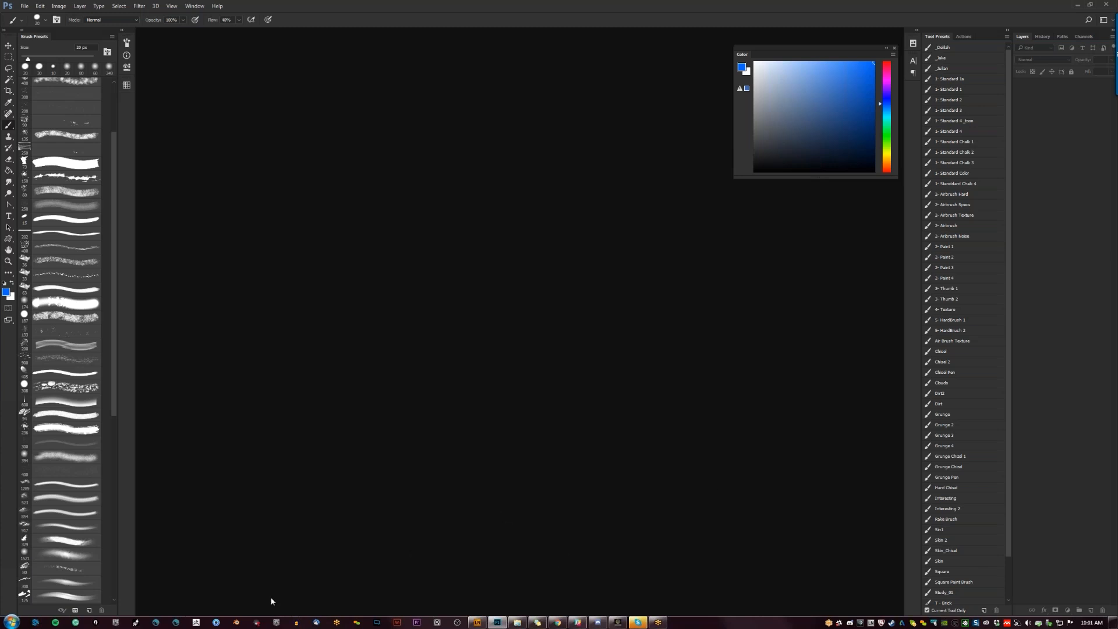
Open KeyShot and show the Toon materials in the material library.
left_click(216, 623)
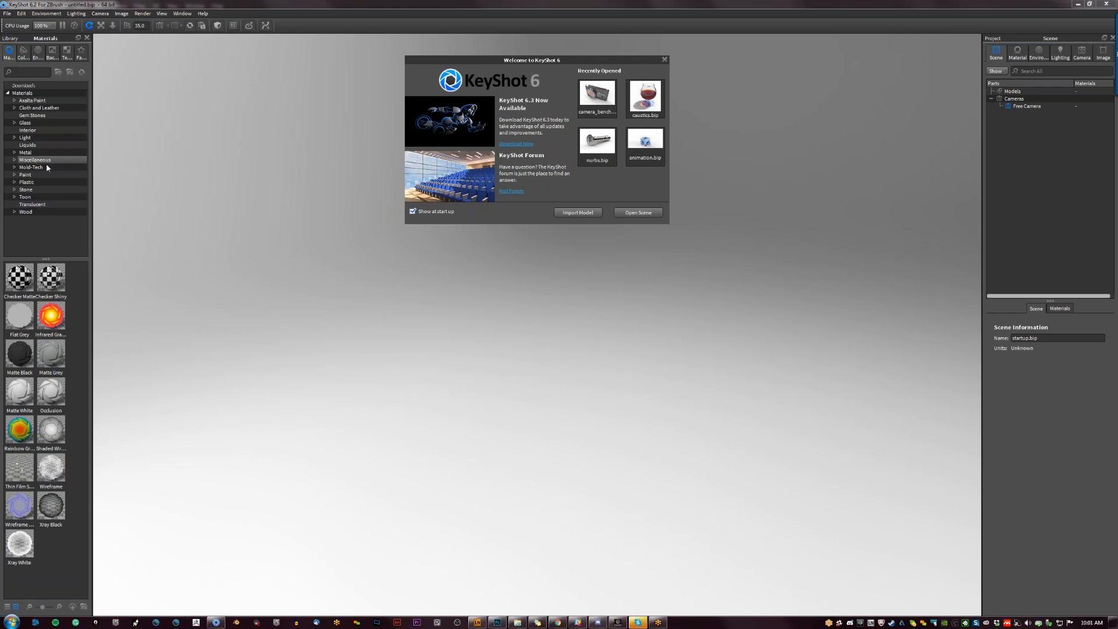
left_click(24, 197)
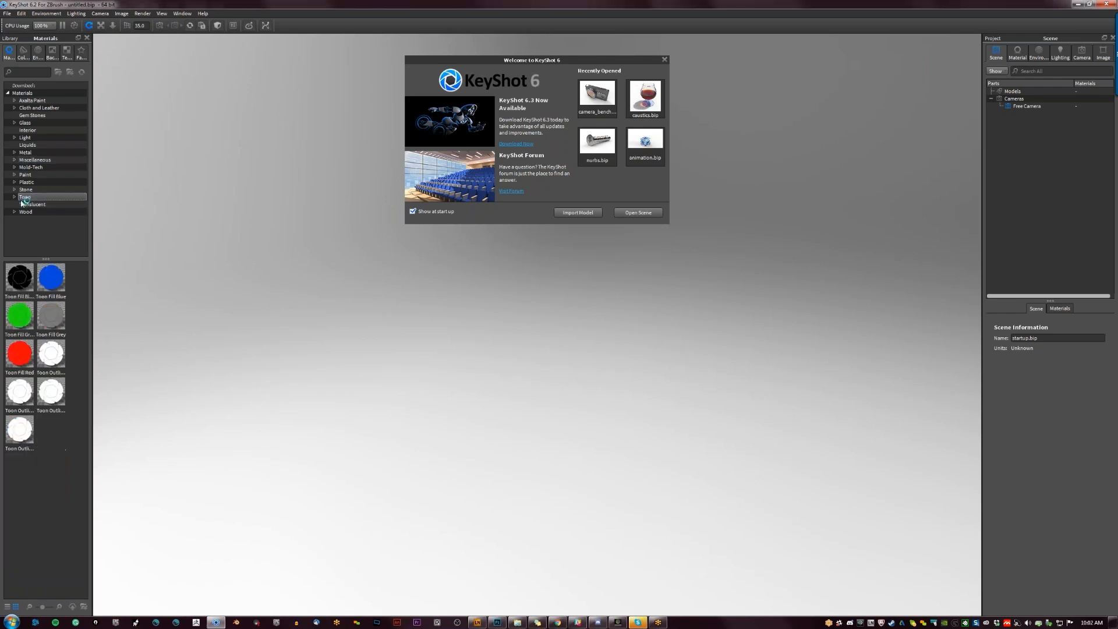
mouse_move(35, 387)
Open ZBrush and load the beige sphere project.
left_click(197, 622)
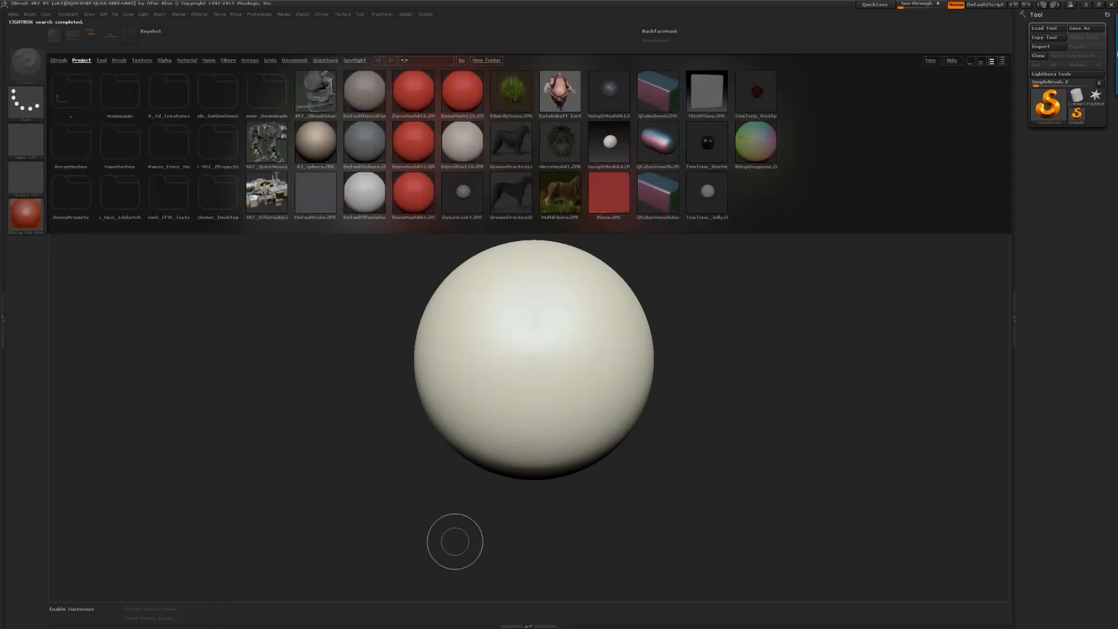
double_click(324, 152)
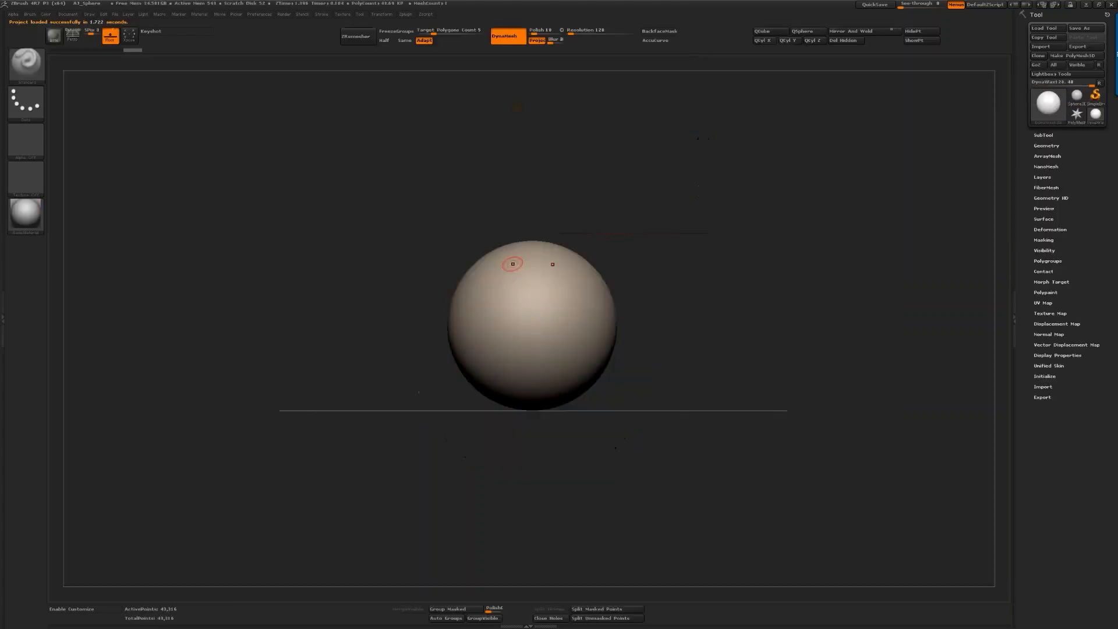
Pull the sphere into a wide-topped, tapered head shape with the Move brush.
right_click(512, 264)
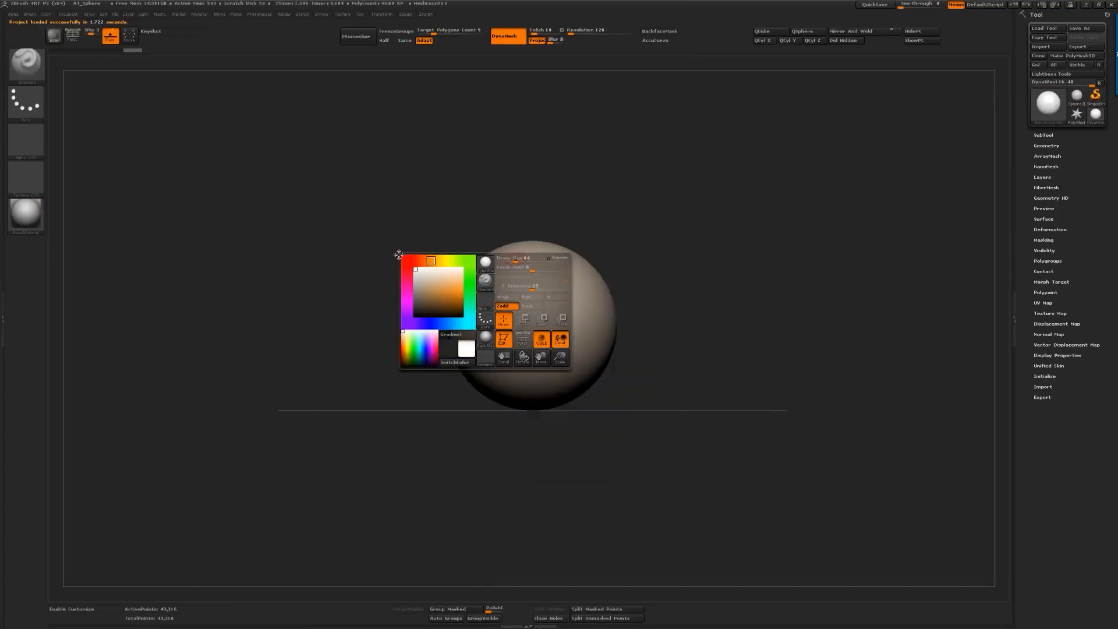
key("b")
key("m")
key("v")
right_click(545, 276)
left_click_drag(547, 273, 574, 265)
left_click_drag(491, 263, 484, 201)
mouse_move(631, 242)
left_mouse_down()
mouse_move(654, 246)
mouse_move(625, 258)
mouse_move(705, 201)
left_mouse_up()
mouse_move(606, 200)
left_mouse_down()
mouse_move(590, 254)
mouse_move(555, 255)
left_mouse_up()
Shave broad flat planes onto the front and sides of the head with the Trim Dynamic brush.
key("b")
key("t")
key("d")
key("space")
key("space")
mouse_move(641, 254)
left_mouse_down()
mouse_move(654, 251)
mouse_move(586, 302)
mouse_move(558, 373)
left_mouse_up()
mouse_move(538, 325)
left_mouse_down()
mouse_move(584, 264)
mouse_move(541, 325)
mouse_move(556, 291)
left_mouse_up()
mouse_move(556, 291)
left_mouse_down("shift")
mouse_move(561, 305)
mouse_move(576, 295)
mouse_move(582, 315)
left_mouse_up("shift")
mouse_move(658, 445)
left_mouse_down()
mouse_move(669, 416)
mouse_move(644, 412)
left_mouse_up()
mouse_move(597, 358)
left_mouse_down()
mouse_move(582, 340)
mouse_move(559, 394)
mouse_move(562, 385)
mouse_move(532, 381)
mouse_move(553, 396)
mouse_move(532, 382)
mouse_move(553, 391)
left_mouse_up()
Cut further cheek and lower-face planes with a resized Trim Dynamic brush and soften the edges between them.
key("space")
mouse_move(599, 336)
left_mouse_down()
mouse_move(581, 337)
mouse_move(549, 285)
mouse_move(536, 332)
left_mouse_up()
left_click_drag(599, 235, 589, 256)
mouse_move(651, 238)
left_mouse_down()
mouse_move(636, 278)
mouse_move(651, 237)
left_mouse_up()
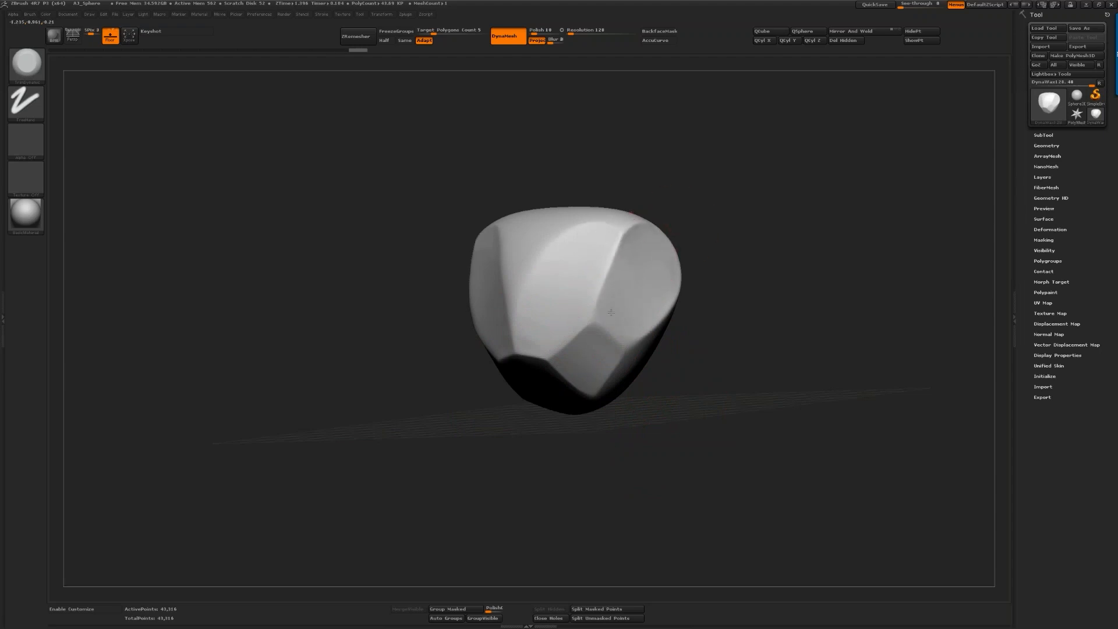
mouse_move(633, 322)
left_mouse_down()
mouse_move(579, 362)
mouse_move(635, 286)
mouse_move(572, 387)
left_mouse_up()
mouse_move(734, 414)
left_mouse_down()
mouse_move(740, 376)
mouse_move(721, 349)
left_mouse_up()
mouse_move(556, 359)
left_mouse_down()
mouse_move(552, 377)
mouse_move(536, 350)
mouse_move(548, 346)
left_mouse_up()
mouse_move(720, 308)
left_mouse_down("shift")
mouse_move(719, 319)
mouse_move(756, 323)
left_mouse_up("shift")
Pull the chin downward and shape the front of the face with a large Move brush.
key("space")
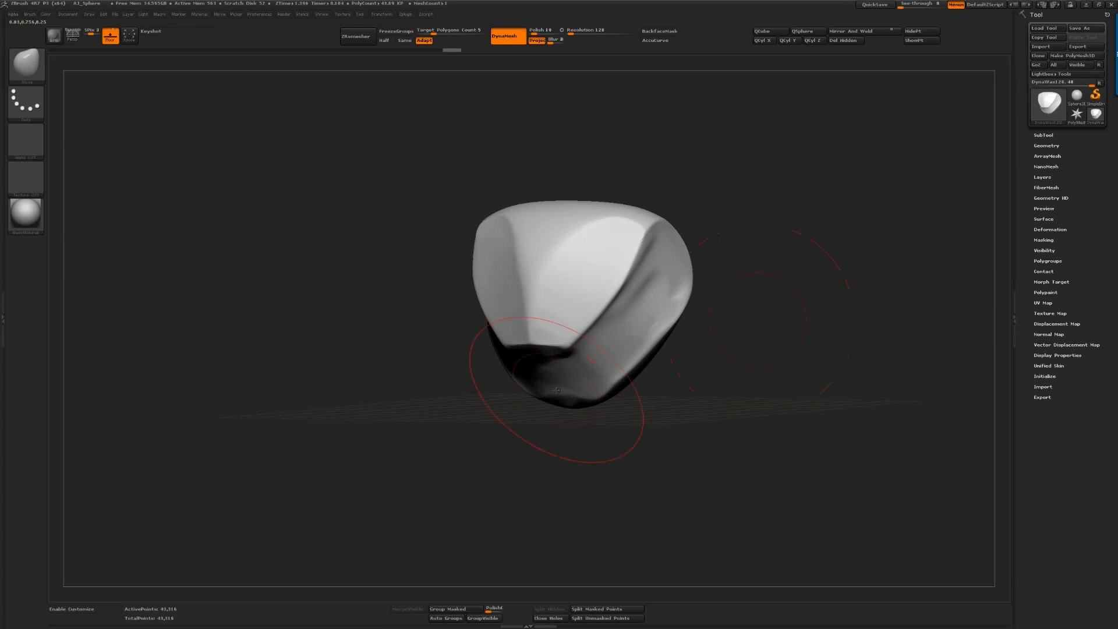
left_click_drag(558, 389, 553, 451)
left_click_drag(513, 402, 492, 405)
left_click_drag(542, 350, 525, 339)
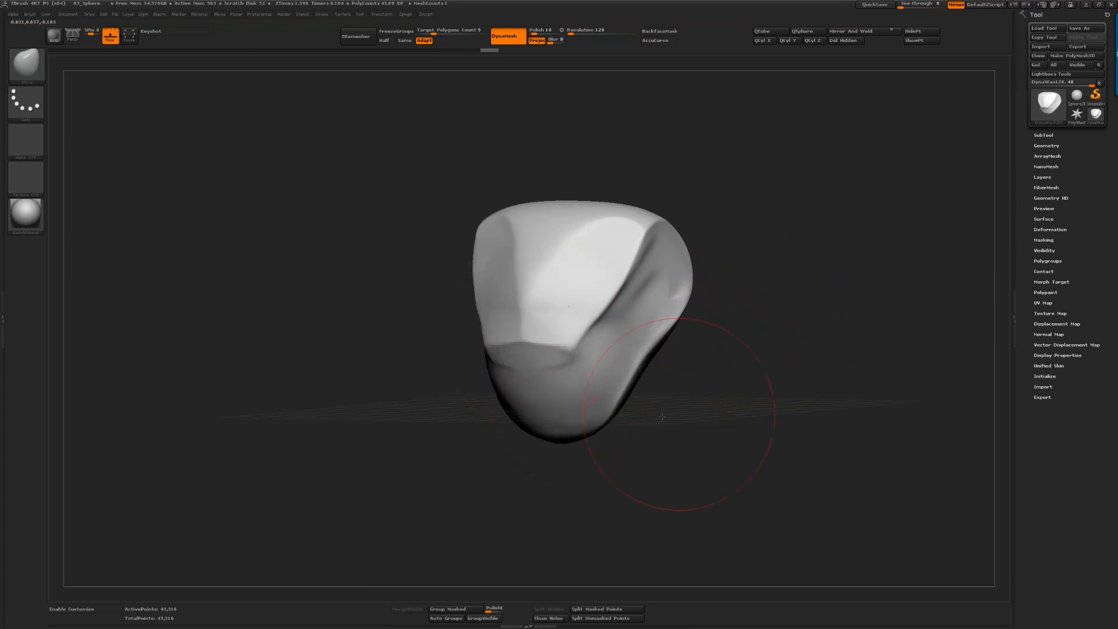
left_click_drag(678, 411, 609, 393)
left_click_drag(510, 331, 454, 342)
mouse_move(511, 379)
left_mouse_down()
mouse_move(487, 396)
mouse_move(480, 378)
mouse_move(517, 389)
mouse_move(495, 365)
mouse_move(530, 362)
mouse_move(469, 335)
mouse_move(515, 379)
mouse_move(554, 374)
mouse_move(490, 344)
left_mouse_up()
Flatten the lower face and cheek planes with Trim Dynamic and smooth their transitions.
key("b")
key("t")
key("d")
mouse_move(408, 422)
left_mouse_down()
mouse_move(512, 429)
mouse_move(457, 454)
left_mouse_up()
mouse_move(493, 367)
left_mouse_down("shift")
mouse_move(490, 356)
mouse_move(510, 358)
mouse_move(518, 372)
mouse_move(552, 285)
mouse_move(545, 262)
left_mouse_up("shift")
left_click_drag(606, 349, 543, 308)
mouse_move(623, 268)
left_mouse_down()
mouse_move(617, 279)
mouse_move(611, 257)
mouse_move(582, 308)
mouse_move(482, 396)
mouse_move(548, 392)
mouse_move(521, 349)
left_mouse_up()
mouse_move(524, 326)
left_mouse_down("shift")
mouse_move(542, 303)
mouse_move(588, 291)
mouse_move(553, 308)
mouse_move(606, 256)
mouse_move(565, 315)
mouse_move(620, 268)
left_mouse_up("shift")
Trim the muzzle and jaw planes with an adjusted brush and smooth the surface.
key("space")
left_click(580, 296)
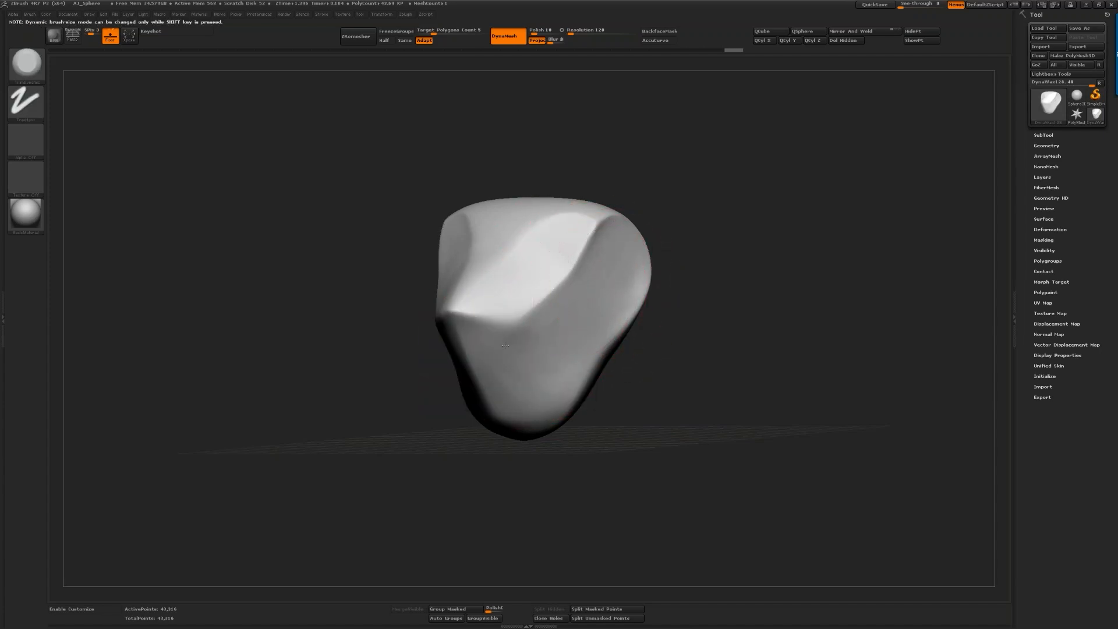
mouse_move(476, 349)
left_mouse_down()
mouse_move(524, 373)
mouse_move(531, 405)
left_mouse_up()
mouse_move(507, 358)
left_mouse_down()
mouse_move(491, 361)
mouse_move(506, 344)
left_mouse_up()
left_click_drag(620, 365, 683, 362)
left_click_drag(528, 366, 521, 373, "shift")
mouse_move(652, 367)
left_mouse_down()
mouse_move(616, 372)
mouse_move(626, 350)
left_mouse_up()
Carve a crease at the eye area with the Dam Standard brush.
key("b")
key("d")
key("s")
key("space")
left_click_drag(565, 268, 531, 262)
Build up raised eye pads on both sides with Clay Buildup and flatten them with Trim Dynamic.
key("b")
key("c")
key("b")
right_click_drag(535, 265, 525, 265, "alt")
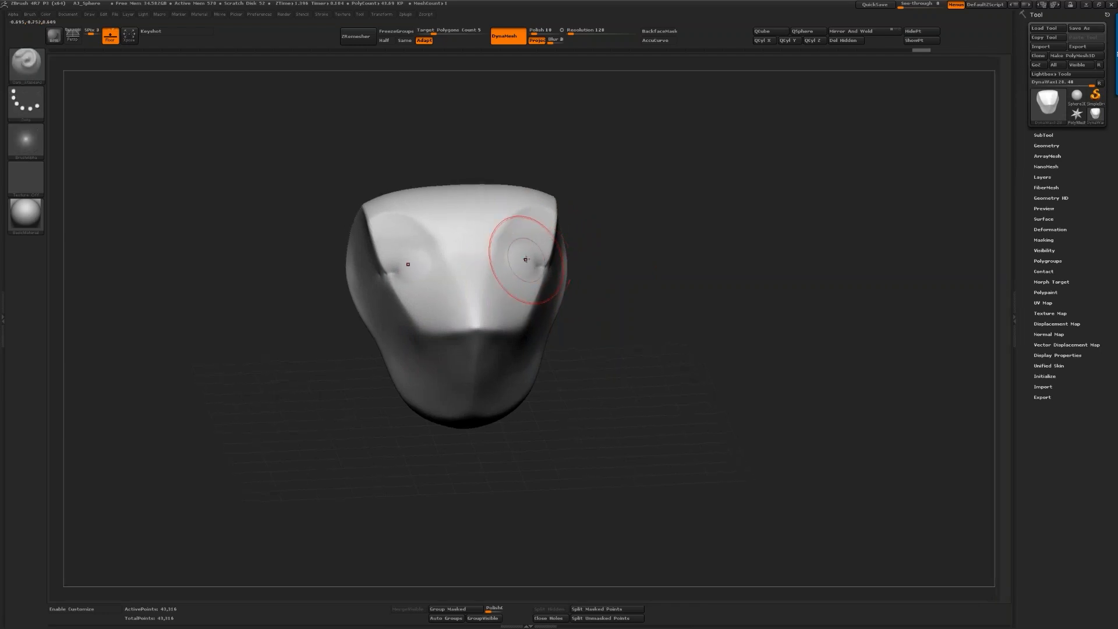
key("space")
mouse_move(527, 259)
left_mouse_down()
mouse_move(502, 272)
mouse_move(524, 271)
left_mouse_up()
key("b")
key("t")
key("d")
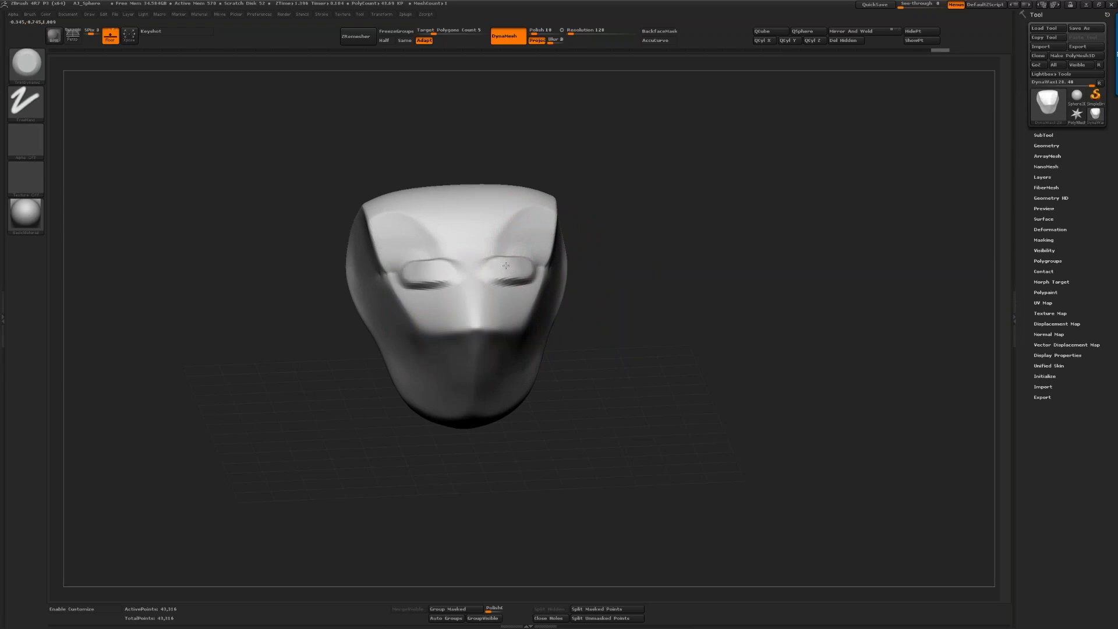
Update the DynaMesh and carve a Dam Standard line below the inner eye.
key("b")
key("d")
key("s")
left_click_drag(625, 295, 639, 317, "ctrl")
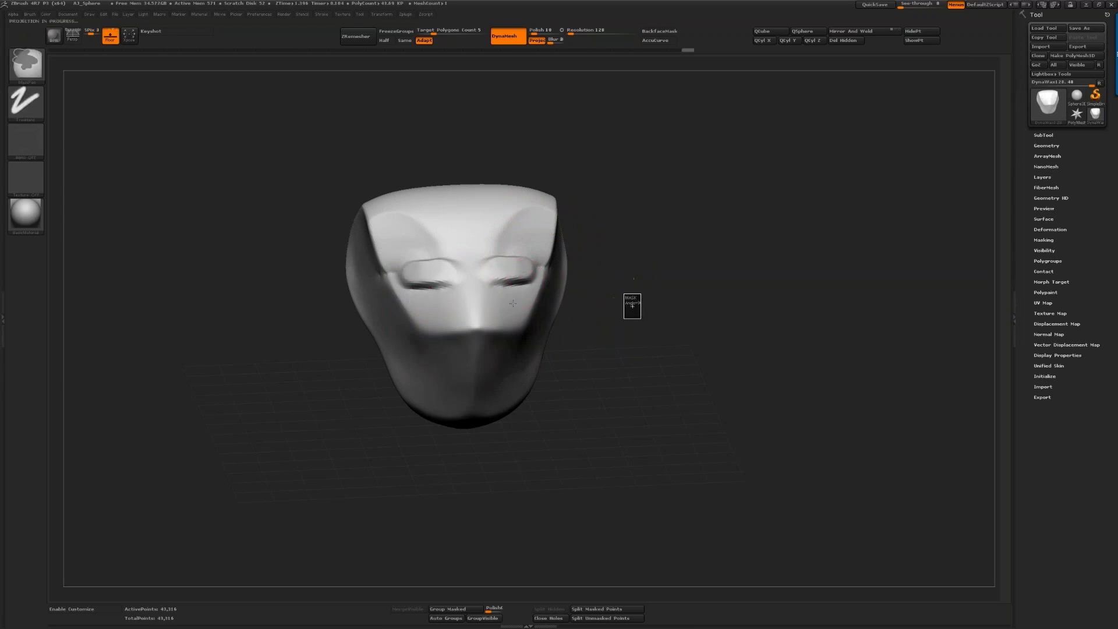
mouse_move(485, 284)
left_mouse_down()
mouse_move(518, 284)
mouse_move(511, 317)
left_mouse_up()
mouse_move(647, 373)
left_mouse_down()
mouse_move(562, 350)
mouse_move(593, 346)
left_mouse_up()
Build up vertical panels along the muzzle with Clay Buildup and flatten them with Trim Dynamic.
key("b")
key("c")
key("b")
mouse_move(506, 331)
left_mouse_down()
mouse_move(510, 399)
mouse_move(510, 352)
mouse_move(507, 383)
left_mouse_up()
key("b")
key("t")
key("d")
mouse_move(507, 350)
left_mouse_down()
mouse_move(504, 331)
mouse_move(497, 397)
mouse_move(515, 404)
left_mouse_up()
Cut panel seams along the muzzle, jaw and side of the head with Dam Standard.
key("b")
key("d")
key("s")
left_click_drag(655, 393, 571, 381)
mouse_move(516, 408)
left_mouse_down()
mouse_move(603, 311)
mouse_move(579, 254)
left_mouse_up()
left_click_drag(608, 314, 603, 309)
mouse_move(604, 251)
left_mouse_down()
mouse_move(584, 249)
mouse_move(585, 234)
mouse_move(739, 250)
mouse_move(827, 233)
mouse_move(774, 262)
left_mouse_up()
Flatten the cheek and side surfaces inside the seams with Trim Dynamic.
key("b")
key("t")
key("d")
left_click_drag(480, 250, 464, 254)
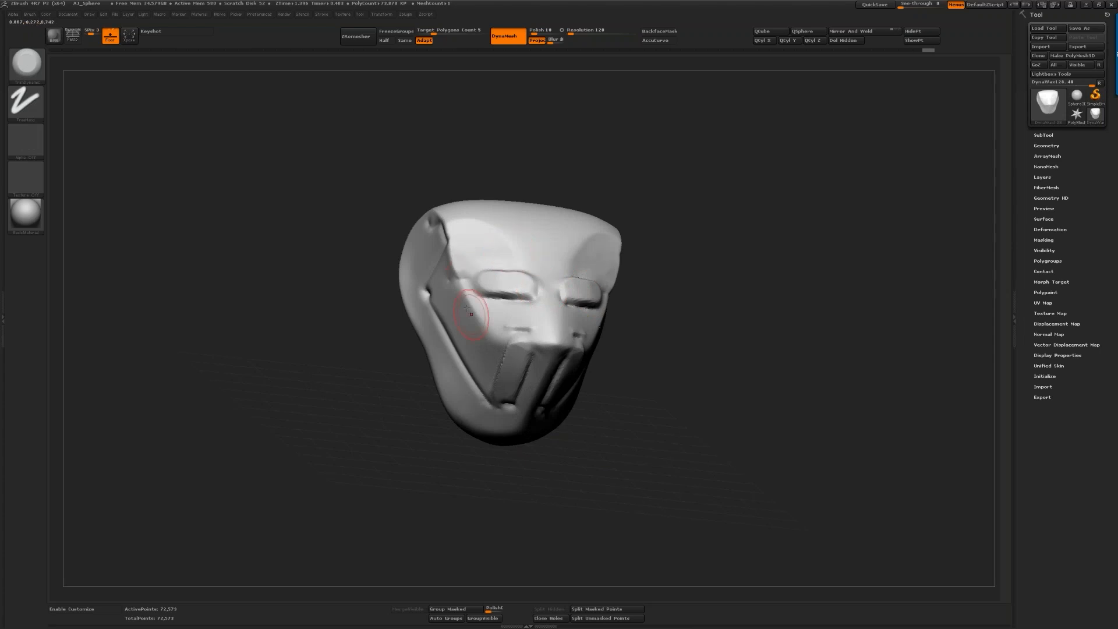
left_click_drag(474, 300, 471, 316)
right_click(464, 319)
mouse_move(463, 312)
left_mouse_down()
mouse_move(466, 324)
mouse_move(459, 303)
mouse_move(477, 338)
left_mouse_up()
Trim the nose, eye surrounds and jaw edges into cleaner planes.
left_click_drag(651, 334, 616, 352)
right_click(589, 344)
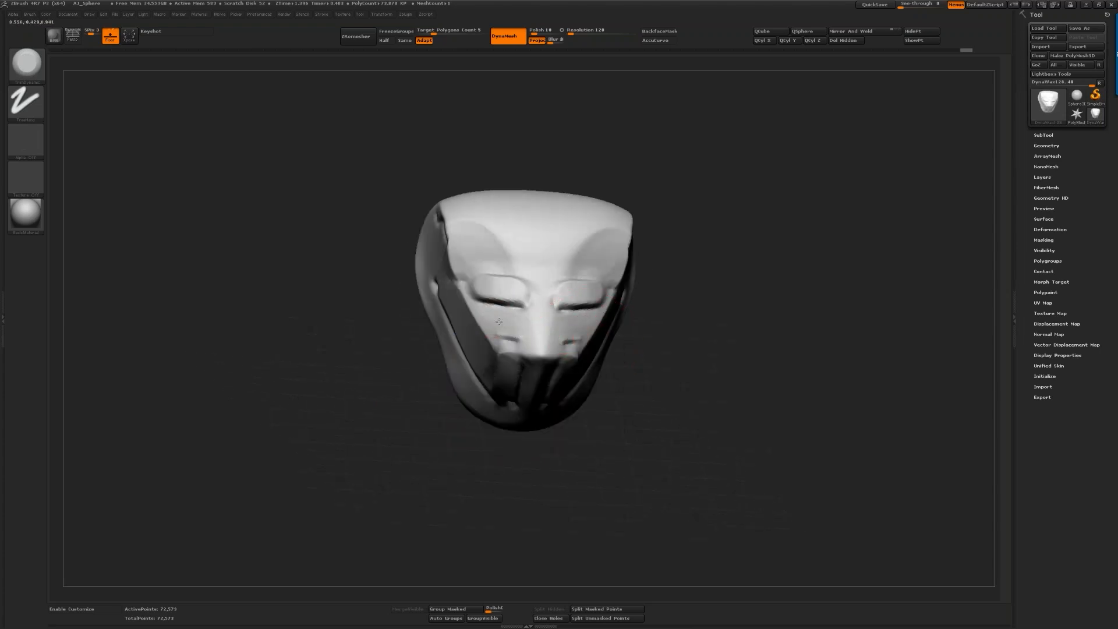
left_click_drag(541, 316, 539, 340)
left_click_drag(583, 299, 565, 285)
mouse_move(713, 390)
left_mouse_down("shift")
mouse_move(707, 372)
mouse_move(676, 375)
left_mouse_up("shift")
left_click_drag(612, 411, 640, 376)
mouse_move(596, 430)
left_mouse_down()
mouse_move(603, 423)
mouse_move(556, 433)
mouse_move(564, 425)
mouse_move(577, 450)
mouse_move(605, 448)
mouse_move(591, 449)
mouse_move(626, 417)
mouse_move(655, 349)
mouse_move(616, 399)
left_mouse_up()
Refine the nose and upper muzzle with adjusted brush settings.
key("space")
key("2")
key("space")
mouse_move(568, 339)
left_mouse_down()
mouse_move(551, 350)
mouse_move(573, 326)
mouse_move(559, 342)
left_mouse_up()
key("3")
mouse_move(698, 366)
left_mouse_down()
mouse_move(739, 369)
mouse_move(748, 349)
mouse_move(730, 361)
mouse_move(738, 332)
left_mouse_up()
key("4")
Carve ribbed vents beside the muzzle and a stepped brow line above the eyes with Dam Standard.
key("space")
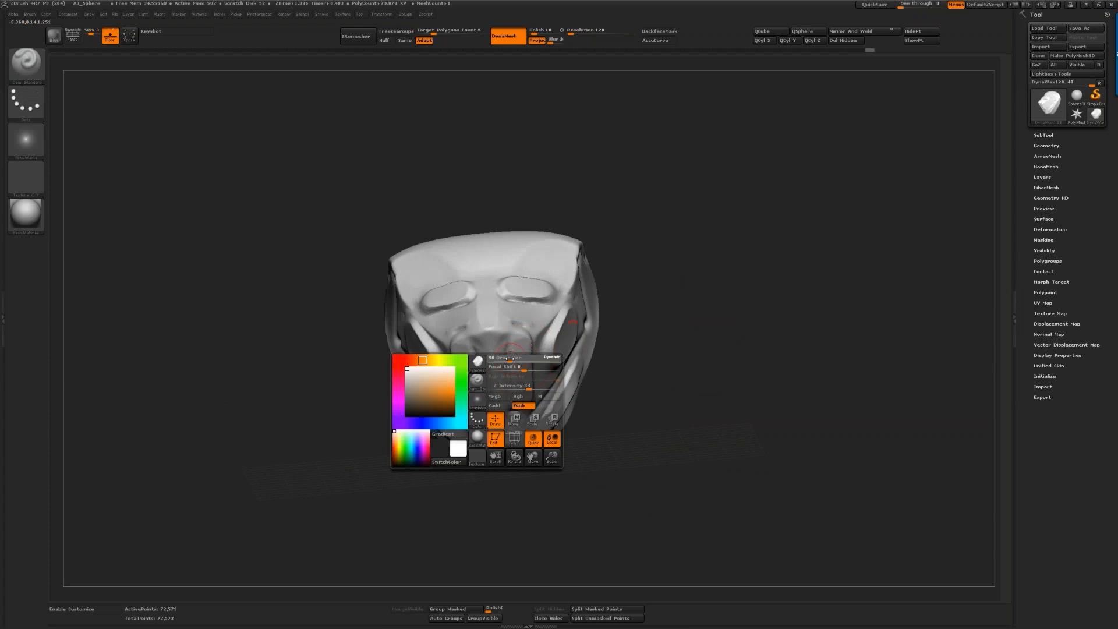
mouse_move(514, 352)
left_mouse_down()
mouse_move(529, 349)
mouse_move(516, 402)
mouse_move(530, 386)
mouse_move(535, 394)
left_mouse_up()
mouse_move(513, 333)
left_mouse_down()
mouse_move(527, 334)
mouse_move(536, 402)
mouse_move(517, 446)
mouse_move(525, 440)
left_mouse_up()
left_click_drag(576, 480, 529, 522)
mouse_move(516, 341)
left_mouse_down()
mouse_move(532, 312)
mouse_move(552, 316)
mouse_move(559, 299)
mouse_move(566, 231)
left_mouse_up()
left_click_drag(687, 262, 507, 283)
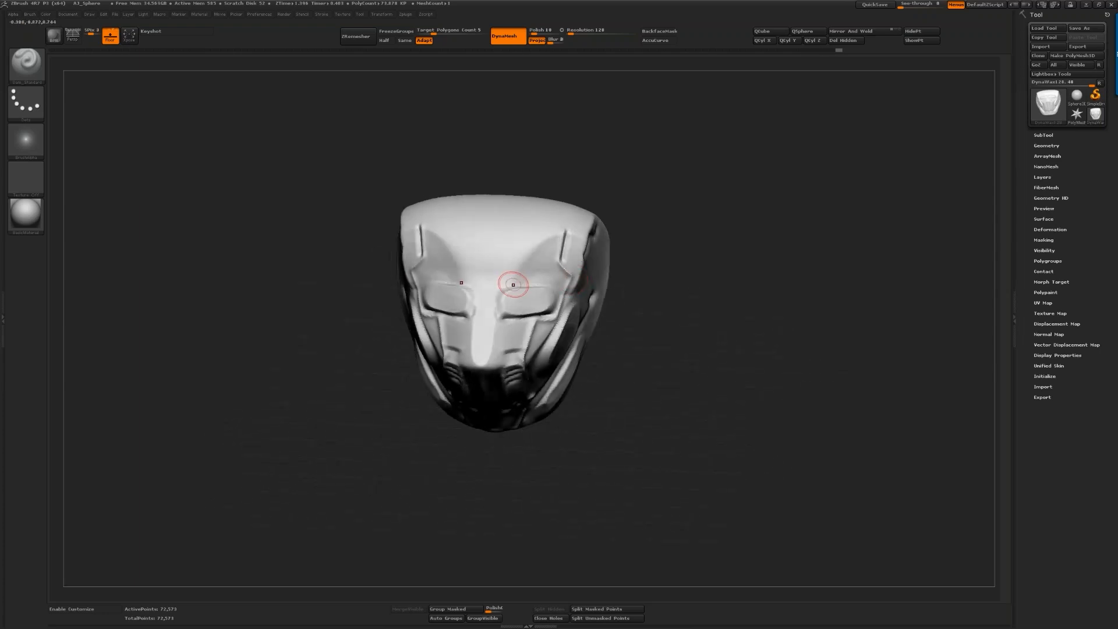
left_click(513, 282)
left_click_drag(560, 233, 505, 266)
Flatten the forehead and muzzle panels with Trim Dynamic, resizing the brush for the muzzle.
key("b")
key("t")
key("d")
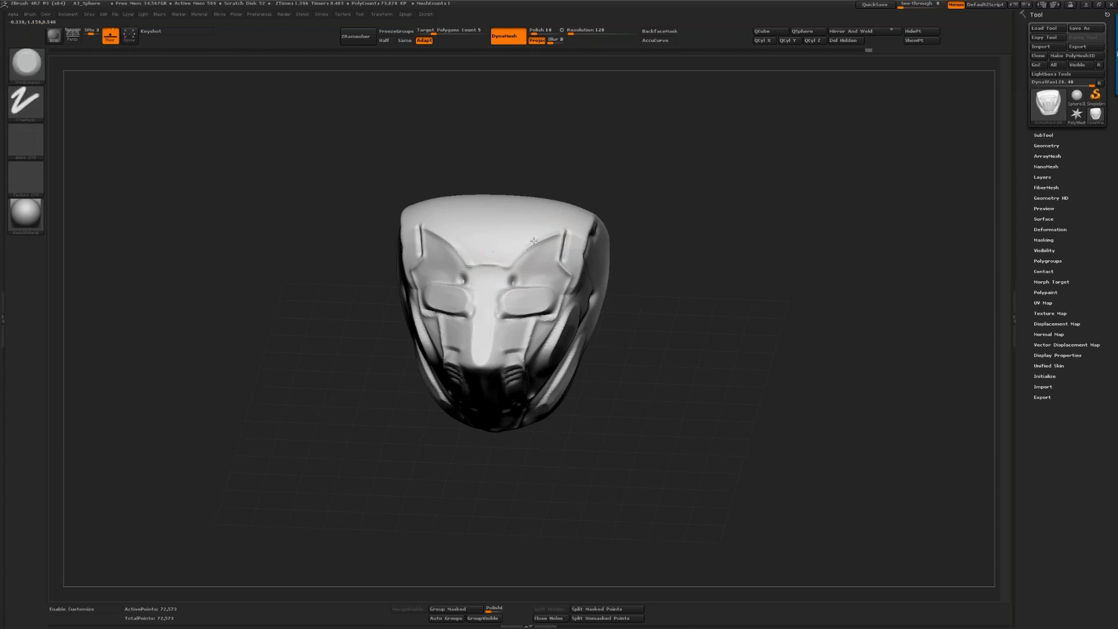
left_click_drag(670, 233, 719, 365)
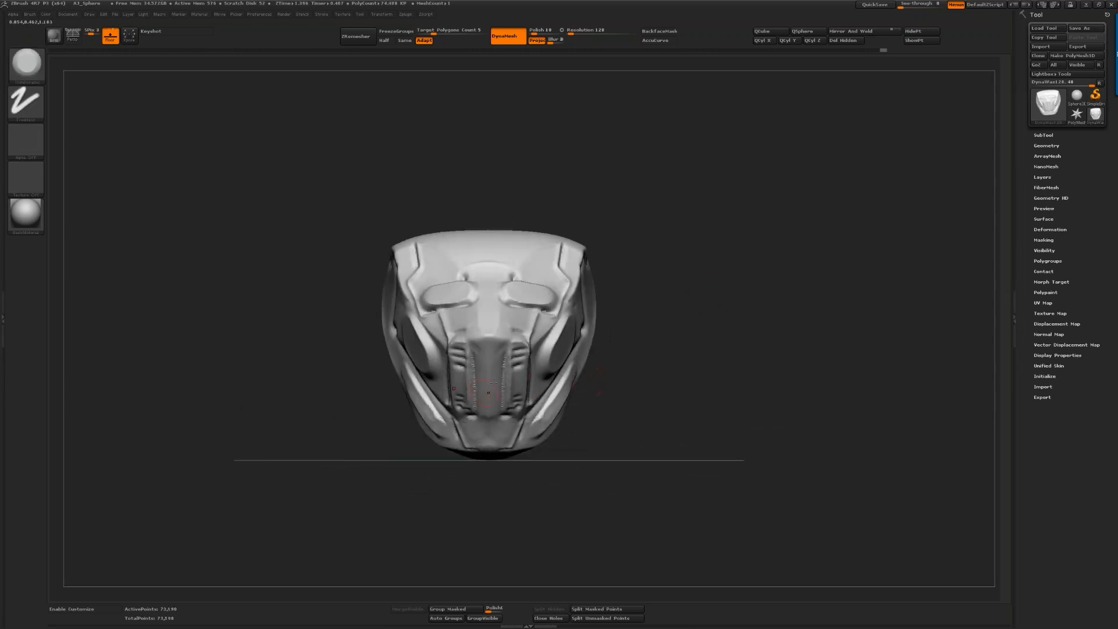
key("space")
mouse_move(520, 362)
left_mouse_down()
mouse_move(520, 378)
mouse_move(517, 352)
left_mouse_up()
left_click_drag(686, 407, 666, 401)
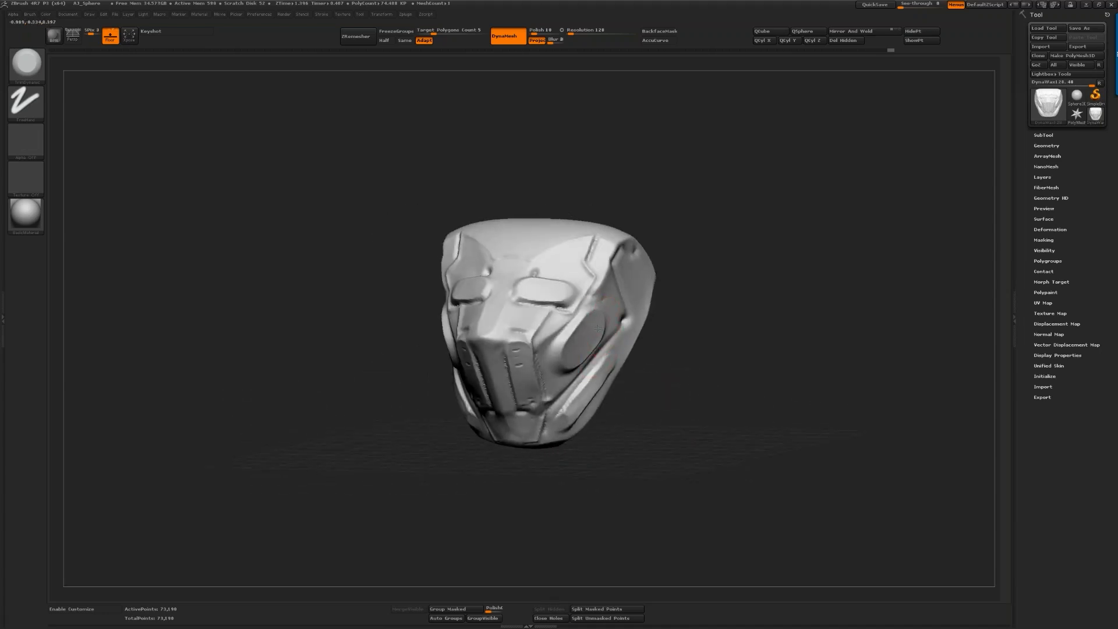
Carve a groove between the muzzle and the round cheek disc with Dam Standard, redoing the first stroke.
key("b")
key("d")
key("s")
mouse_move(554, 341)
left_mouse_down()
mouse_move(548, 381)
mouse_move(564, 378)
left_mouse_up()
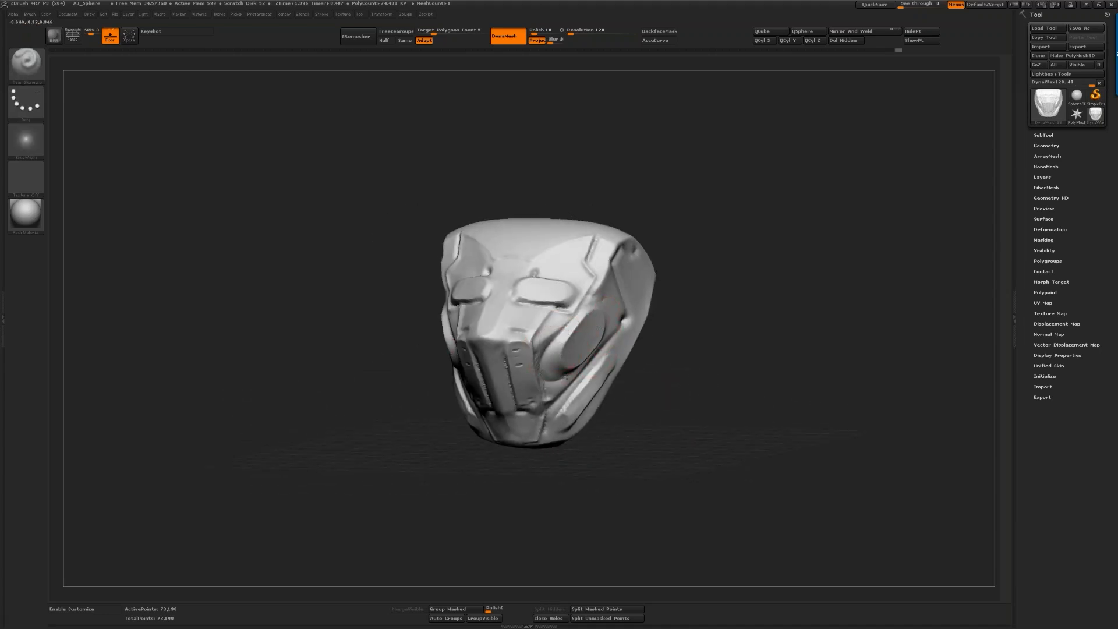
key("ctrl+z")
key("ctrl+z")
mouse_move(565, 322)
left_mouse_down()
mouse_move(545, 361)
mouse_move(567, 377)
left_mouse_up()
mouse_move(687, 350)
left_mouse_down()
mouse_move(640, 345)
mouse_move(742, 353)
mouse_move(574, 312)
mouse_move(619, 335)
mouse_move(759, 361)
mouse_move(748, 367)
mouse_move(722, 343)
left_mouse_up()
Reshape the cheek disc into a flat elongated panel with Trim Dynamic and smooth its lower end.
key("b")
key("t")
key("d")
left_click_drag(619, 302, 625, 317)
mouse_move(693, 343)
left_mouse_down()
mouse_move(771, 366)
mouse_move(799, 389)
mouse_move(731, 376)
mouse_move(701, 391)
mouse_move(720, 377)
left_mouse_up()
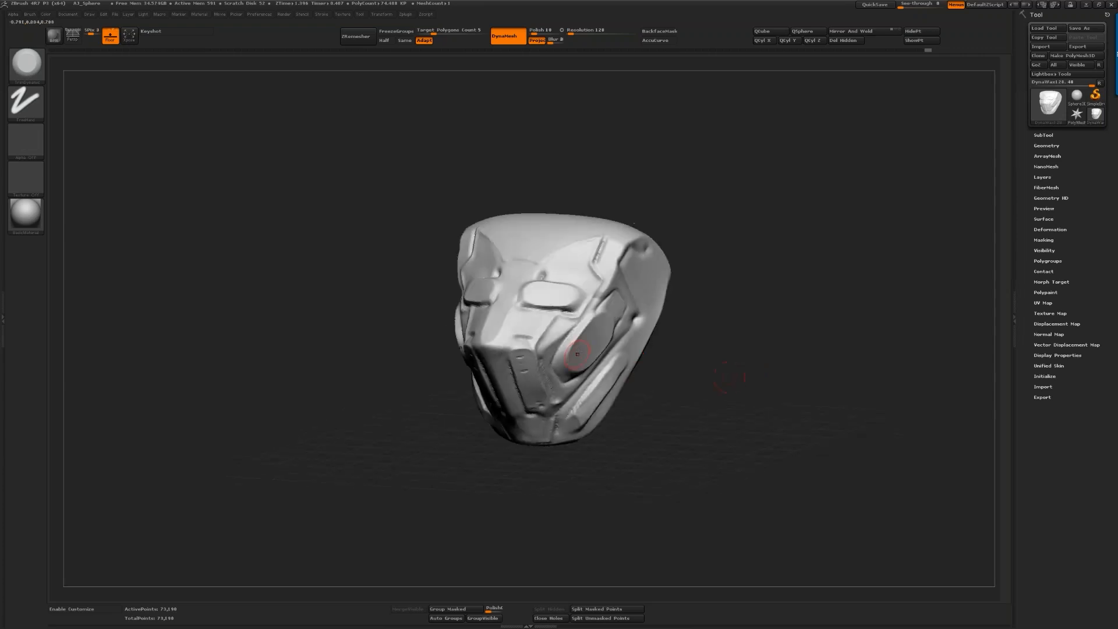
left_click_drag(579, 357, 581, 356, "shift")
Add round raised details to the cheek panel with short strokes and stroke replays.
left_click_drag(734, 362, 686, 323)
key("1")
left_click_drag(607, 326, 600, 332)
key("2")
left_click_drag(722, 384, 754, 410)
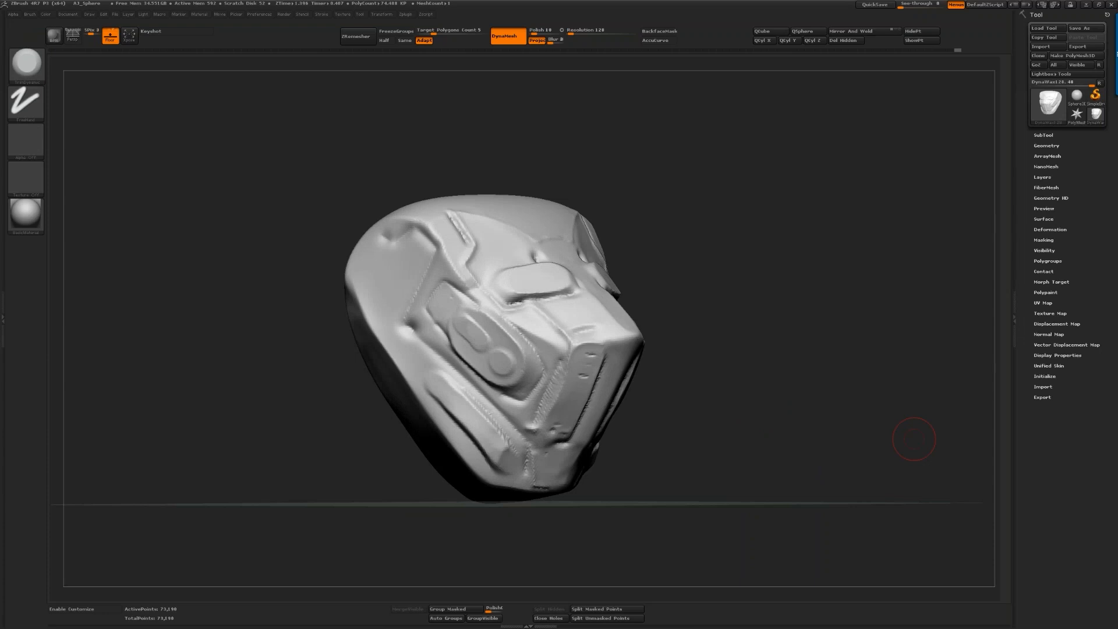
Send the sculpted head to KeyShot and switch to it with the head framed large in the scene.
left_click(157, 33)
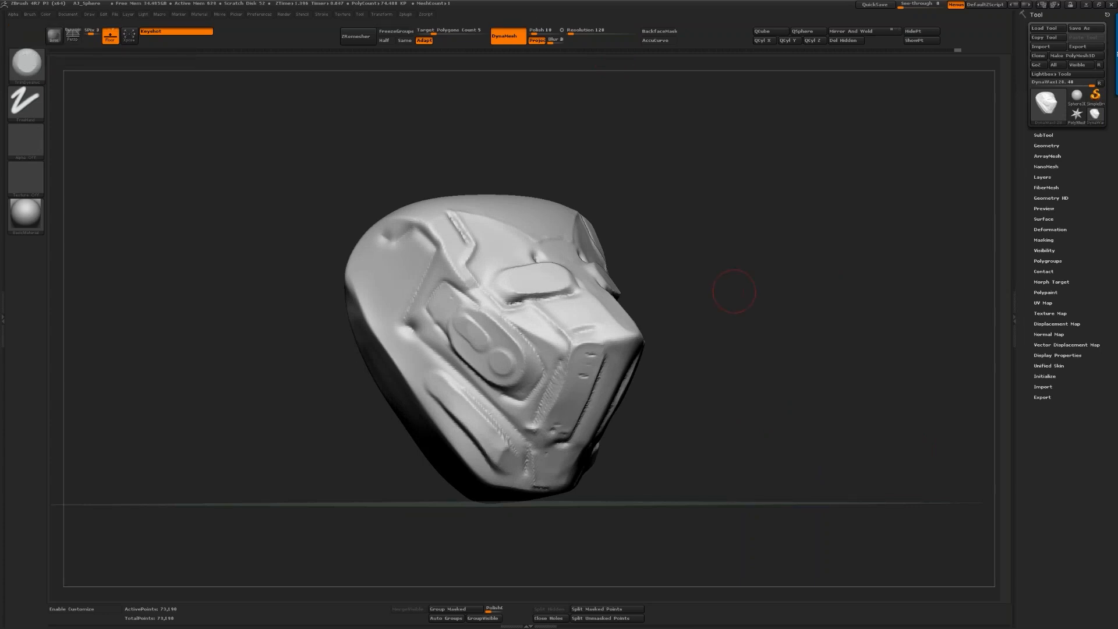
key("alt+Tab")
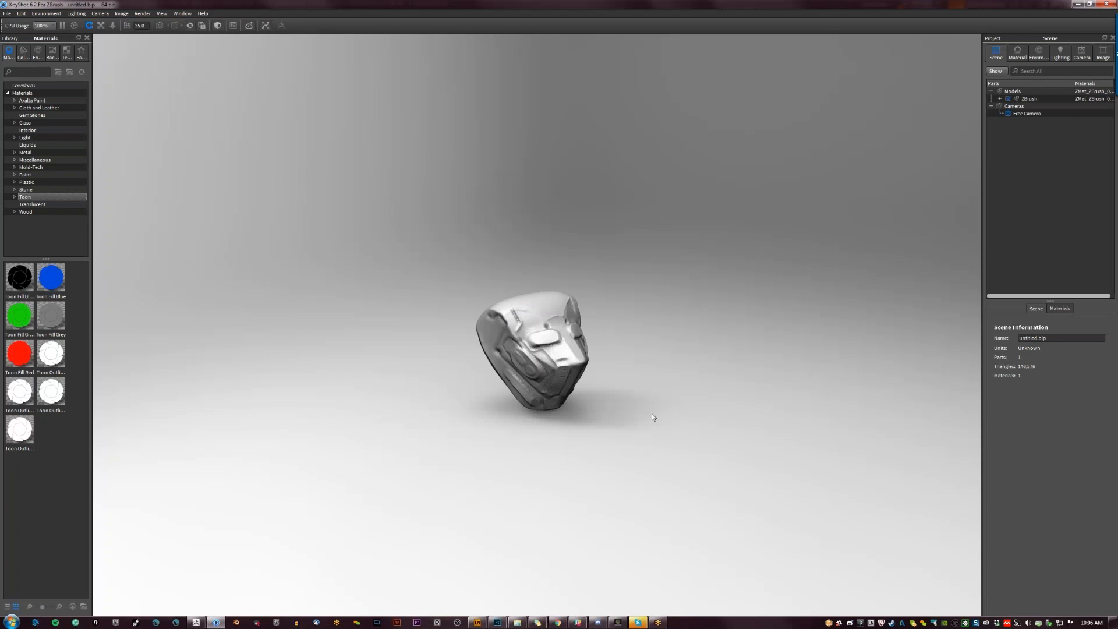
right_click_drag(651, 413, 1116, 627, "alt")
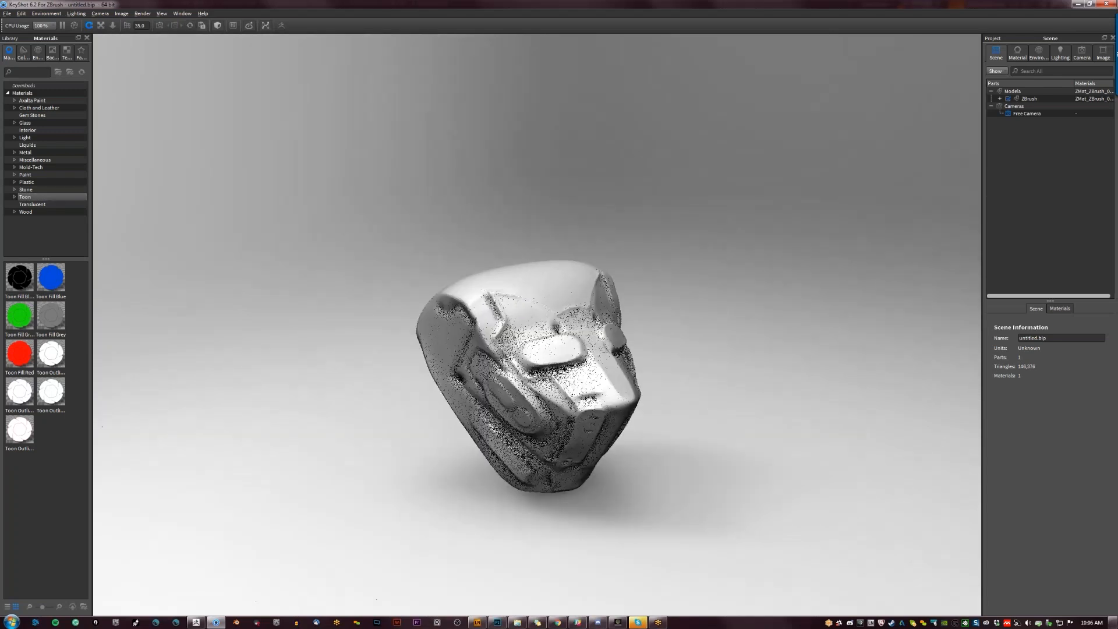
left_click_drag(715, 354, 779, 385)
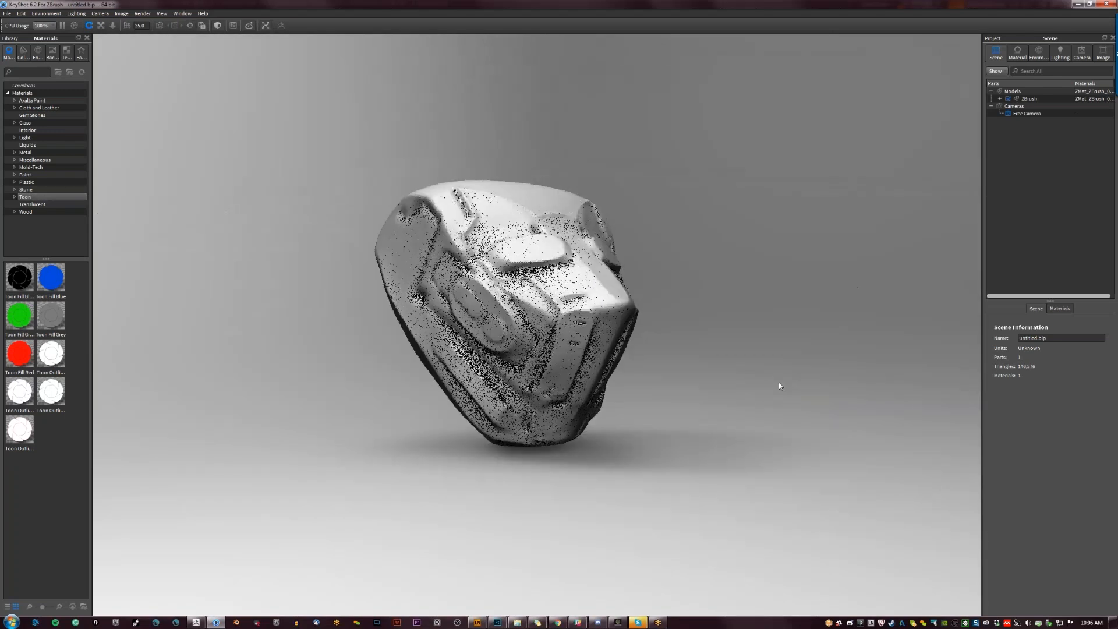
Try the blue toon outline material and the neighbouring toon outline variant on the head model.
left_click_drag(19, 391, 424, 319)
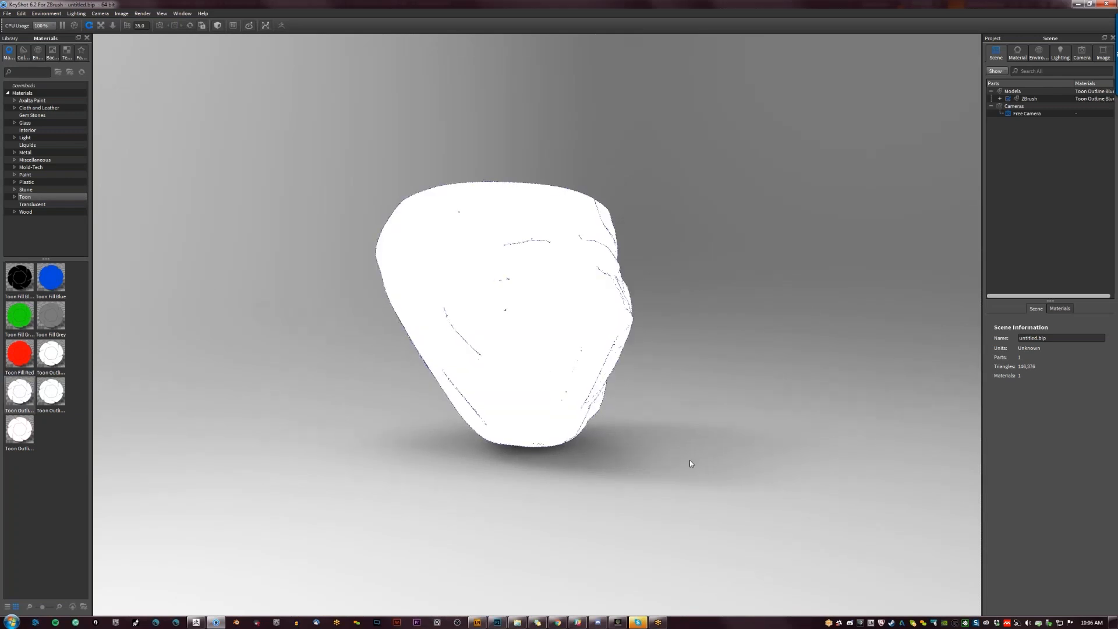
left_click_drag(664, 456, 561, 476)
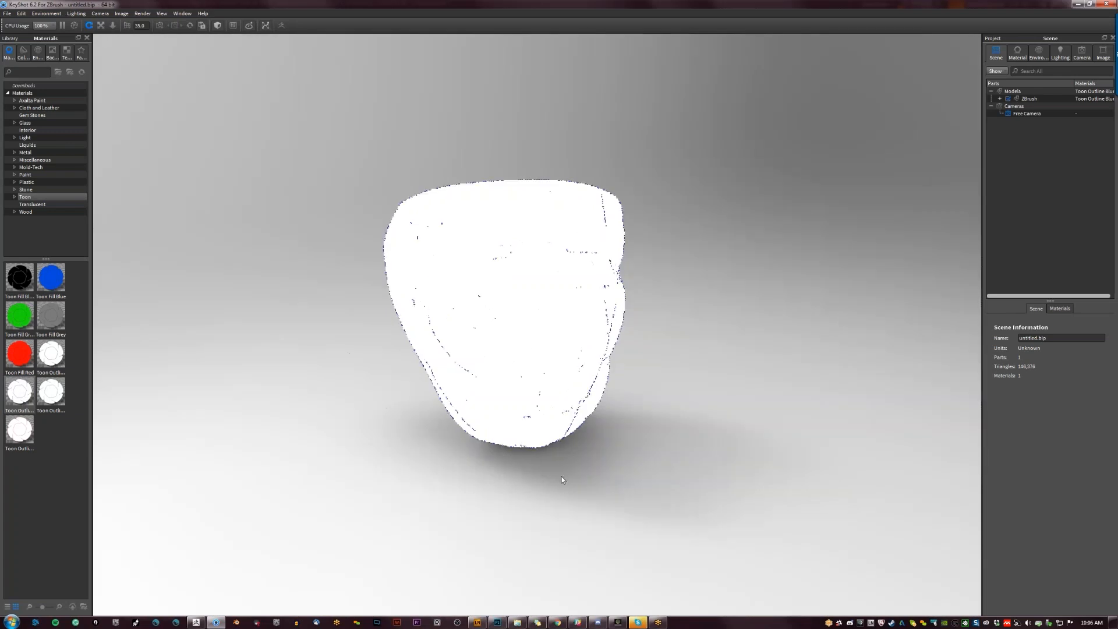
left_click_drag(227, 300, 229, 419, "ctrl")
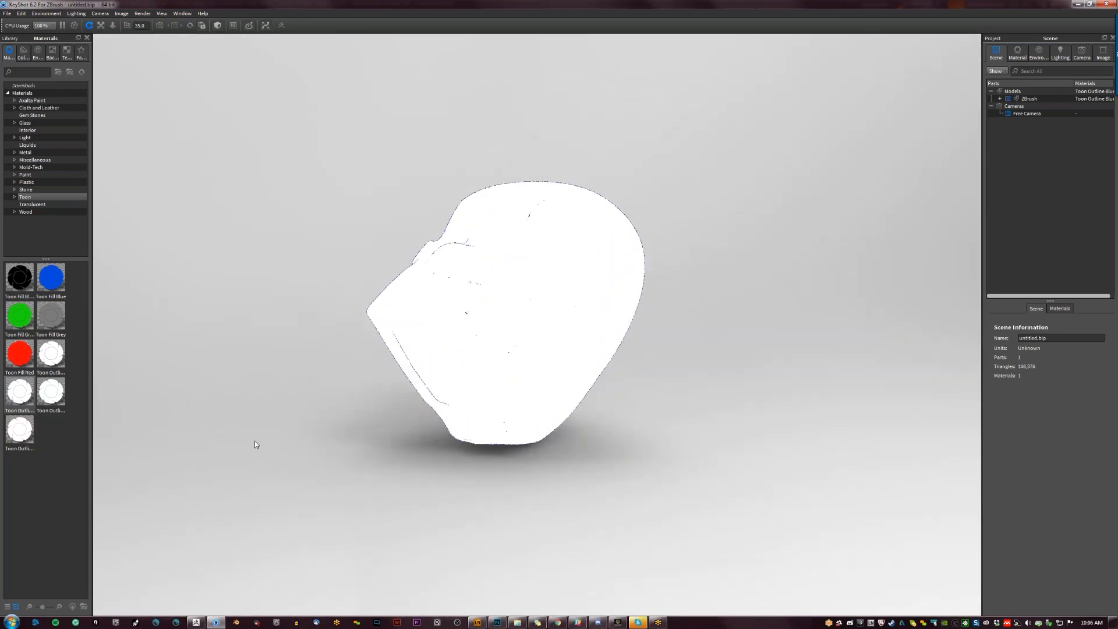
left_click_drag(58, 393, 460, 349)
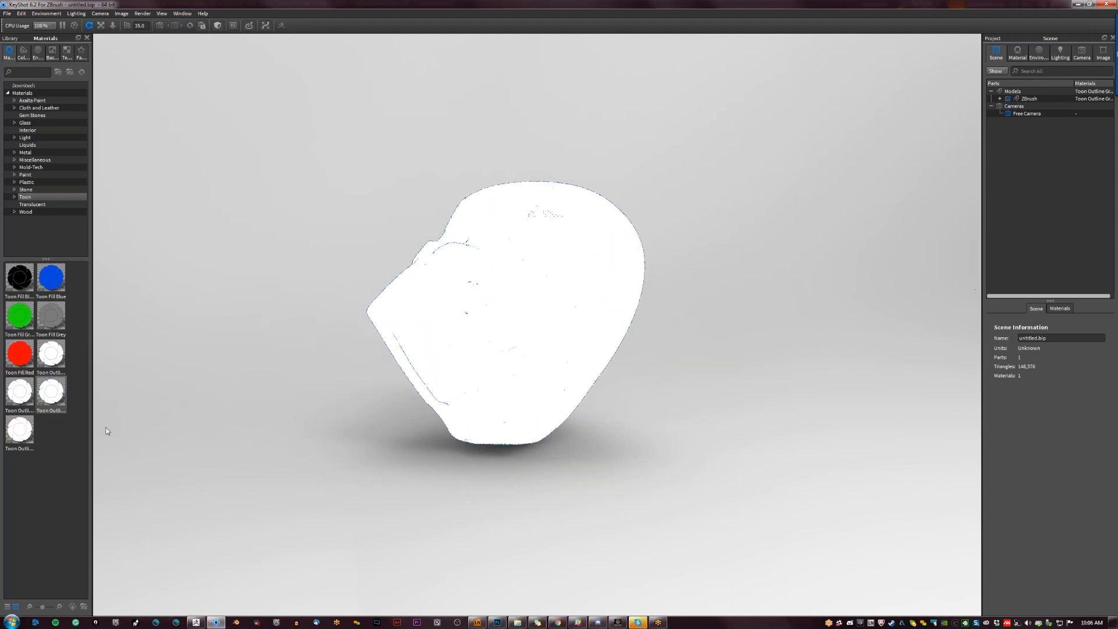
Apply the black toon outline material to the head model.
left_click_drag(51, 353, 377, 412)
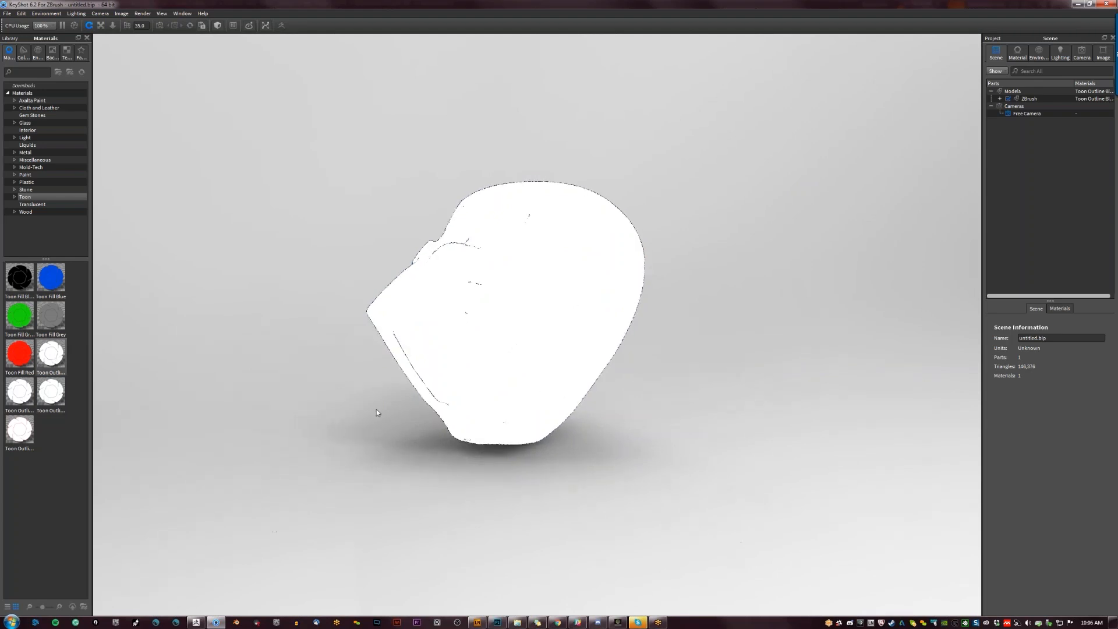
left_click_drag(293, 426, 442, 442)
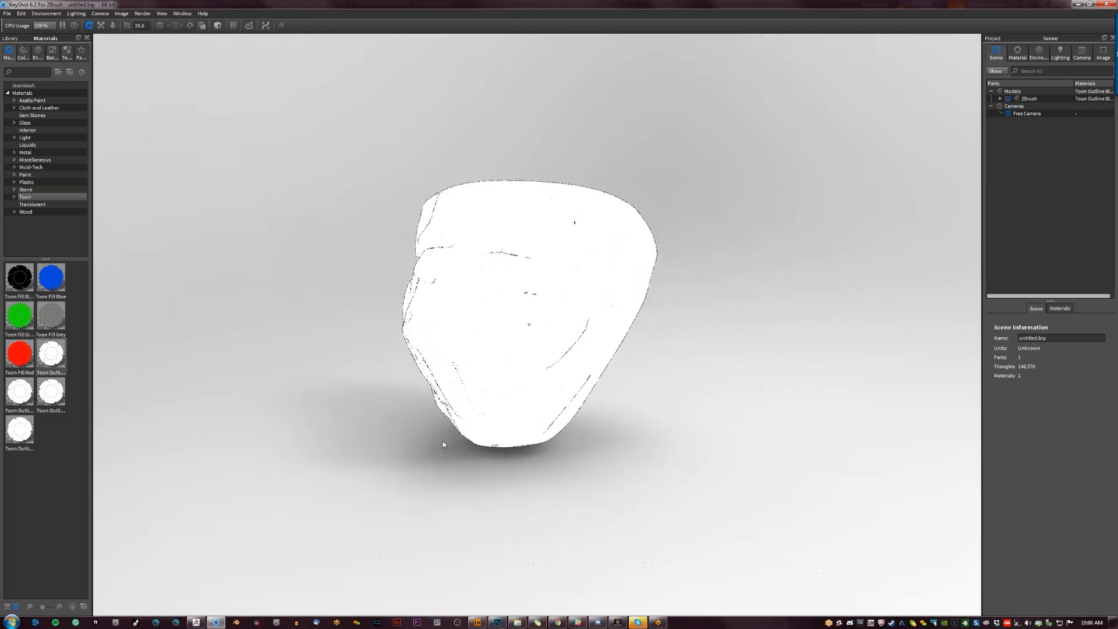
Browse the environment library, light the toon-shaded head with hdri-locations_factory_4k, and orbit around it.
left_click(27, 53)
left_click(37, 52)
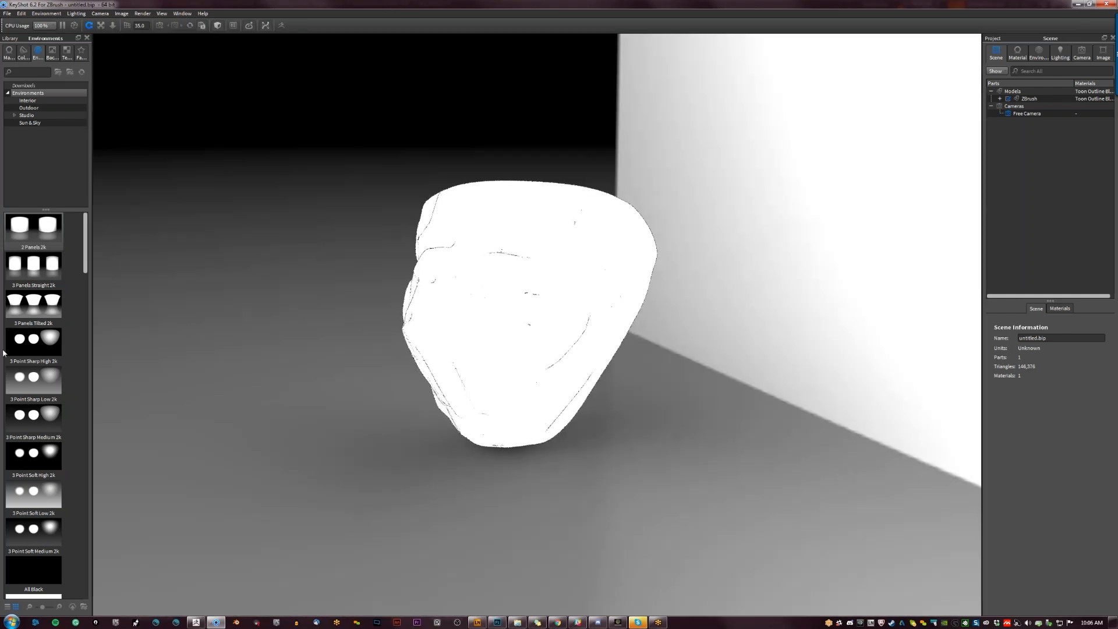
scroll(75, 291, "down", 10)
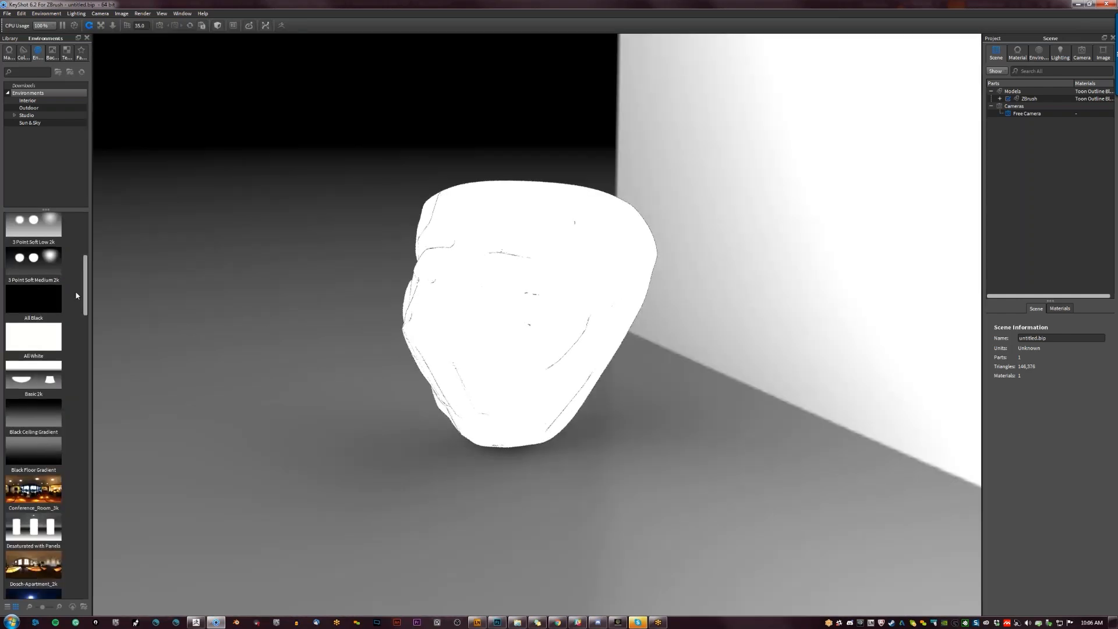
scroll(75, 347, "down", 6)
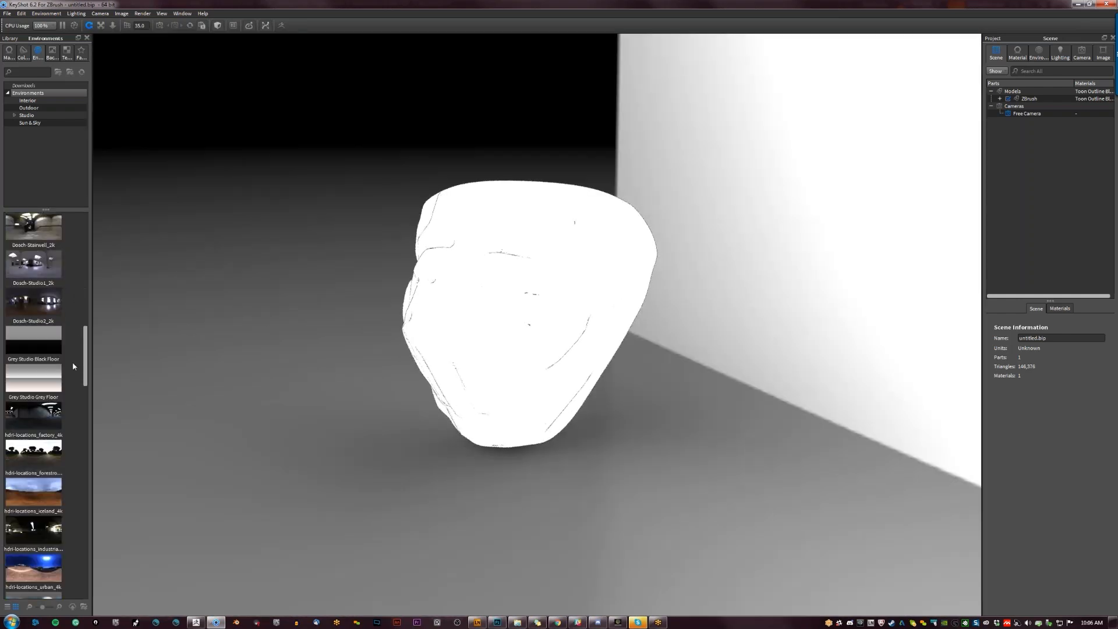
left_click_drag(43, 327, 270, 274)
left_click_drag(457, 496, 1054, 567)
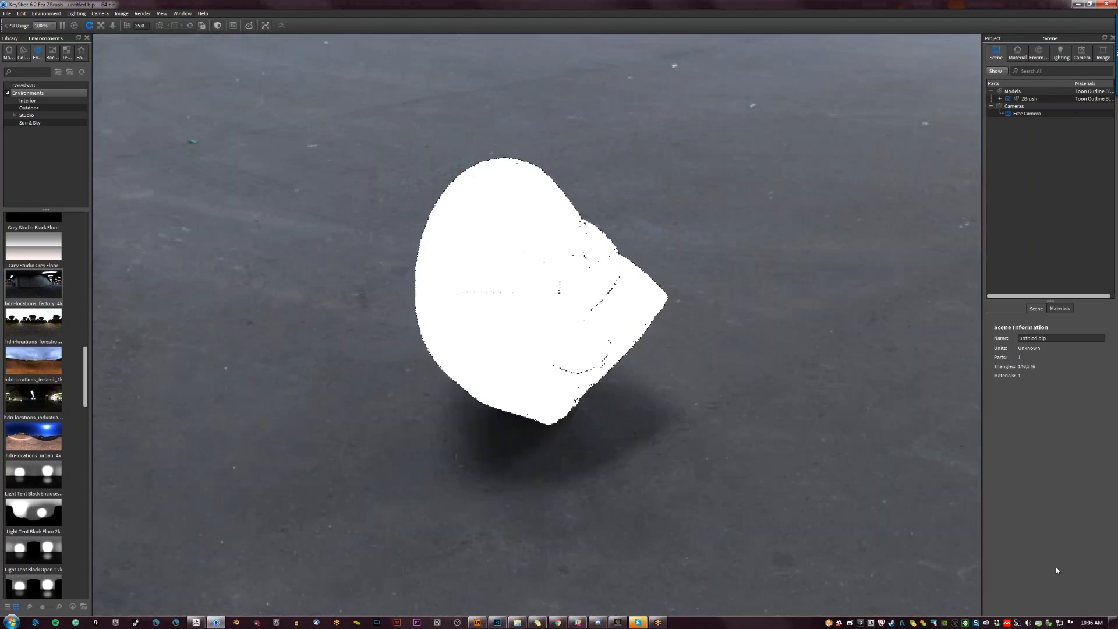
Close KeyShot and discard the scene changes.
left_click(1106, 5)
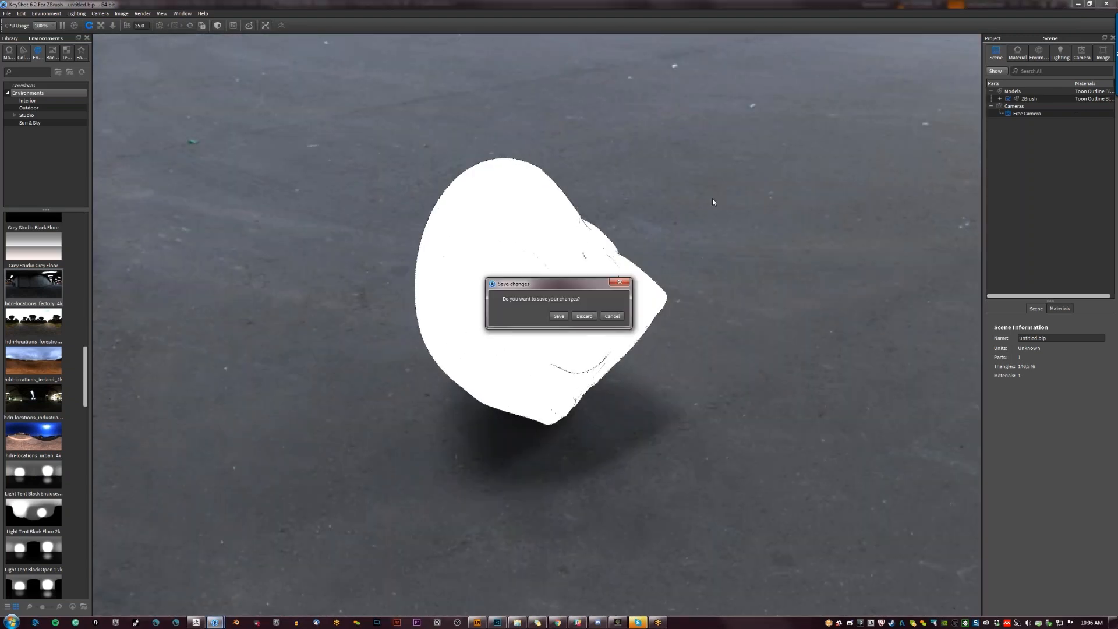
left_click(583, 316)
left_click(578, 348)
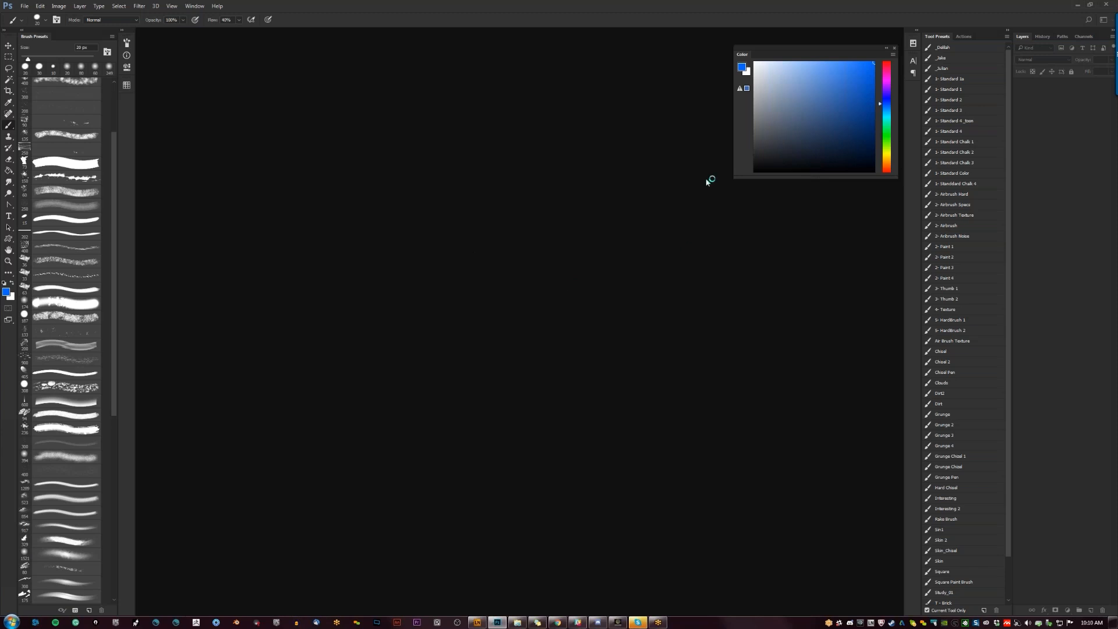
Create a blank 8.5 × 11 inch Photoshop document at 300 pixels/inch, enlarge the brush and reset the colors to default black and white.
key("ctrl+n")
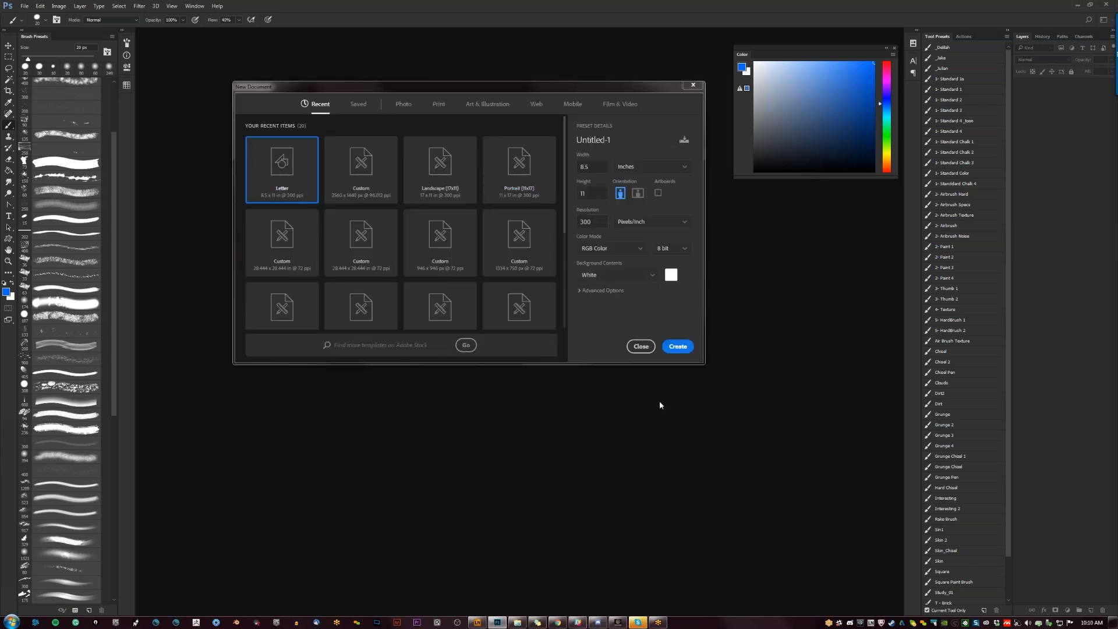
left_click(681, 347)
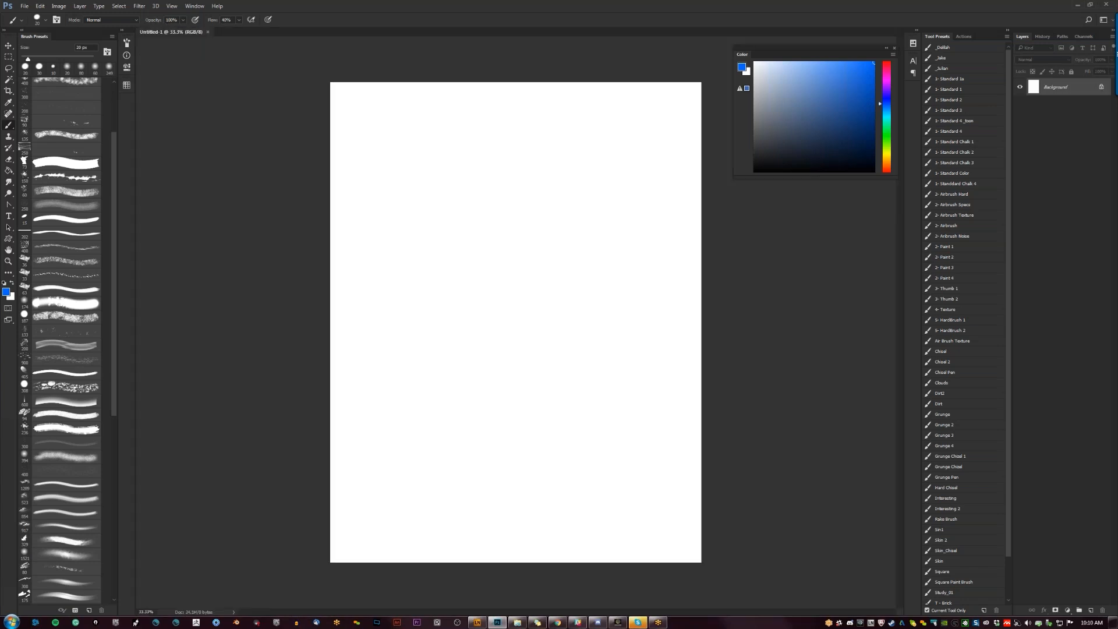
key("bracketright")
key("d")
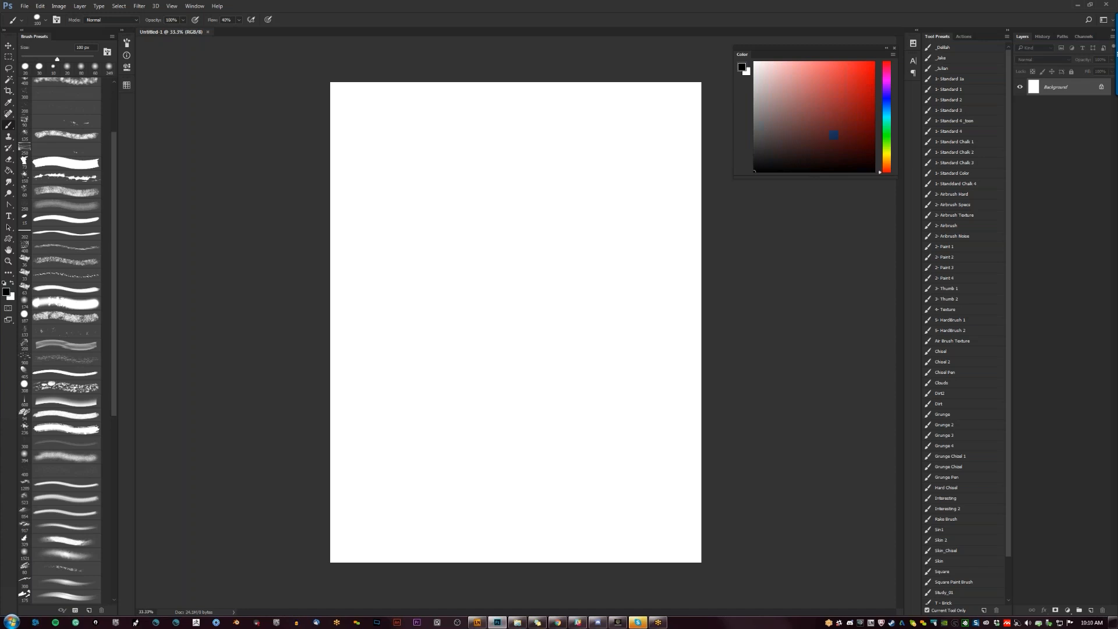
left_click_drag(510, 351, 585, 293)
key("ctrl+z")
Switch to Chrome and search the web for Vitaly Bulgarov in a new tab.
left_click(557, 622)
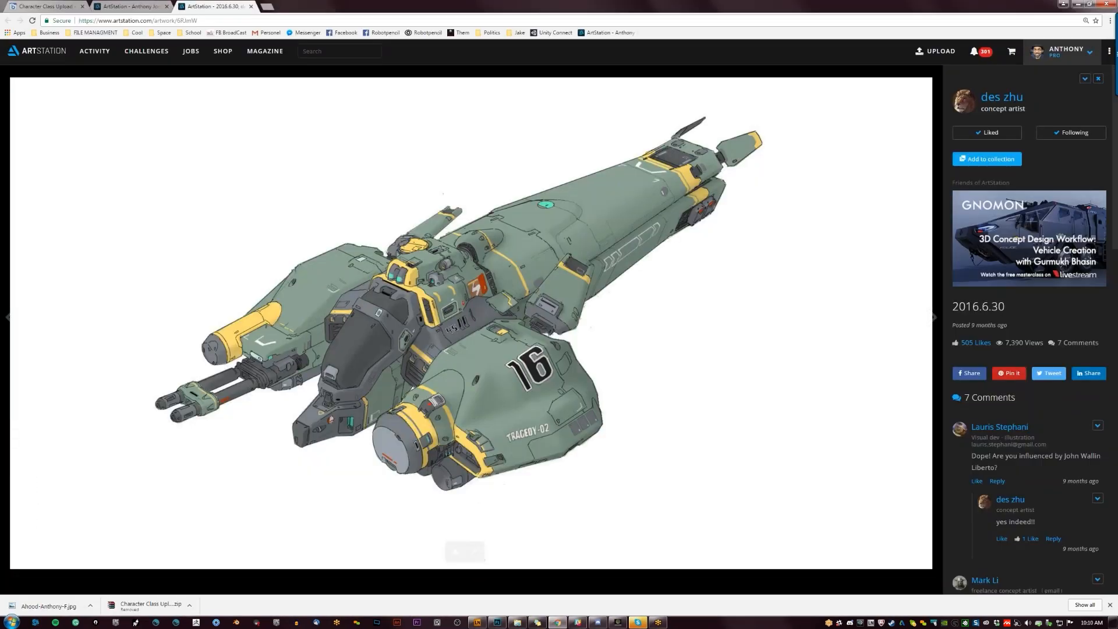
left_click(267, 6)
type("v")
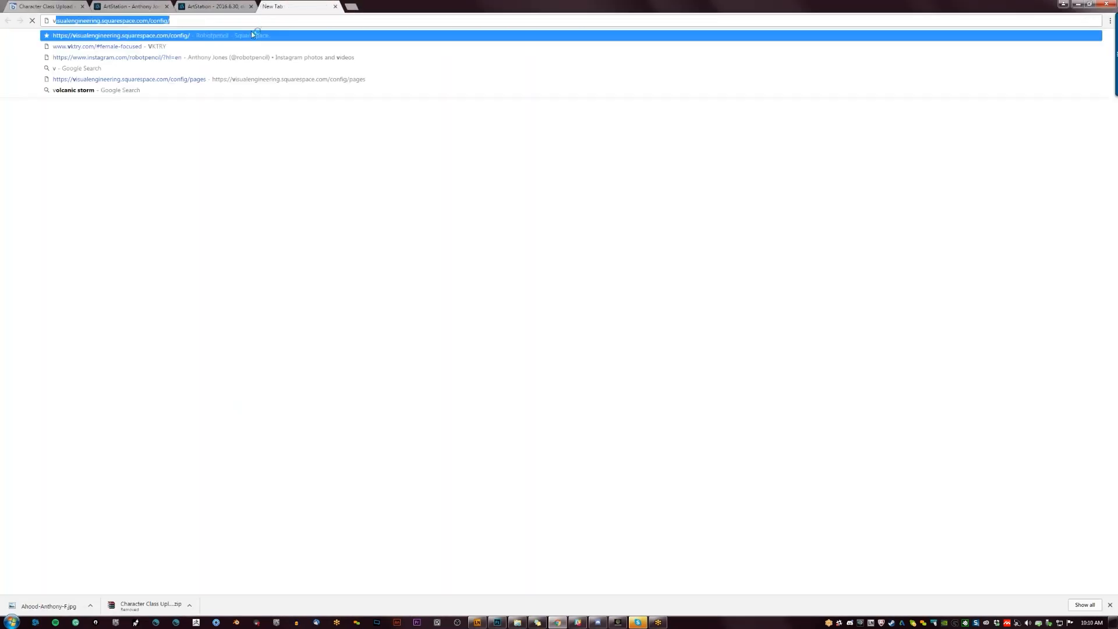
type("i")
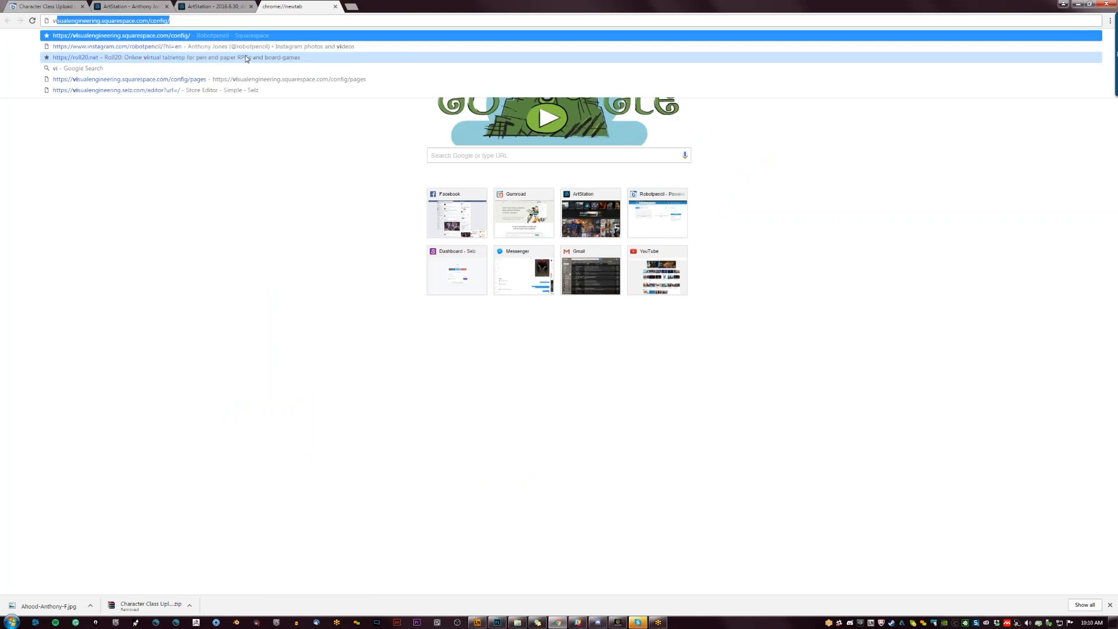
type("ta")
left_click(244, 58)
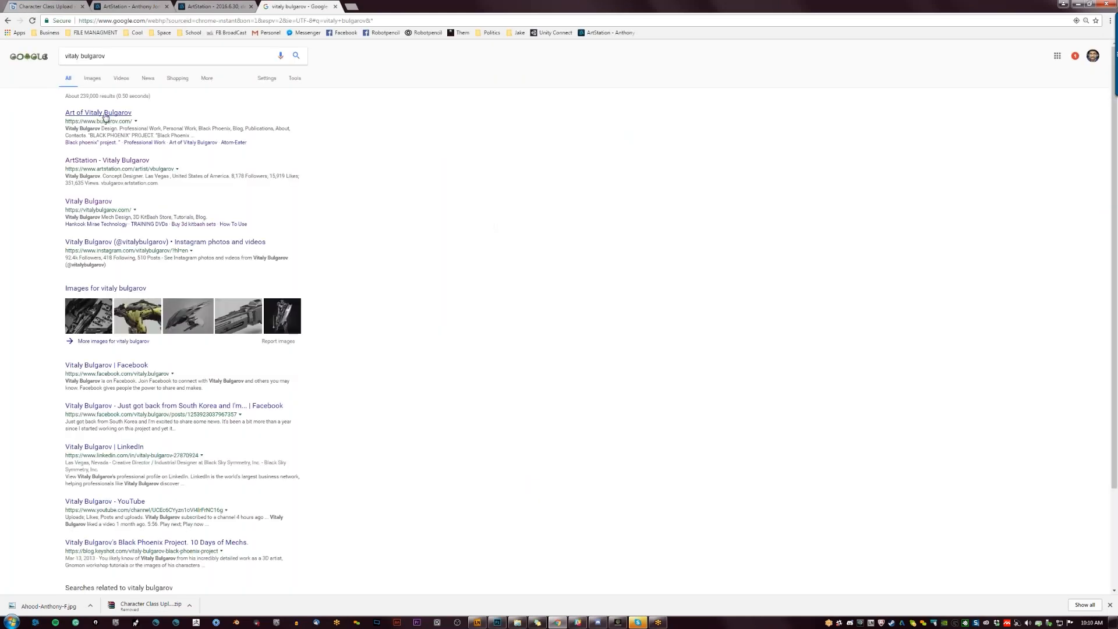
left_click(106, 115)
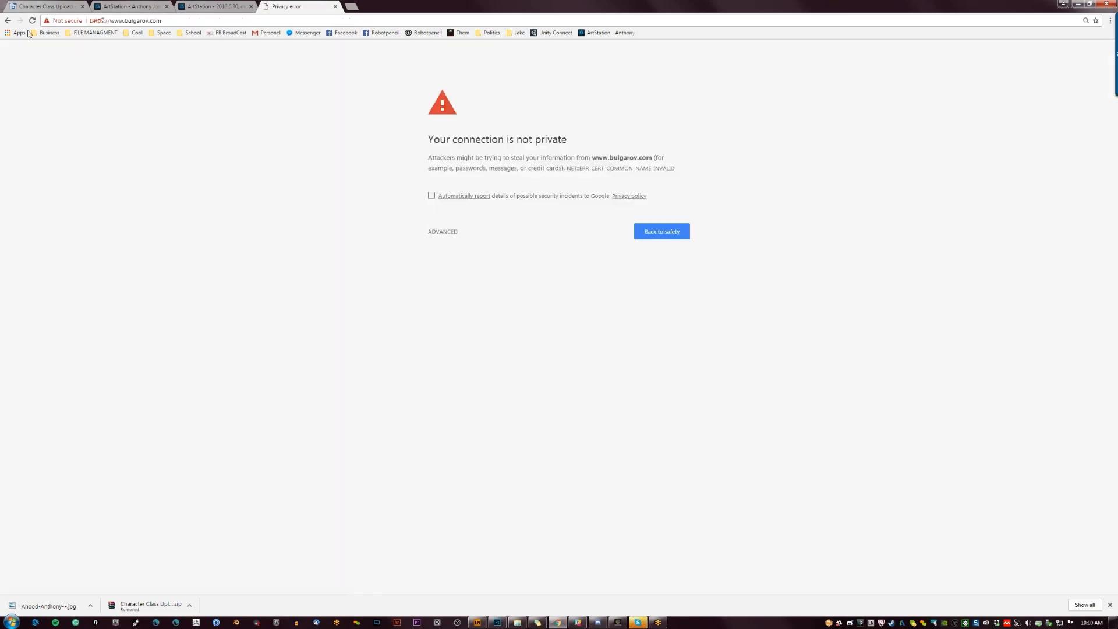
left_click(30, 21)
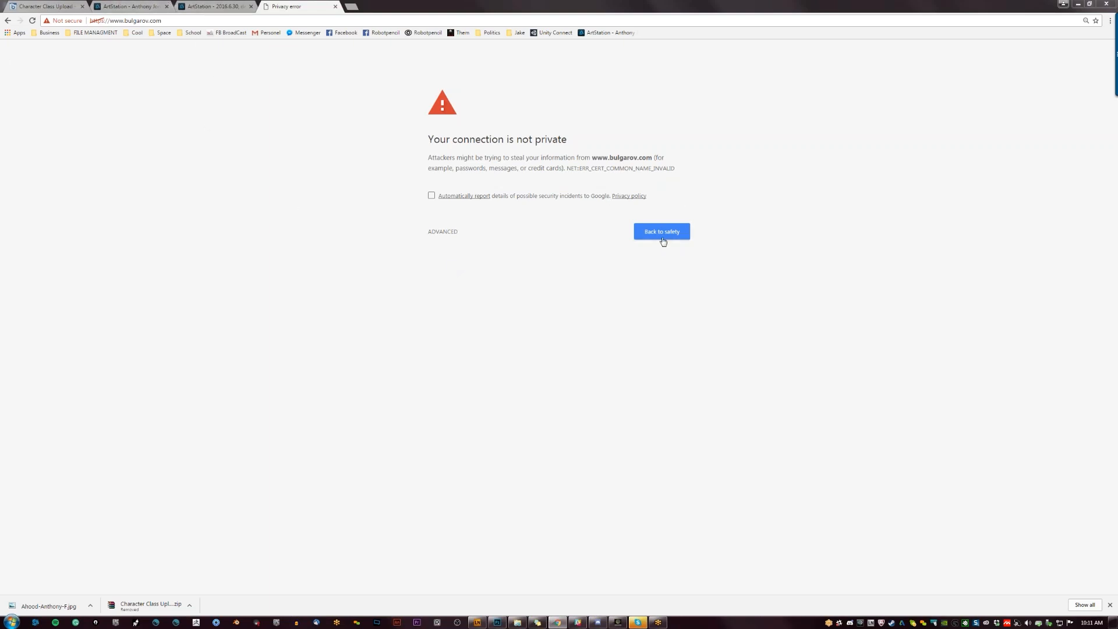
left_click(454, 233)
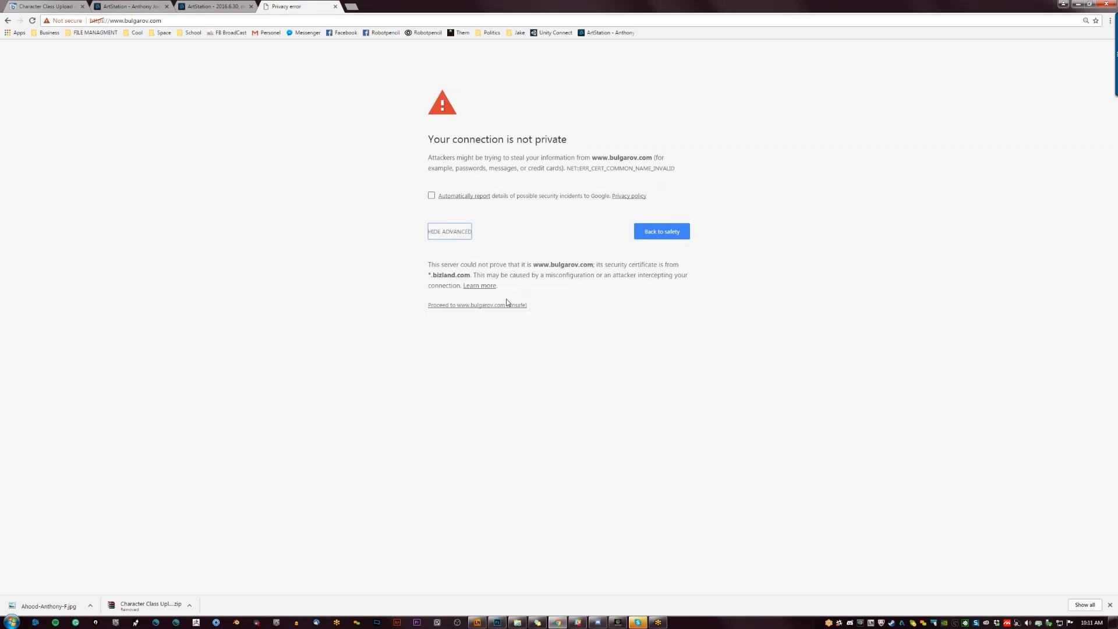
left_click(519, 307)
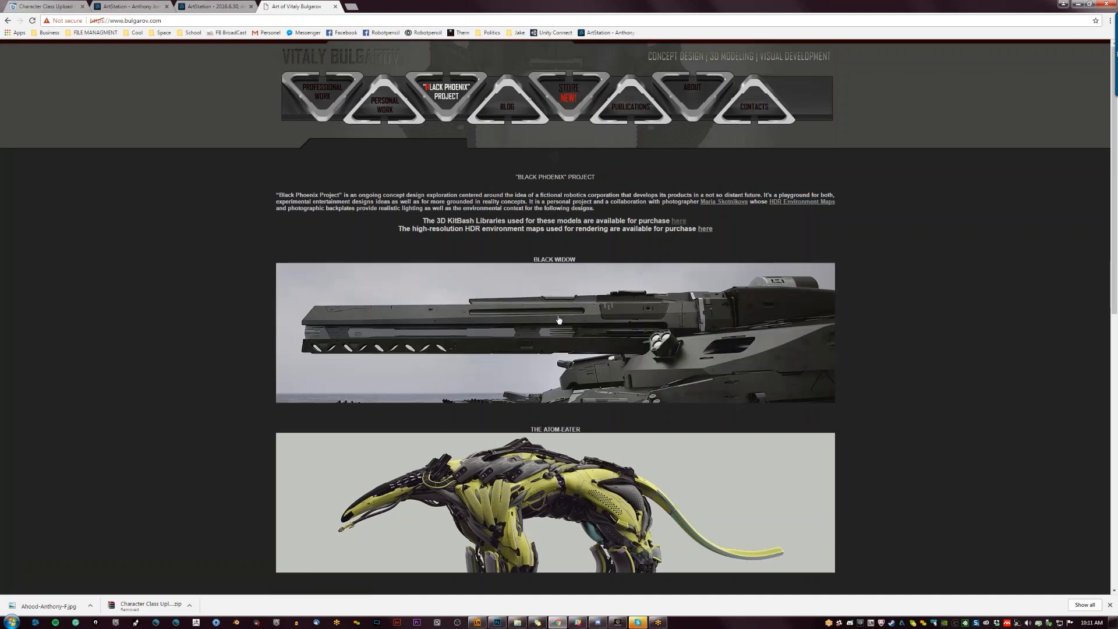
Examine the Black Phoenix Project artwork banners on the site from start to end, and return to the blank Photoshop document.
double_click(92, 21)
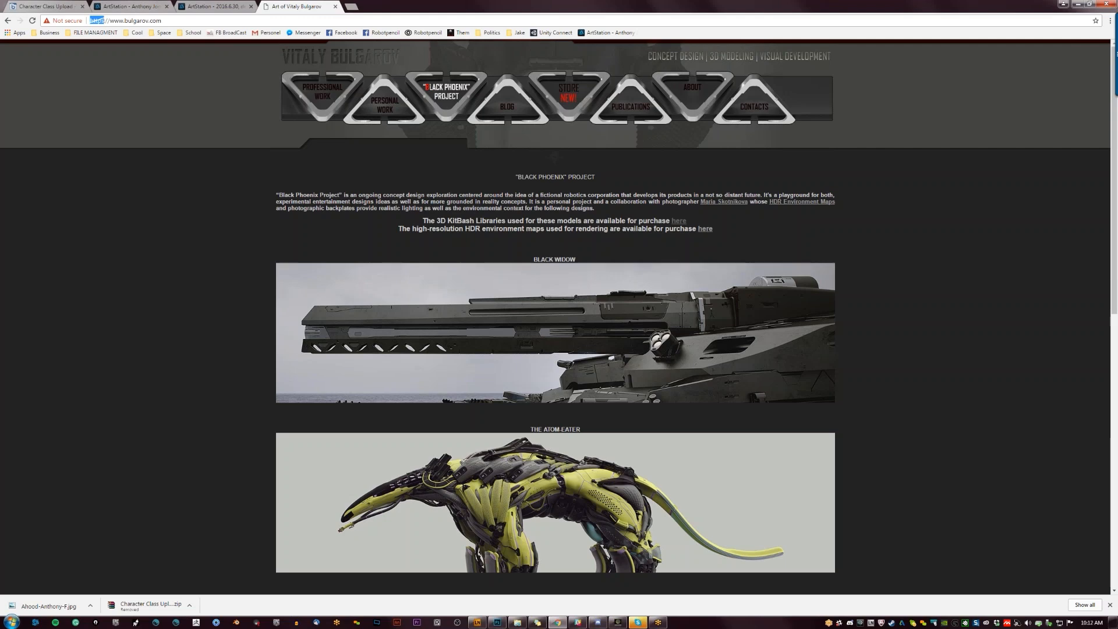
scroll(556, 317, "down", 4)
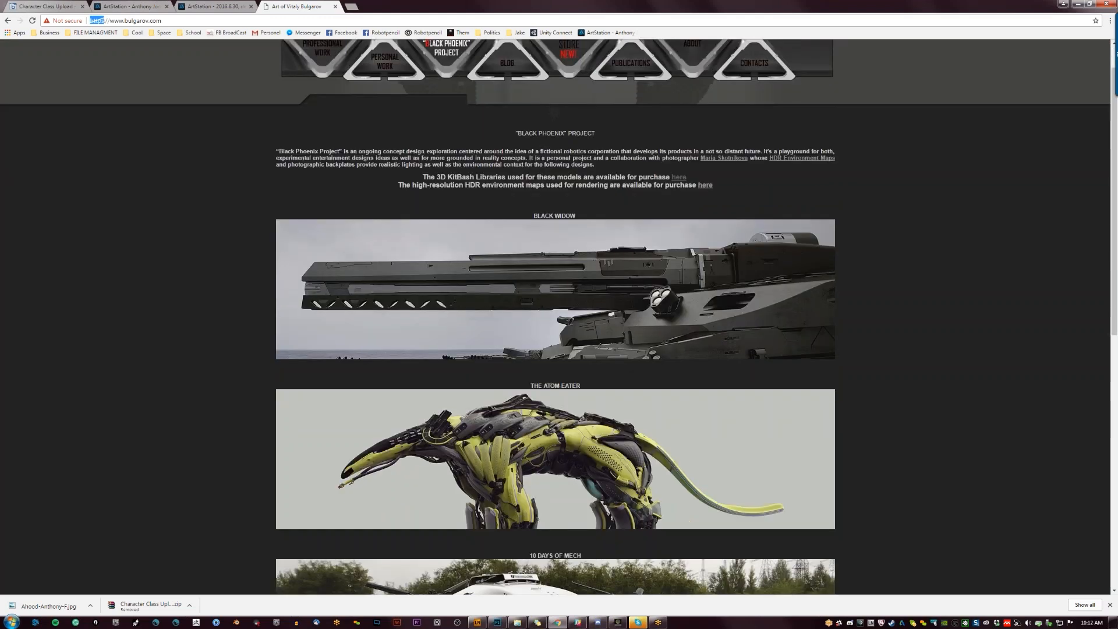
scroll(556, 317, "down", 6)
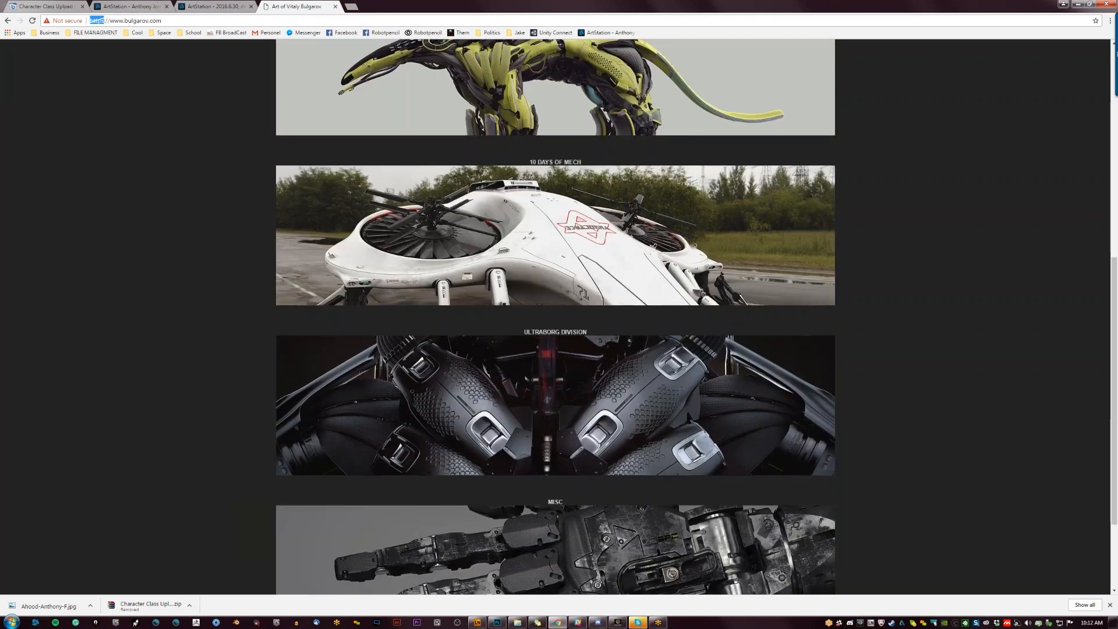
scroll(123, 108, "up", 10)
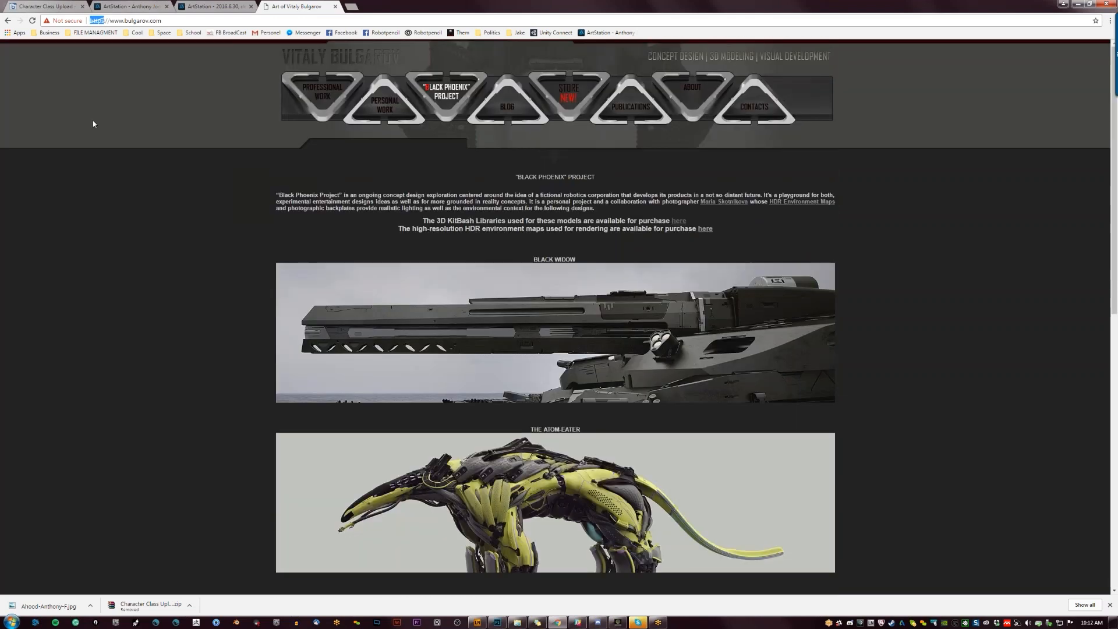
scroll(92, 128, "down", 1)
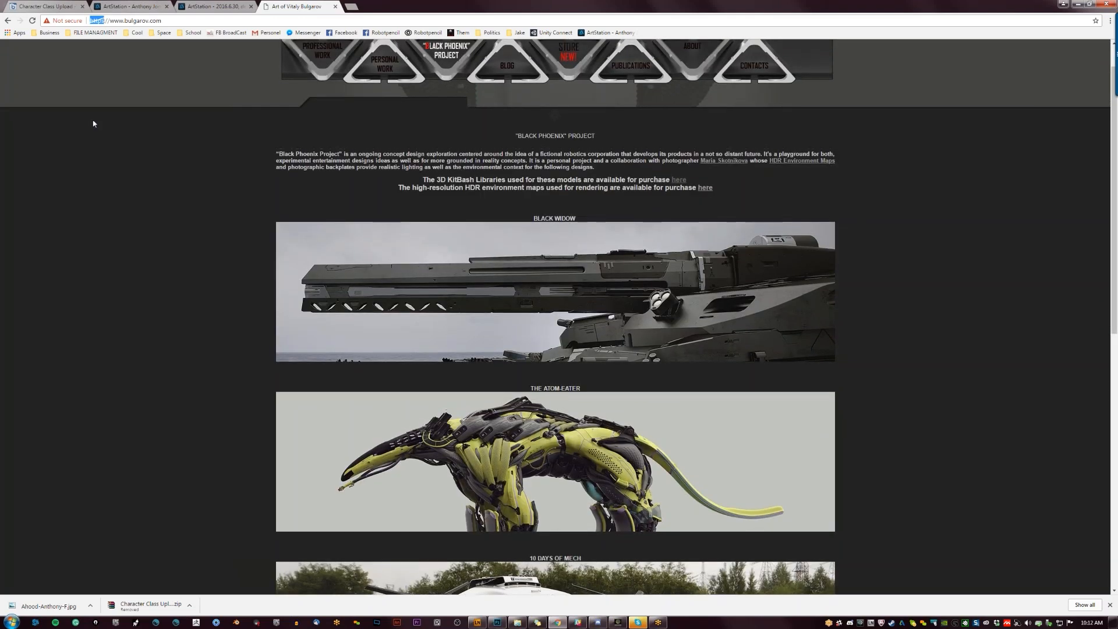
scroll(87, 134, "up", 1)
scroll(75, 155, "down", 3)
scroll(84, 169, "up", 3)
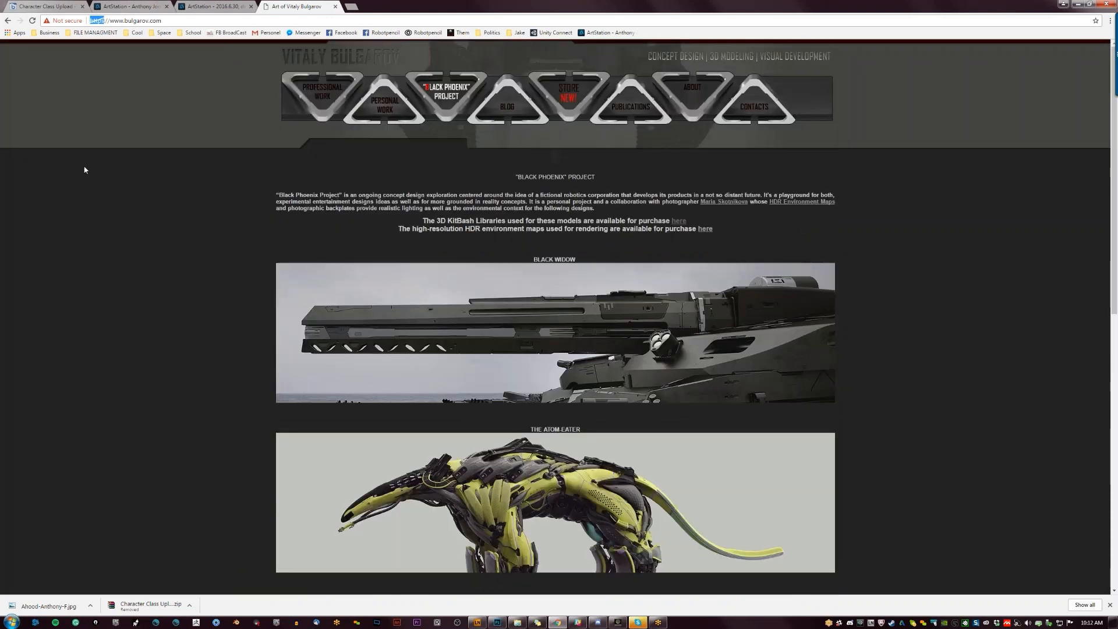
scroll(80, 179, "down", 10)
scroll(75, 187, "up", 10)
scroll(84, 158, "down", 10)
scroll(95, 129, "up", 10)
scroll(92, 134, "down", 10)
scroll(90, 137, "up", 10)
scroll(90, 142, "down", 1)
scroll(90, 142, "up", 1)
scroll(170, 75, "down", 10)
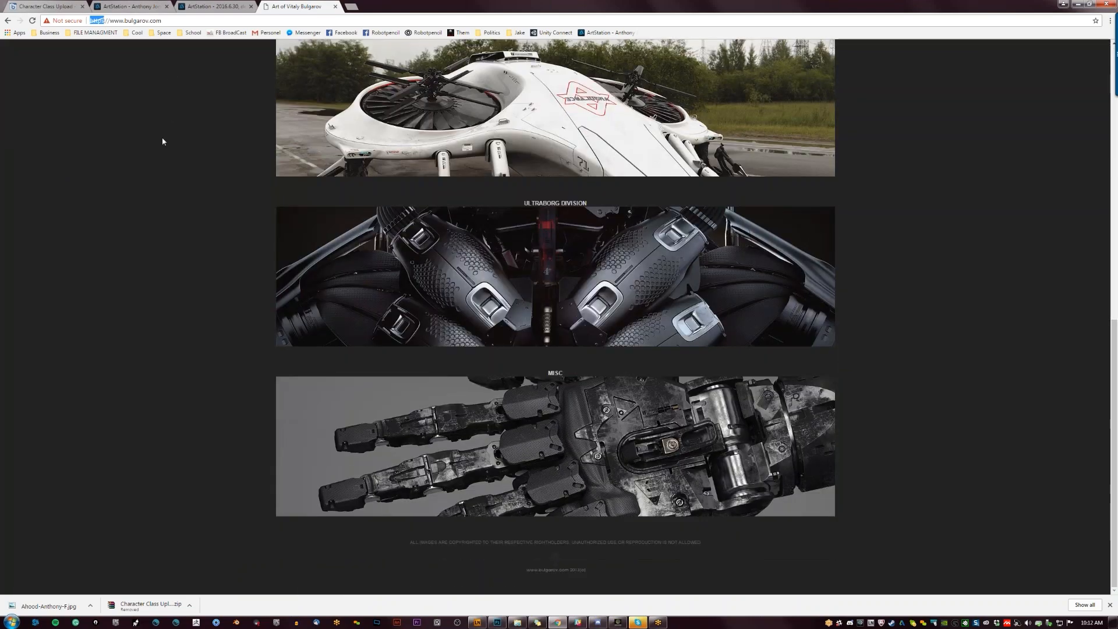
scroll(162, 141, "up", 10)
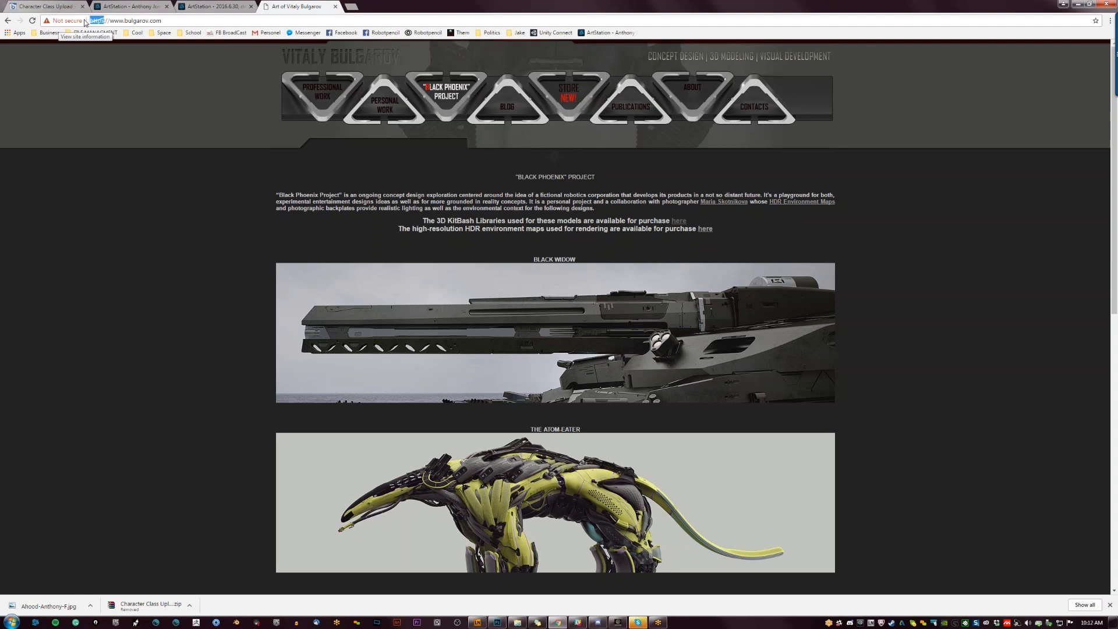
triple_click(184, 20)
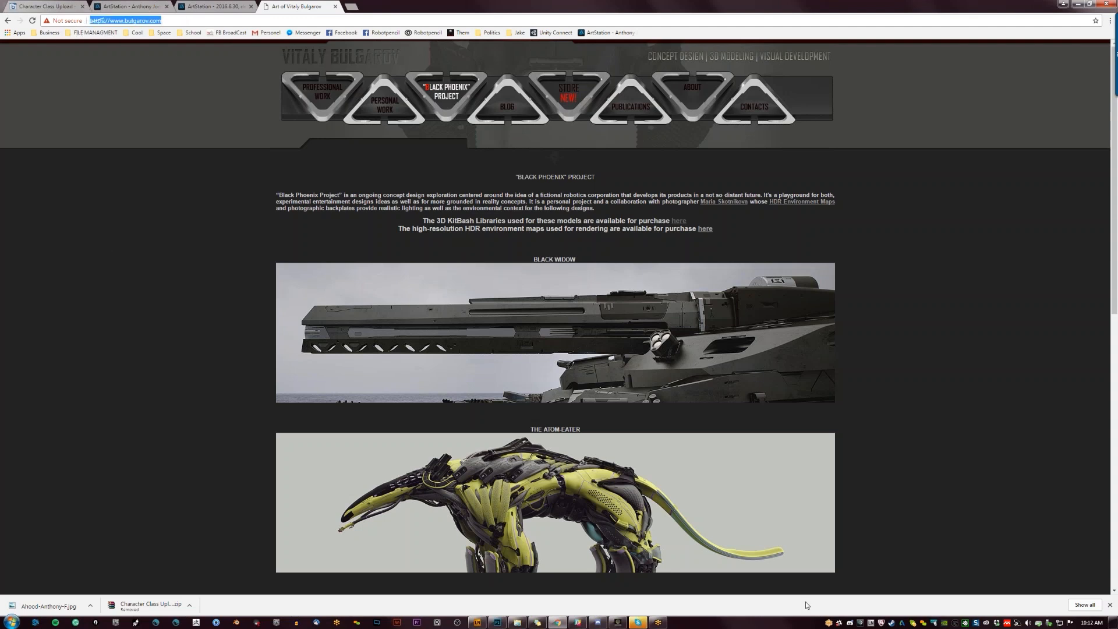
left_click(1076, 5)
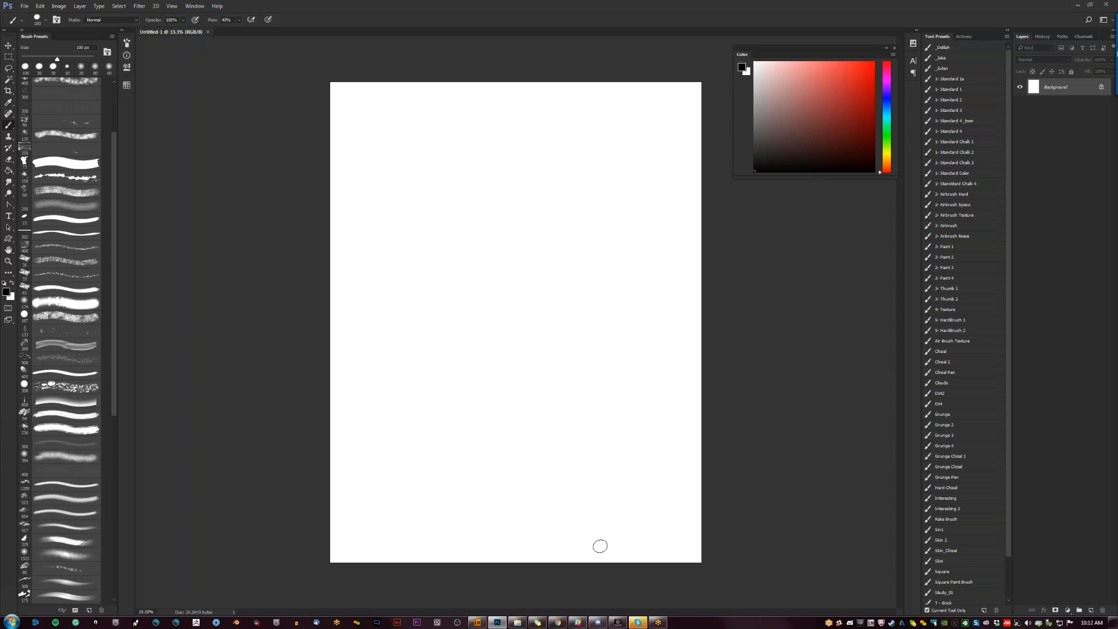
Switch back to Chrome, reopen the Black Phoenix Project page and close its tab.
left_click(558, 623)
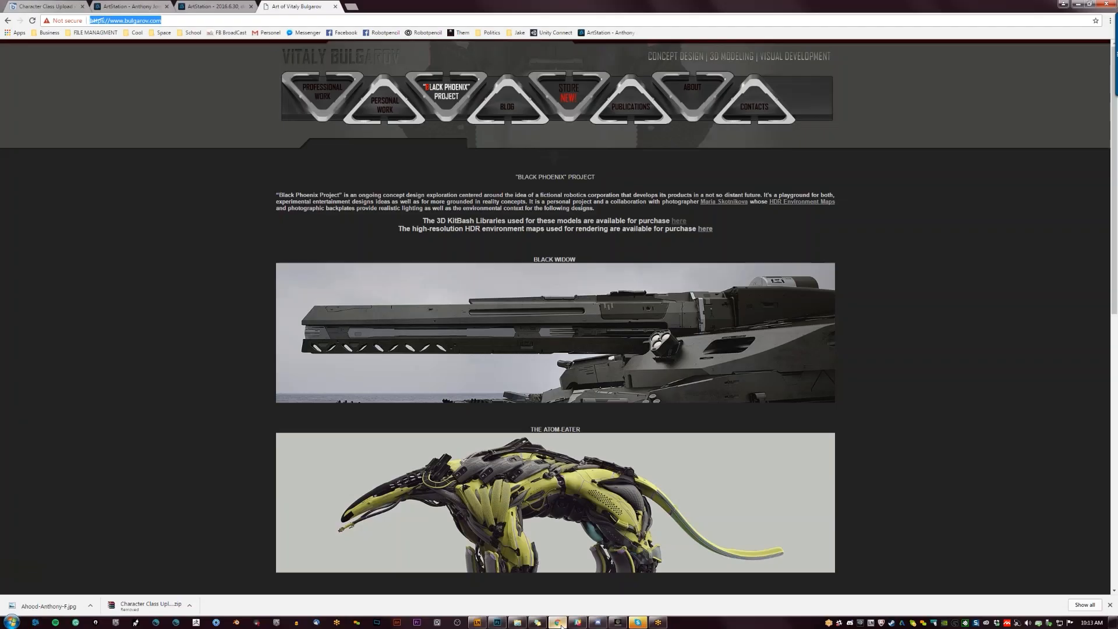
left_click(446, 102)
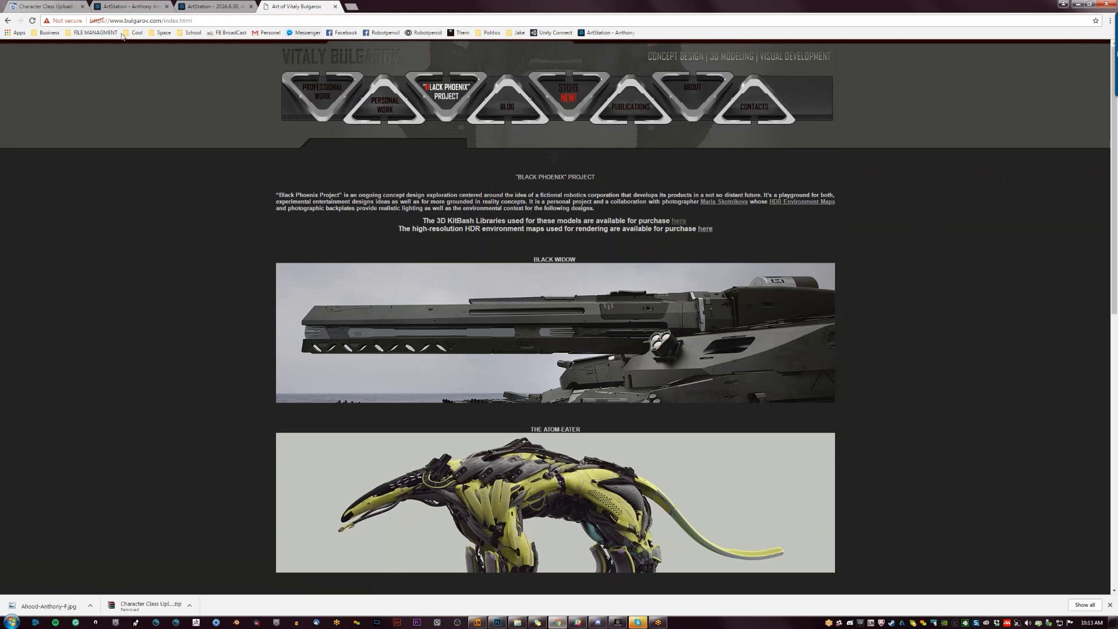
left_click_drag(125, 21, 149, 22)
left_click(149, 22)
left_click_drag(125, 21, 149, 21)
left_click(194, 407)
left_click(335, 6)
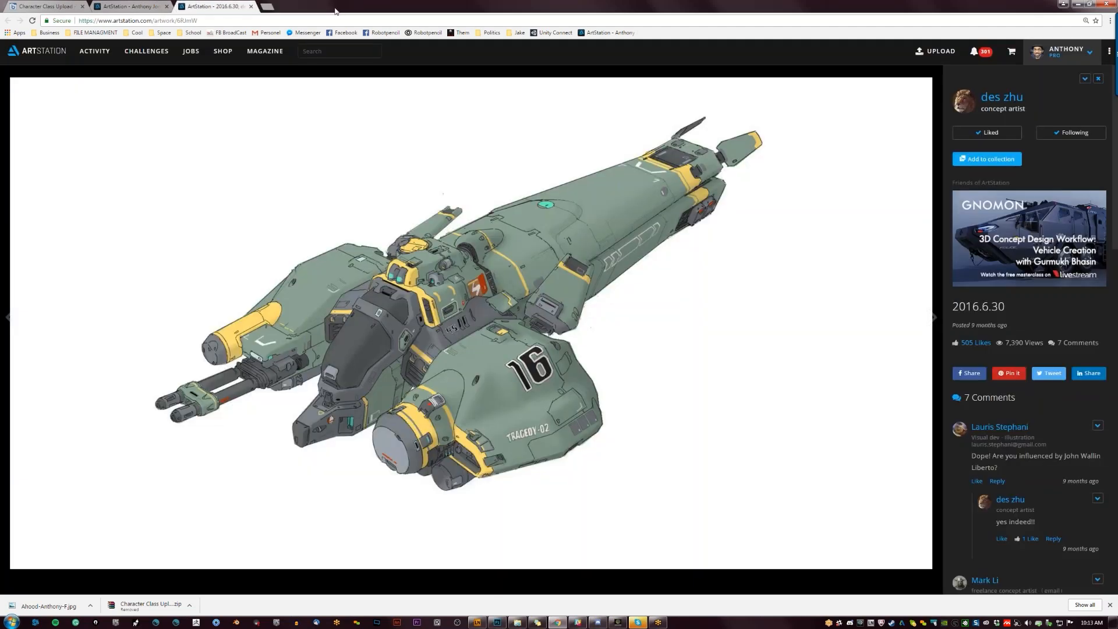
Open the signed-in account's ArtStation profile and look through its portfolio thumbnails.
mouse_move(1060, 52)
left_click(1044, 76)
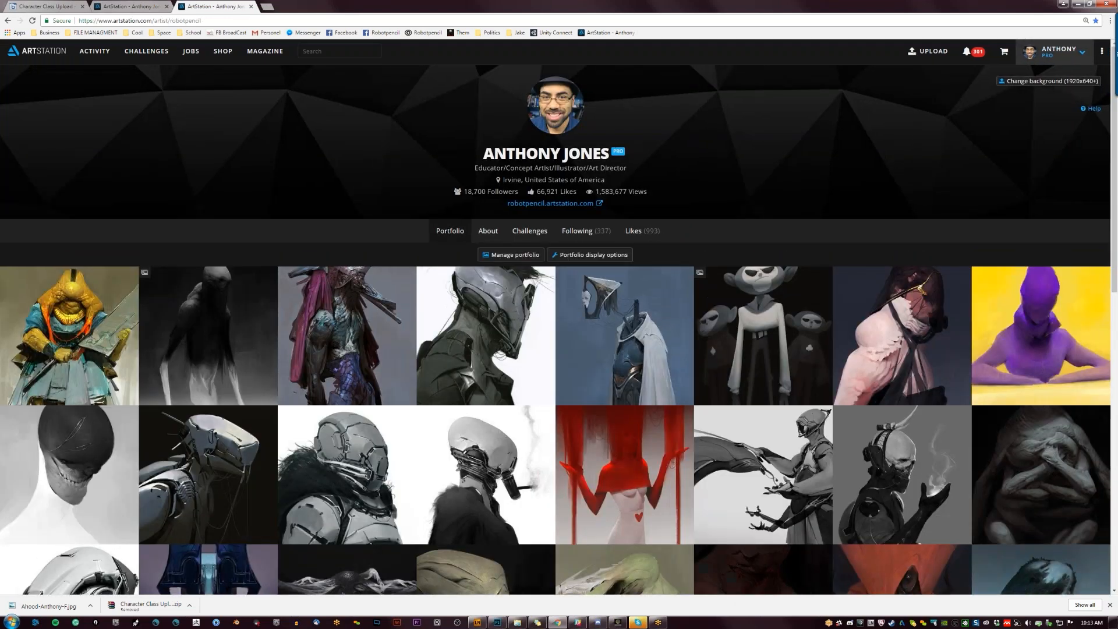
scroll(763, 291, "down", 2)
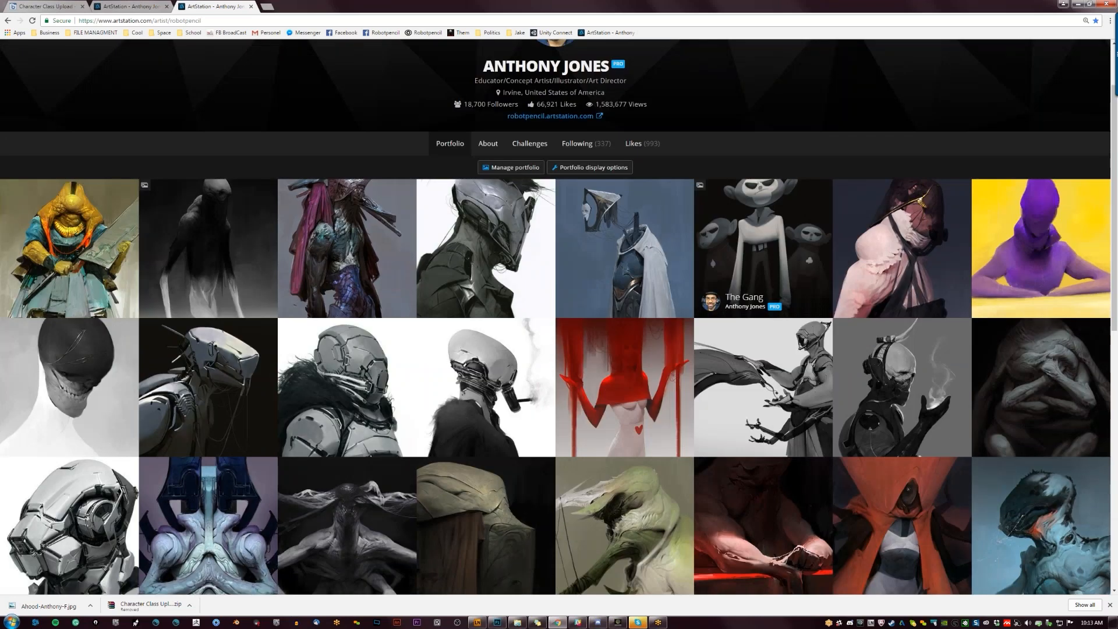
scroll(739, 304, "down", 2)
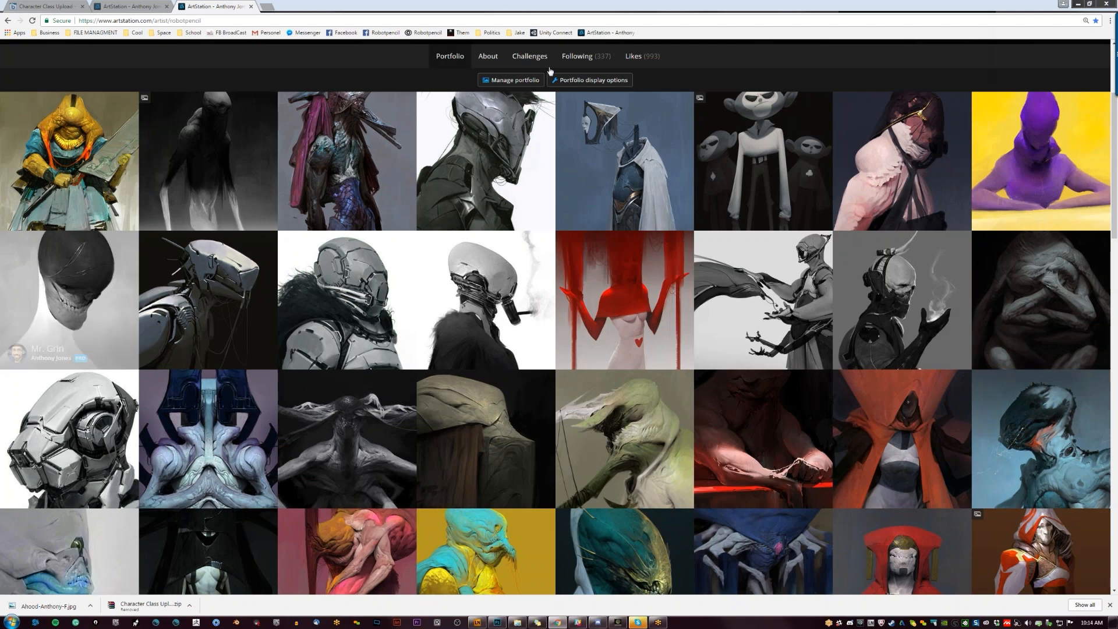
Open the profile's liked artworks and view the SP103.R robot artwork.
left_click(640, 55)
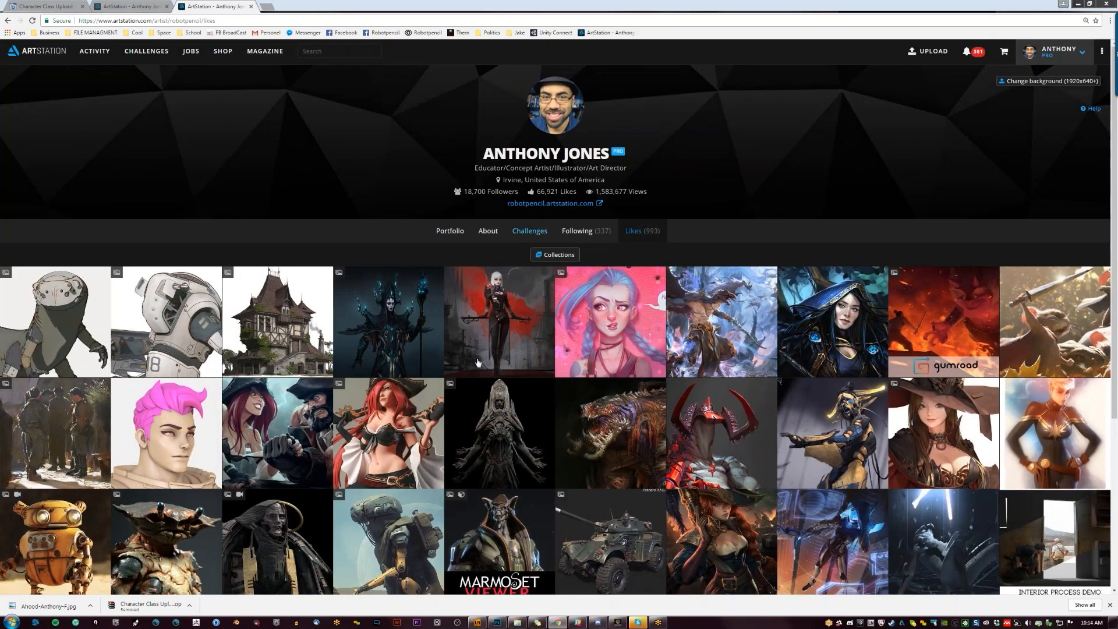
scroll(481, 365, "down", 2)
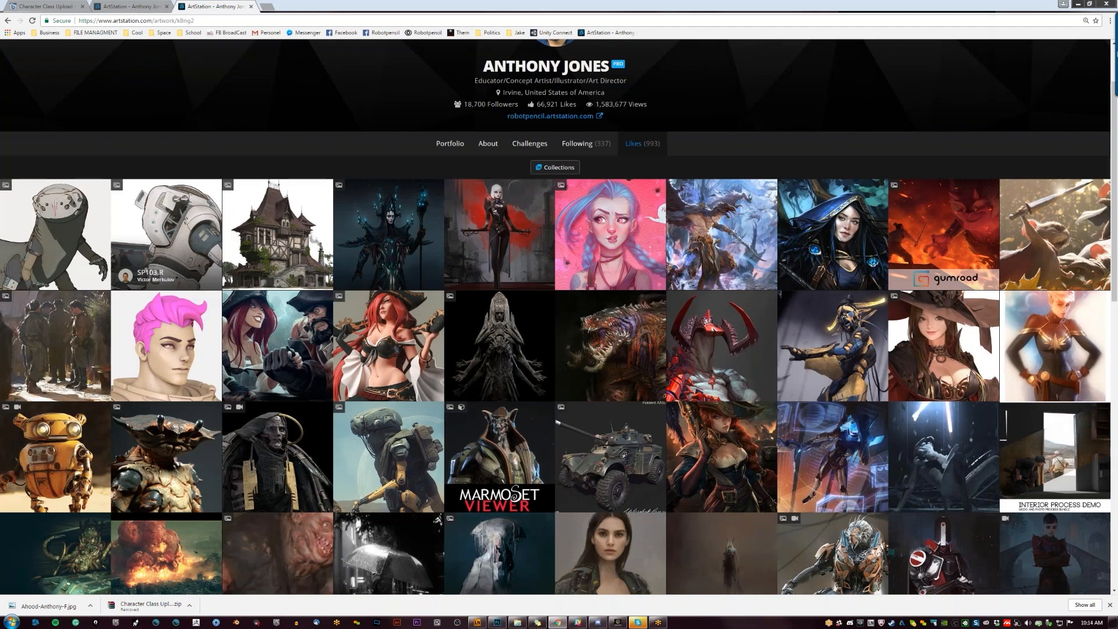
left_click(166, 245)
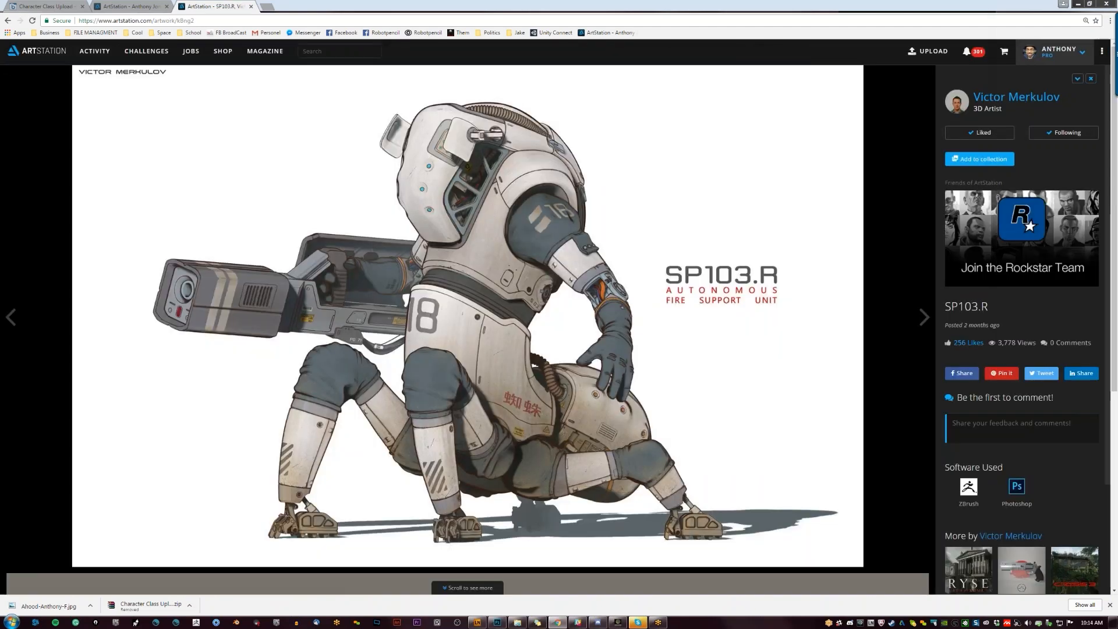
Return to the signed-in account's ArtStation profile and look through its older portfolio thumbnails, ending back at the newest pieces.
mouse_move(1055, 52)
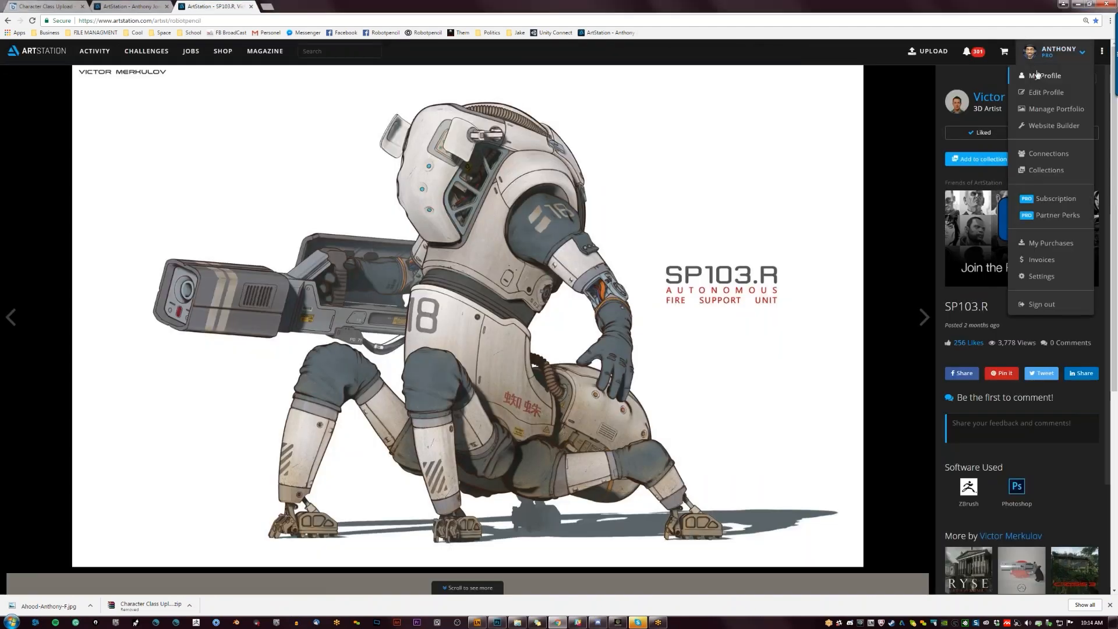
left_click(1042, 75)
scroll(425, 400, "down", 8)
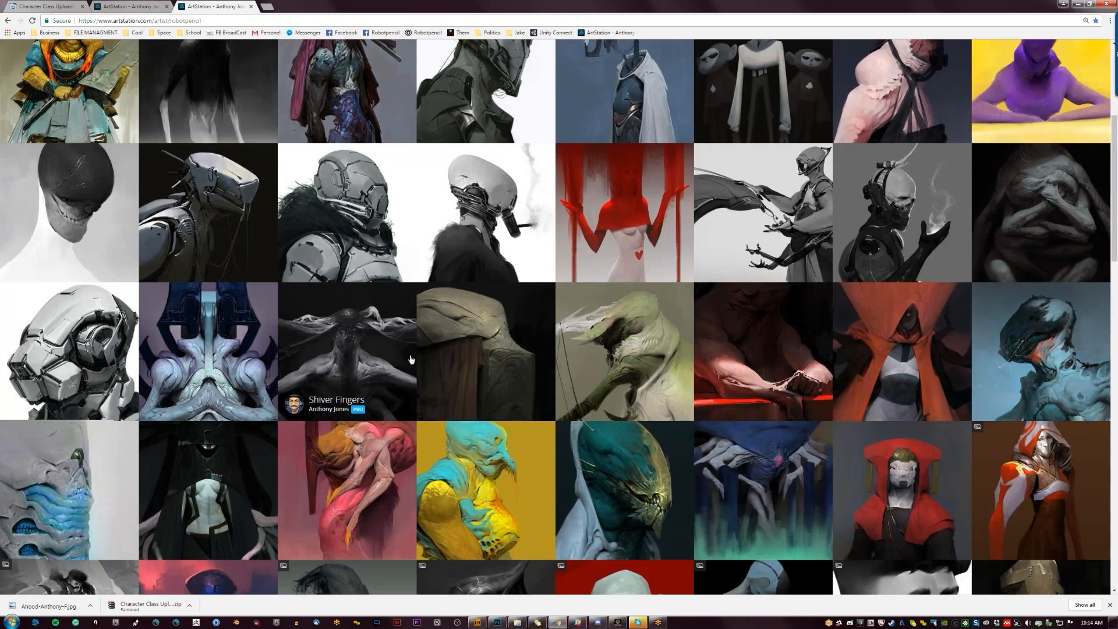
scroll(425, 401, "down", 7)
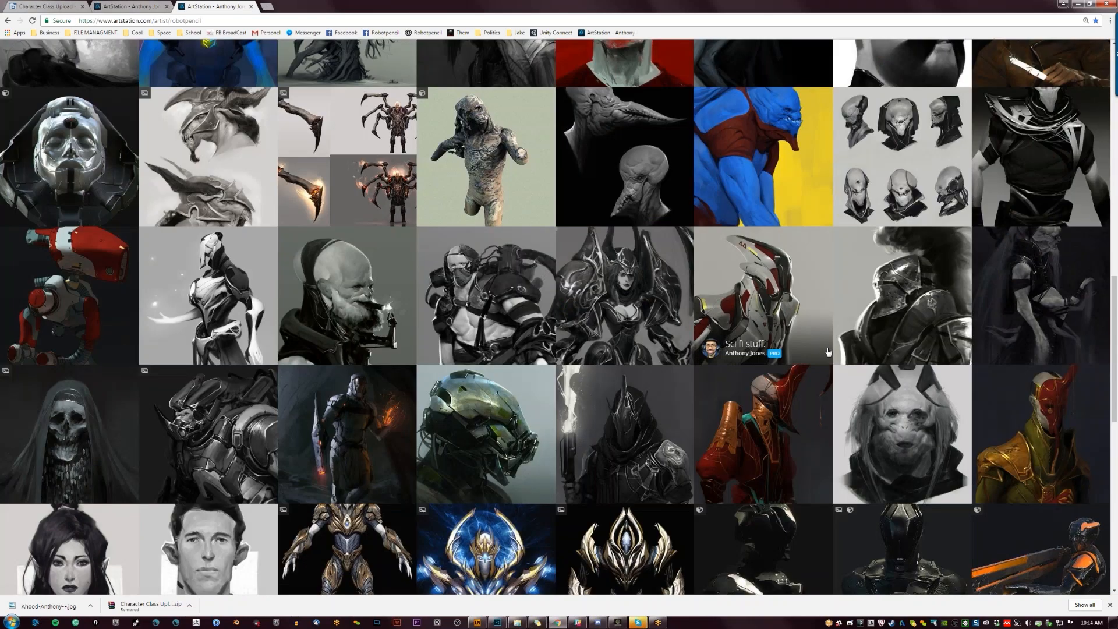
scroll(827, 369, "down", 5)
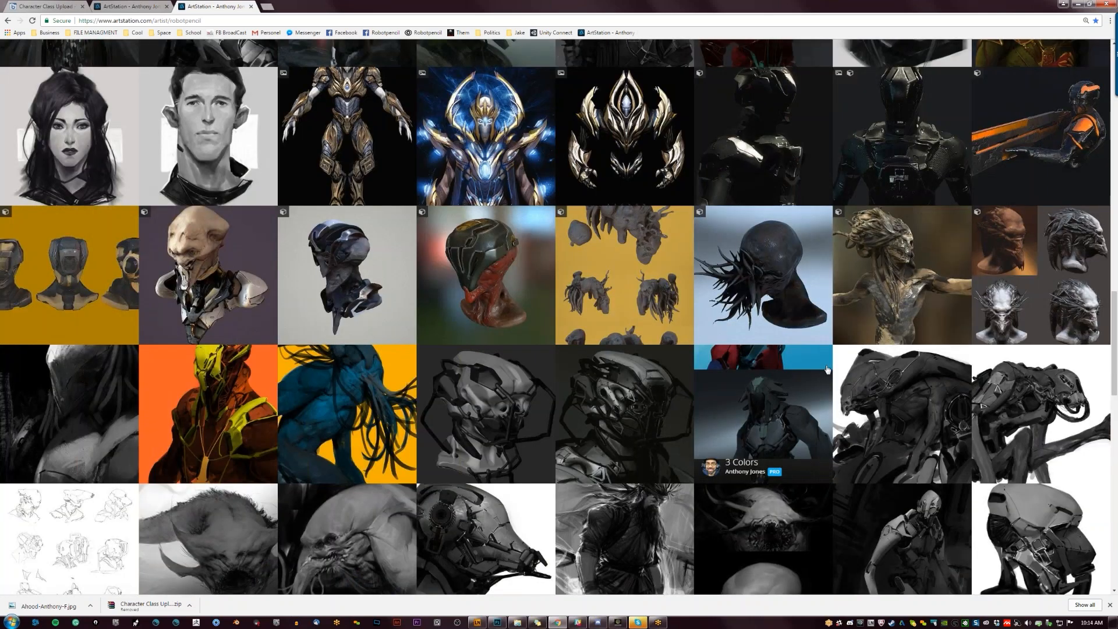
scroll(827, 369, "down", 3)
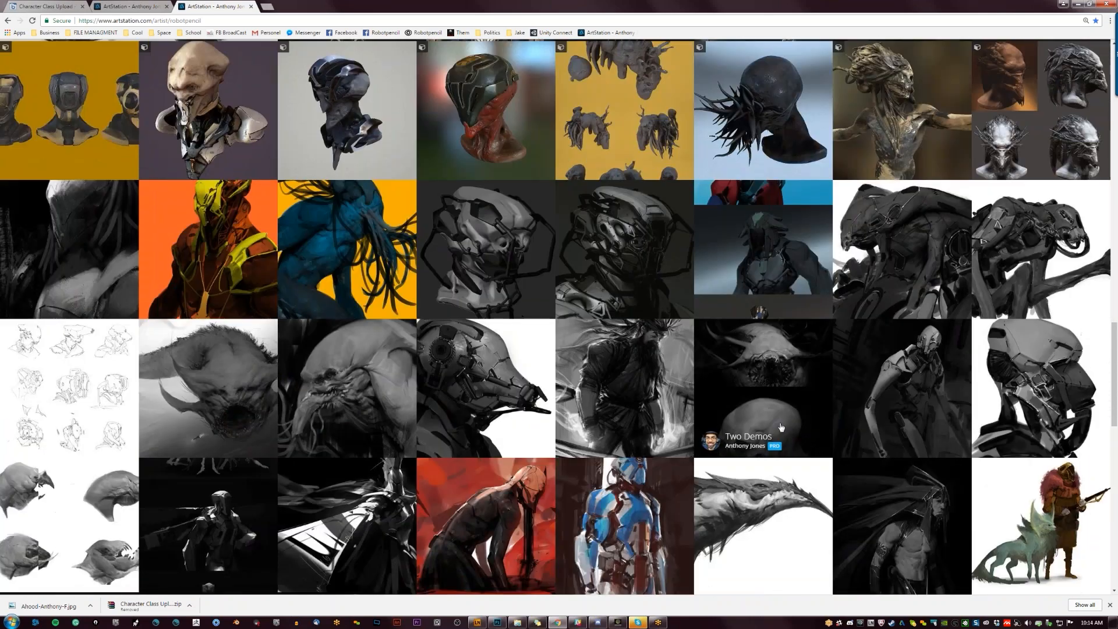
scroll(781, 427, "down", 8)
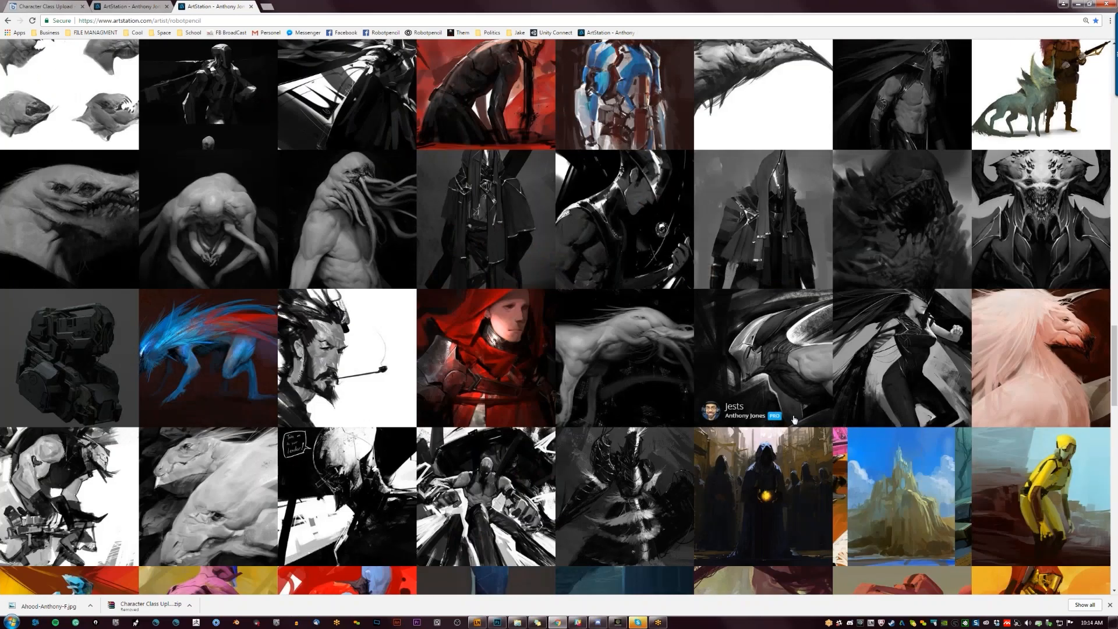
scroll(805, 364, "up", 15)
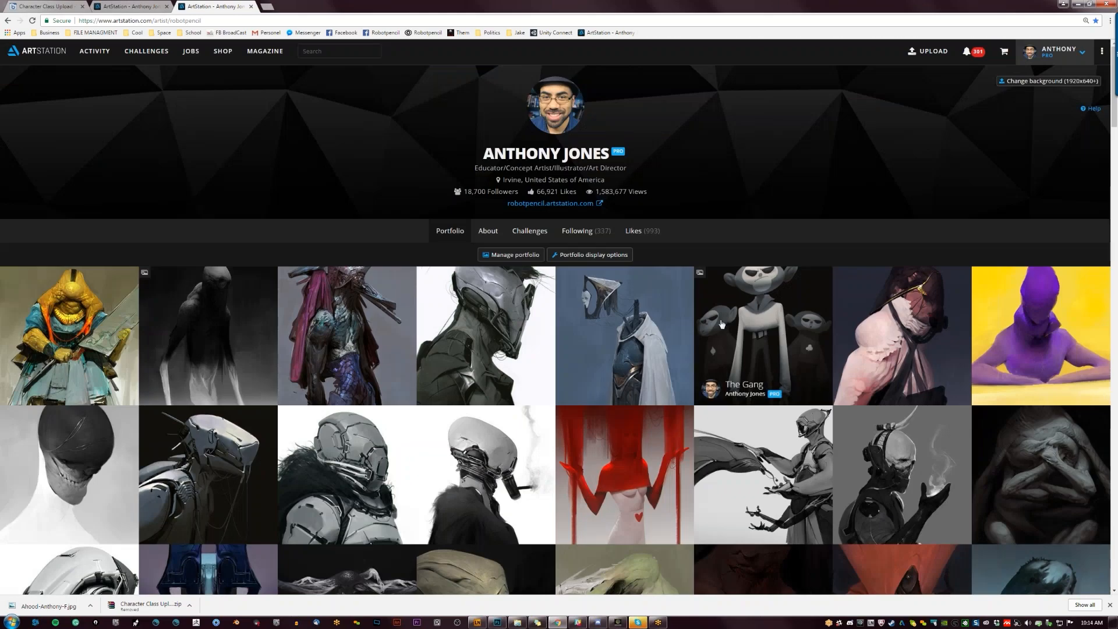
scroll(721, 323, "down", 2)
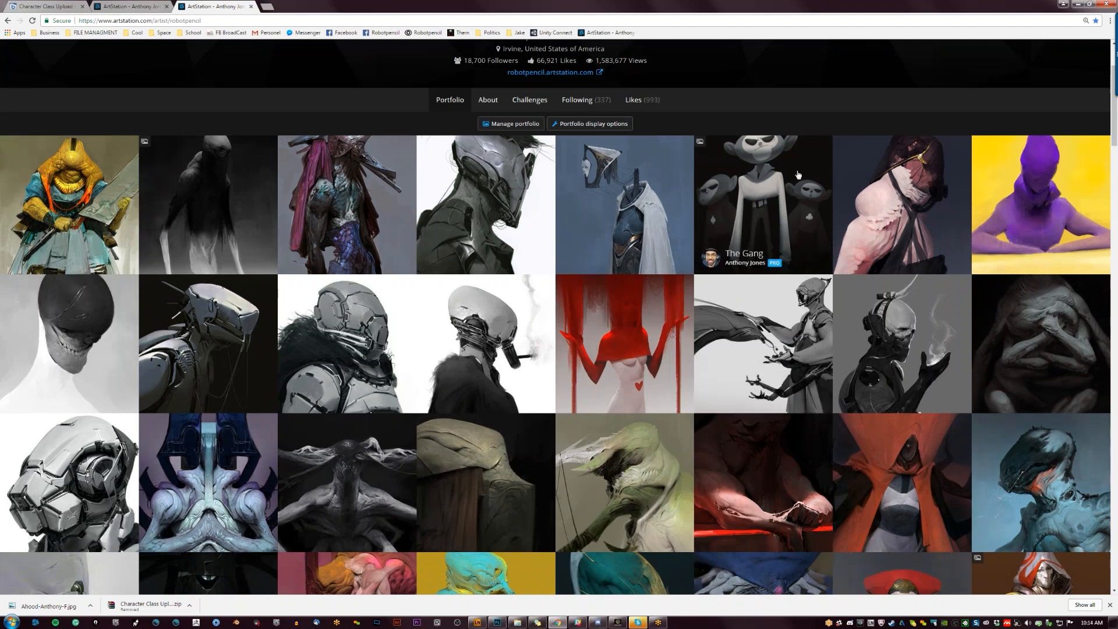
scroll(798, 174, "up", 2)
Switch to the blank Photoshop document and, with a smaller brush, sketch an angular head's forehead, face profile and a thick dark cheek stroke.
left_click(1075, 4)
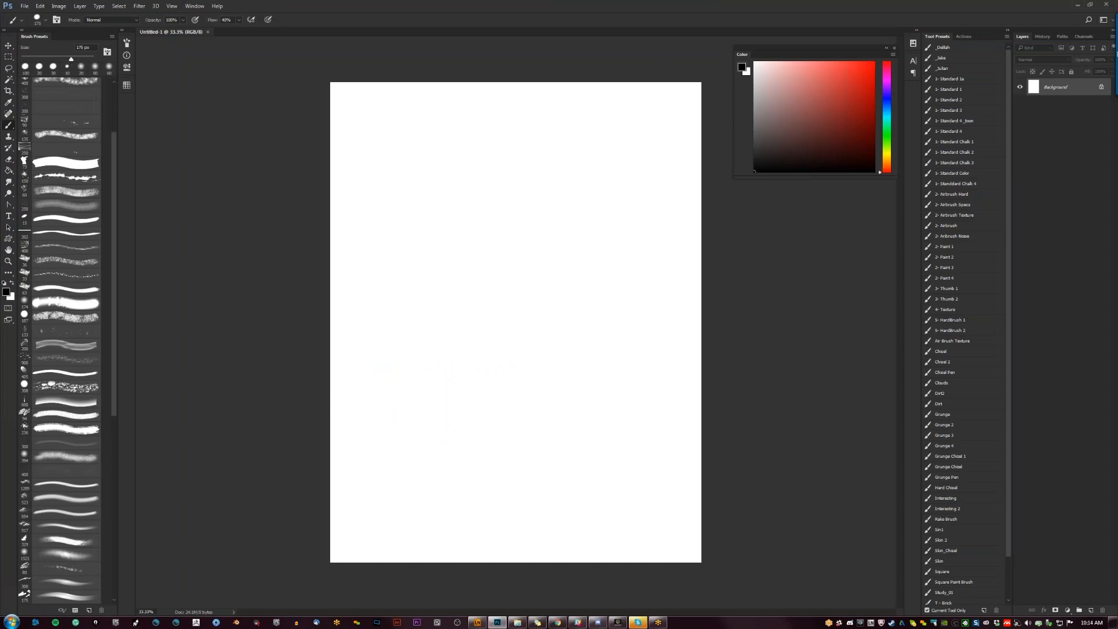
key("bracketleft")
mouse_move(489, 291)
left_mouse_down()
mouse_move(521, 250)
mouse_move(491, 290)
left_mouse_up()
key("bracketleft")
mouse_move(533, 112)
left_mouse_down()
mouse_move(425, 177)
mouse_move(465, 303)
mouse_move(493, 312)
left_mouse_up()
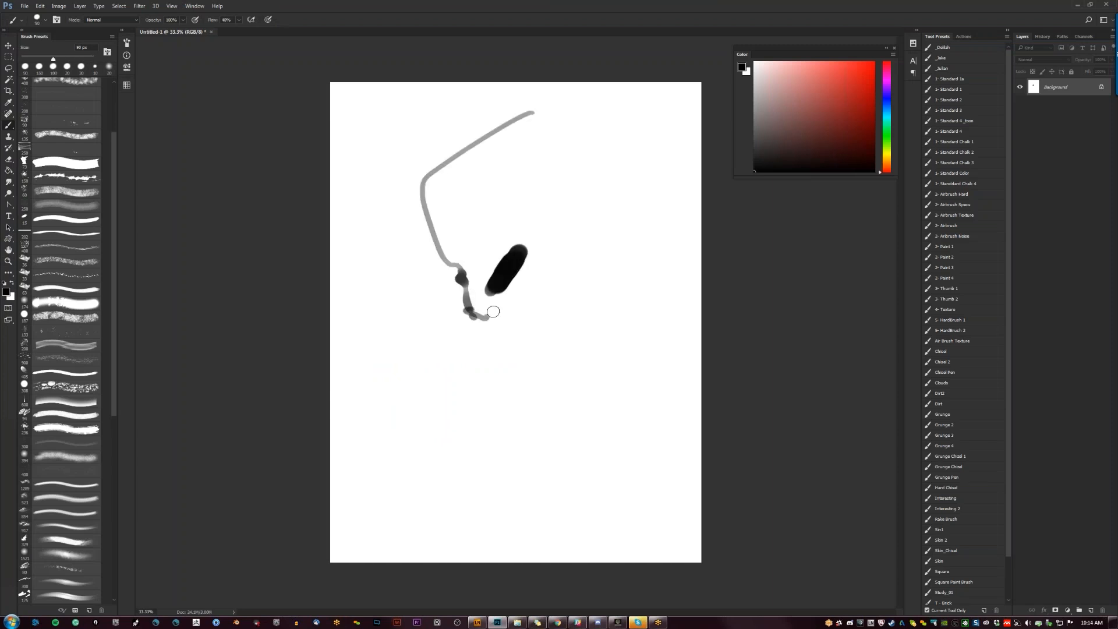
Flip the canvas back and forth while adding dark strokes above the cheek bar, brow lines and a nose accent.
key("ctrl+f")
left_click_drag(499, 242, 528, 230)
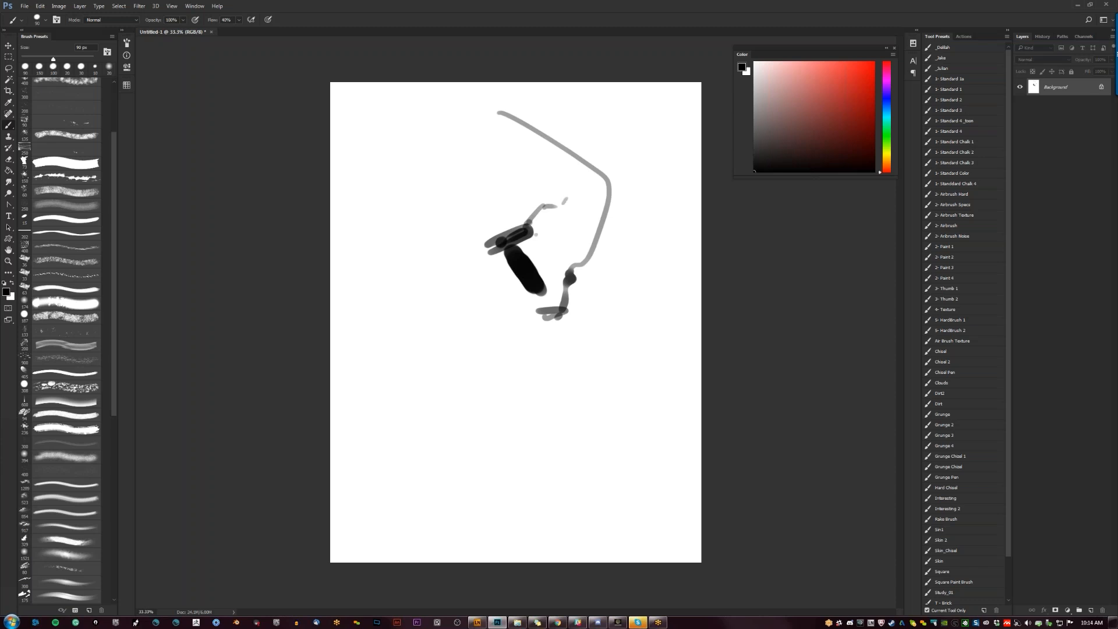
key("ctrl+f")
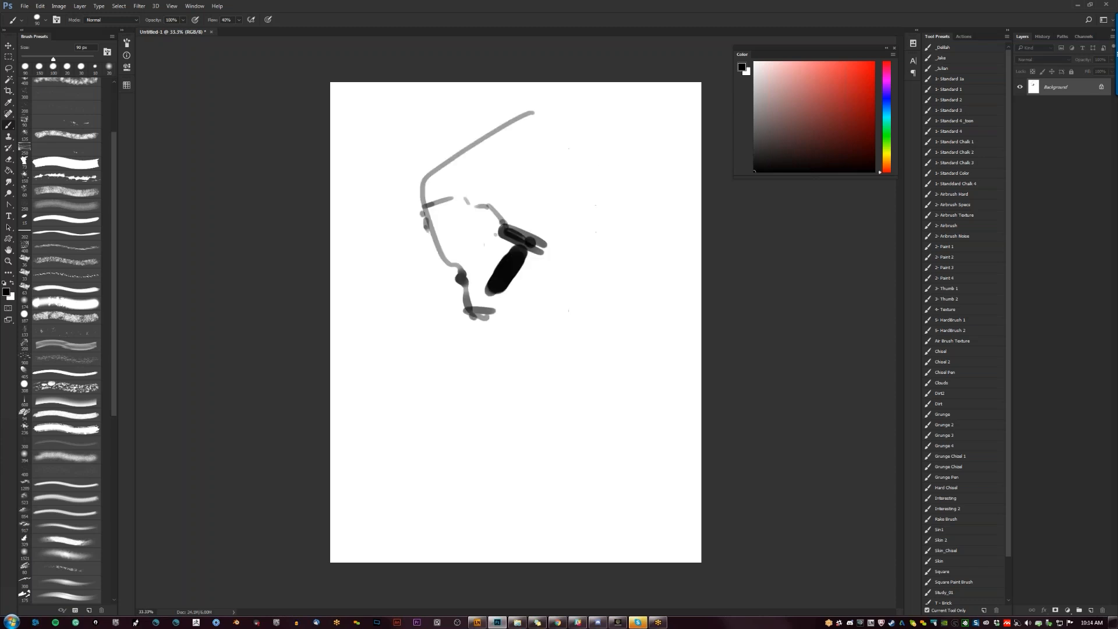
left_click_drag(440, 252, 445, 272)
key("ctrl+f")
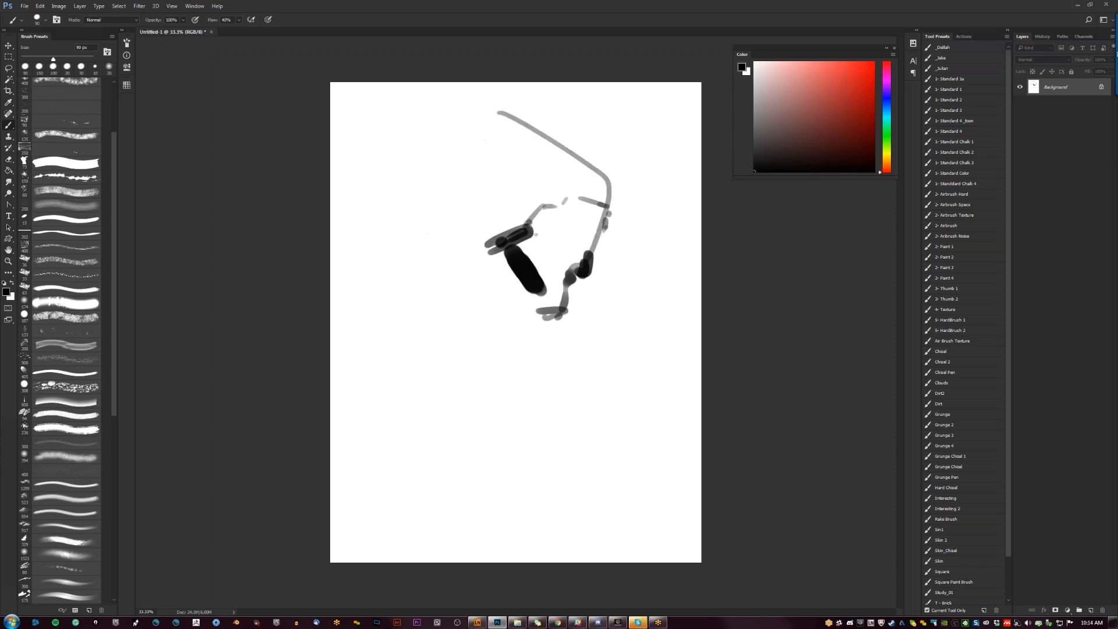
Sketch the back of the skull, the neck, the sloping shoulder line and the jaw's inner contour lines.
mouse_move(476, 111)
left_mouse_down()
mouse_move(422, 202)
mouse_move(457, 250)
mouse_move(453, 356)
mouse_move(469, 377)
left_mouse_up()
left_click_drag(472, 373, 527, 410)
mouse_move(532, 318)
left_mouse_down()
mouse_move(466, 210)
mouse_move(481, 170)
mouse_move(449, 140)
mouse_move(502, 114)
mouse_move(547, 175)
left_mouse_up()
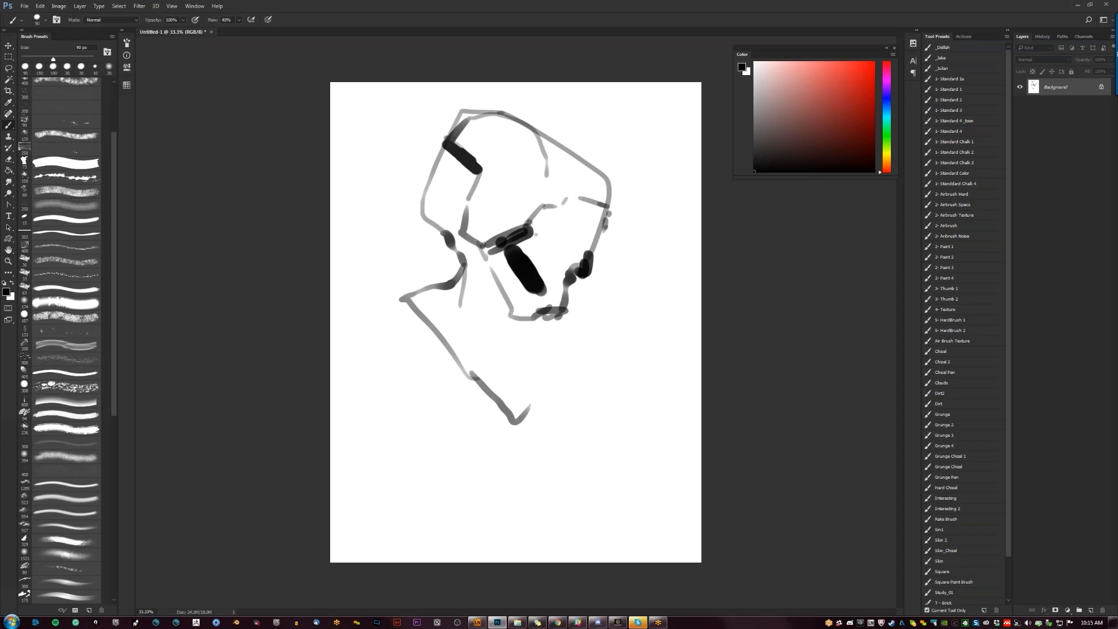
Undo the last few strokes, then paint a dark panel on the upper skull and an angular block projecting behind the head.
key("ctrl+alt+z")
key("ctrl+alt+z")
key("ctrl+alt+z")
key("ctrl+alt+z")
left_click_drag(464, 227, 476, 196)
left_click_drag(443, 142, 454, 176)
mouse_move(446, 150)
left_mouse_down()
mouse_move(473, 128)
mouse_move(469, 187)
mouse_move(483, 117)
mouse_move(462, 179)
mouse_move(522, 143)
mouse_move(507, 177)
left_mouse_up()
left_click_drag(482, 118, 540, 156)
left_click_drag(533, 178, 488, 199)
left_click_drag(601, 228, 585, 280)
mouse_move(437, 171)
left_mouse_down()
mouse_move(374, 229)
mouse_move(460, 252)
left_mouse_up()
left_click_drag(400, 203, 460, 251)
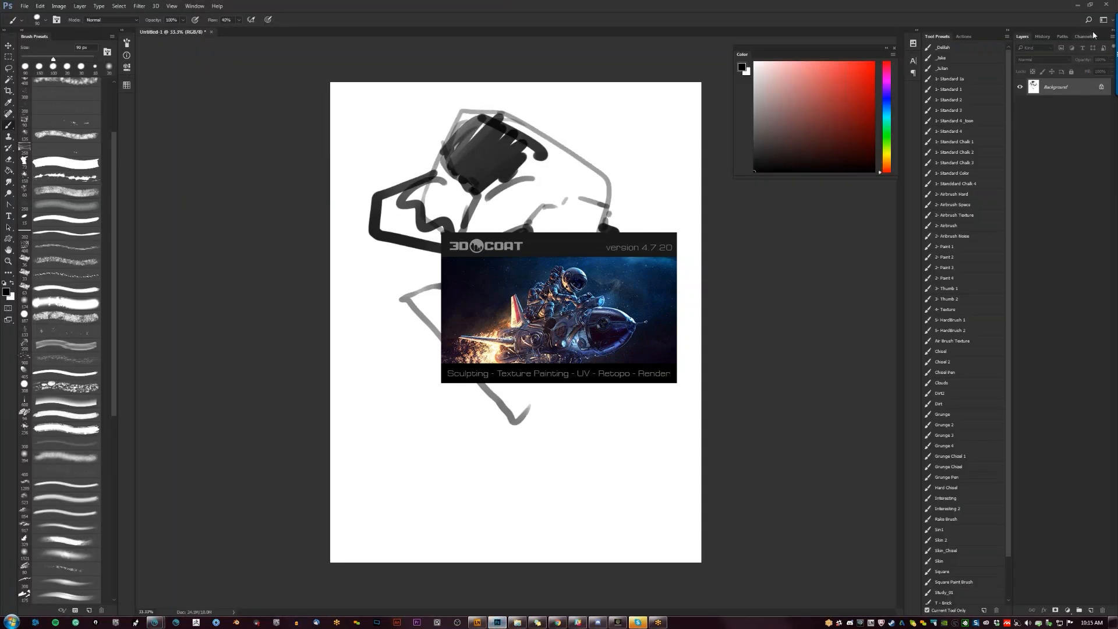
Switch to 3D-Coat and start a voxel sculpting scene from the skull-like head bust preset.
left_click(1106, 5)
left_click(573, 223)
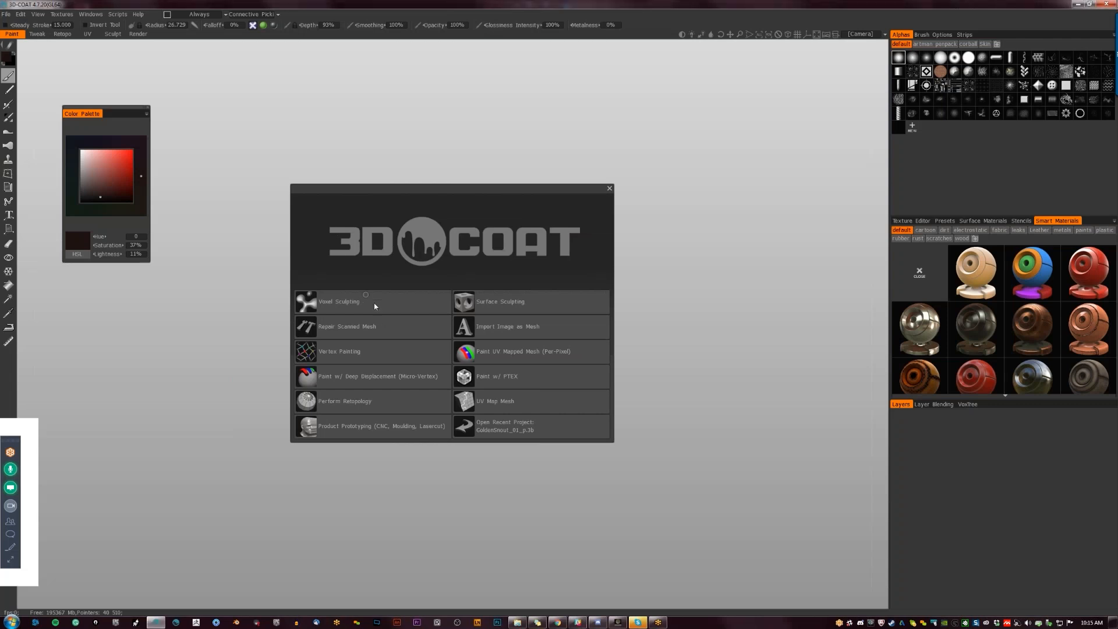
left_click(359, 301)
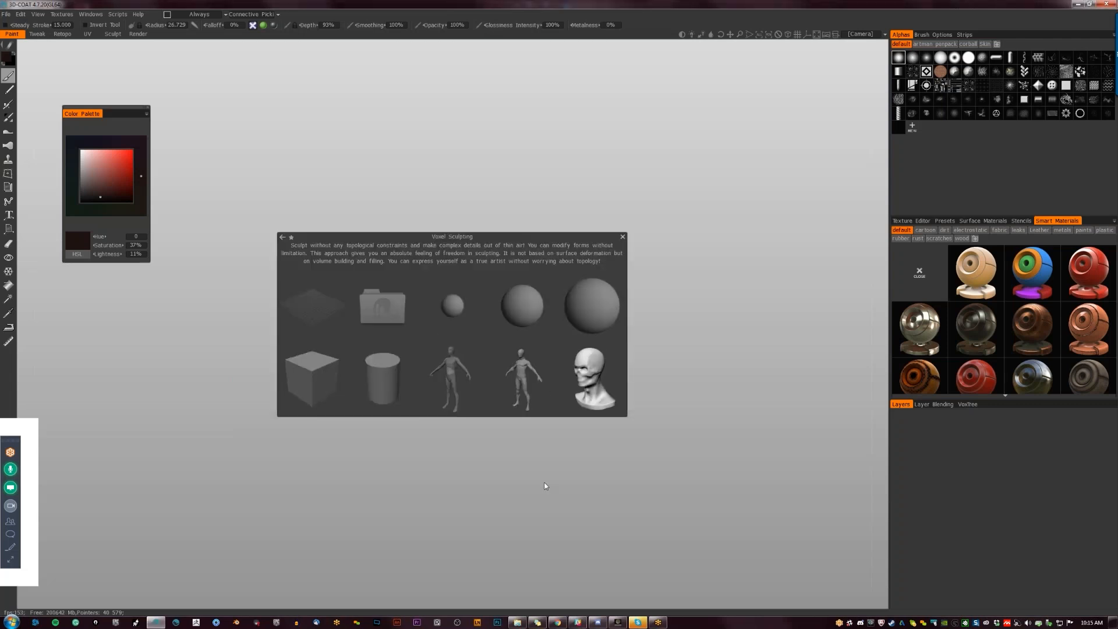
left_click(572, 365)
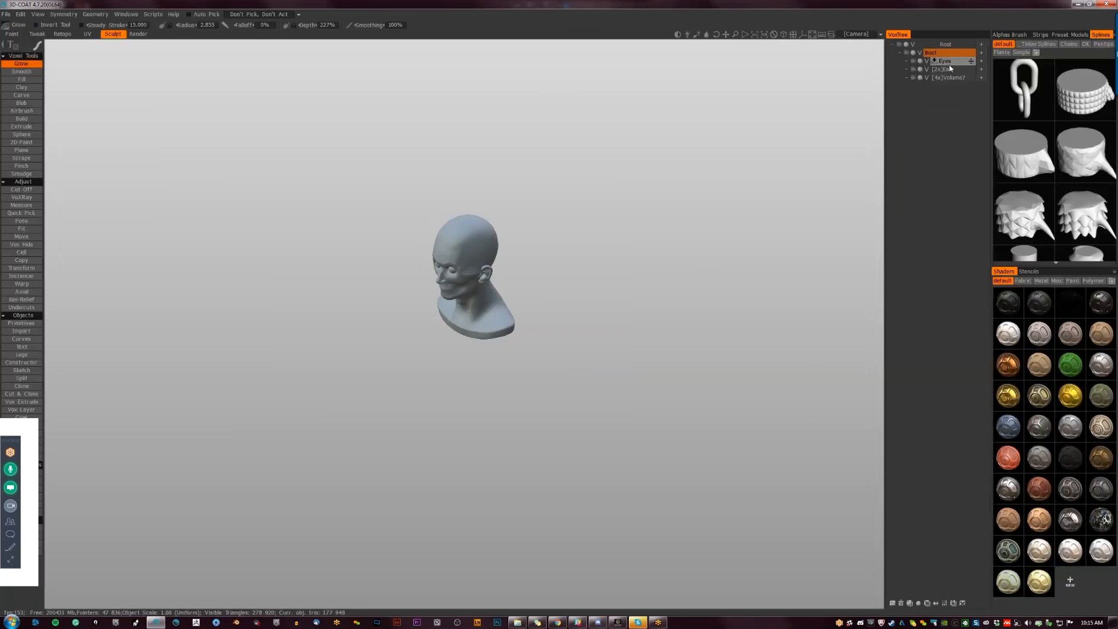
Delete the Eyes, Ears and Volume7 sub-volumes so that only the Bust volume is left.
left_click(961, 62)
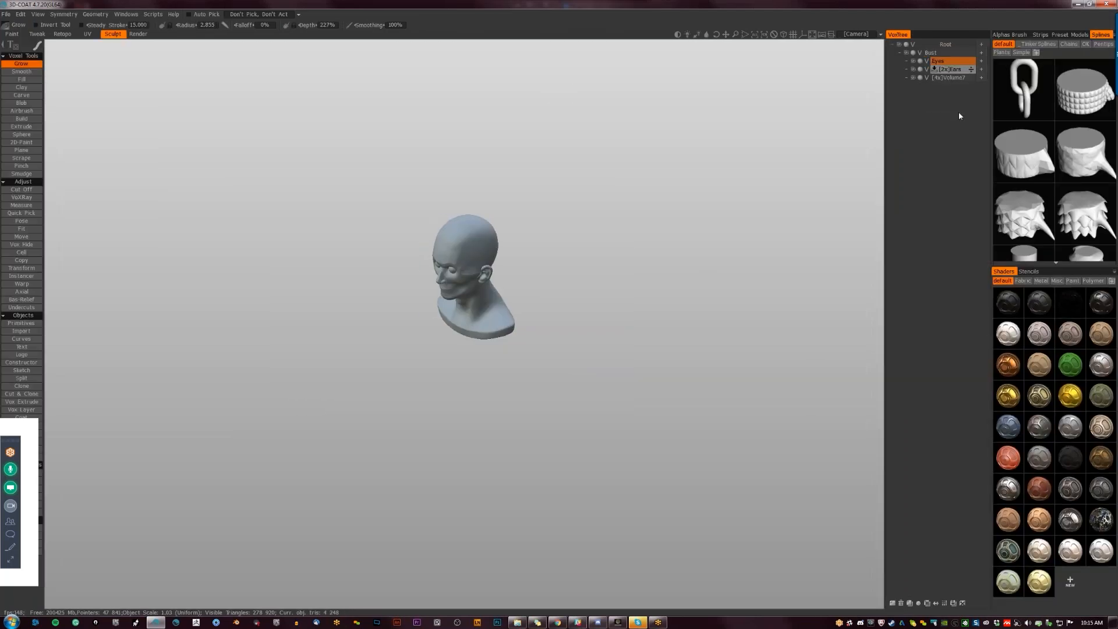
left_click(901, 604)
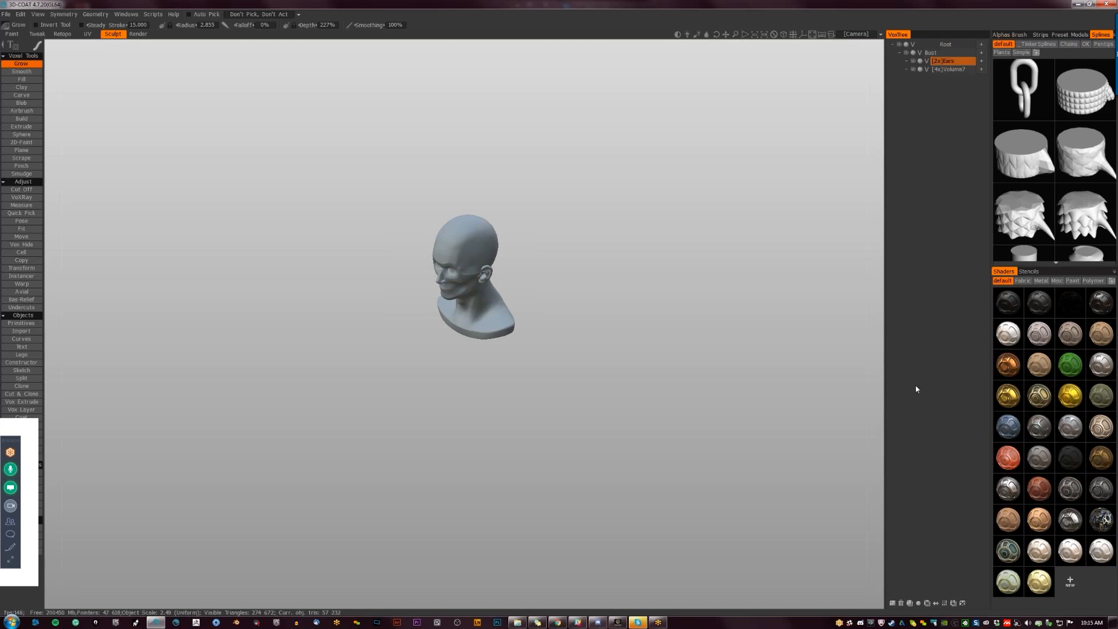
left_click(901, 603)
left_click(952, 61)
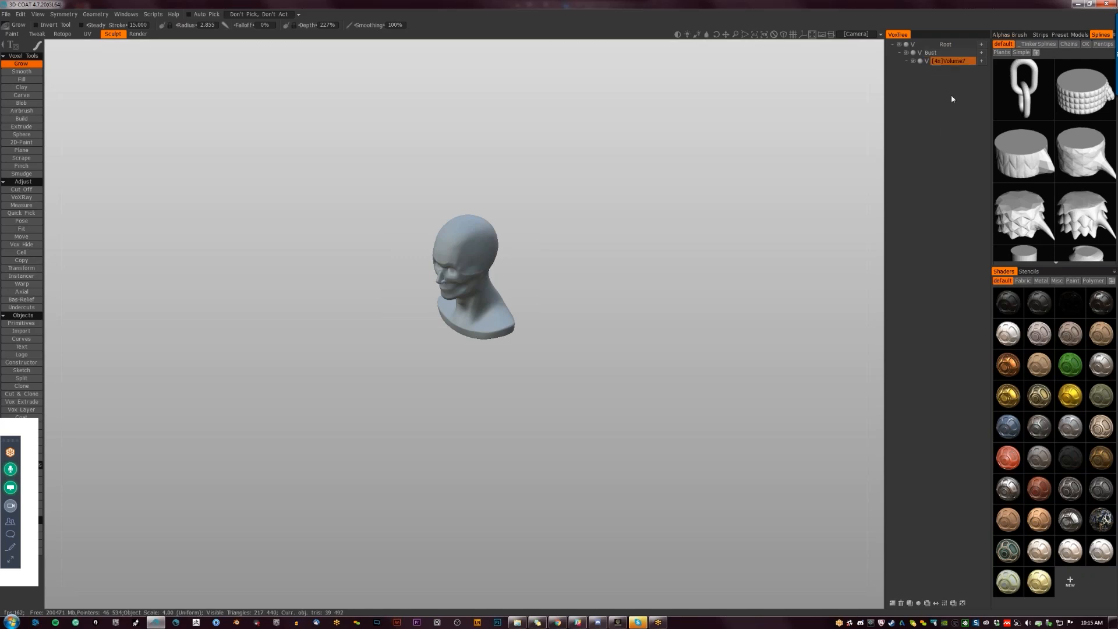
left_click(900, 603)
Frame the bust large, light it with the panorama below the outdoor building one, and face it from the front.
left_click_drag(605, 445, 587, 414)
right_click_drag(587, 415, 612, 408)
middle_click_drag(612, 407, 623, 594)
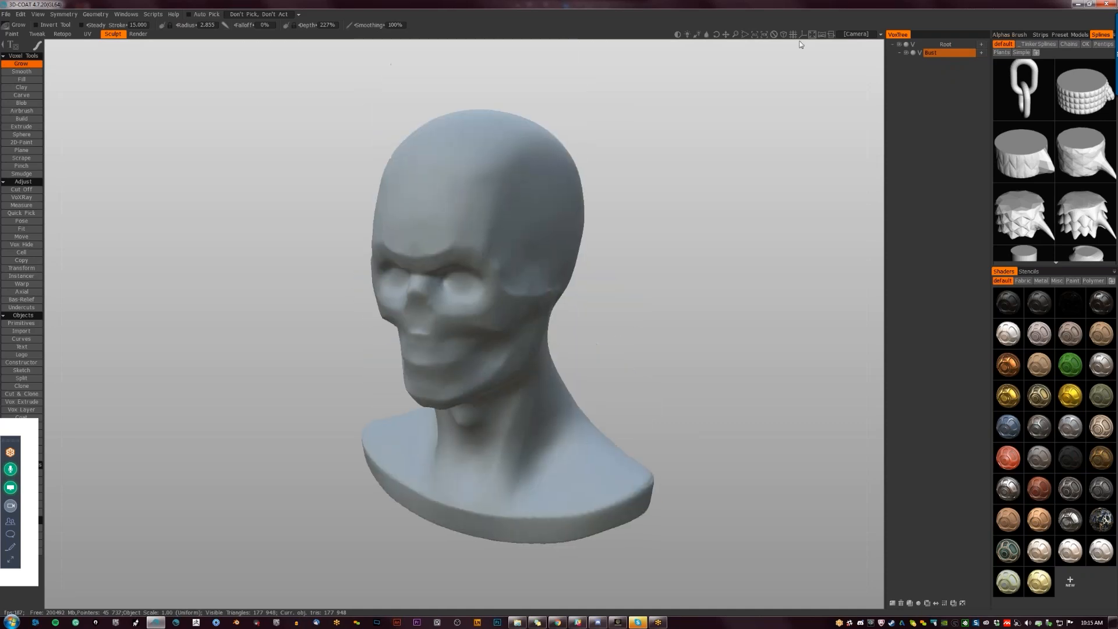
left_click(822, 36)
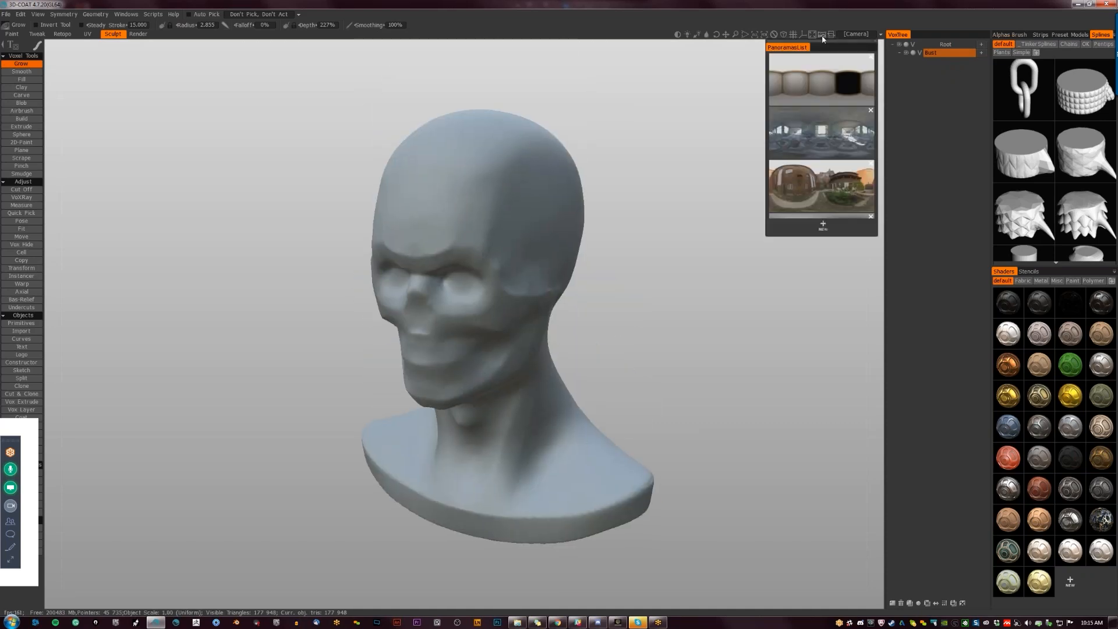
left_click(811, 216)
left_click_drag(663, 315, 706, 314)
key("KP_2")
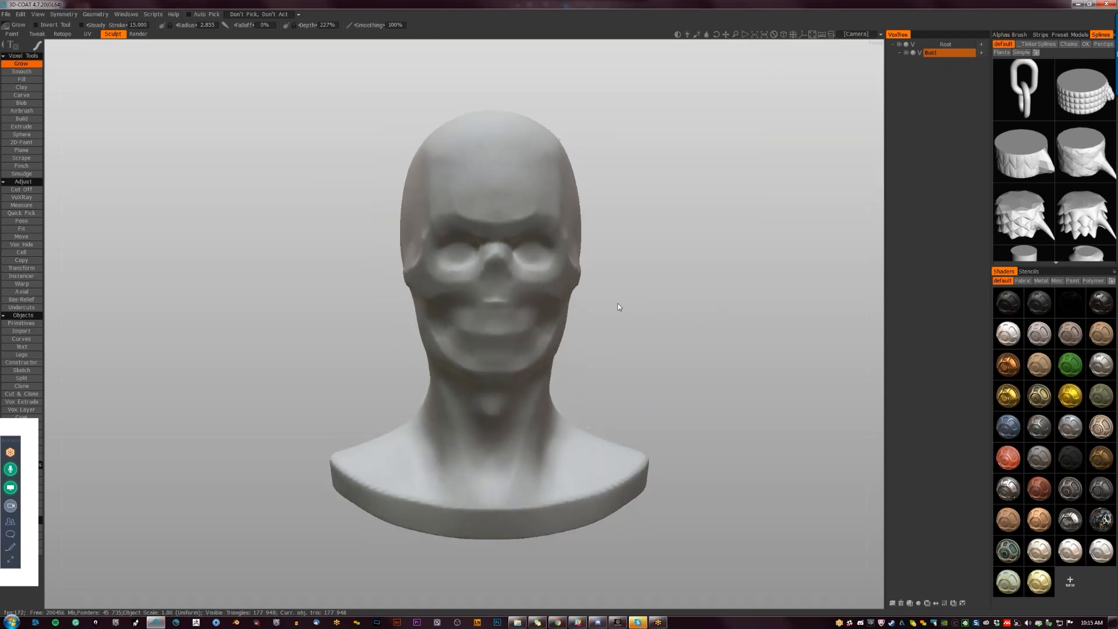
Turn on mirror symmetry across the bust's left and right halves.
key("s")
left_click(458, 264)
left_click(459, 245)
left_click_drag(672, 222, 662, 245)
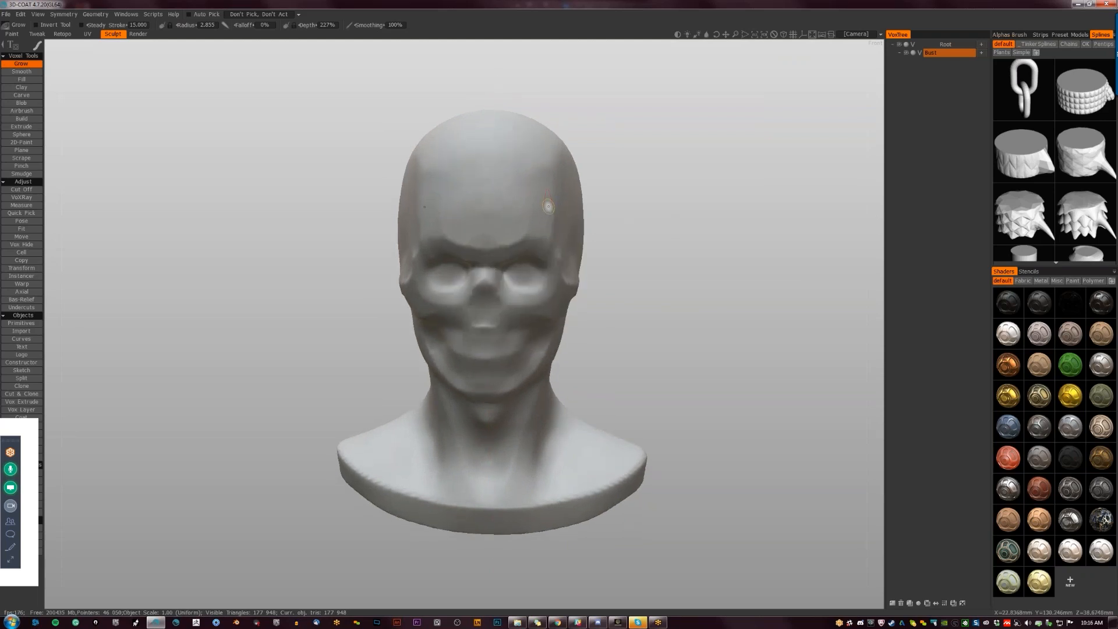
Choose the Move tool, reduce its brush radius, and smooth away the bust's eye sockets, nose and mouth.
key("space")
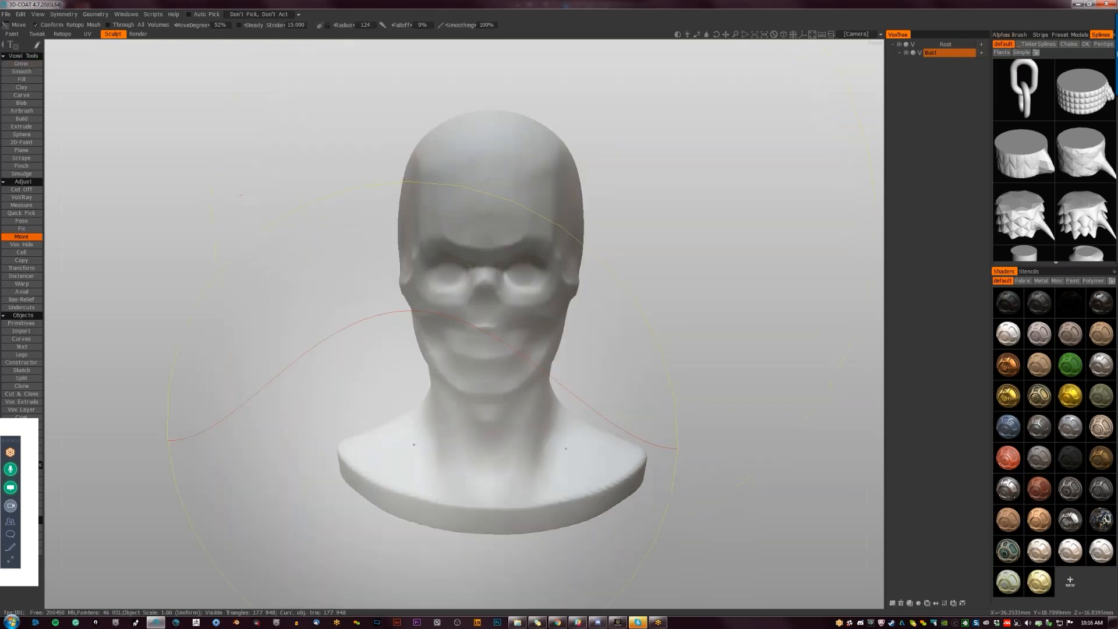
right_click_drag(572, 275, 367, 261)
scroll(379, 261, "up", 1)
mouse_move(468, 255)
left_mouse_down("shift")
mouse_move(539, 256)
mouse_move(527, 251)
mouse_move(536, 239)
mouse_move(512, 262)
mouse_move(512, 349)
mouse_move(543, 272)
left_mouse_up("shift")
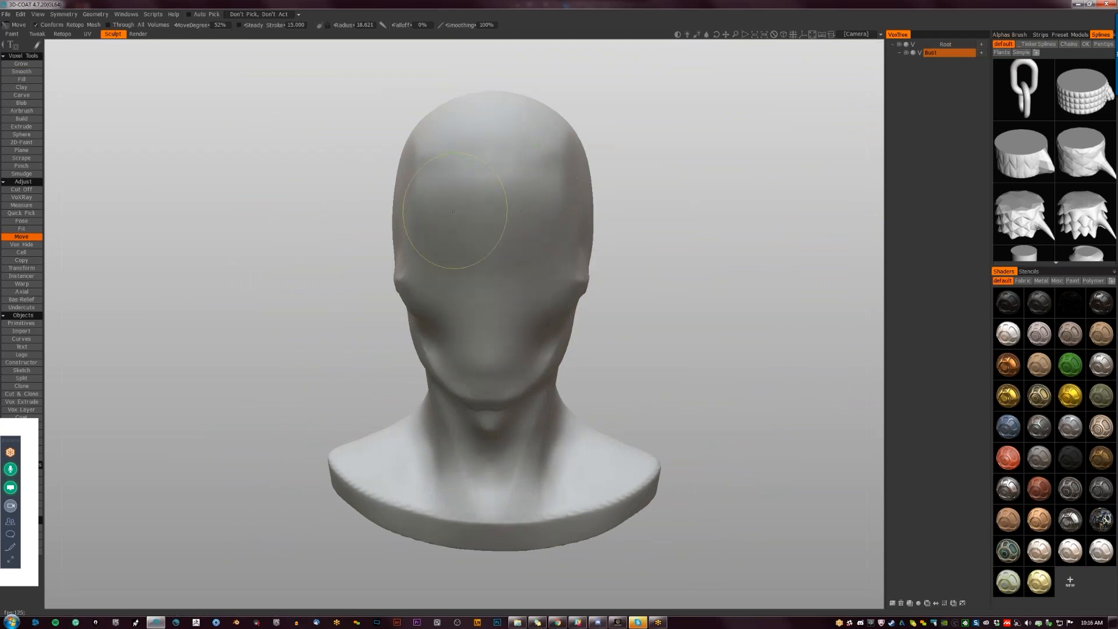
Smooth the temples, ear area, cheeks and jaw sides of the bust into a featureless surface.
left_click_drag(751, 257, 640, 287)
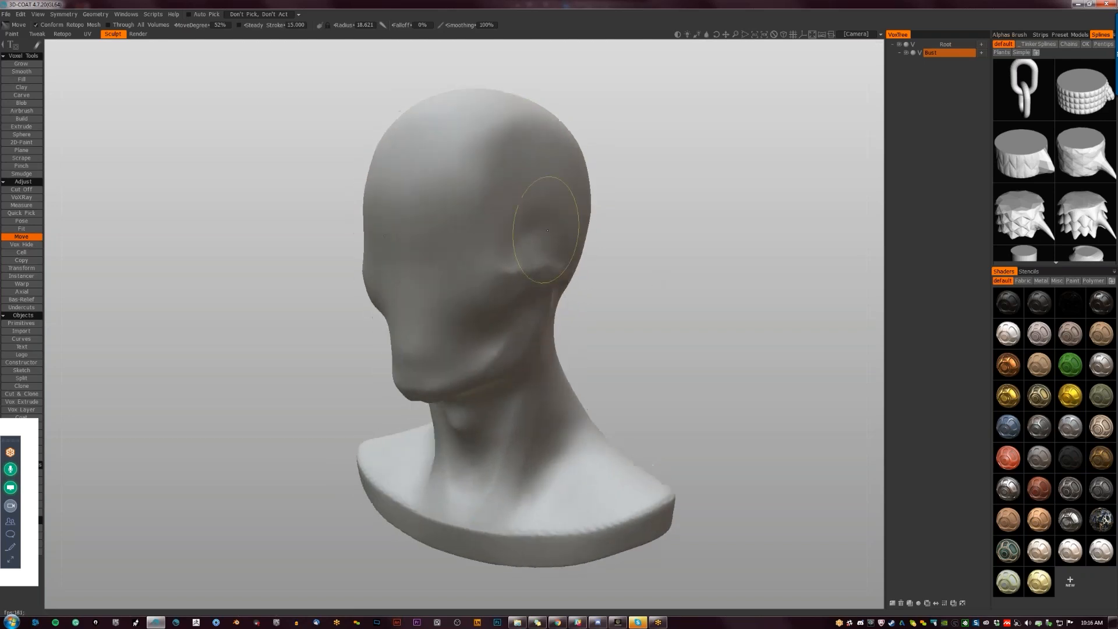
mouse_move(518, 258)
left_mouse_down("shift")
mouse_move(533, 250)
mouse_move(516, 273)
mouse_move(518, 262)
left_mouse_up("shift")
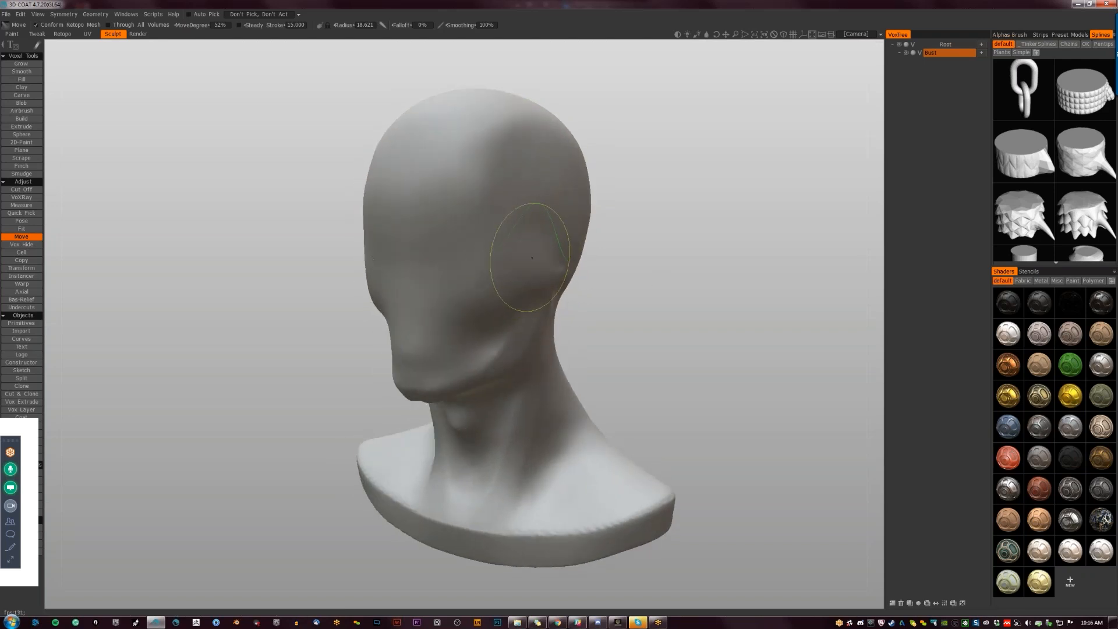
mouse_move(475, 198)
left_mouse_down("shift")
mouse_move(554, 239)
mouse_move(459, 352)
mouse_move(453, 330)
mouse_move(436, 324)
mouse_move(495, 304)
left_mouse_up("shift")
left_click_drag(626, 297, 850, 291)
left_click_drag(481, 297, 492, 295, "shift")
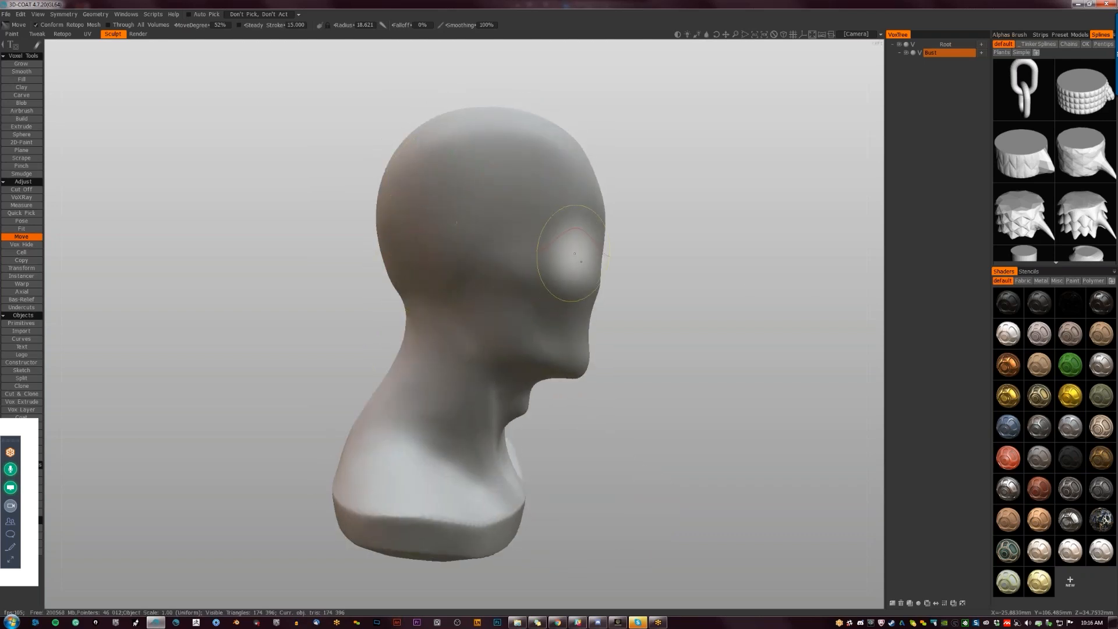
With a larger Move brush, pull the brow and face forward in side view and adjust the mouth and chin contour.
key("space")
left_click(539, 217)
right_click_drag(520, 263, 566, 261)
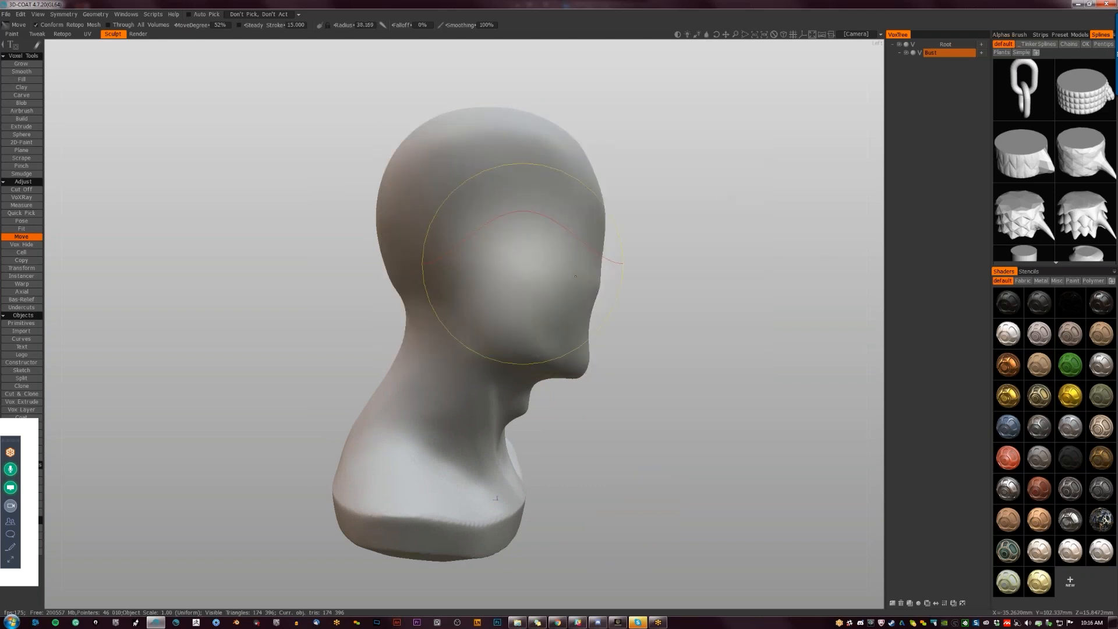
mouse_move(599, 227)
left_mouse_down()
mouse_move(638, 234)
mouse_move(607, 230)
left_mouse_up()
left_click_drag(583, 174, 594, 178)
left_click_drag(606, 228, 634, 239)
left_click_drag(596, 319, 593, 320)
left_click_drag(584, 333, 597, 334)
mouse_move(702, 377)
left_mouse_down()
mouse_move(687, 376)
mouse_move(705, 374)
left_mouse_up()
Pull the middle of the face and the forehead further forward with an enlarged Move brush, then check the front view.
left_click_drag(627, 280, 654, 284)
left_click_drag(603, 180, 621, 182)
right_click_drag(619, 184, 629, 185)
left_click_drag(623, 183, 647, 185)
right_click(649, 229)
left_click_drag(649, 229, 663, 230)
mouse_move(706, 276)
left_mouse_down()
mouse_move(602, 274)
mouse_move(595, 298)
mouse_move(593, 270)
left_mouse_up()
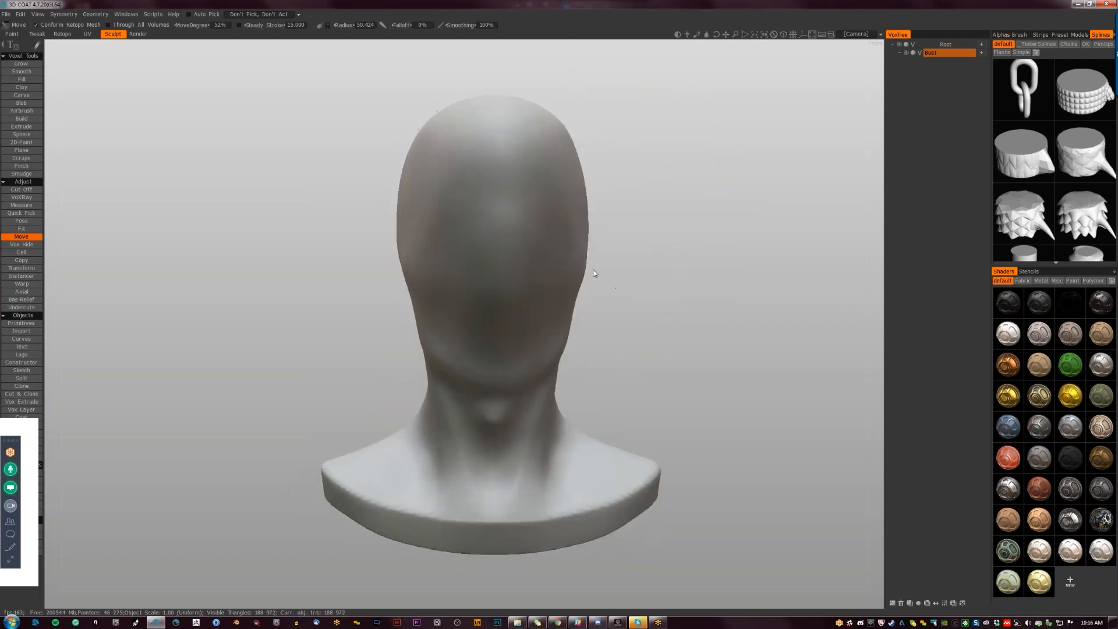
Reduce the Move brush radius, narrow the jaw and chin, and refine the contours of the head from several angles.
right_click_drag(610, 293, 585, 298)
left_click_drag(584, 298, 594, 369)
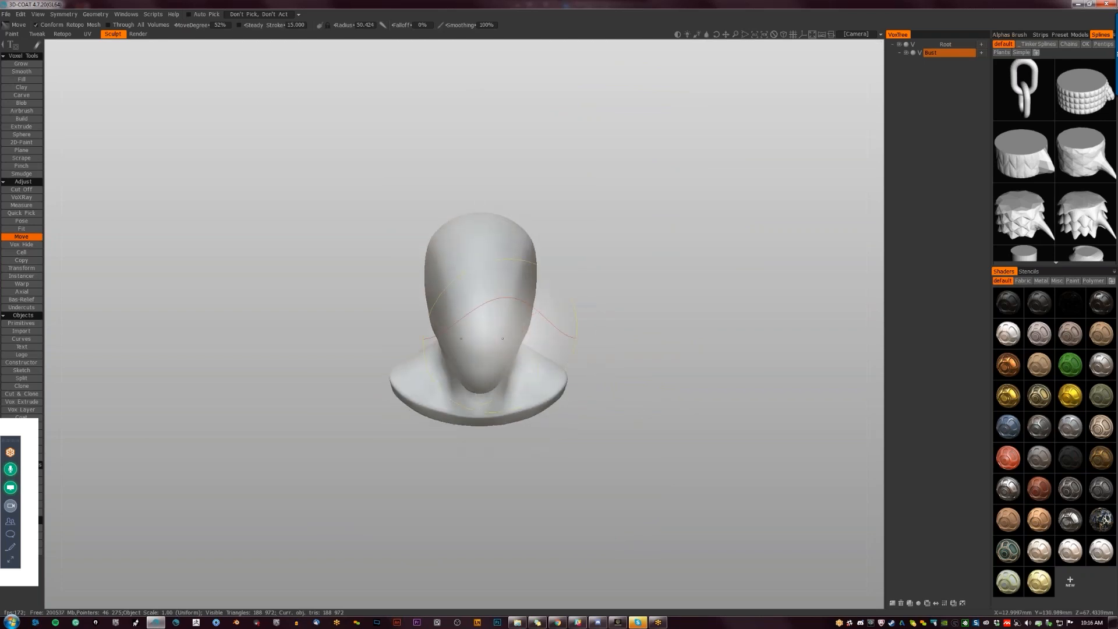
mouse_move(507, 340)
left_mouse_down()
mouse_move(537, 288)
mouse_move(624, 299)
mouse_move(691, 282)
mouse_move(559, 304)
mouse_move(554, 337)
mouse_move(537, 344)
left_mouse_up()
right_click_drag(533, 333, 500, 334)
left_click_drag(495, 371, 488, 361)
left_click_drag(546, 397, 389, 404)
left_click_drag(600, 303, 734, 311)
right_click_drag(446, 303, 448, 301)
mouse_move(449, 301)
left_mouse_down("alt")
mouse_move(425, 283)
mouse_move(421, 291)
mouse_move(432, 283)
mouse_move(418, 250)
mouse_move(436, 286)
left_mouse_up("alt")
left_click_drag(582, 389, 511, 430, "alt")
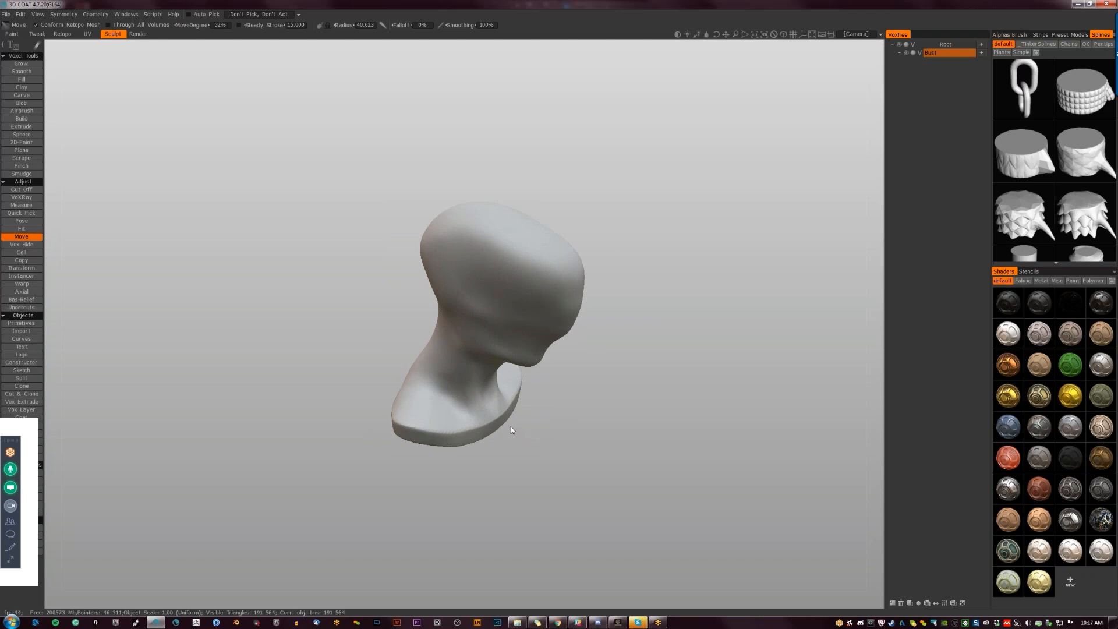
left_click_drag(616, 327, 628, 297)
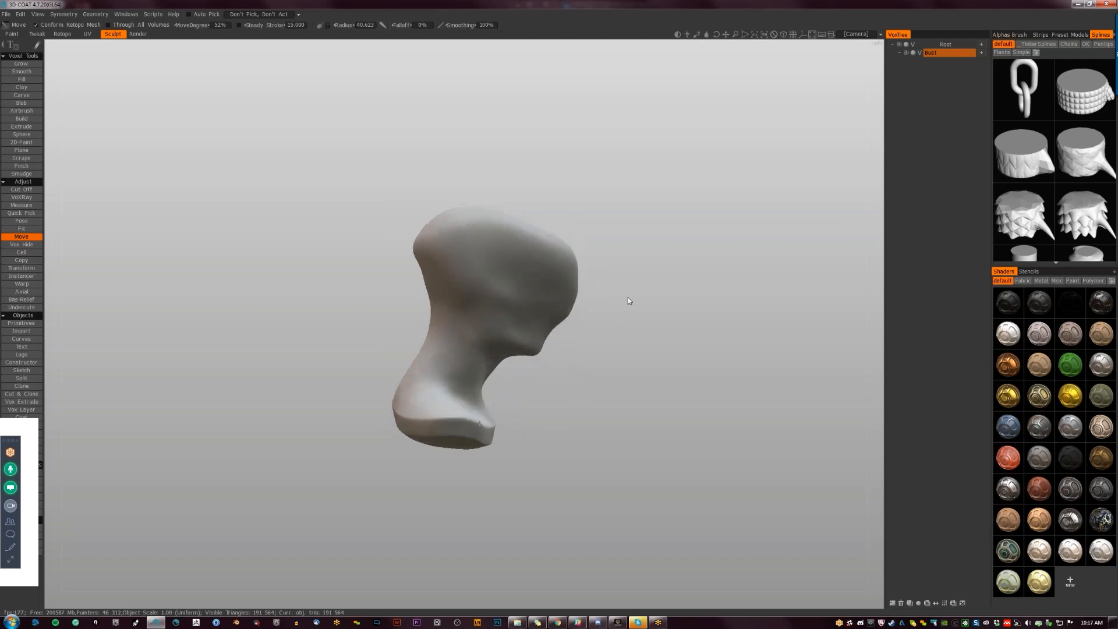
With the Cut Off tool, slice the front of the face and chin into flat planes in side view.
right_click_drag(624, 304, 553, 340)
right_click_drag(487, 396, 719, 482)
middle_click_drag(505, 368, 500, 364)
key("k")
left_click(559, 228)
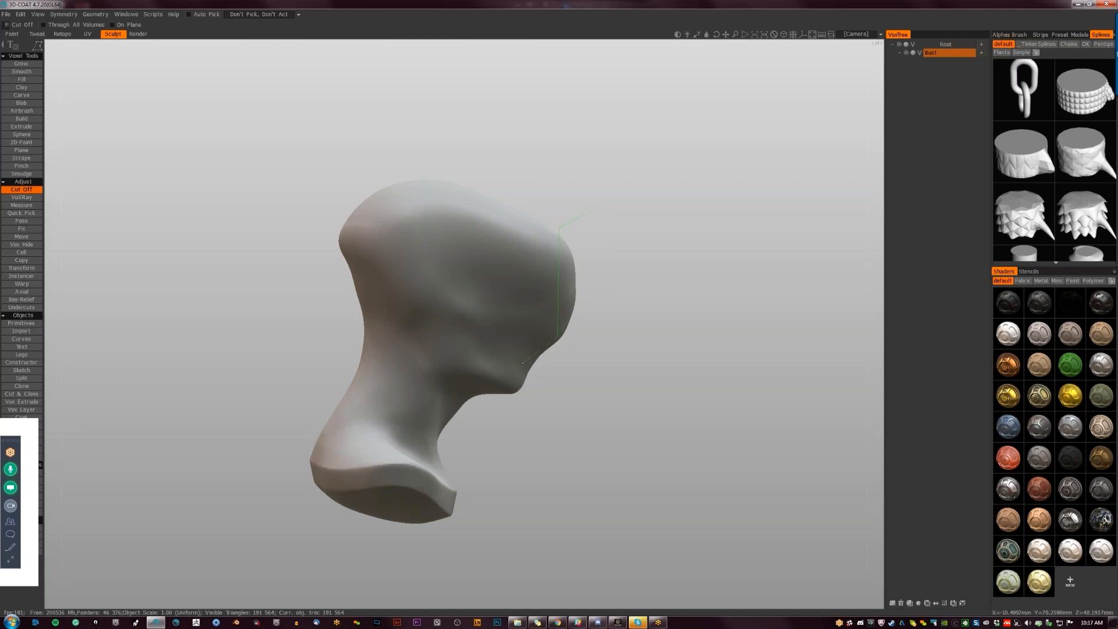
double_click(589, 213)
left_click_drag(577, 338, 512, 349, "alt")
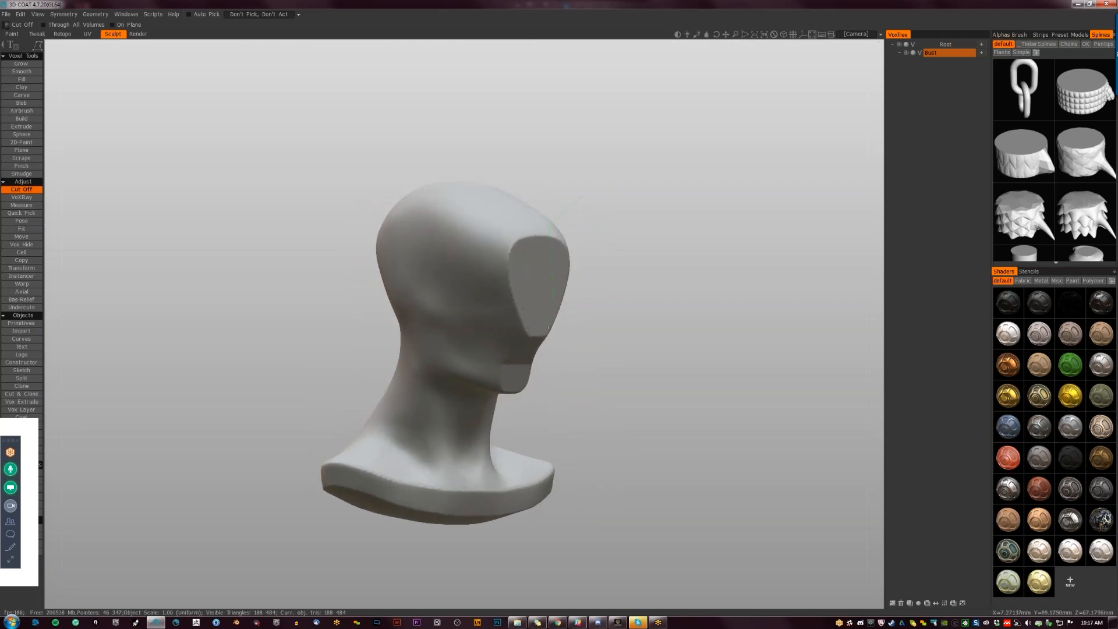
Cut angled planes across the cheeks and forehead and slice the sides of the head flat.
left_click(545, 348)
double_click(624, 218)
left_click_drag(614, 255, 544, 175, "alt")
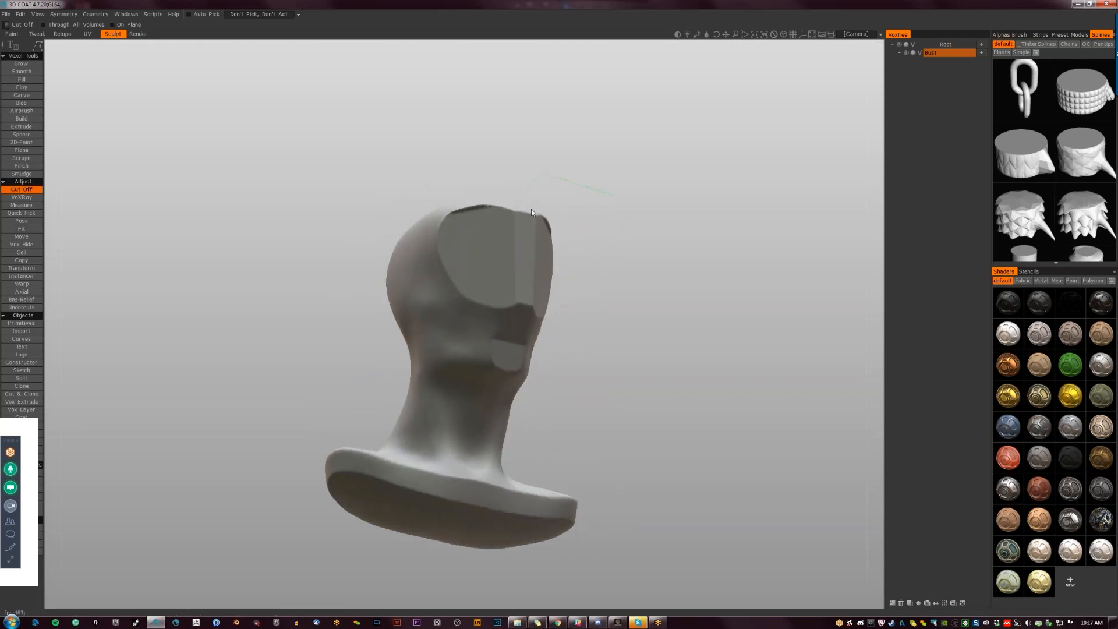
mouse_move(613, 211)
left_mouse_down()
mouse_move(613, 194)
mouse_move(566, 274)
mouse_move(464, 281)
mouse_move(544, 294)
mouse_move(587, 212)
mouse_move(538, 197)
mouse_move(551, 273)
left_mouse_up()
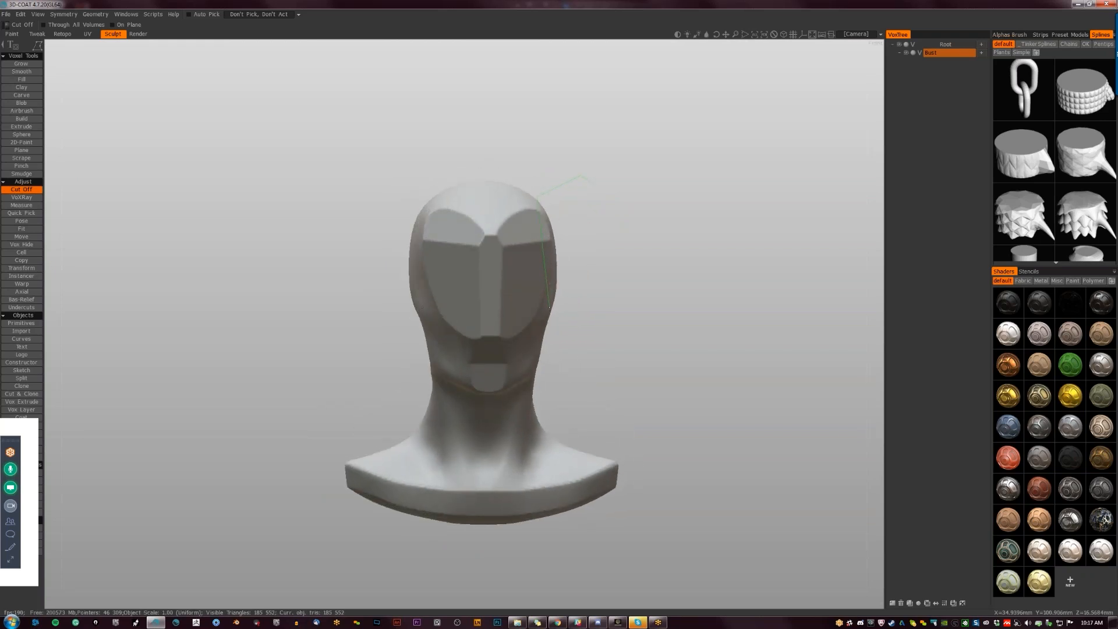
mouse_move(547, 317)
left_mouse_down()
mouse_move(532, 385)
mouse_move(551, 395)
mouse_move(583, 345)
mouse_move(601, 190)
left_mouse_up()
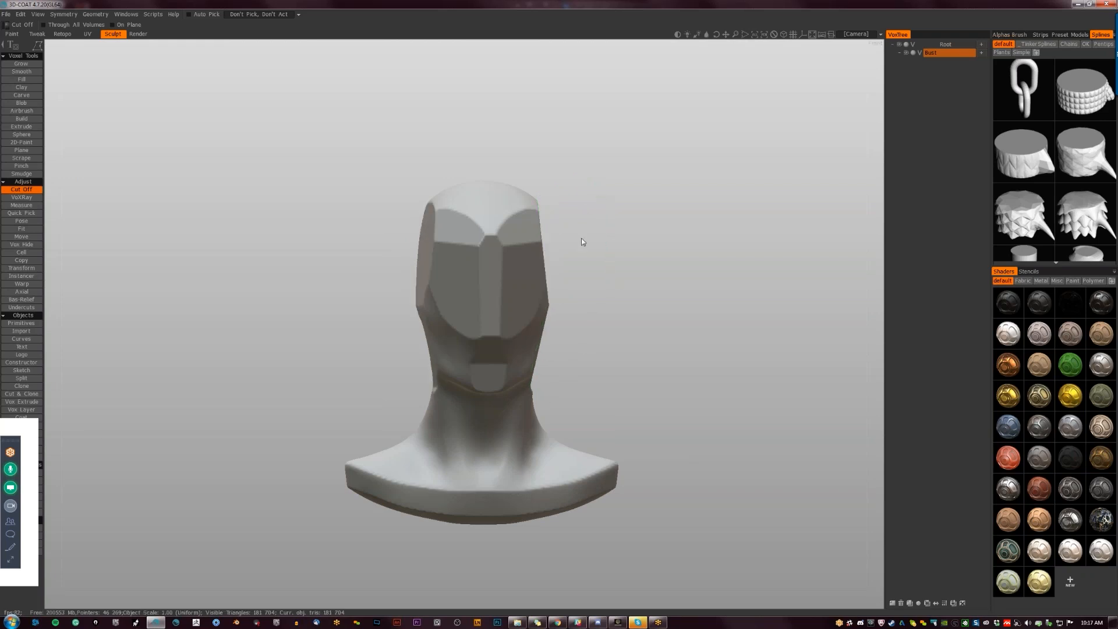
Slice off the top of the skull, facet the lower cheeks, and cut the back of the head and neck flat.
left_click_drag(582, 241, 446, 233)
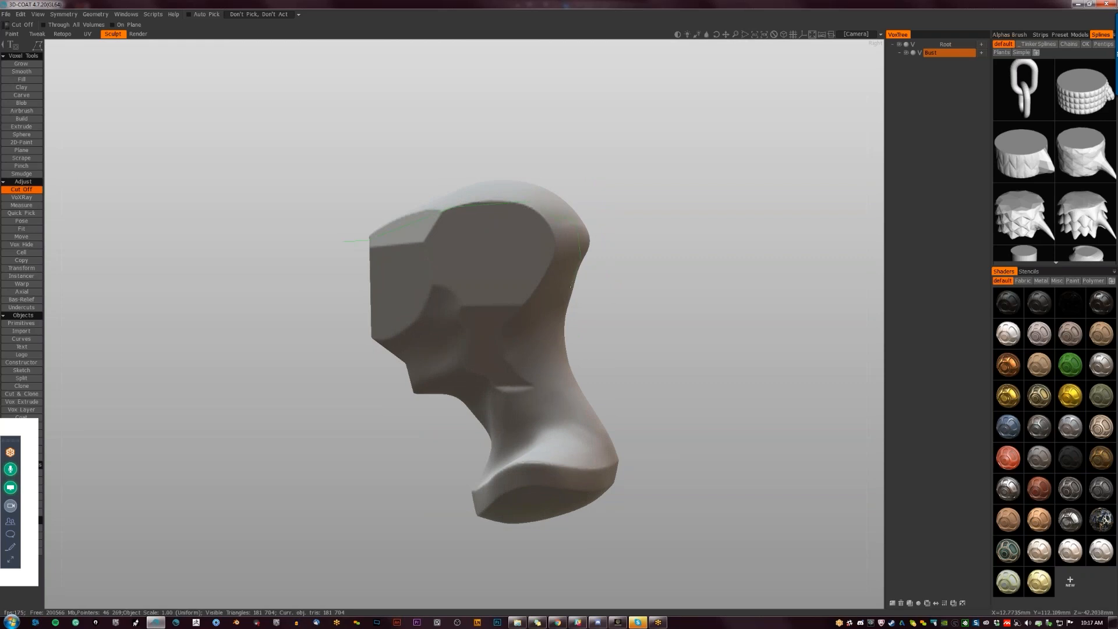
left_click(341, 244)
mouse_move(319, 286)
left_mouse_down()
mouse_move(401, 321)
mouse_move(638, 309)
mouse_move(602, 305)
mouse_move(532, 269)
left_mouse_up()
mouse_move(486, 366)
left_mouse_down()
mouse_move(509, 381)
mouse_move(534, 335)
mouse_move(538, 257)
mouse_move(514, 279)
mouse_move(262, 316)
mouse_move(716, 328)
mouse_move(661, 299)
mouse_move(616, 239)
left_mouse_up()
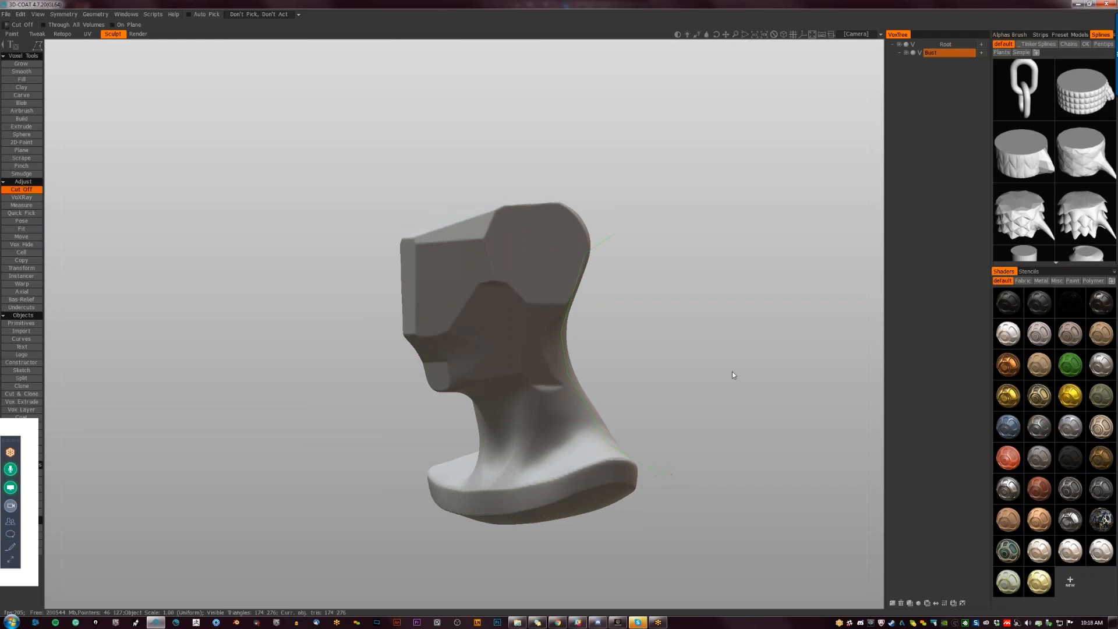
left_click(614, 234)
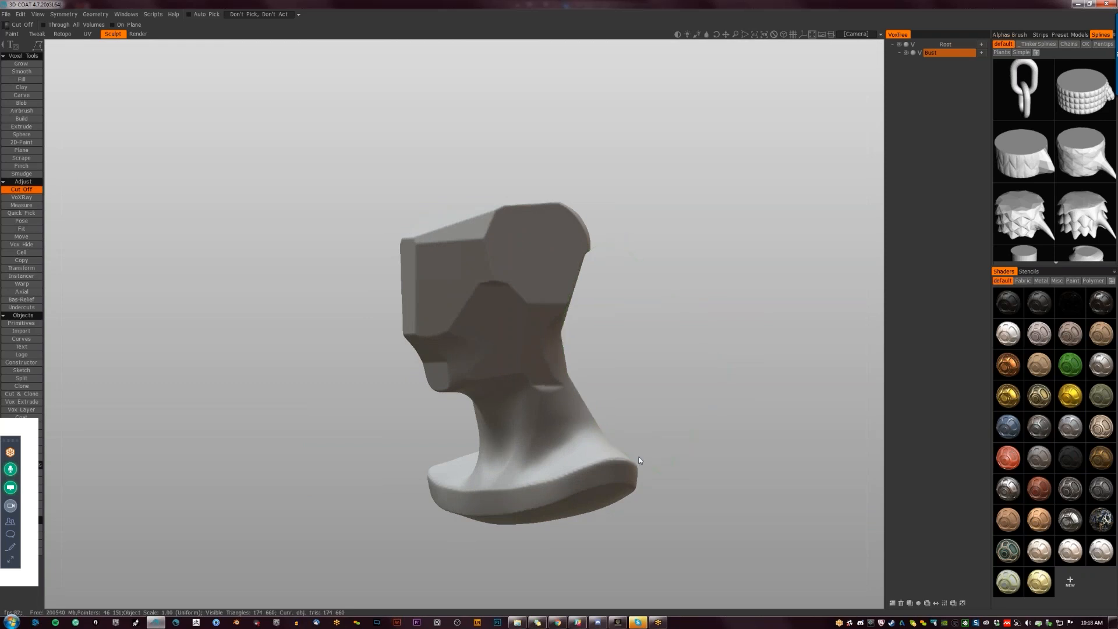
mouse_move(639, 460)
left_mouse_down("alt")
mouse_move(689, 454)
mouse_move(679, 448)
mouse_move(637, 482)
left_mouse_up("alt")
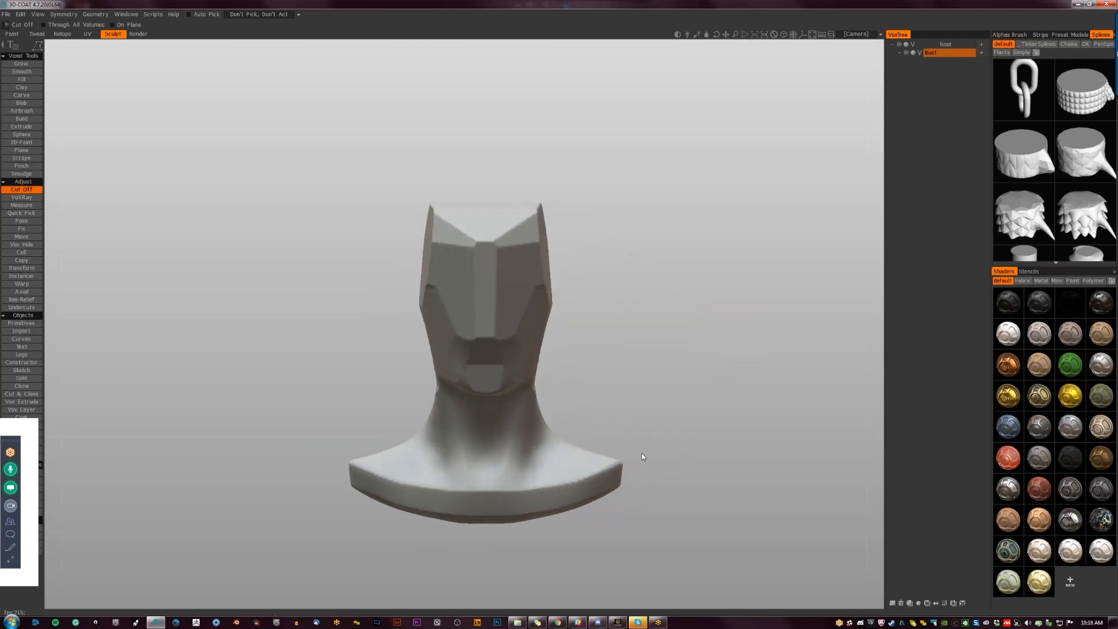
Trim the lower front edge of the bust's base into straight bevels running down to the centre.
left_click(616, 455)
left_click(613, 482)
left_click(497, 511)
left_click(474, 511)
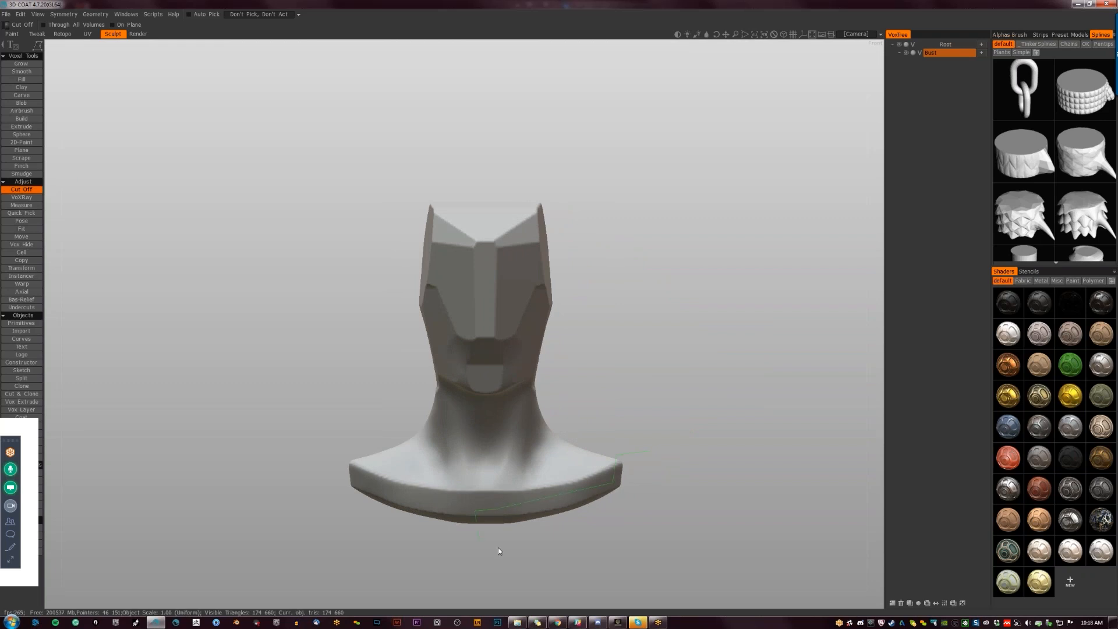
left_click(649, 453)
Cut flat planes into the front of the neck and resample the bust to a higher resolution.
left_click_drag(636, 461, 561, 449, "alt")
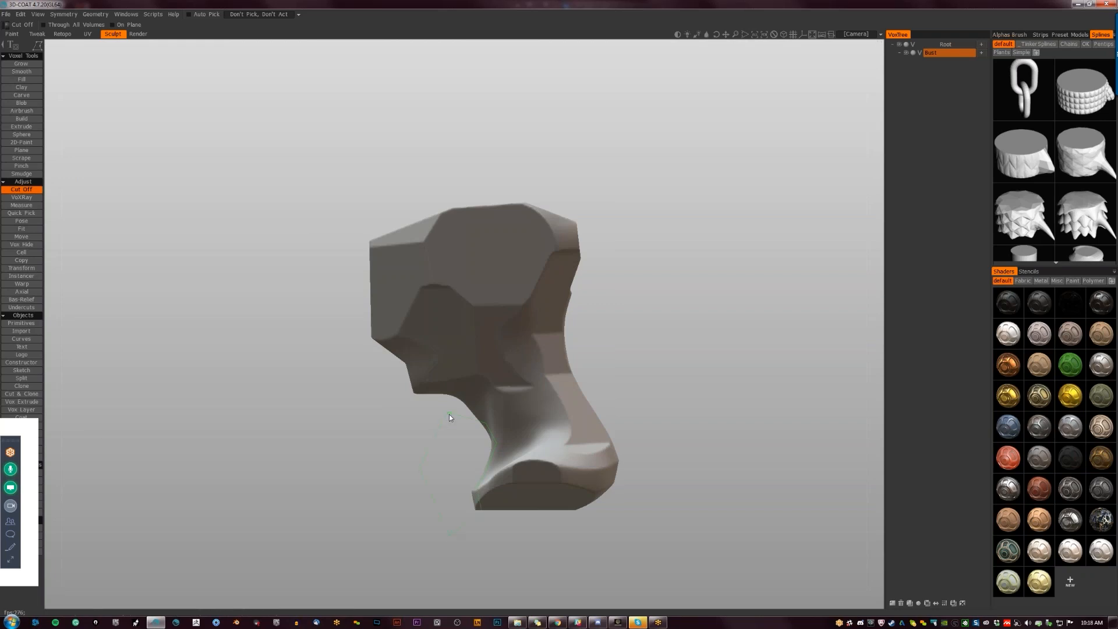
left_click_drag(444, 432, 589, 439, "alt")
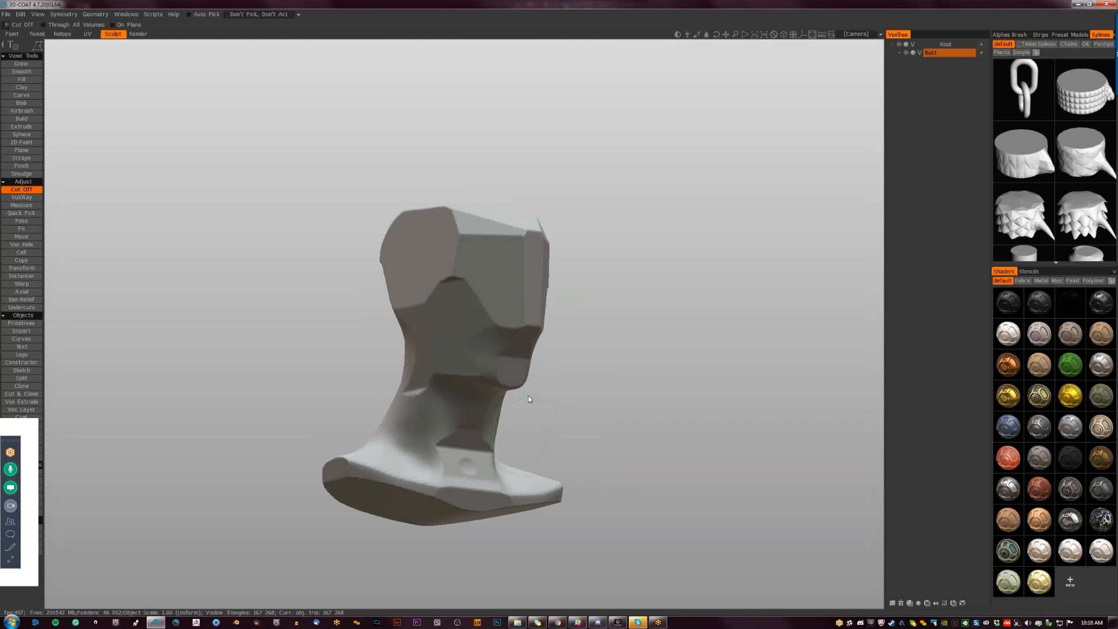
left_click_drag(587, 400, 528, 401, "alt")
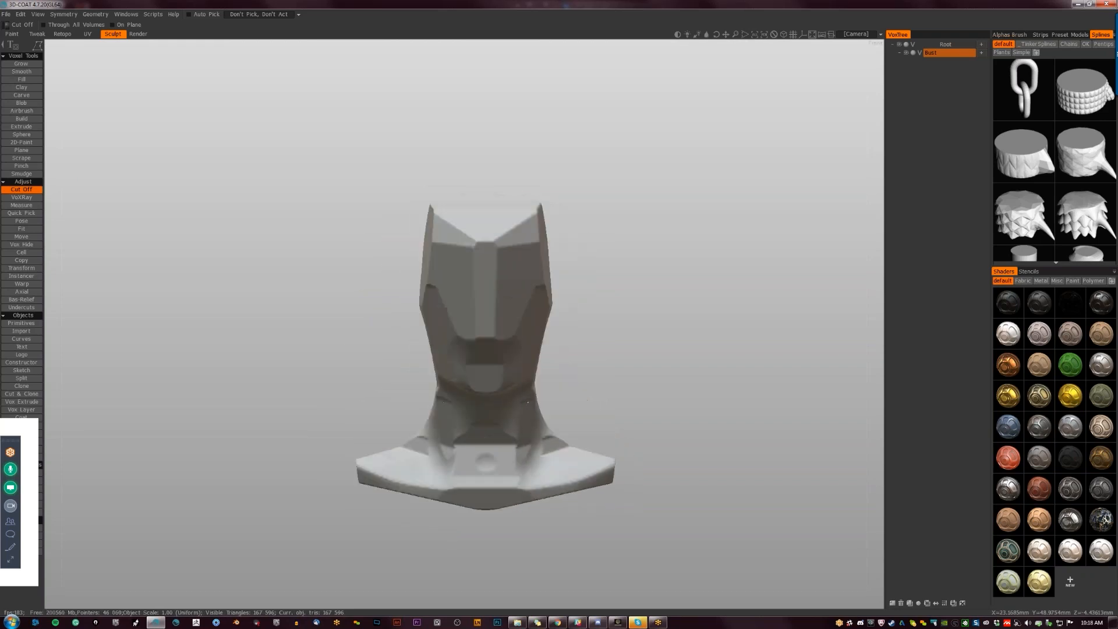
key("ctrl+r")
left_click(406, 357)
Square off the sides of the neck and trim the shoulders with Cut Off, undoing the last unwanted cut.
left_click_drag(614, 383, 479, 437, "alt")
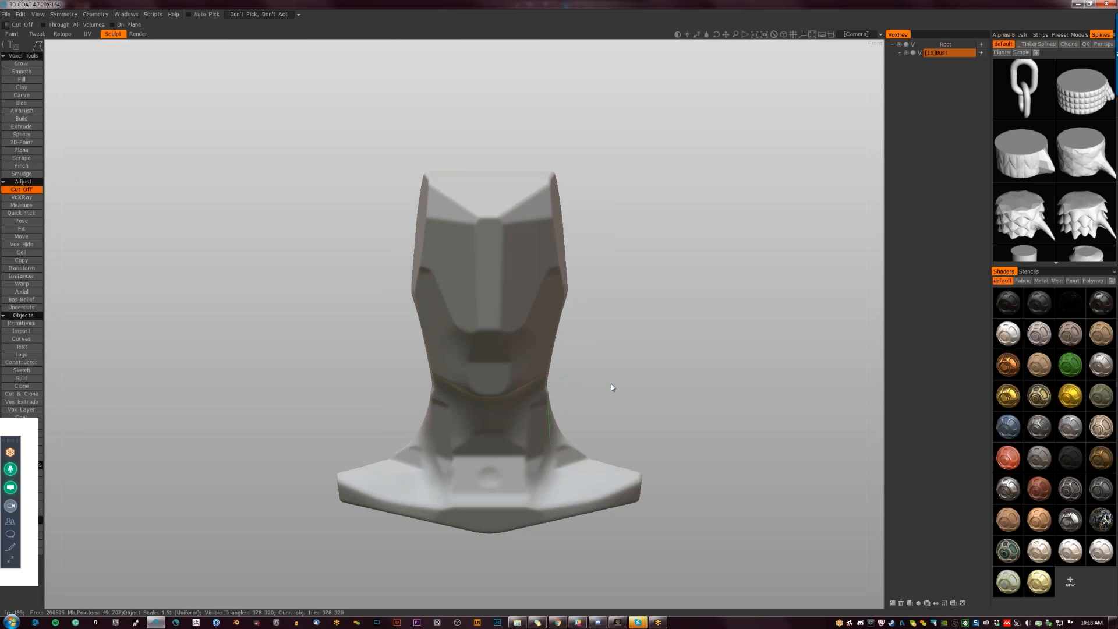
double_click(576, 371)
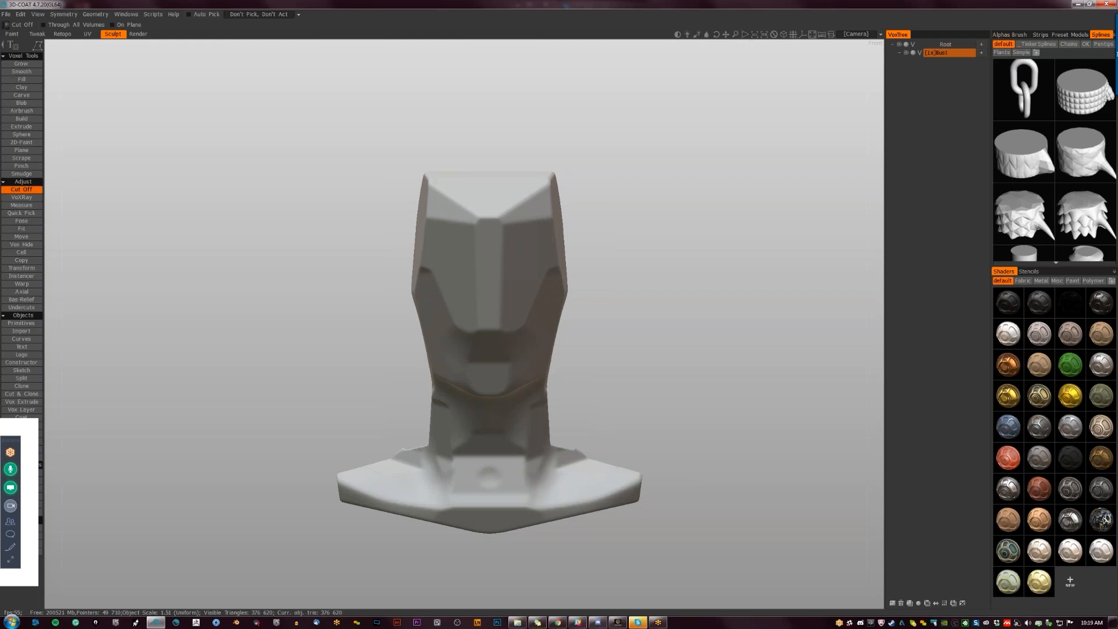
left_click_drag(599, 397, 558, 432)
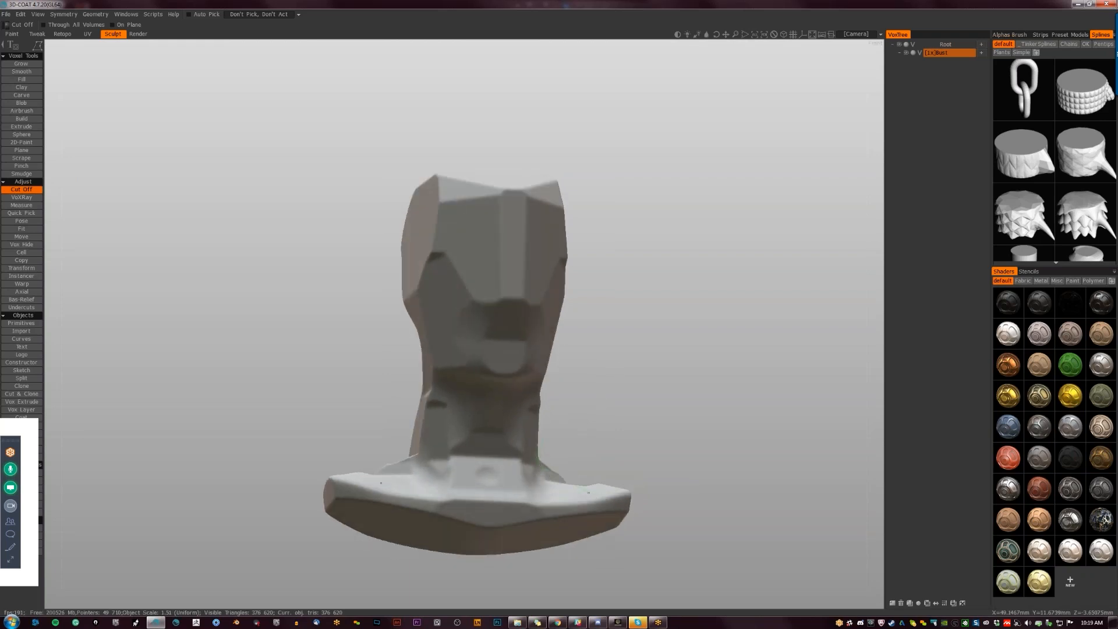
mouse_move(566, 486)
left_mouse_down()
mouse_move(605, 490)
mouse_move(621, 446)
mouse_move(543, 438)
mouse_move(485, 487)
mouse_move(440, 477)
mouse_move(523, 434)
left_mouse_up()
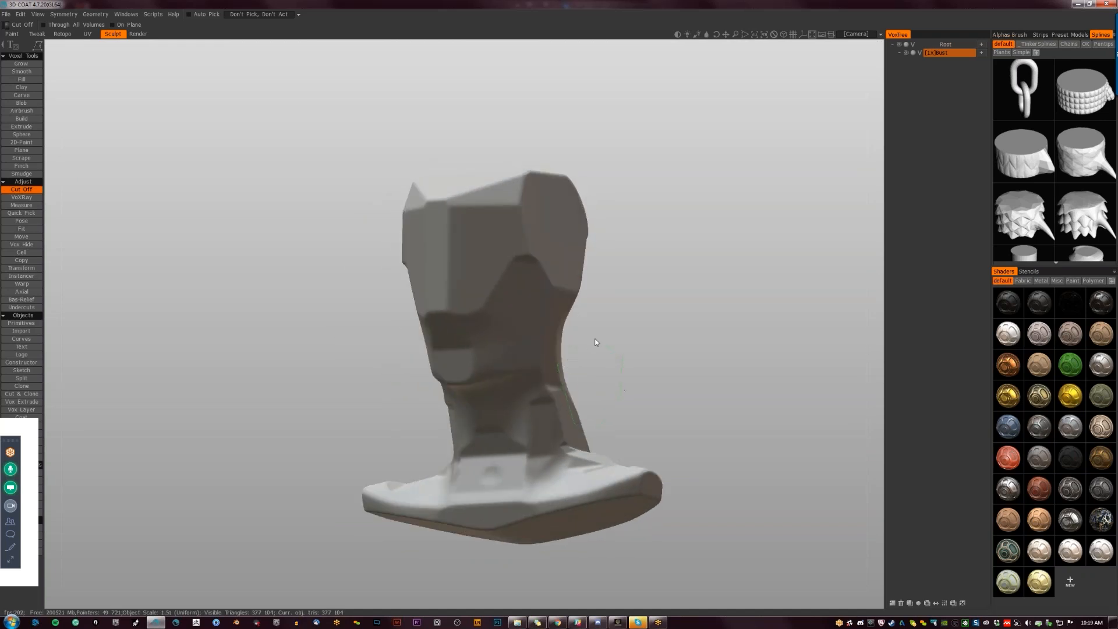
mouse_move(588, 347)
left_mouse_down("alt")
mouse_move(535, 353)
mouse_move(602, 348)
left_mouse_up("alt")
key("ctrl+z")
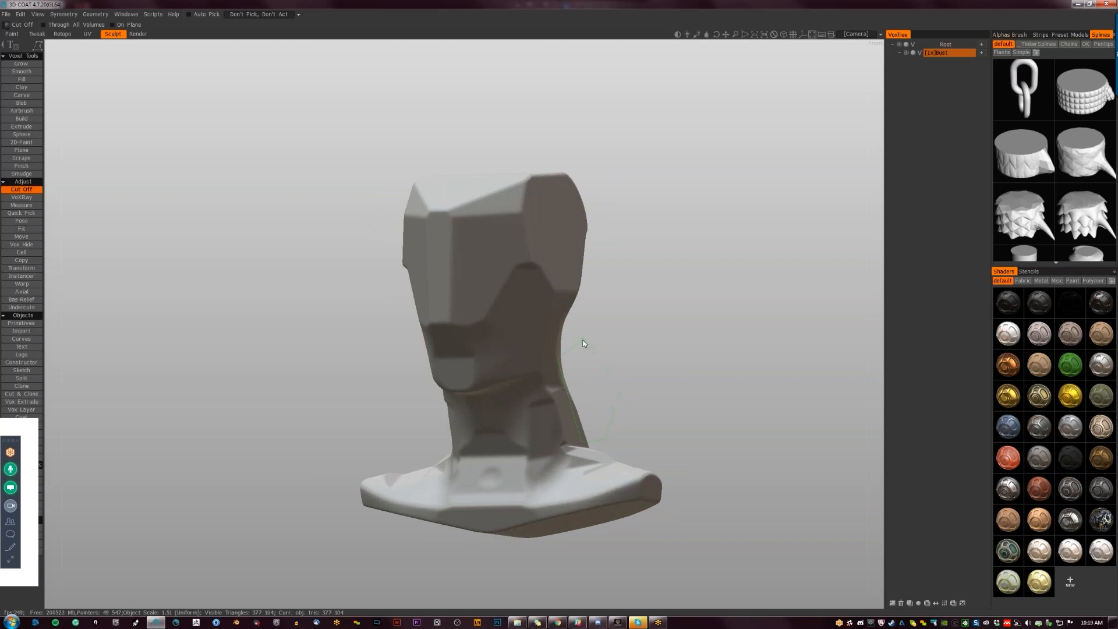
With an enlarged Move brush in side view, pull the face forward and the back of the skull and neck rearward.
mouse_move(598, 372)
left_mouse_down("alt")
mouse_move(541, 373)
mouse_move(553, 403)
mouse_move(598, 368)
mouse_move(753, 399)
mouse_move(629, 402)
left_mouse_up("alt")
left_click_drag(580, 372, 638, 398, "alt")
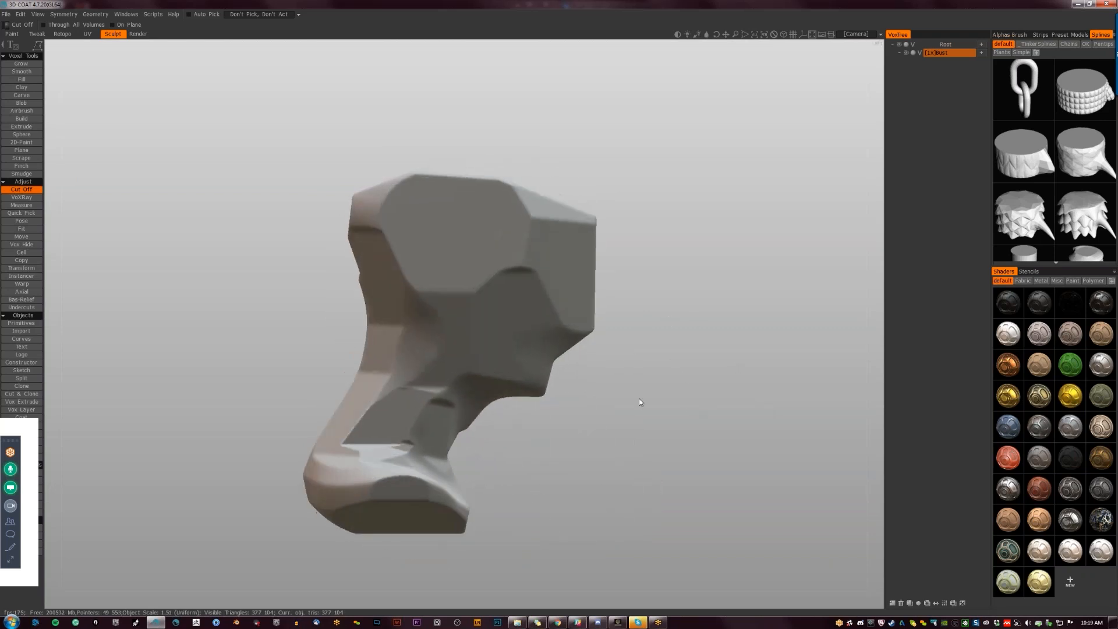
right_click_drag(597, 271, 645, 270)
left_click_drag(588, 270, 617, 269)
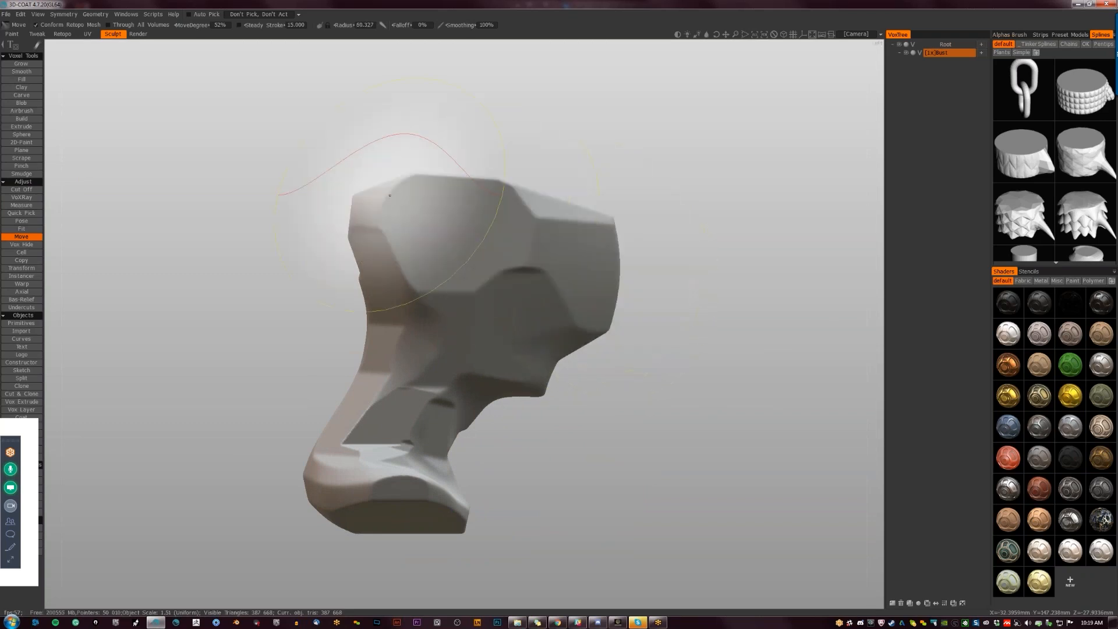
left_click_drag(366, 220, 344, 233)
mouse_move(359, 380)
left_mouse_down()
mouse_move(330, 381)
mouse_move(351, 378)
left_mouse_up()
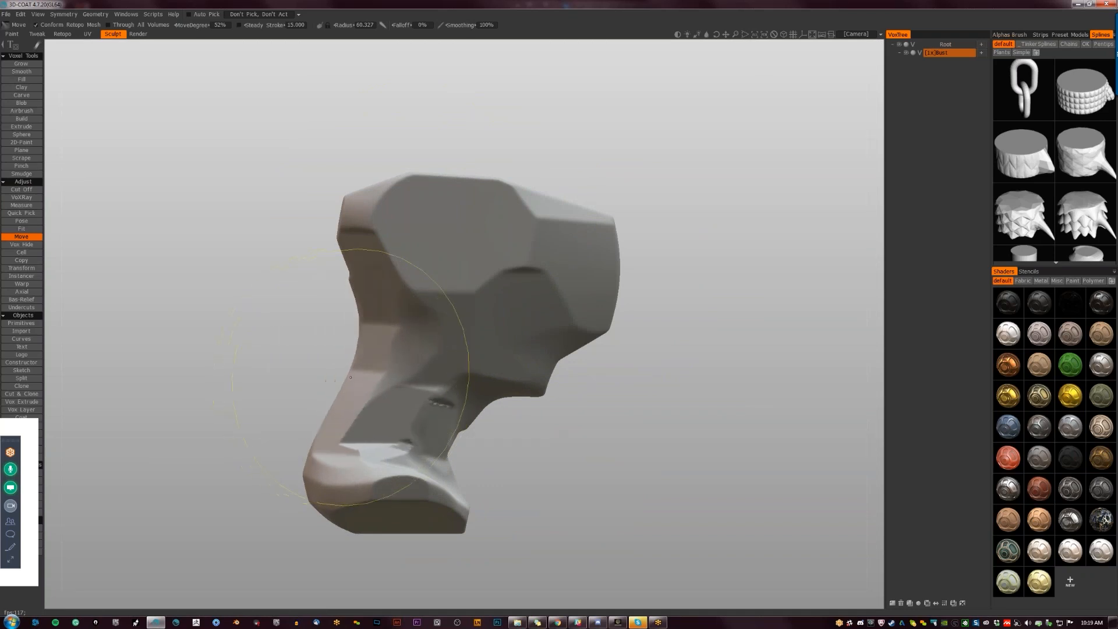
Turn off Ignore Back Faces, pull the lower neck and base of the bust backward, and adjust the nape.
key("space")
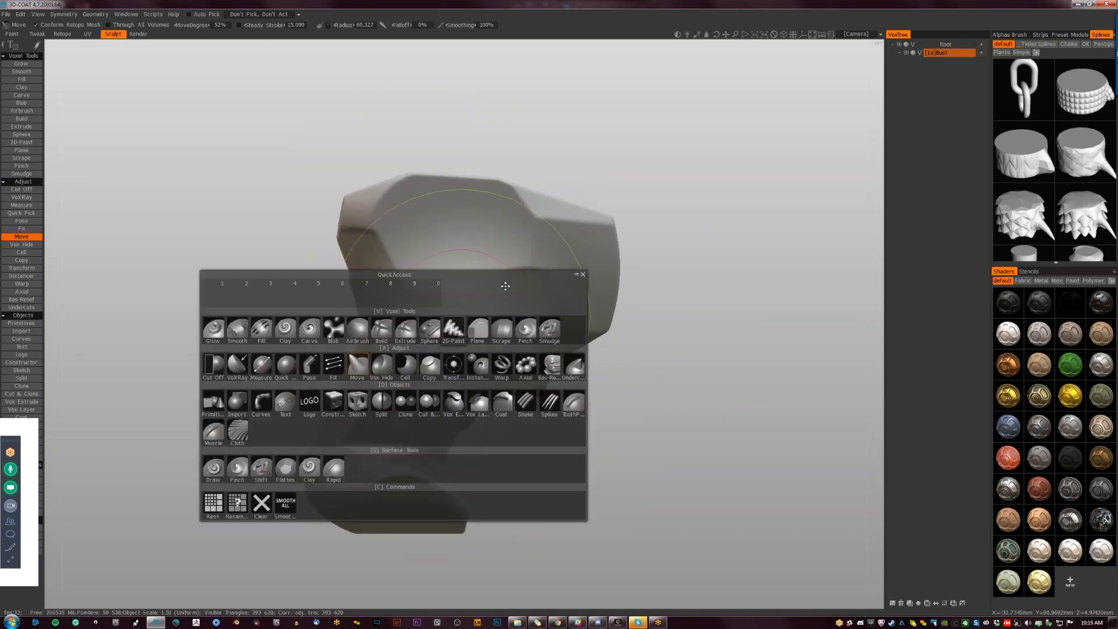
key("e")
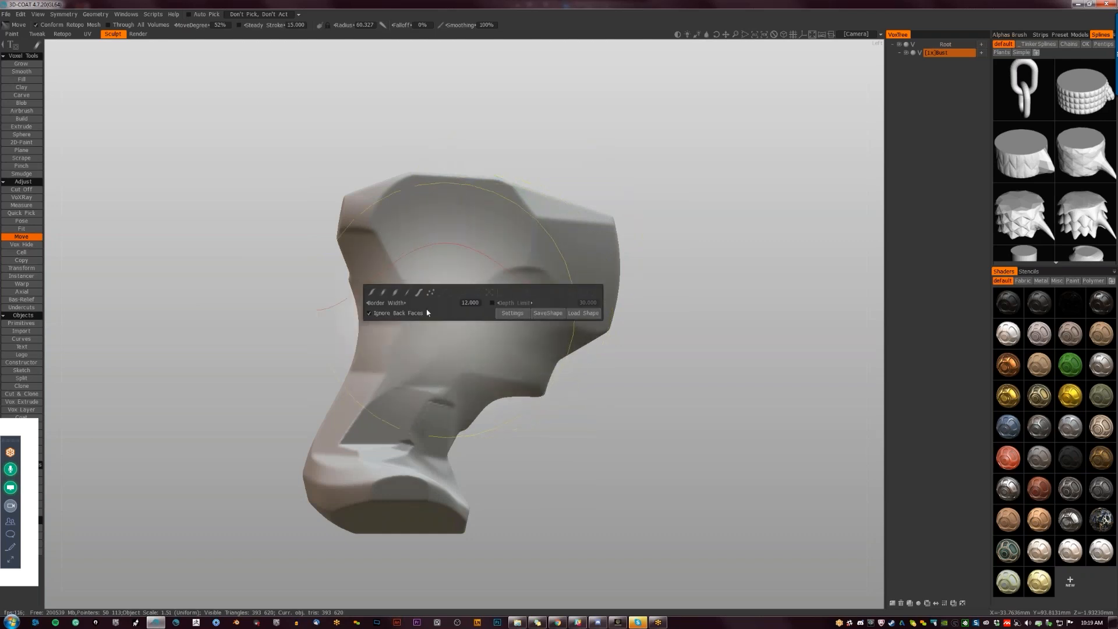
left_click(370, 314)
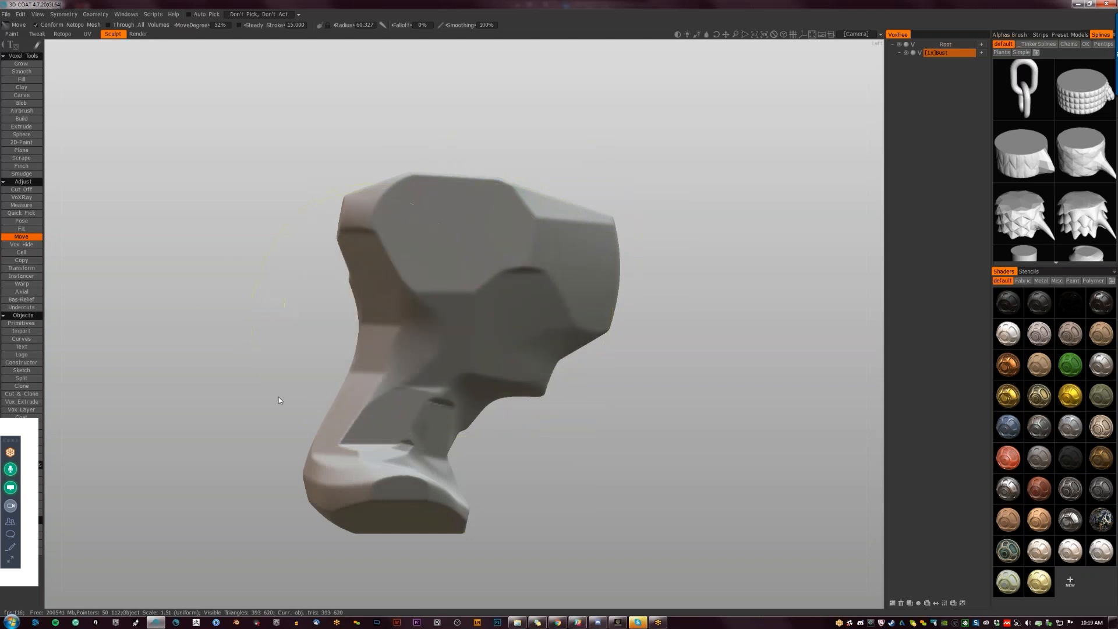
left_click_drag(346, 393, 327, 391)
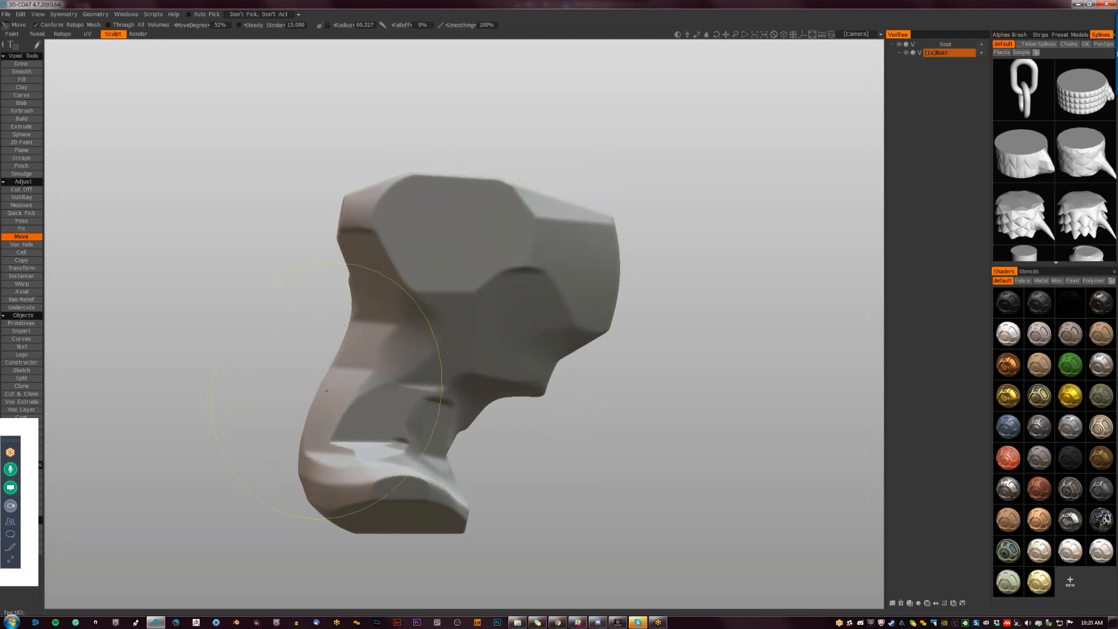
left_click_drag(310, 504, 239, 501)
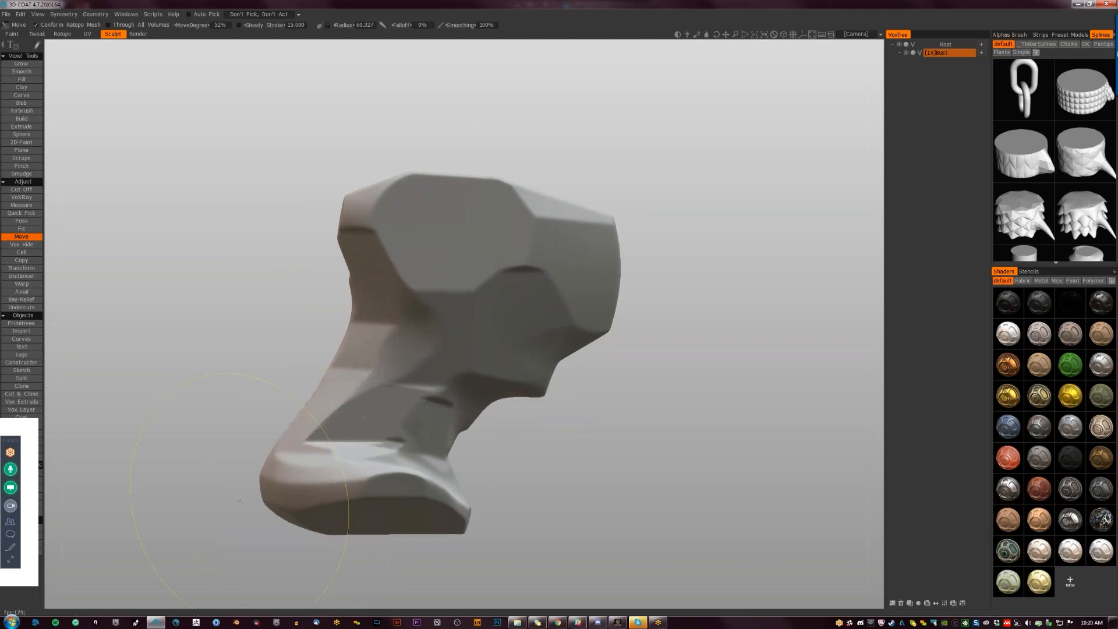
left_click_drag(339, 360, 349, 357)
Reduce the Move brush radius and reshape the sides and back of the neck above the shoulders.
mouse_move(524, 375)
left_mouse_down("alt")
mouse_move(355, 430)
mouse_move(447, 443)
left_mouse_up("alt")
right_click_drag(398, 442, 338, 426)
mouse_move(393, 437)
left_mouse_down()
mouse_move(354, 427)
mouse_move(375, 422)
mouse_move(340, 433)
mouse_move(574, 426)
left_mouse_up()
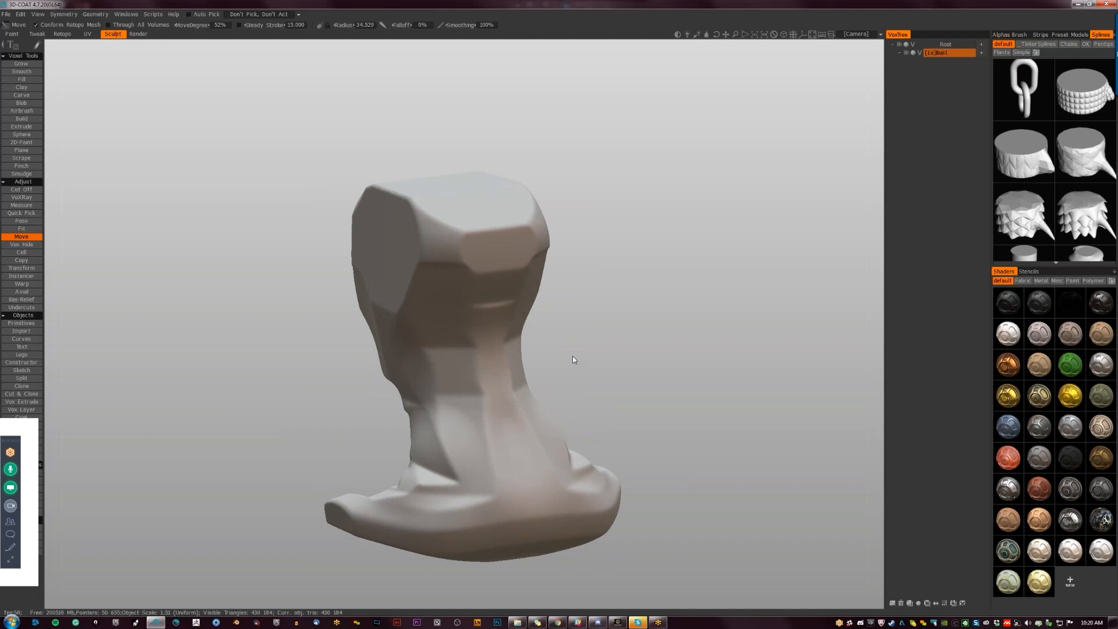
left_click_drag(567, 359, 523, 393)
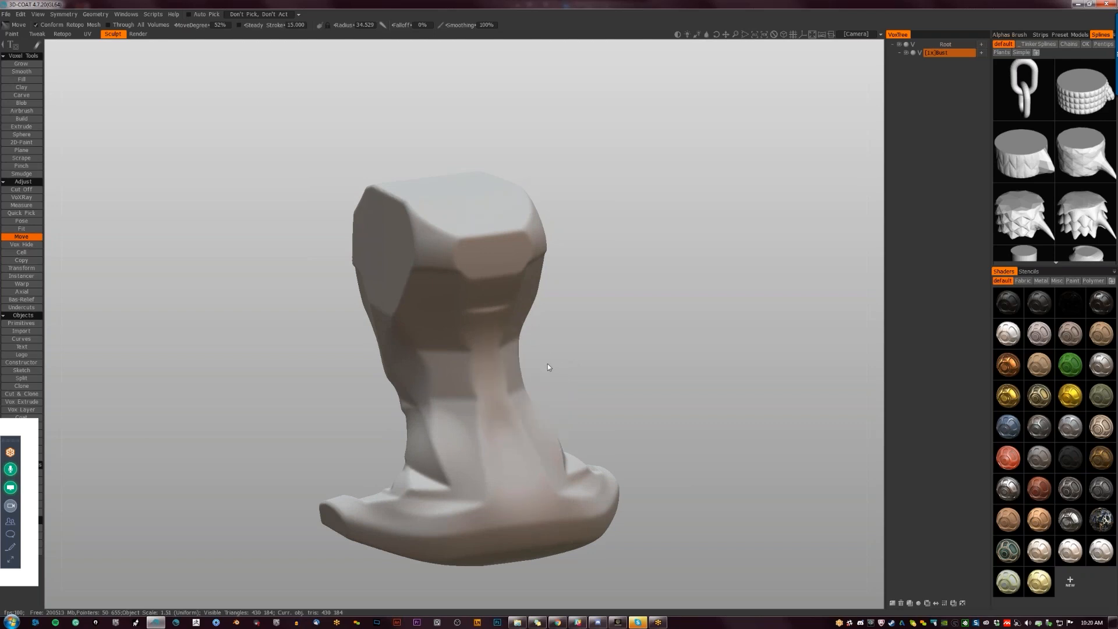
Use Cut Off to slice the side of the neck and shoulder flat from behind and trim the underside of the jaw.
key("k")
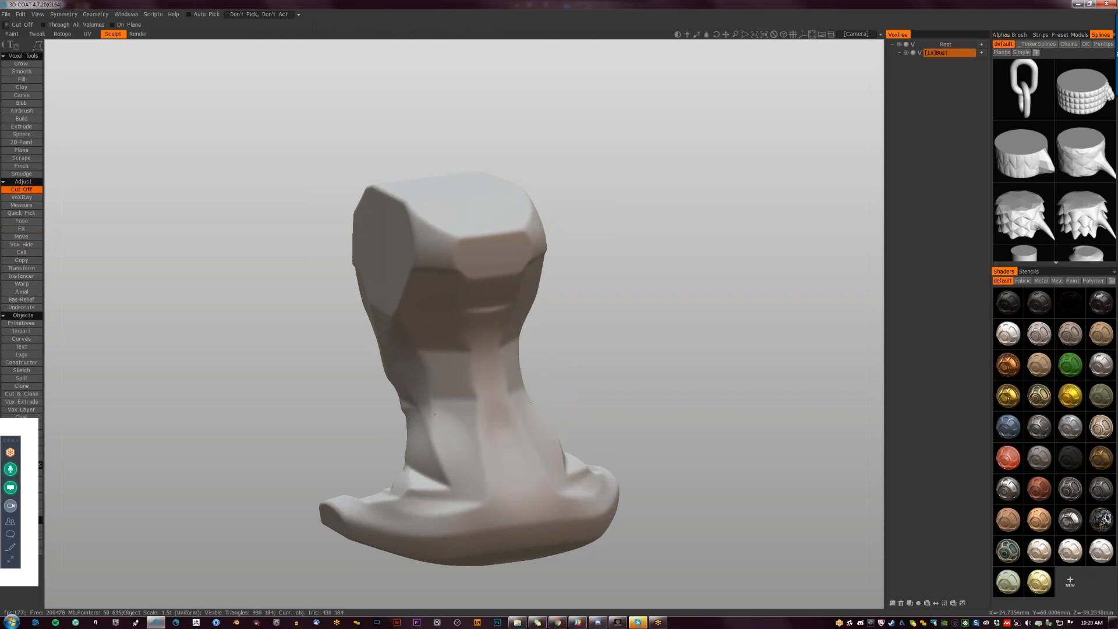
left_click_drag(543, 367, 622, 473)
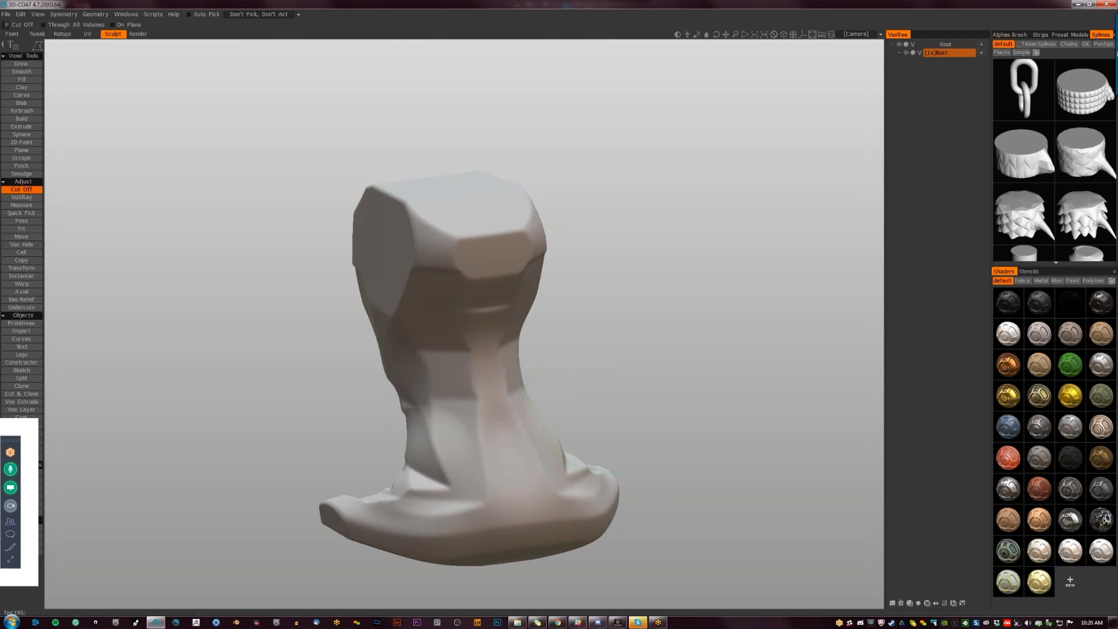
left_click_drag(642, 386, 389, 375, "alt")
left_click_drag(735, 364, 559, 392, "alt")
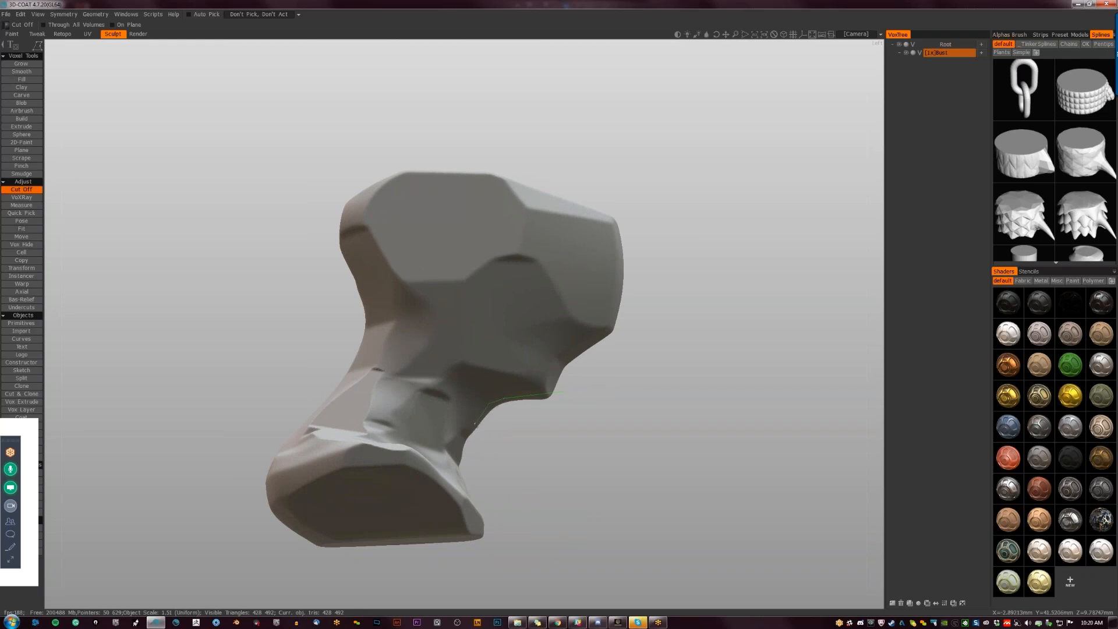
mouse_move(568, 390)
left_mouse_down()
mouse_move(495, 437)
mouse_move(384, 439)
left_mouse_up()
left_click_drag(451, 430, 594, 457, "alt")
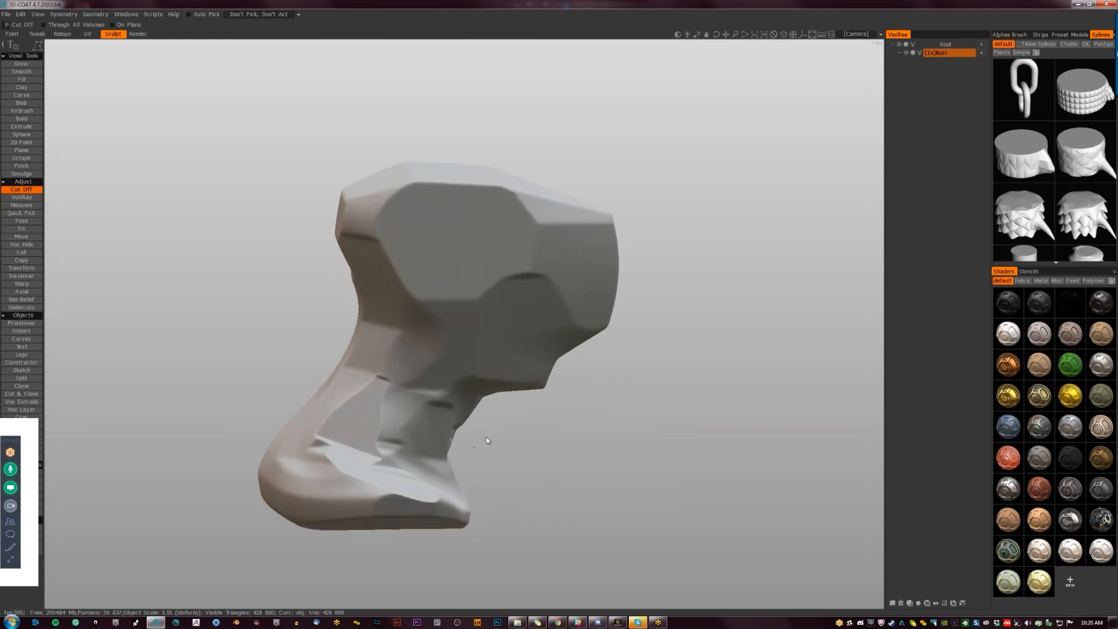
Use Cut Off to slice small notches into the temple area on the side of the head and the upper back of the skull.
left_click_drag(487, 437, 483, 419, "alt")
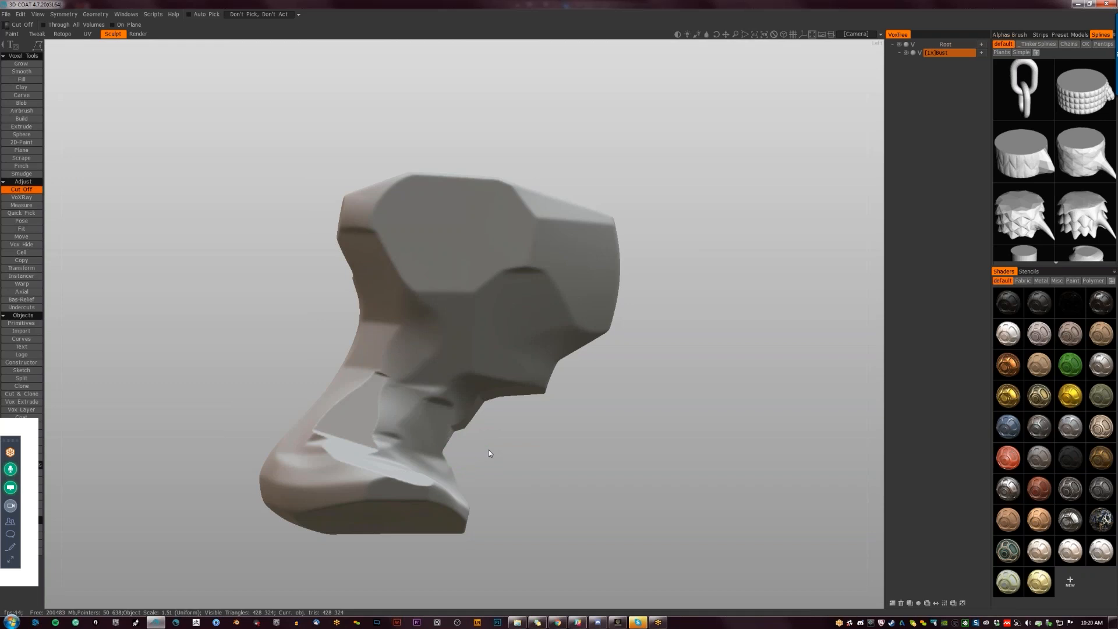
left_click_drag(682, 281, 563, 274, "alt")
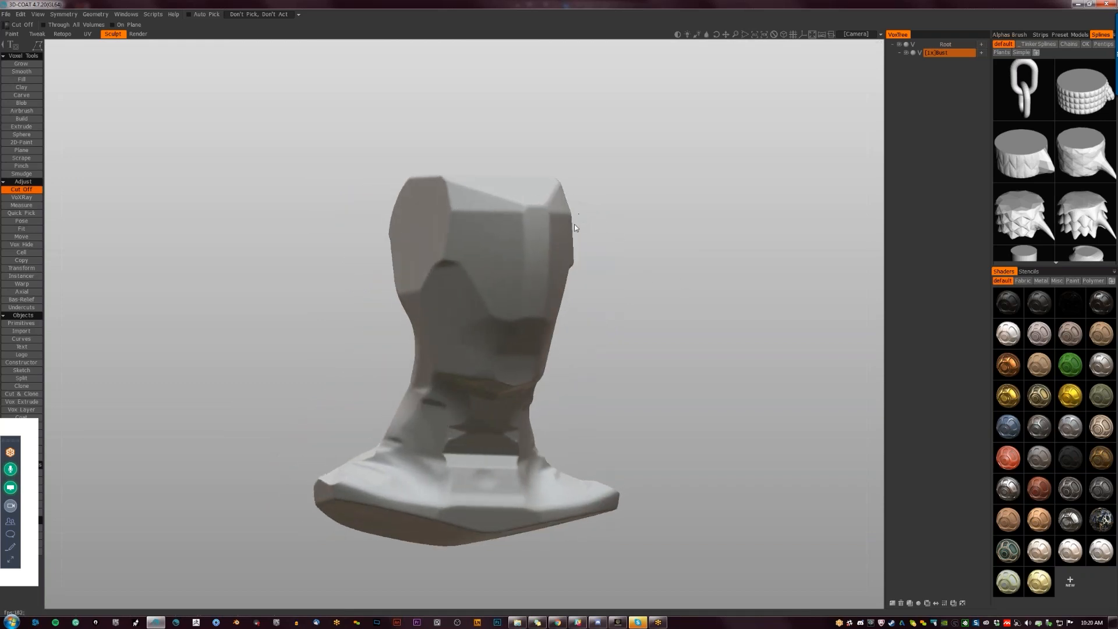
left_click_drag(570, 248, 587, 224)
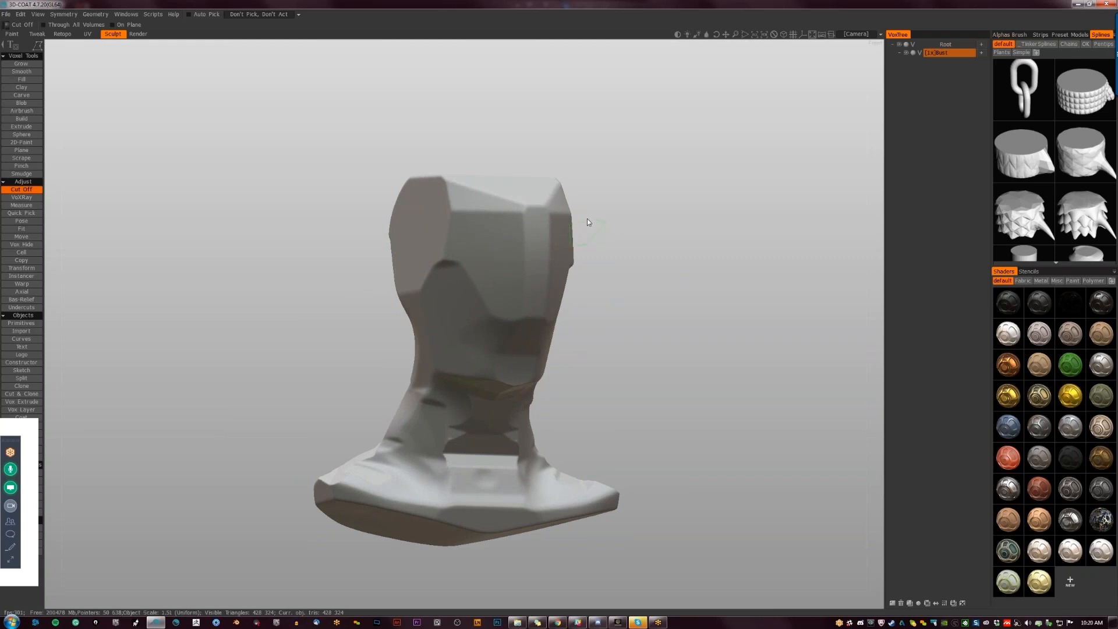
left_click_drag(581, 272, 556, 287, "alt")
middle_click_drag(541, 283, 598, 196)
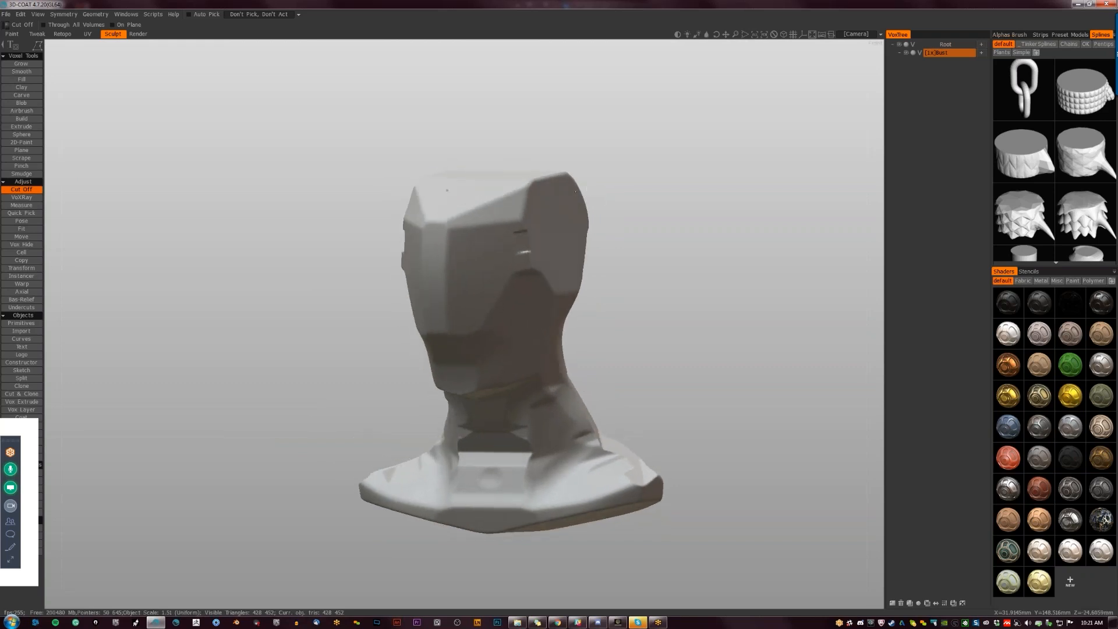
mouse_move(586, 180)
left_mouse_down()
mouse_move(584, 193)
mouse_move(434, 180)
mouse_move(587, 189)
left_mouse_up()
left_click_drag(657, 247, 590, 286, "alt")
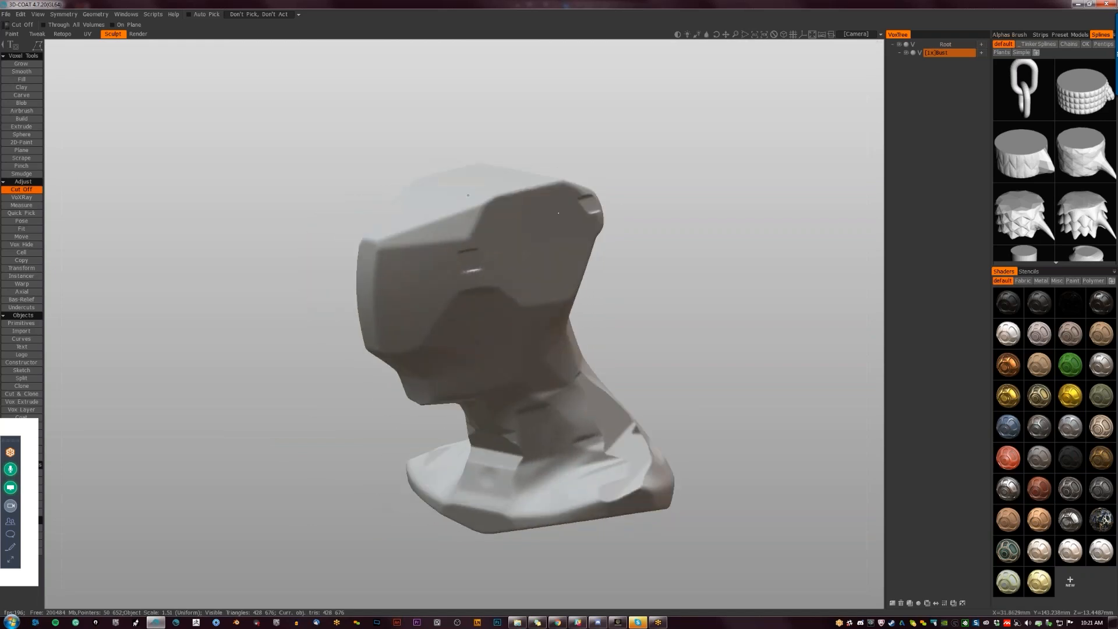
Resample the bust to a denser mesh of about 604,000 polygons with Good resampling quality.
key("r")
left_click(413, 356)
left_click_drag(622, 284, 681, 274, "alt")
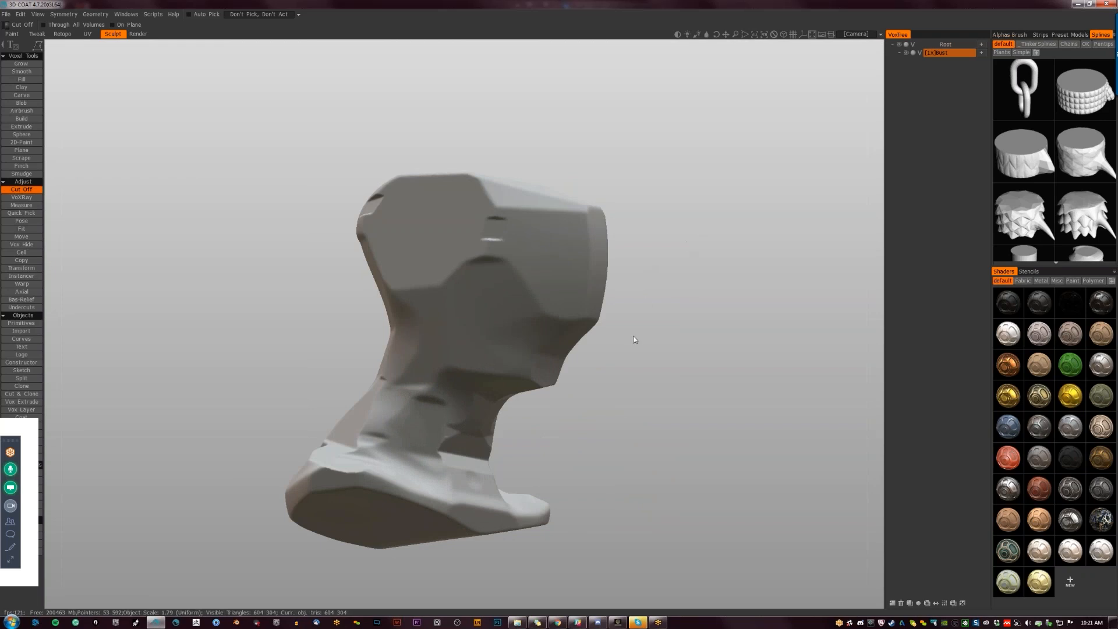
left_click_drag(659, 345, 581, 396, "alt")
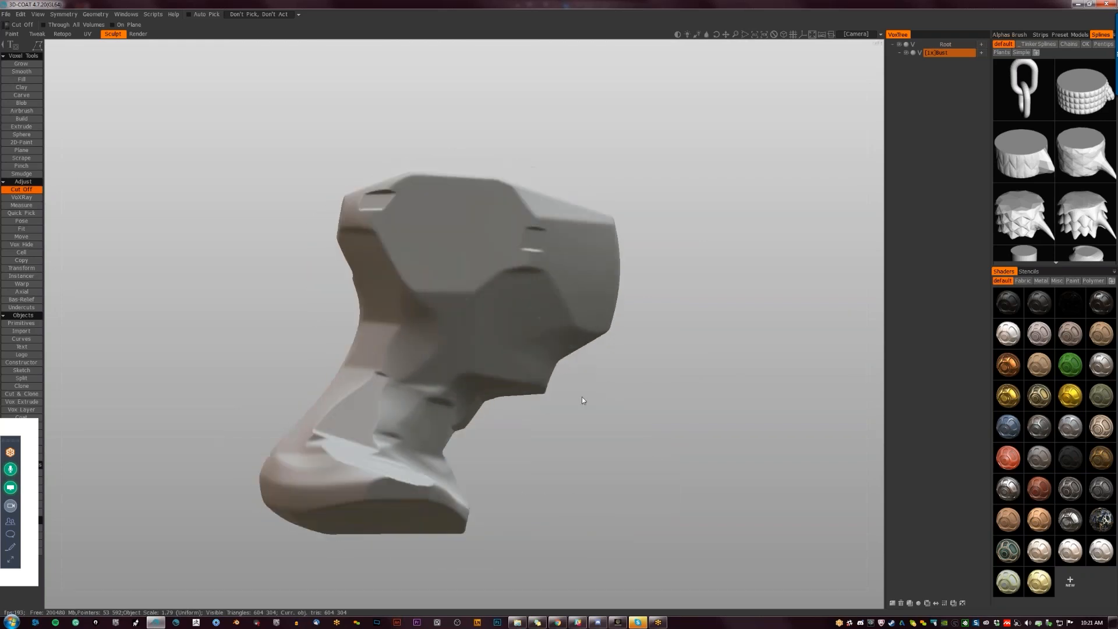
key("ctrl+r")
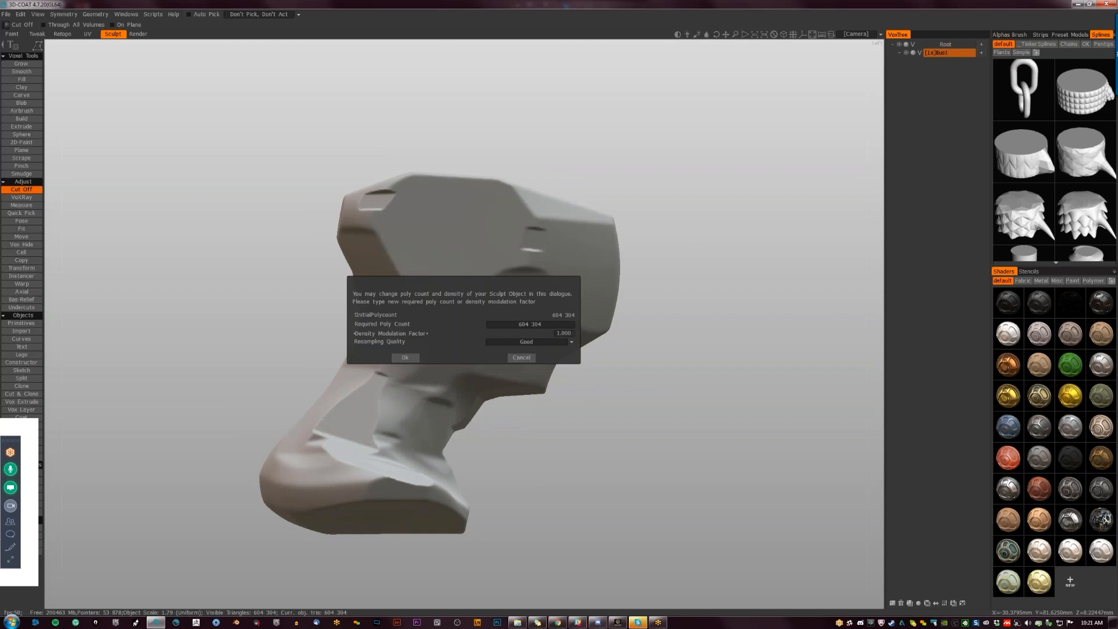
left_click(405, 358)
Use Cut Off to notch the lower rear side of the skull and the front of the face, and activate the Split tool.
left_click_drag(625, 342, 477, 326, "alt")
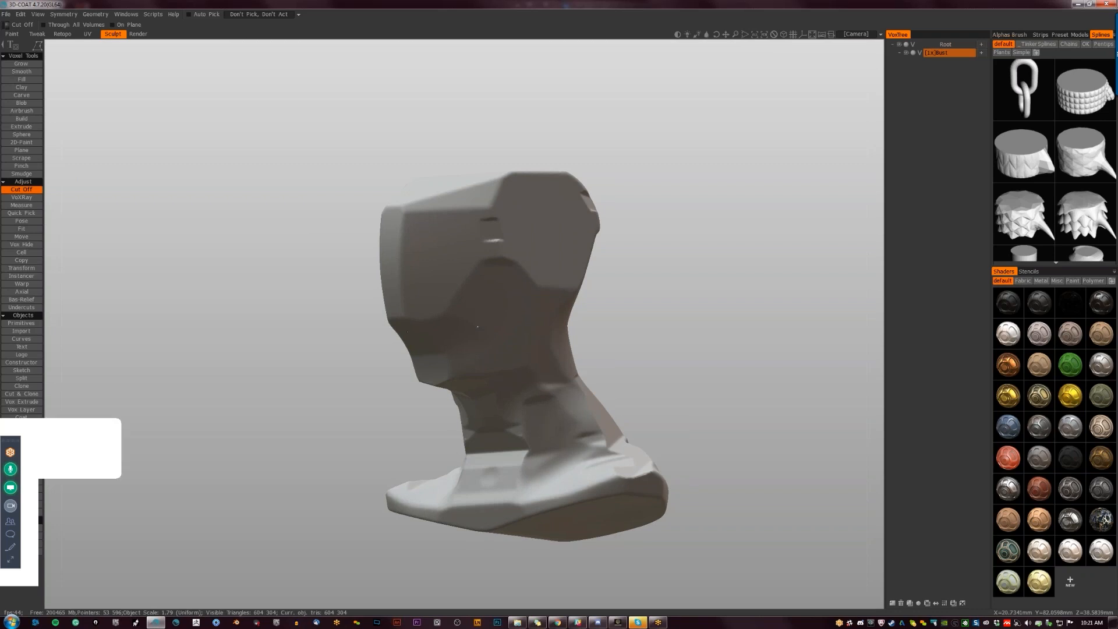
left_click_drag(523, 314, 643, 352, "alt")
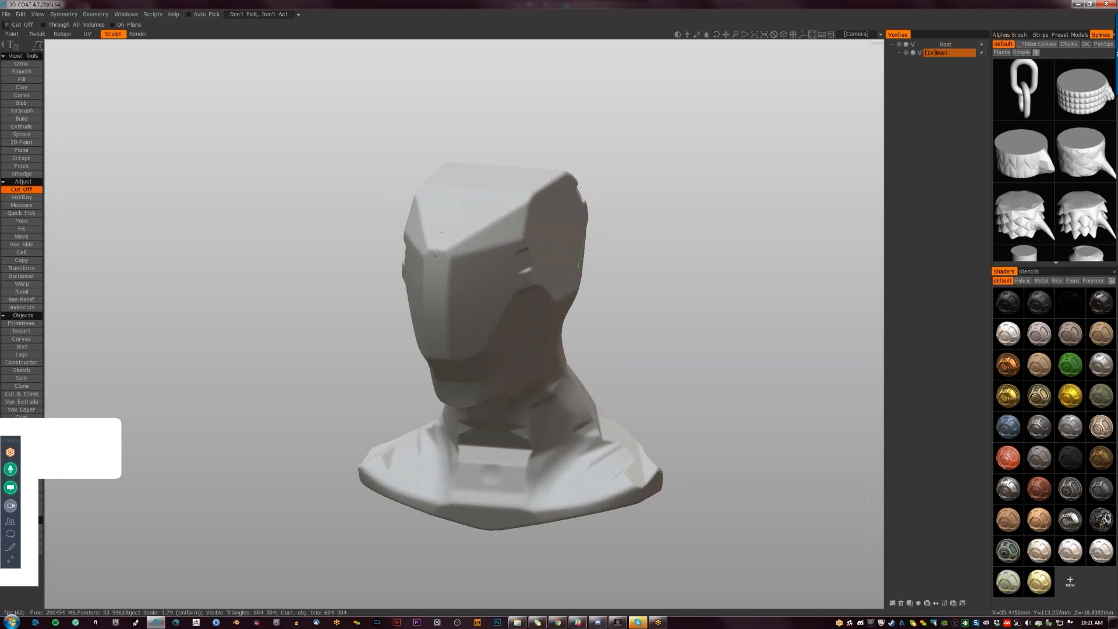
left_click_drag(595, 238, 554, 169, "alt")
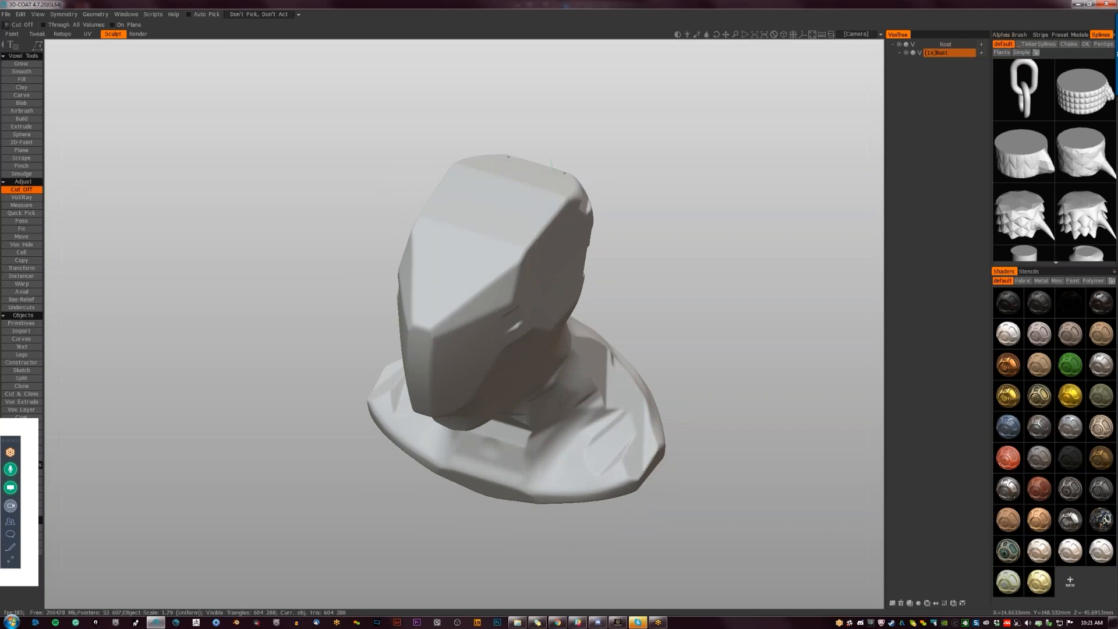
left_click_drag(573, 157, 387, 164, "alt")
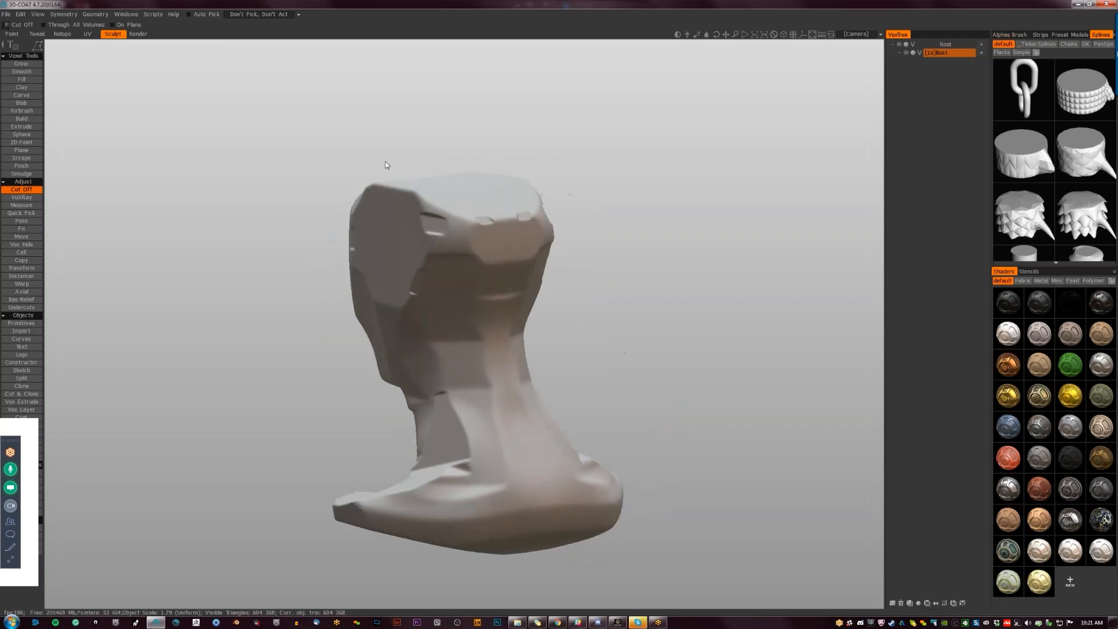
left_click_drag(401, 209, 637, 236, "alt")
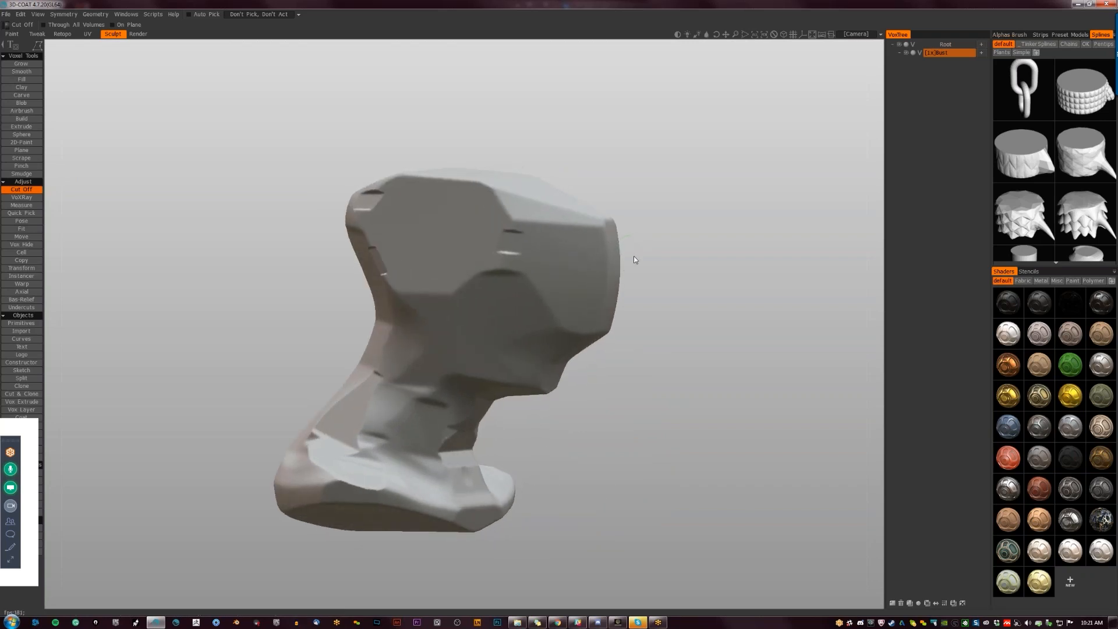
mouse_move(697, 327)
left_mouse_down("alt")
mouse_move(593, 331)
mouse_move(559, 370)
mouse_move(629, 339)
mouse_move(701, 333)
mouse_move(698, 343)
left_mouse_up("alt")
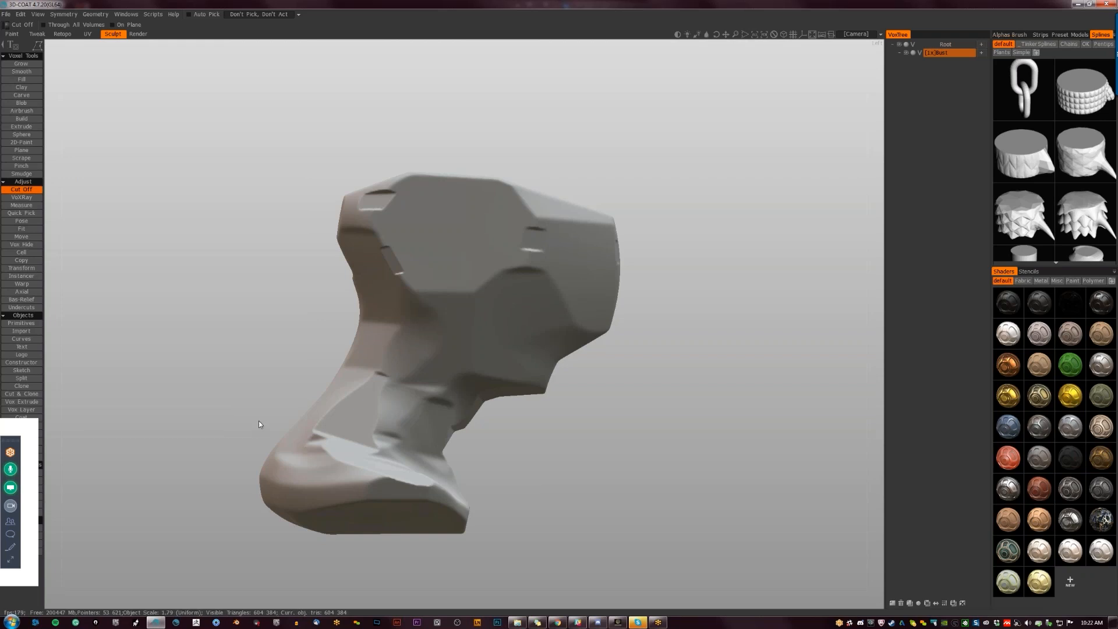
key("s")
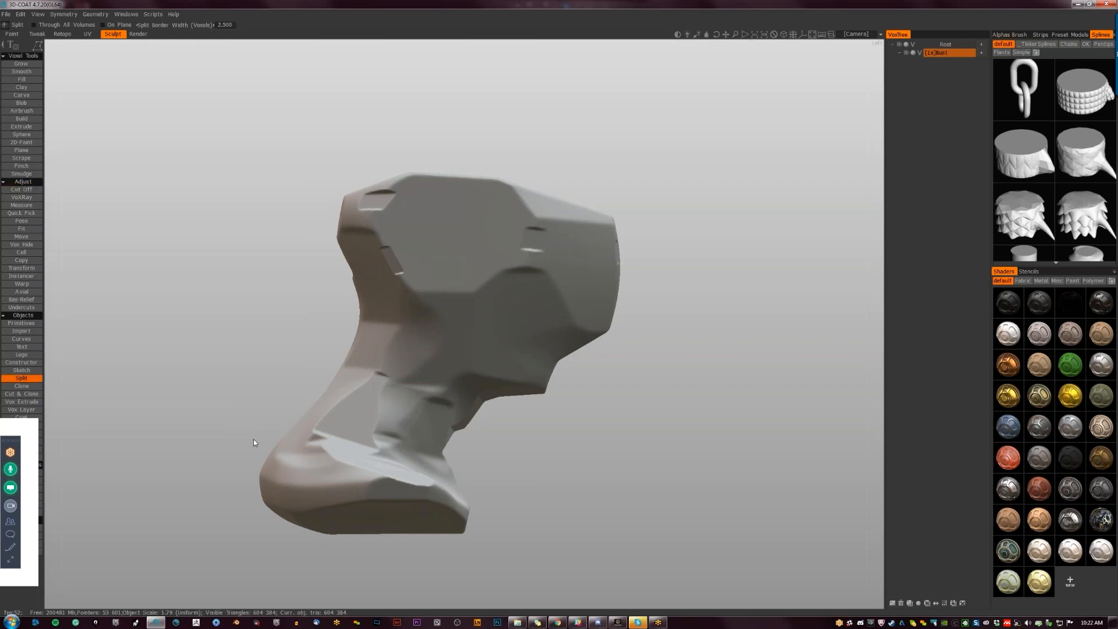
Switch to Chrome, show the ArtStation profile's liked artworks, and open and close the Loader mech artwork.
left_click(557, 622)
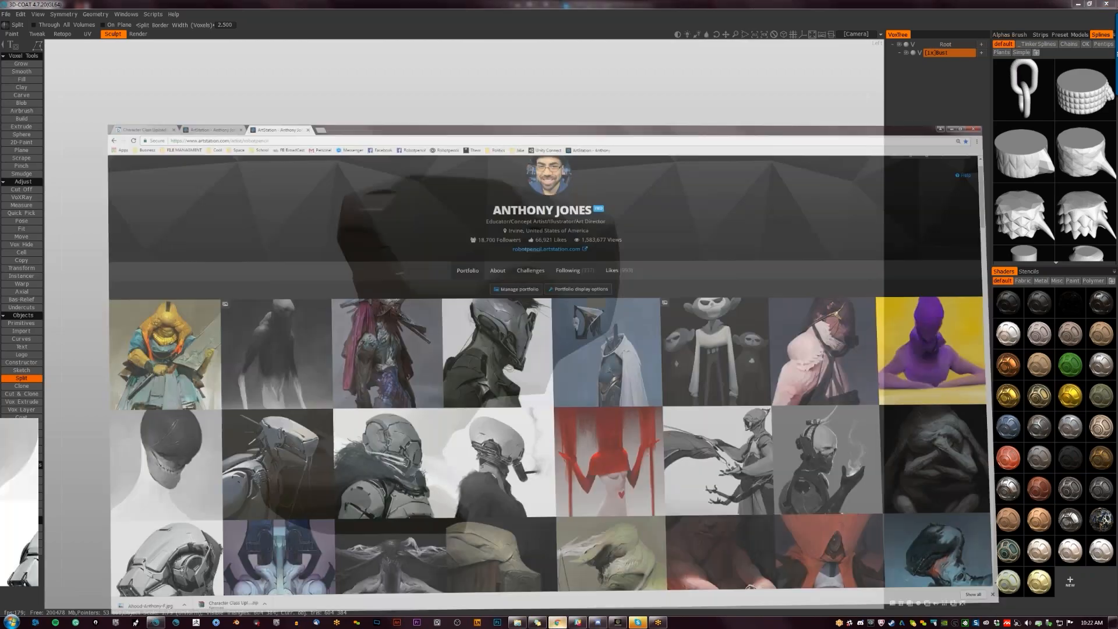
left_click(633, 187)
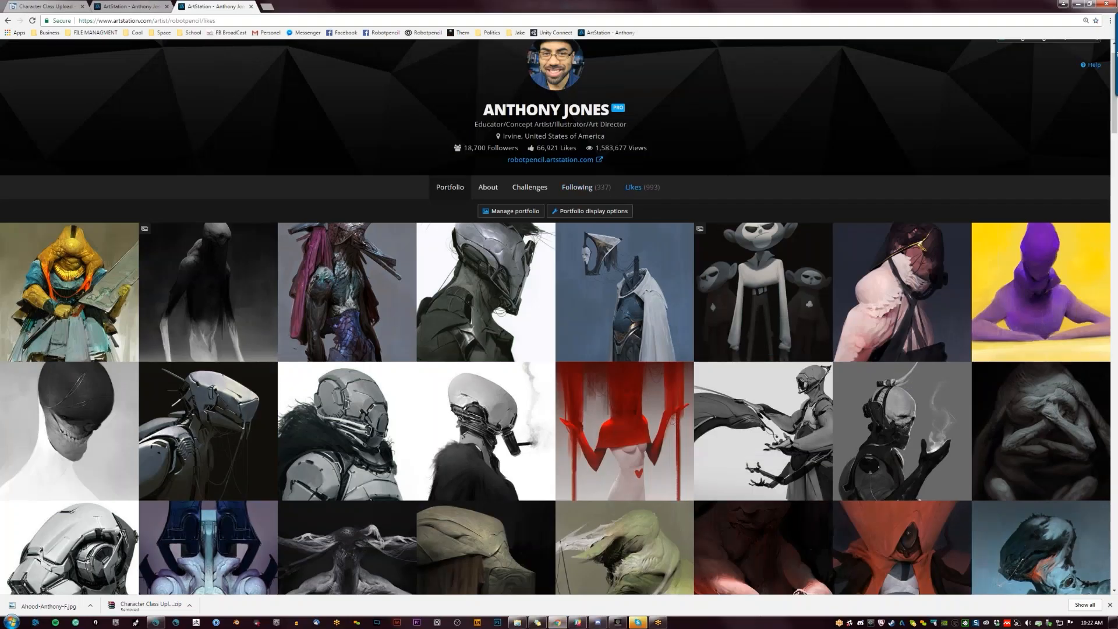
scroll(565, 508, "down", 3)
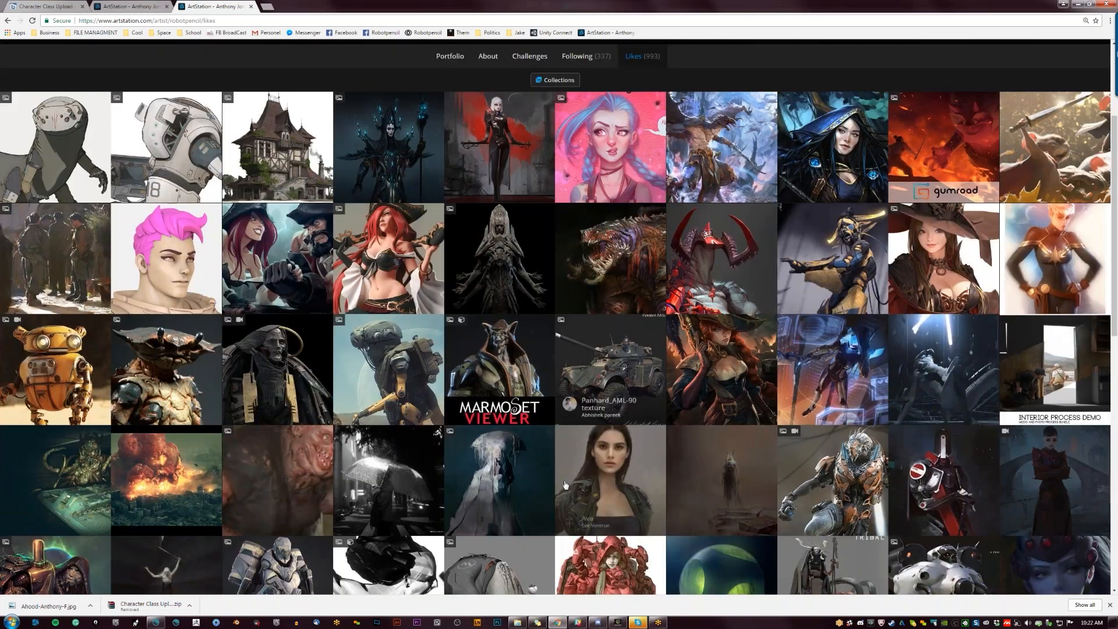
scroll(559, 467, "up", 2)
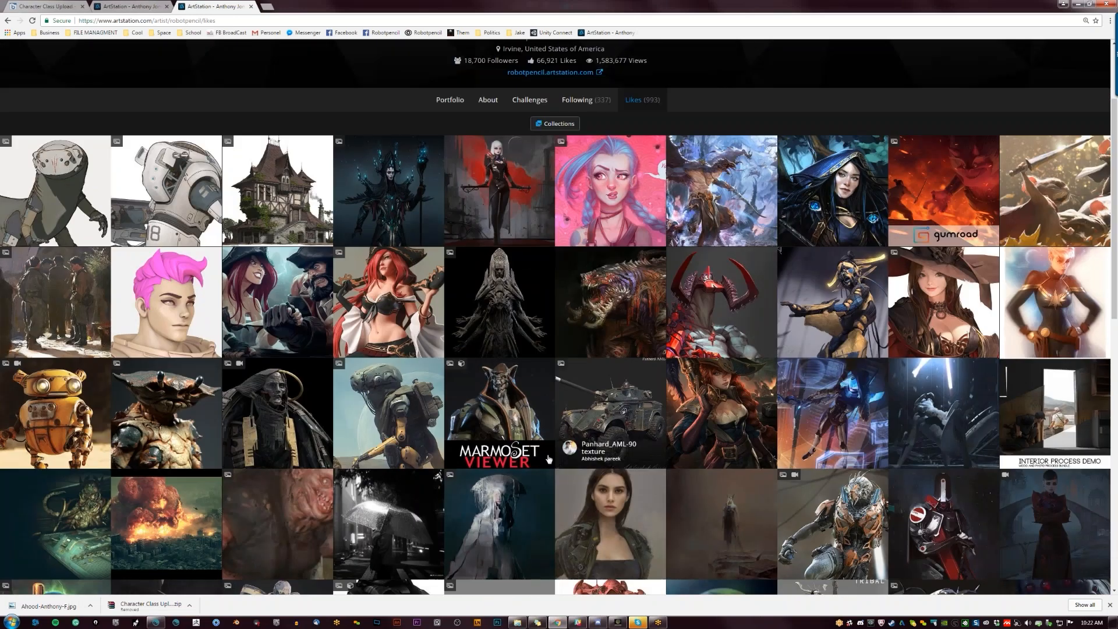
middle_click(81, 187)
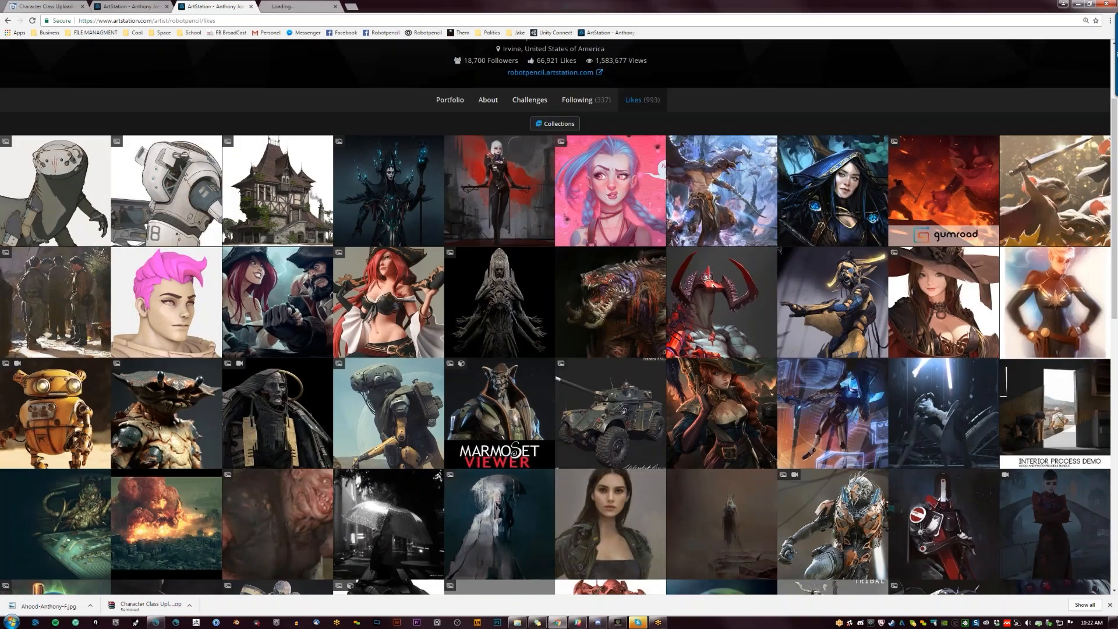
left_click(260, 5)
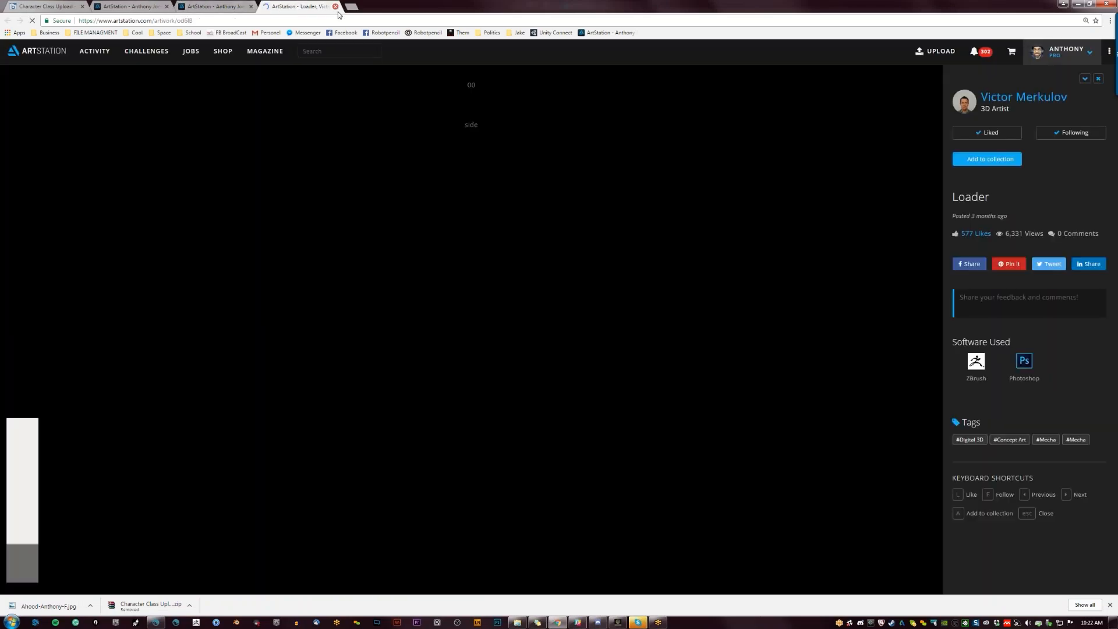
left_click(335, 6)
Examine the gallery of liked ArtStation artworks for robot, mech and armour design references.
scroll(629, 288, "down", 3)
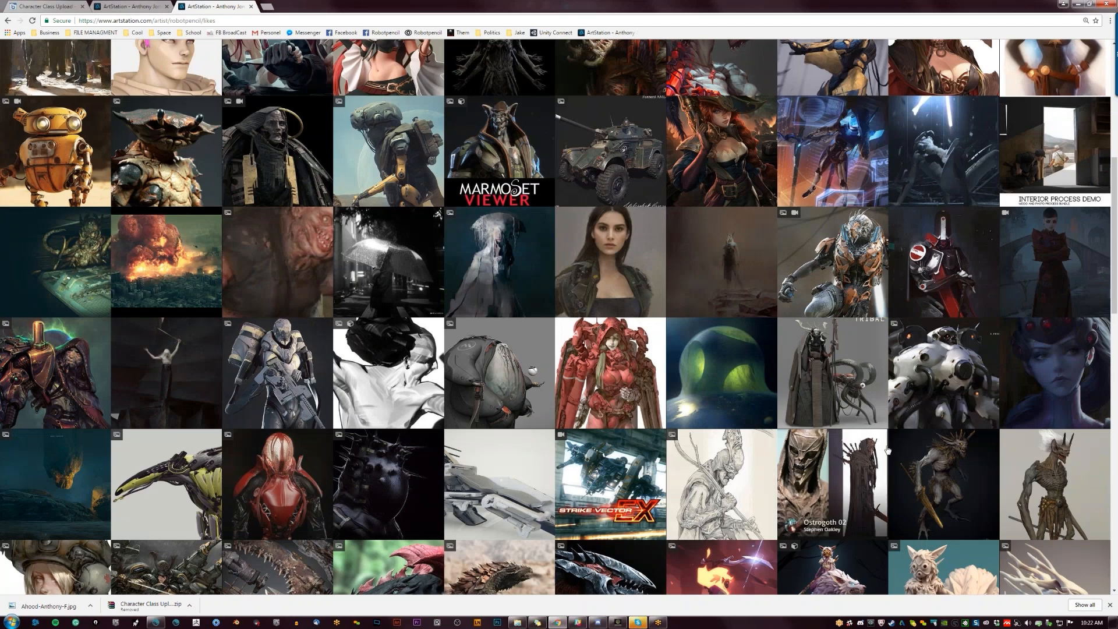
scroll(887, 450, "down", 3)
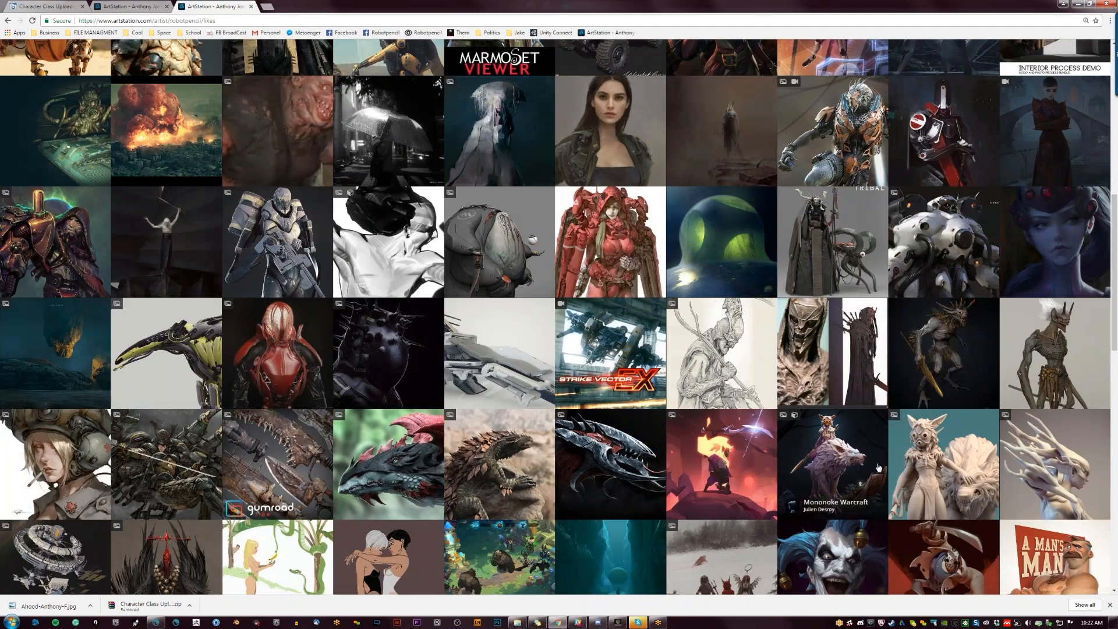
scroll(878, 467, "down", 3)
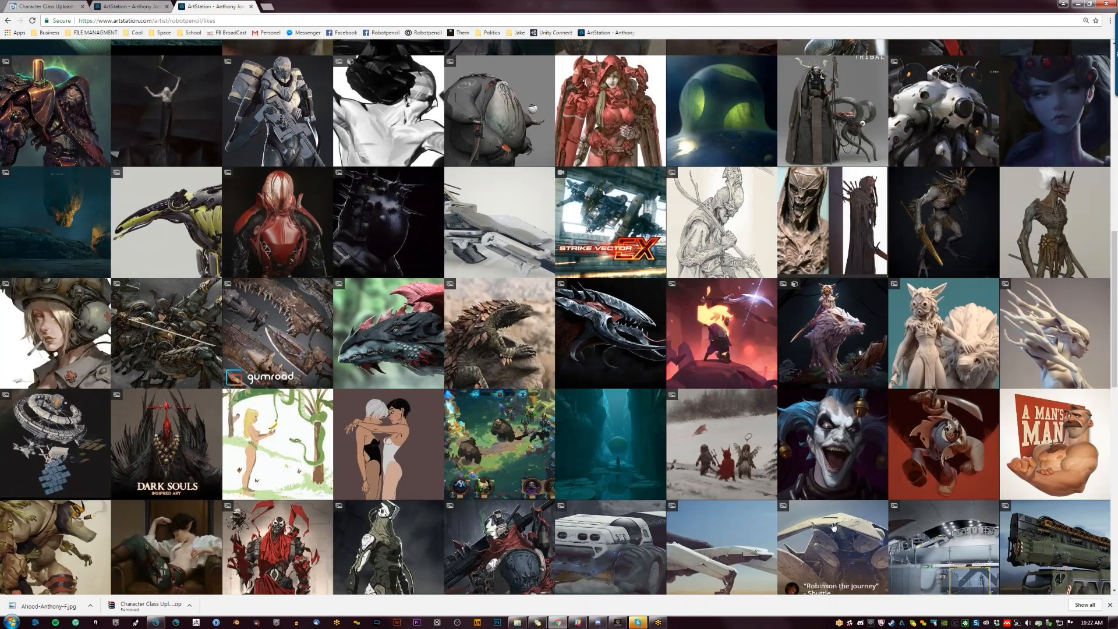
scroll(833, 526, "down", 3)
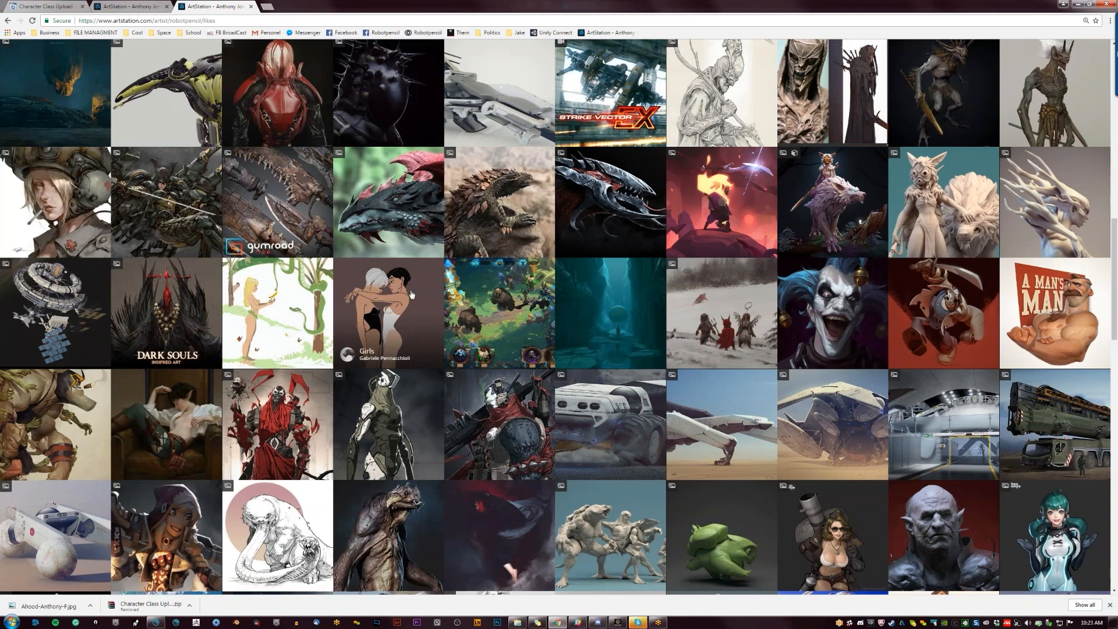
scroll(411, 294, "up", 1)
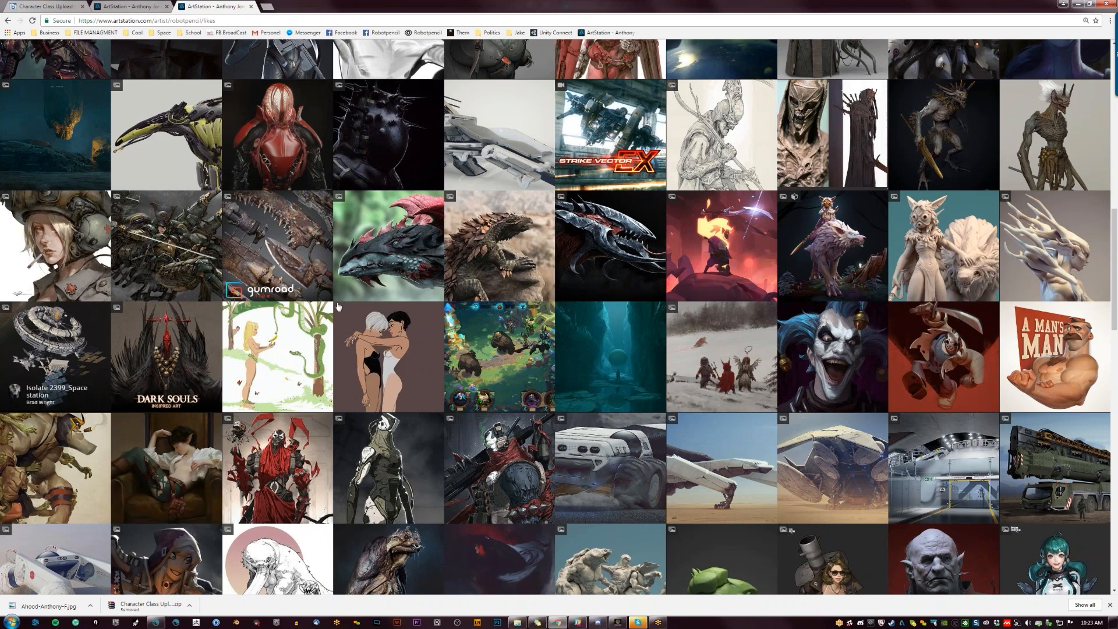
scroll(880, 294, "down", 4)
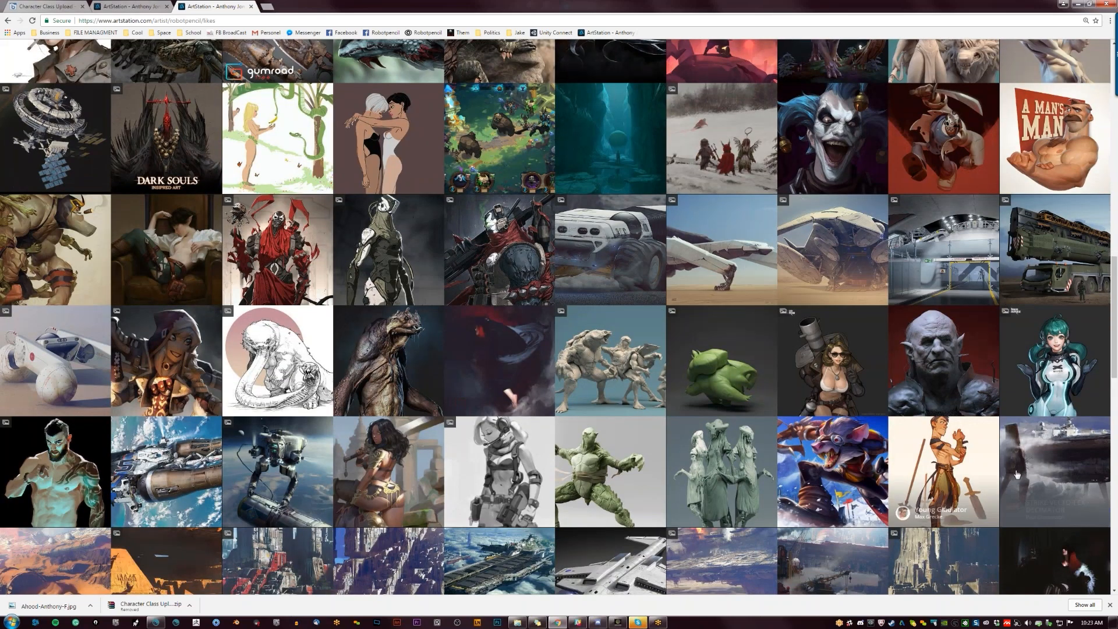
scroll(411, 477, "down", 4)
scroll(411, 477, "down", 4)
key("Home")
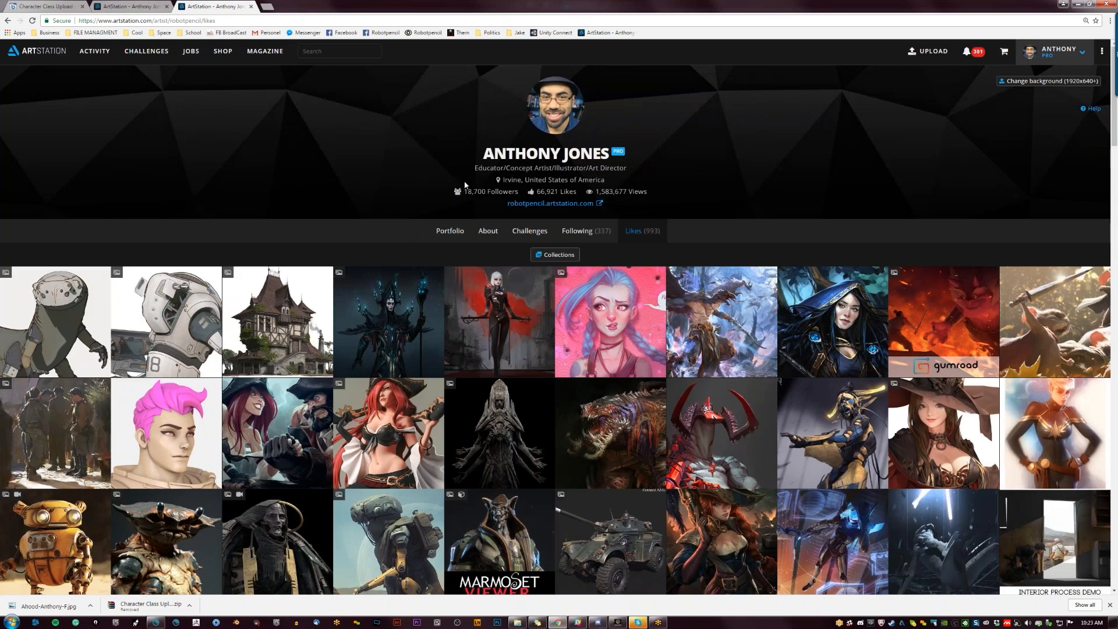
Review the robotic and armoured heads in the profile's ArtStation portfolio and return to the bust in 3D-Coat.
left_click(450, 231)
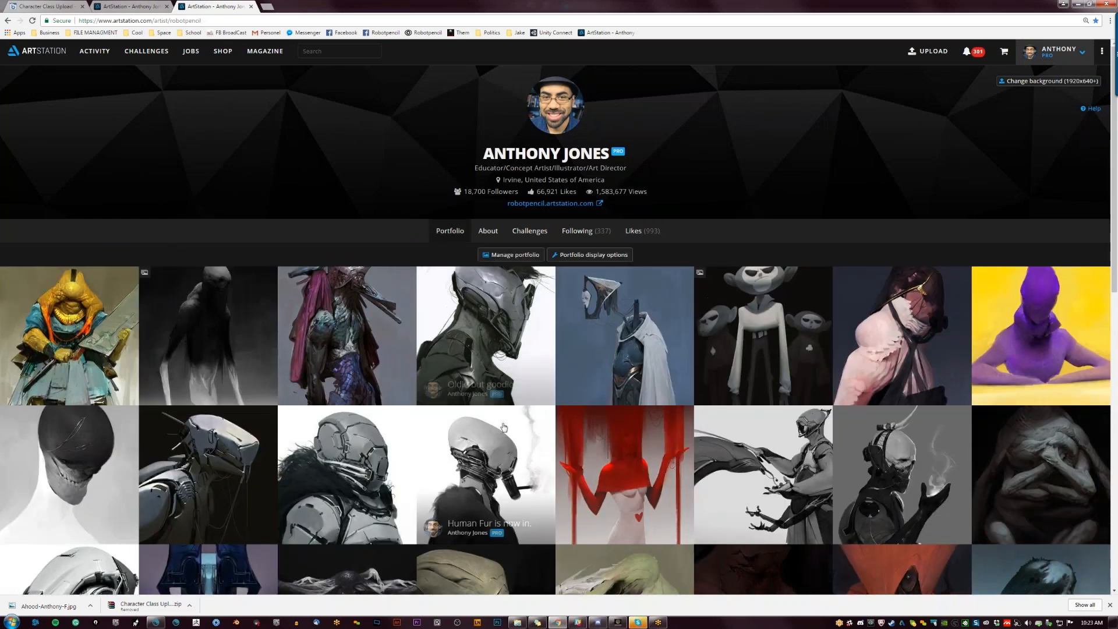
scroll(535, 397, "down", 6)
scroll(602, 450, "down", 8)
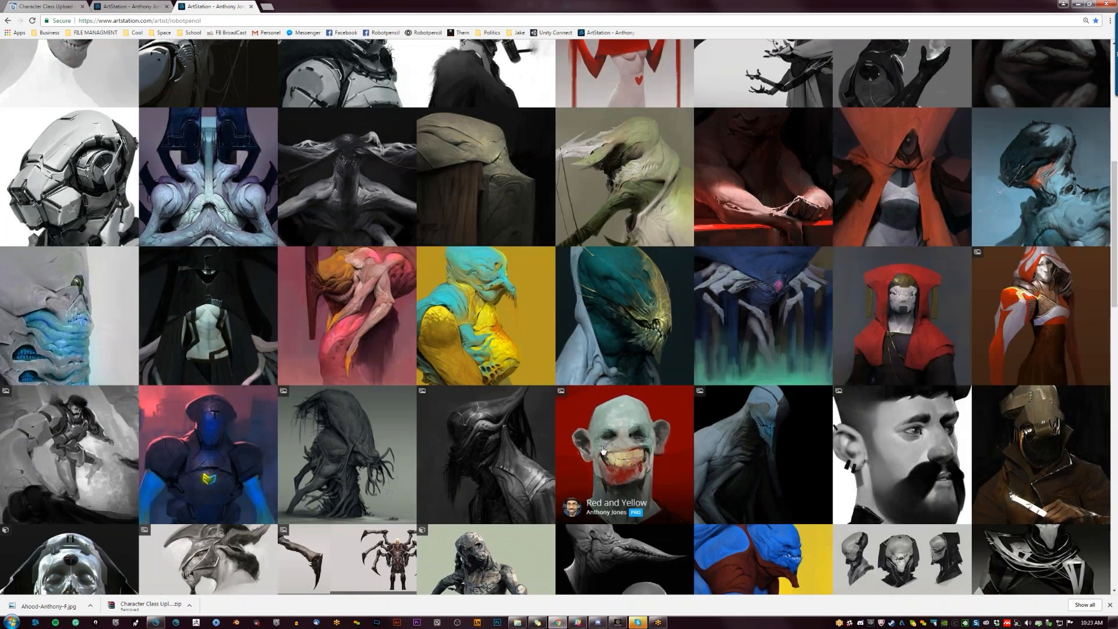
scroll(612, 428, "down", 7)
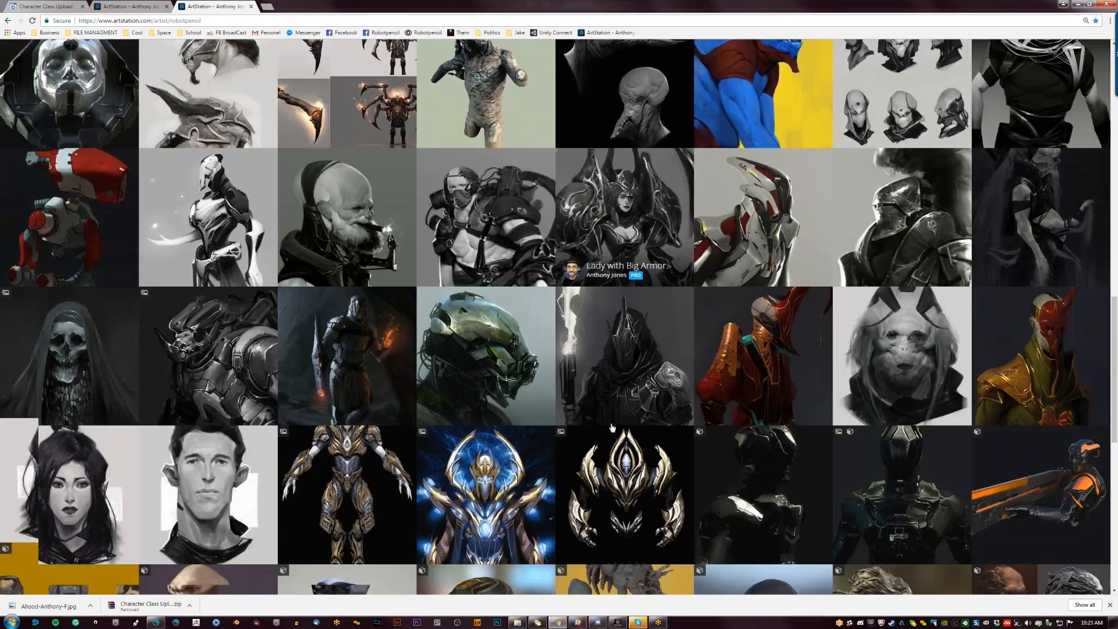
scroll(580, 447, "down", 7)
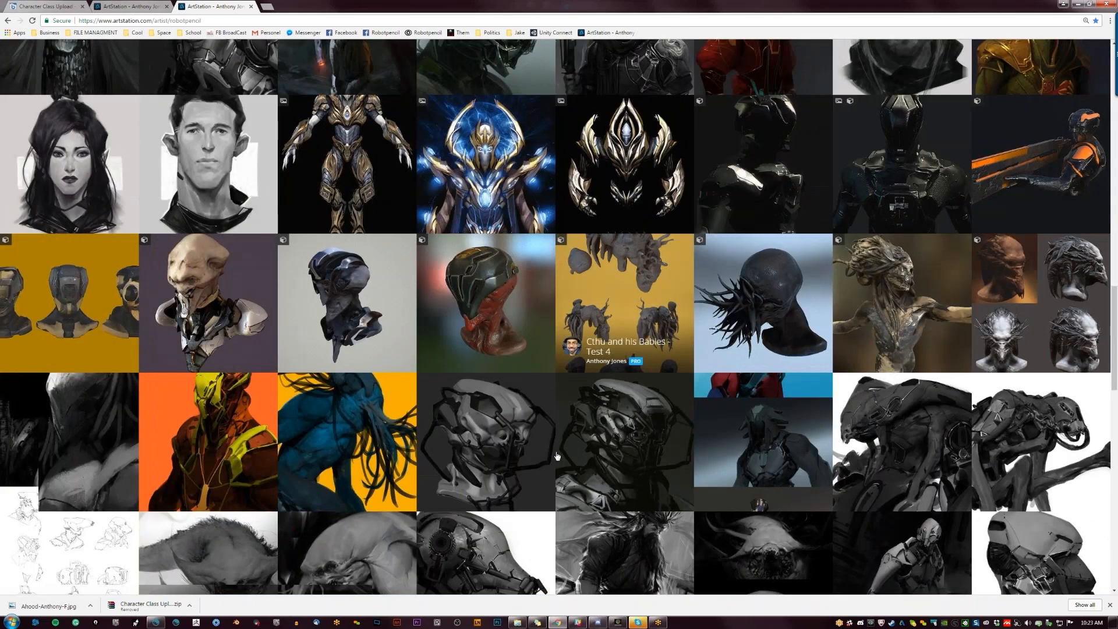
scroll(508, 515, "down", 4)
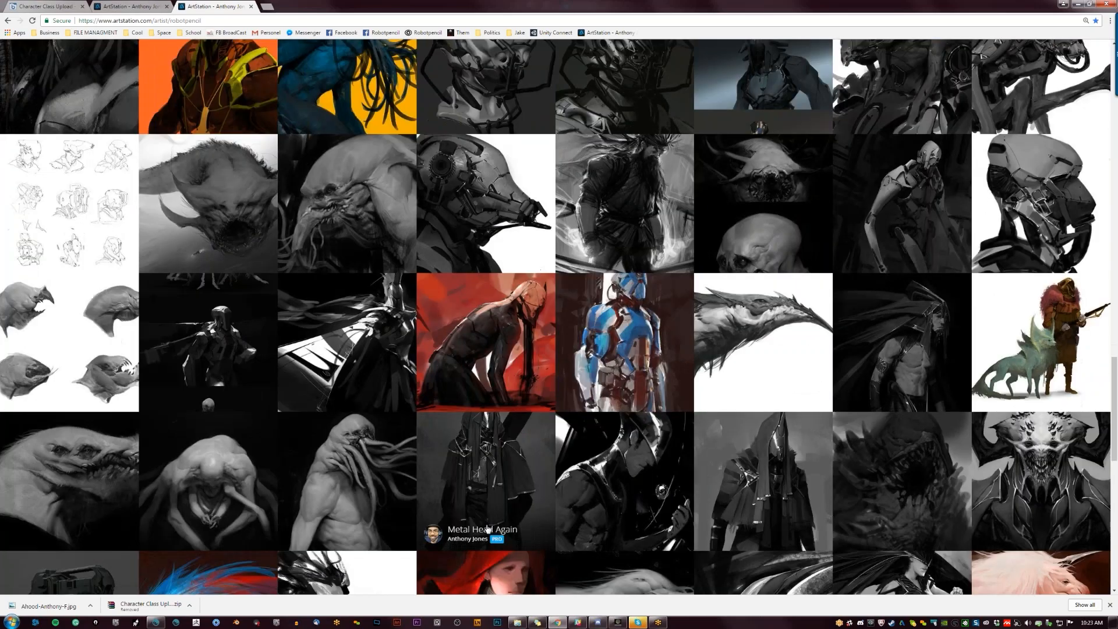
left_click(1078, 3)
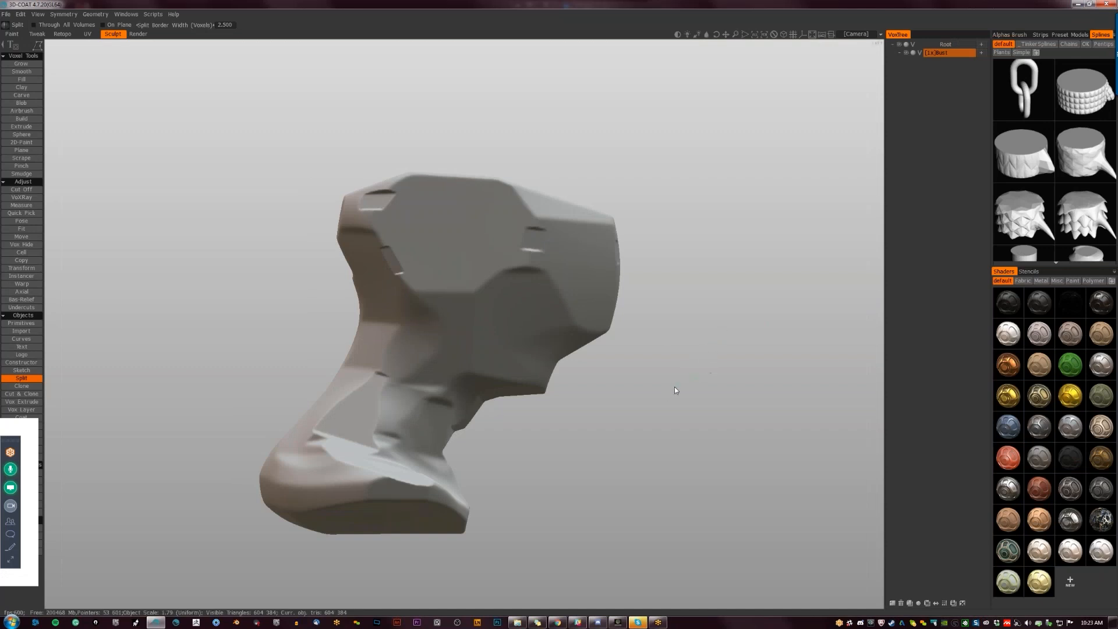
left_click_drag(696, 387, 554, 370)
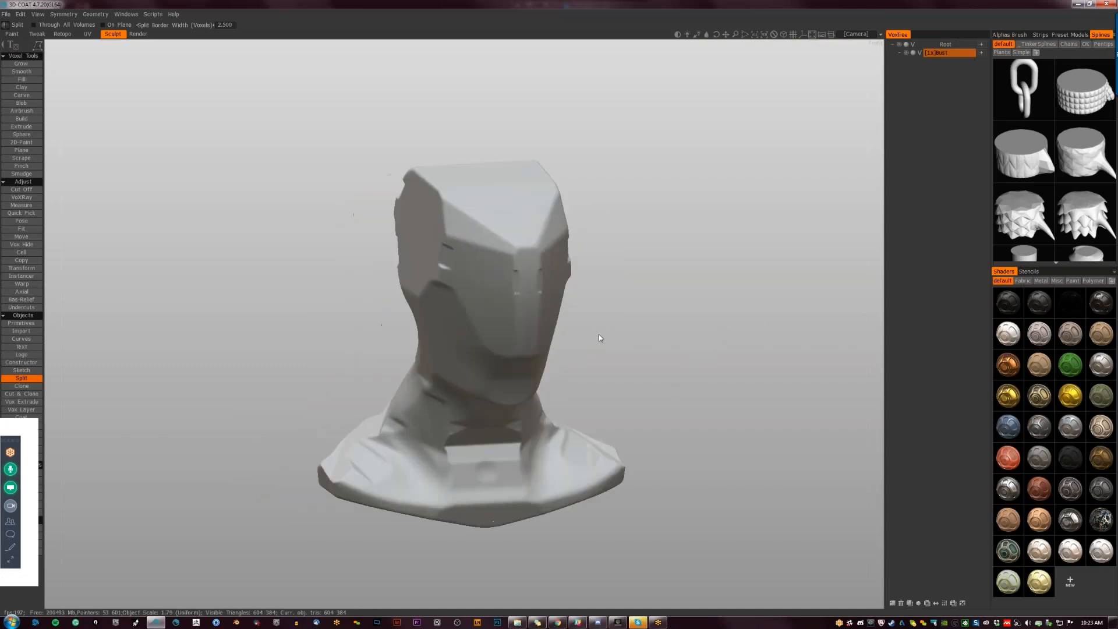
Use Split to separate the faceted side panel of the skull from the bust as its own volume.
key("m")
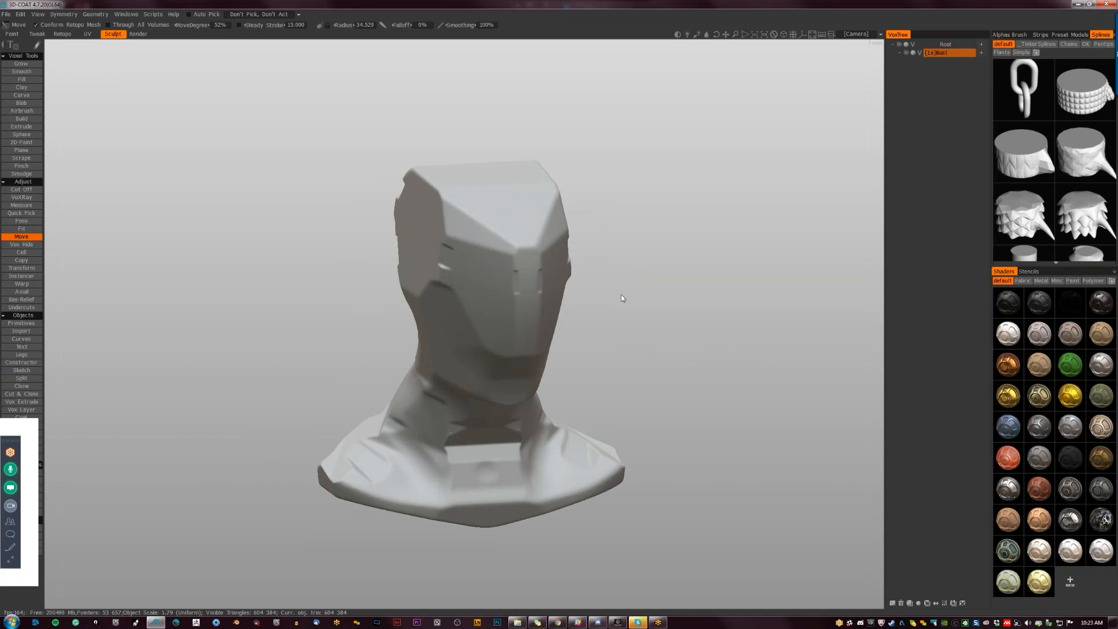
key("s")
left_click_drag(651, 325, 622, 281)
mouse_move(570, 154)
left_mouse_down()
mouse_move(542, 166)
mouse_move(549, 328)
mouse_move(616, 239)
mouse_move(593, 160)
mouse_move(570, 155)
left_mouse_up()
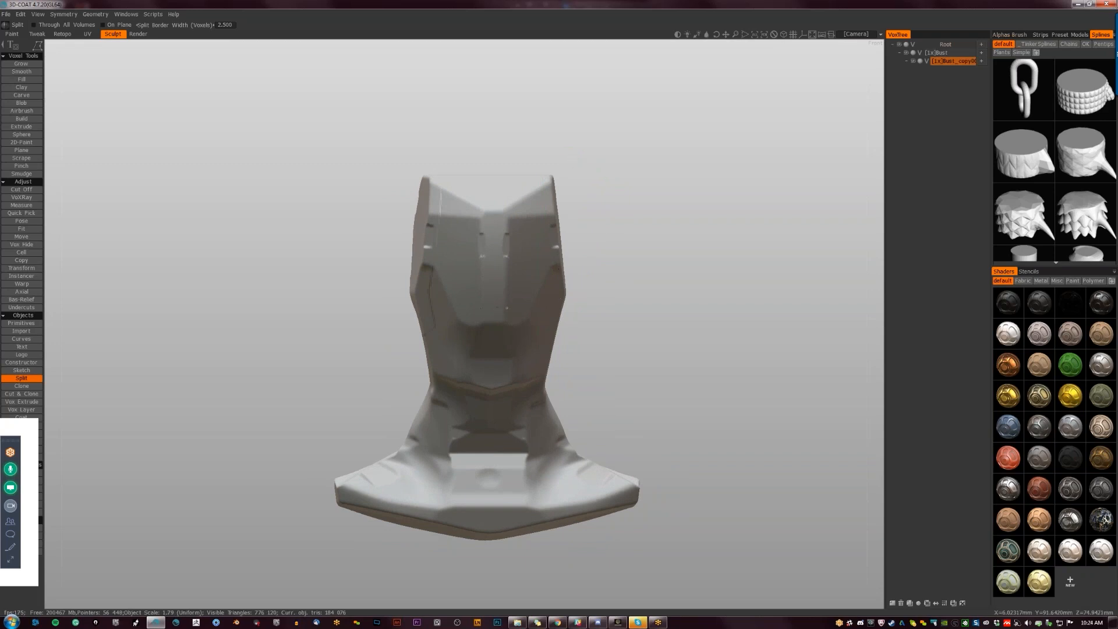
Scale the split-off skull side panel slightly with Transform and assign it a dark shader.
left_click_drag(607, 288, 585, 313, "alt")
key("t")
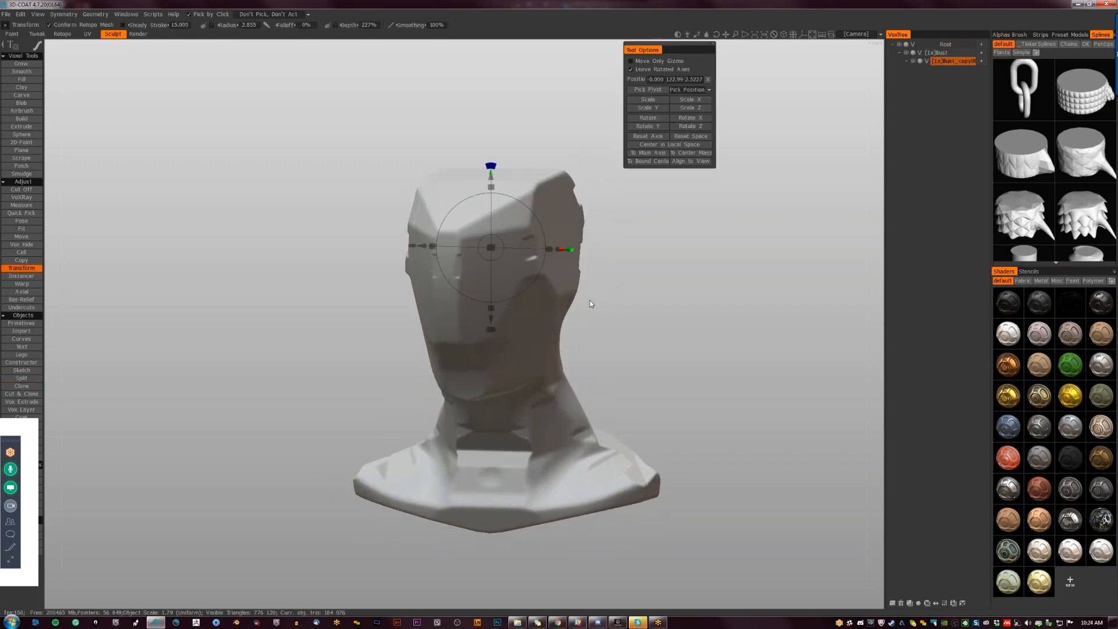
left_click_drag(490, 247, 492, 248)
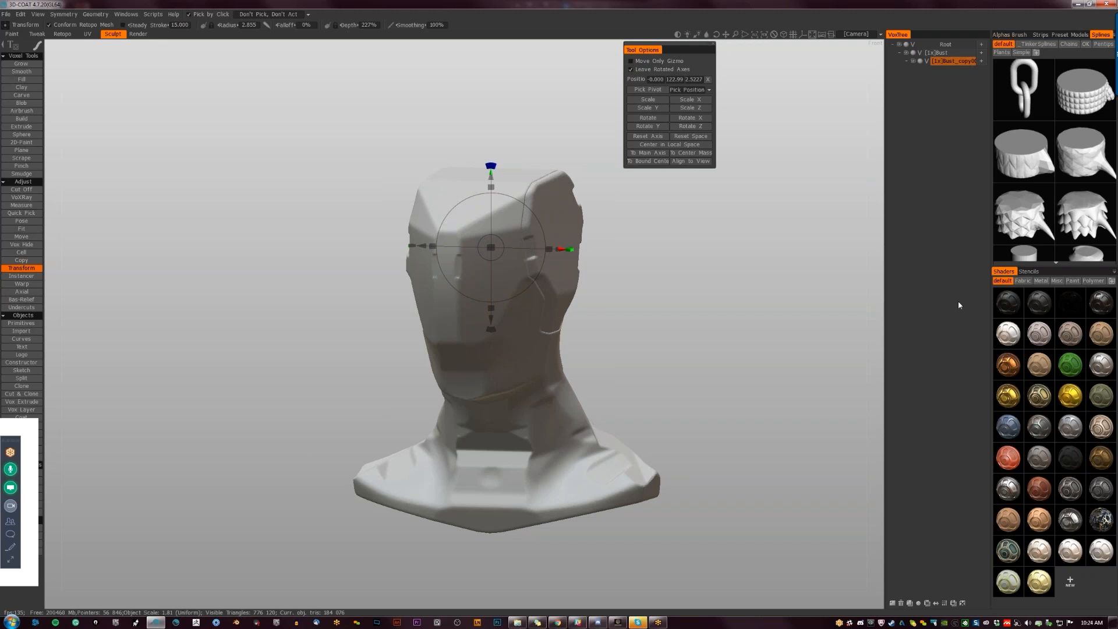
left_click_drag(623, 316, 656, 295, "alt")
Resample the skull side panel volume to a higher polygon count, keeping Split ready.
key("h")
left_click_drag(503, 337, 668, 287, "alt")
key("s")
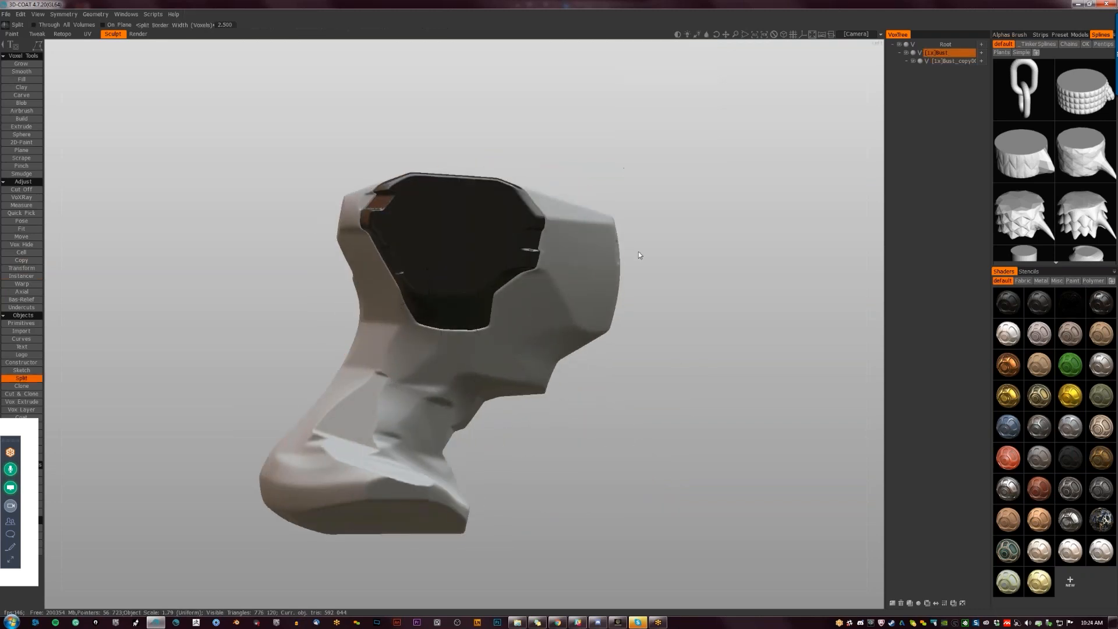
key("h")
key("r")
left_click(526, 332)
type("2 343")
left_click(409, 358)
Try to split off the lower face and jaw along a stepped outline while the side panel volume is selected.
left_click(639, 267)
left_click(515, 316)
left_click(505, 360)
left_click(458, 316)
left_click(443, 319)
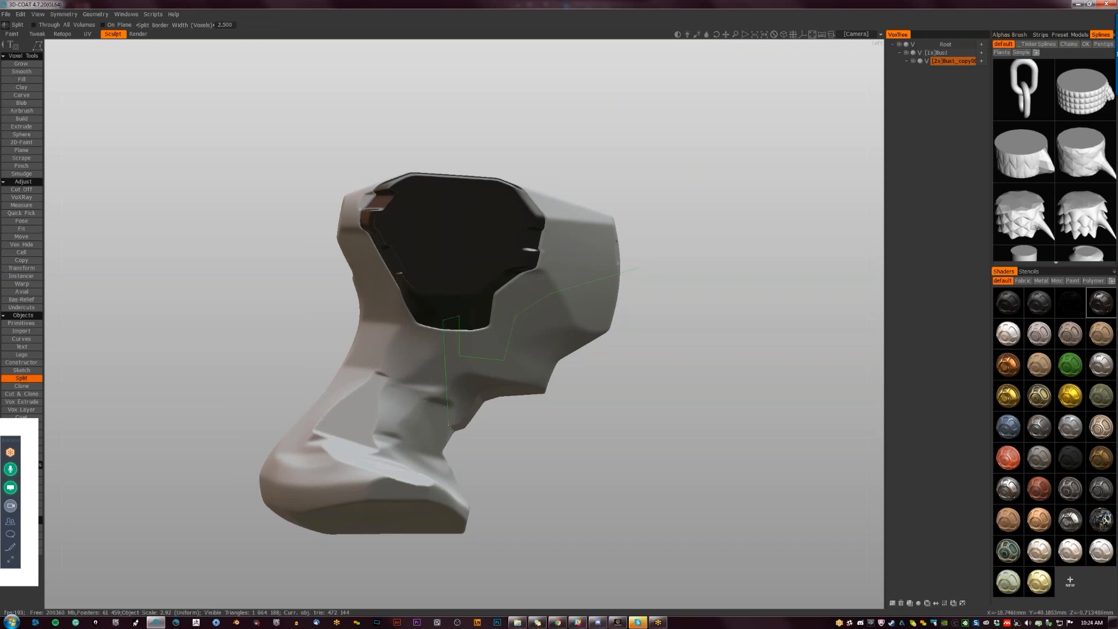
left_click(449, 430)
left_click(485, 456)
left_click(632, 393)
left_click(640, 269)
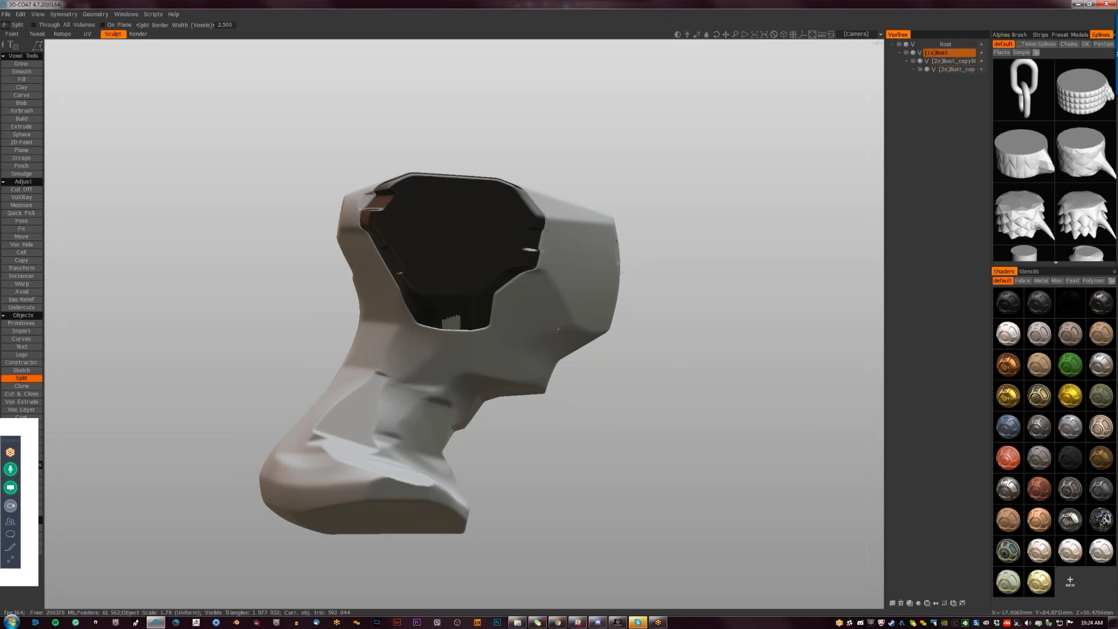
key("ctrl+z")
Select the main bust volume, assign it the first dark shader and resample it to a higher polygon count.
key("h")
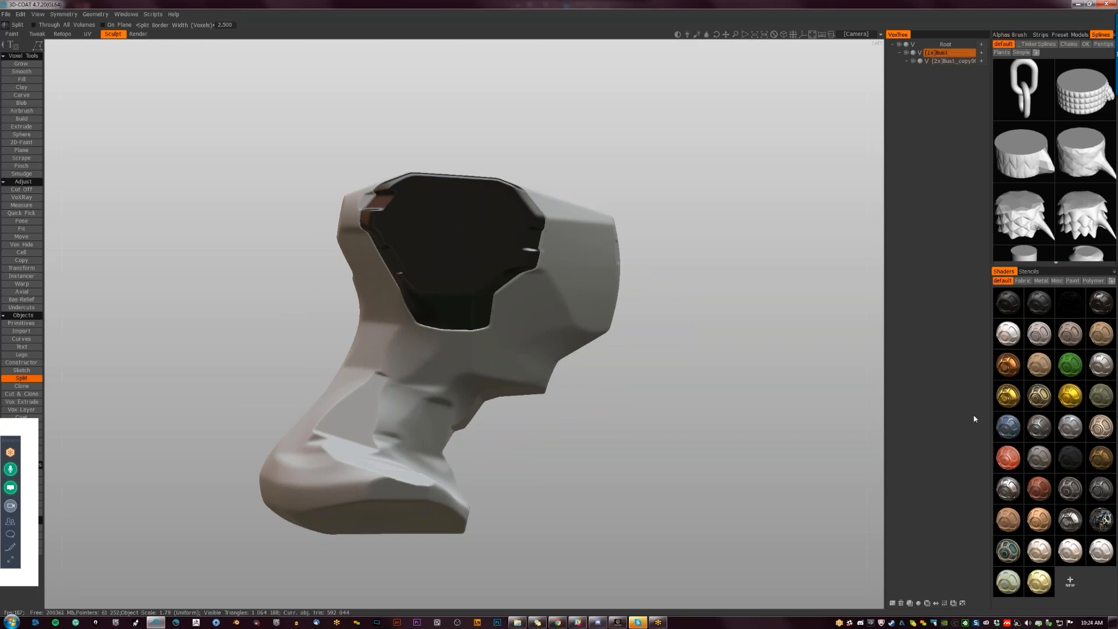
left_click(1069, 457)
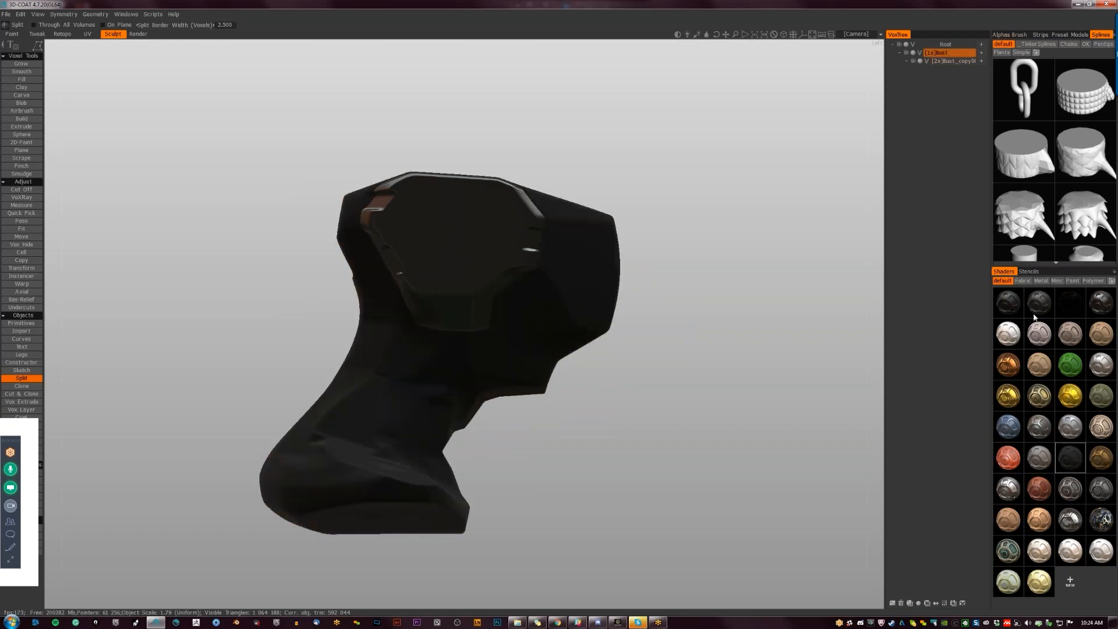
left_click(1014, 306)
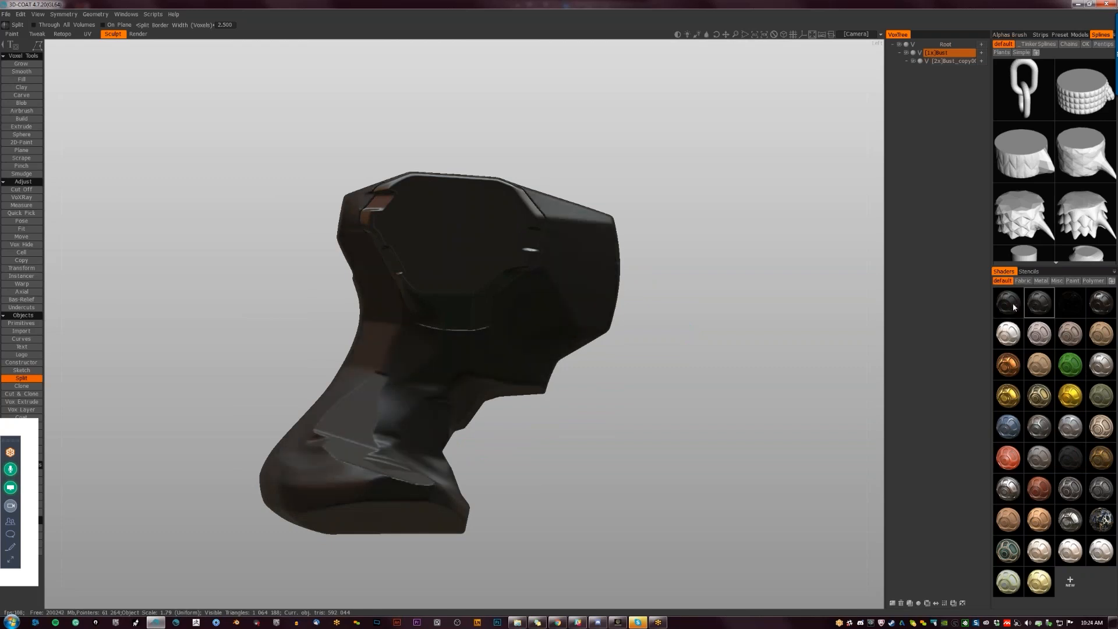
key("ctrl+r")
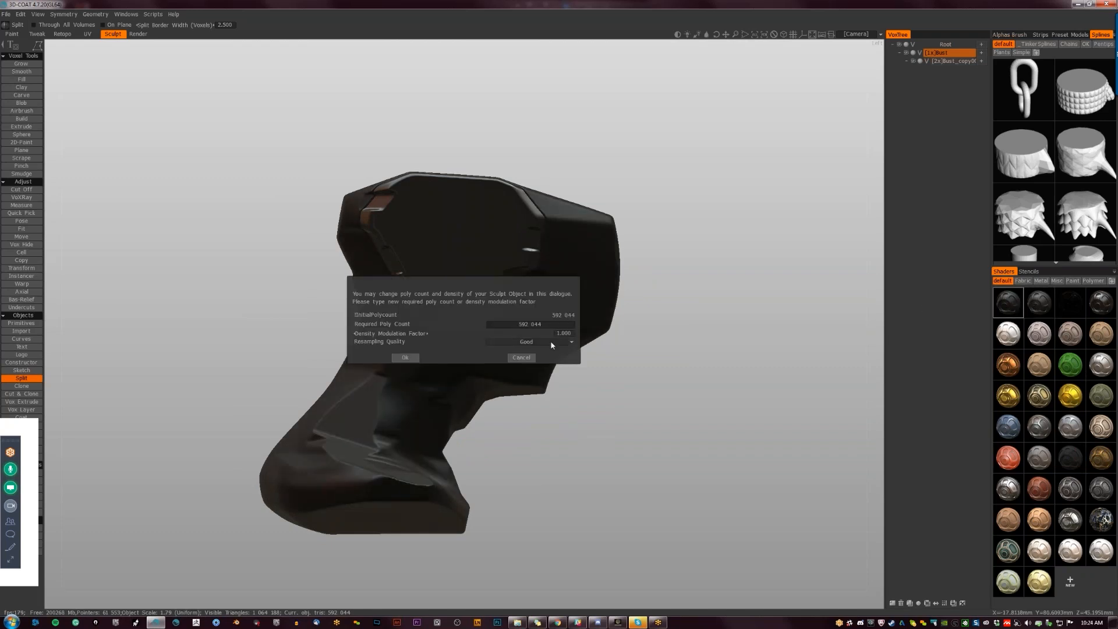
left_click(411, 358)
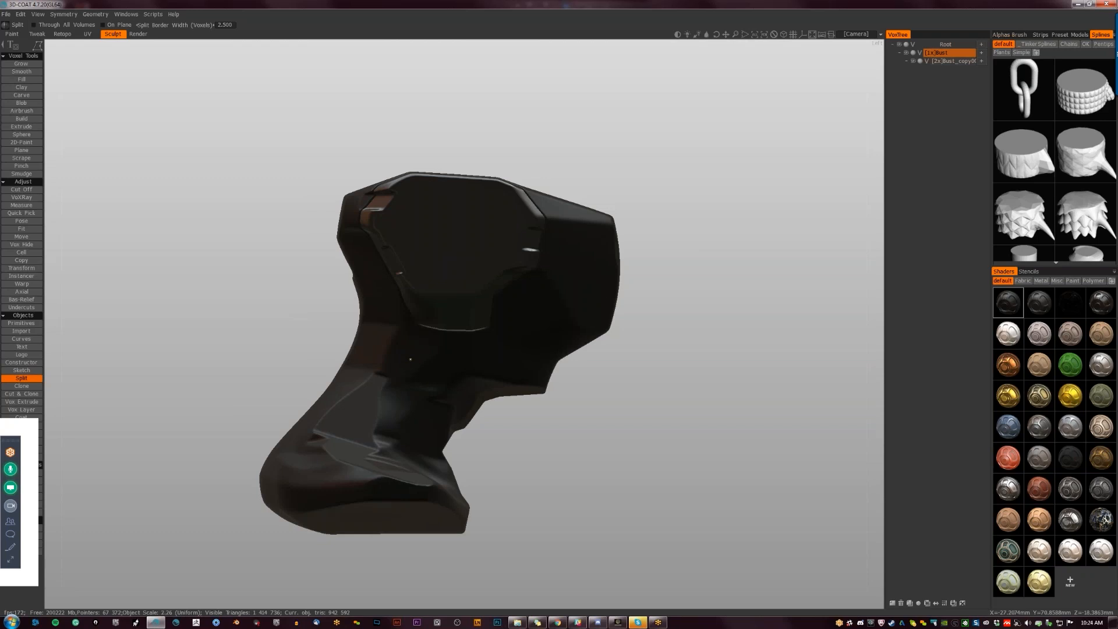
Split the lower face and jaw off the main bust with an angular outline stepping up to the side panel and down under the chin.
left_click(629, 254)
left_click(588, 267)
left_click(570, 326)
left_click(524, 348)
left_click(517, 364)
left_click(476, 360)
left_click(472, 318)
left_click(463, 319)
left_click(463, 368)
left_click(448, 389)
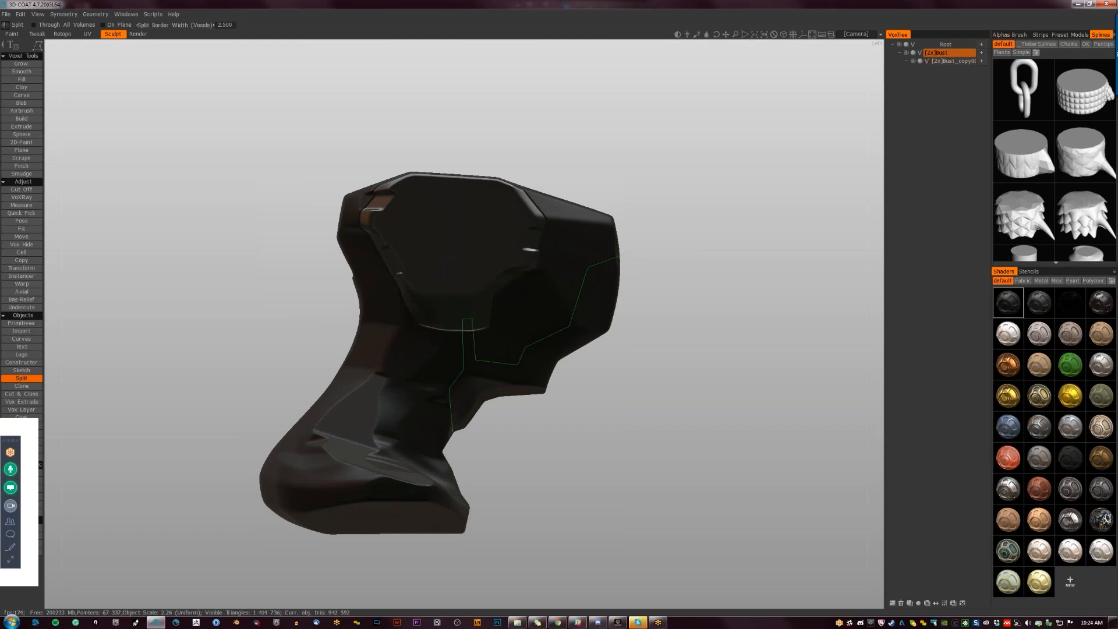
left_click(631, 253)
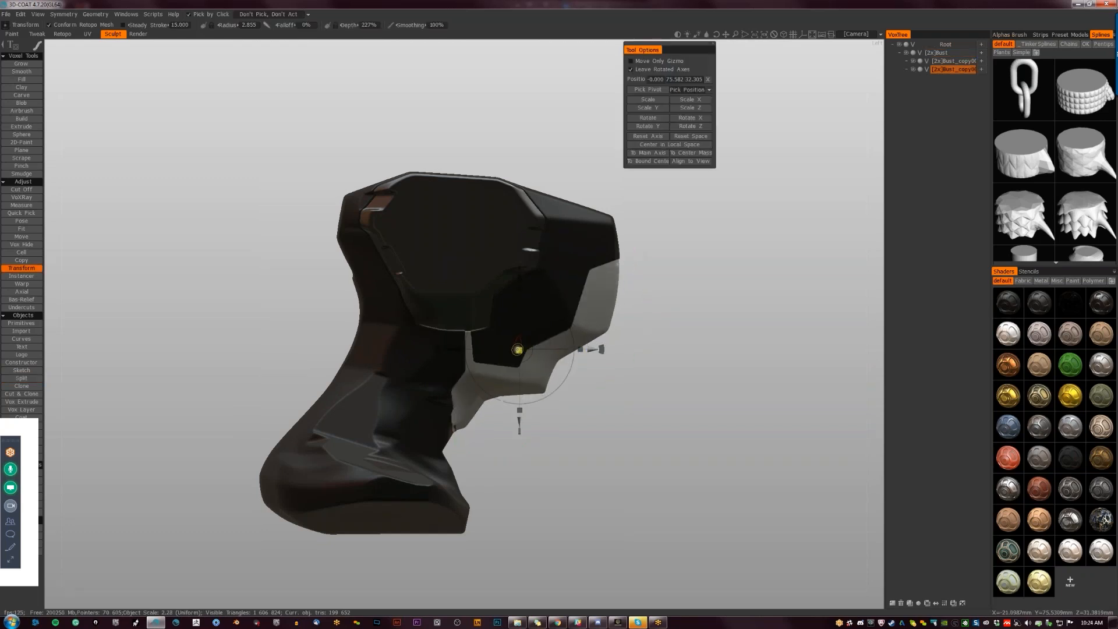
Scale the lower face and jaw piece slightly with Transform and assign it a dark metallic shader.
left_click_drag(517, 350, 523, 353)
left_click_drag(581, 417, 496, 416)
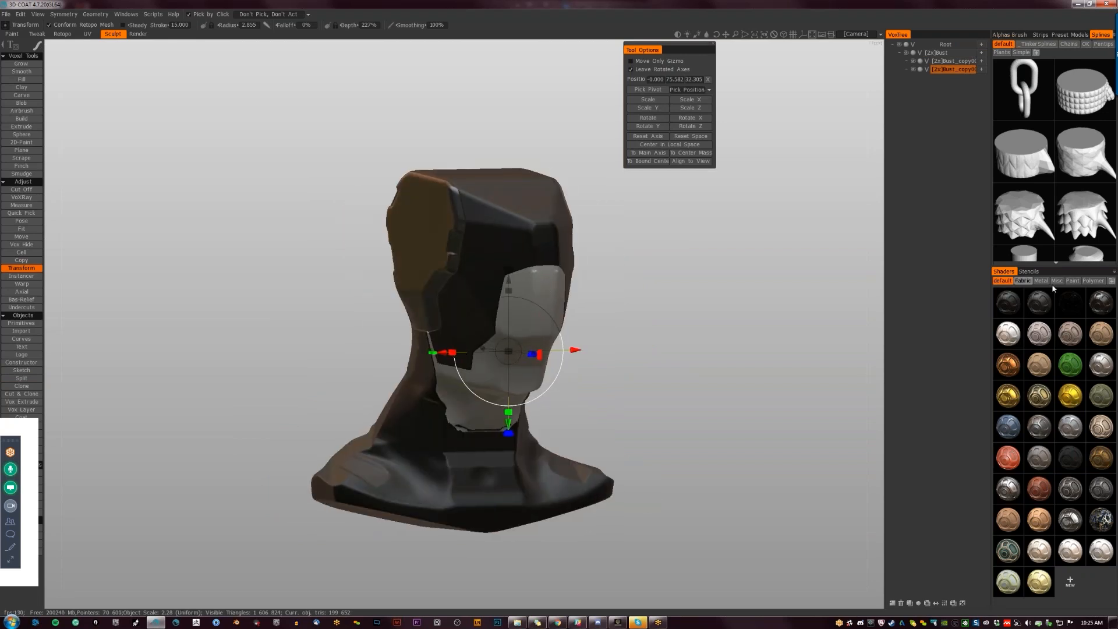
left_click(1092, 303)
left_click_drag(608, 351, 477, 208)
Try to cut a V-shaped notch out of the top of the main head volume with Cut Off in front view.
key("h")
left_click_drag(605, 247, 624, 252, "shift")
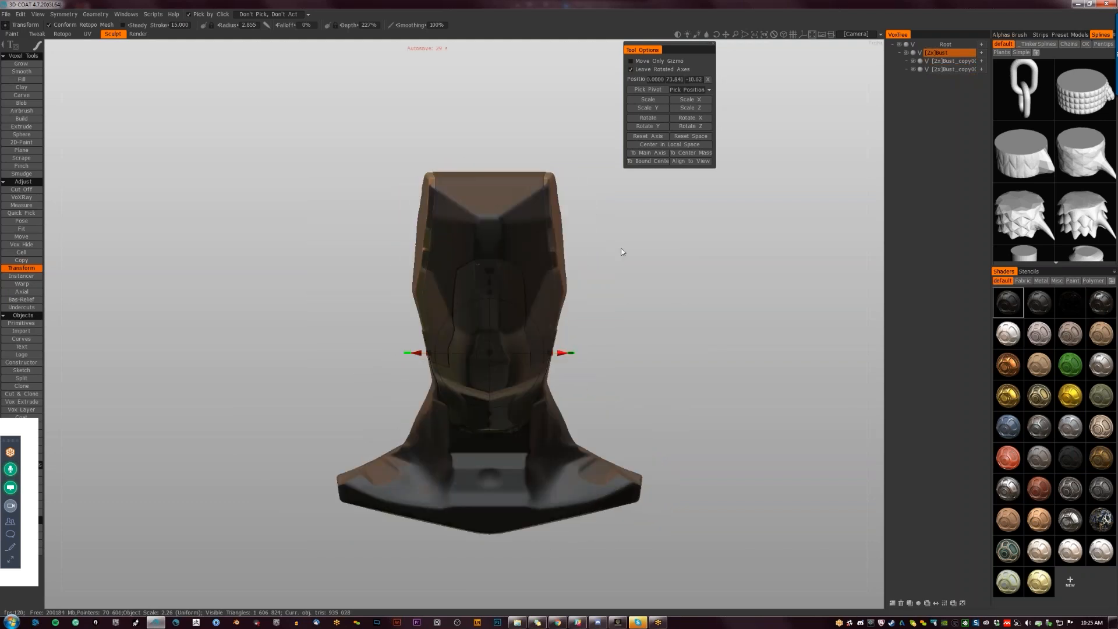
left_click_drag(432, 143, 446, 156)
key("k")
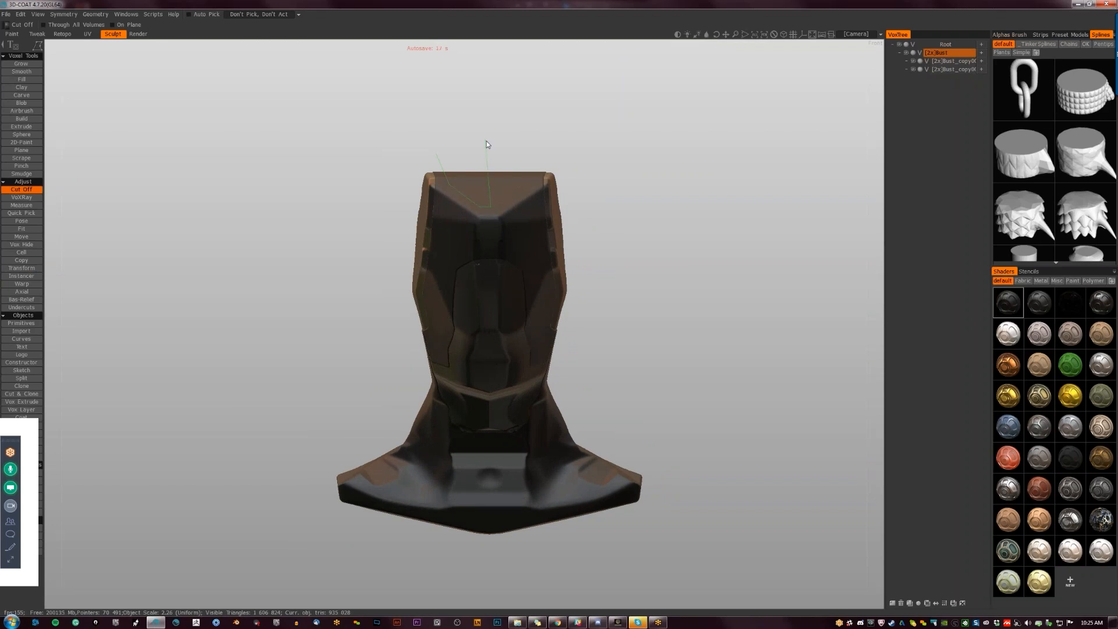
left_click(436, 153)
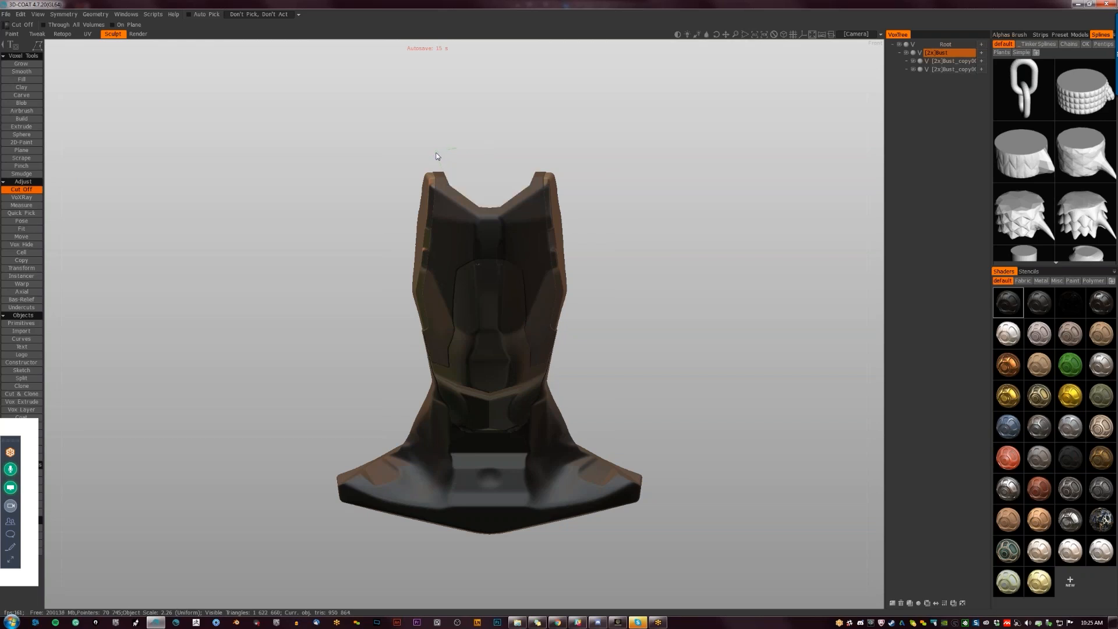
left_click_drag(475, 178, 475, 178, "alt")
key("ctrl+z")
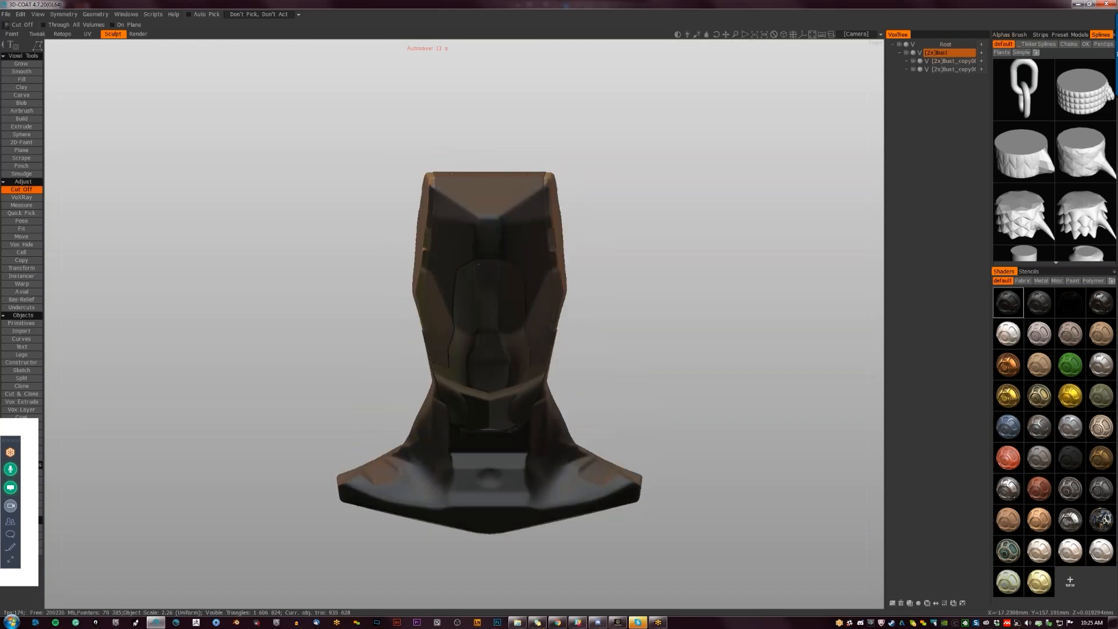
Split the V-shaped crown piece off the top of the head and assign it the dark metallic shader.
key("s")
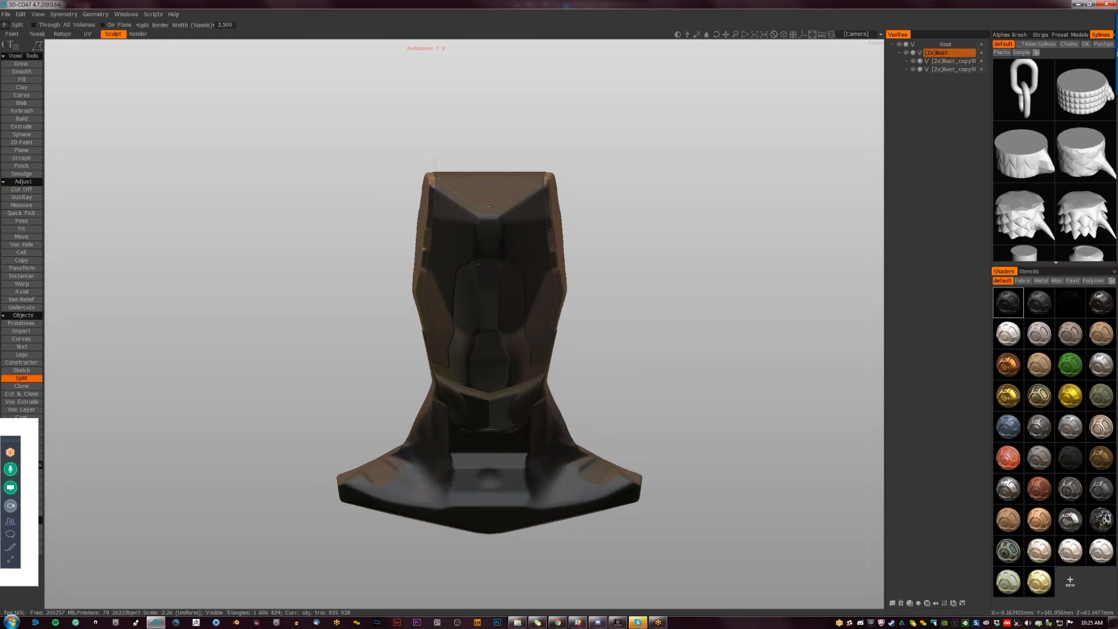
left_click(491, 207)
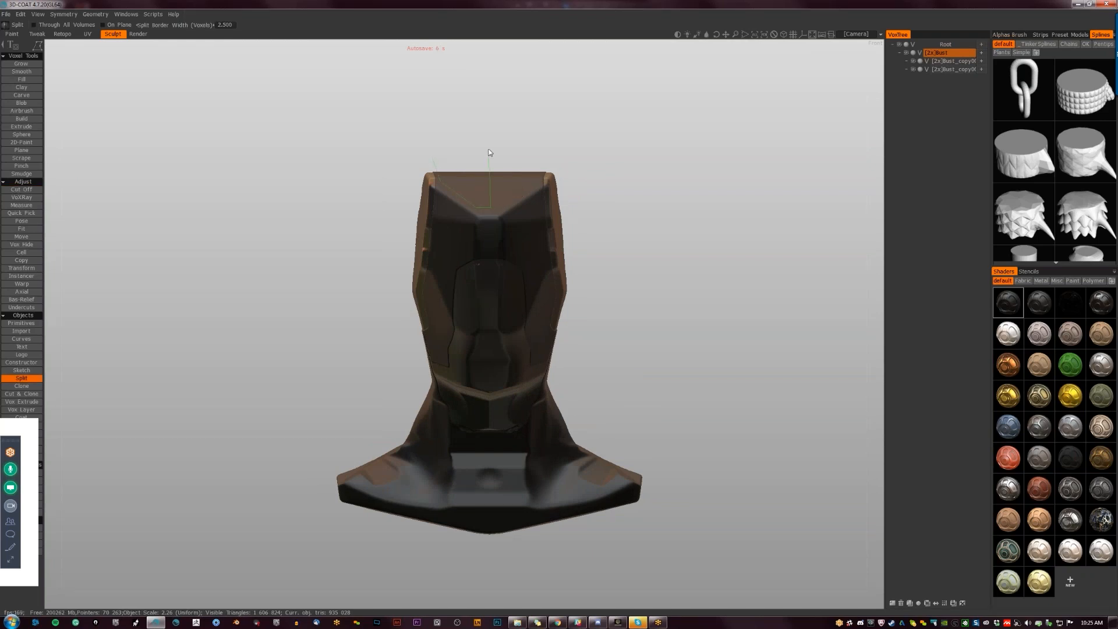
left_click(433, 155)
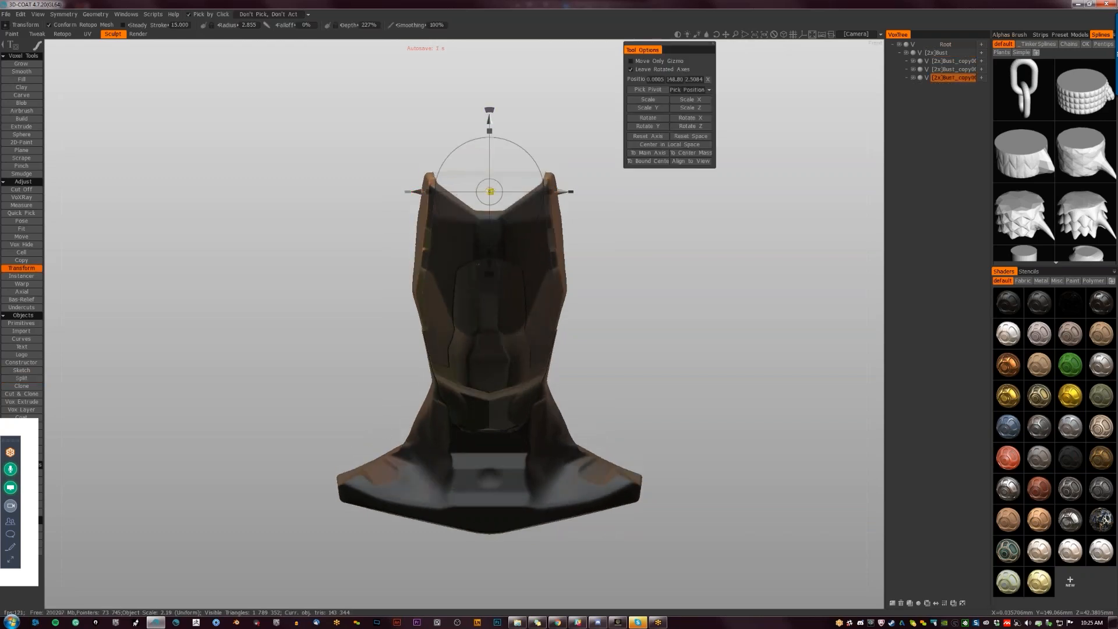
left_click_drag(495, 294, 603, 391, "alt")
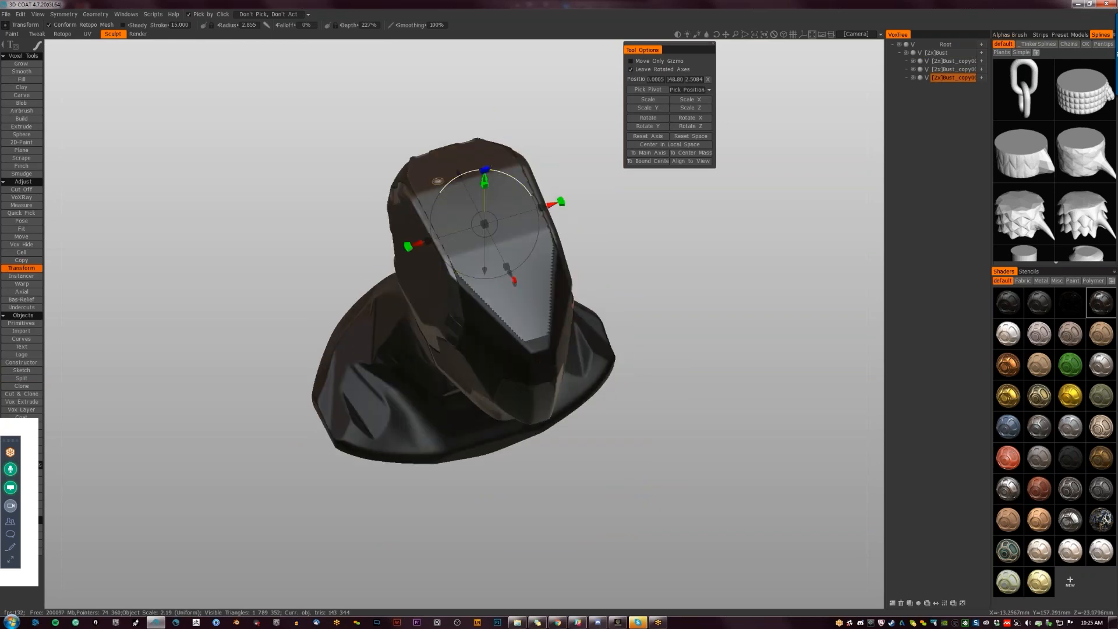
Resample the crown piece with a density modulation factor of 1.656 and Good resampling quality.
key("ctrl+r")
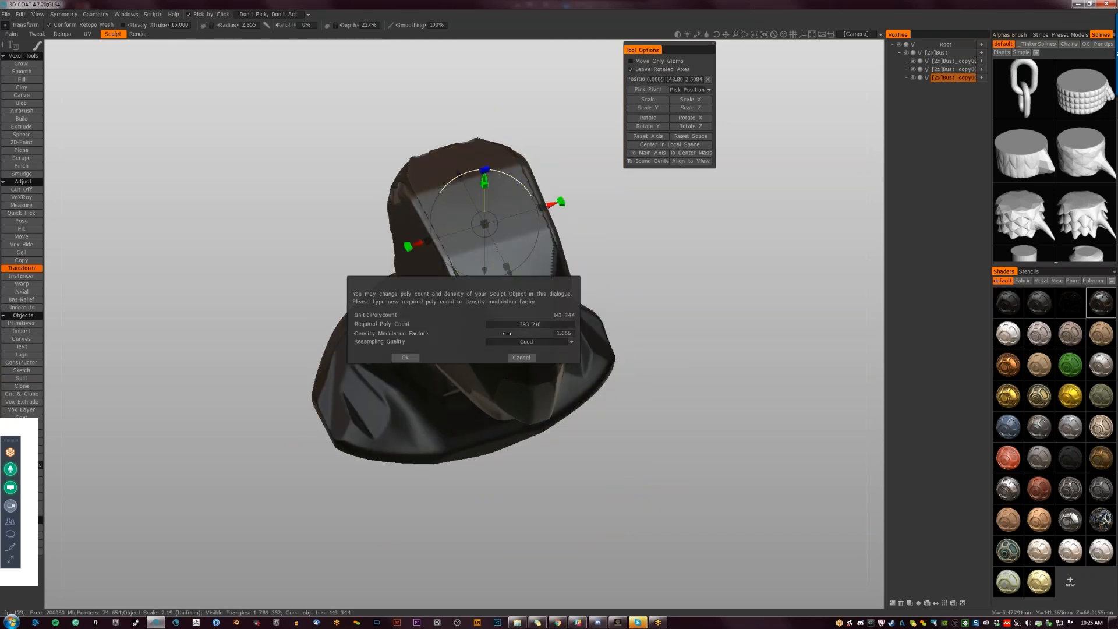
left_click(403, 358)
left_click_drag(609, 297, 652, 291, "alt")
Split the shoulders and collar off the main bust in side view along an angular line from the nape down to the chest.
key("h")
key("s")
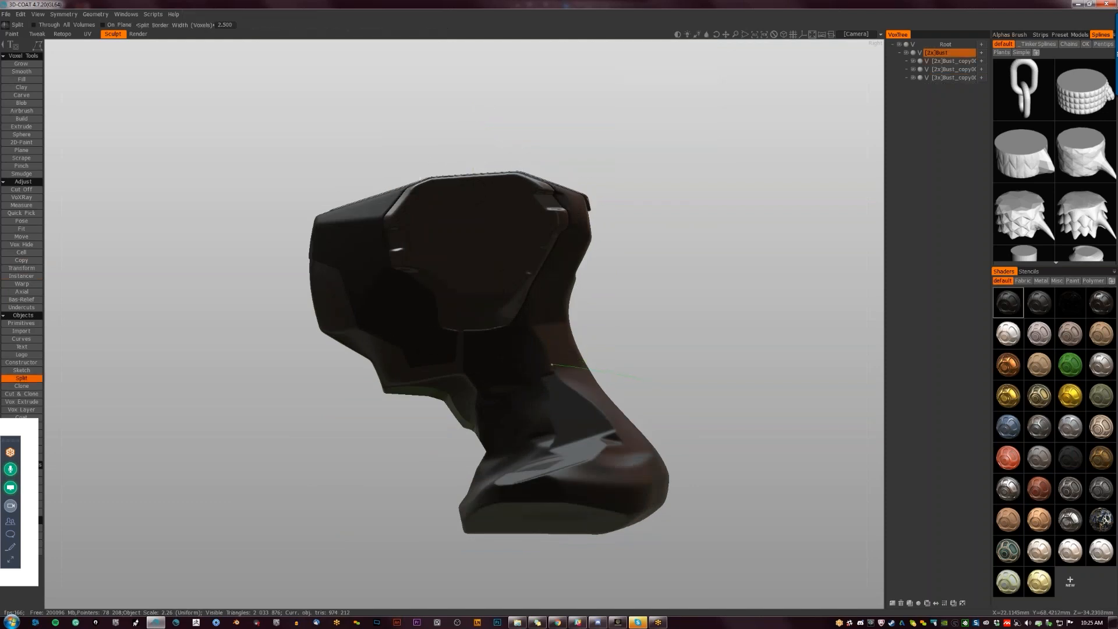
left_click(535, 374)
left_click(539, 405)
left_click(476, 494)
left_click(450, 515)
left_click(451, 550)
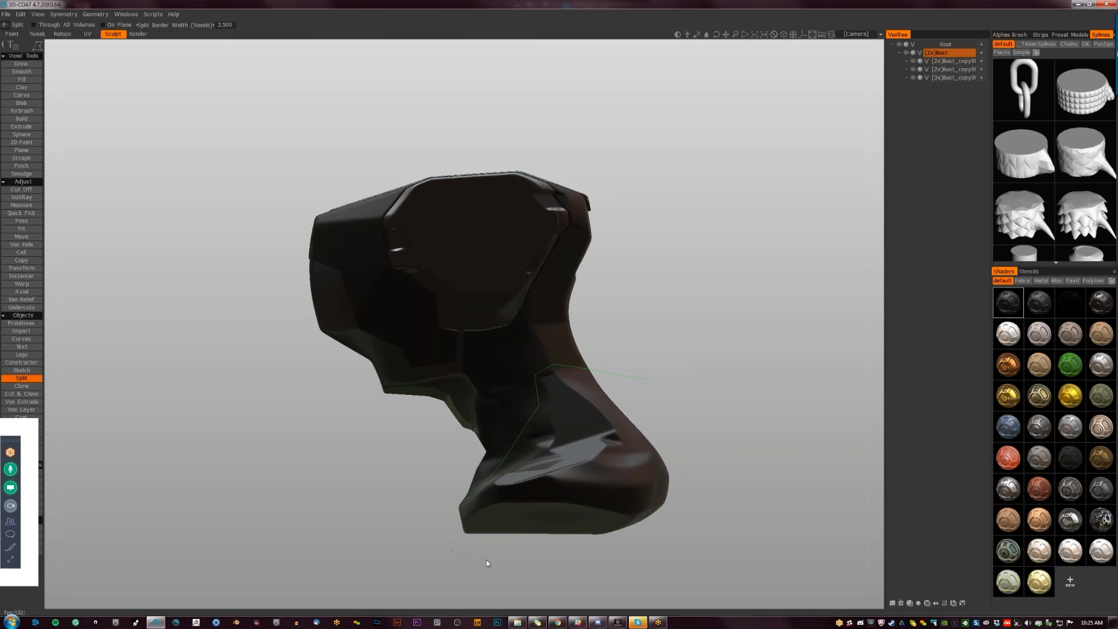
left_click(649, 381)
Make the split-off shoulder and collar piece slightly larger with Transform.
key("h")
key("t")
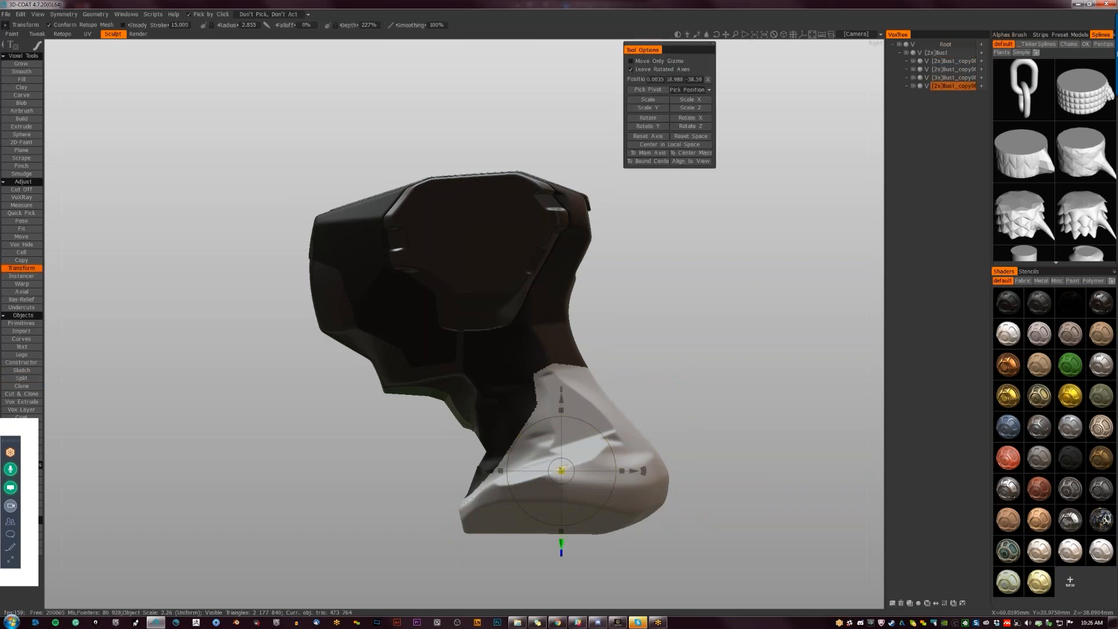
left_click_drag(561, 471, 567, 468)
left_click_drag(657, 343, 640, 388)
Split the outer shoulder sections off the collar symmetrically and scale them up slightly.
left_click(22, 378)
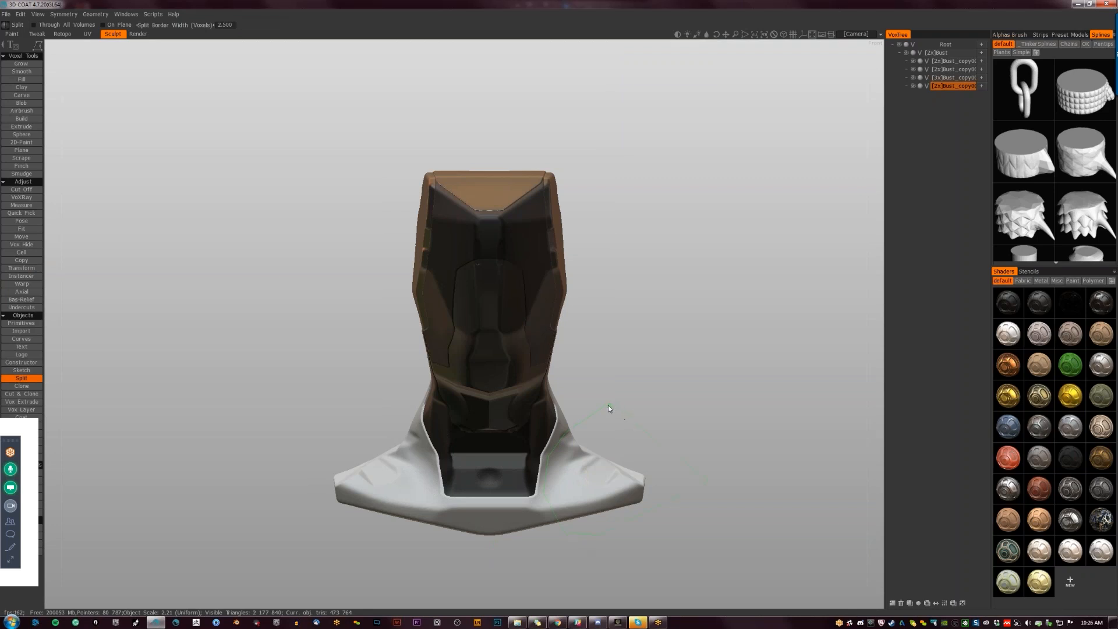
key("Return")
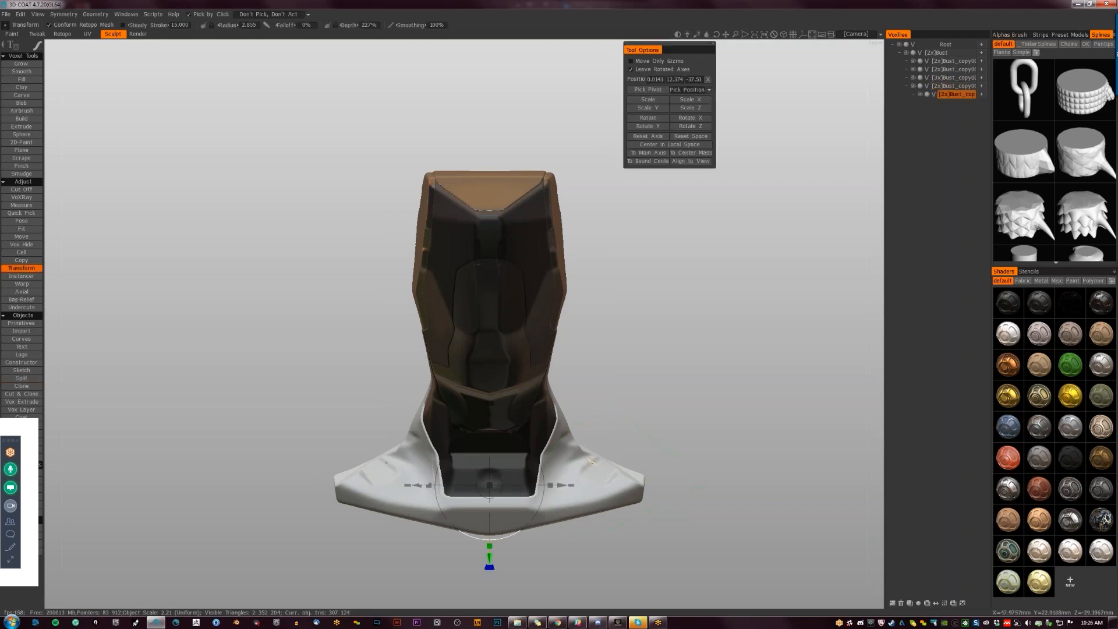
left_click_drag(488, 484, 489, 485)
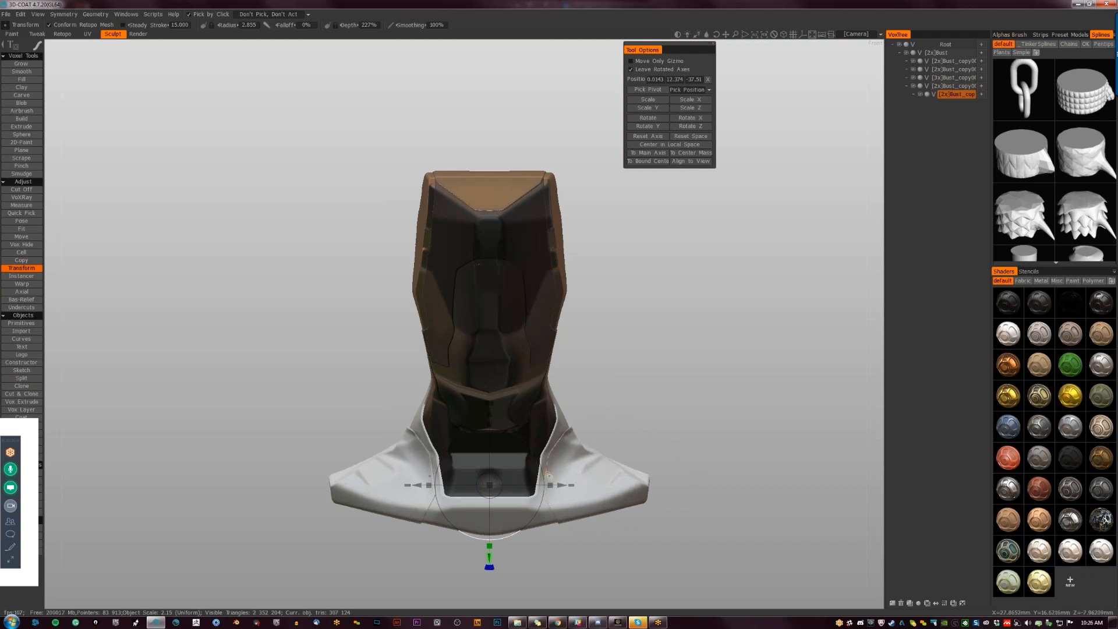
Assign the second dark shader to the outer shoulder pieces.
left_click(1093, 307)
left_click(1039, 308)
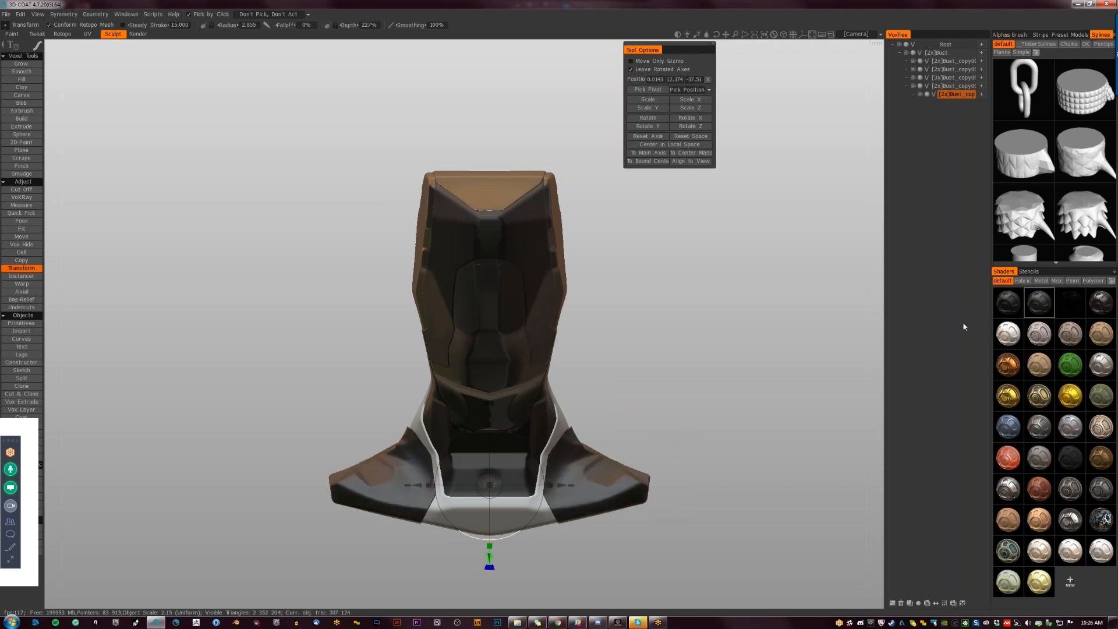
left_click_drag(661, 372, 628, 381)
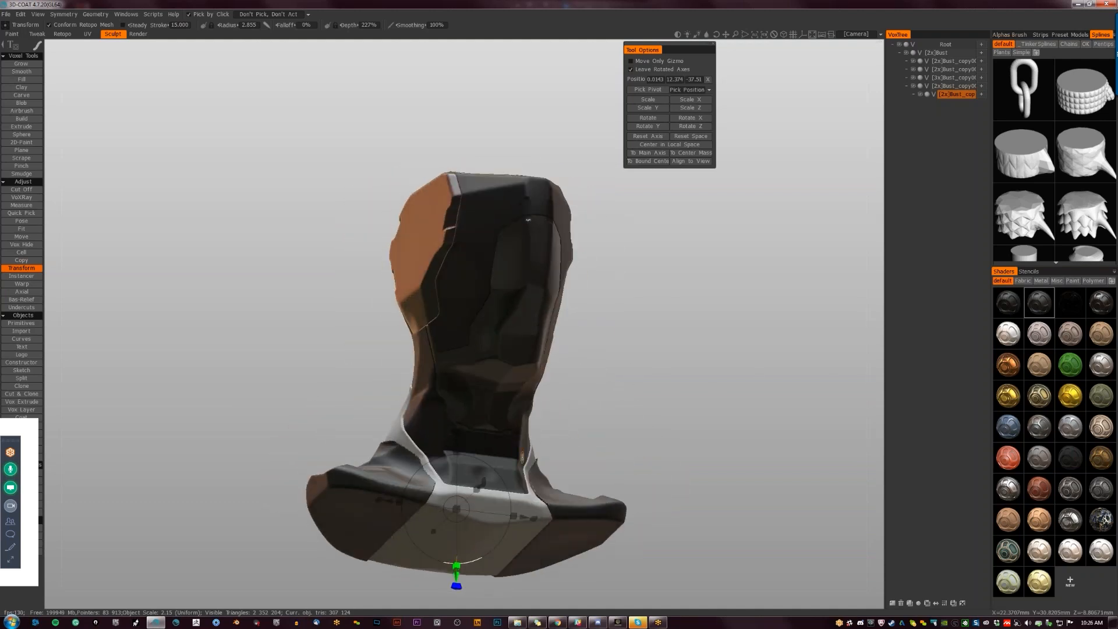
key("k")
mouse_move(529, 478)
left_mouse_down()
mouse_move(541, 439)
mouse_move(473, 449)
mouse_move(501, 467)
left_mouse_up()
key("KP_2")
key("ctrl+z")
Resample the outer shoulder pieces to a required poly count of 564 928, and then resample them once more to a higher density.
left_click_drag(636, 473, 620, 466, "alt")
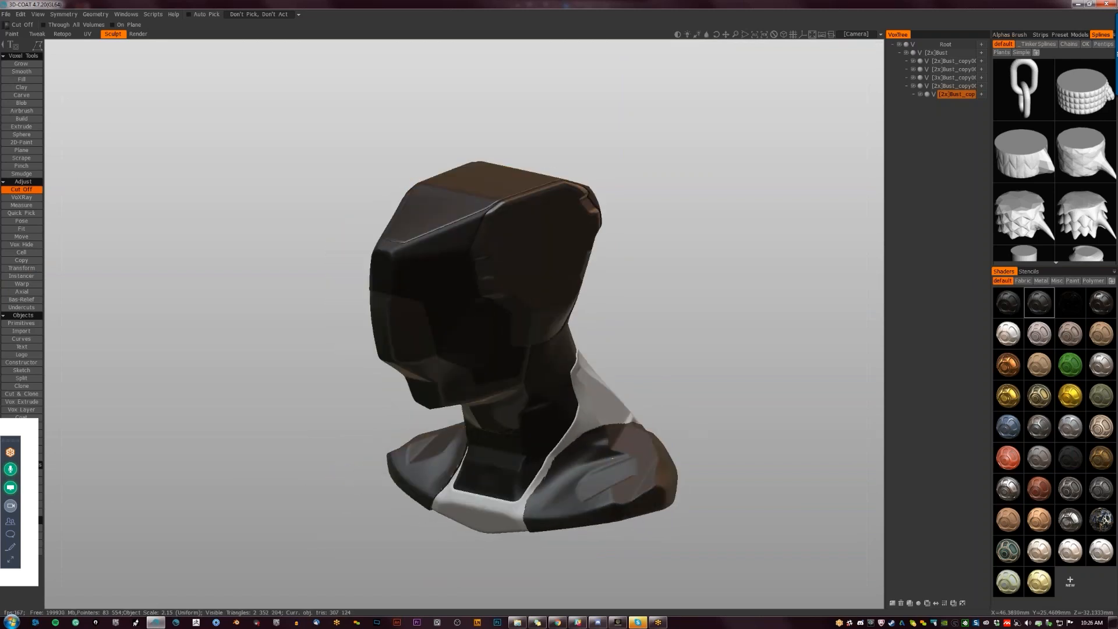
key("ctrl+r")
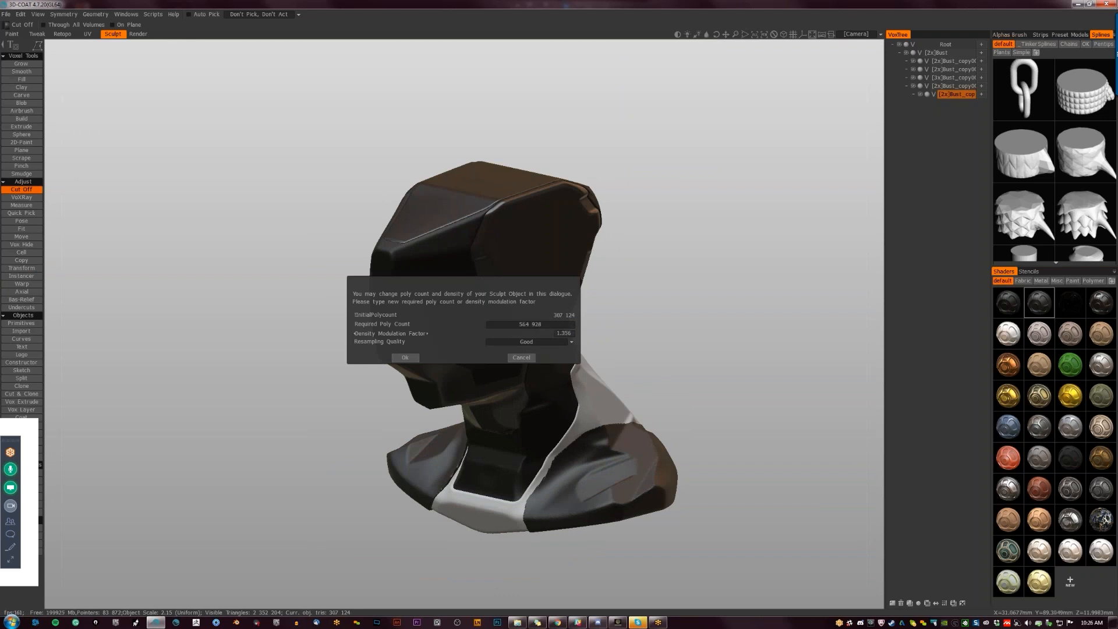
left_click(408, 358)
left_click_drag(641, 375, 680, 382, "alt")
key("ctrl+r")
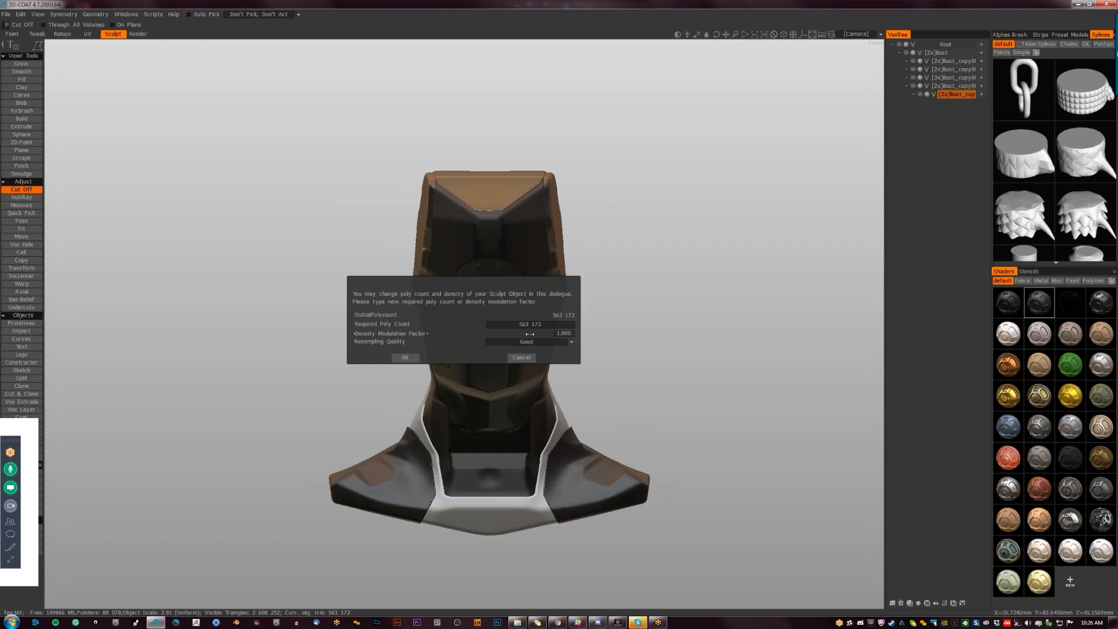
left_click(408, 359)
Trim the outer edge of the side head panels in front view with Cut Off.
left_click_drag(644, 388, 644, 416, "alt")
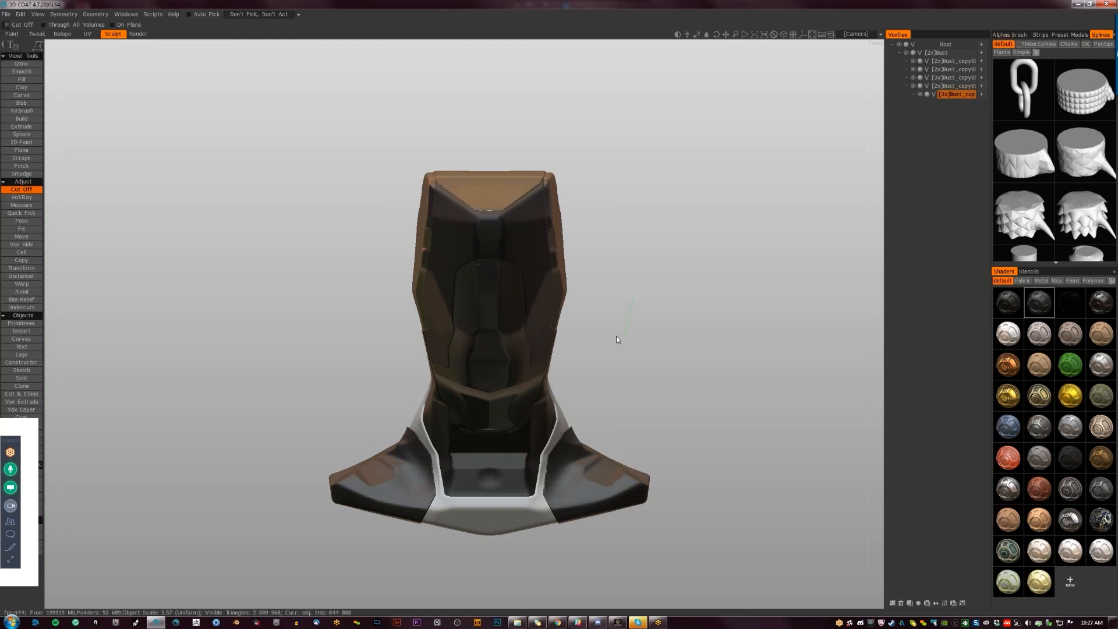
left_click_drag(515, 210, 544, 232, "alt")
key("h")
key("KP_2")
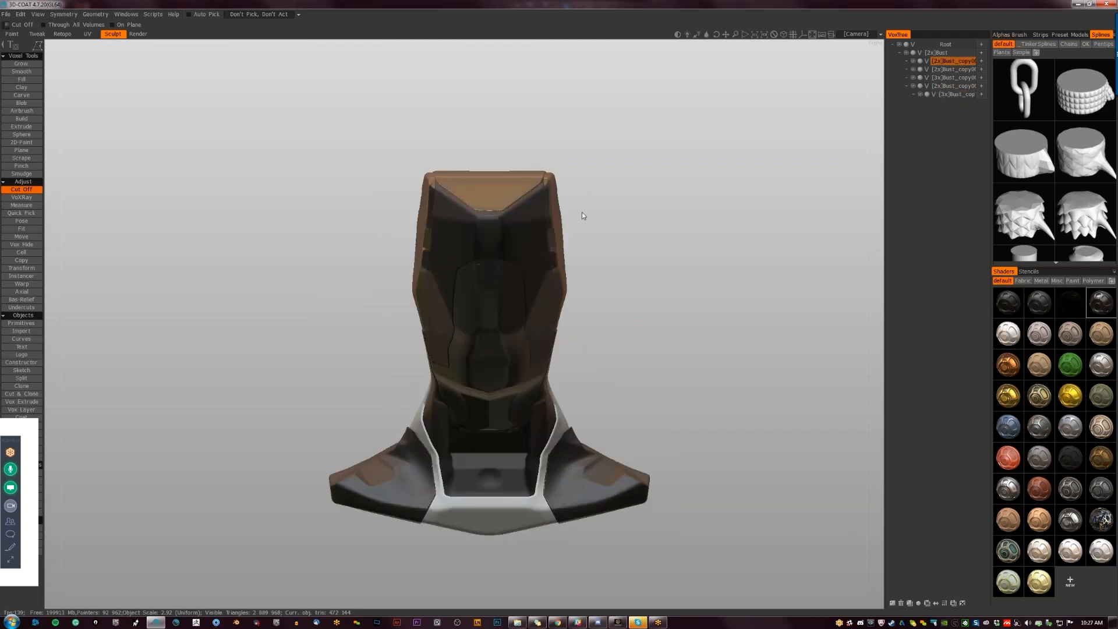
left_click(560, 217)
left_click(561, 257)
left_click(574, 261)
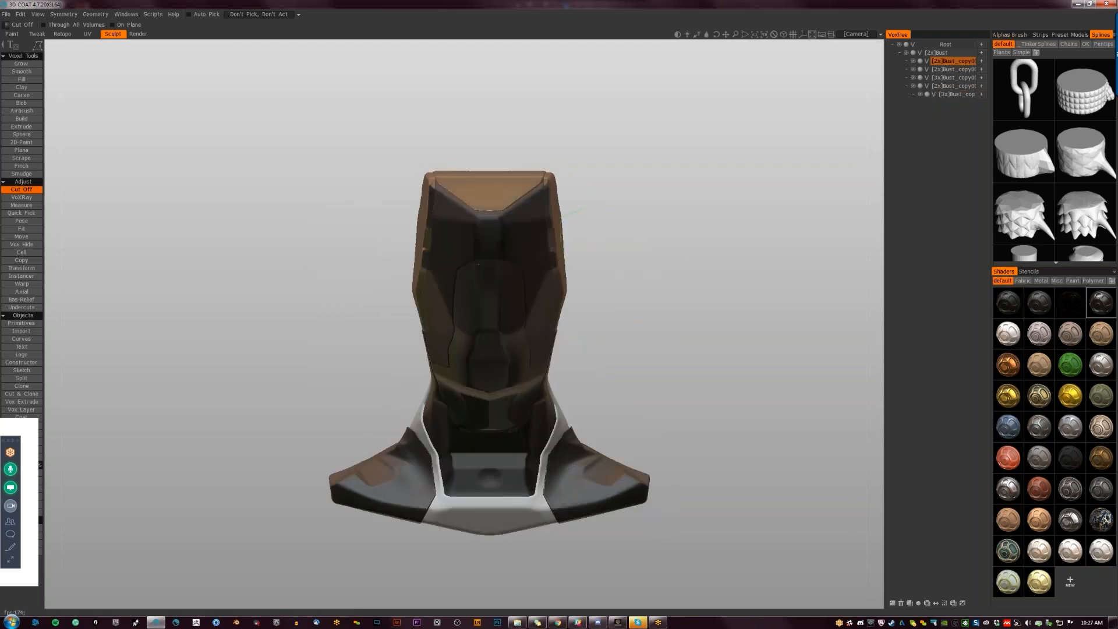
double_click(592, 236)
Split a narrow strip off the side head panel along its upper front edge in side view and select it for Transform.
mouse_move(593, 236)
left_mouse_down("alt")
mouse_move(541, 265)
mouse_move(446, 264)
mouse_move(464, 211)
mouse_move(504, 183)
mouse_move(575, 219)
mouse_move(707, 253)
mouse_move(781, 291)
mouse_move(649, 263)
mouse_move(368, 264)
left_mouse_up("alt")
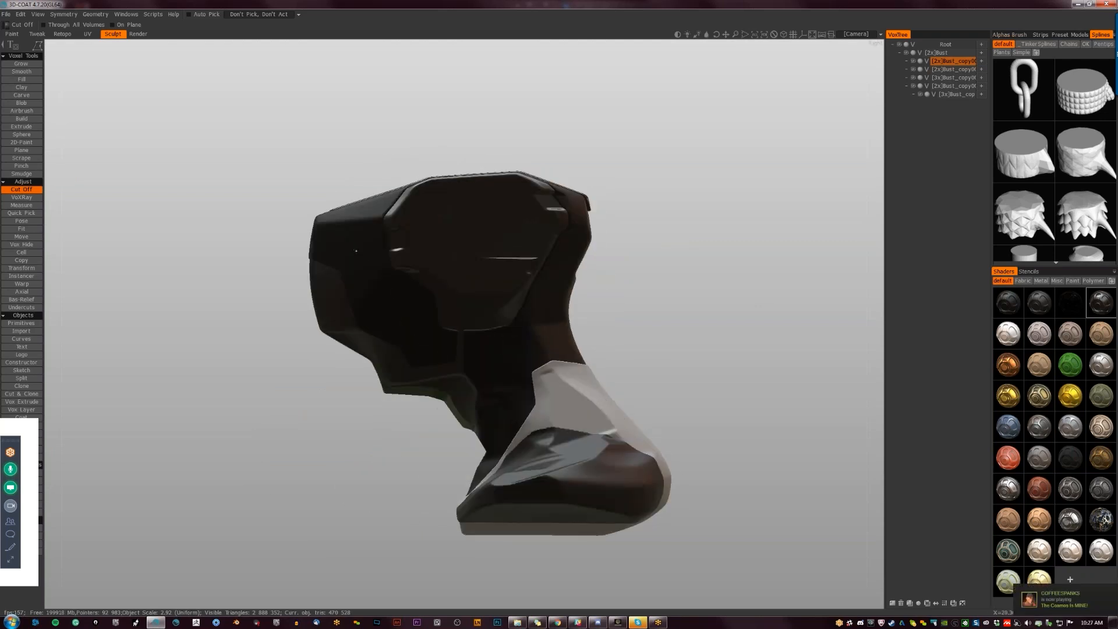
left_click(21, 378)
mouse_move(362, 221)
left_mouse_down()
mouse_move(394, 220)
mouse_move(479, 181)
mouse_move(393, 150)
mouse_move(363, 224)
left_mouse_up()
key("h")
key("t")
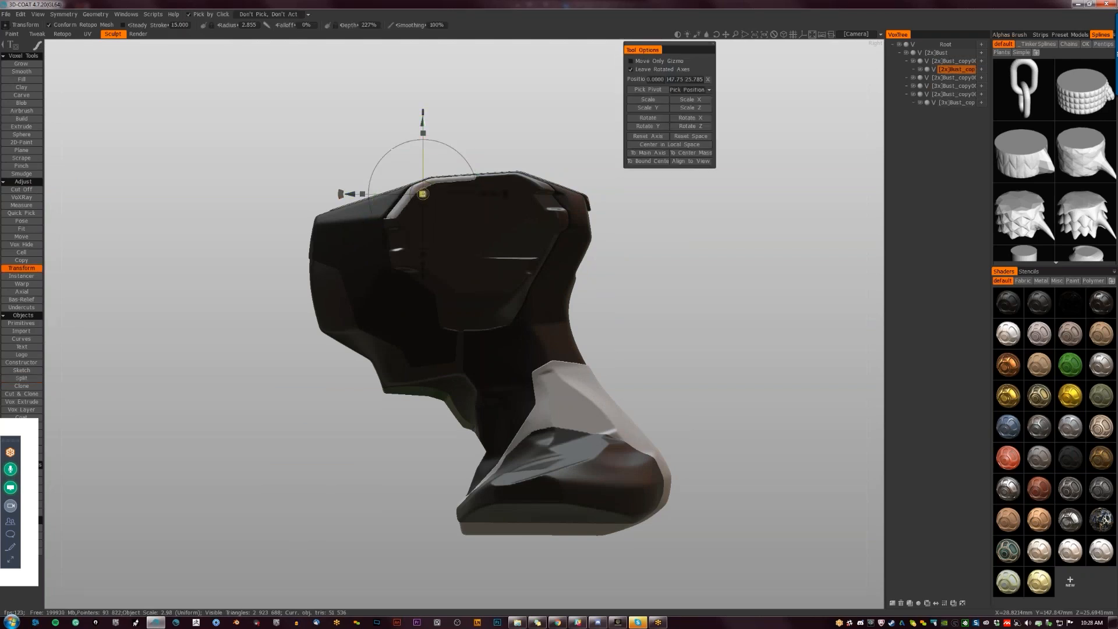
Split an angular strip off the side head panel along its lower front edge, viewed from the opposite side.
mouse_move(643, 326)
left_mouse_down()
mouse_move(711, 354)
mouse_move(749, 329)
mouse_move(701, 333)
mouse_move(744, 308)
mouse_move(686, 345)
mouse_move(641, 306)
left_mouse_up()
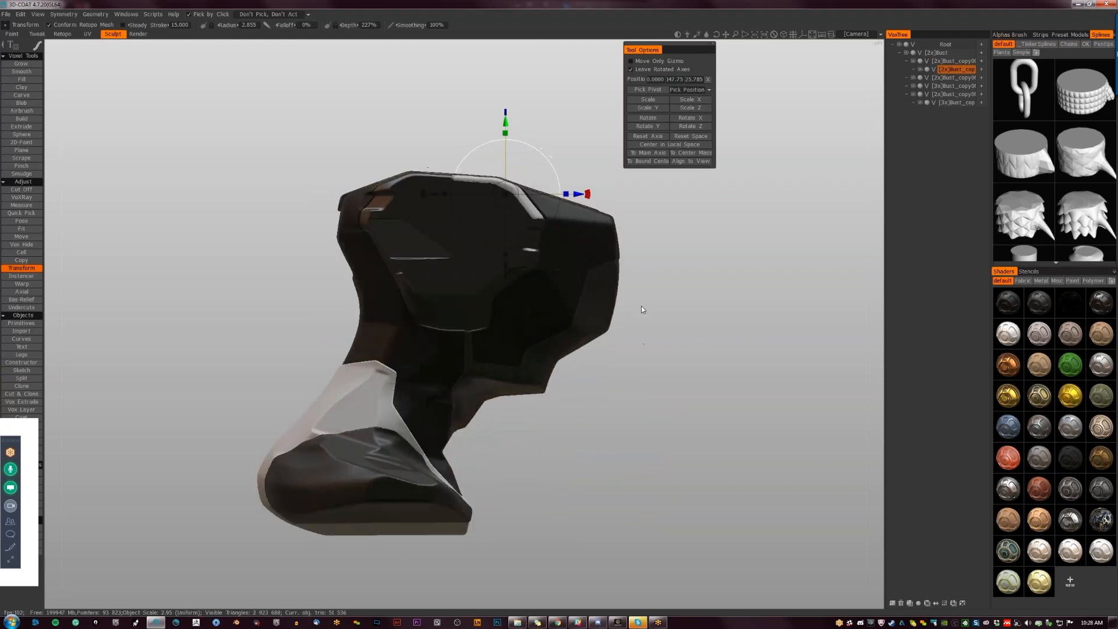
key("h")
key("s")
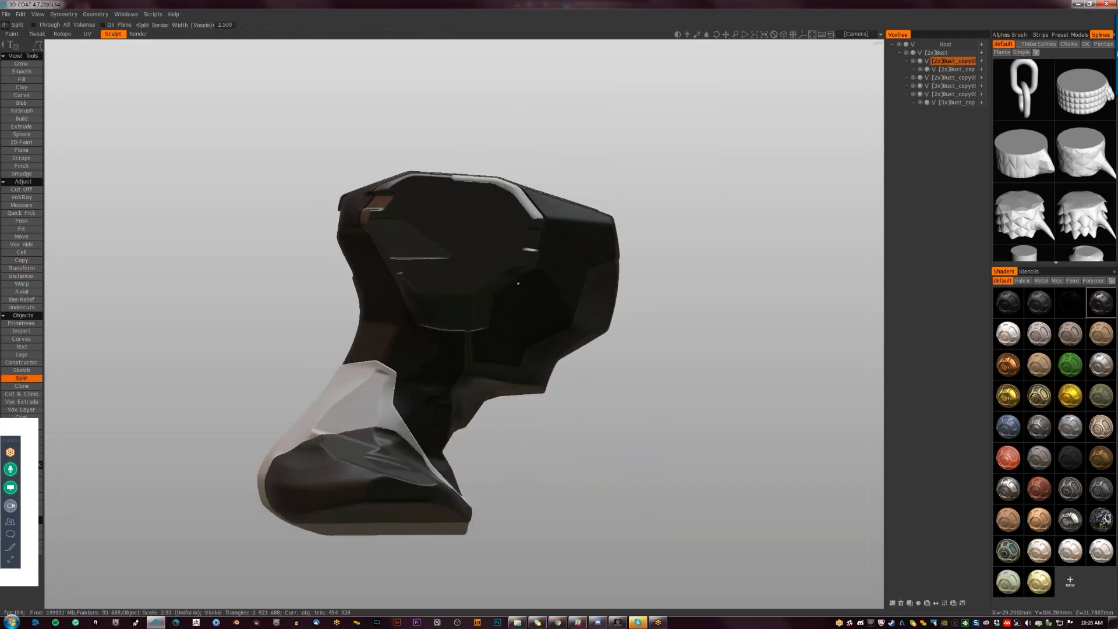
left_click(487, 292)
left_click(485, 317)
left_click(512, 323)
left_click(524, 278)
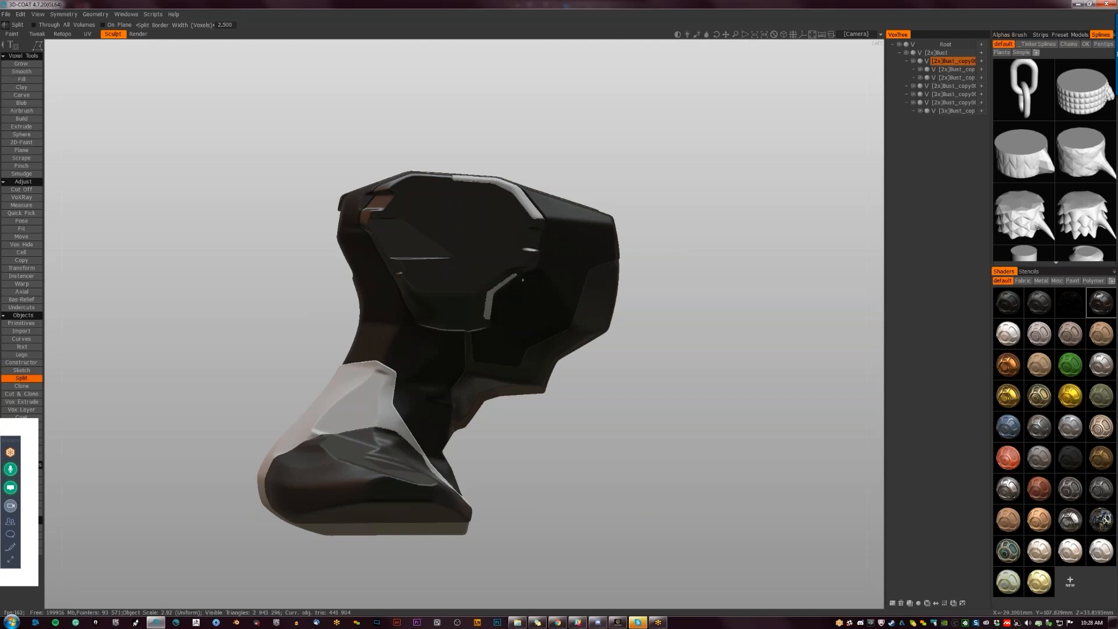
scroll(512, 295, "up", 1)
scroll(552, 321, "up", 3)
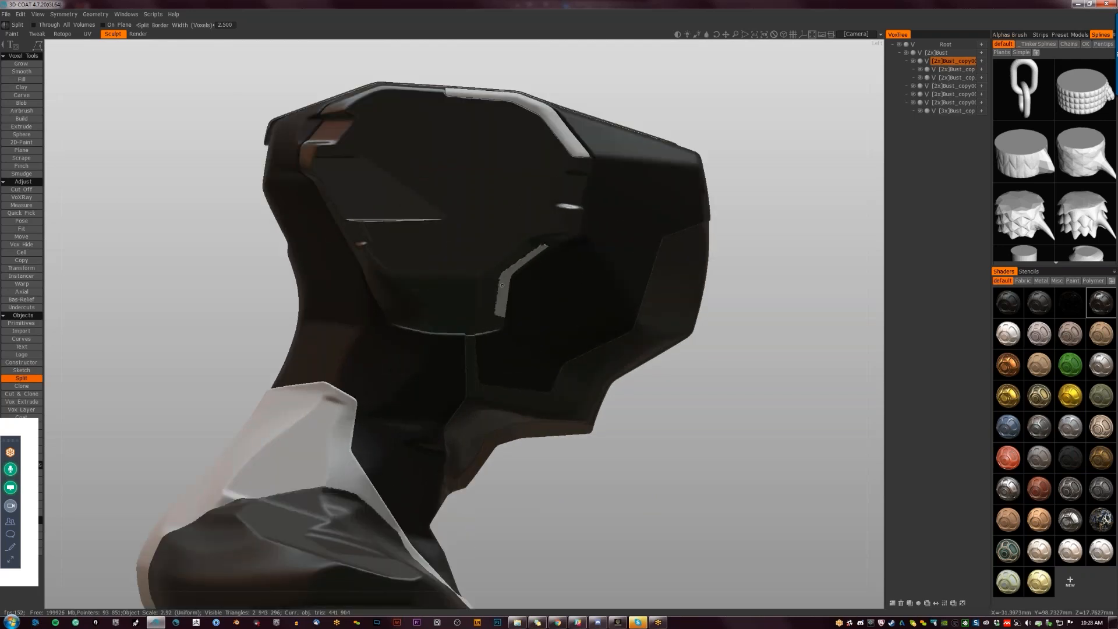
Rescale the lower front strip of the side panel slightly with Transform, undoing the excessive adjustment.
key("t")
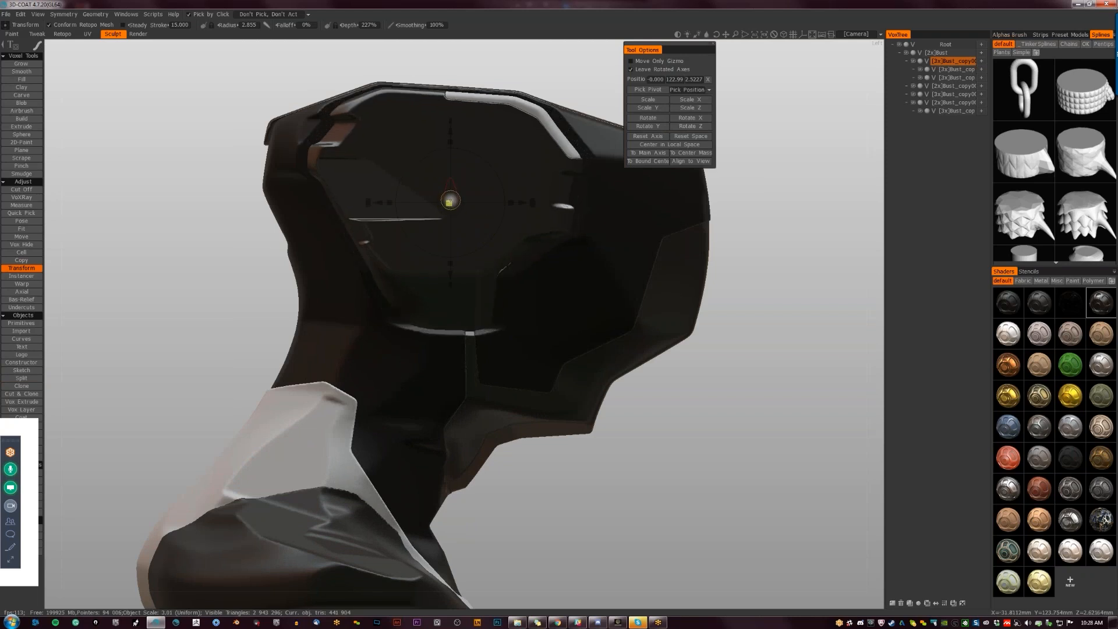
left_click(498, 266)
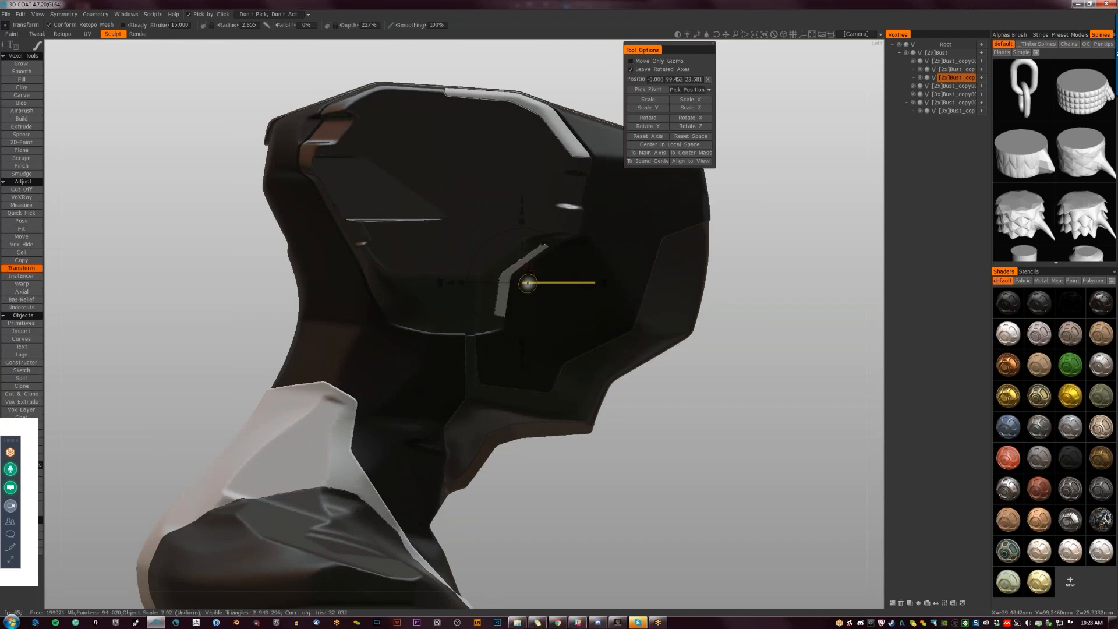
left_click_drag(520, 282, 521, 282)
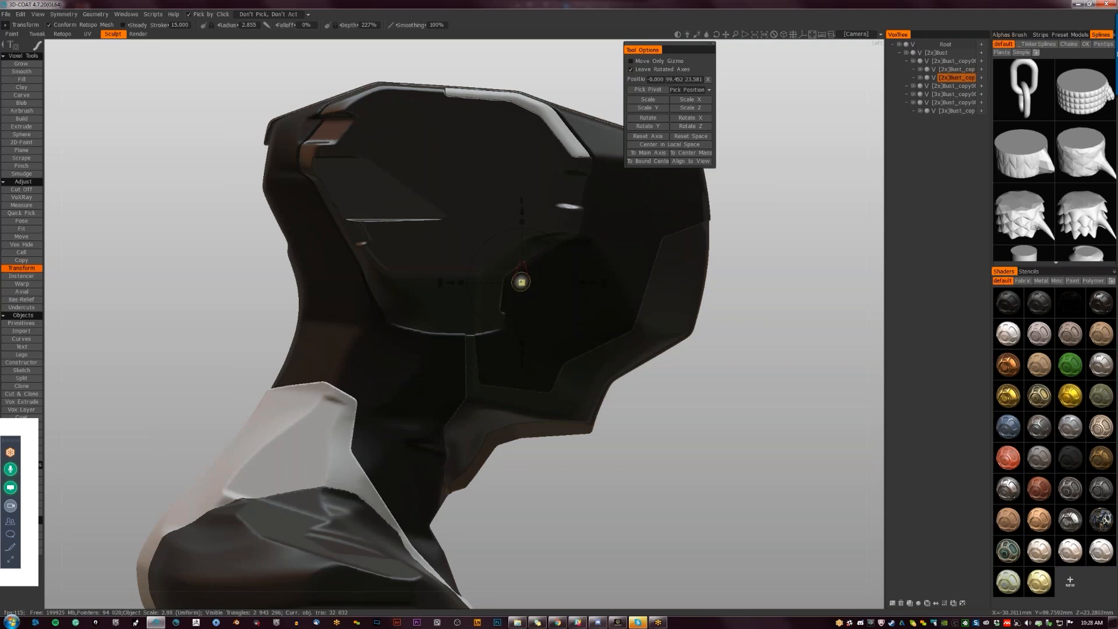
key("ctrl+z")
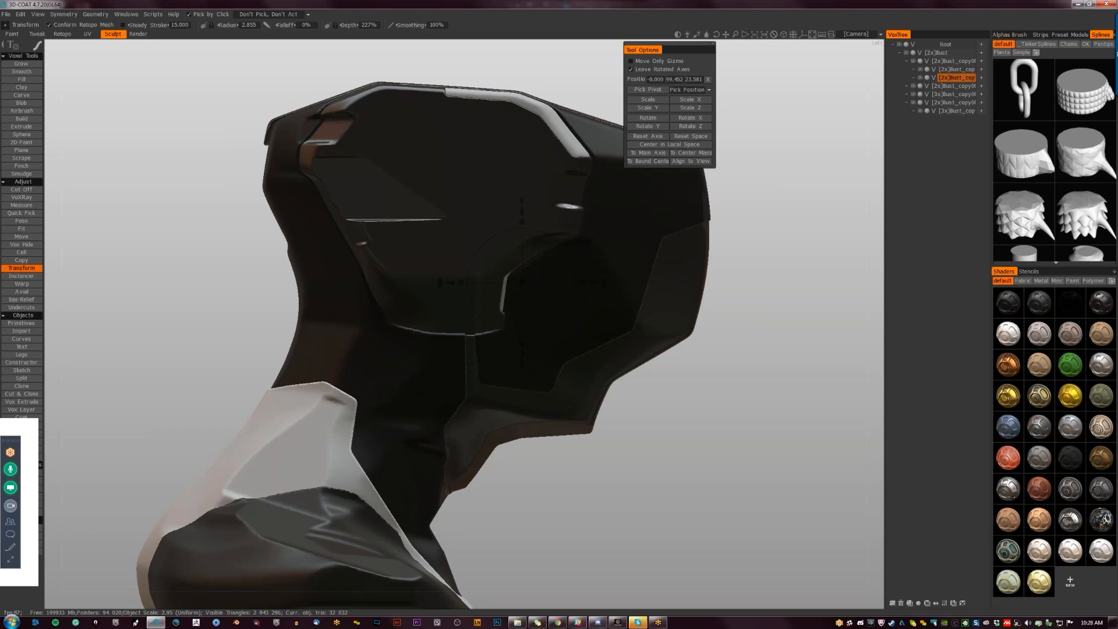
Switch to the Move tool on the front face panel and enlarge its brush radius to about 8.95.
scroll(662, 359, "down", 3)
left_click_drag(662, 362, 575, 423)
key("m")
left_click_drag(616, 348, 693, 318)
key("h")
right_click_drag(596, 305, 538, 292)
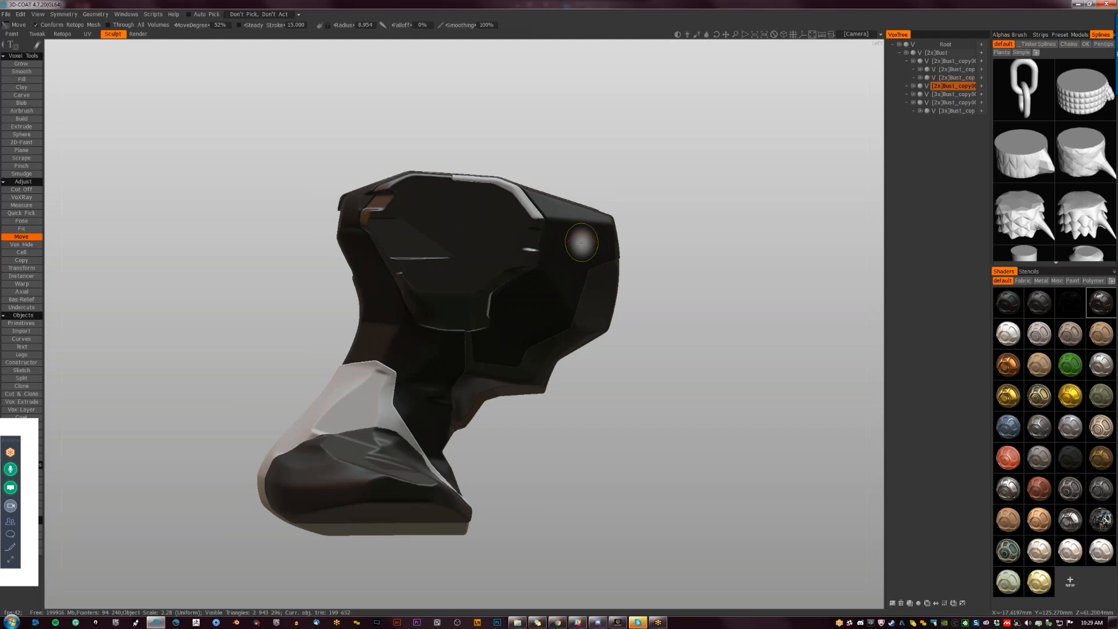
mouse_move(653, 411)
left_mouse_down()
mouse_move(464, 447)
mouse_move(647, 417)
left_mouse_up()
left_click_drag(685, 252, 659, 235)
Try to cut a section off the main bust's forehead in side view with Cut Off.
key("h")
key("k")
left_click(544, 181)
left_click(546, 199)
left_click(600, 215)
left_click(621, 187)
left_click(542, 181)
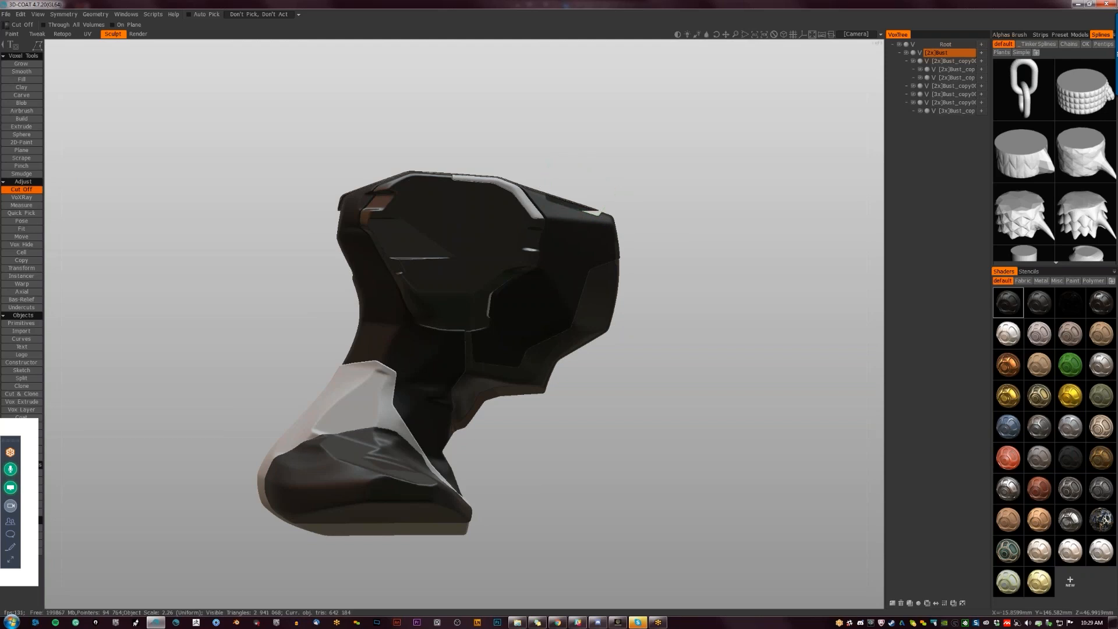
left_click_drag(655, 212, 651, 229)
key("ctrl+z")
Split the sloping forehead section off the main bust in side view and rescale it slightly with Transform.
key("s")
left_click(543, 184)
left_click(547, 203)
left_click(598, 216)
left_click(613, 193)
left_click(589, 169)
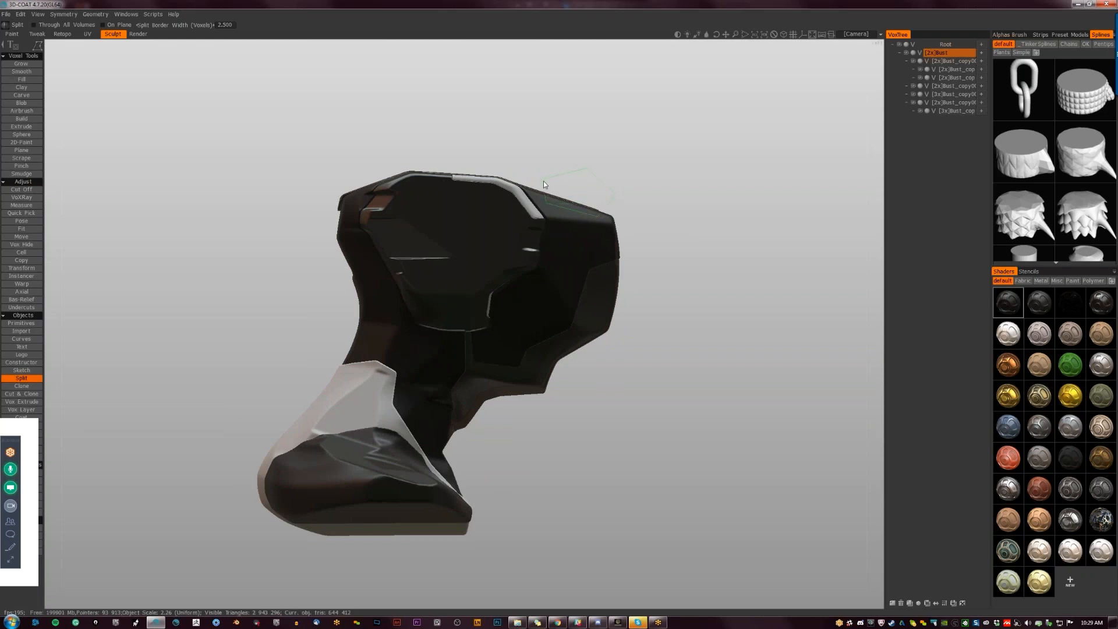
left_click(542, 183)
key("h")
left_click_drag(665, 251, 639, 383, "alt")
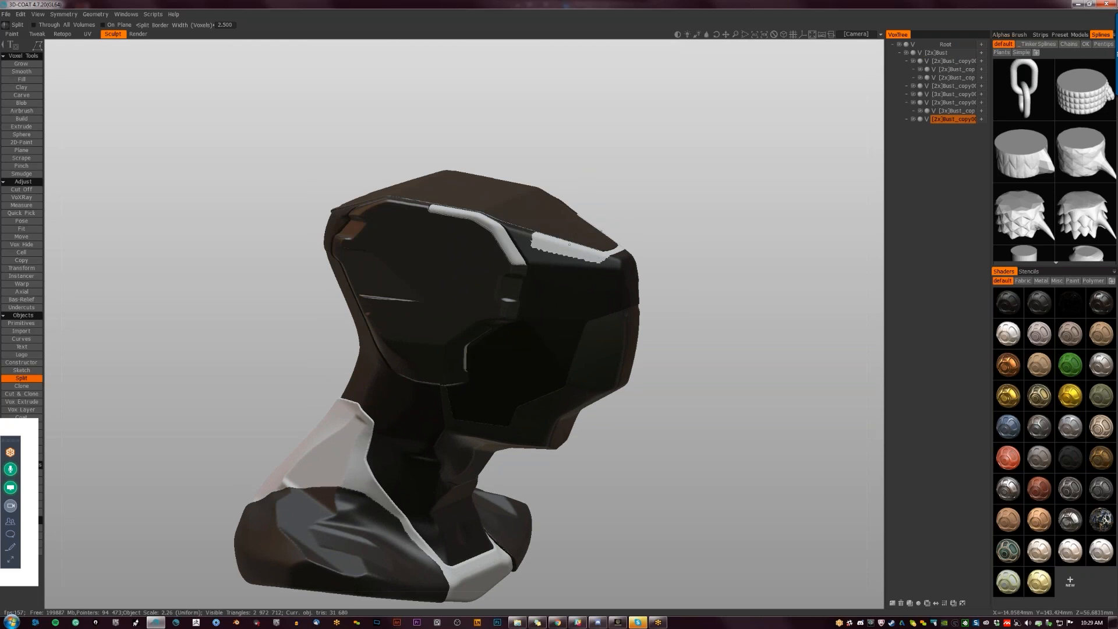
key("t")
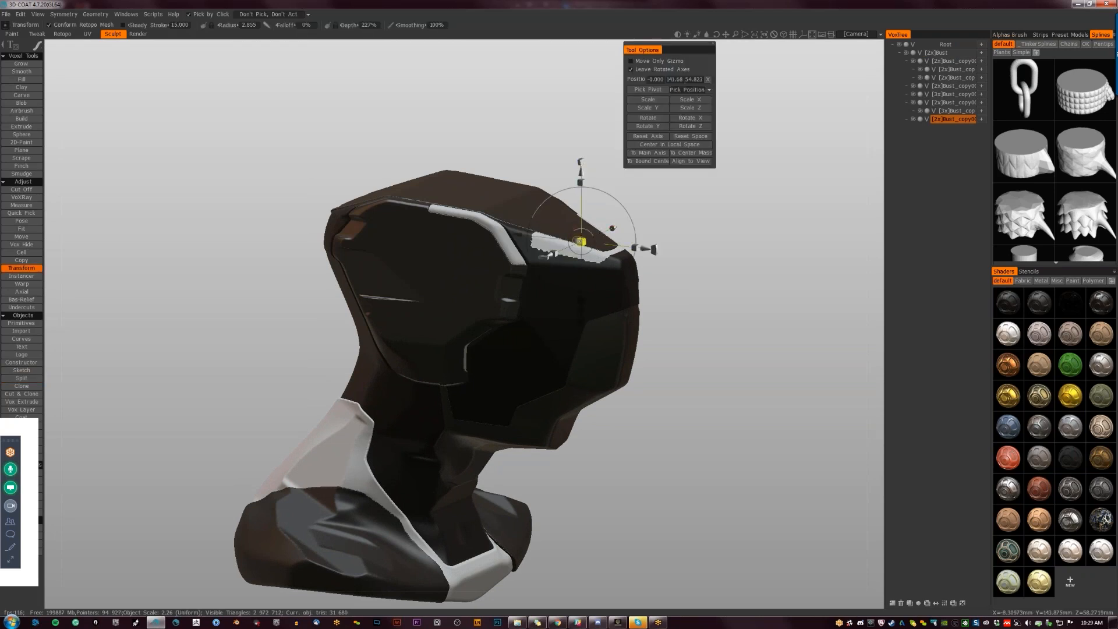
Split the upper rear section of the head off the main bust and rescale it slightly with Transform.
mouse_move(693, 379)
left_mouse_down("alt")
mouse_move(708, 401)
mouse_move(662, 357)
mouse_move(636, 414)
mouse_move(693, 390)
mouse_move(683, 379)
left_mouse_up("alt")
left_click(326, 220)
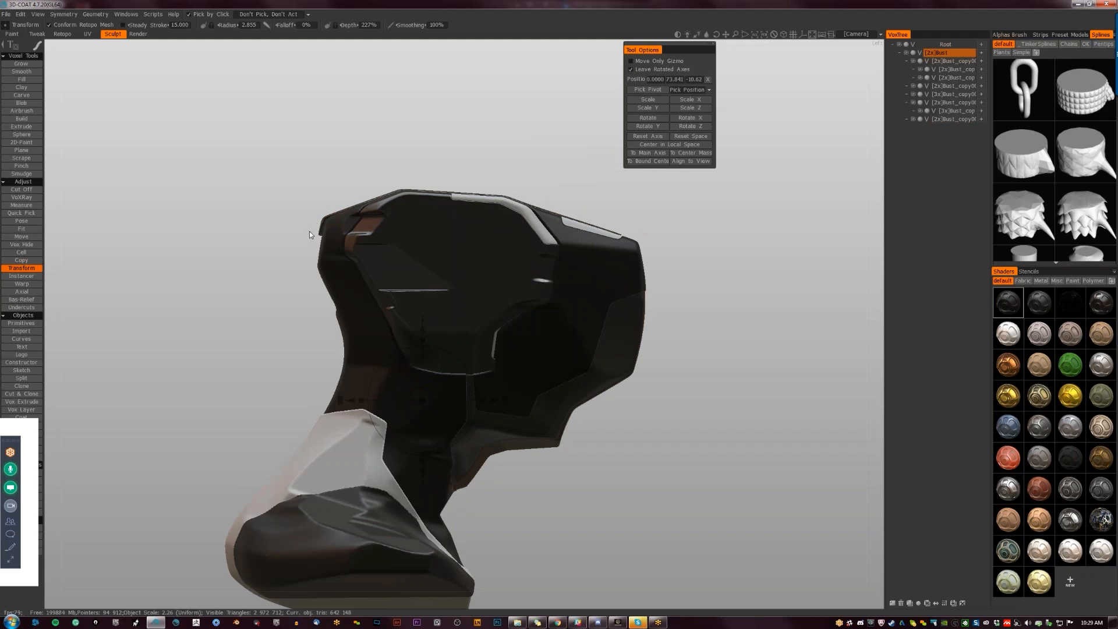
key("s")
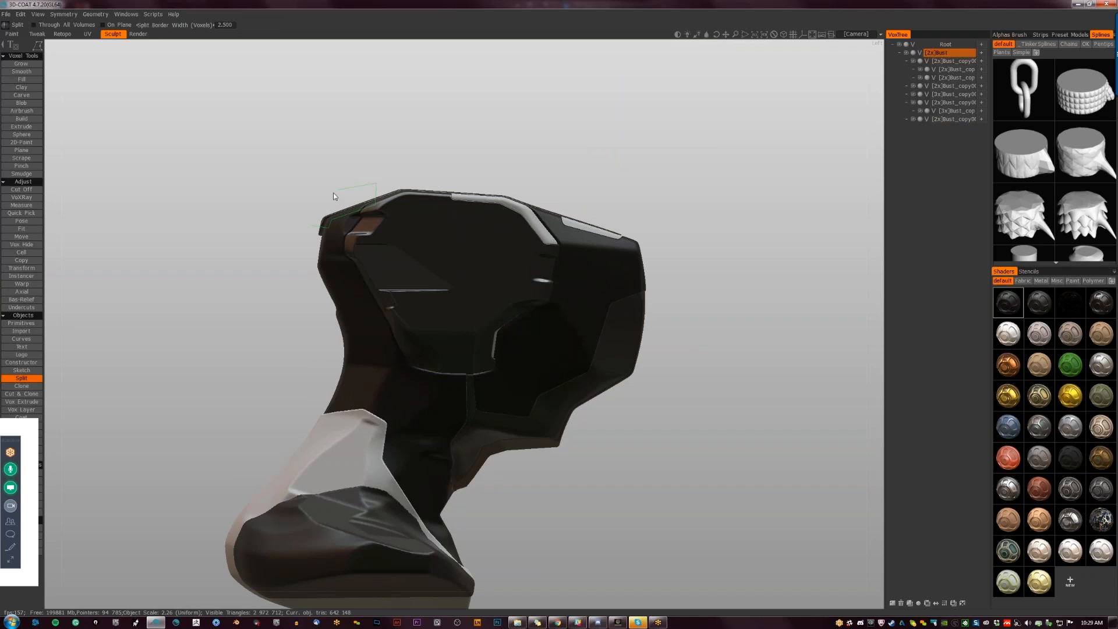
left_click(311, 227)
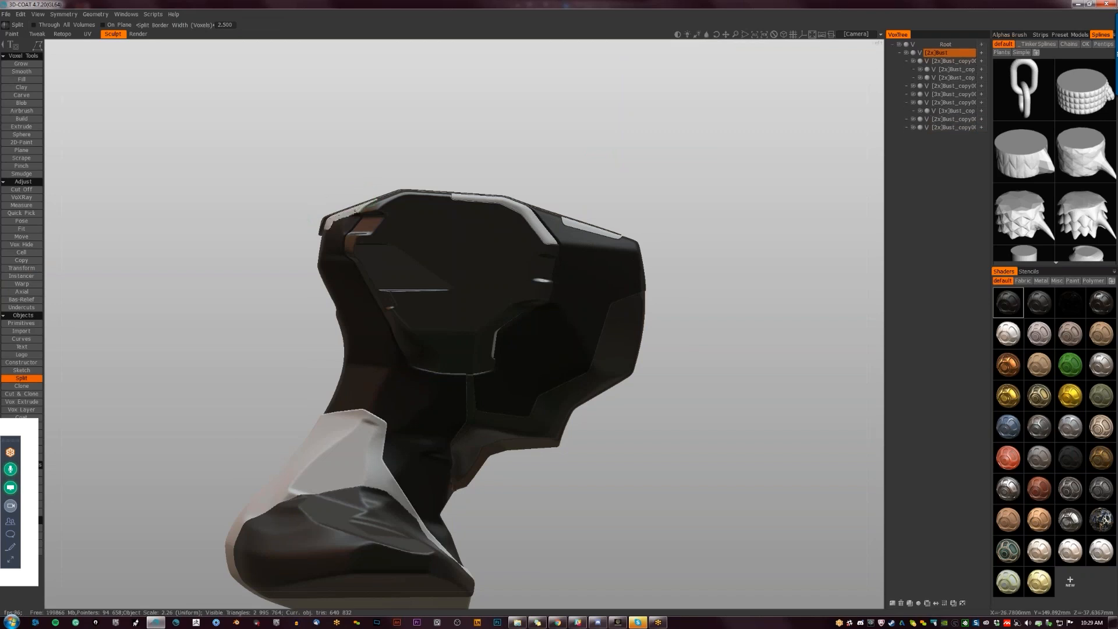
key("t")
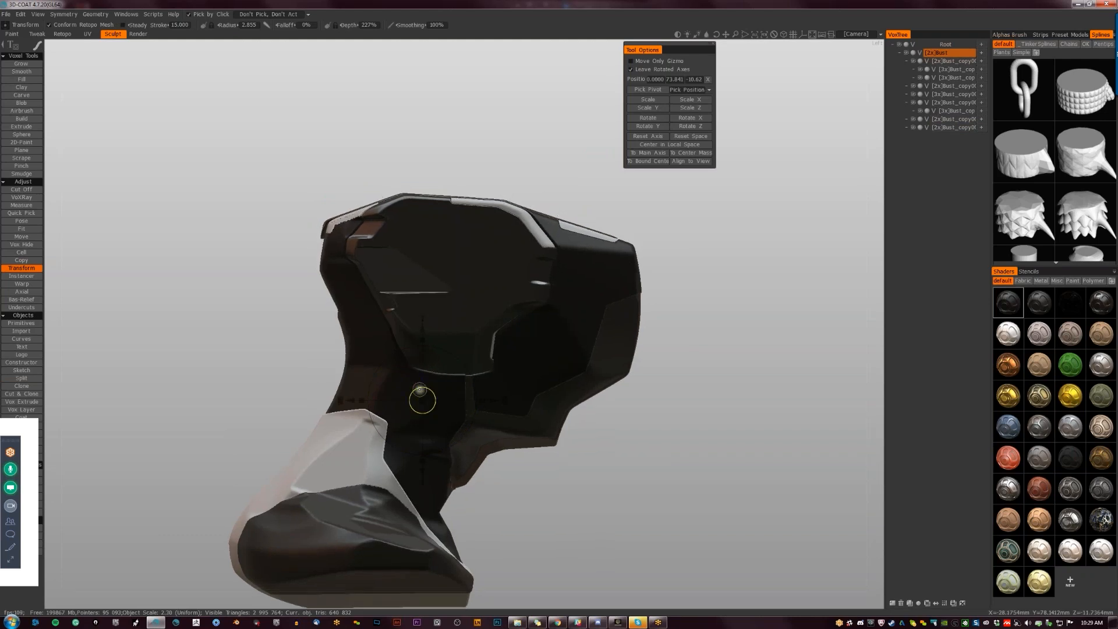
left_click(358, 216)
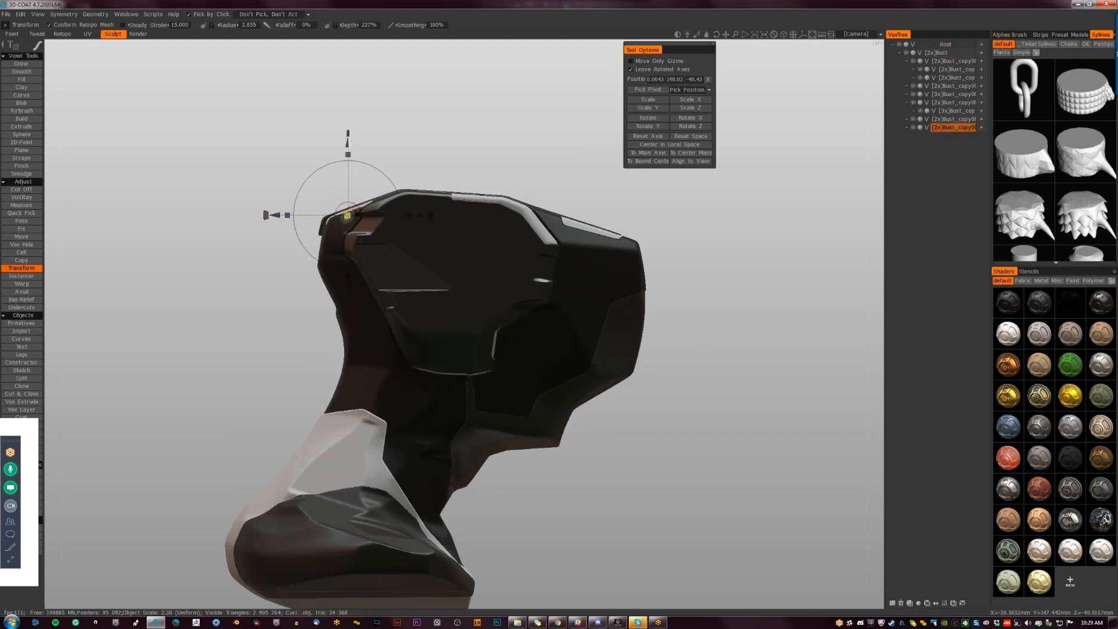
mouse_move(277, 352)
left_mouse_down()
mouse_move(382, 423)
mouse_move(274, 330)
mouse_move(278, 380)
mouse_move(340, 380)
mouse_move(275, 362)
mouse_move(267, 334)
left_mouse_up()
Split the nape section off the main bust in side view with an angular outline above the collar.
key("h")
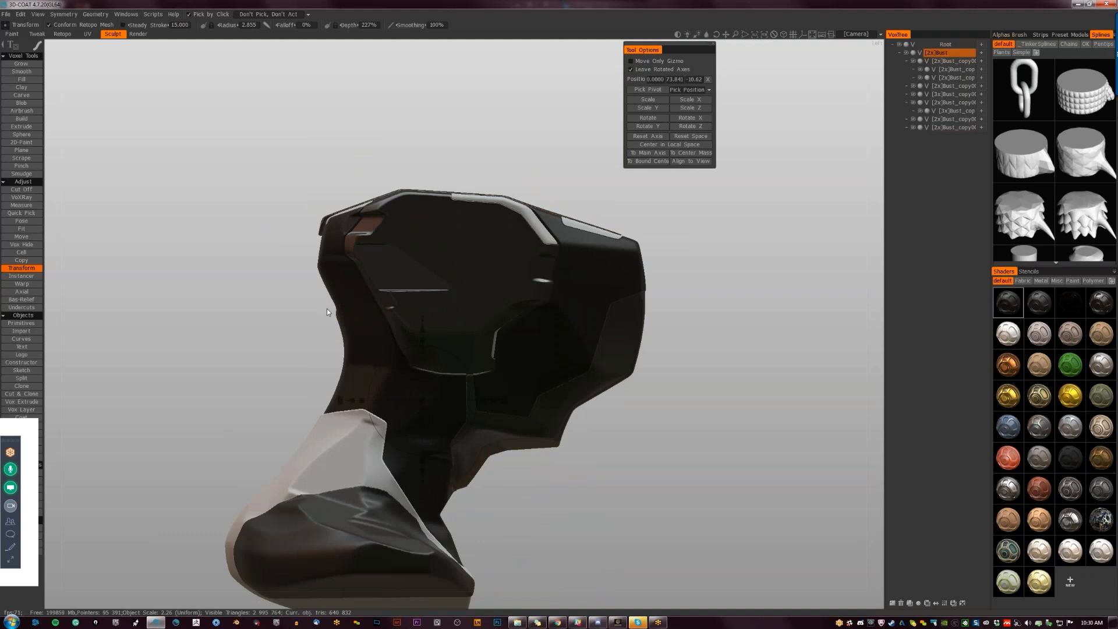
key("s")
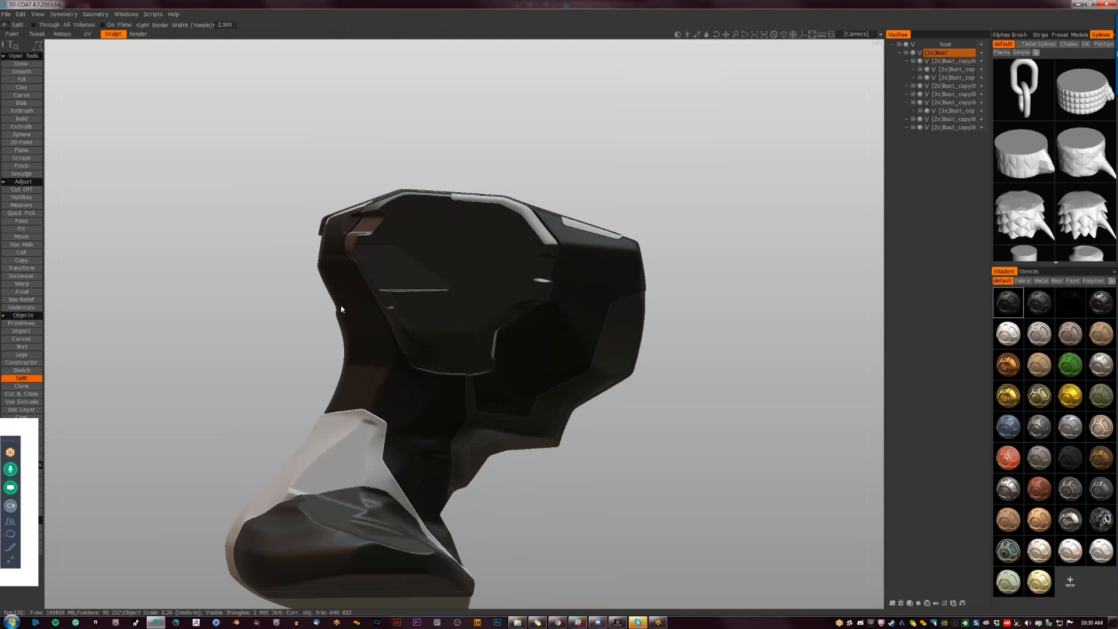
left_click(342, 306)
left_click(361, 361)
left_click(347, 410)
left_click(323, 306)
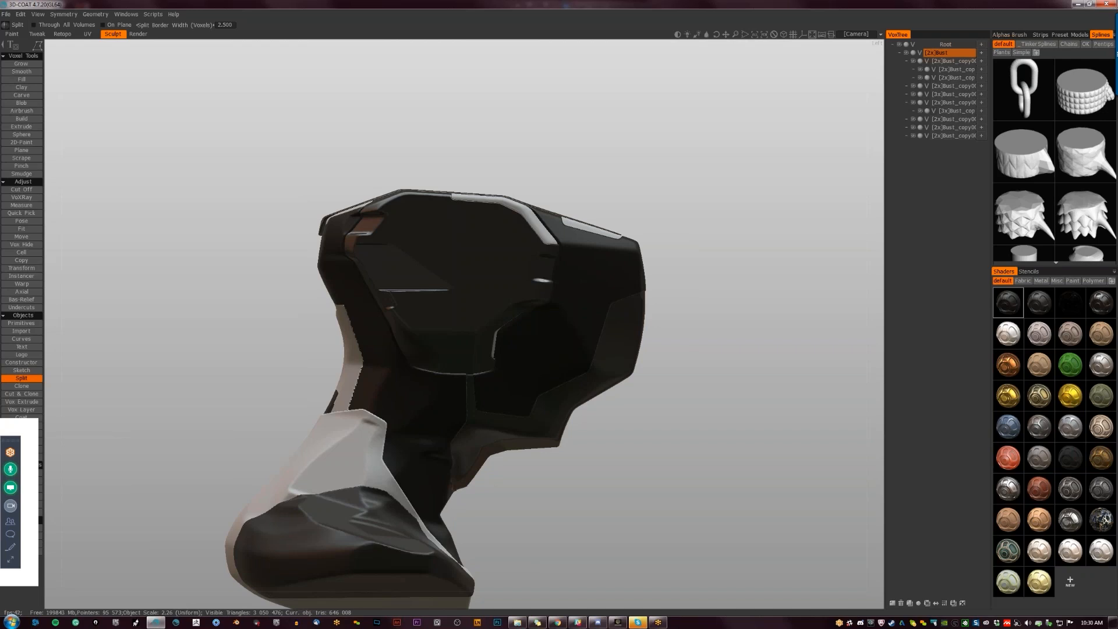
Adjust the scale of the split-off nape piece slightly with Transform.
key("h")
key("t")
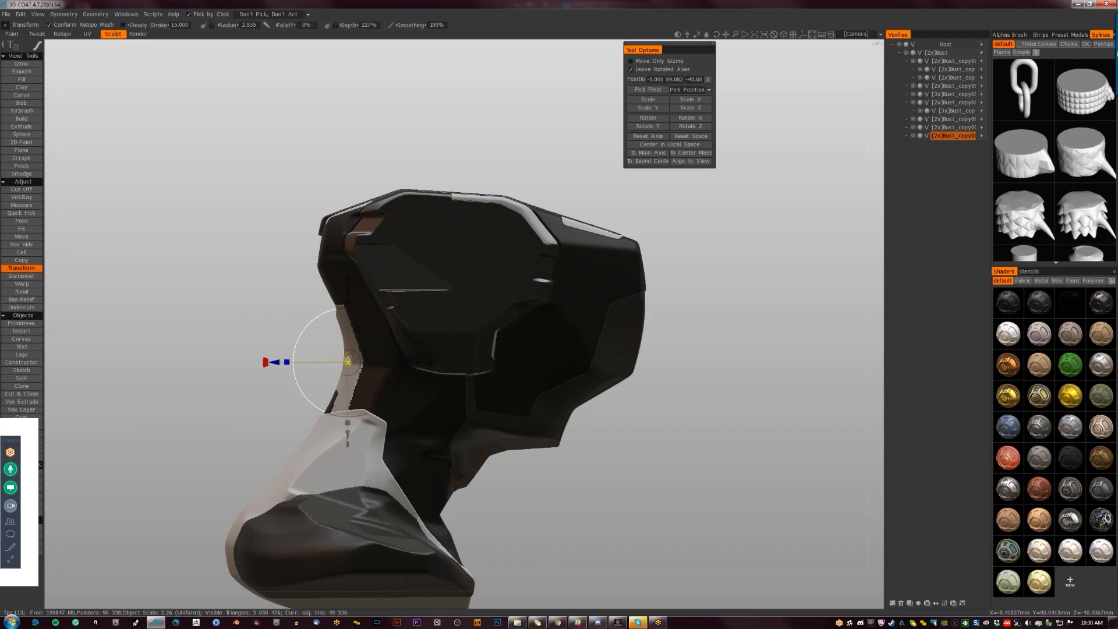
left_click_drag(348, 362, 349, 358)
left_click_drag(249, 415, 282, 452)
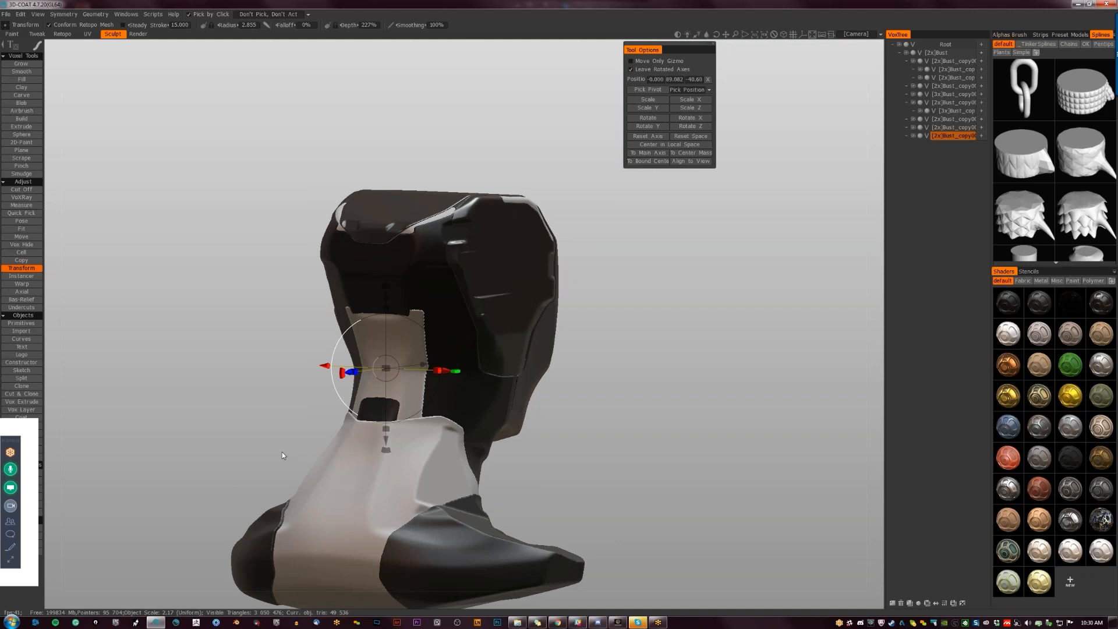
Trim the jagged side edges of the nape piece symmetrically in back view with Cut Off.
left_click_drag(506, 379, 651, 397, "alt+shift")
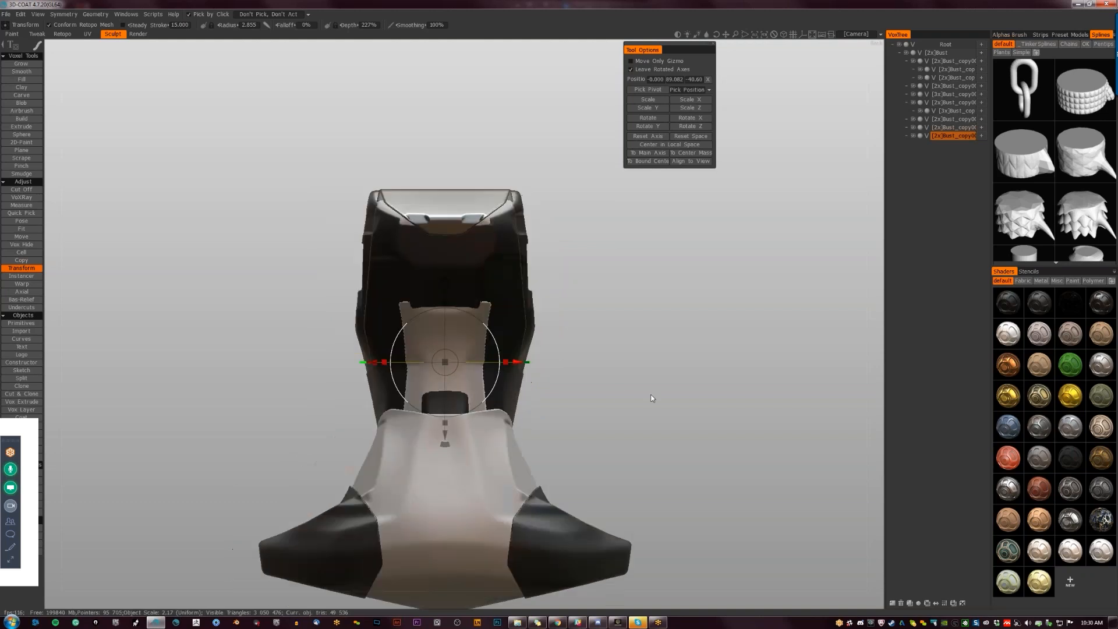
key("k")
left_click(495, 299)
left_click(489, 302)
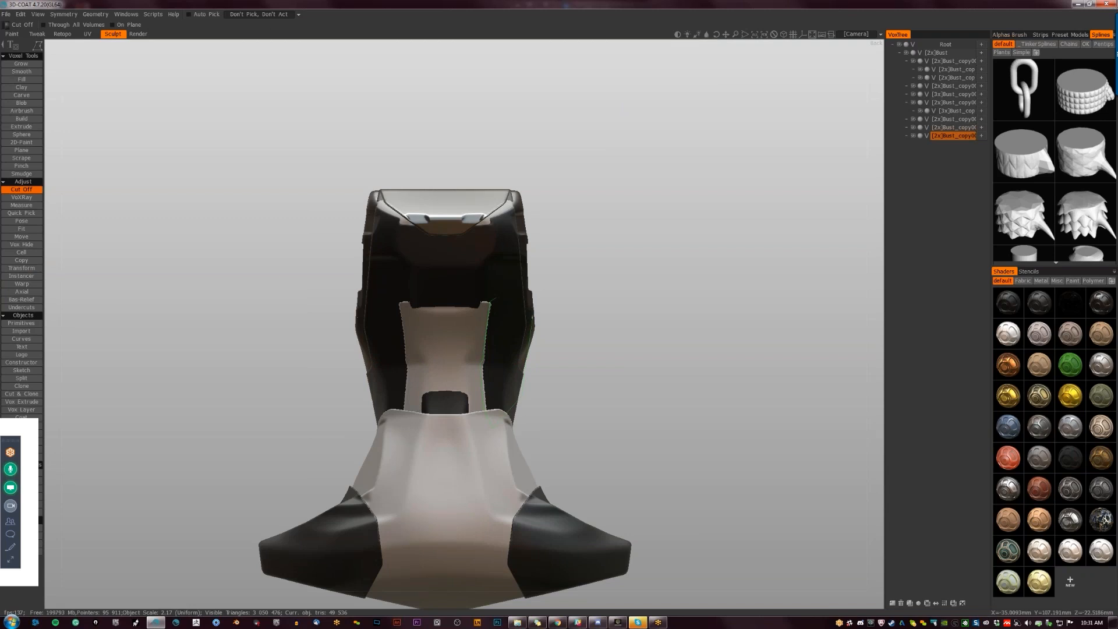
left_click(495, 298)
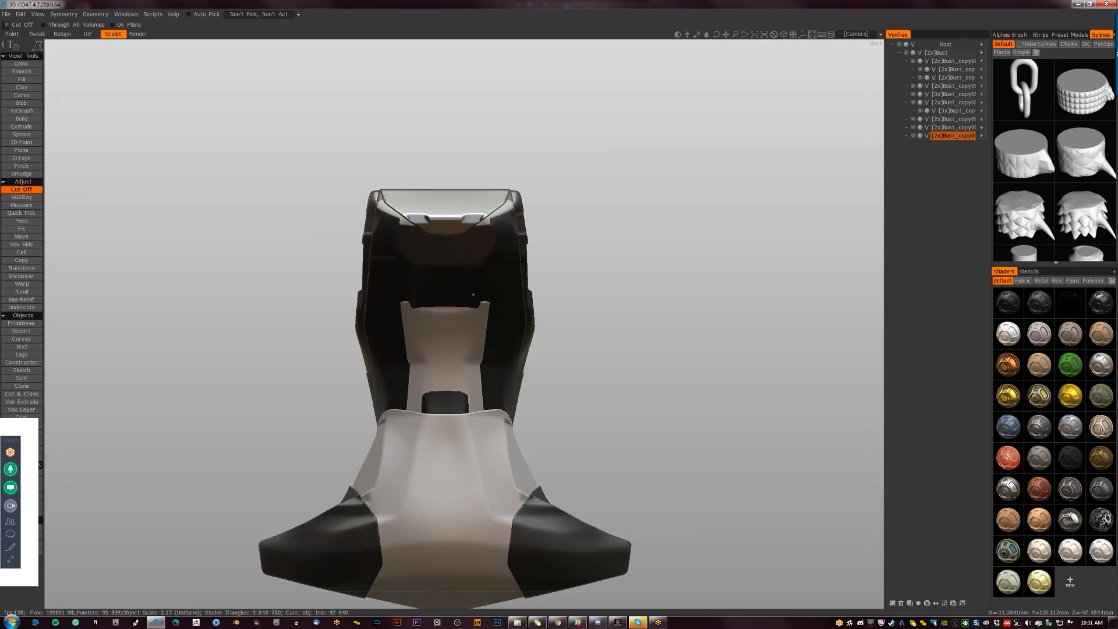
Cut the raised upper corners off the nape piece.
left_click(496, 303)
left_click(499, 292)
left_click(473, 295)
mouse_move(485, 329)
left_mouse_down("alt")
mouse_move(445, 375)
mouse_move(407, 386)
mouse_move(496, 379)
mouse_move(483, 349)
left_mouse_up("alt")
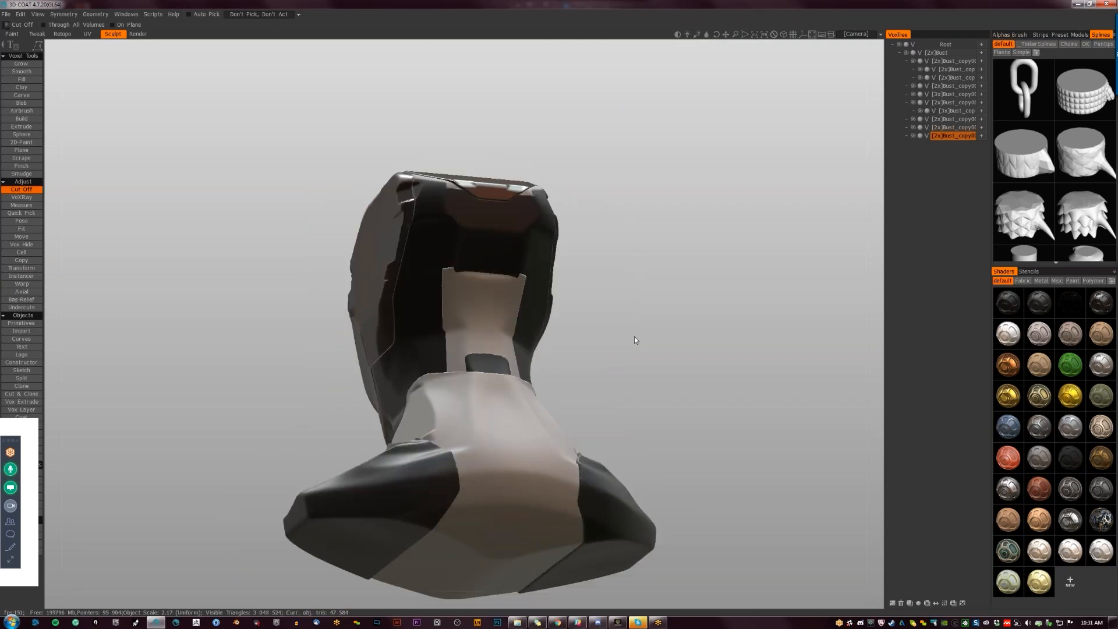
Pick one of the split-off bust pieces and resample it to a higher polygon density with Good resampling quality.
left_click_drag(646, 367, 600, 356, "alt")
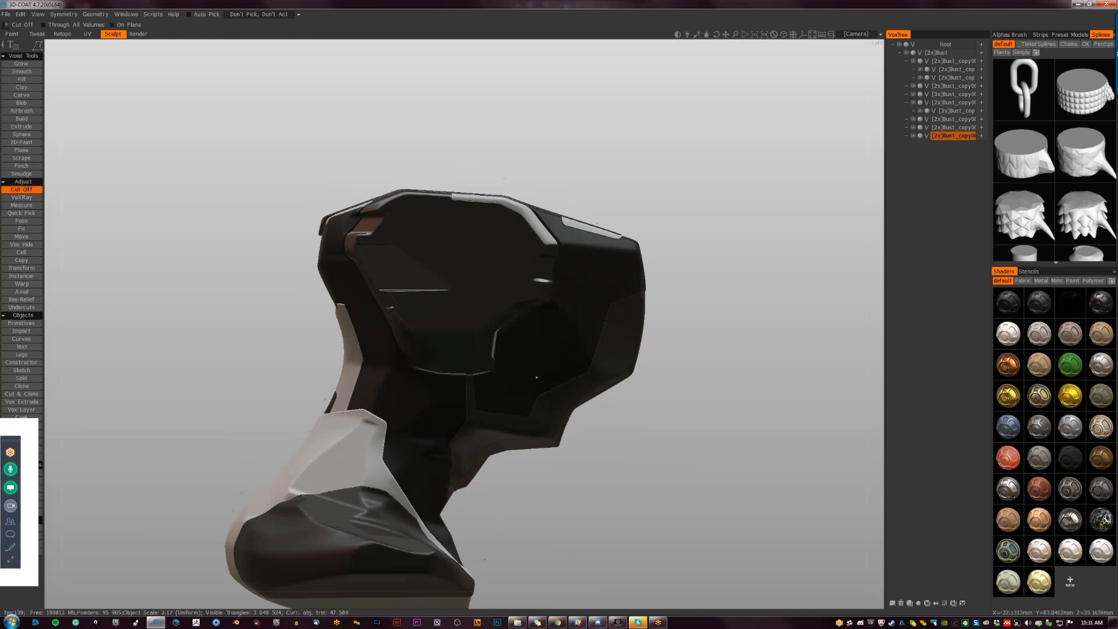
left_click_drag(606, 445, 571, 459, "alt")
middle_click_drag(571, 459, 607, 407, "alt")
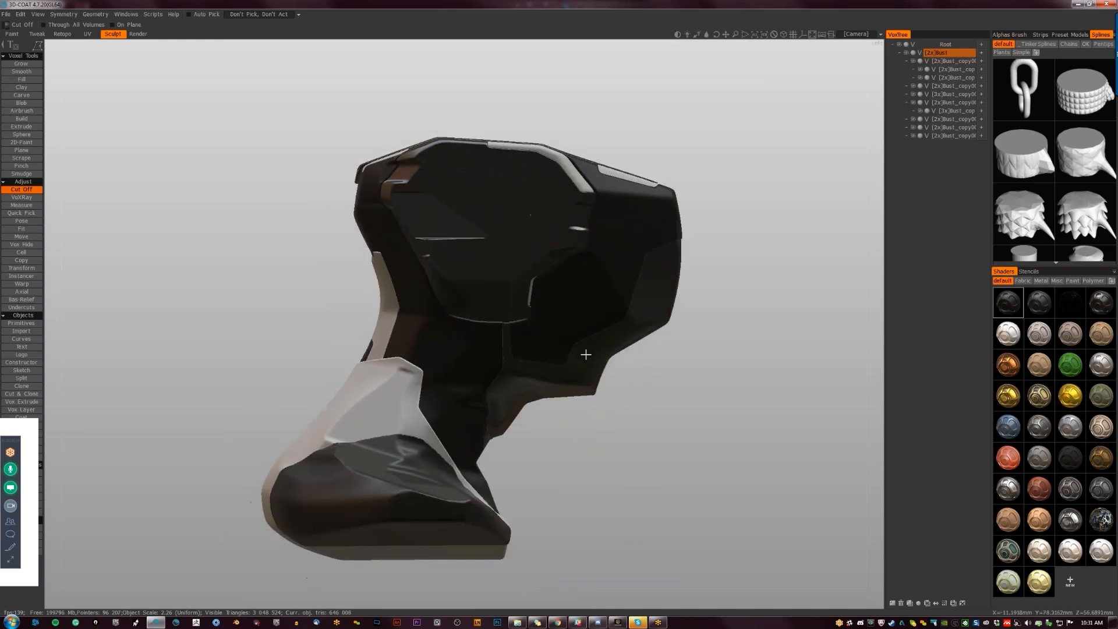
key("h")
key("ctrl+shift+r")
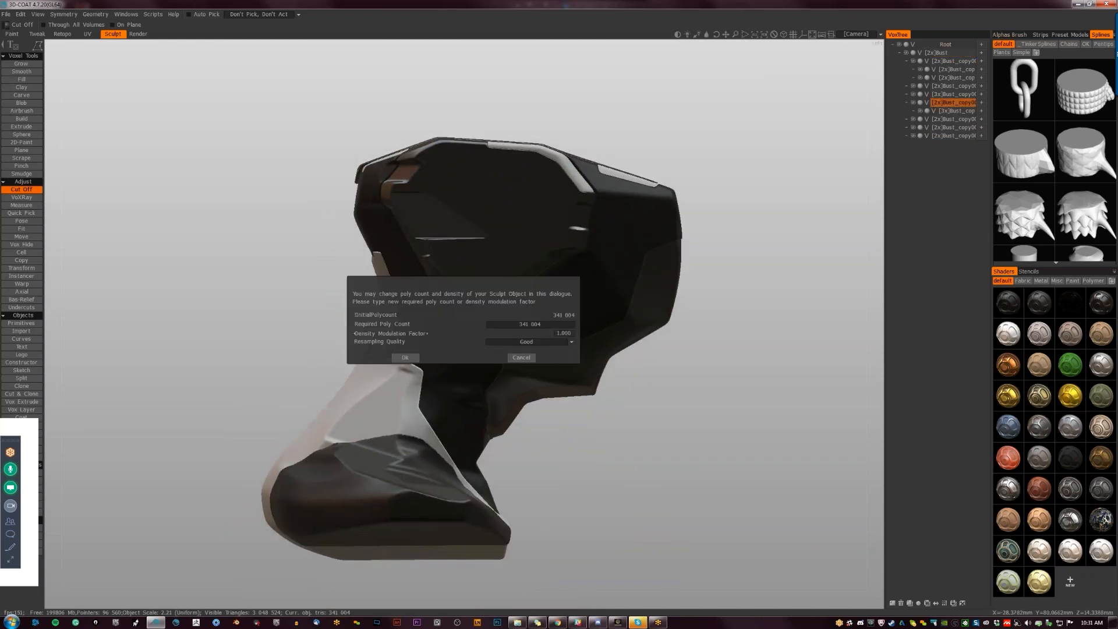
left_click(413, 356)
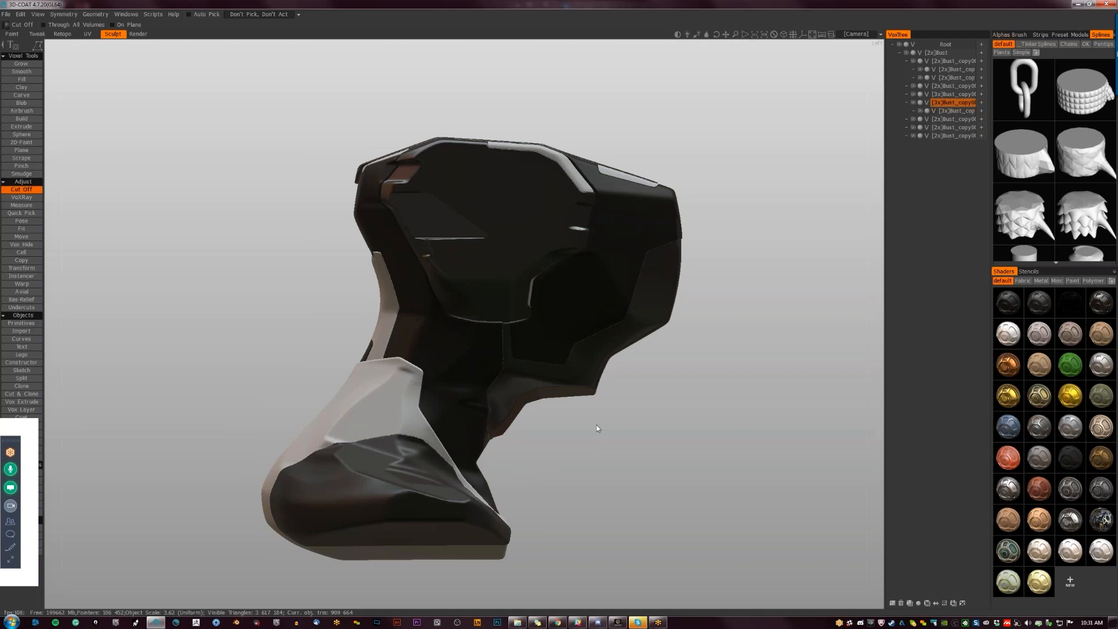
Resample the main bust with a density modulation factor of 1.244 and Good resampling quality.
mouse_move(597, 425)
right_mouse_down()
mouse_move(613, 438)
mouse_move(606, 422)
right_mouse_up()
middle_click_drag(606, 421, 624, 350)
right_click_drag(624, 351, 643, 368)
mouse_move(643, 371)
left_mouse_down()
mouse_move(608, 385)
mouse_move(593, 435)
mouse_move(531, 452)
mouse_move(532, 442)
mouse_move(592, 474)
mouse_move(605, 470)
left_mouse_up()
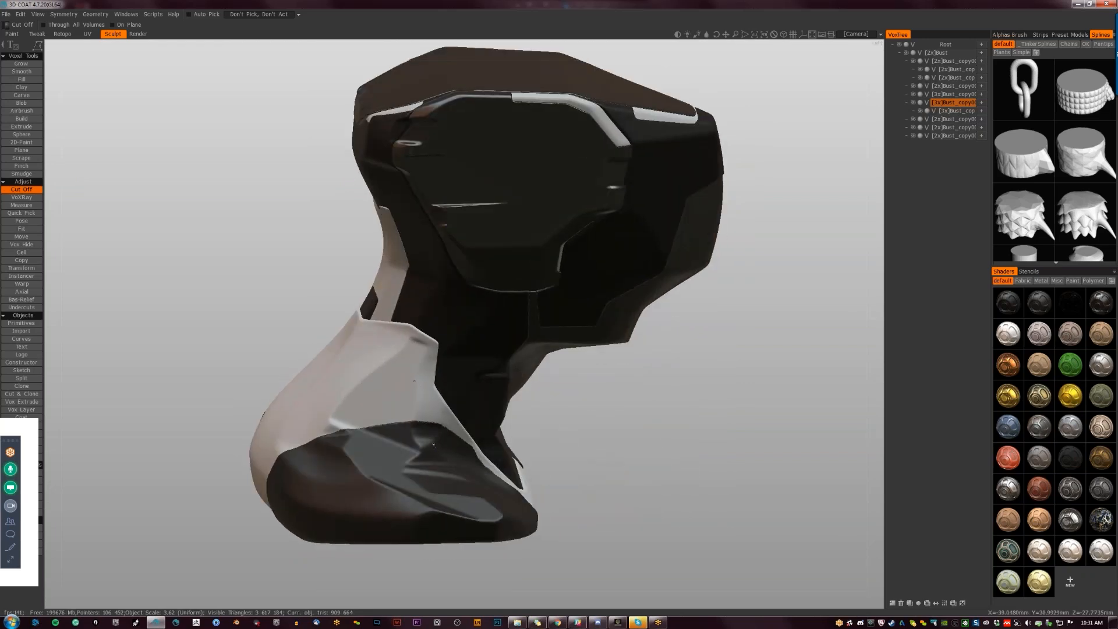
mouse_move(434, 444)
left_mouse_down()
mouse_move(485, 411)
mouse_move(441, 412)
mouse_move(495, 408)
left_mouse_up()
key("h")
left_click_drag(653, 252, 672, 238)
right_click_drag(672, 239, 672, 281)
left_click_drag(672, 282, 666, 282)
middle_click_drag(666, 282, 655, 339)
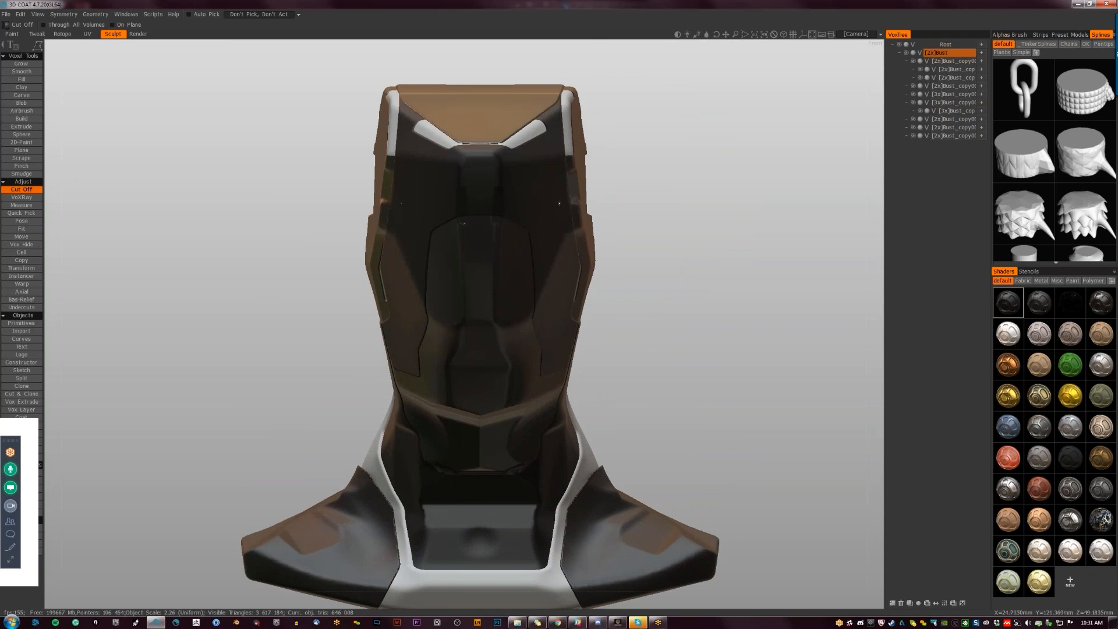
left_click_drag(617, 208, 665, 211)
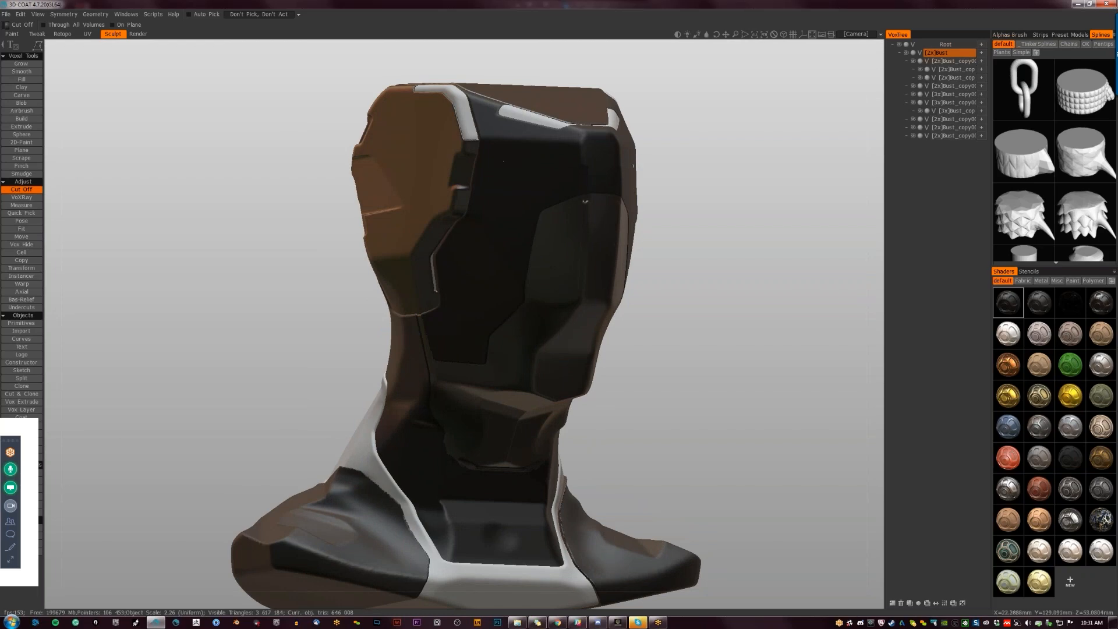
left_click_drag(655, 177, 629, 219)
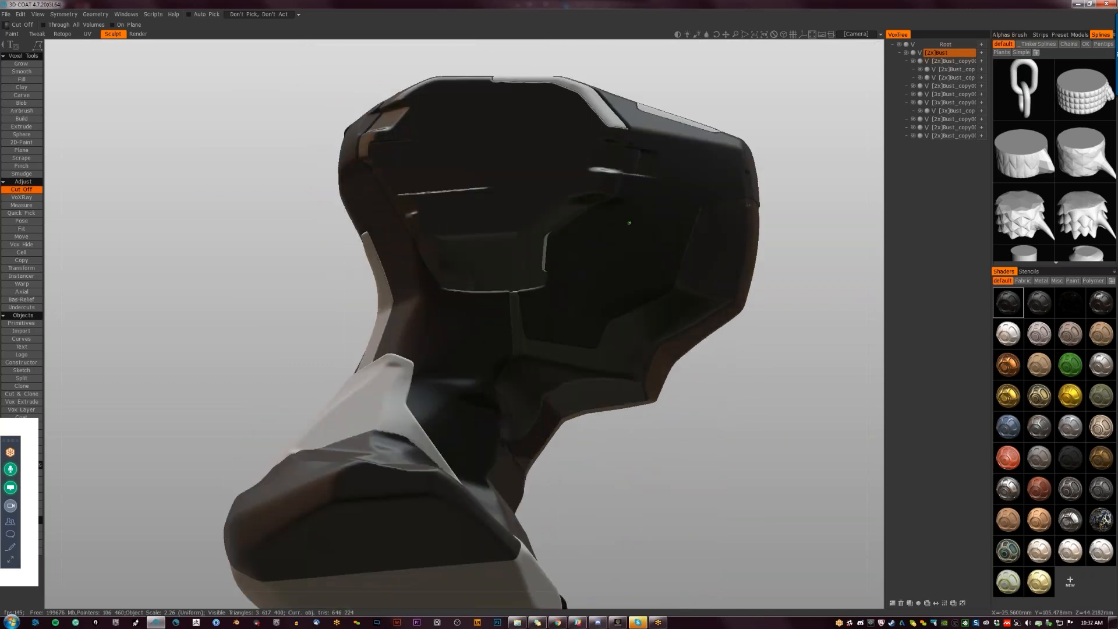
key("ctrl+r")
left_click_drag(533, 333, 550, 332)
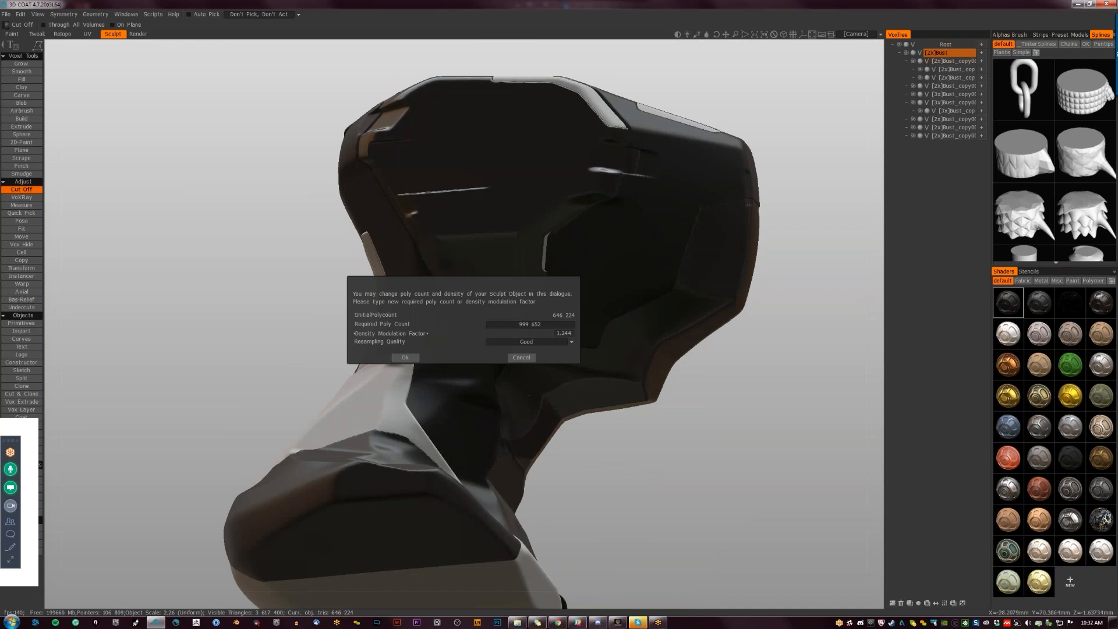
left_click(414, 358)
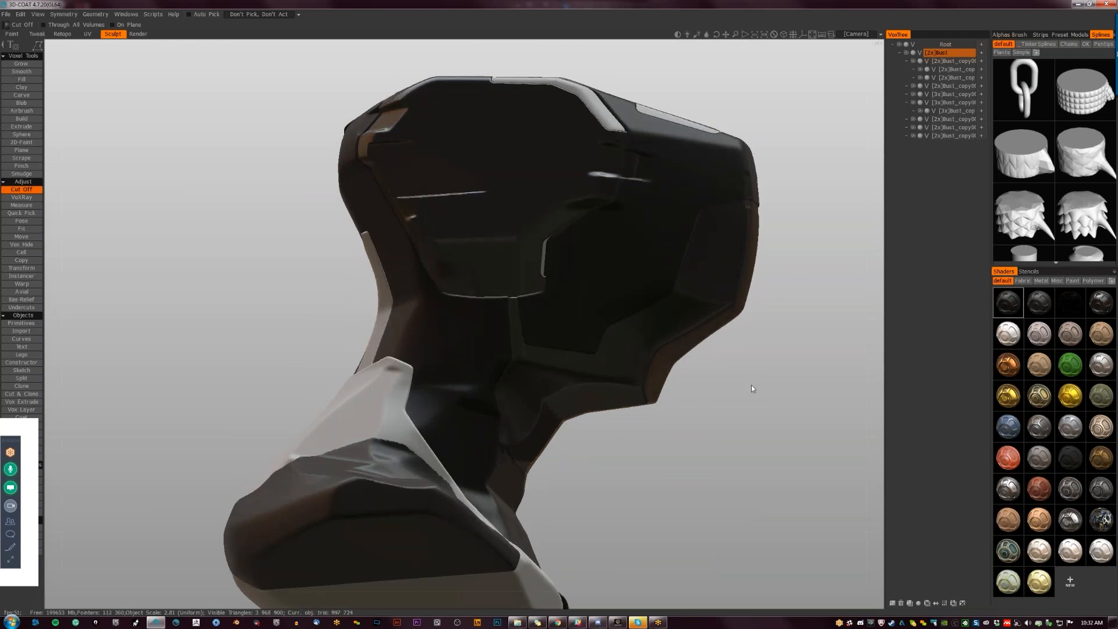
Resample the forehead and crown plate to a higher polygon density.
scroll(751, 388, "down", 6)
left_click_drag(664, 420, 474, 349, "alt")
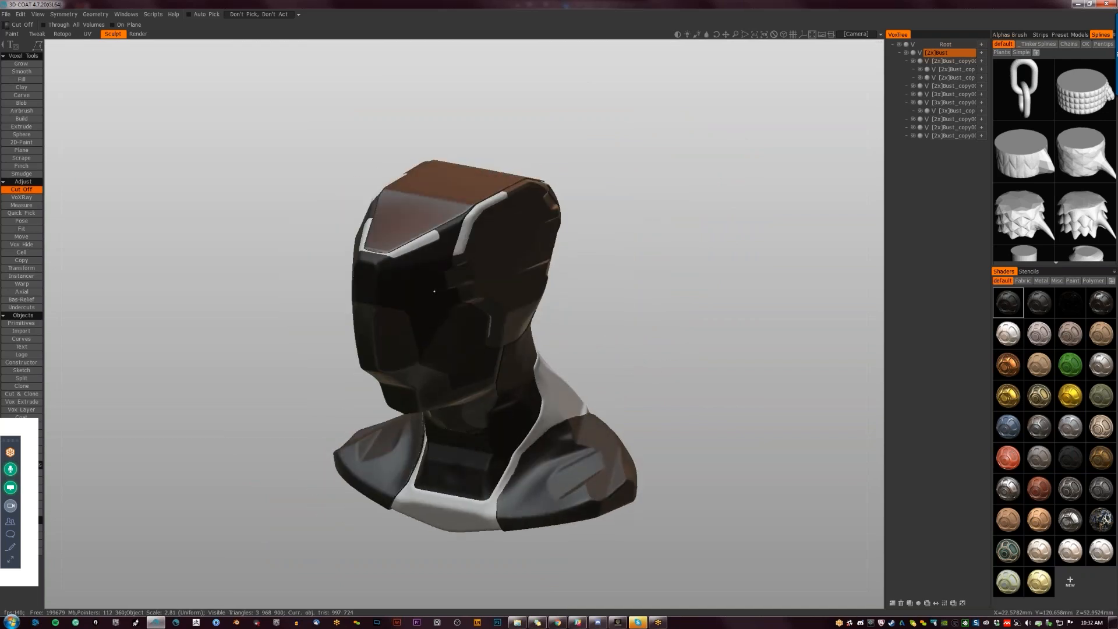
key("space")
right_click_drag(671, 303, 669, 328, "alt")
left_click_drag(669, 331, 733, 396, "alt")
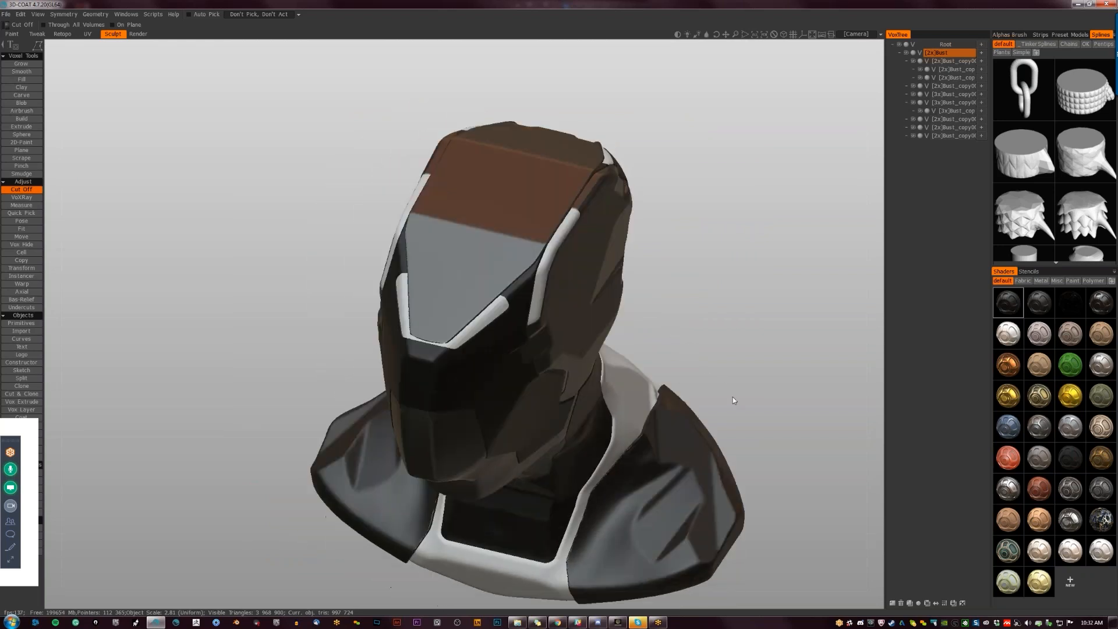
right_click(440, 254)
left_click(407, 359)
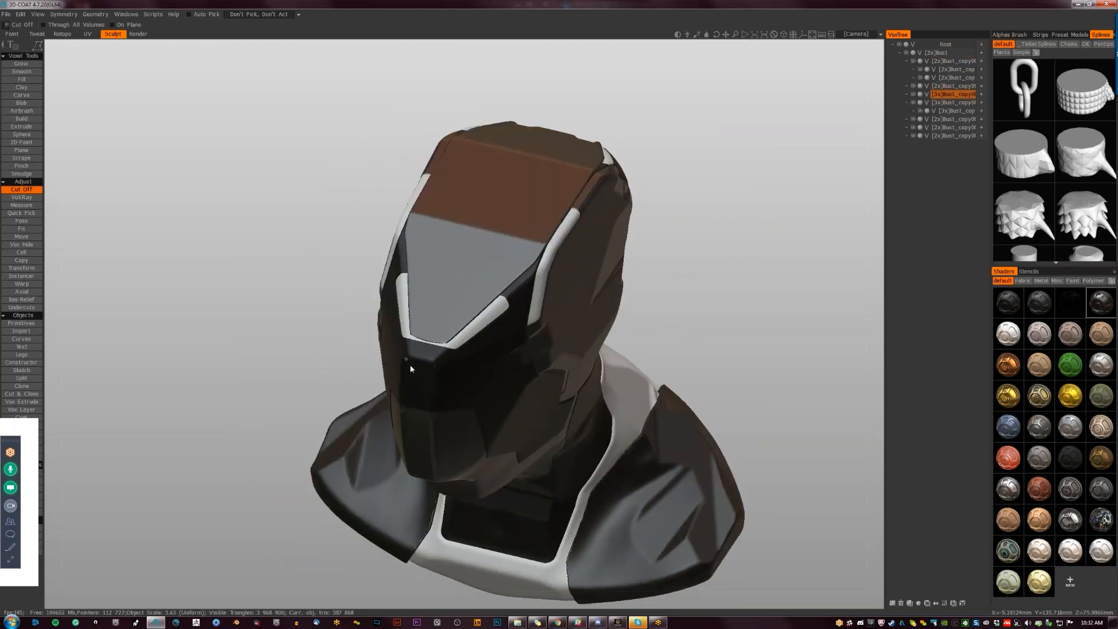
Make the main bust the active volume and switch to the Vox Extrude tool.
left_click_drag(706, 364, 669, 279, "alt")
key("h")
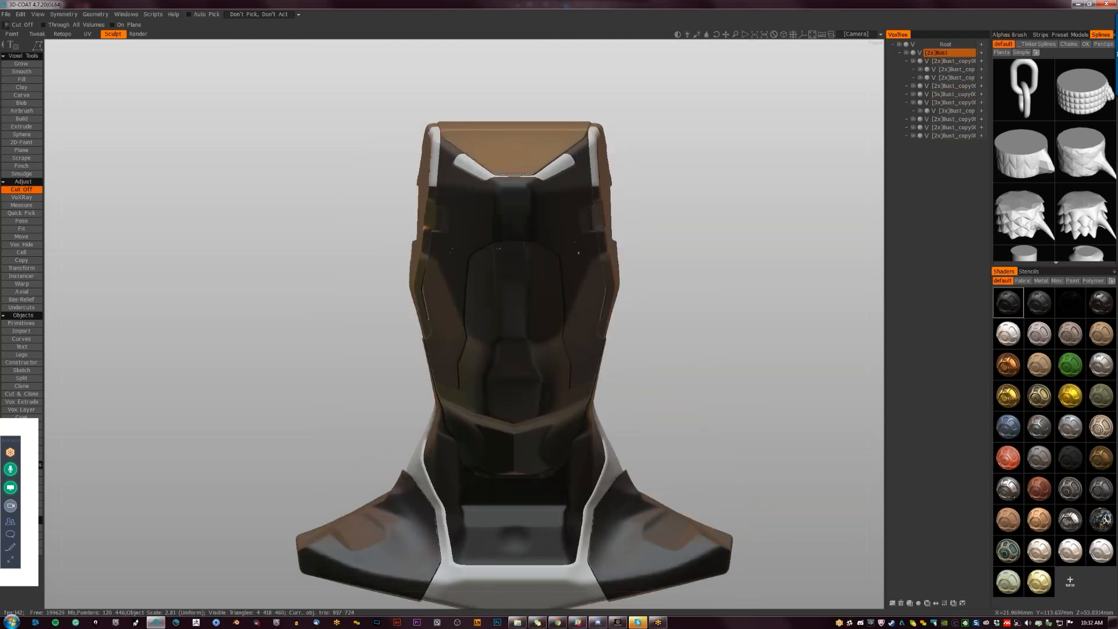
key("ctrl+r")
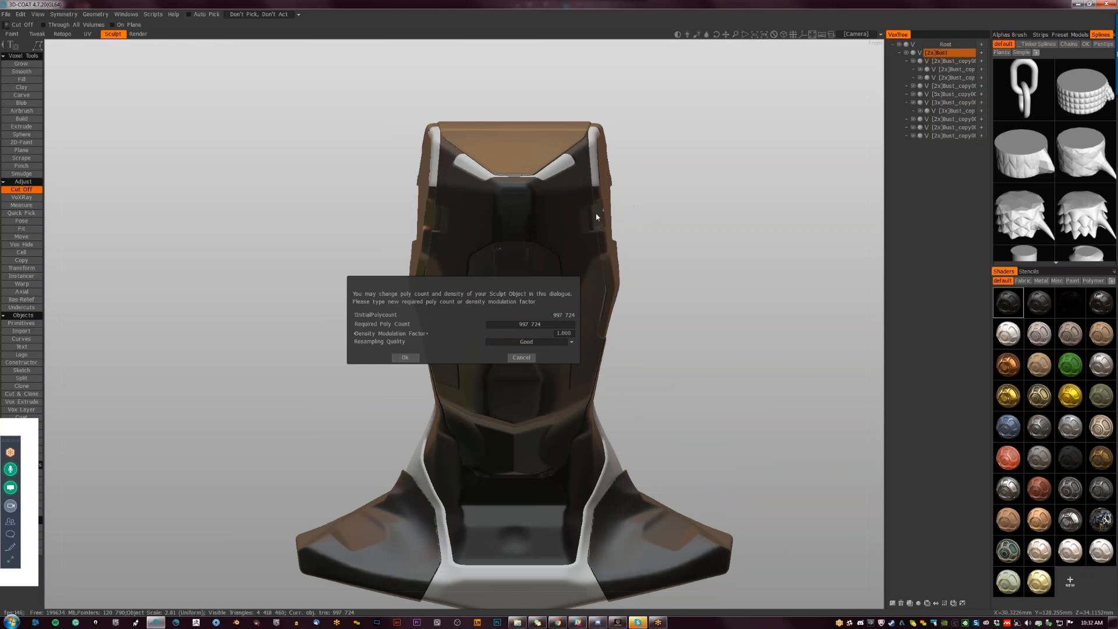
left_click(528, 356)
key("space")
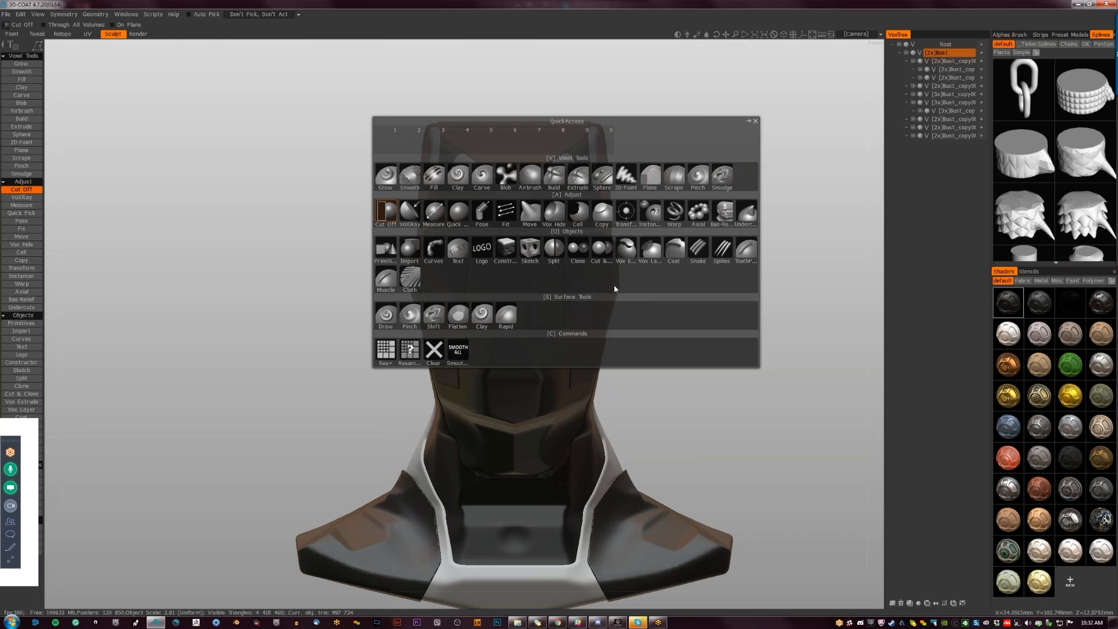
left_click(626, 247)
Try to engrave mirrored diagonal brow grooves and short cheek grooves on the face with Vox Extrude at offset -0.5.
left_click_drag(690, 284, 667, 300)
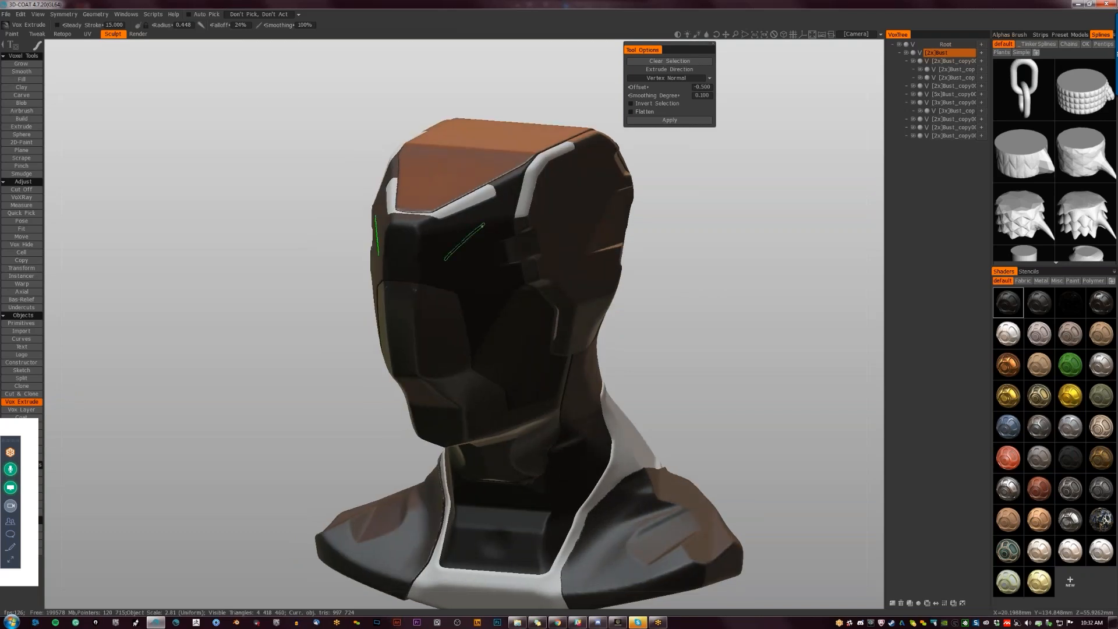
mouse_move(465, 239)
left_mouse_down("alt")
mouse_move(478, 301)
mouse_move(465, 298)
left_mouse_up("alt")
mouse_move(435, 242)
left_mouse_down()
mouse_move(529, 304)
mouse_move(529, 355)
left_mouse_up()
left_click(670, 120)
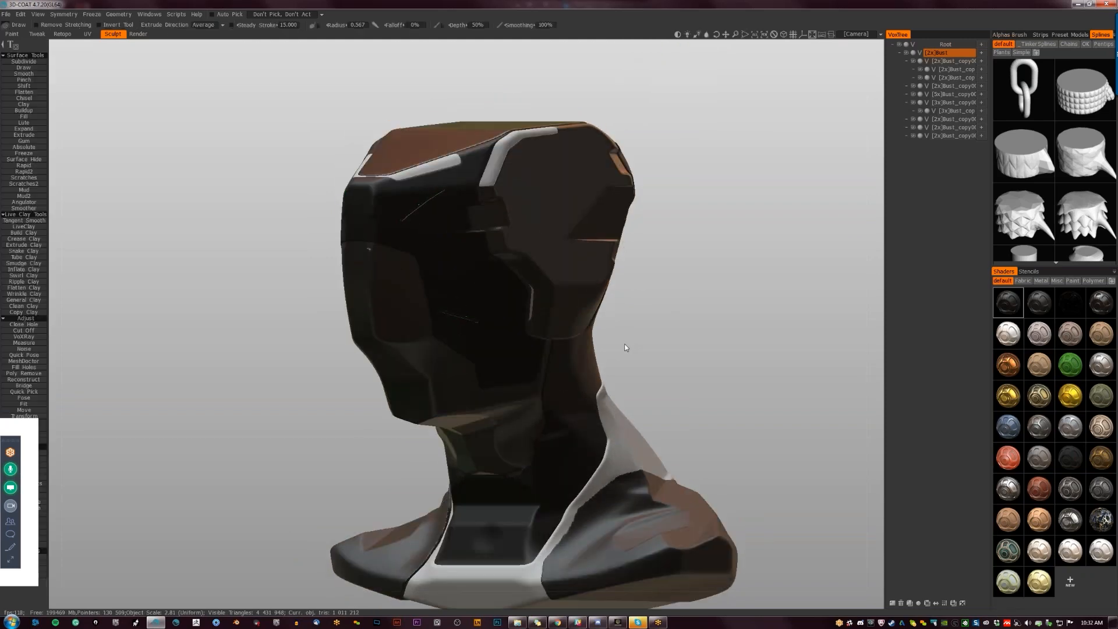
Undo the engraved face grooves together with their Vox Extrude selection strokes.
mouse_move(694, 291)
left_mouse_down("alt")
mouse_move(671, 249)
mouse_move(685, 299)
left_mouse_up("alt")
right_click_drag(684, 299, 696, 343, "alt")
left_click_drag(696, 343, 720, 408, "alt")
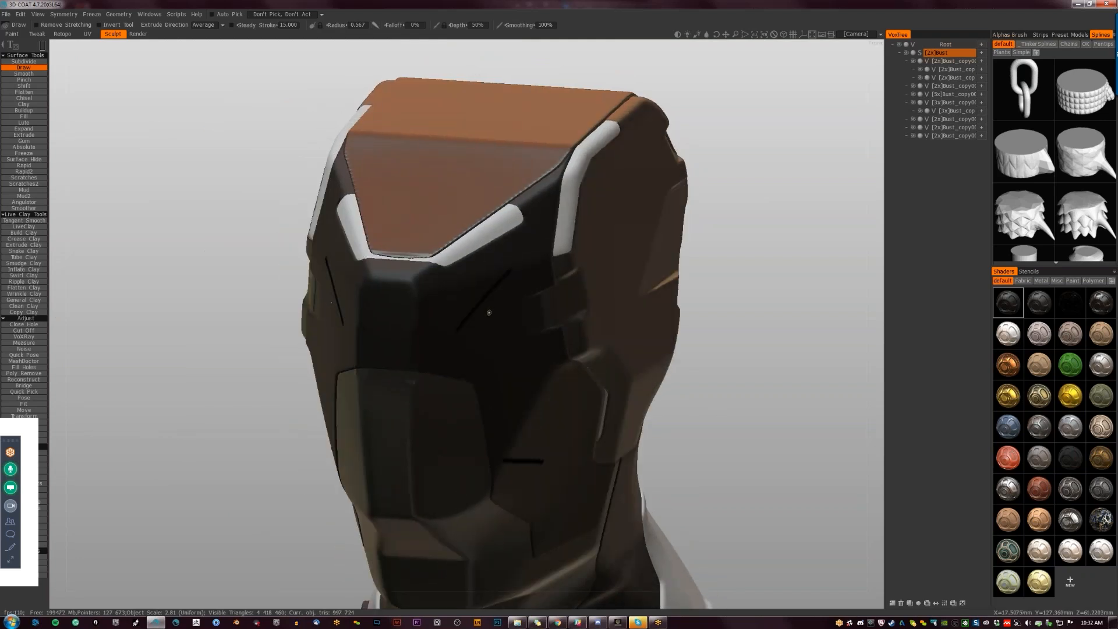
key("ctrl+z")
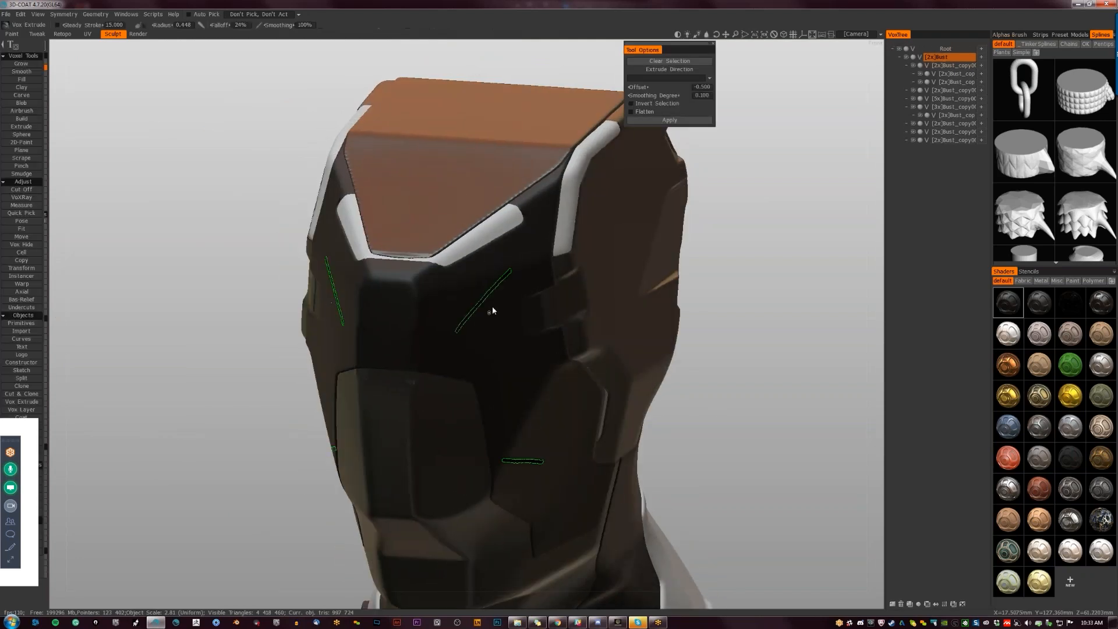
key("ctrl+z")
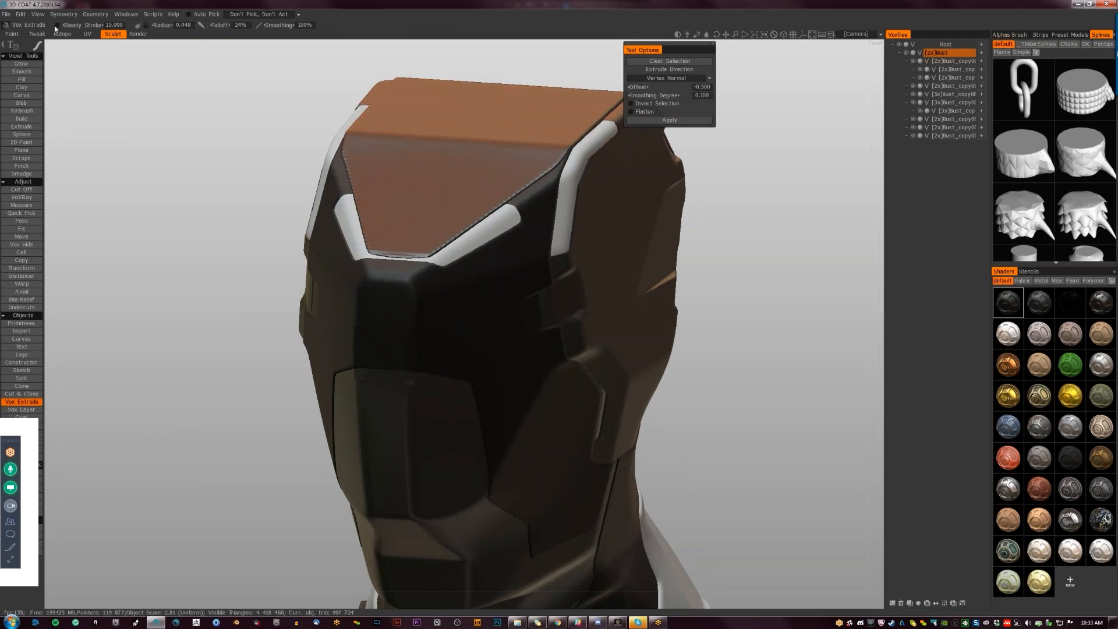
With Steady Stroke enabled, engrave mirrored thin grooves on the brow, beside the nose, on the cheeks and lower jaw using Vox Extrude at offset -0.5.
left_click_drag(322, 251, 348, 301)
left_click_drag(437, 307, 517, 265)
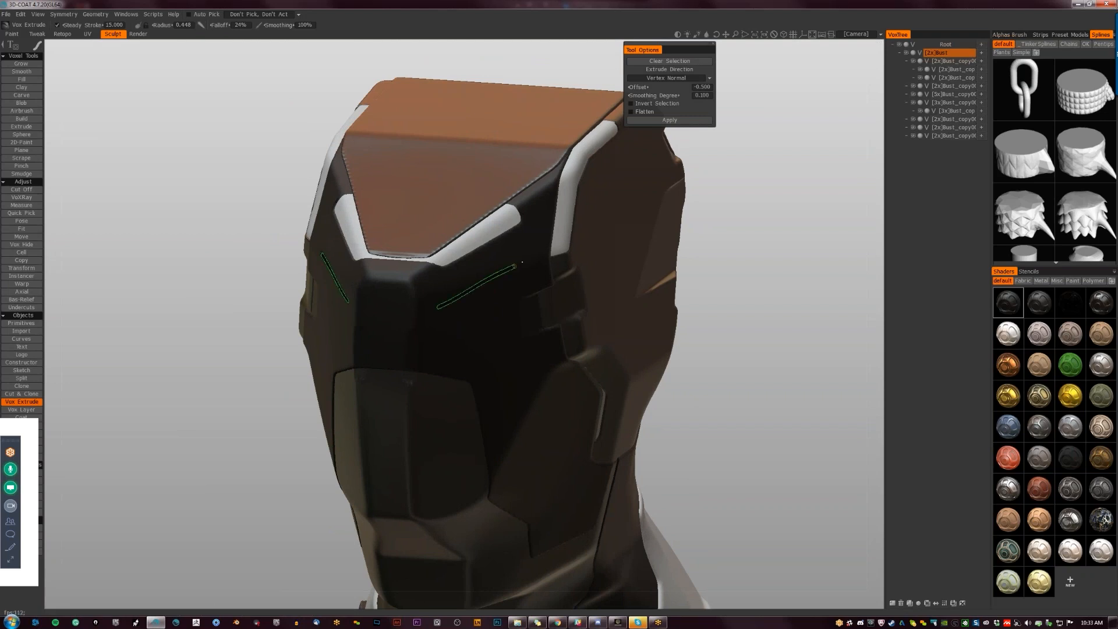
left_click_drag(340, 357, 346, 355)
left_click_drag(439, 363, 453, 366)
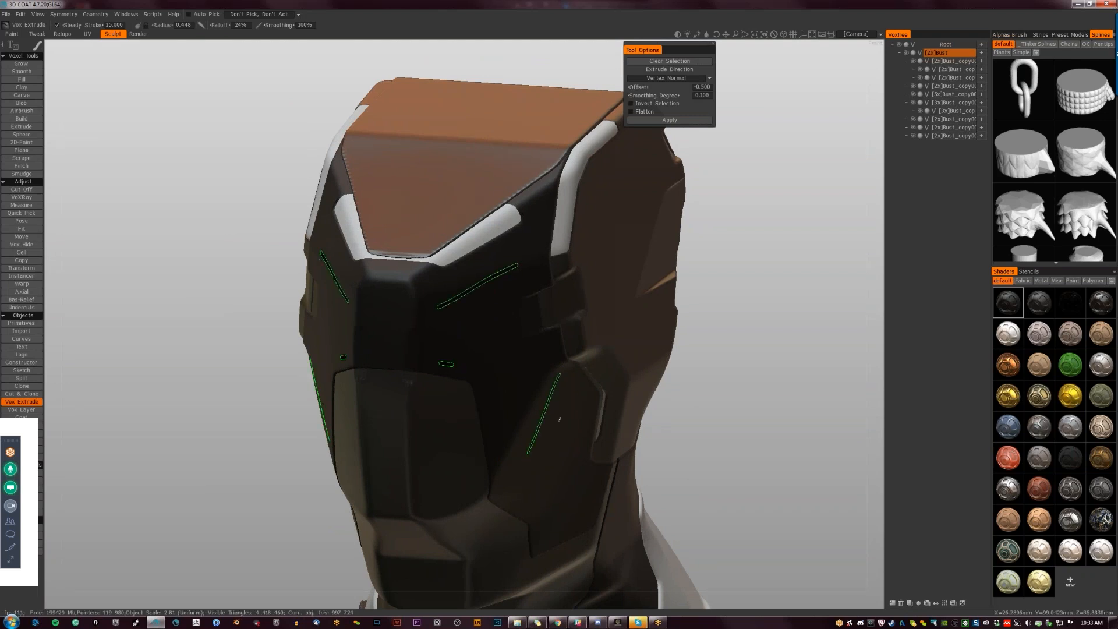
left_click_drag(562, 373, 527, 439)
left_click_drag(309, 356, 324, 428)
left_click_drag(540, 546, 571, 531)
left_click_drag(742, 410, 728, 373)
key("Return")
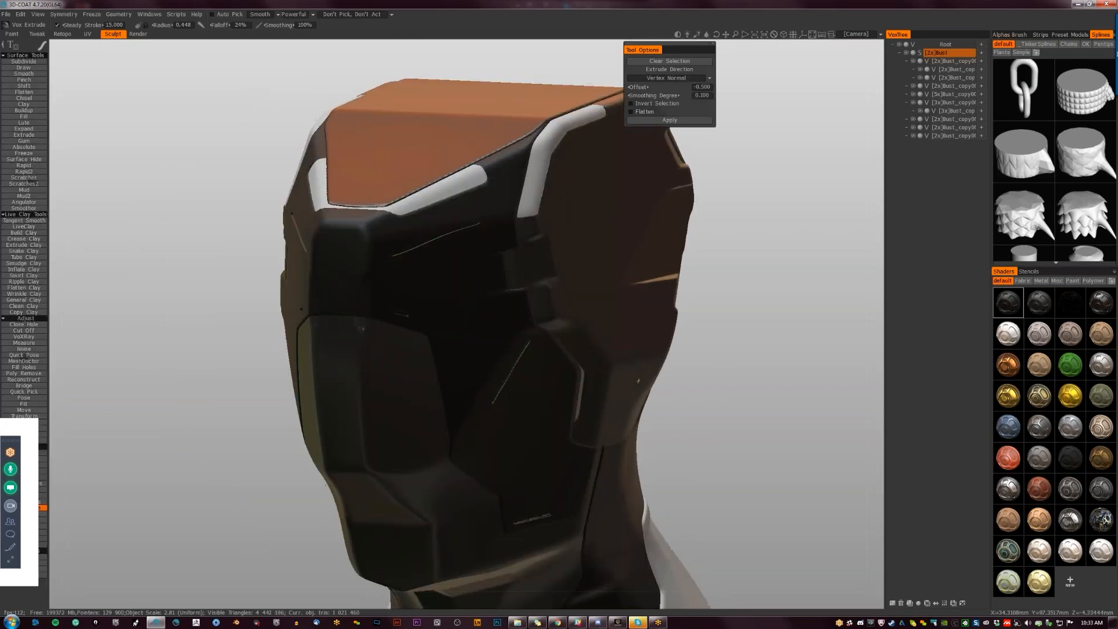
Pick the side head panel and mark short slanted dashes across it with Vox Extrude.
right_click_drag(641, 378, 557, 329)
mouse_move(638, 402)
left_mouse_down()
mouse_move(623, 361)
mouse_move(554, 350)
mouse_move(704, 389)
mouse_move(617, 384)
left_mouse_up()
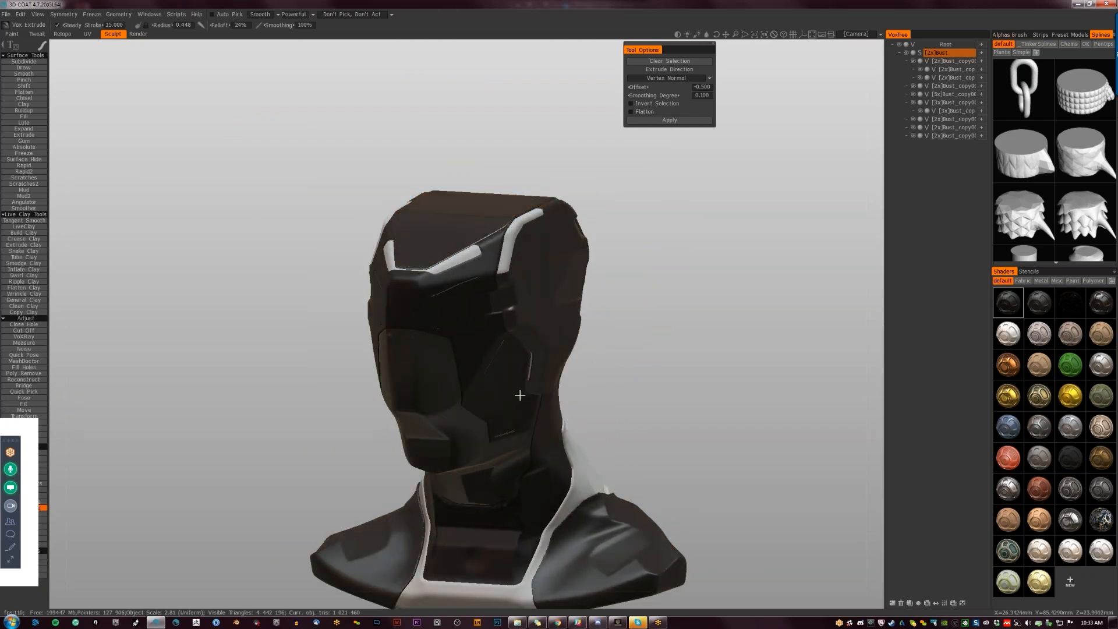
left_click_drag(675, 408, 483, 271)
key("h")
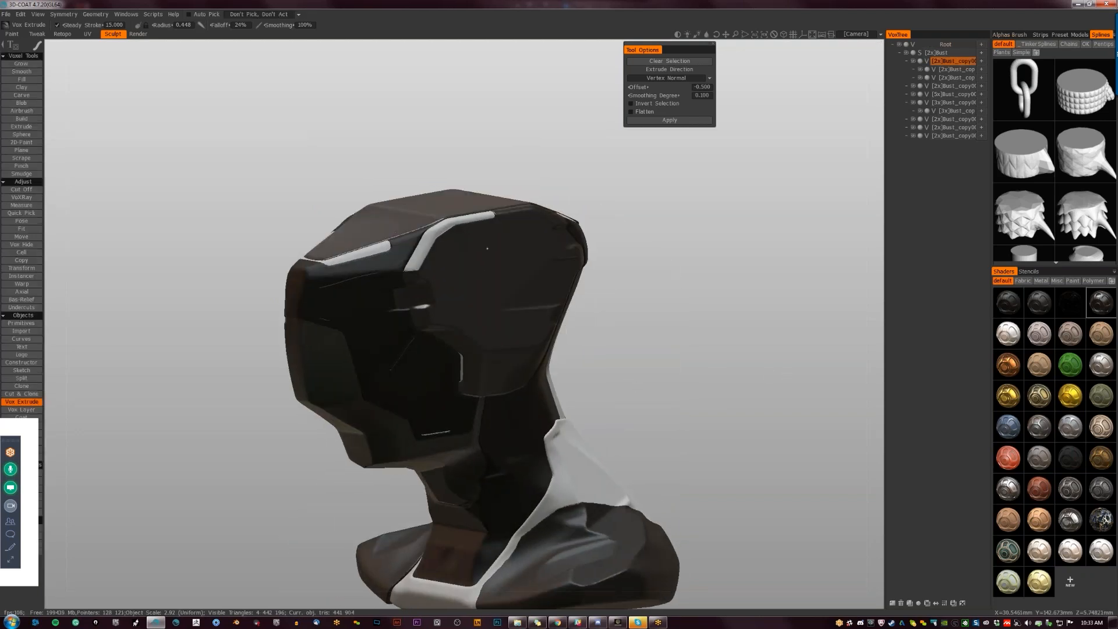
left_click_drag(441, 241, 435, 252)
left_click_drag(623, 352, 532, 326)
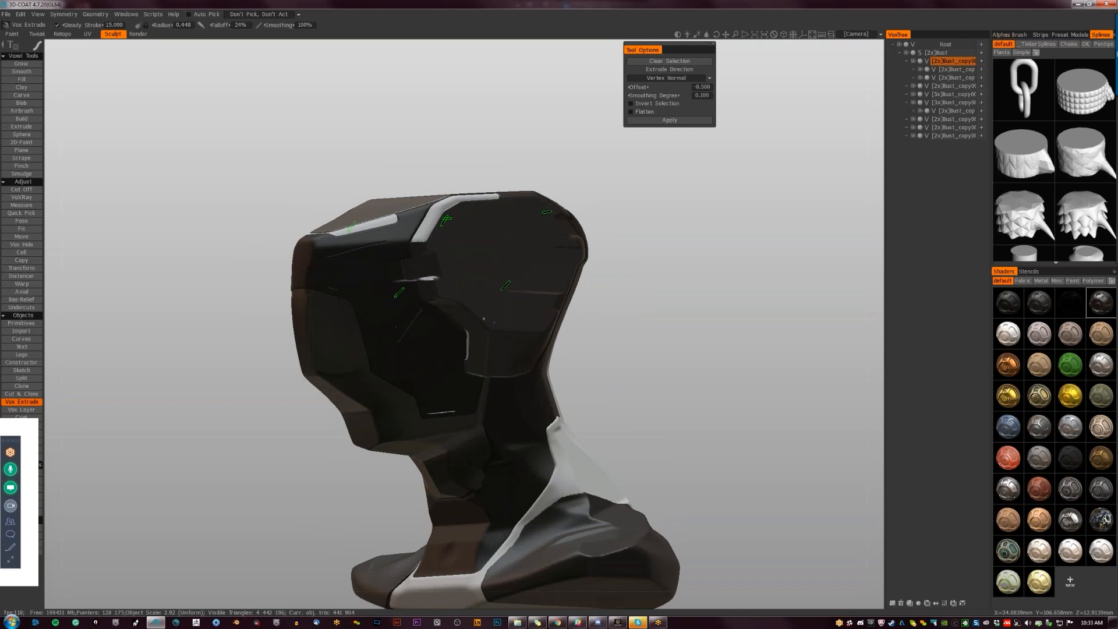
left_click_drag(671, 359, 579, 301)
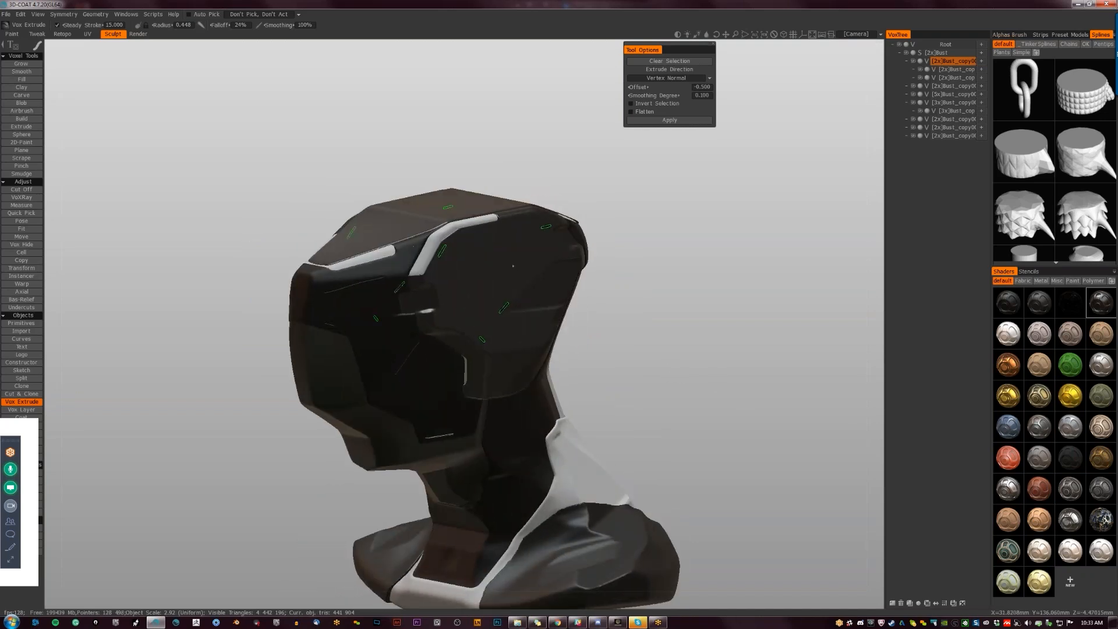
Engrave thin grooves along the front visor panel and the helmet's upper edges with Vox Extrude at offset -0.500.
left_click_drag(665, 315, 706, 382)
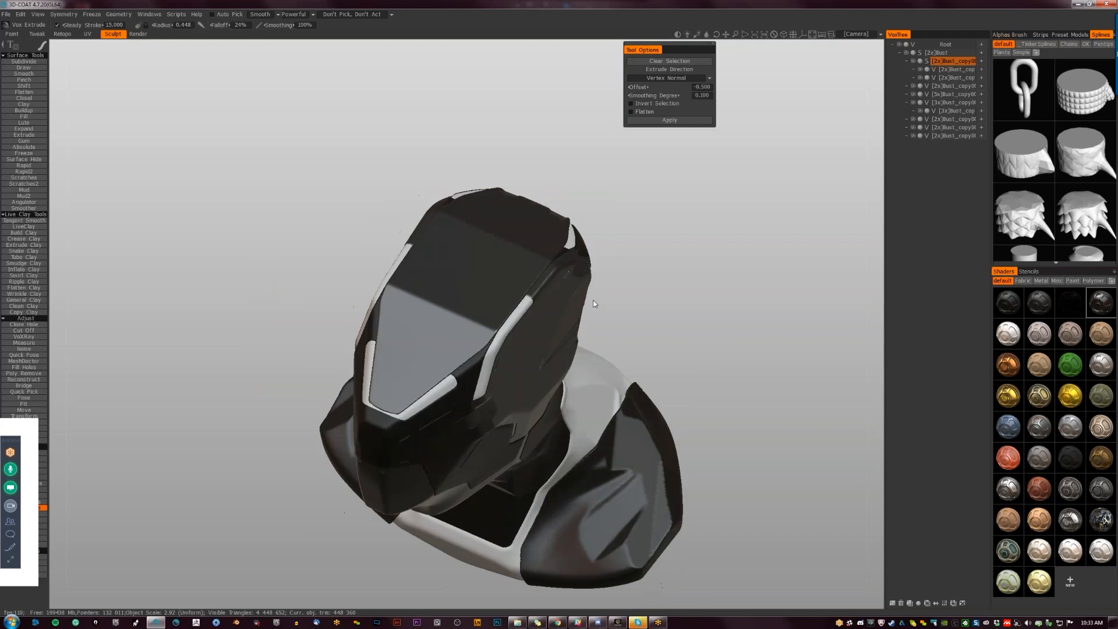
key("h")
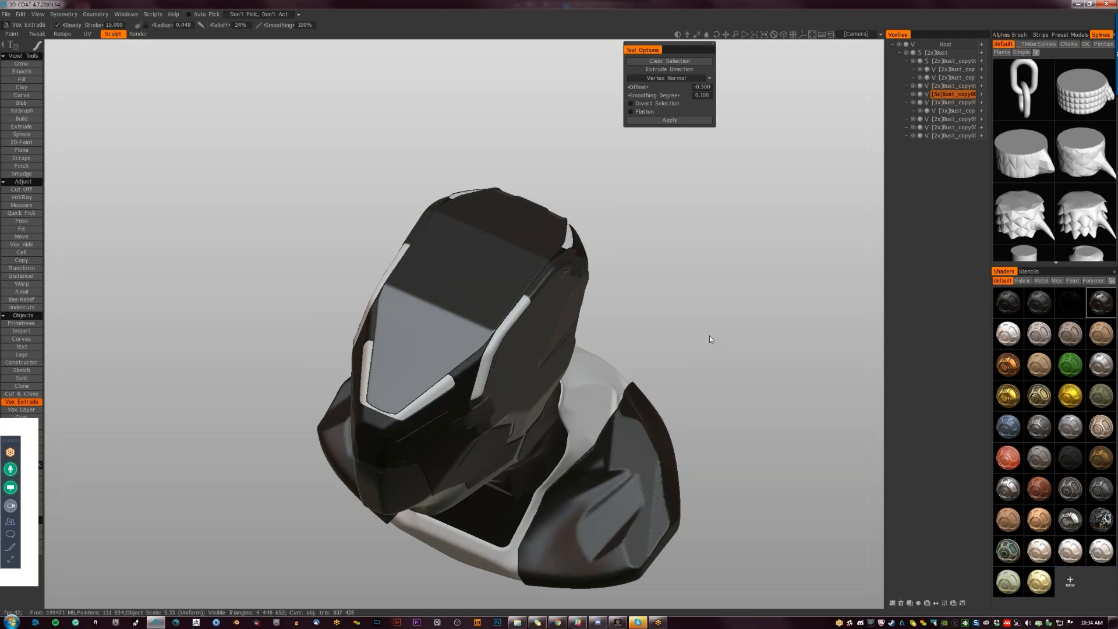
left_click_drag(397, 409, 430, 381)
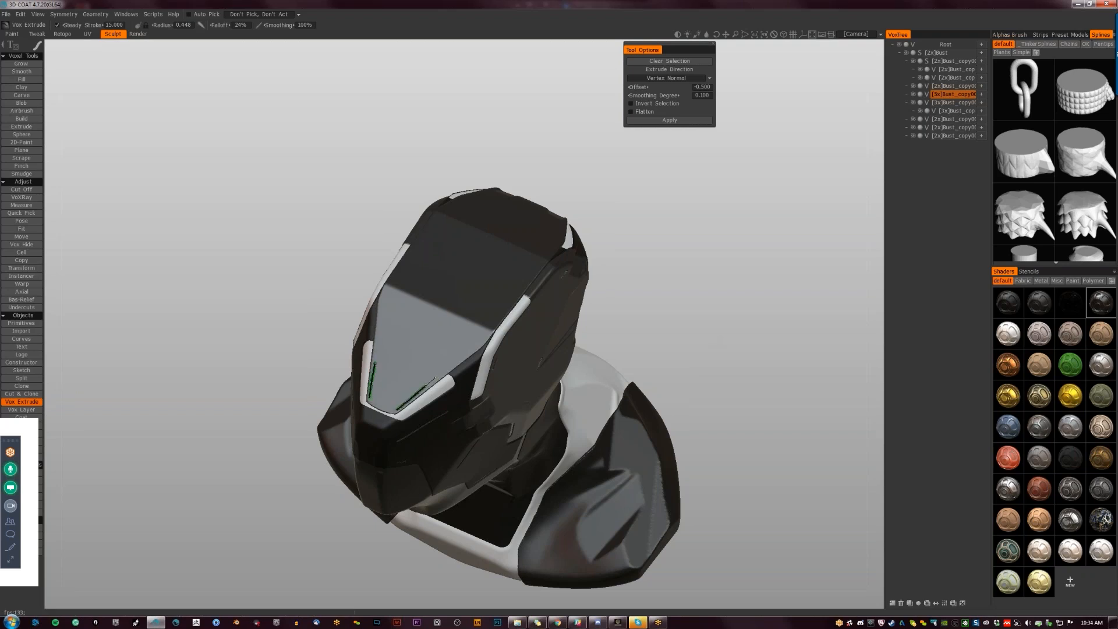
mouse_move(539, 263)
left_mouse_down()
mouse_move(512, 303)
mouse_move(469, 299)
left_mouse_up()
left_click(504, 247)
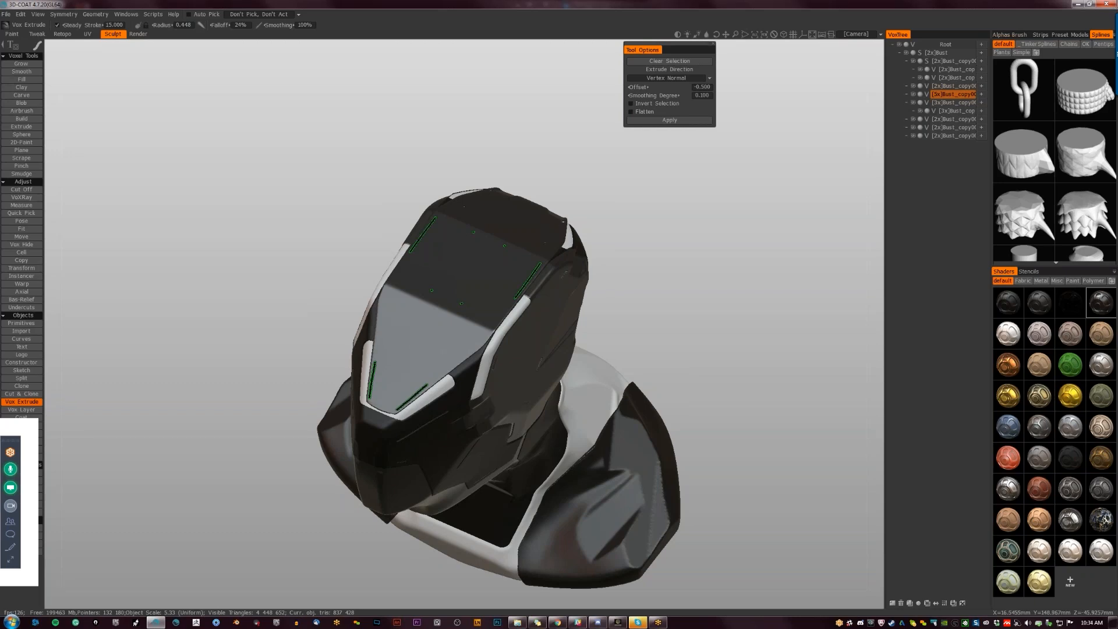
mouse_move(667, 342)
left_mouse_down()
mouse_move(583, 313)
mouse_move(642, 302)
mouse_move(668, 331)
left_mouse_up()
left_click(669, 120)
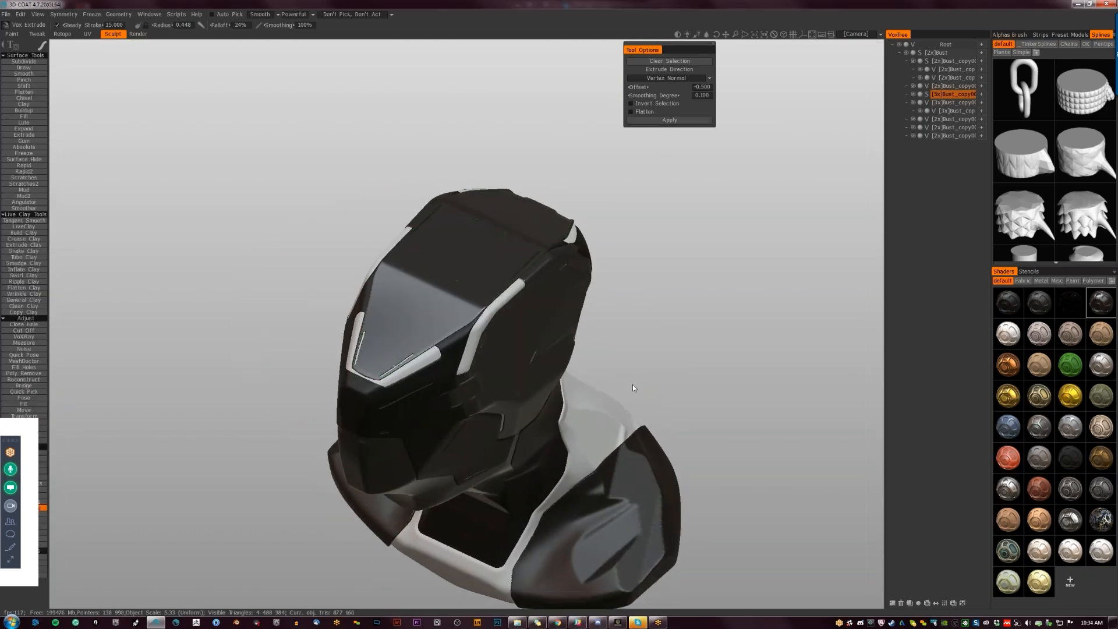
Mark a mirrored outline around the lower face panel and engrave it with Vox Extrude at offset -0.500.
left_click_drag(646, 366, 467, 313)
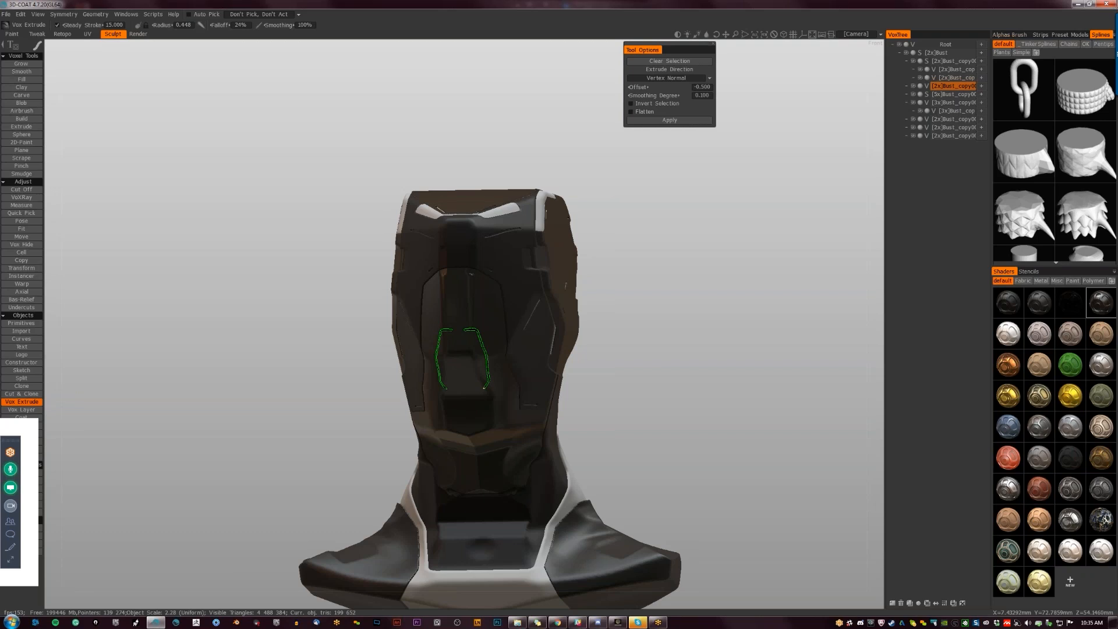
mouse_move(711, 364)
left_mouse_down()
mouse_move(651, 369)
mouse_move(773, 373)
mouse_move(701, 354)
left_mouse_up()
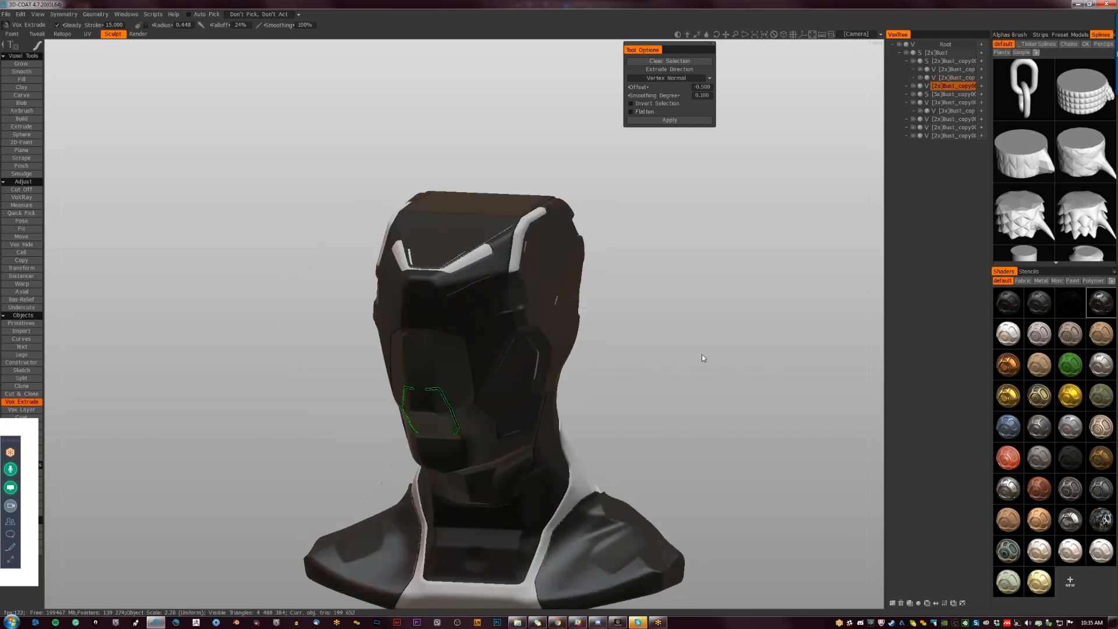
left_click(676, 120)
Stroke short panel lines on the upper neck below the ear, undo the unwanted strokes, and engrave the rest at offset -0.500.
left_click_drag(662, 385, 573, 369)
key("h")
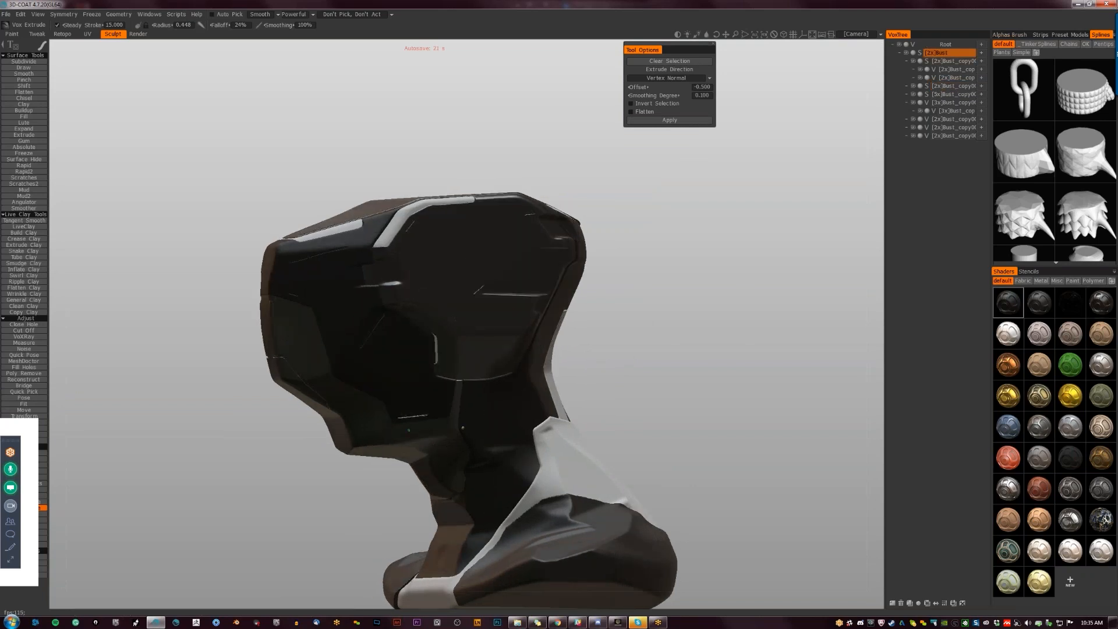
left_click_drag(462, 381, 482, 388)
left_click_drag(627, 403, 588, 407)
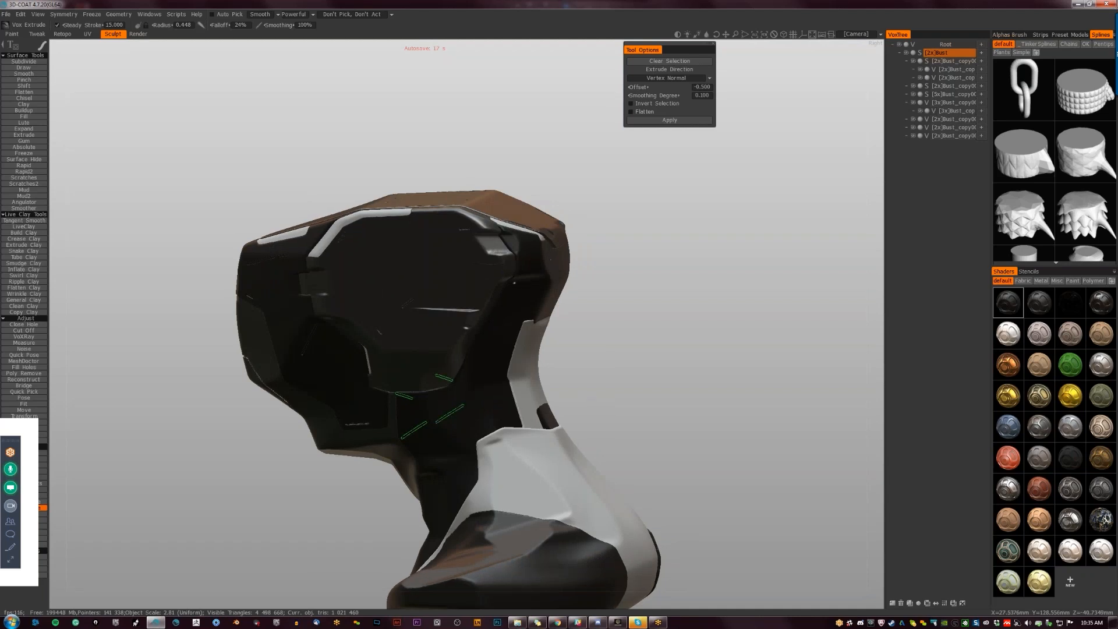
key("ctrl+z")
key("ctrl+z")
mouse_move(514, 283)
left_mouse_down("alt")
mouse_move(527, 357)
mouse_move(556, 349)
left_mouse_up("alt")
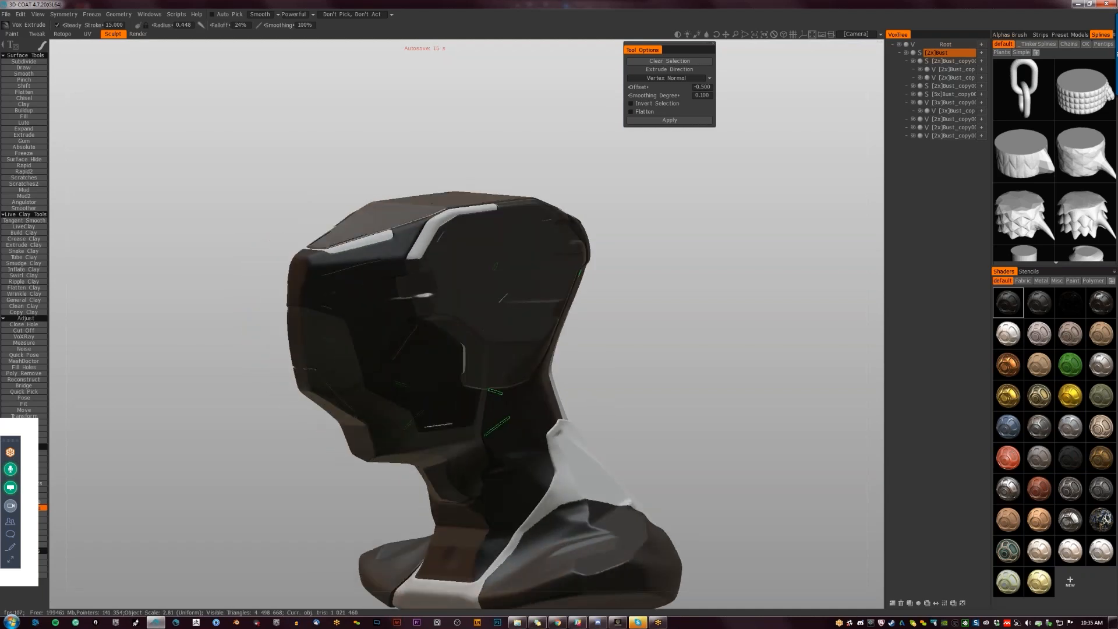
left_click(658, 120)
Engrave additional small detail lines on the main head piece with Vox Extrude at offset -0.500.
left_click_drag(653, 377, 705, 344)
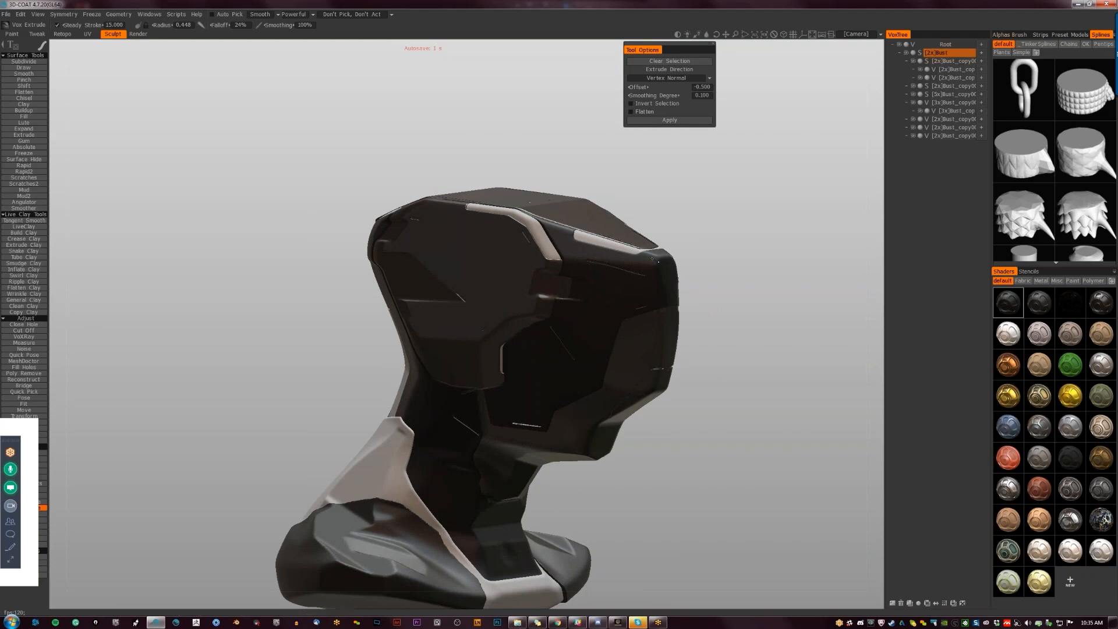
left_click_drag(750, 350, 750, 287)
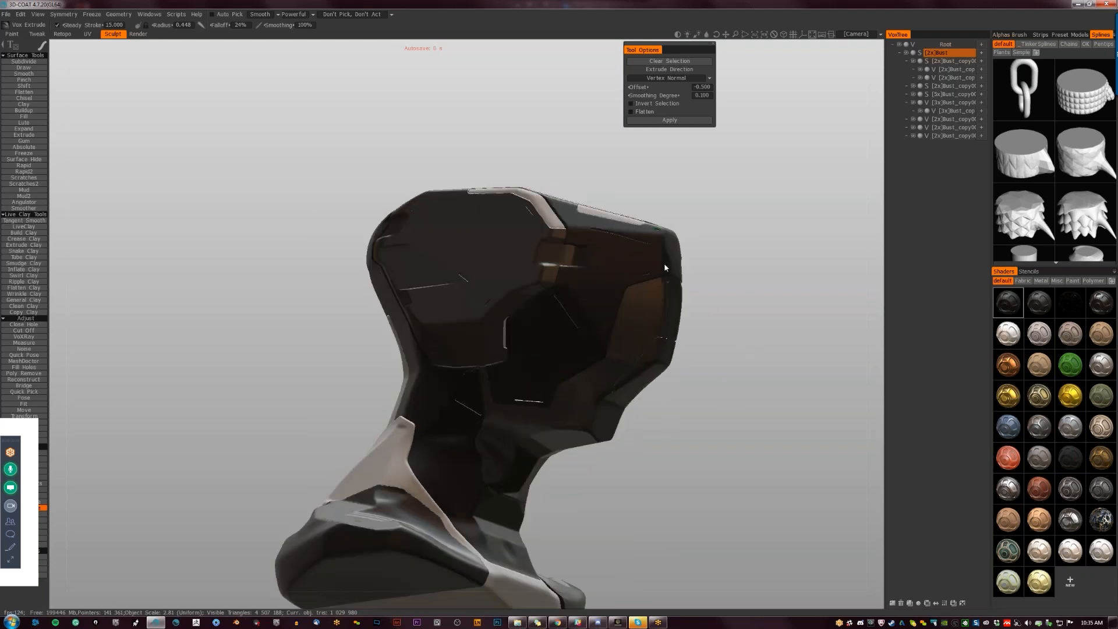
left_click_drag(706, 345, 674, 381)
left_click(656, 120)
left_click_drag(693, 314, 547, 303)
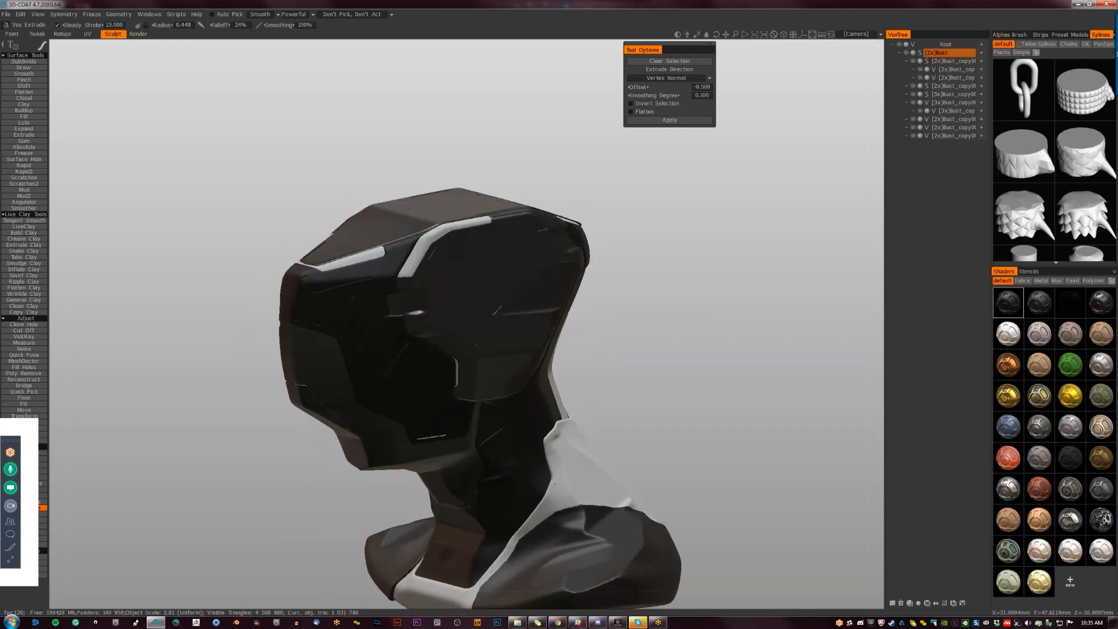
Engrave two short grooves into the side of the white neck collar with Vox Extrude at offset -0.500.
key("h")
mouse_move(667, 343)
left_mouse_down()
mouse_move(681, 390)
mouse_move(661, 338)
left_mouse_up()
middle_click_drag(658, 337, 661, 241)
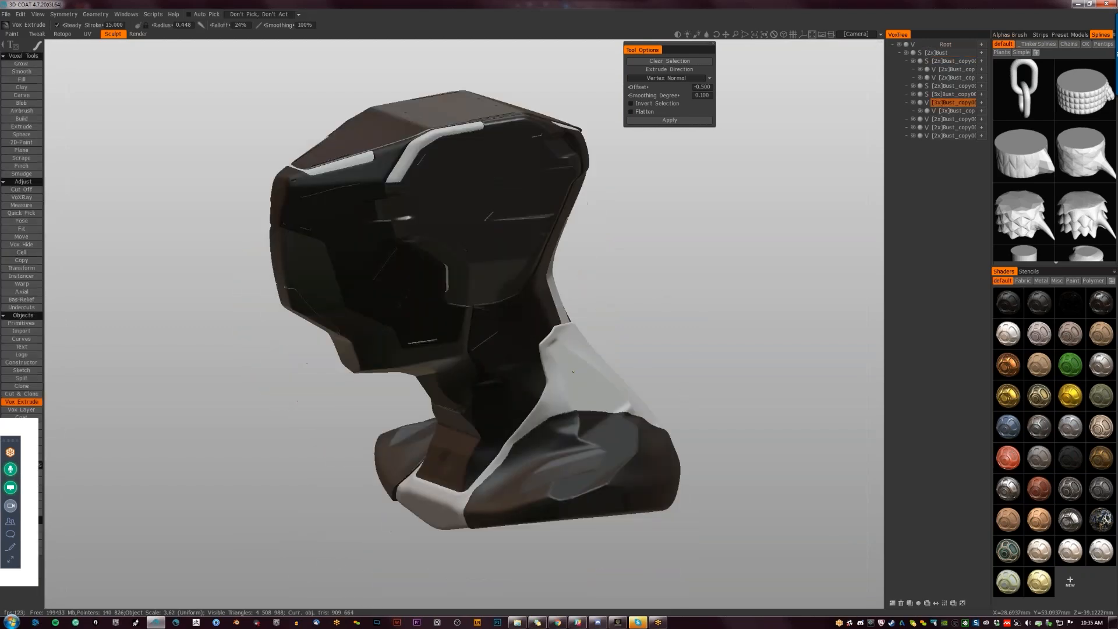
mouse_move(528, 420)
left_mouse_down()
mouse_move(561, 372)
mouse_move(583, 365)
left_mouse_up()
key("ctrl+z")
left_click_drag(559, 411, 584, 403)
mouse_move(749, 360)
left_mouse_down()
mouse_move(696, 416)
mouse_move(690, 348)
mouse_move(586, 380)
mouse_move(724, 324)
mouse_move(670, 343)
left_mouse_up()
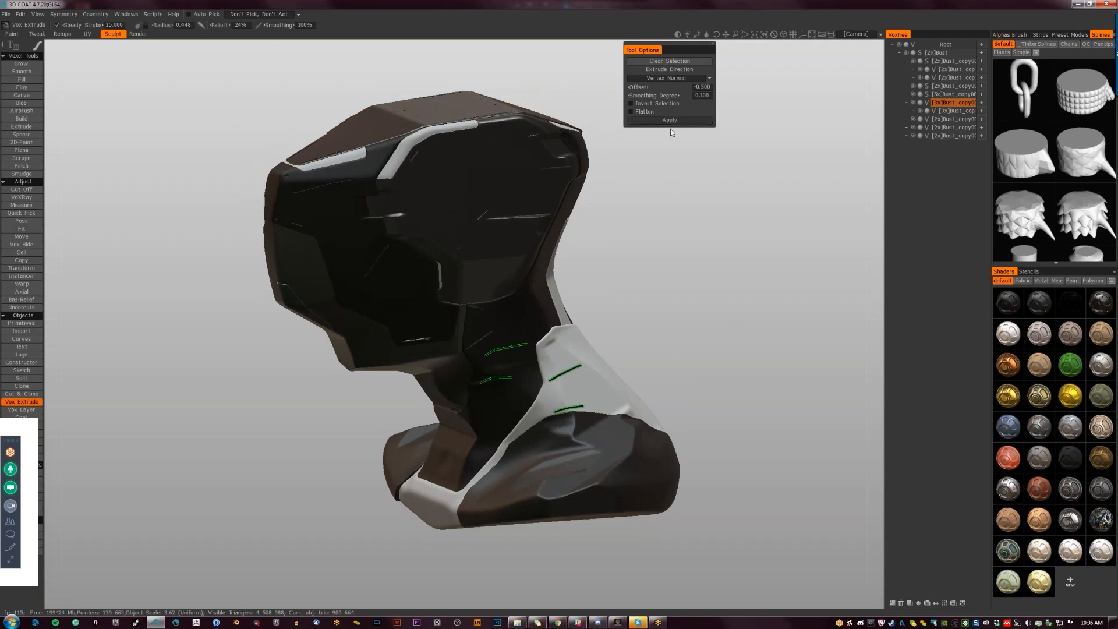
mouse_move(682, 253)
left_mouse_down()
mouse_move(718, 300)
mouse_move(666, 287)
mouse_move(617, 340)
mouse_move(666, 360)
mouse_move(732, 340)
mouse_move(613, 293)
left_mouse_up()
Switch to the Render workspace and lower the environment light to 11.
left_click(142, 35)
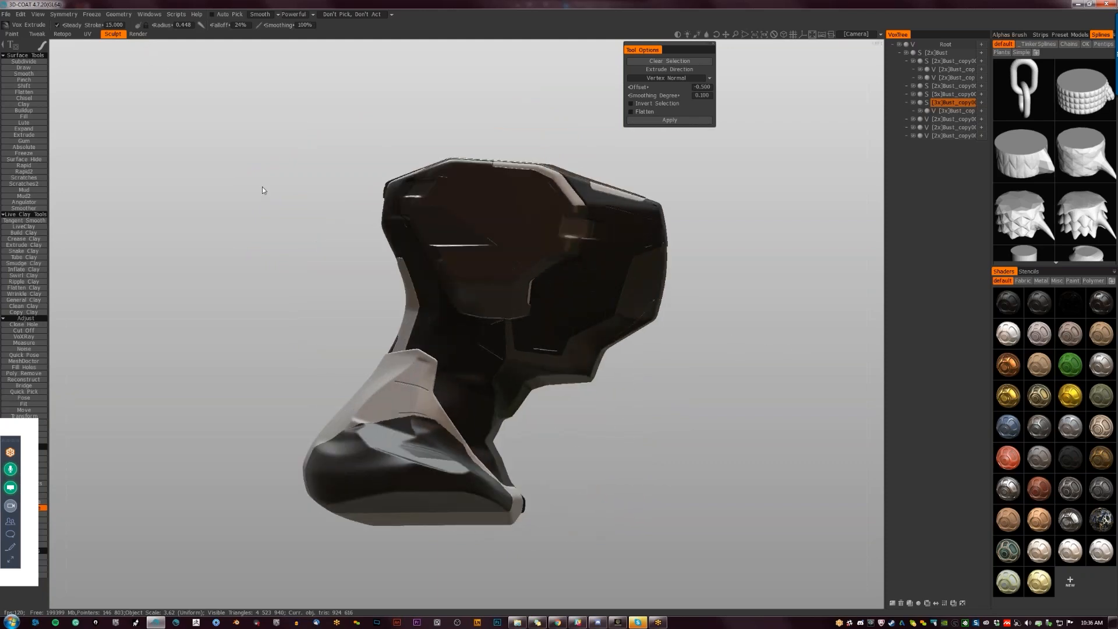
left_click_drag(782, 357, 744, 554)
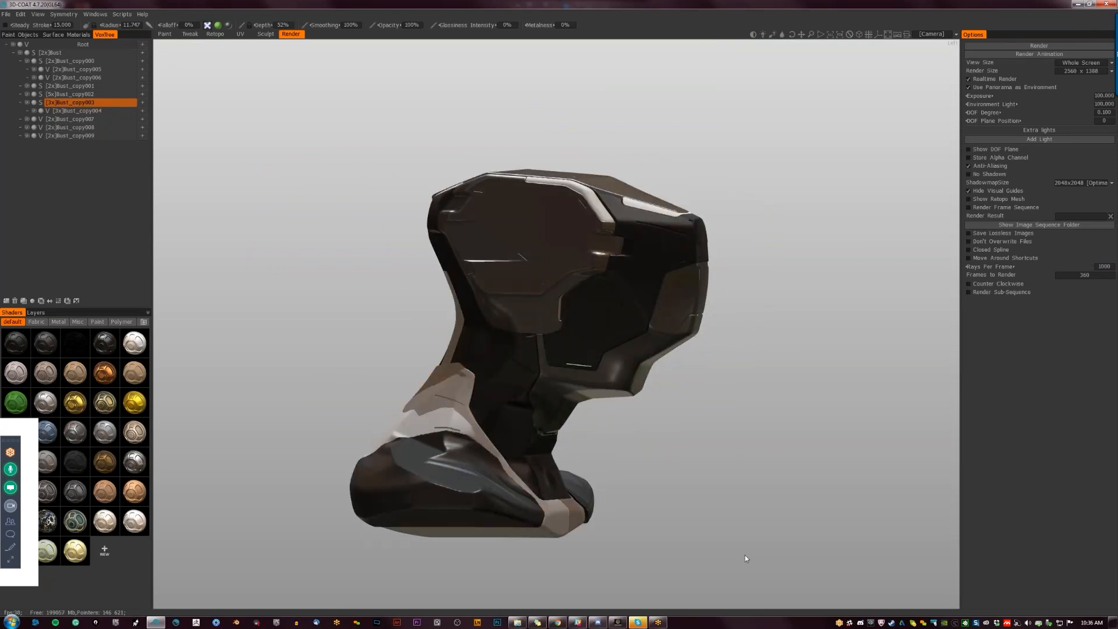
left_click_drag(716, 414, 683, 423)
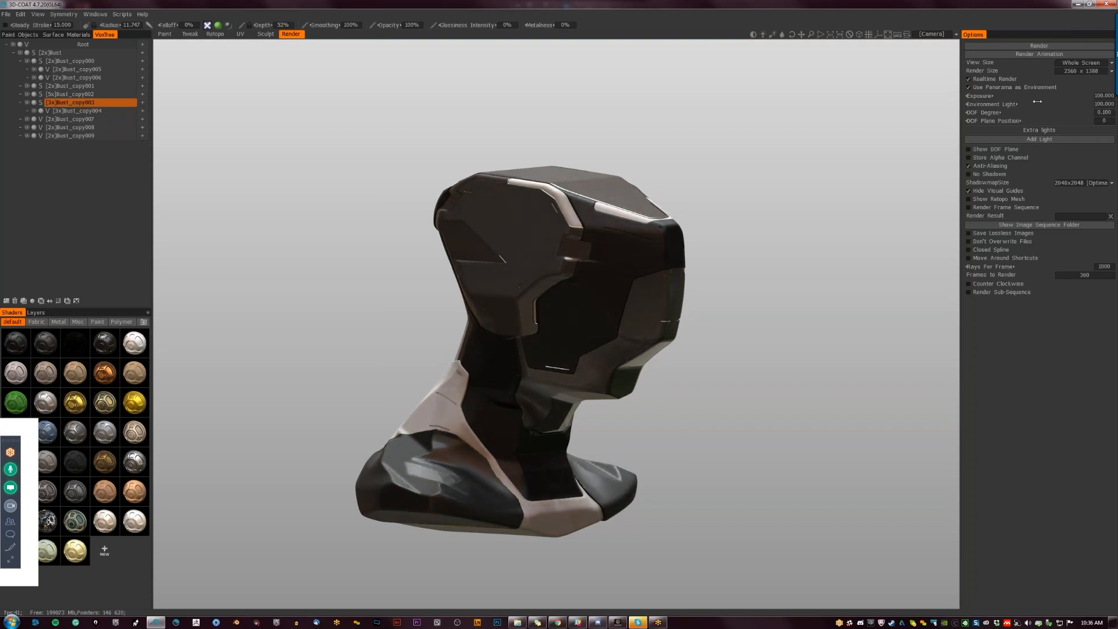
left_click_drag(1007, 104, 935, 107)
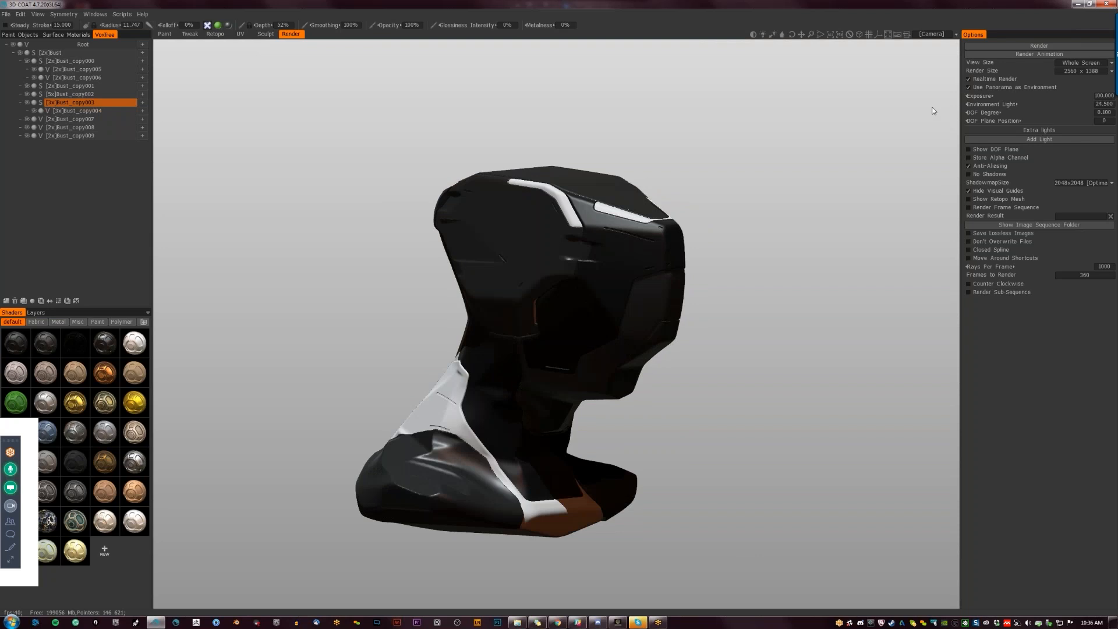
Frame the head in profile and add an extra light with rotation angle 171, height 72.9 and intensity 1.0.
left_click_drag(796, 295, 814, 296)
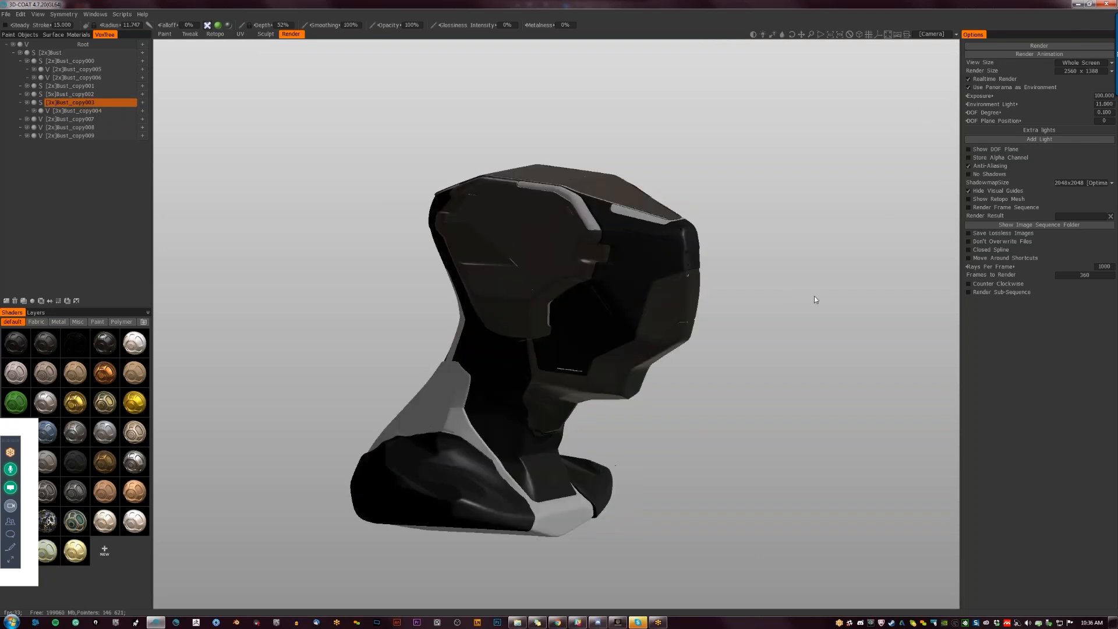
right_click_drag(790, 321, 804, 370)
mouse_move(804, 370)
left_mouse_down()
mouse_move(797, 392)
mouse_move(784, 358)
left_mouse_up()
middle_click_drag(875, 394, 858, 367)
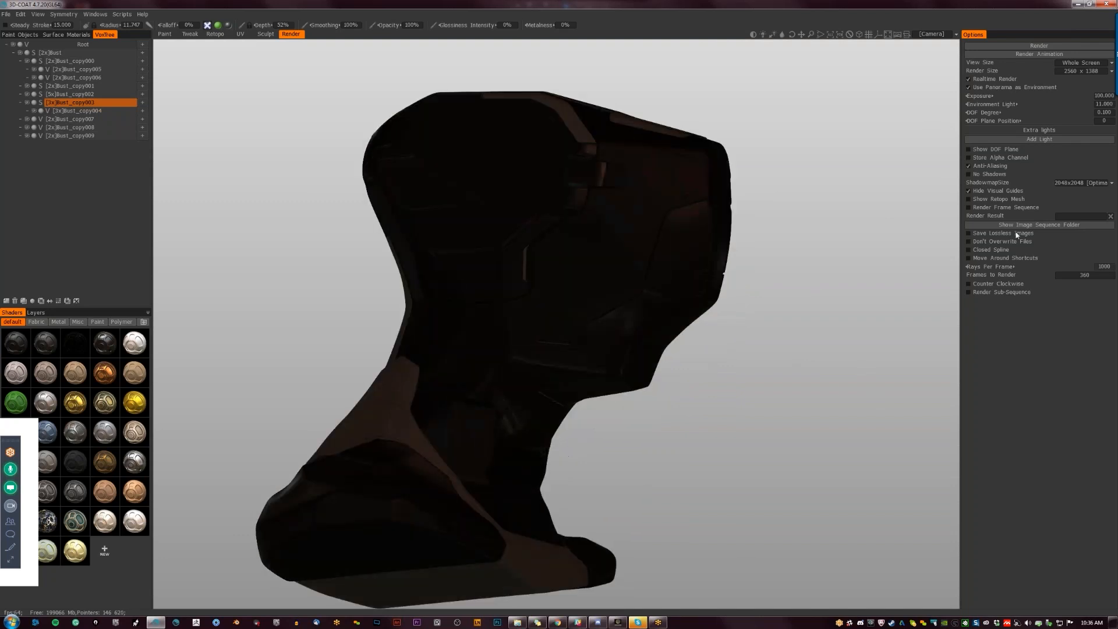
left_click(1019, 140)
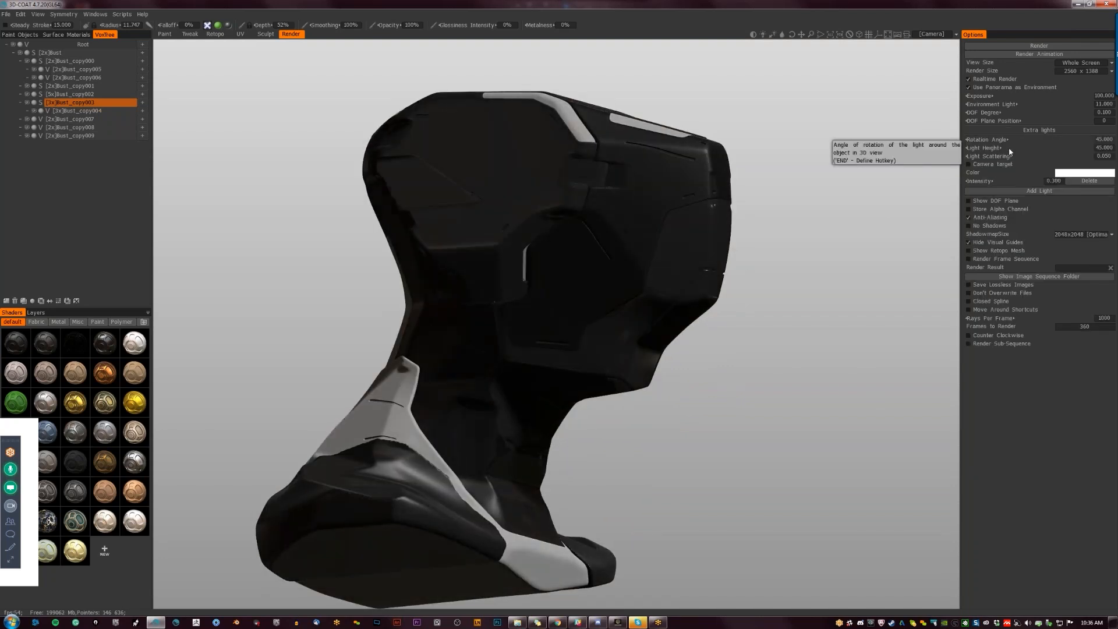
left_click_drag(1002, 140, 1043, 160)
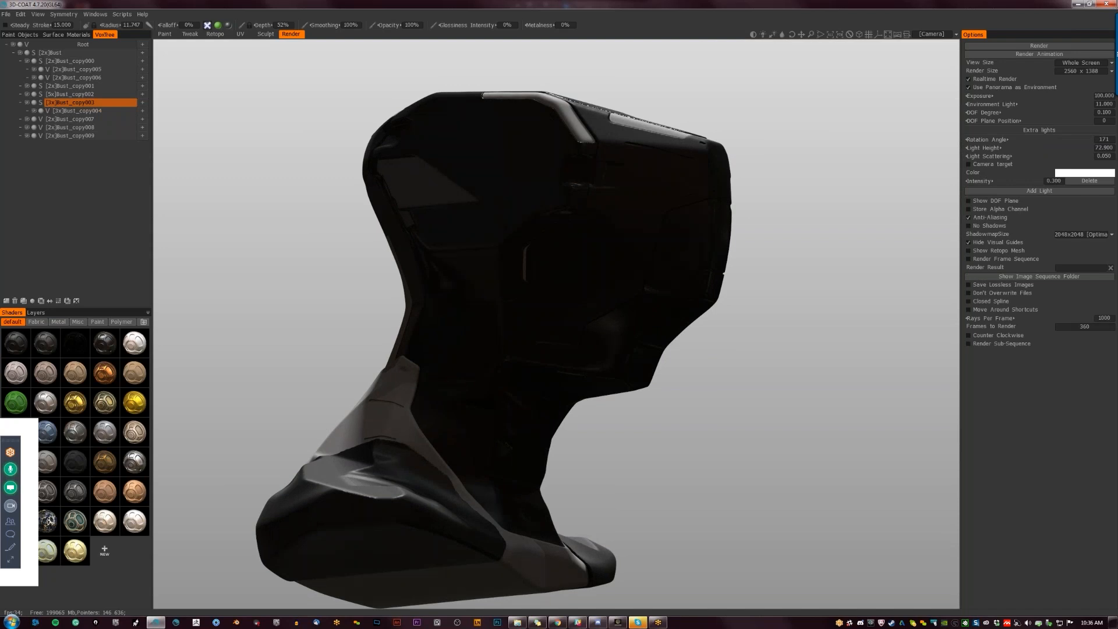
left_click_drag(980, 181, 999, 182)
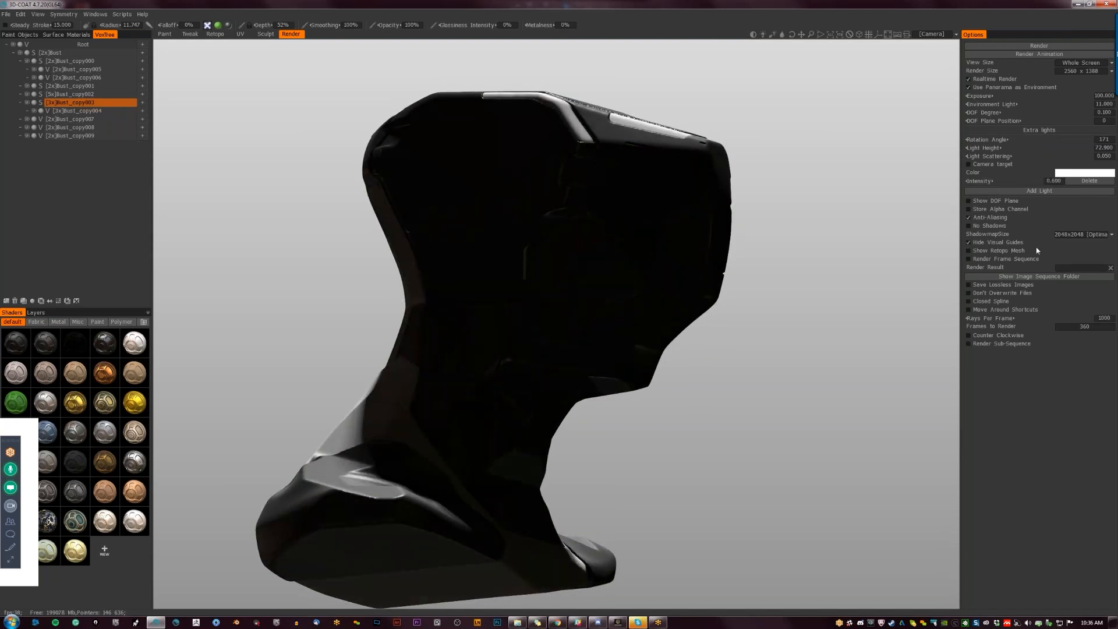
left_click_drag(999, 182, 1026, 182)
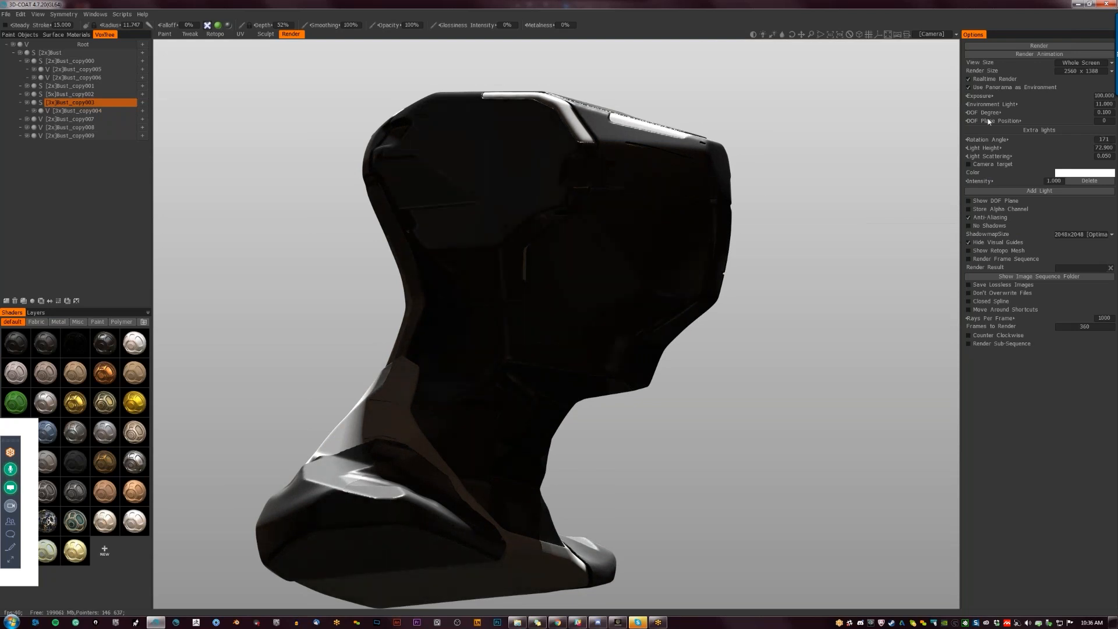
Add a second light with rotation angle -39.6, height 3.6 and intensity 0.073.
left_click(990, 191)
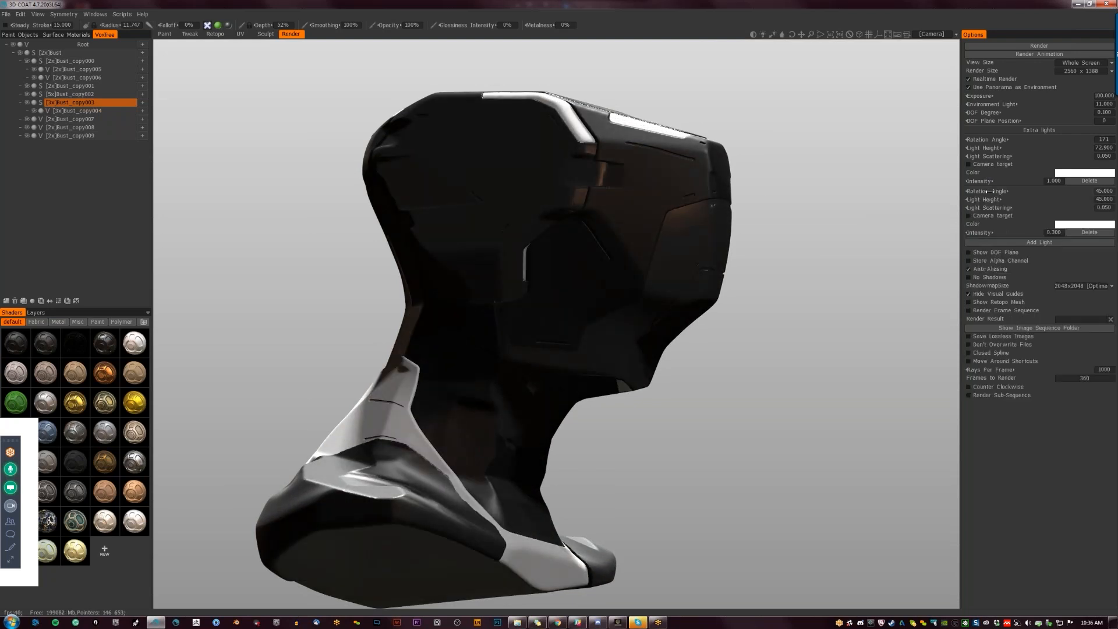
left_click_drag(993, 191, 972, 210)
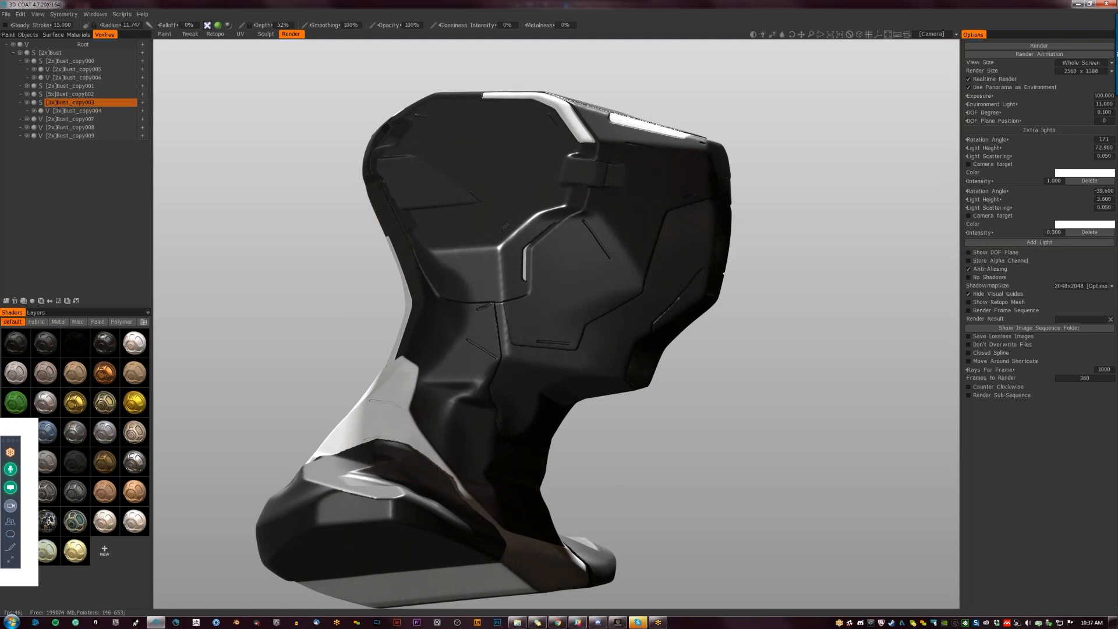
left_click_drag(991, 235, 985, 240)
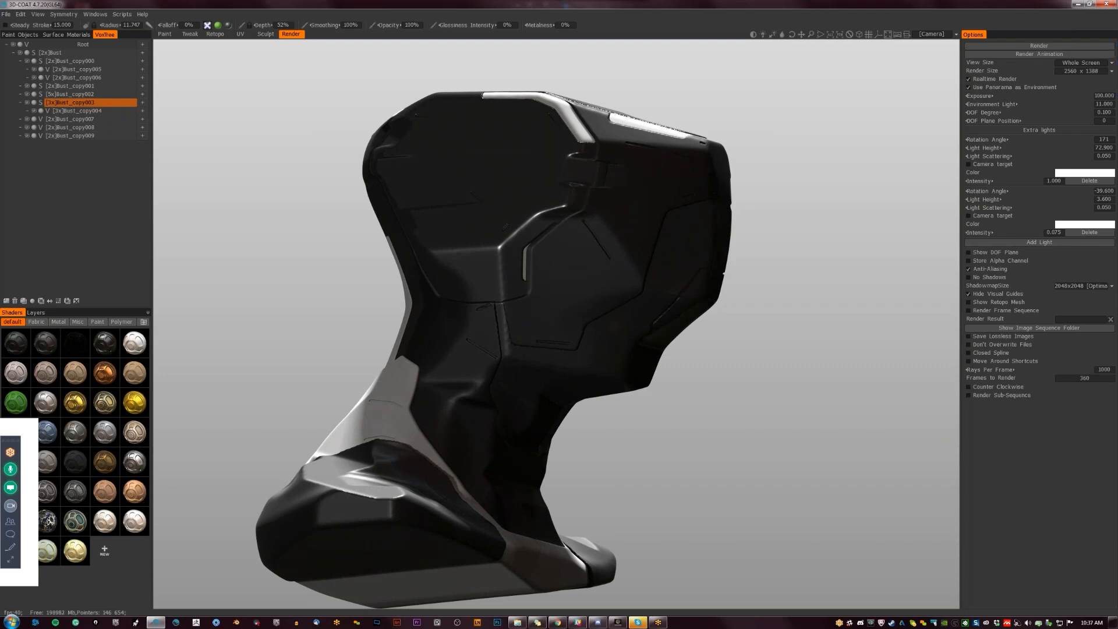
Capture a 1294 x 1227 screenshot of the rendered bust.
key("Print")
left_click_drag(239, 68, 805, 605)
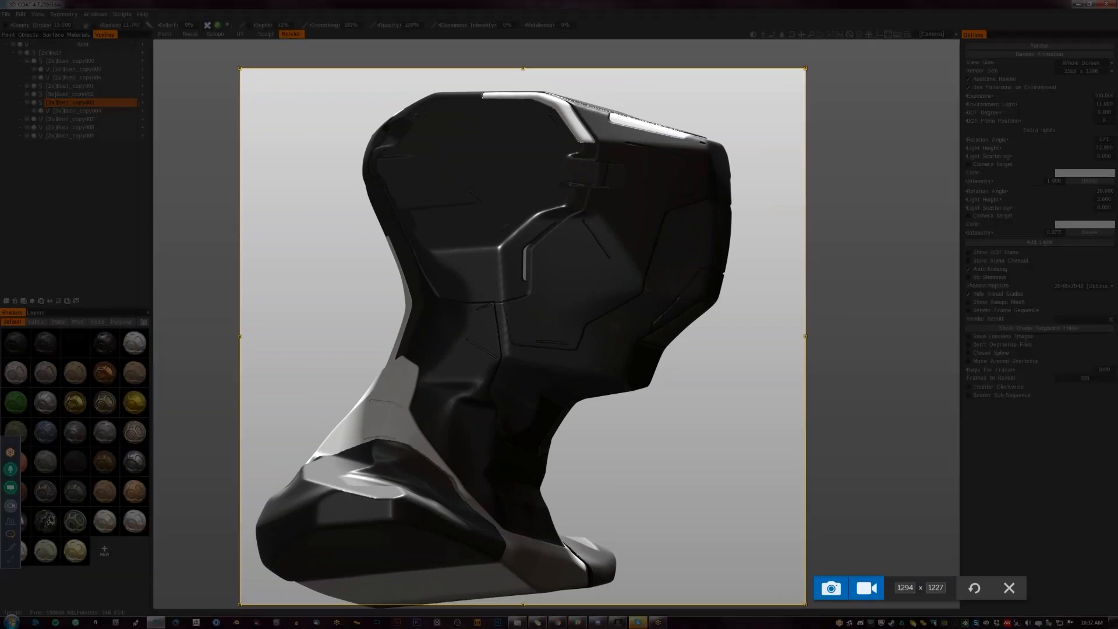
left_click(837, 587)
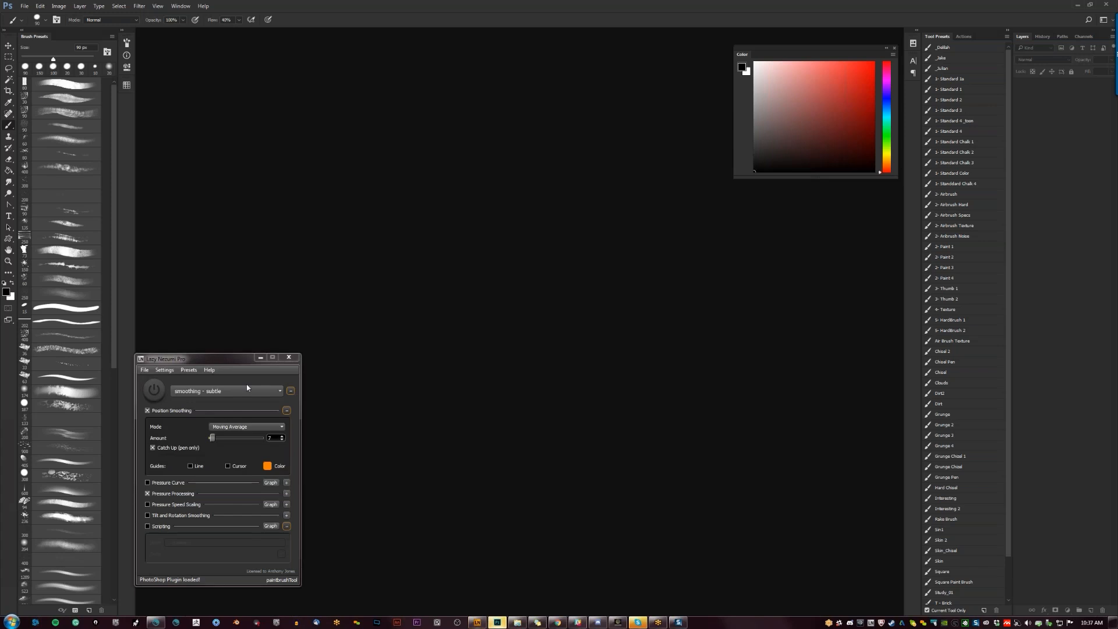
In Photoshop, toggle Lazy Nezumi Pro's stroke smoothing and minimize its window.
left_click(152, 392)
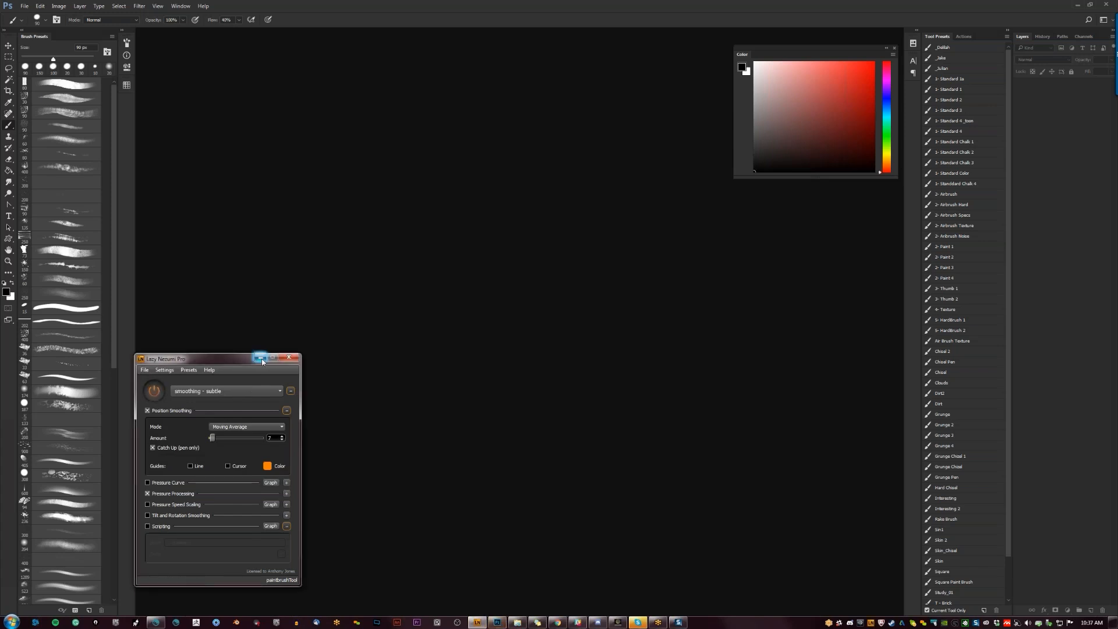
left_click(261, 358)
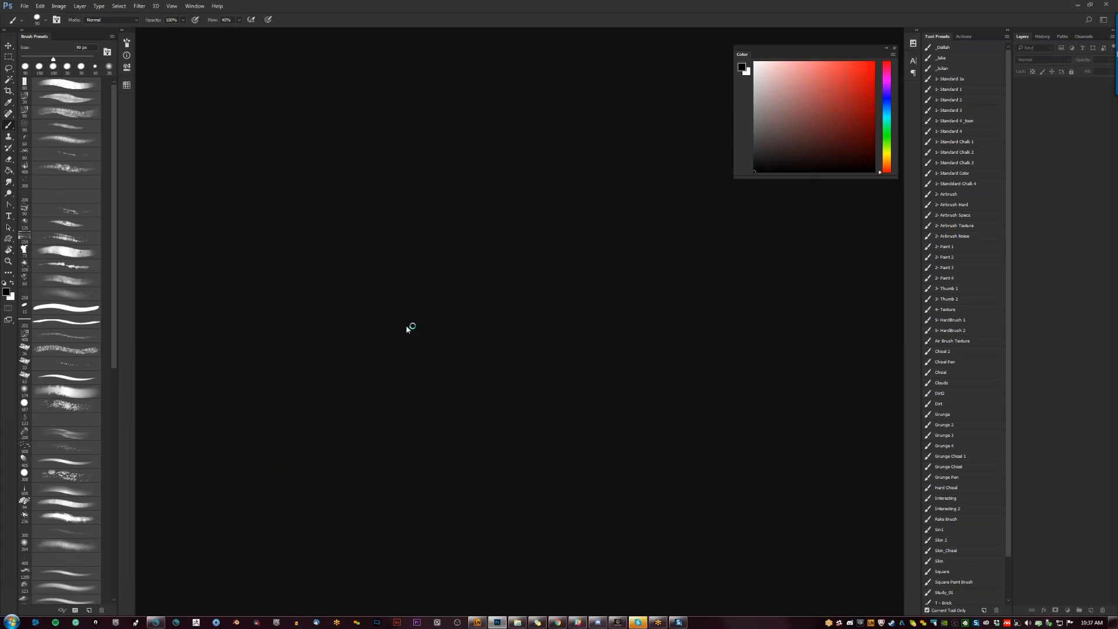
Create a new 1294 x 1227 pixel document from the Clipboard preset, paste the captured bust into it, and hide the panels.
key("ctrl+n")
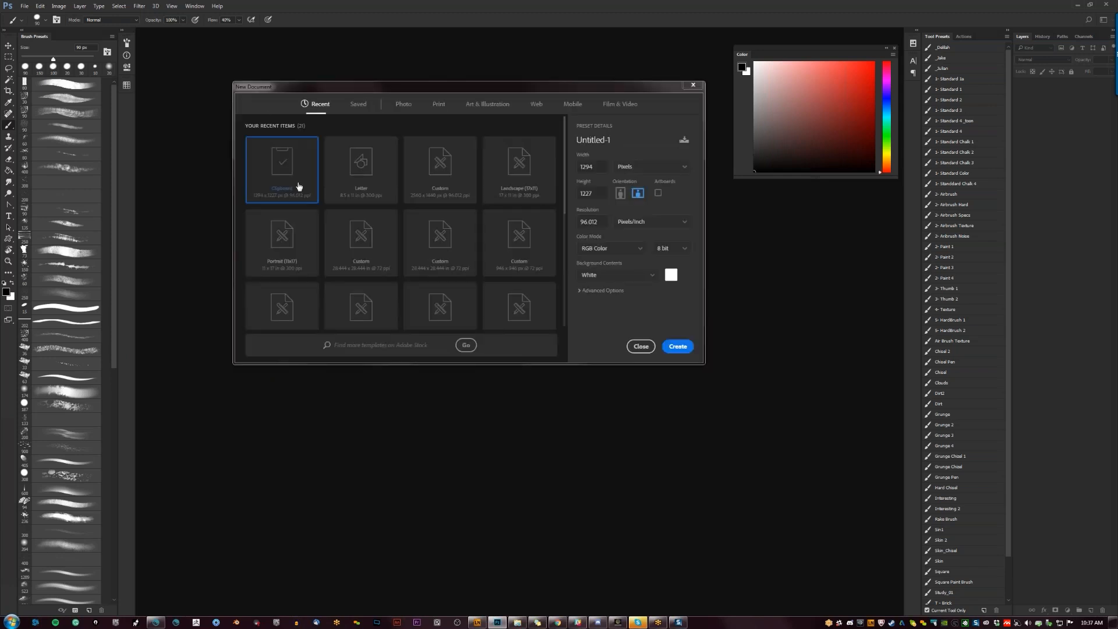
left_click(678, 347)
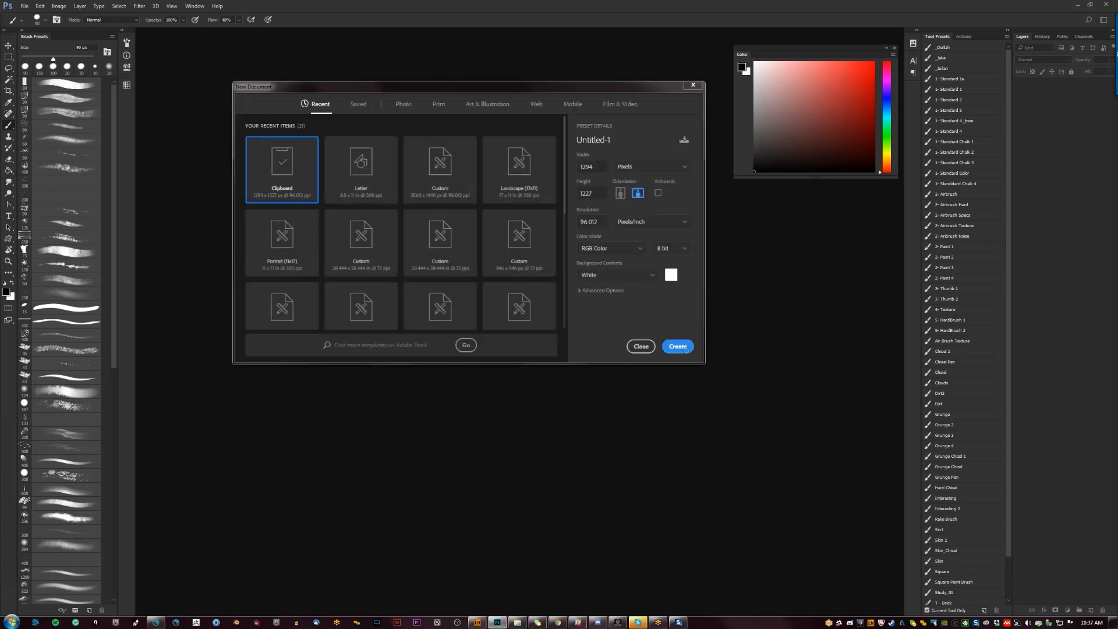
key("ctrl+v")
key("Tab")
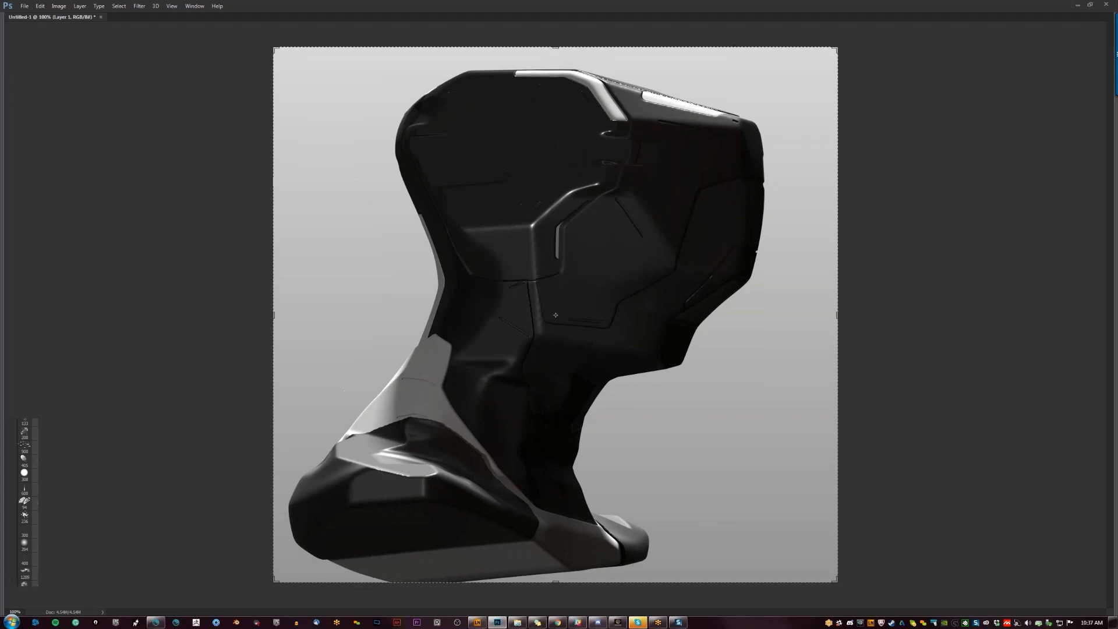
Crop the document tighter around the helmet and neck, and add a copy of the image on a new layer.
left_click_drag(313, 49, 800, 551)
key("Return")
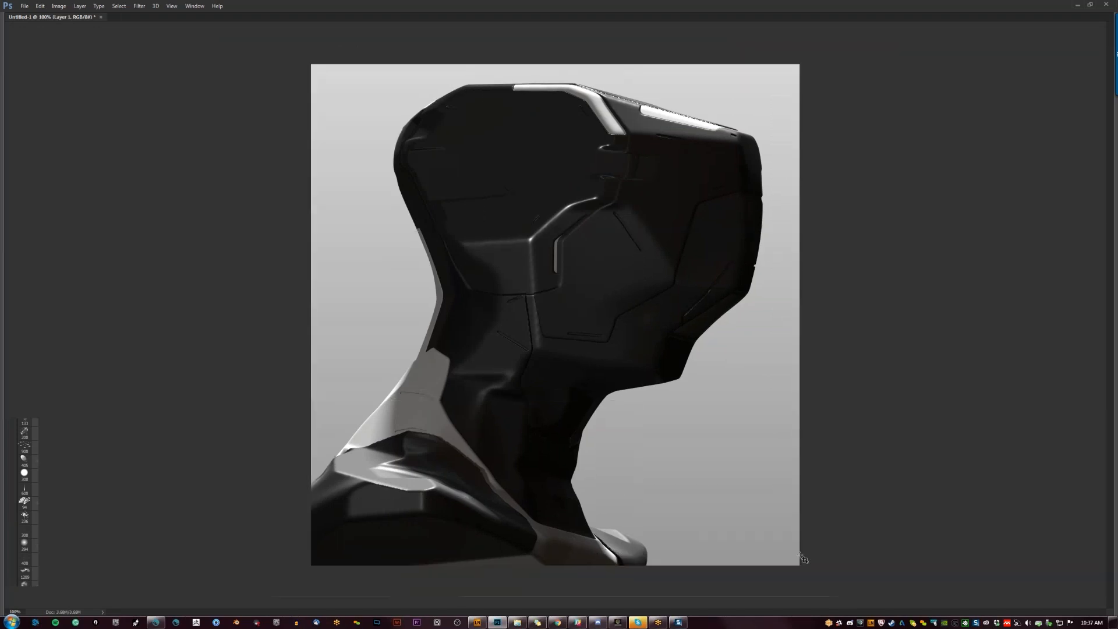
key("Tab")
key("ctrl+shift+alt+n")
key("Tab")
Retouch the narrow vertical strip below the helmet's side seam with brush strokes in a sampled tone.
left_click(641, 230)
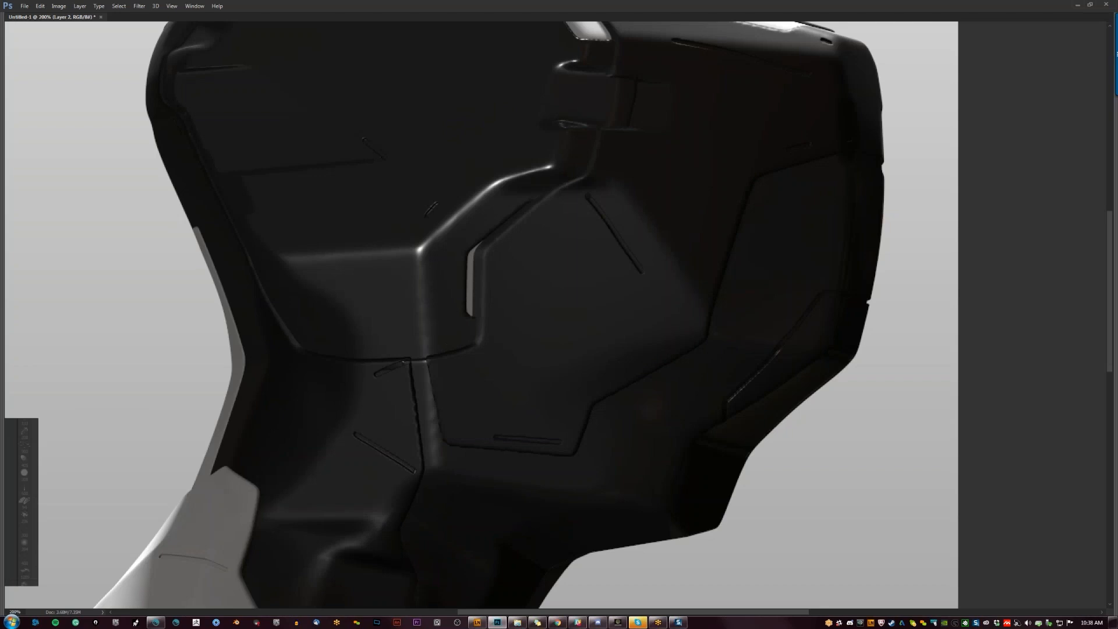
left_click(423, 390, "alt")
left_click_drag(417, 371, 423, 460)
left_click_drag(419, 421, 424, 455)
key("ctrl+z")
left_click_drag(430, 373, 438, 419)
key("ctrl+minus")
key("ctrl+minus")
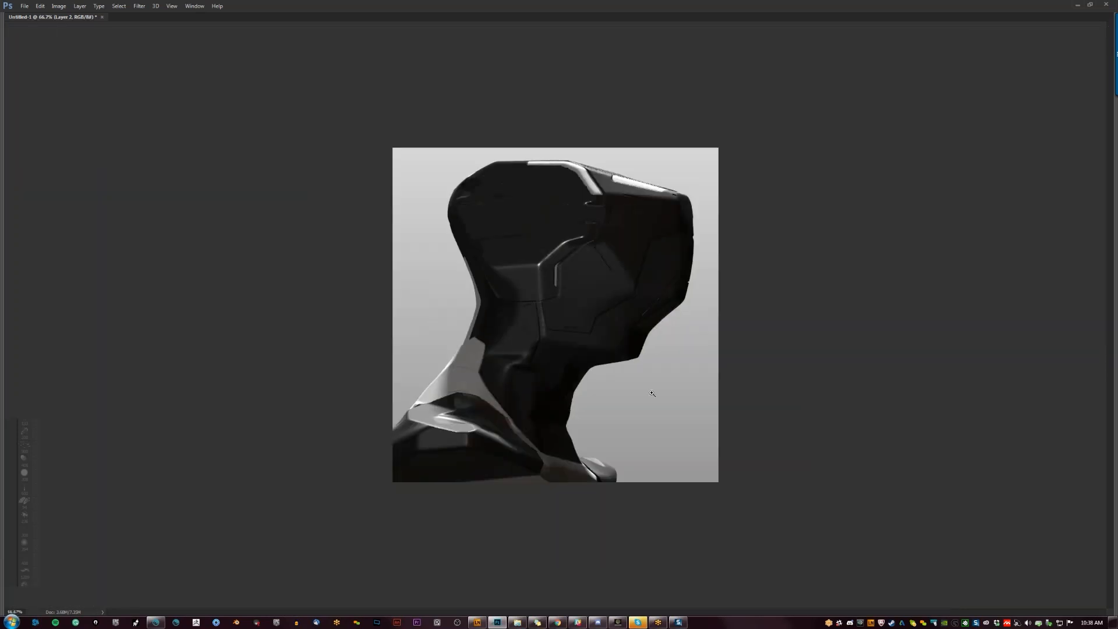
Flip the canvas horizontally, add small dark dots to the narrow neck strip, and flip the canvas back.
key("ctrl+shift+h")
left_click(578, 321)
left_click(578, 320)
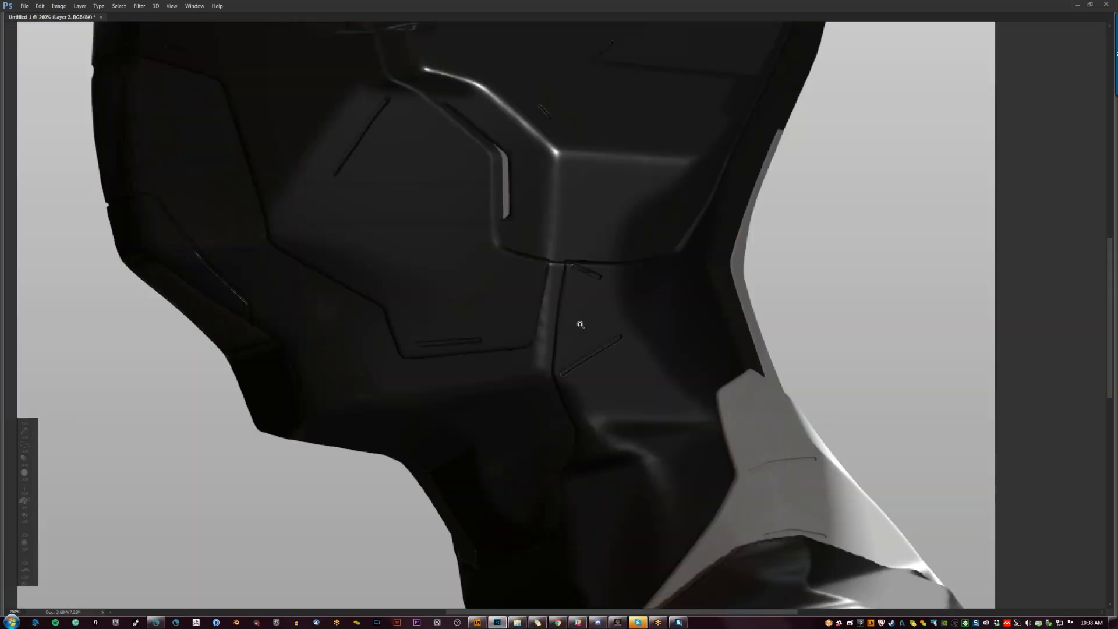
left_click(551, 271)
left_click(611, 244, "alt")
key("ctrl+shift+h")
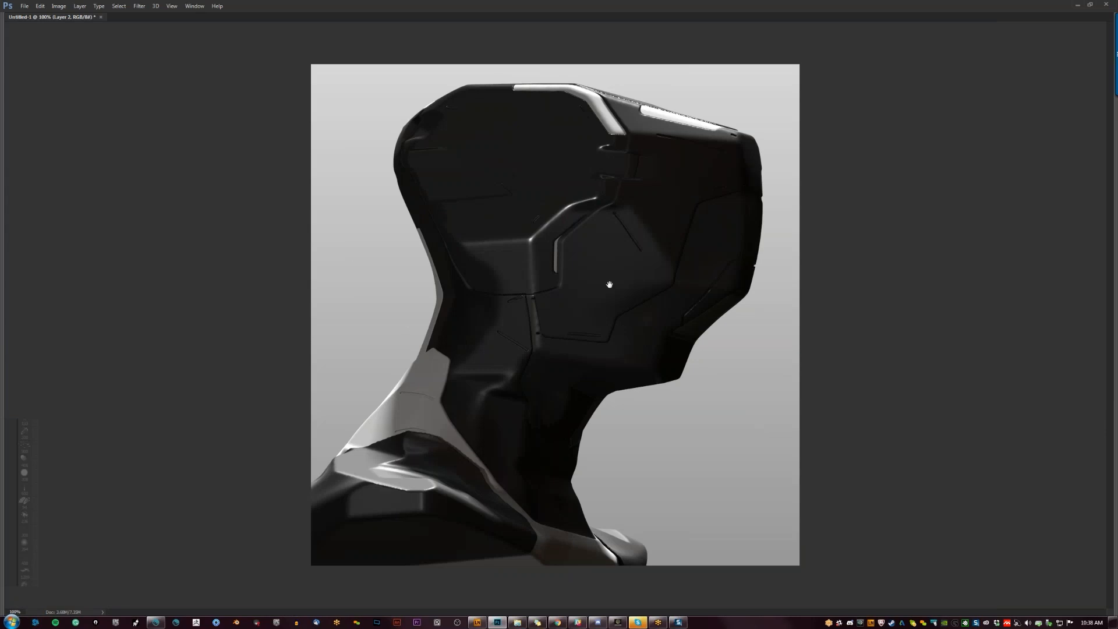
Paint bright highlights on the side panel's ridge corner and along the cheek panel edge rising toward the hinge block.
left_click(542, 253, "ctrl")
left_click_drag(502, 226, 515, 224)
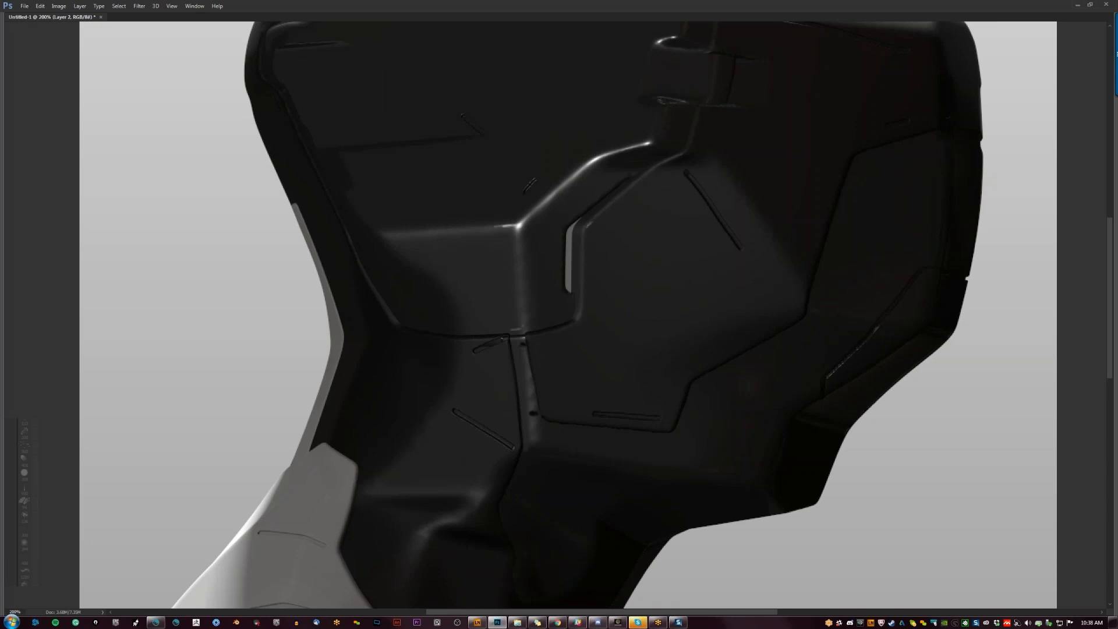
mouse_move(585, 227)
left_mouse_down()
mouse_move(685, 150)
mouse_move(696, 122)
left_mouse_up()
key("ctrl+minus")
key("ctrl+minus")
key("Tab")
Paint a dark line along the upper edge of the hinge block beside the visor using default black.
key("z")
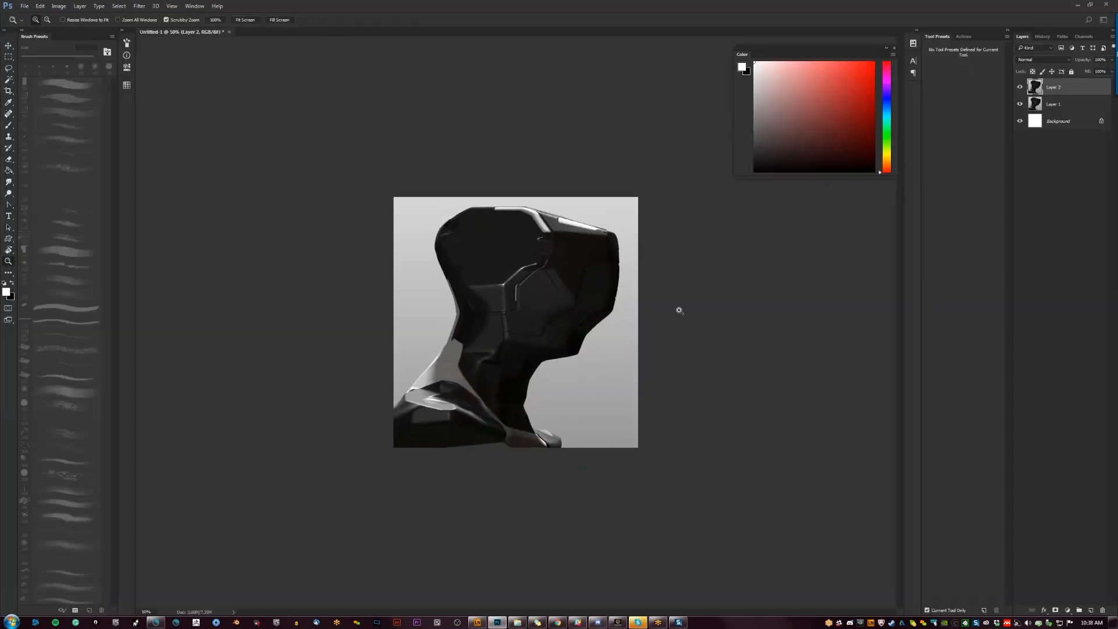
left_click(537, 295)
left_click(543, 285)
left_click(542, 286)
left_click(557, 247)
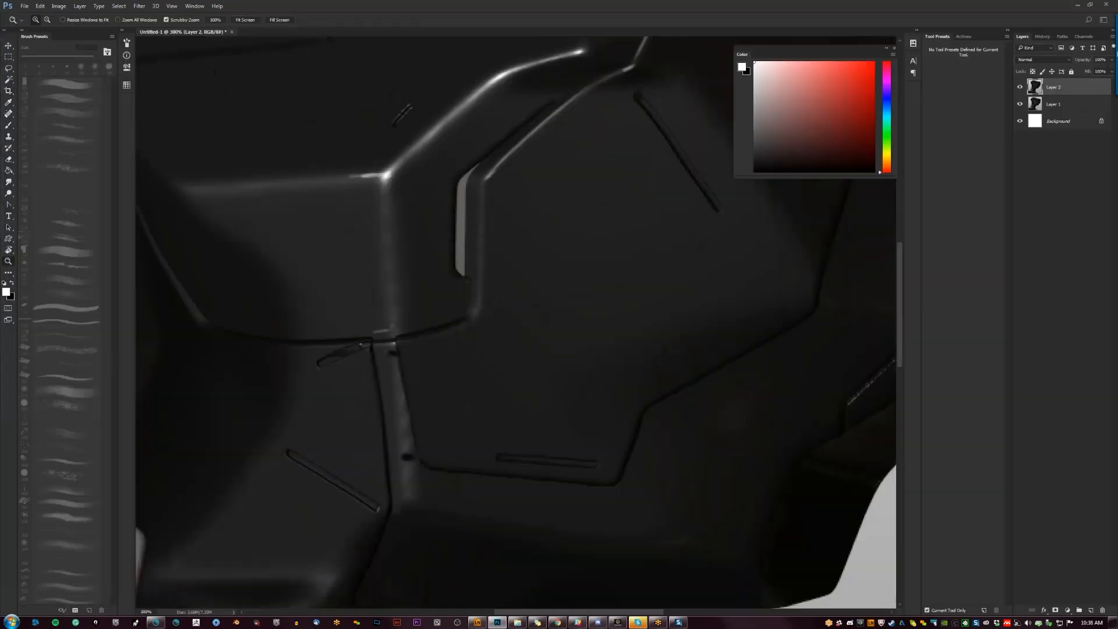
key("b")
left_click_drag(558, 233, 463, 553)
left_click(554, 164, "alt")
key("d")
left_click_drag(652, 242, 585, 233)
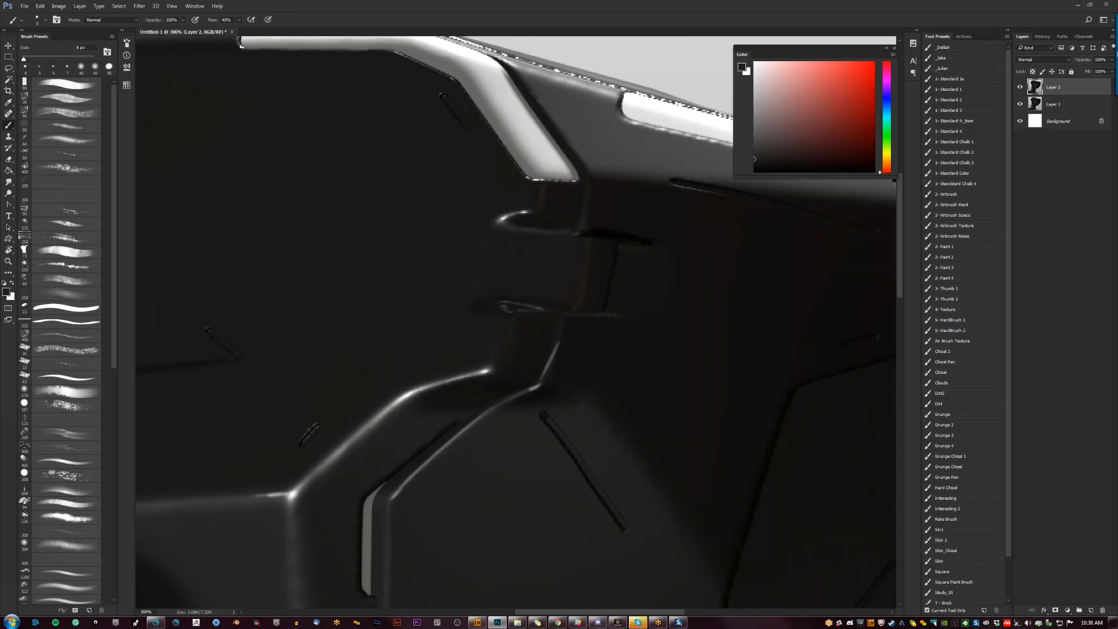
Refine the hinge block's upper edge with dark tones sampled from the surrounding surface and black.
left_click(584, 223, "alt")
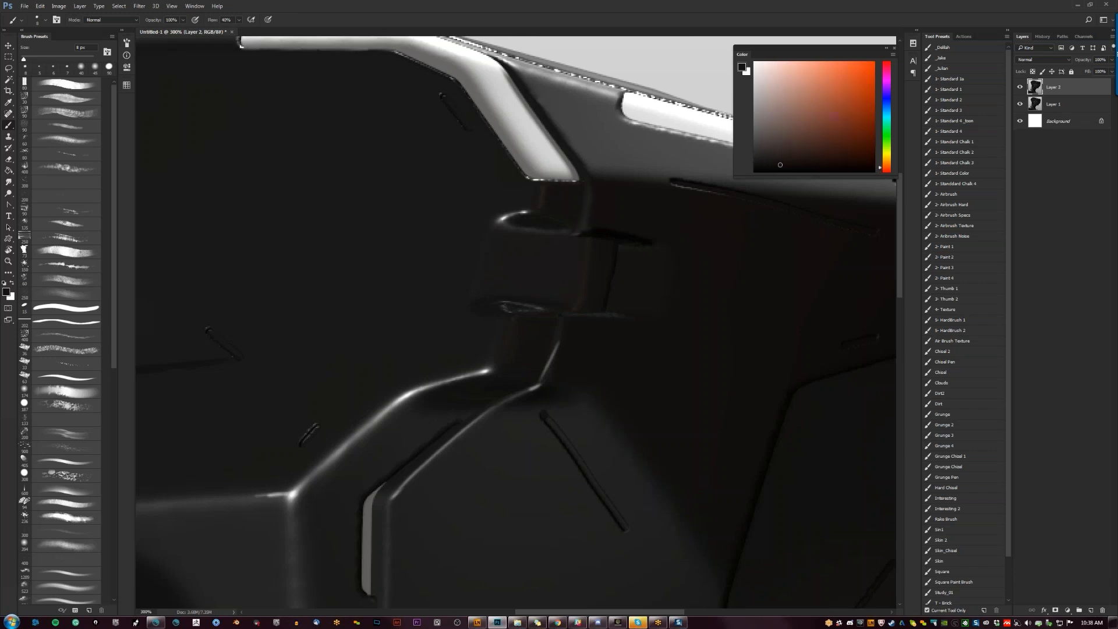
left_click(596, 230, "alt")
left_click(584, 229, "alt")
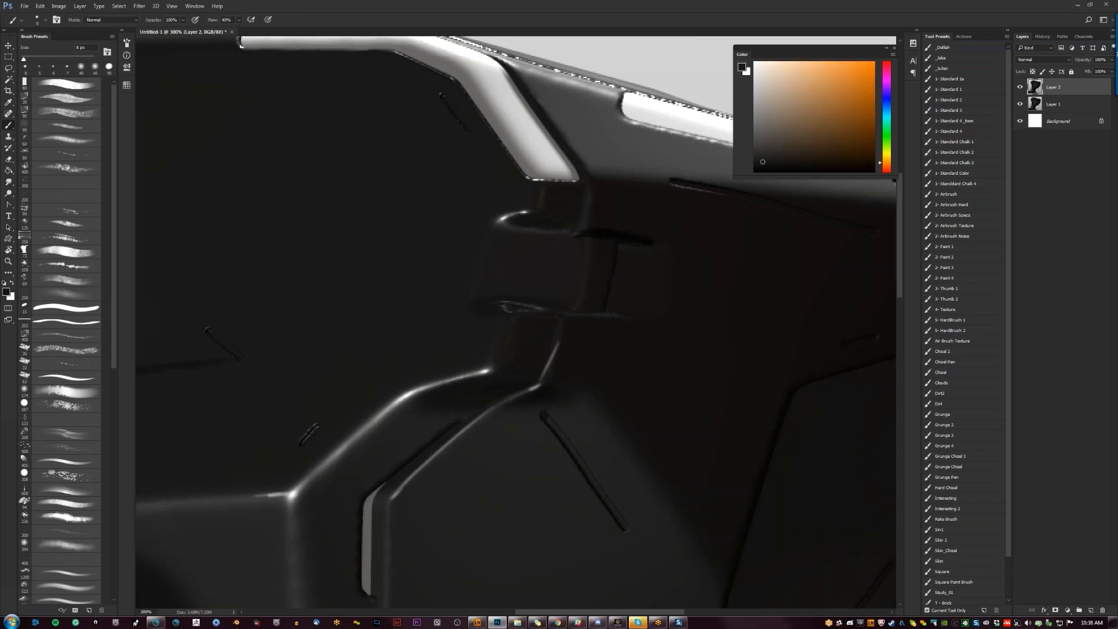
left_click(595, 235, "alt")
left_click_drag(578, 231, 545, 227)
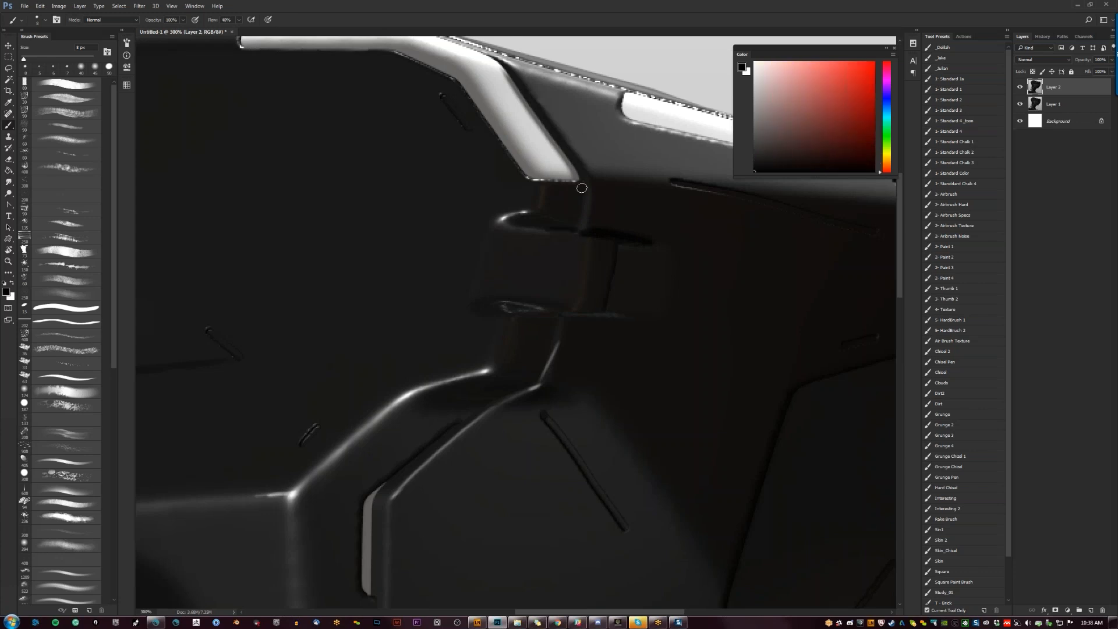
key("z")
left_click(568, 235, "alt")
left_click(568, 234, "alt")
left_click(568, 234, "alt")
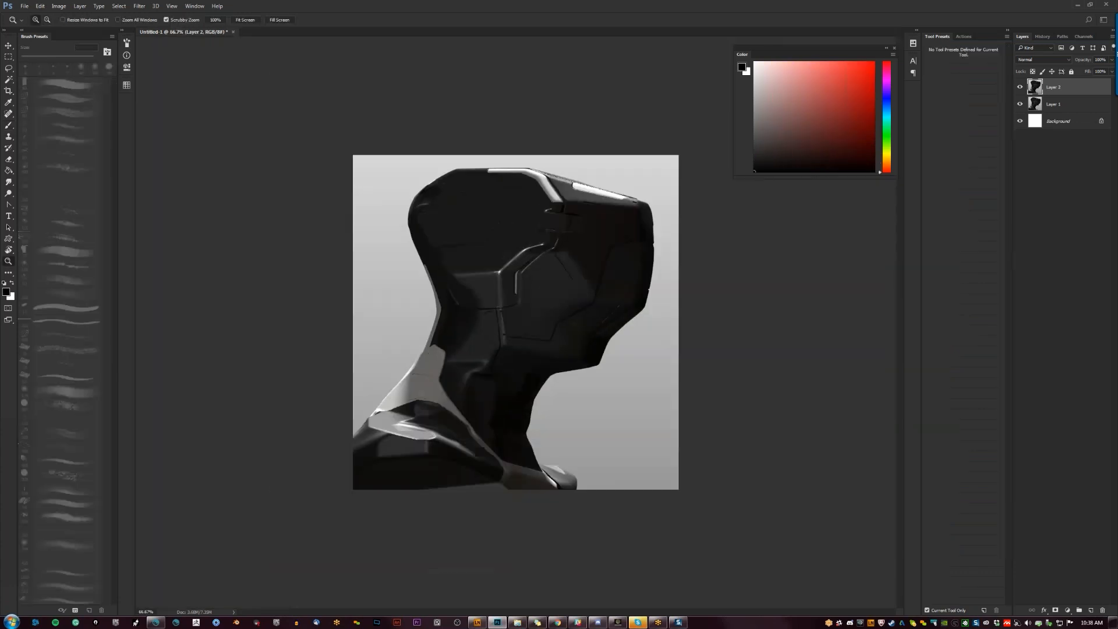
Paint a short black gap in the joint directly below the hinge block.
left_click(568, 235)
left_click(568, 234)
key("b")
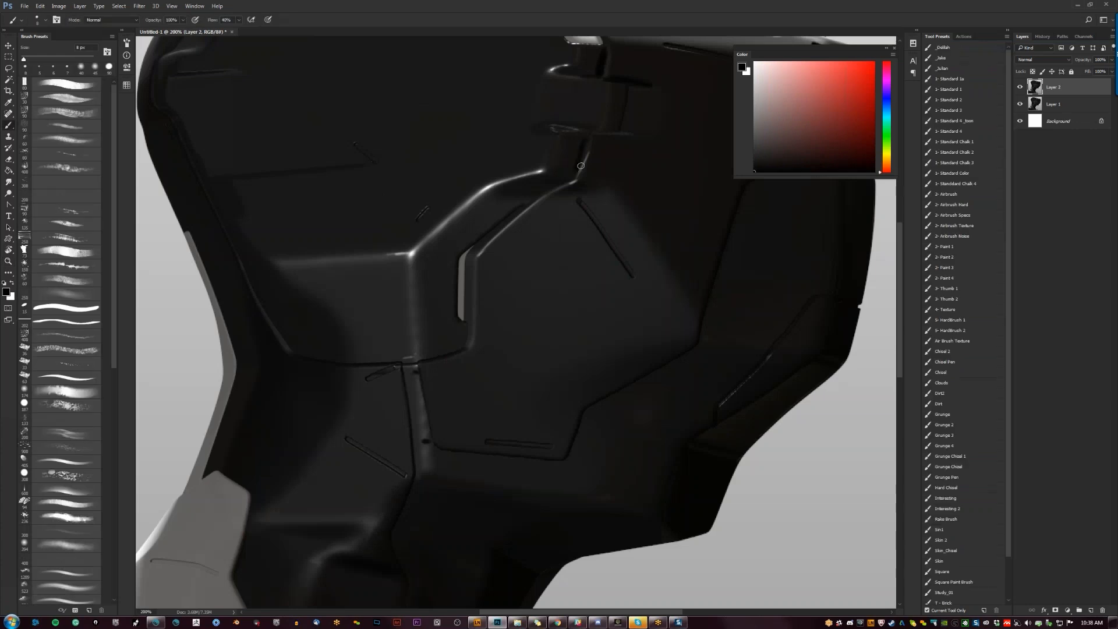
key("z")
left_click(692, 373, "alt")
left_click(691, 373, "alt")
Flip the canvas, darken both sides of the light vertical slot in the cheek panel, and flip the canvas back.
key("Tab")
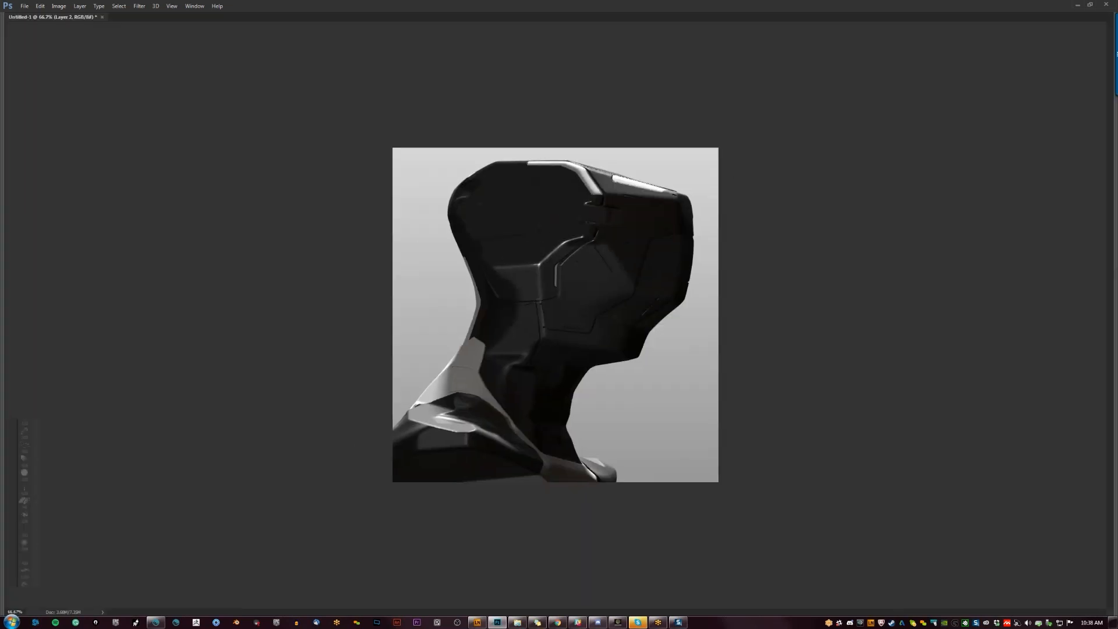
key("ctrl+f")
left_click(523, 242)
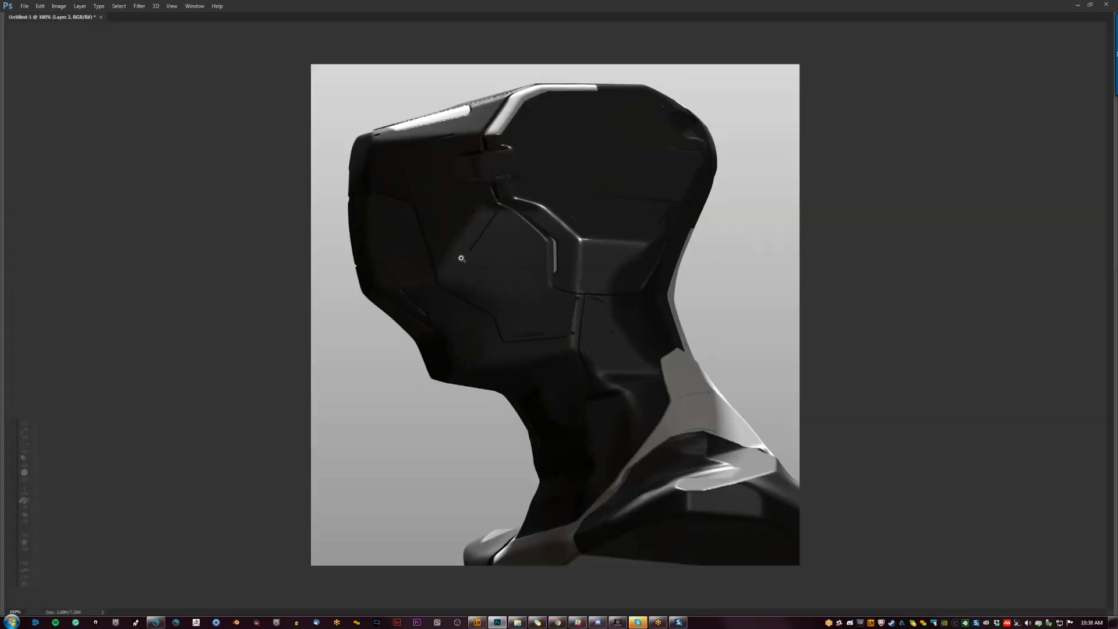
key("b")
left_click_drag(551, 250, 552, 269)
left_click_drag(558, 247, 556, 266)
key("ctrl+f")
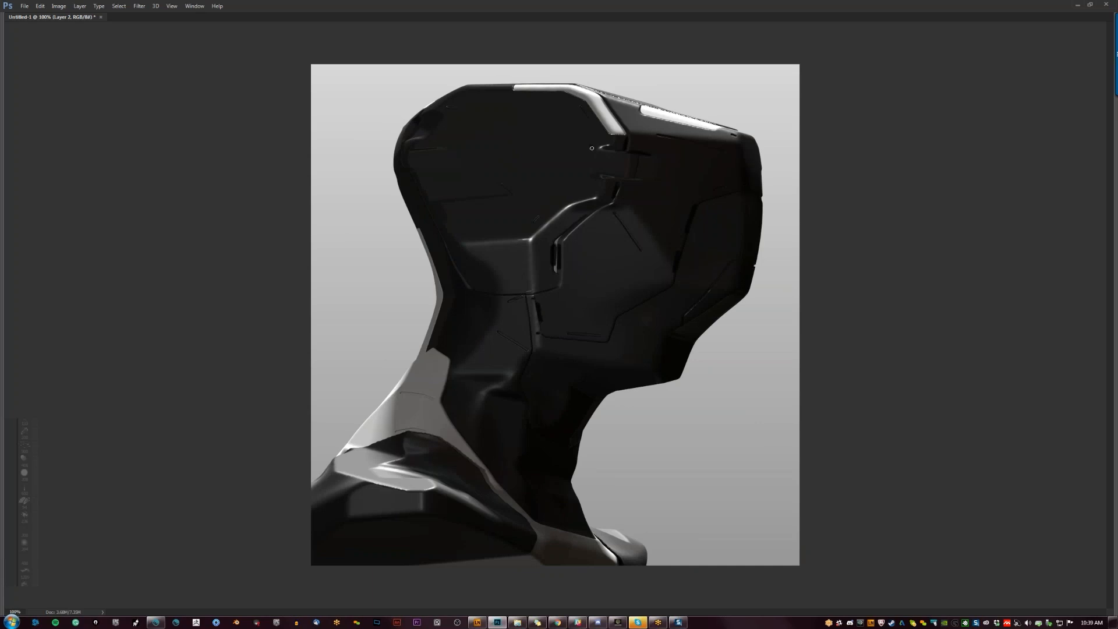
key("ctrl+minus")
key("Tab")
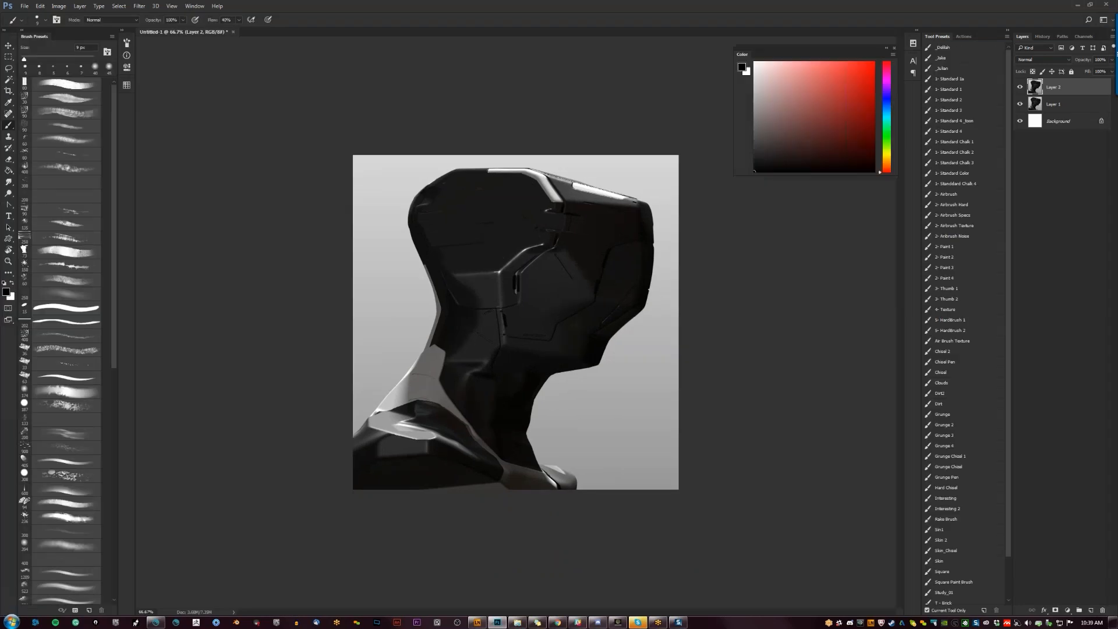
left_click(577, 621)
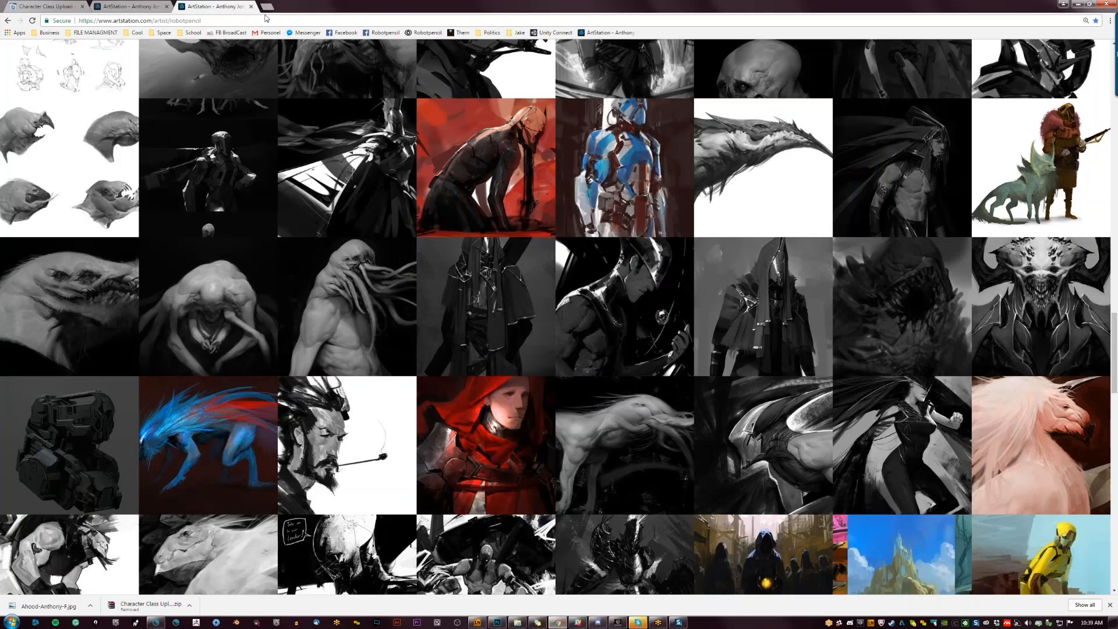
left_click(255, 17)
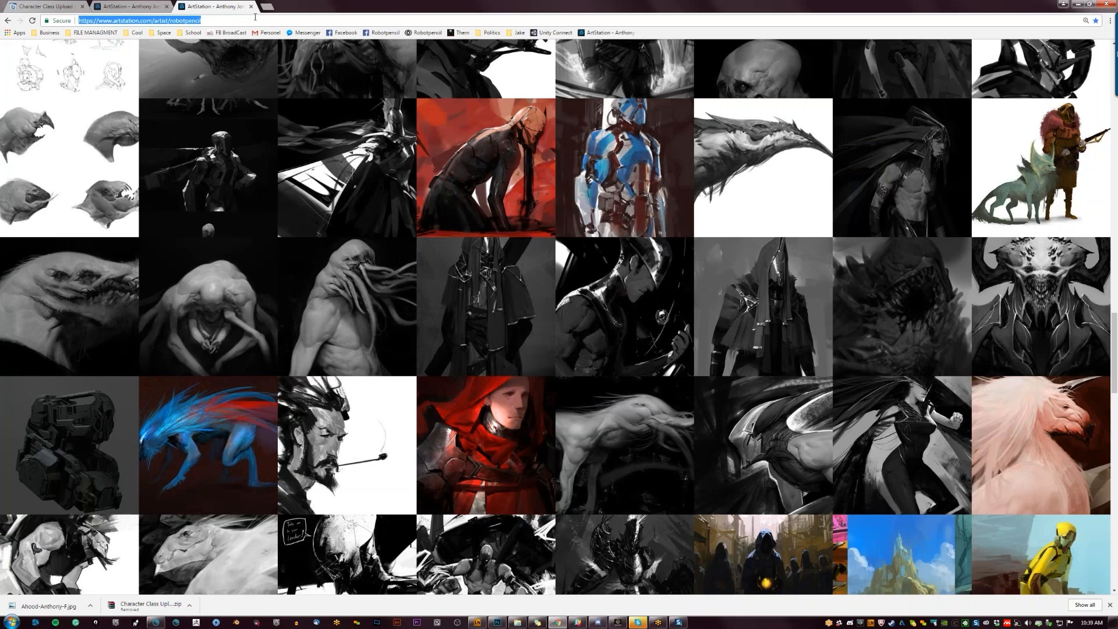
type("mike")
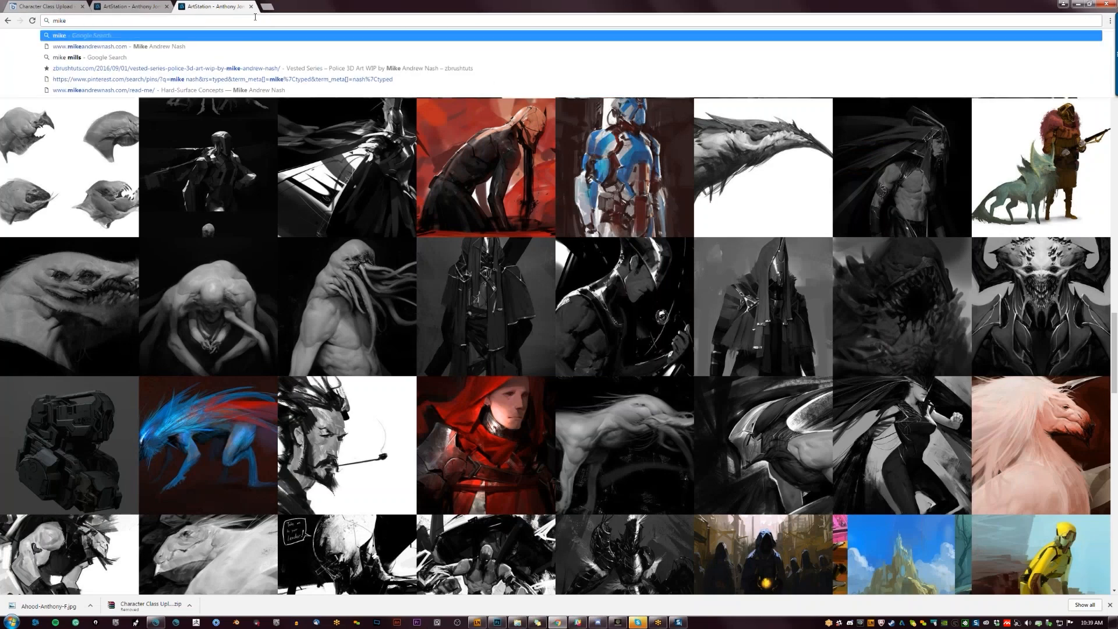
key("Down")
key("Return")
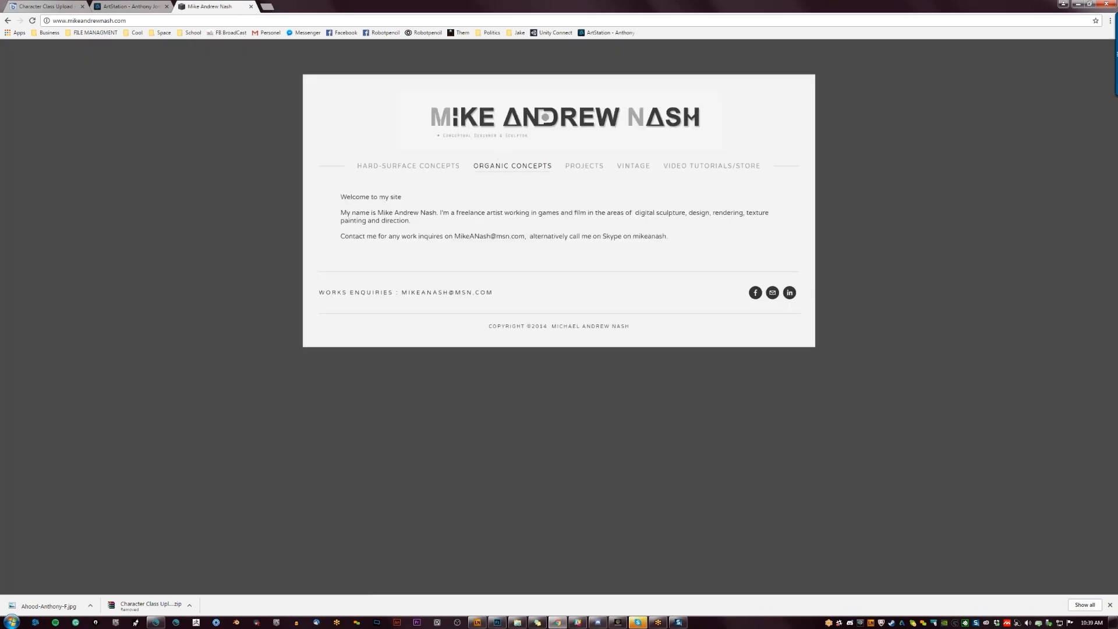
Open the police vest project from the portfolio's projects and view the armoured officer's front image at full size.
left_click(584, 166)
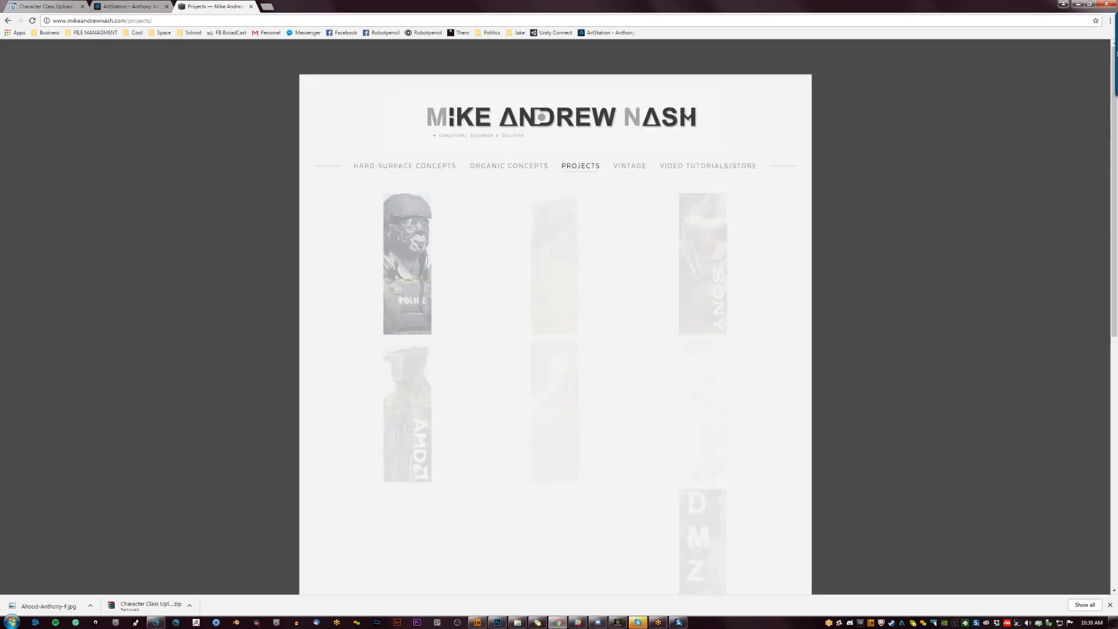
left_click(405, 274)
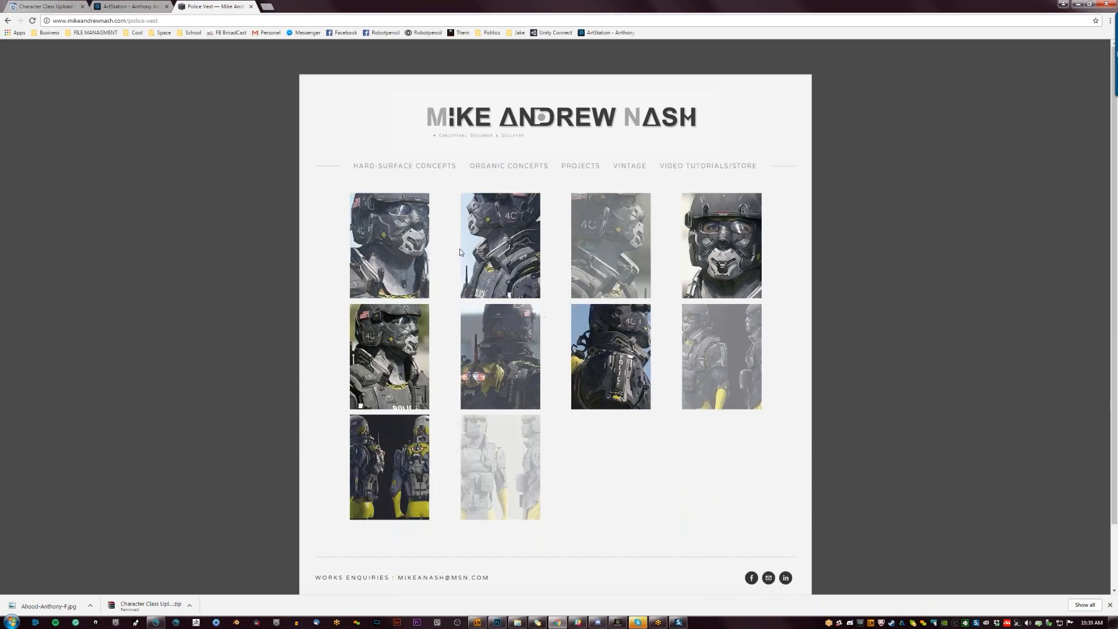
left_click(721, 357)
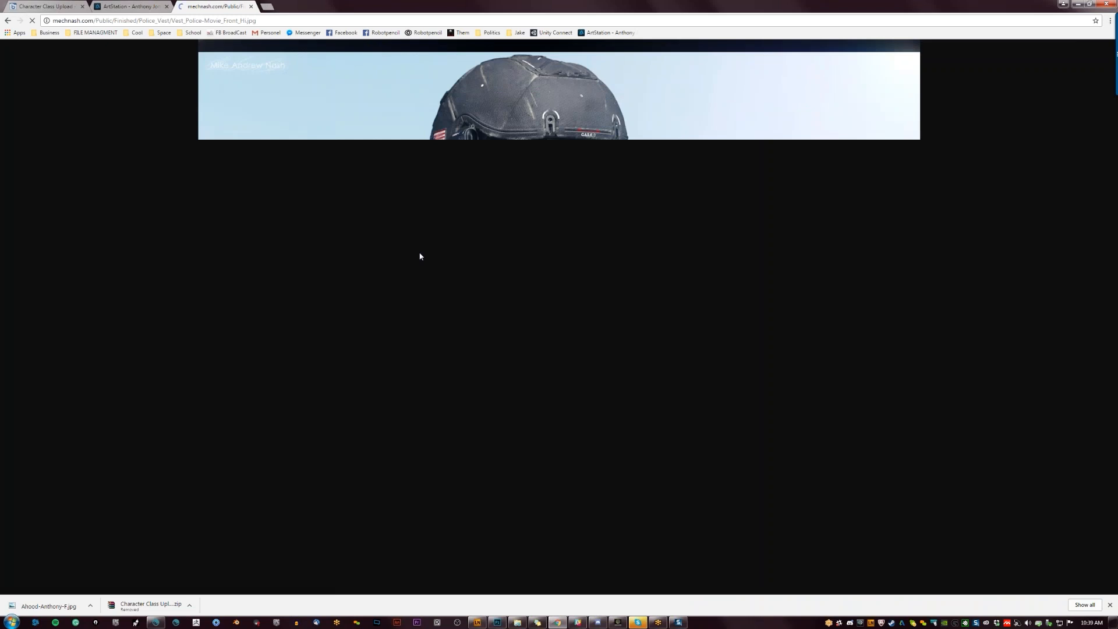
Copy the police vest image's address and send it to the Feb/Morn/Wed&Fri group chat in Skype.
left_click(494, 21)
key("ctrl+c")
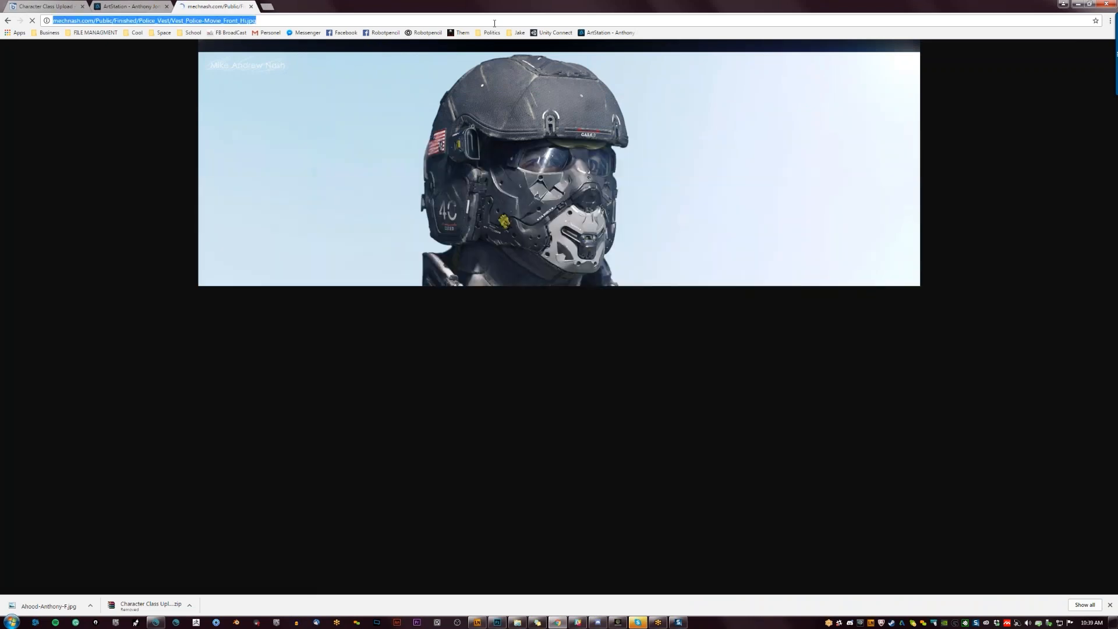
left_click(642, 625)
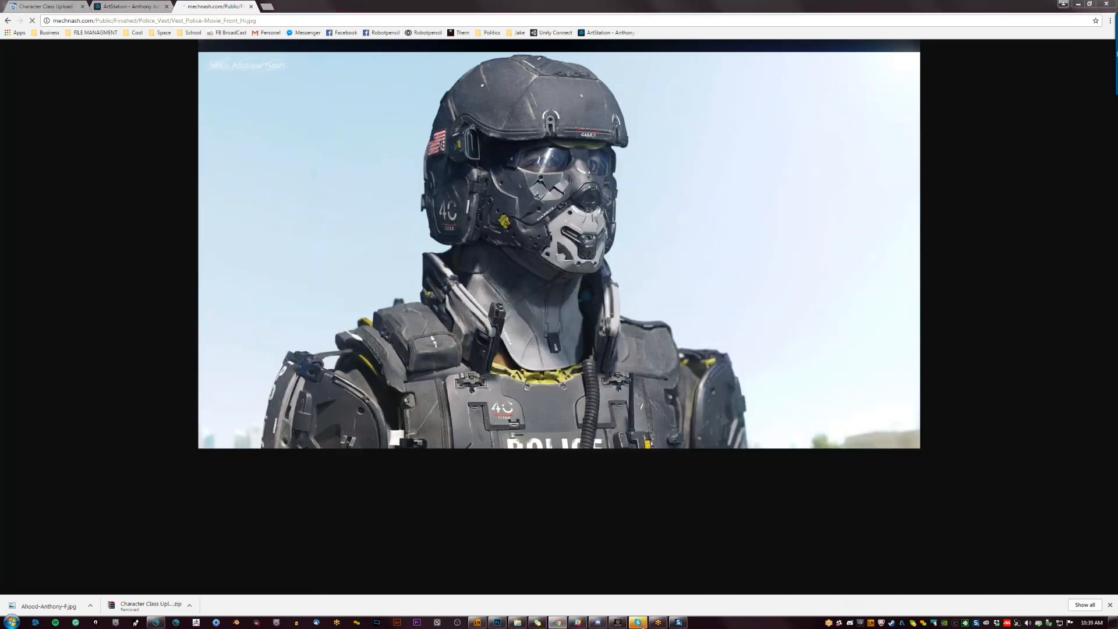
key("ctrl+v")
key("Return")
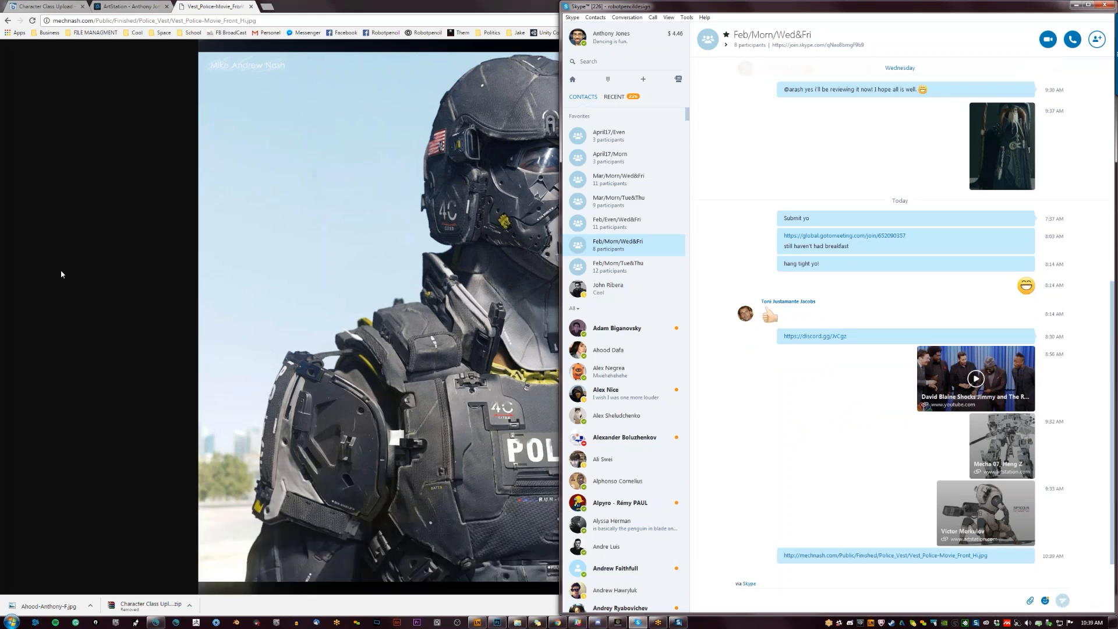
Bring the police vest image back up to examine its armour details, and return to Photoshop.
left_click(78, 289)
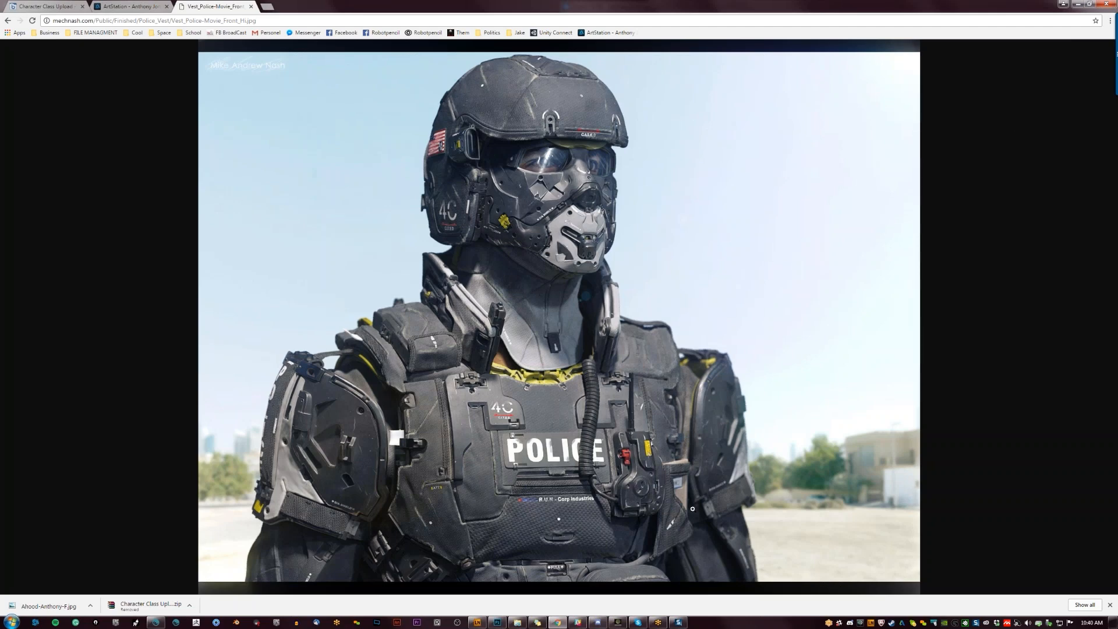
left_click(1080, 4)
left_click(1076, 5)
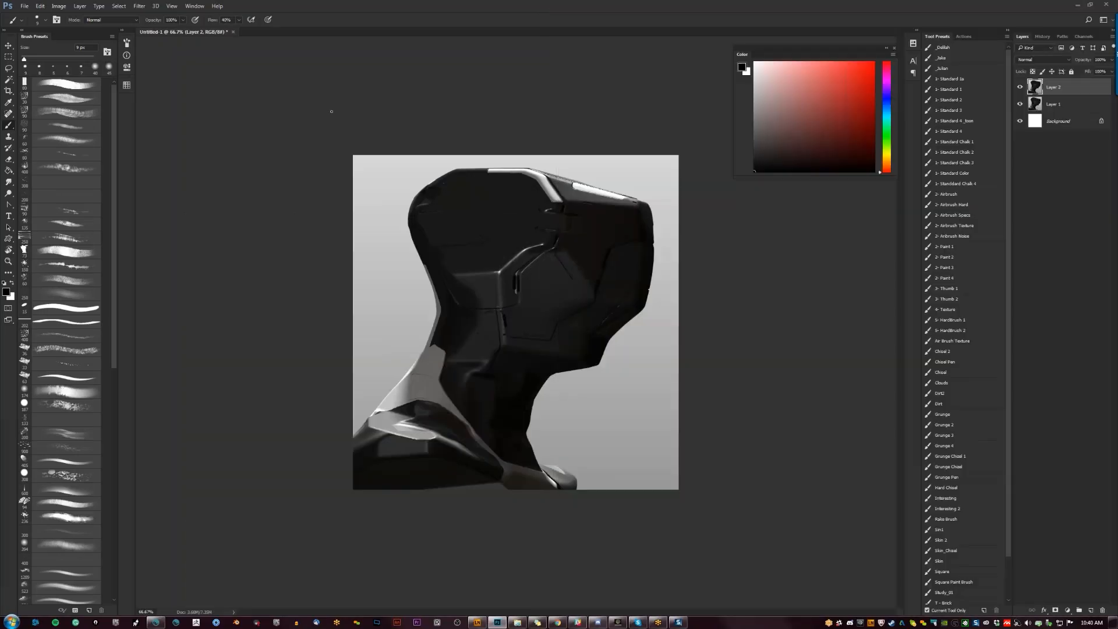
Paint a thin white vertical highlight on the hinge block with a 7 px brush.
scroll(606, 291, "up", 1, "alt")
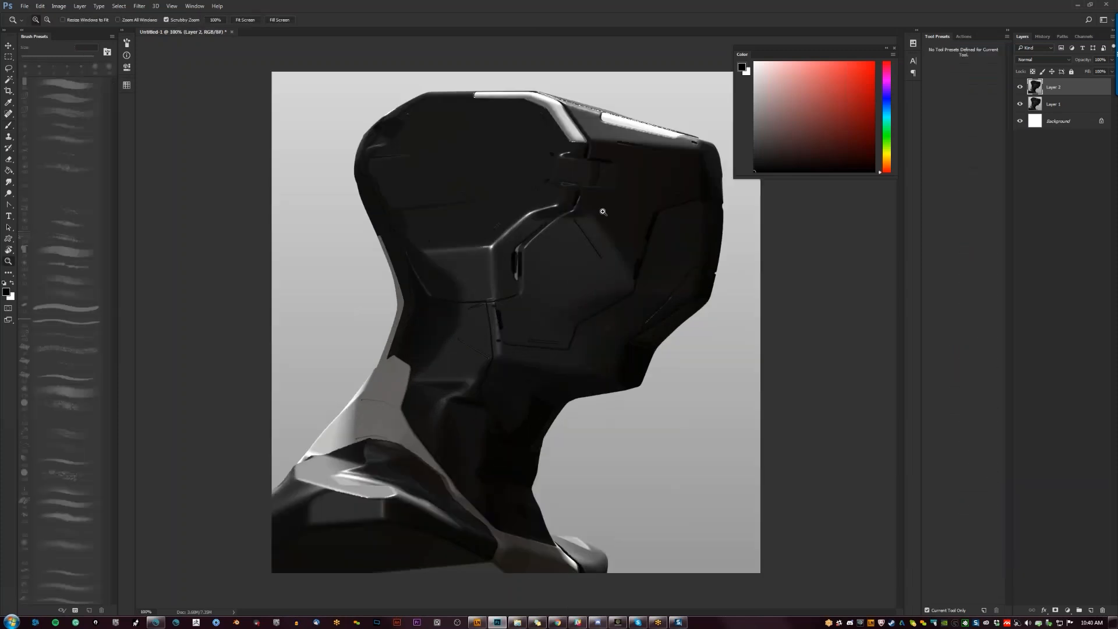
scroll(599, 181, "up", 1, "alt")
key("x")
key("bracketleft")
key("bracketleft")
key("x")
key("x")
left_click_drag(599, 113, 591, 158)
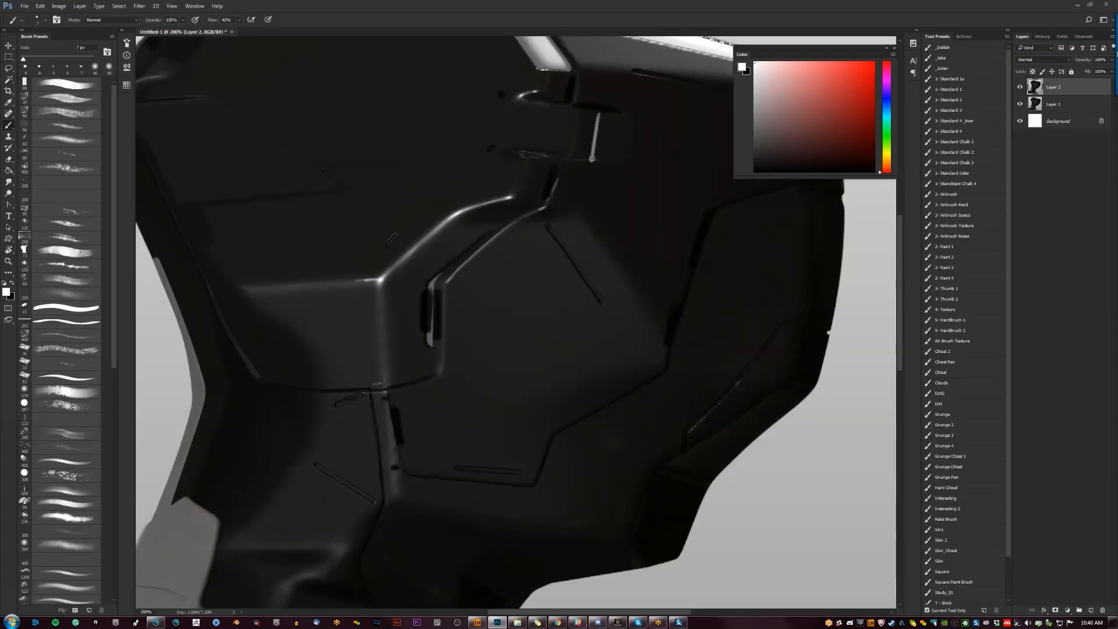
key("ctrl+z")
left_click_drag(600, 111, 593, 157)
Refine the hinge block's vertical highlight with sampled tones and black strokes along its sides.
left_click(600, 119, "alt")
left_click(599, 121, "alt")
left_click_drag(598, 118, 591, 160)
key("d")
left_click_drag(595, 114, 588, 159)
left_click_drag(604, 111, 590, 161)
Blend the ends and surroundings of the hinge block's vertical highlight with sampled dark tones.
left_click(604, 153, "alt")
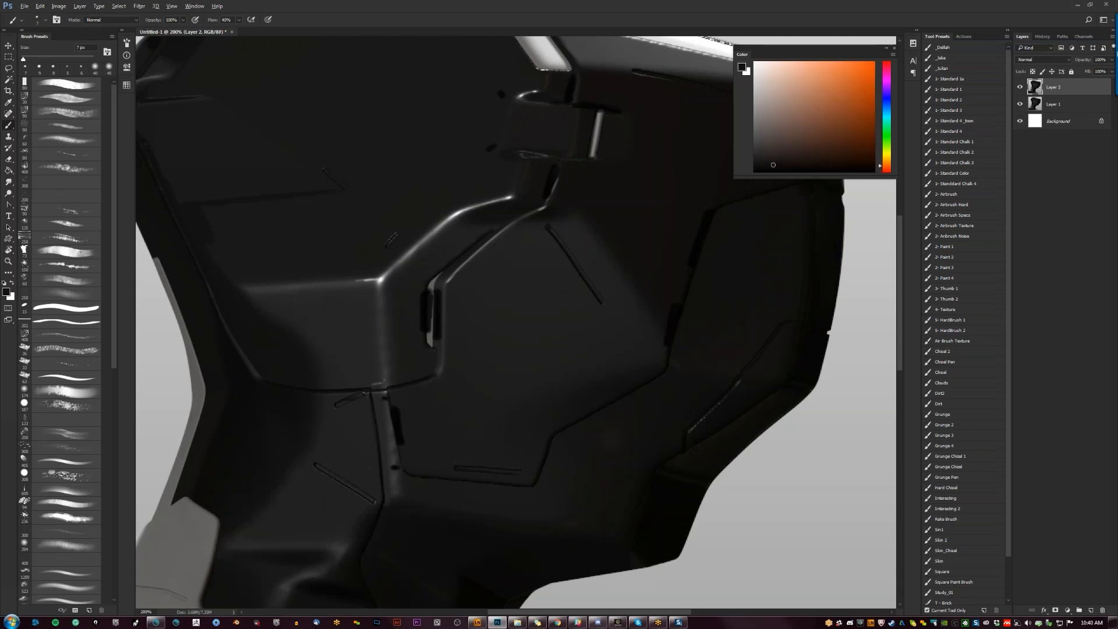
left_click(564, 164, "alt")
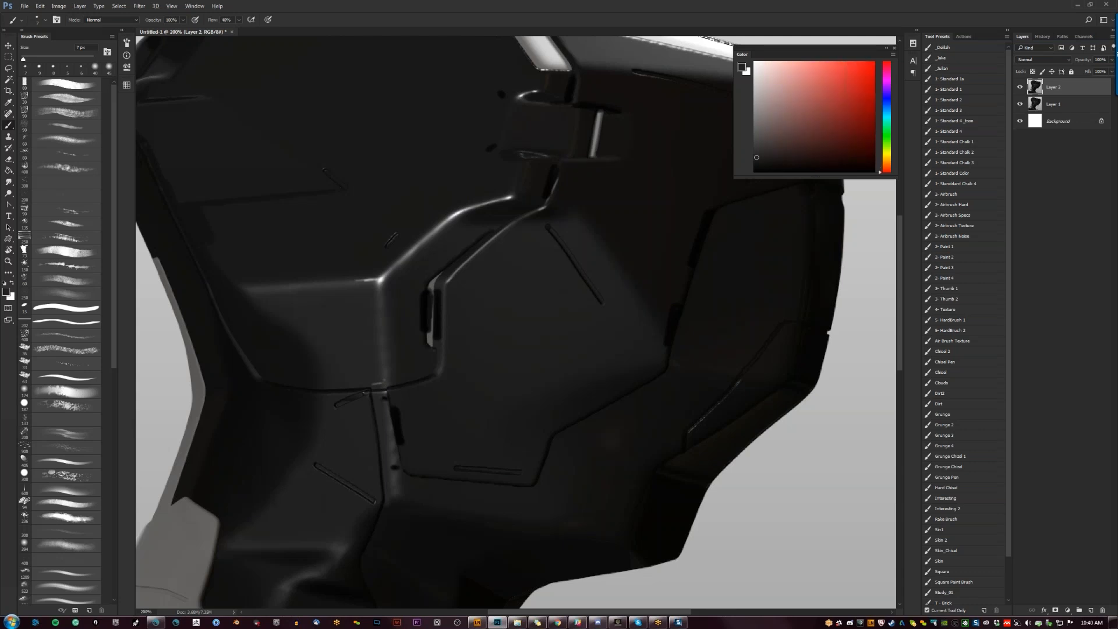
left_click(624, 106, "alt")
left_click(585, 94, "alt")
left_click(595, 100, "alt")
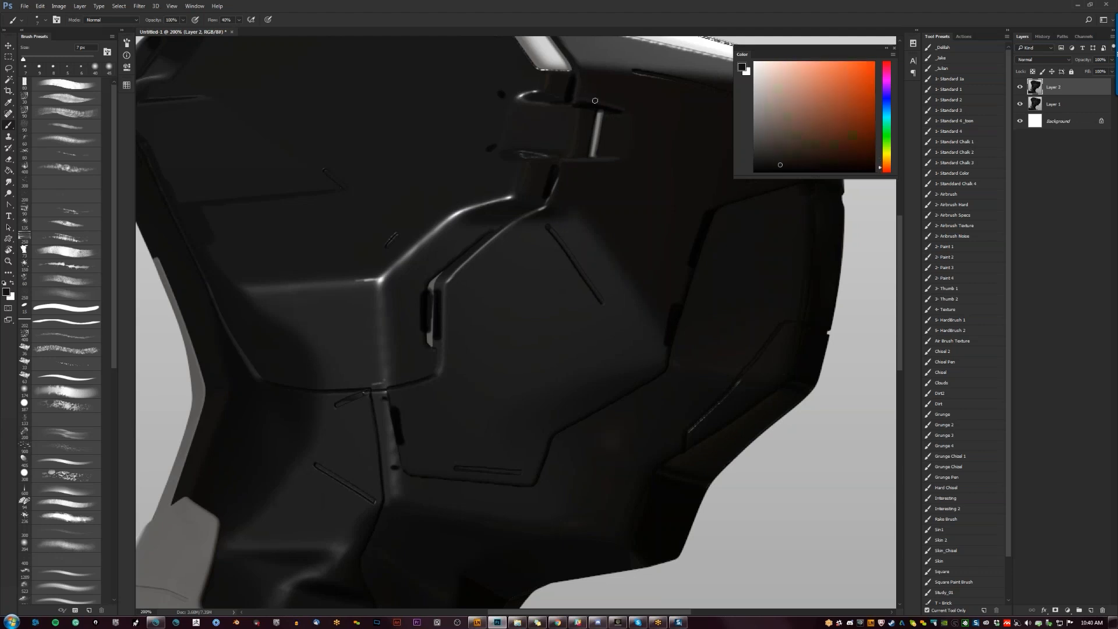
Cover the jagged white pixels along the helmet's sloping top edge with thin straight dark strokes.
key("ctrl+minus")
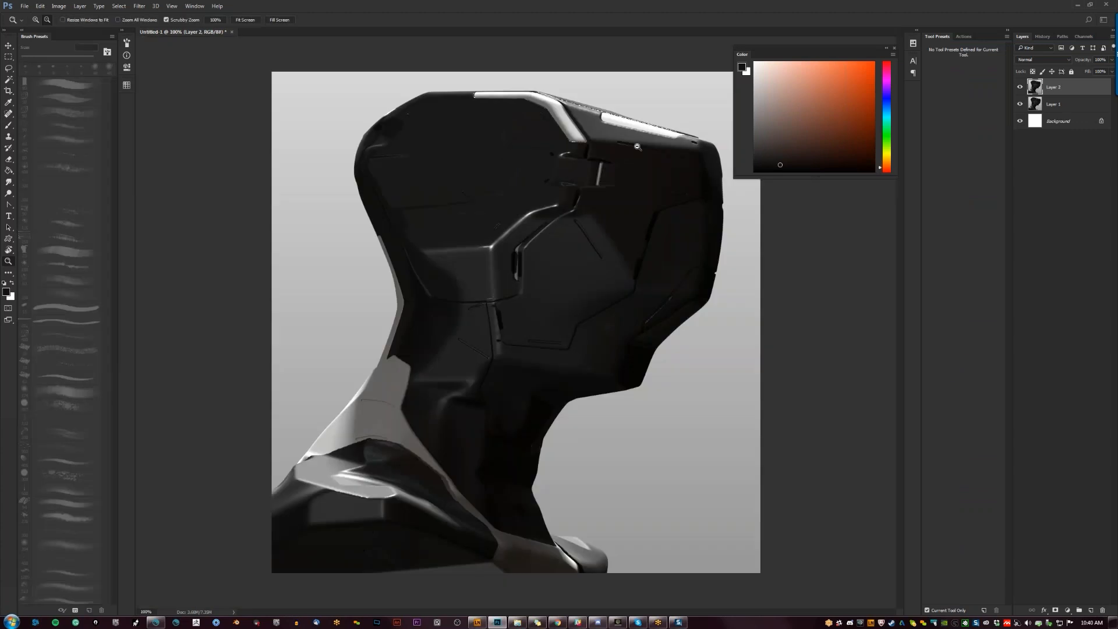
key("Tab")
key("ctrl+plus")
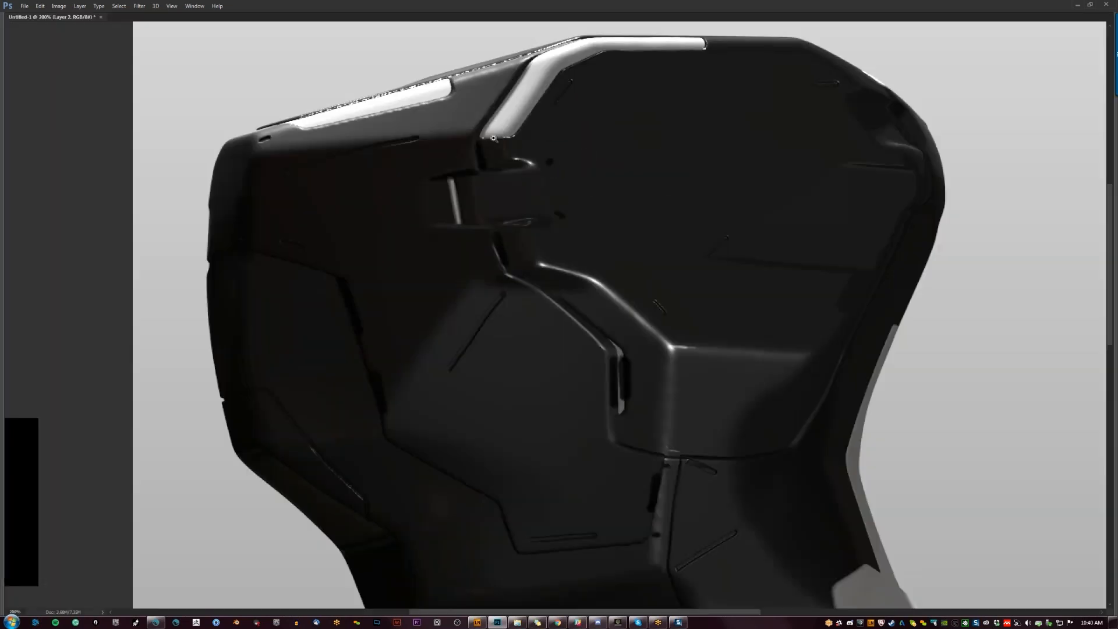
key("Tab")
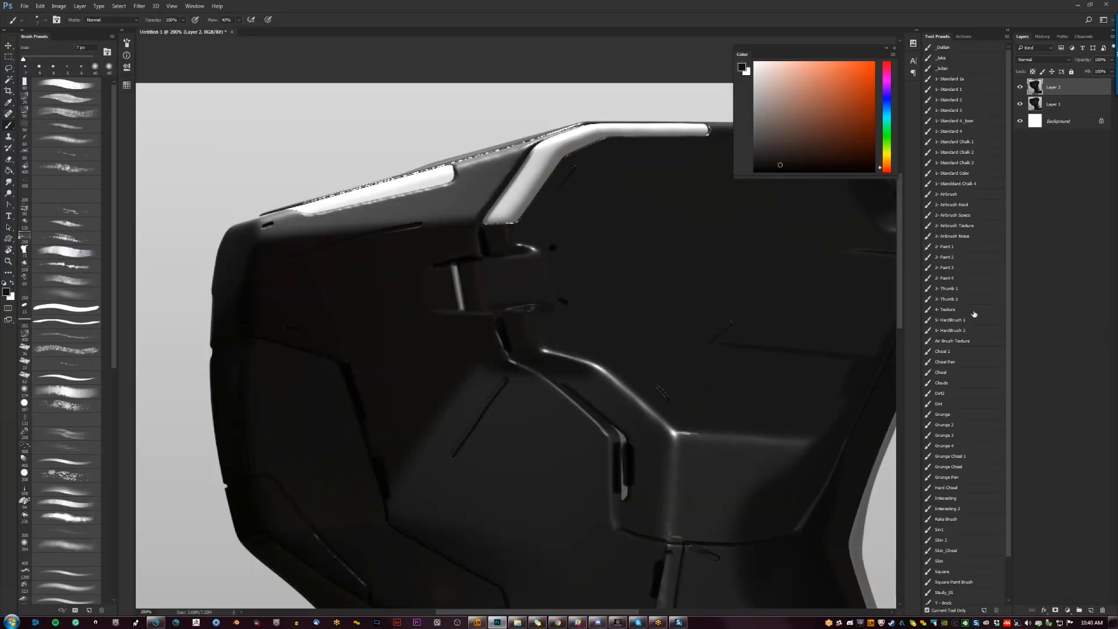
key("Tab")
left_click_drag(957, 294, 1117, 293)
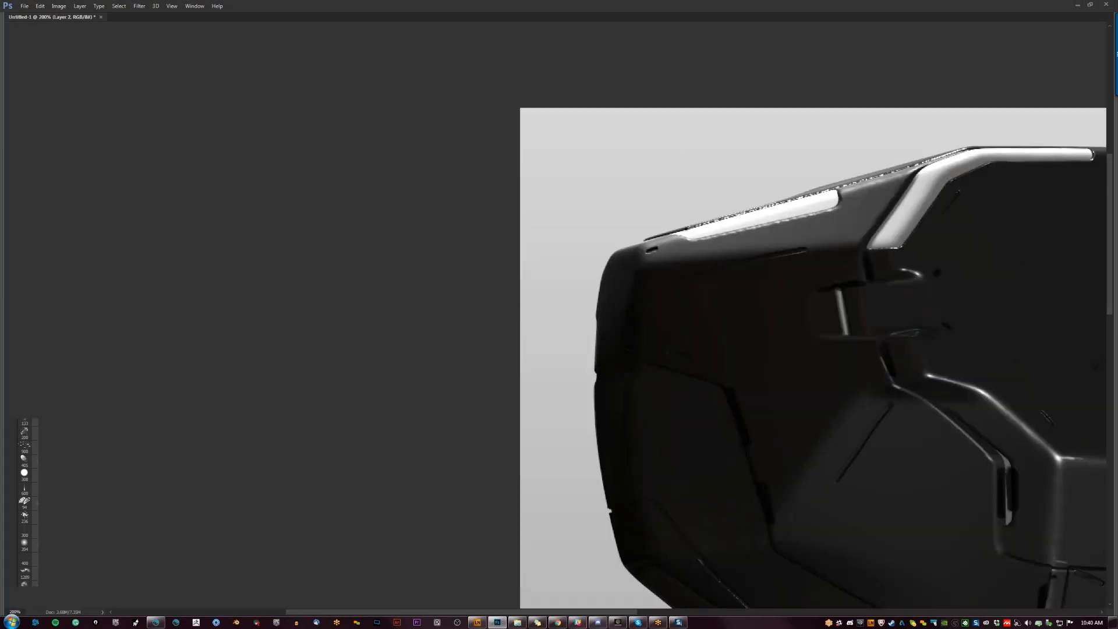
left_click(880, 177, "shift")
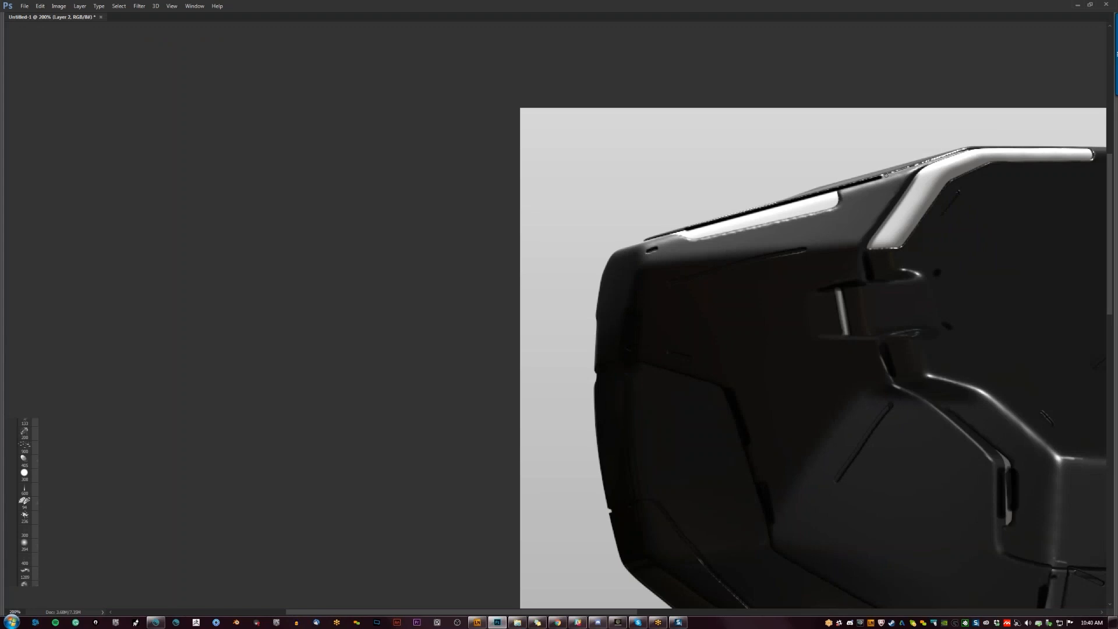
key("ctrl+z")
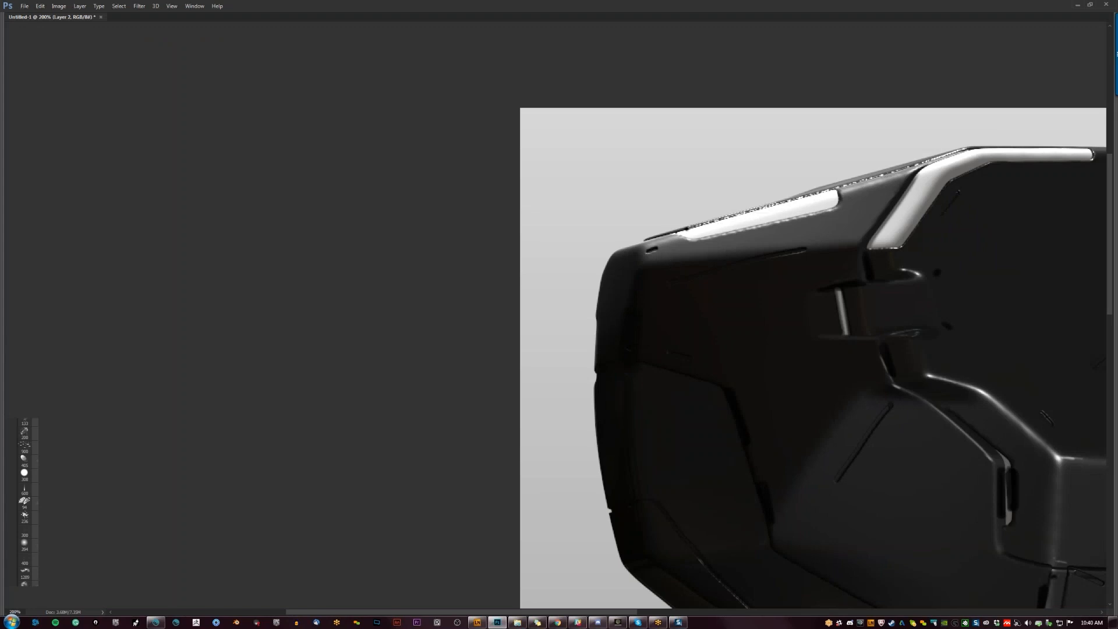
left_click(833, 189, "shift")
left_click(870, 178, "shift")
left_click(896, 173, "shift")
key("ctrl+z")
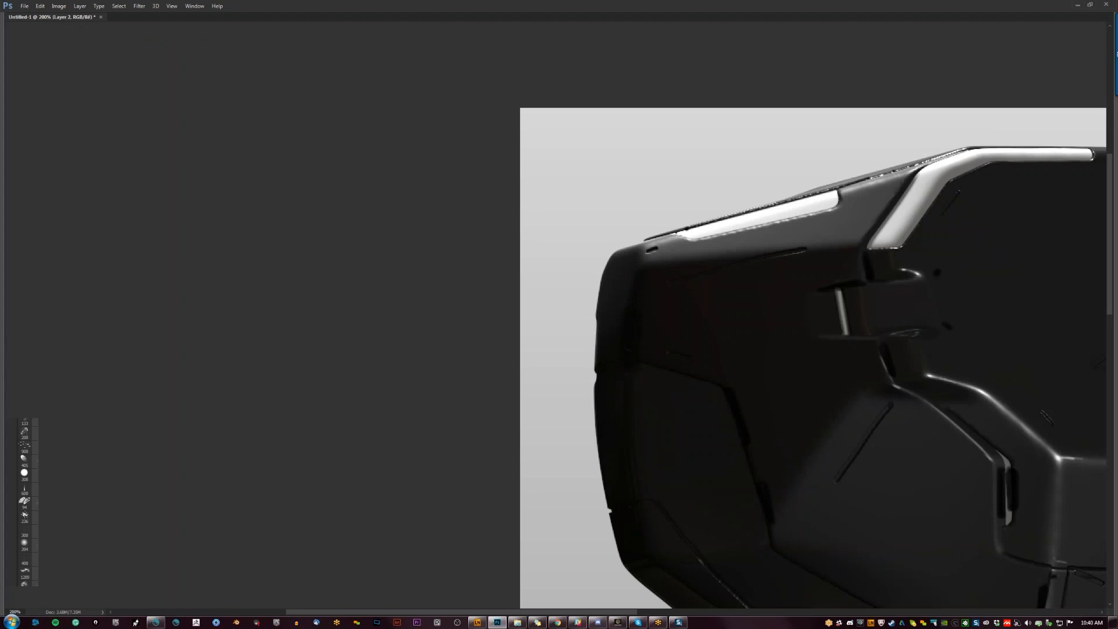
left_click(962, 149, "shift")
Trace the inner edge of the white band with straight dark strokes and deepen the short slanted slot beside it.
left_click(914, 219, "alt")
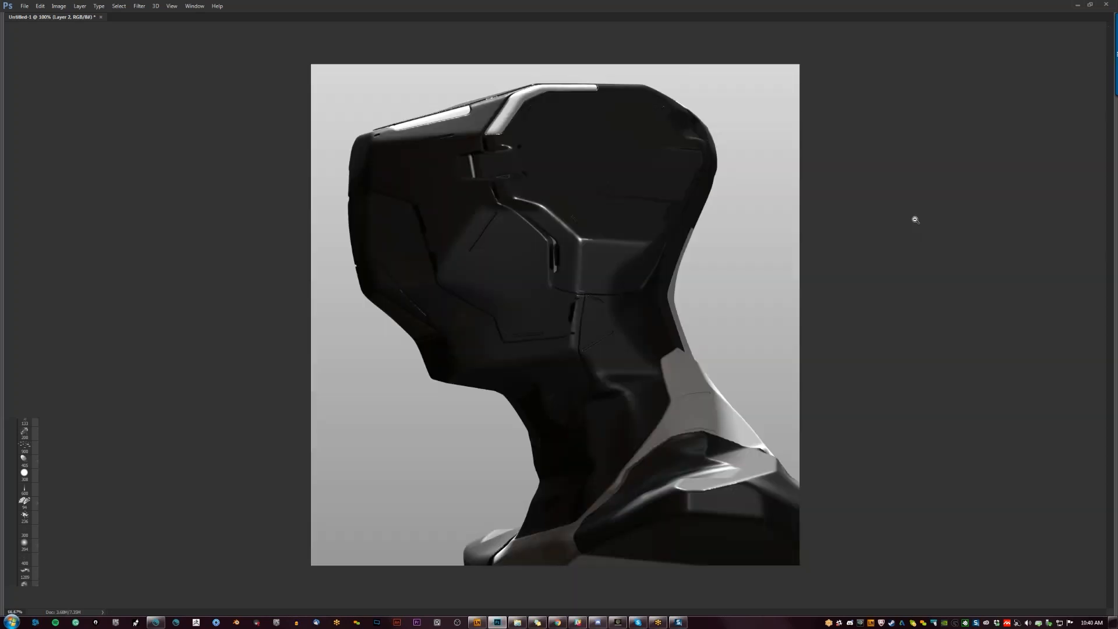
left_click(908, 219, "alt")
key("ctrl+shift+h")
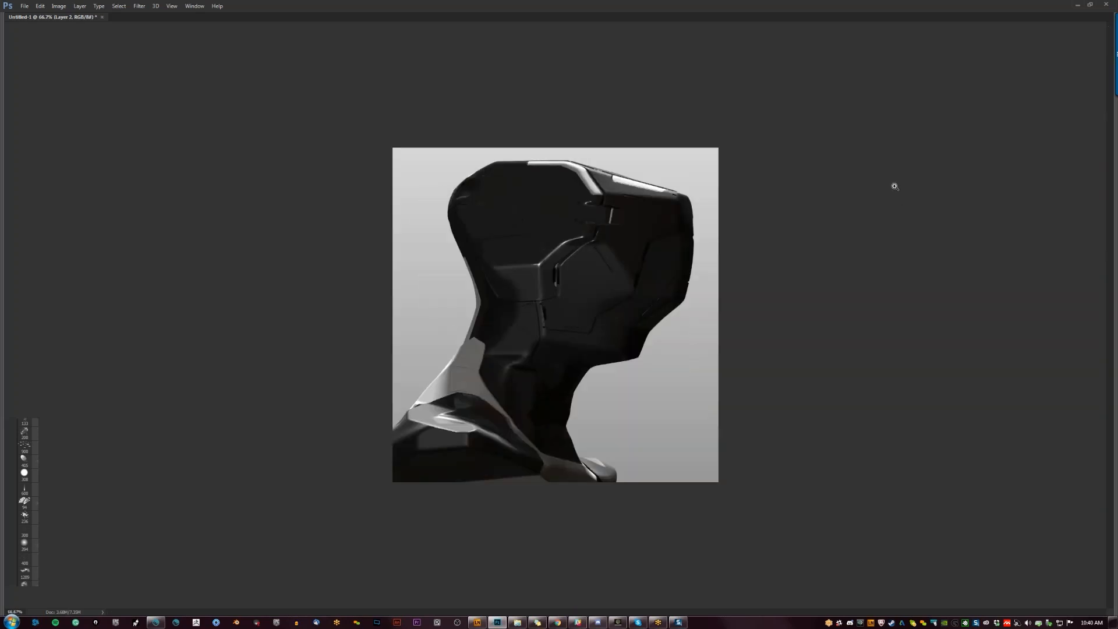
key("ctrl+shift+h")
left_click(600, 213, "ctrl")
left_click(600, 214, "ctrl")
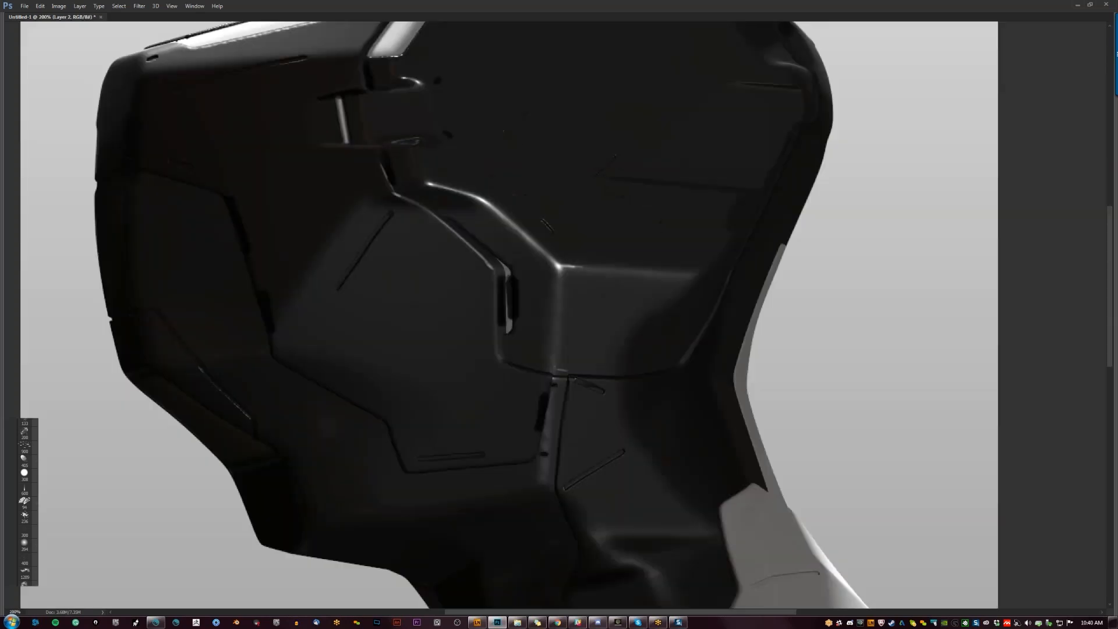
left_click_drag(600, 213, 766, 390)
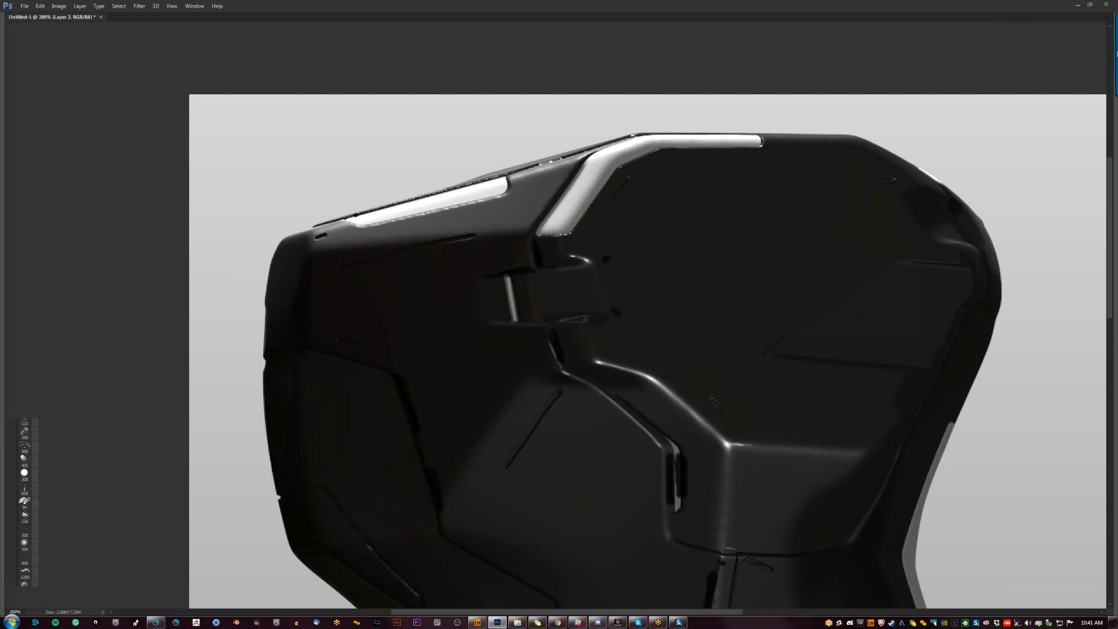
left_click(621, 168, "shift")
left_click(661, 148, "shift")
left_click(762, 149, "shift")
left_click_drag(627, 183, 615, 201)
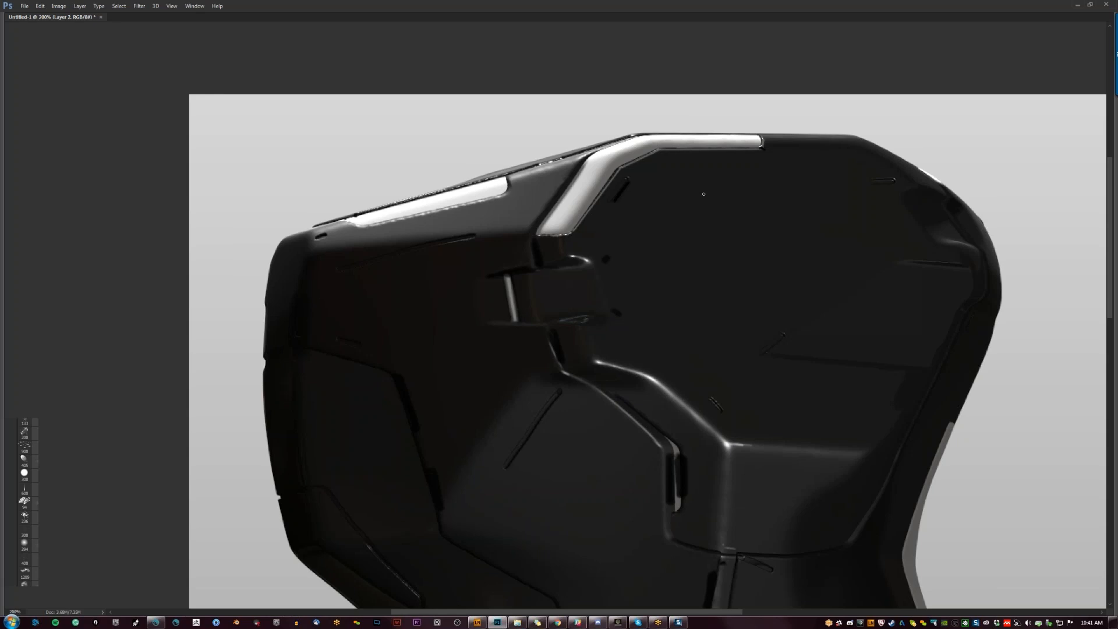
Try painting a thick black outlined recess on the hinge block with a larger brush.
key("F2")
left_click_drag(729, 289, 546, 256)
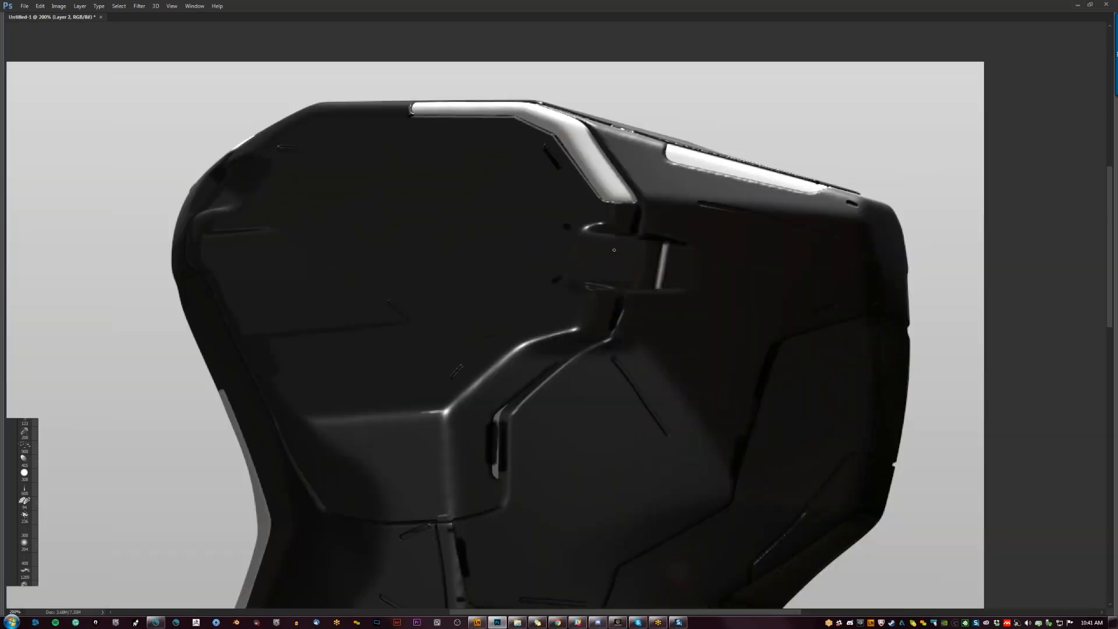
key("bracketright")
key("bracketright")
mouse_move(589, 234)
left_mouse_down()
mouse_move(637, 248)
mouse_move(610, 284)
mouse_move(576, 270)
left_mouse_up()
left_click_drag(576, 267, 623, 268)
key("ctrl+alt+z")
key("ctrl+alt+z")
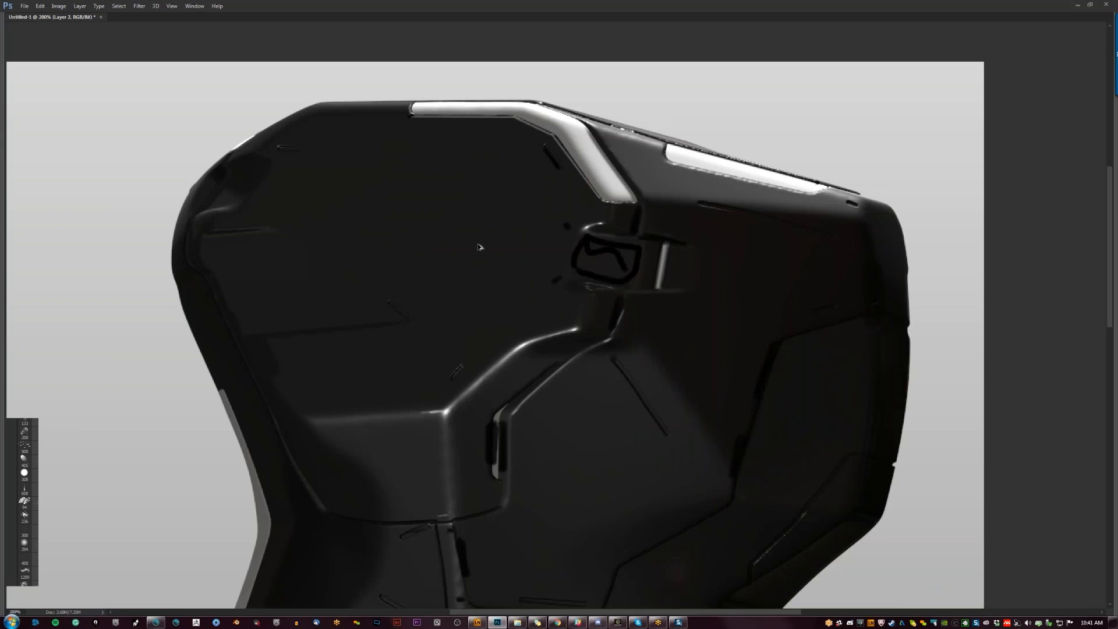
key("ctrl+alt+z")
key("ctrl+alt+z")
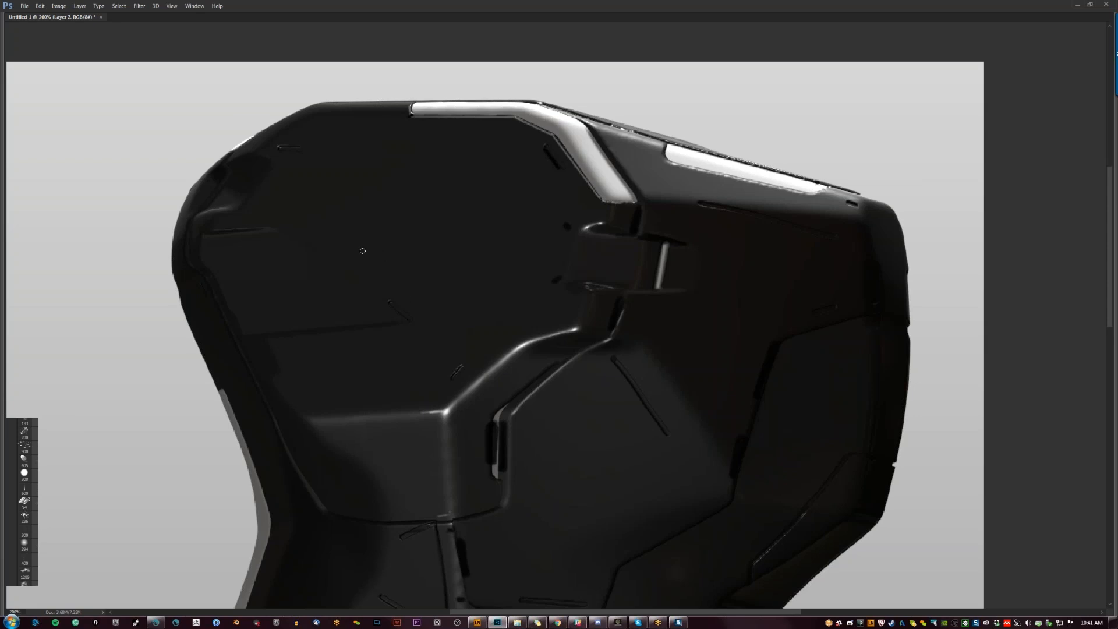
Try a wide black capsule-shaped stroke across the helmet's large side panel, ending near the hinge block.
left_click_drag(404, 262, 485, 286)
key("e")
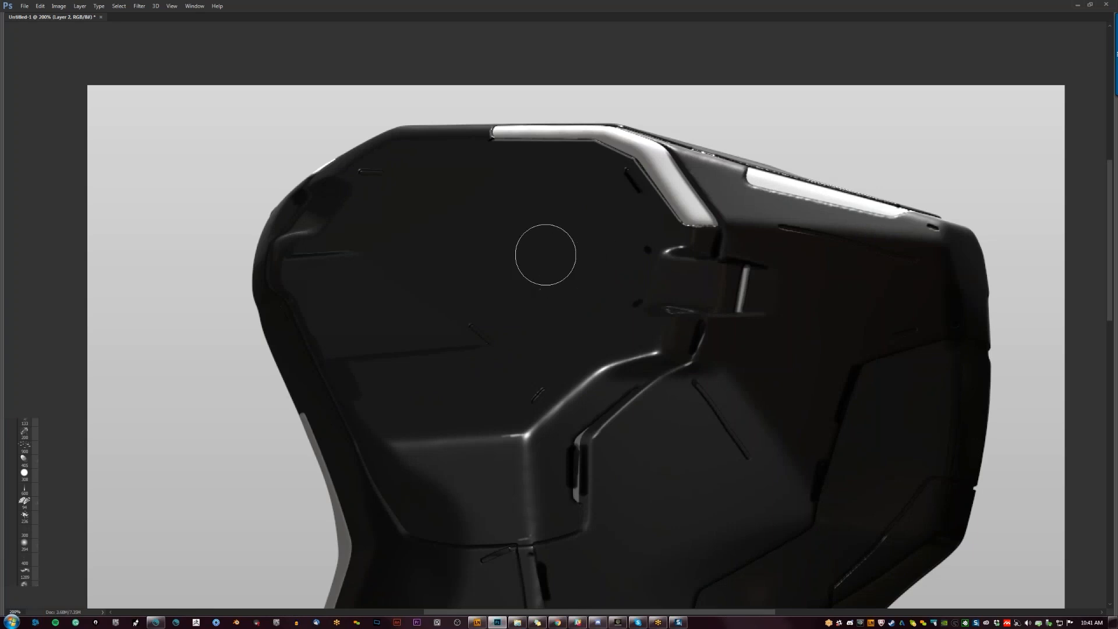
left_click(517, 245)
left_click(609, 274, "shift")
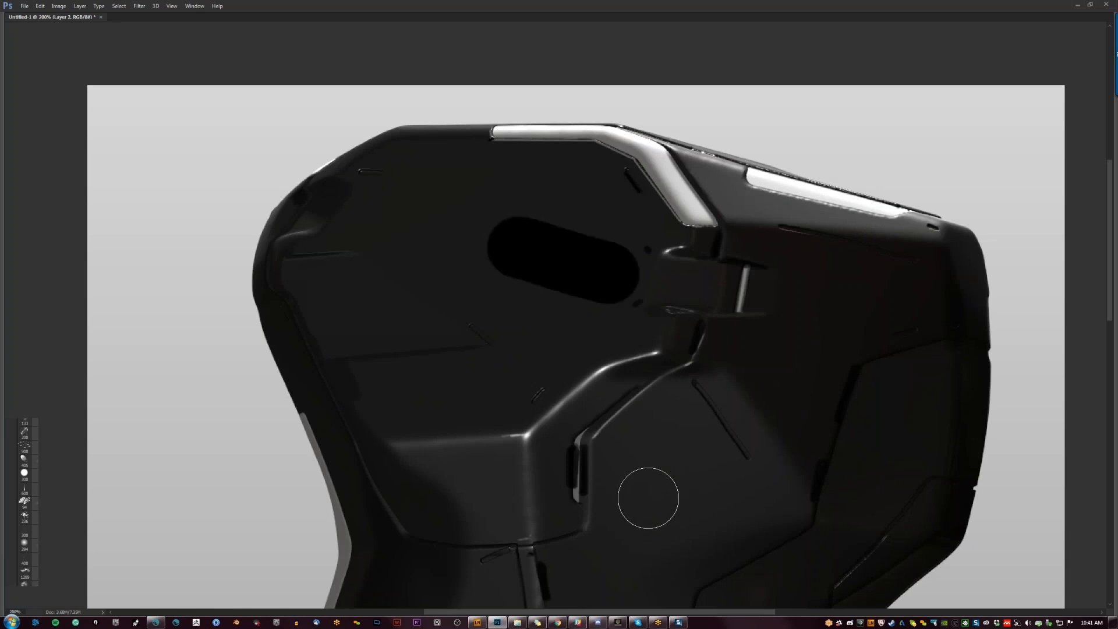
key("ctrl+z")
Paint small dark recess strokes along the ridge at the upper back of the helmet.
left_click_drag(425, 246, 494, 259)
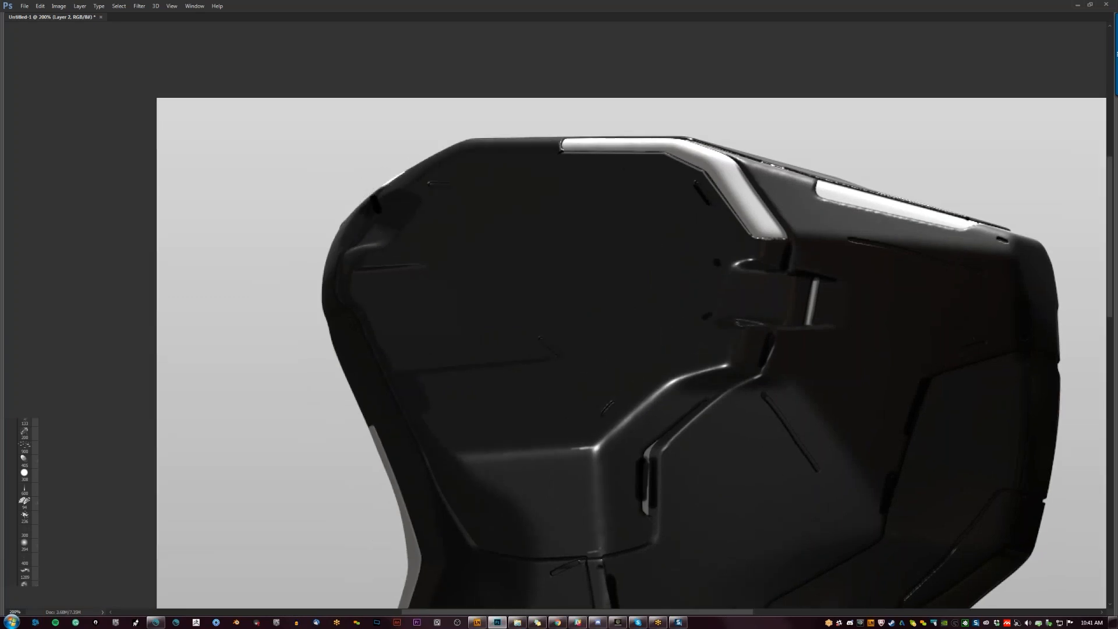
left_click(375, 204)
left_click_drag(337, 253, 352, 246)
left_click_drag(371, 201, 374, 209)
left_click_drag(356, 243, 375, 211)
Paint over the dark slot beside the vertical seam below the helmet's rear panel.
key("ctrl+minus")
key("ctrl+minus")
key("ctrl+shift+h")
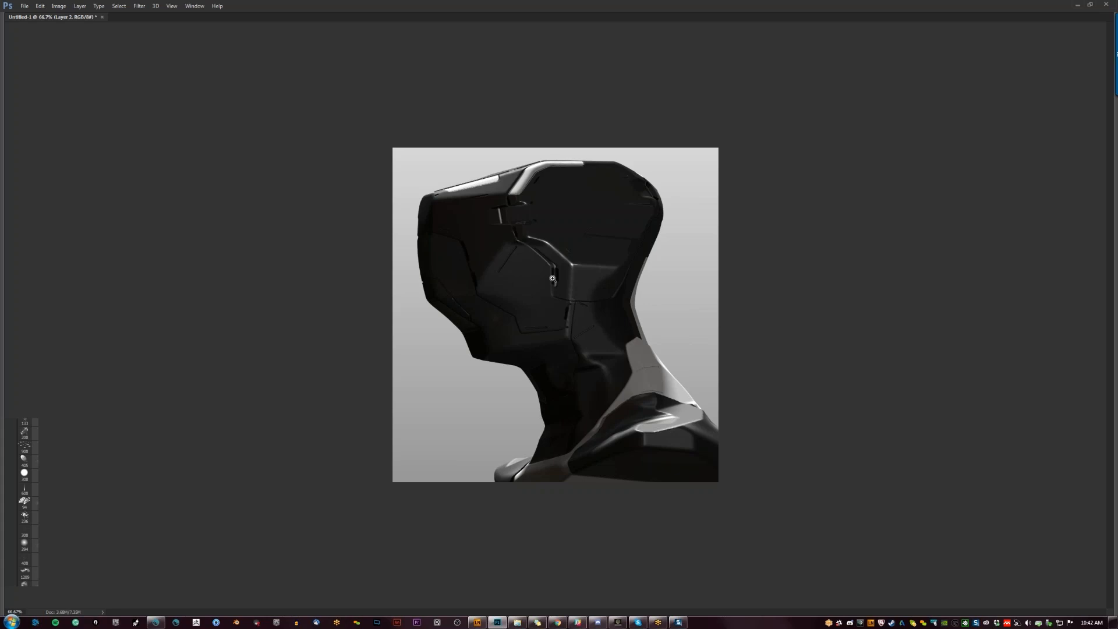
left_click(559, 312)
left_click(574, 301)
left_click(575, 302)
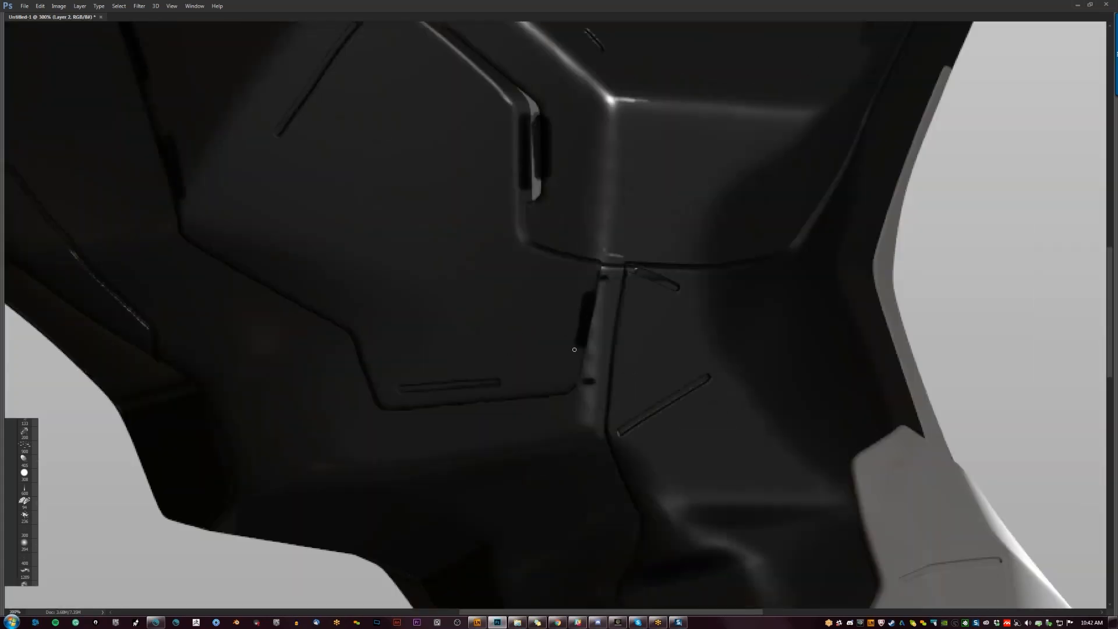
left_click_drag(589, 297, 580, 340)
left_click_drag(592, 298, 584, 330)
Select the helmet's upper rear section, including the hinge block, with the Polygonal Lasso and copy it to a new layer.
key("ctrl+minus")
key("ctrl+minus")
key("ctrl+minus")
key("ctrl+shift+h")
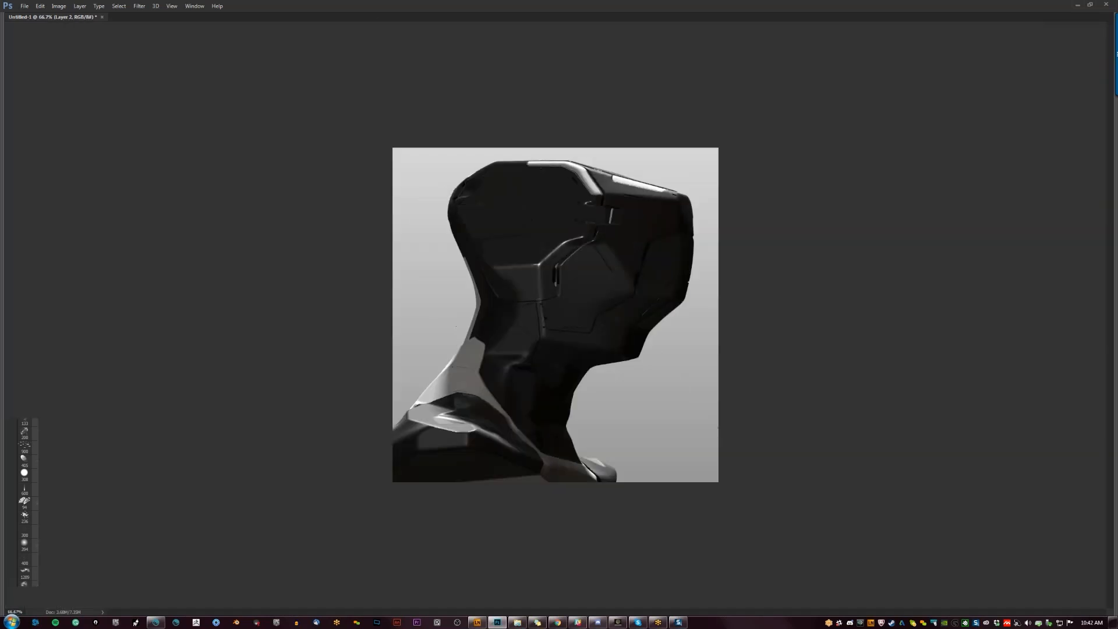
left_click(584, 272)
key("Tab")
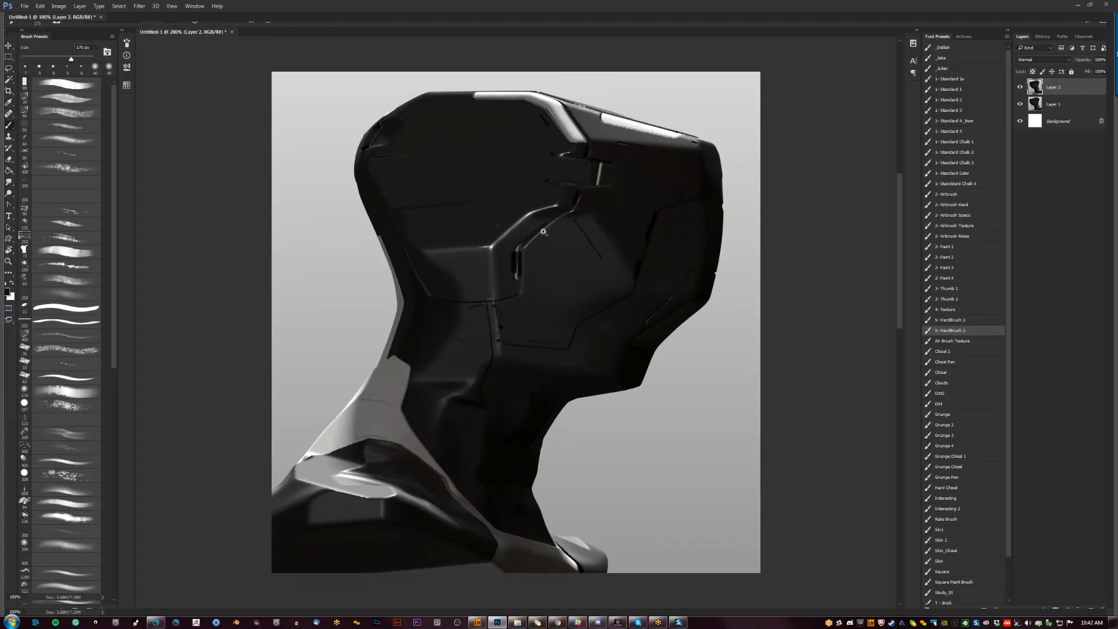
key("F6")
key("l")
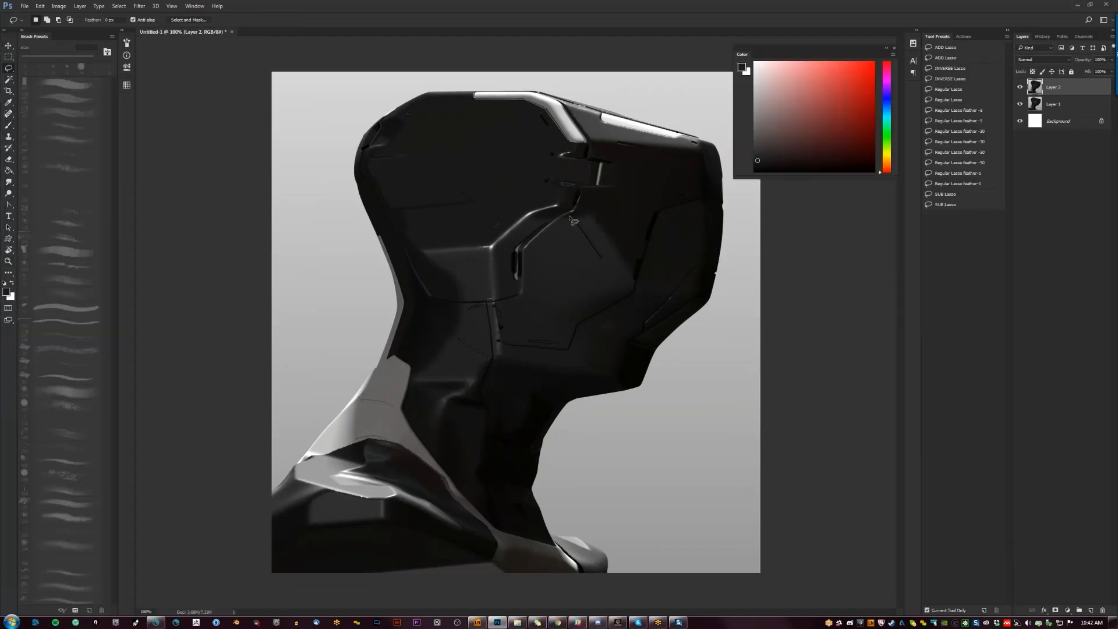
key("shift+l")
left_click(670, 115)
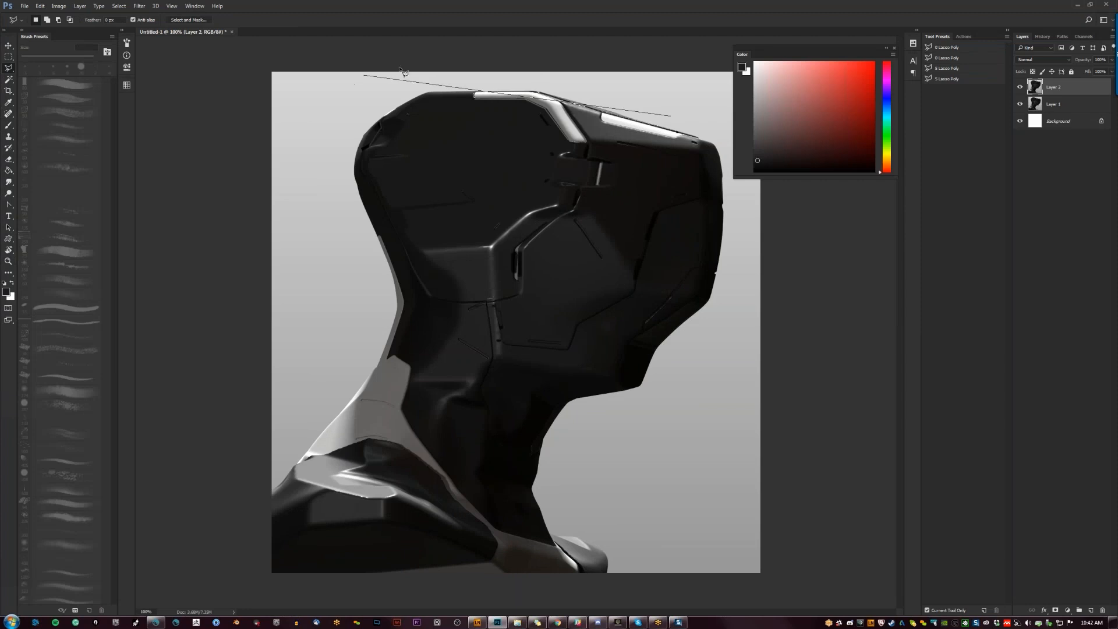
left_click(552, 76)
left_click(368, 89)
left_click(336, 142)
left_click(356, 219)
left_click(417, 305)
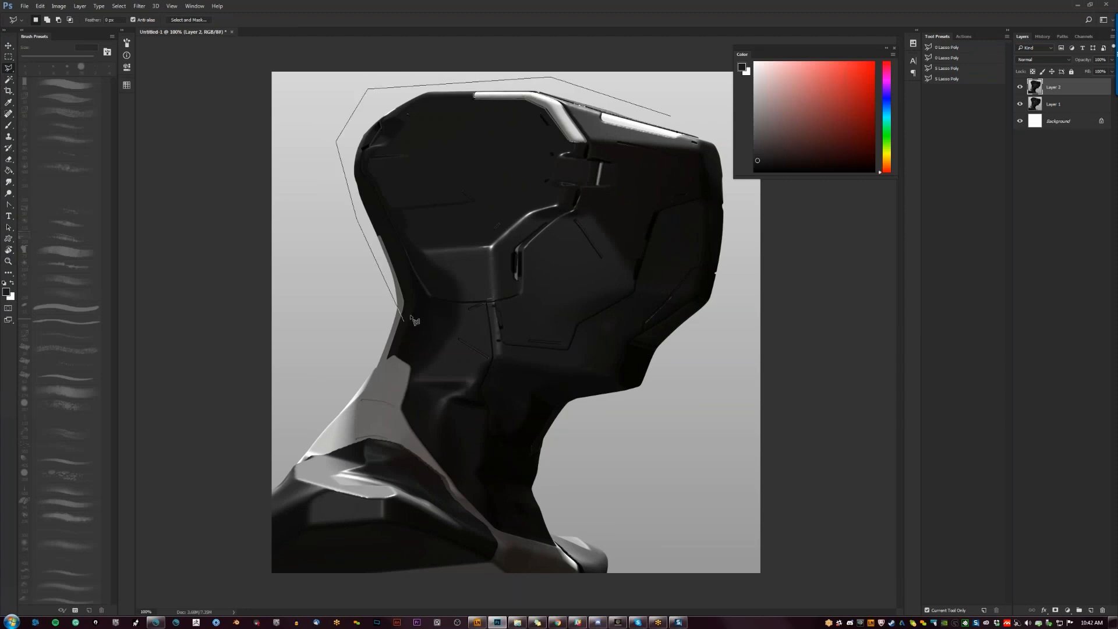
left_click(517, 307)
left_click(589, 206)
left_click(663, 170)
left_click(680, 134)
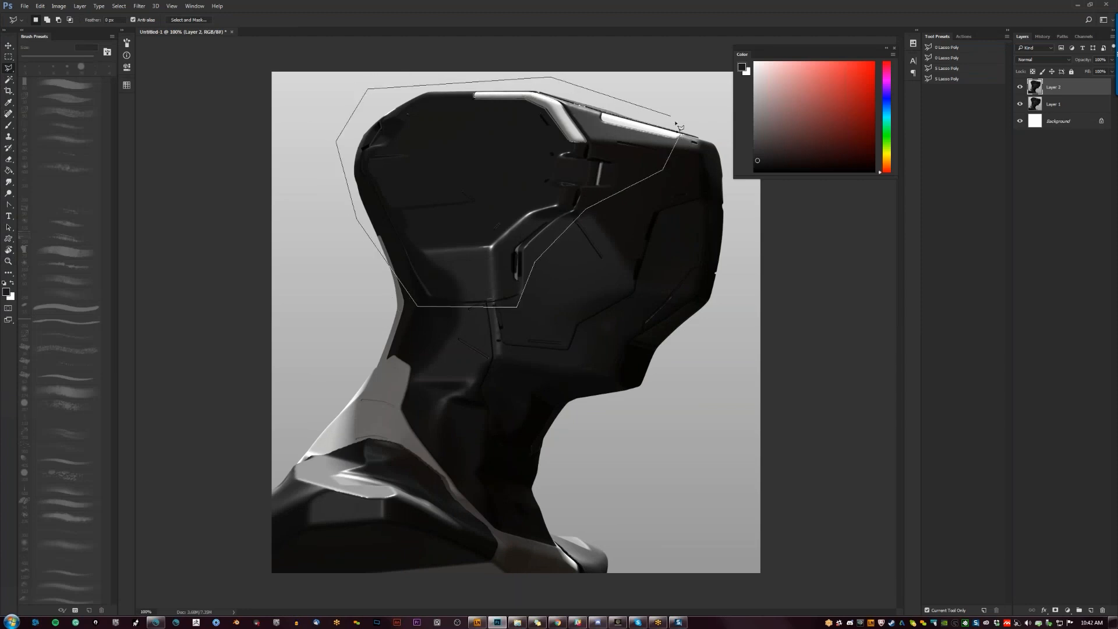
left_click(671, 116)
key("ctrl+j")
Scale the copied helmet section to about 77% and move it toward the upper back of the head.
key("ctrl+t")
left_click_drag(672, 93, 642, 103, "alt+shift")
left_click_drag(611, 136, 579, 113)
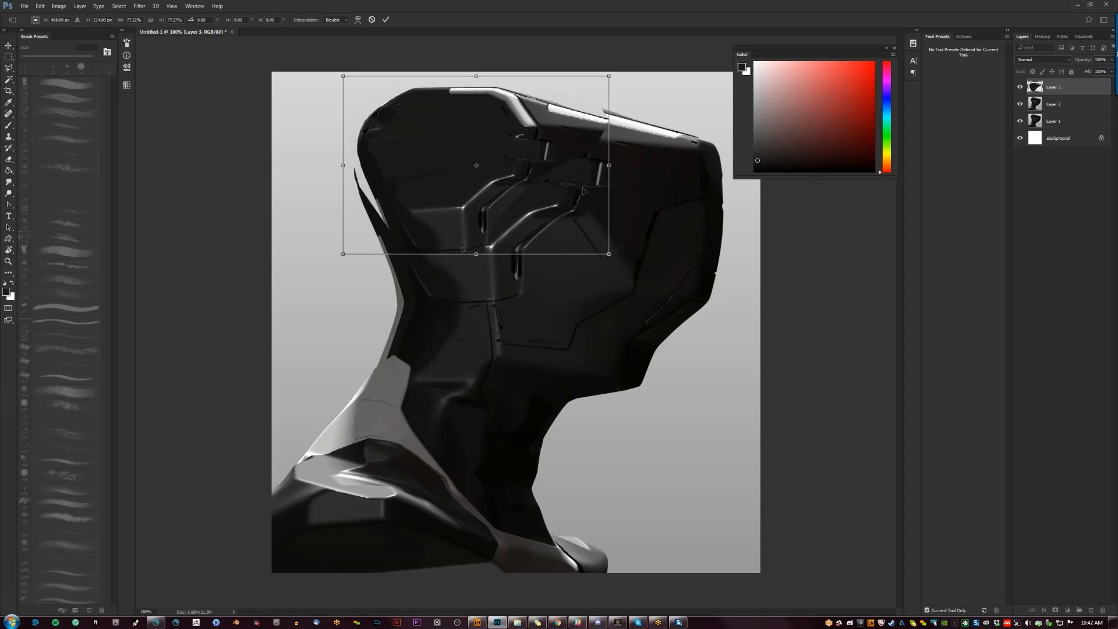
key("Return")
left_click_drag(568, 184, 564, 196)
Warp the copied helmet section, pulling its lower edge downward and its rear side inward.
key("ctrl+t")
right_click(449, 242)
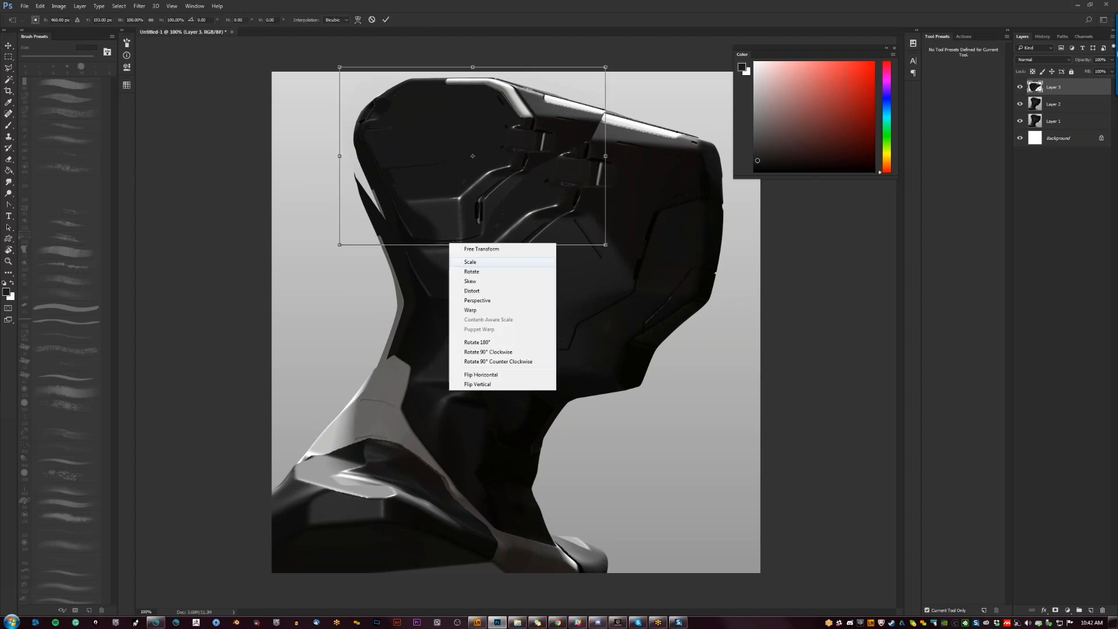
left_click(482, 314)
left_click_drag(426, 224, 427, 374)
mouse_move(339, 192)
left_mouse_down()
mouse_move(367, 227)
mouse_move(352, 199)
left_mouse_up()
left_click_drag(426, 350, 462, 296)
key("Return")
key("ctrl+z")
Shrink the warped copy further and place it inside the large side panel near the hinge block.
key("ctrl+t")
left_click_drag(651, 184, 598, 235, "alt")
left_click_drag(576, 298, 549, 188)
key("Return")
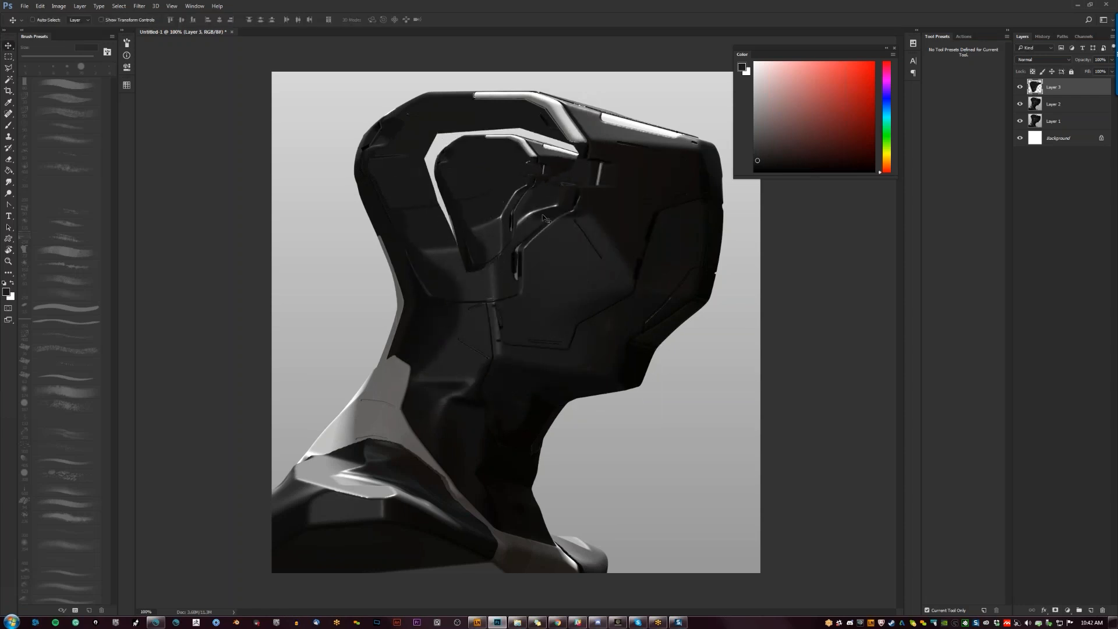
left_click_drag(507, 203, 546, 164)
Erase the copy's outer rim and lower areas, keeping only its highlight band and seam details.
key("e")
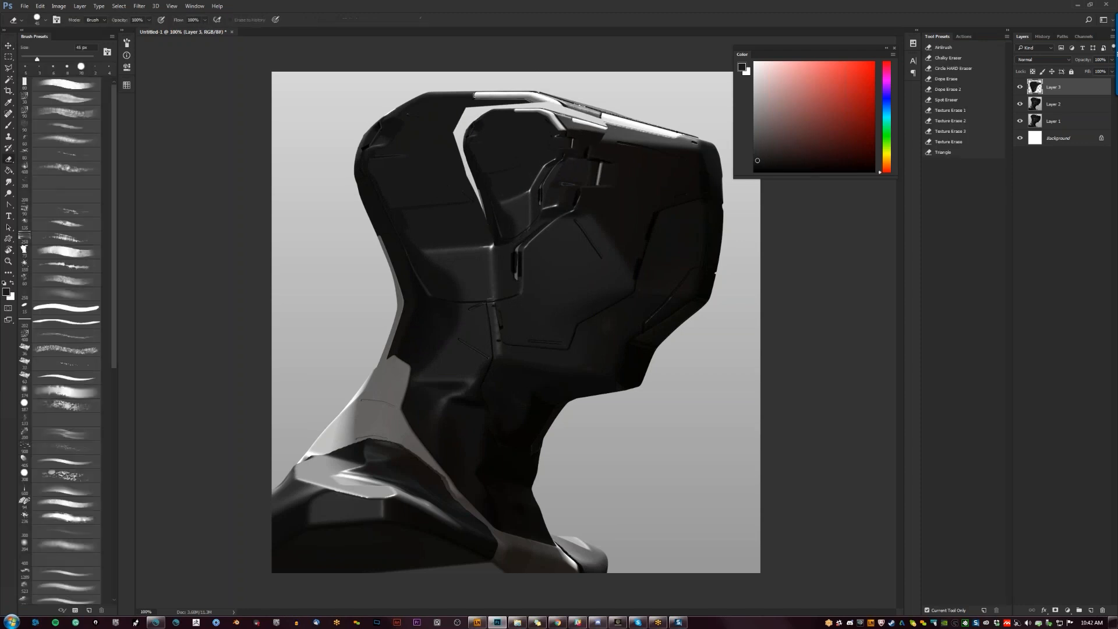
mouse_move(549, 94)
left_mouse_down()
mouse_move(448, 101)
mouse_move(456, 125)
mouse_move(488, 105)
mouse_move(460, 181)
mouse_move(491, 246)
mouse_move(465, 171)
left_mouse_up()
mouse_move(484, 234)
left_mouse_down()
mouse_move(561, 215)
mouse_move(515, 225)
mouse_move(568, 196)
mouse_move(557, 189)
left_mouse_up()
key("bracketleft")
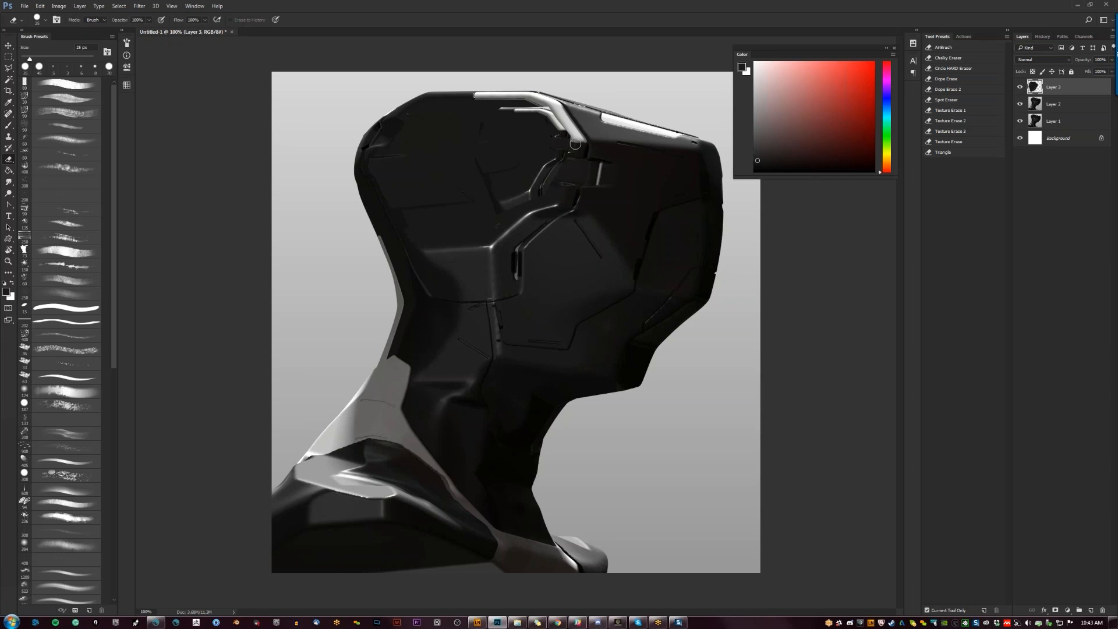
Move the remaining detail down toward the hinge block and stretch it slightly wider.
key("v")
mouse_move(570, 164)
left_mouse_down()
mouse_move(545, 169)
mouse_move(542, 184)
left_mouse_up()
key("ctrl+t")
left_click_drag(594, 128, 616, 129)
left_click_drag(574, 163, 574, 159)
key("Return")
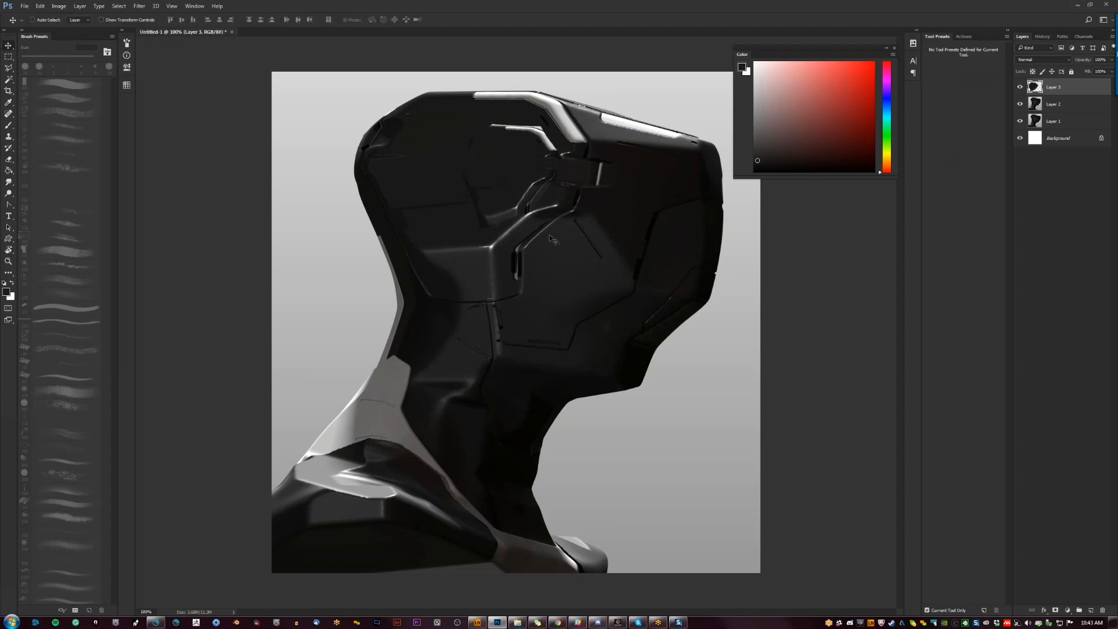
Mirror the canvas and erase the horizontal run of the copied highlight detail in the upper side panel.
key("ctrl+shift+h")
key("e")
mouse_move(489, 129)
left_mouse_down()
mouse_move(509, 123)
mouse_move(480, 142)
mouse_move(552, 126)
left_mouse_up()
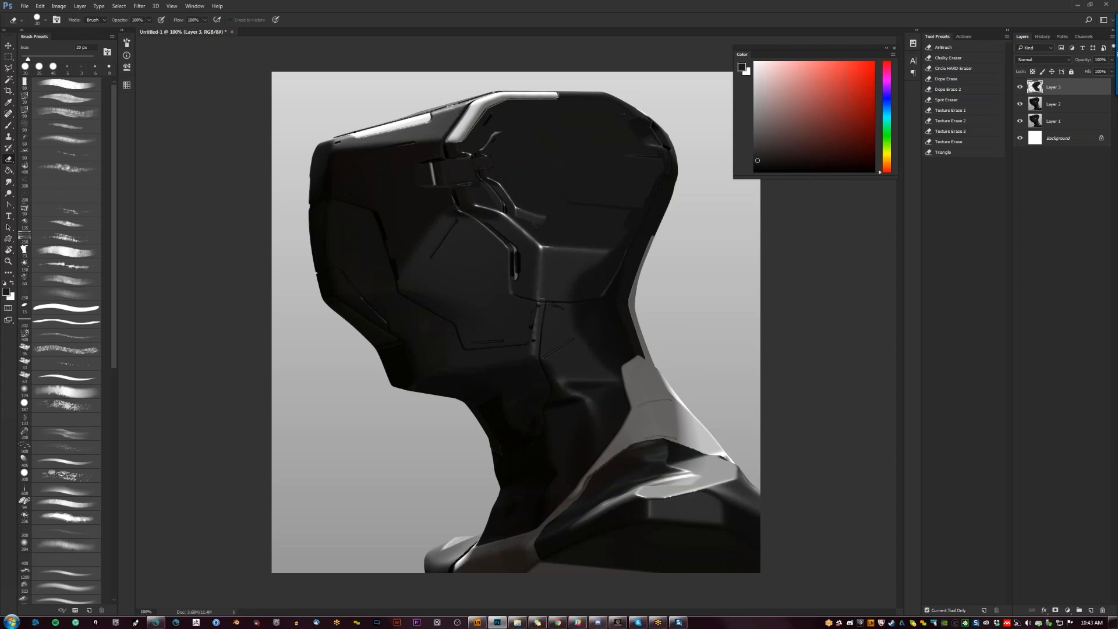
key("F2")
key("b")
key("F2")
key("ctrl+space")
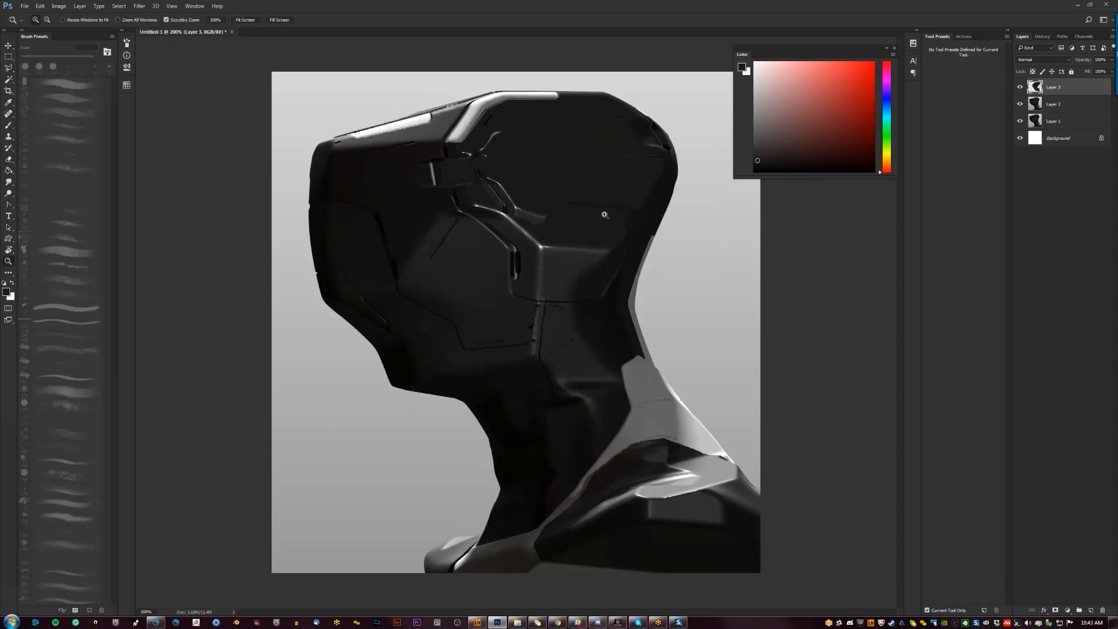
Repaint the diagonal highlight above the hinge block with grey sampled from the existing detail.
left_click(605, 215)
left_click_drag(605, 215, 751, 332)
left_click(527, 179, "alt")
left_click(524, 178, "alt")
left_click_drag(523, 178, 494, 209)
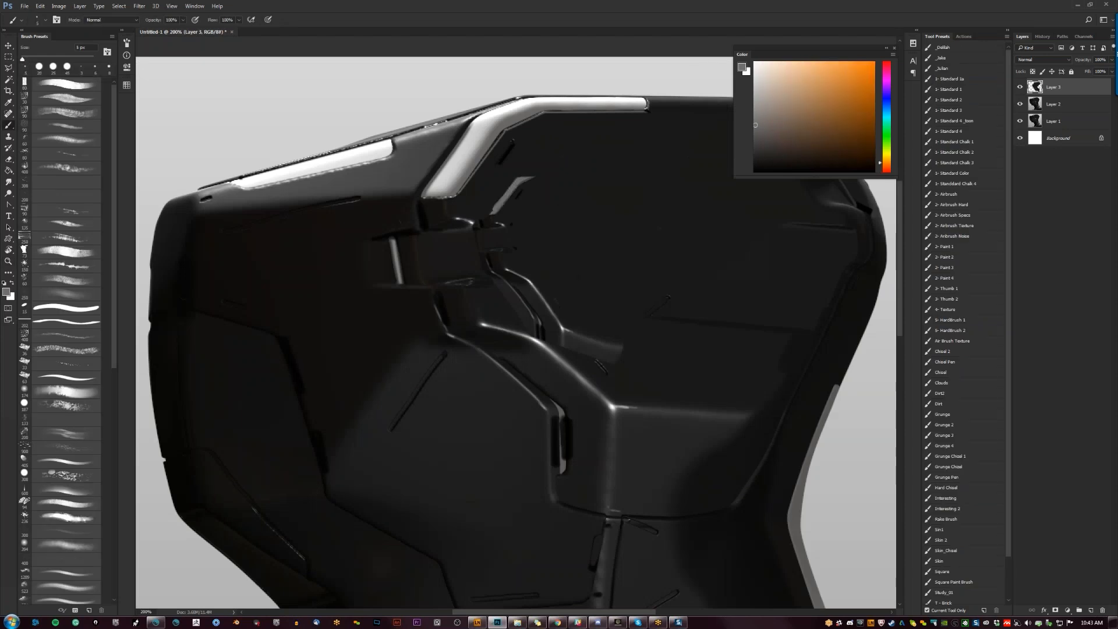
Extend the diagonal highlight rearward as a thin grey strip across the side panel, using a much smaller Standard brush.
left_click(972, 104)
key("bracketleft")
key("bracketleft")
key("bracketleft")
key("bracketleft")
key("bracketleft")
key("bracketleft")
key("bracketleft")
key("bracketleft")
key("bracketleft")
key("bracketleft")
key("bracketleft")
key("bracketleft")
left_click_drag(530, 175, 588, 169)
key("ctrl+z")
left_click(584, 177, "alt")
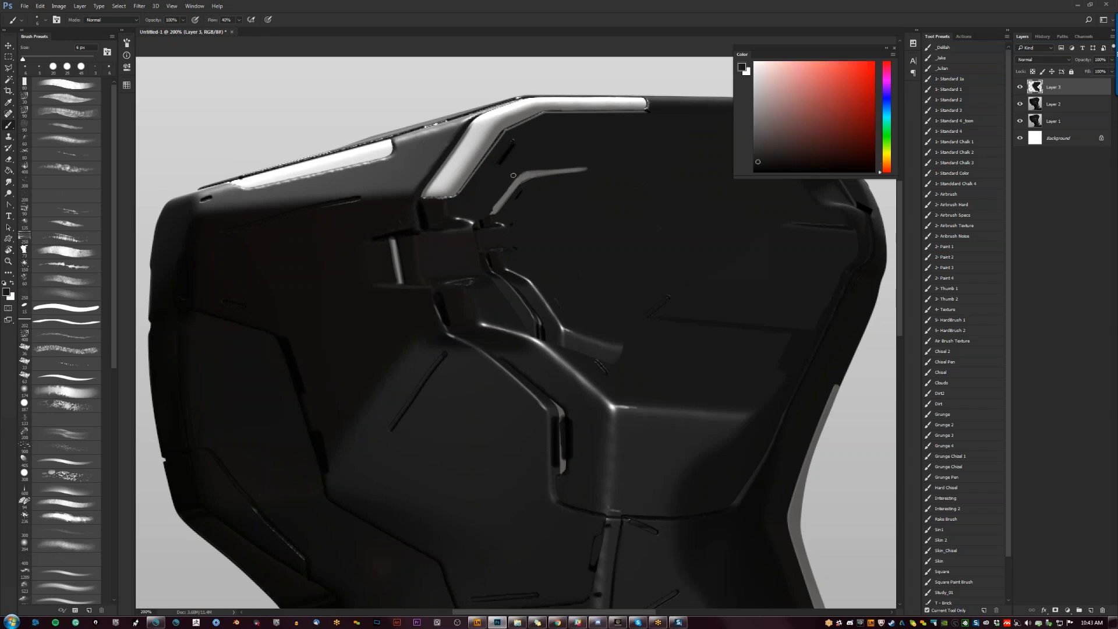
Set the paint colour to black and paint a thin seam from the upper strip's rear end down to the lower strip.
left_click(754, 172)
key("z")
left_click(556, 244, "alt")
left_click(556, 244, "alt")
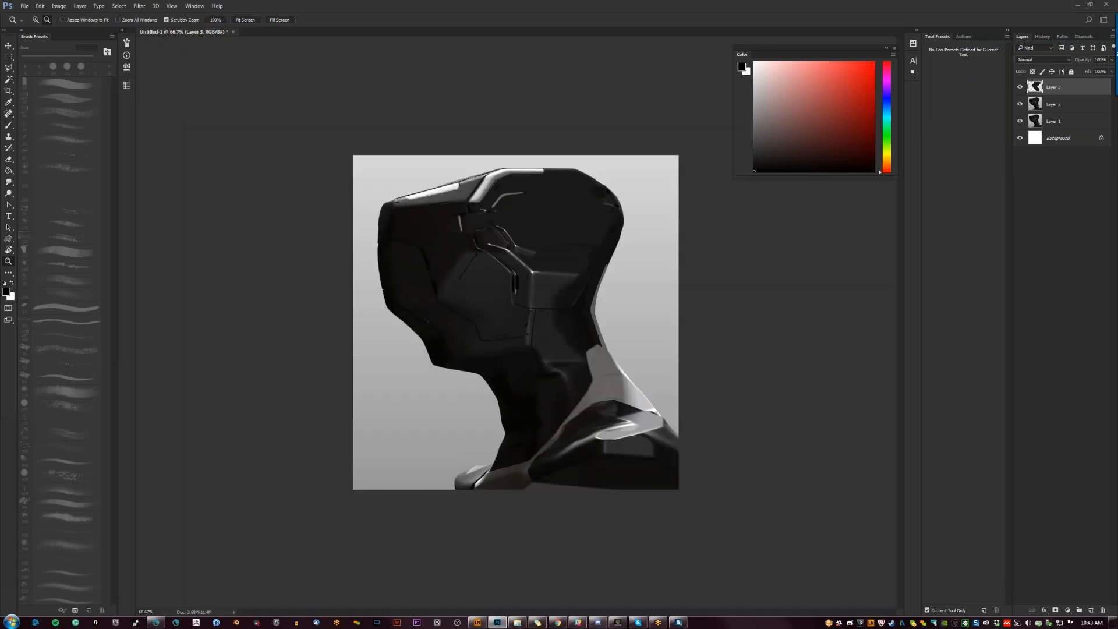
key("ctrl+shift+h")
left_click(550, 237)
left_click(549, 236)
key("b")
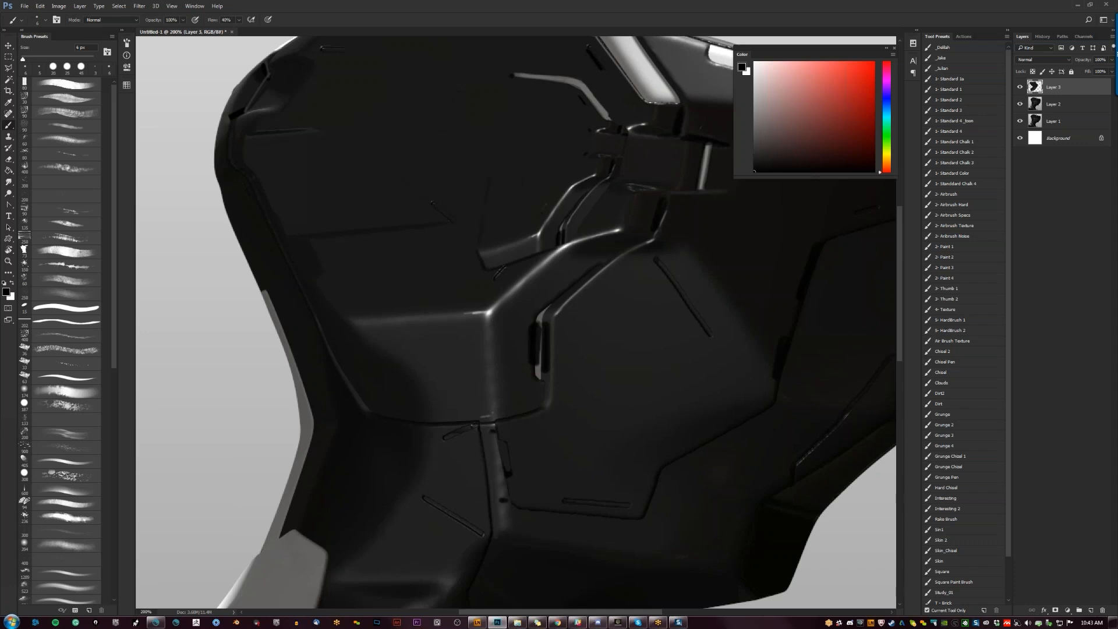
key("z")
left_click(547, 203, "alt")
left_click(547, 204, "alt")
key("ctrl+shift+h")
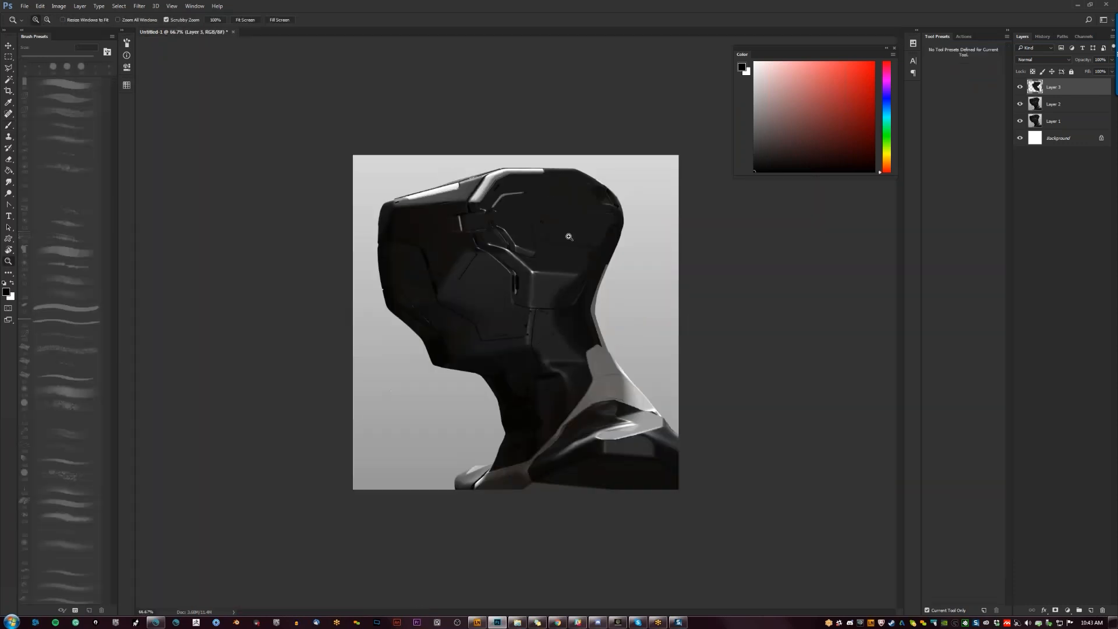
key("b")
key("z")
left_click(527, 215)
left_click(527, 215)
key("b")
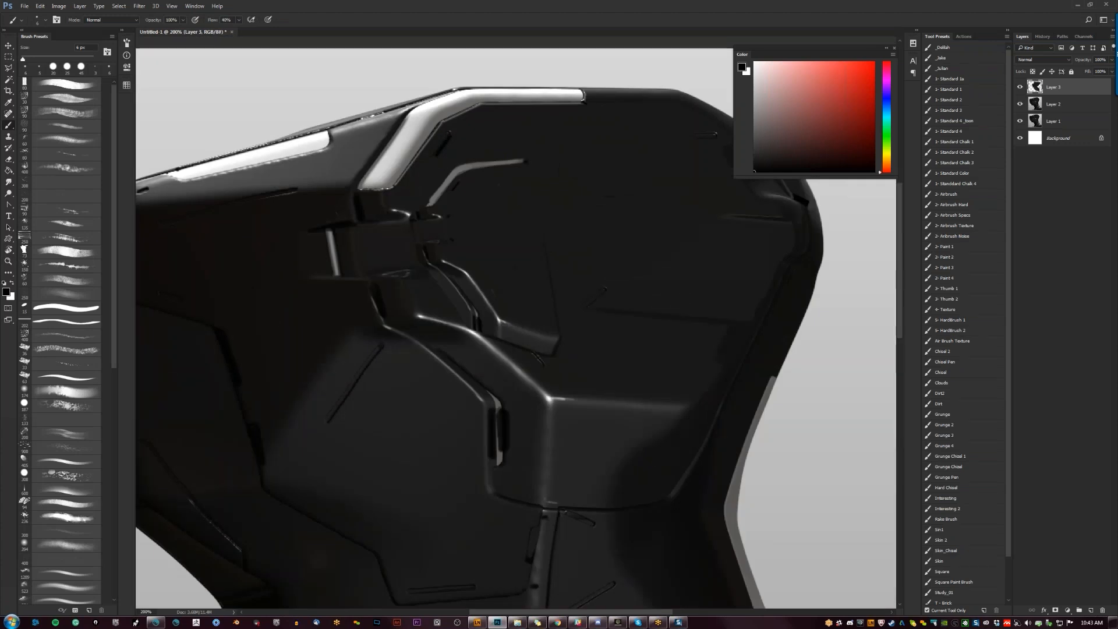
Paint a thicker black slot along the middle of the side panel's new vertical seam, using a slightly larger brush.
left_click_drag(540, 218, 548, 249)
key("bracketright")
left_click_drag(540, 198, 549, 250)
key("z")
left_click(566, 400, "alt")
left_click(566, 400, "alt")
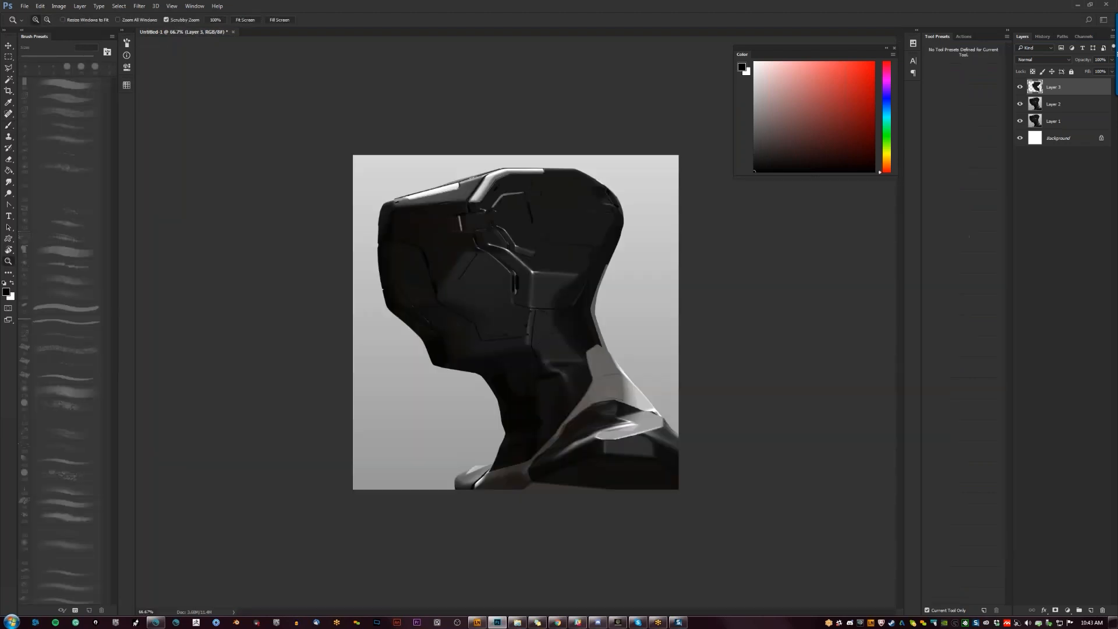
Paint a row of progressively shorter dark vent slits behind the black slot in the side panel.
key("F2")
left_click(508, 239)
left_click(508, 238)
key("F2")
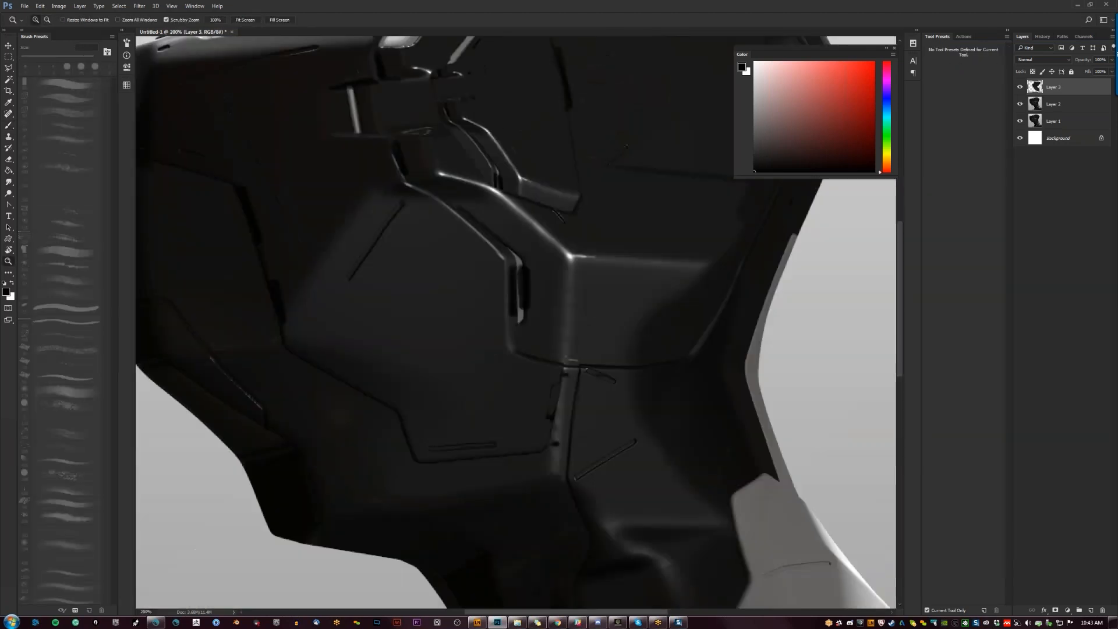
key("b")
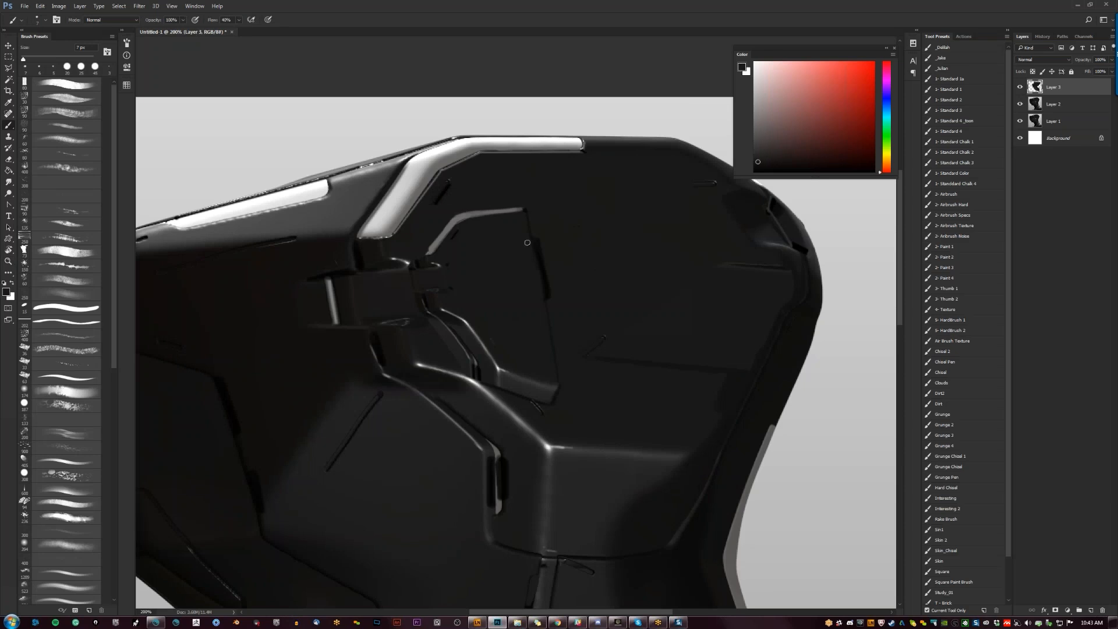
left_click(548, 240, "alt")
left_click_drag(546, 243, 560, 294)
left_click_drag(559, 245, 570, 297)
key("ctrl+z")
left_click_drag(560, 250, 577, 288)
left_click_drag(578, 248, 592, 278)
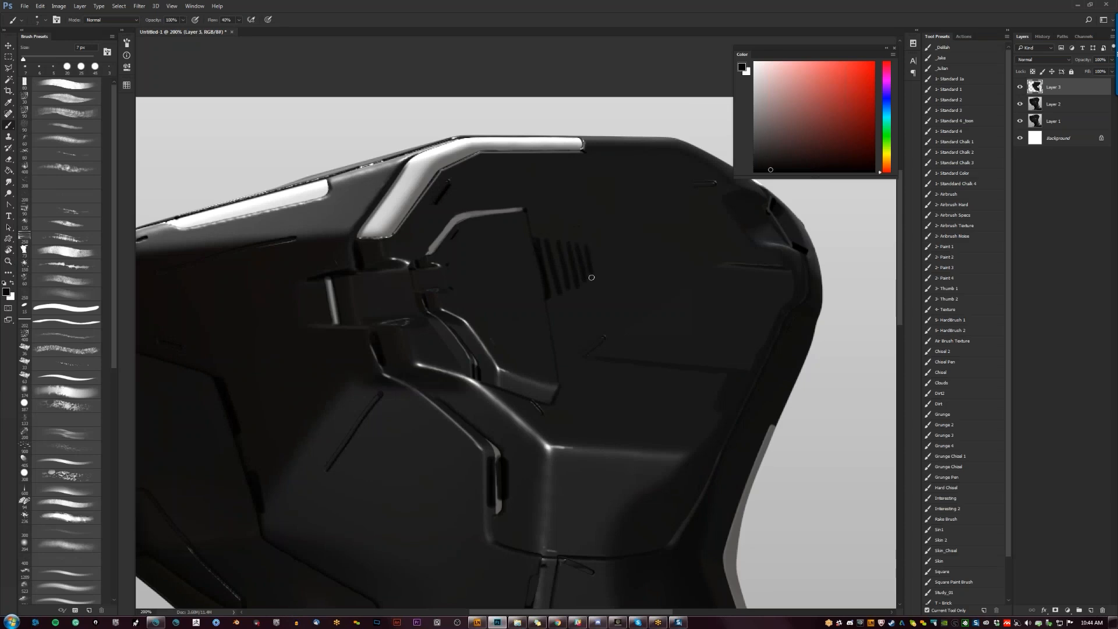
Examine the vent slits and side panel details at reduced size and in the mirrored view.
key("z")
double_click(600, 310, "alt")
key("F2")
left_click(527, 216)
key("F2")
left_click(559, 214)
left_click_drag(559, 215, 563, 364)
key("b")
left_click(512, 290, "alt")
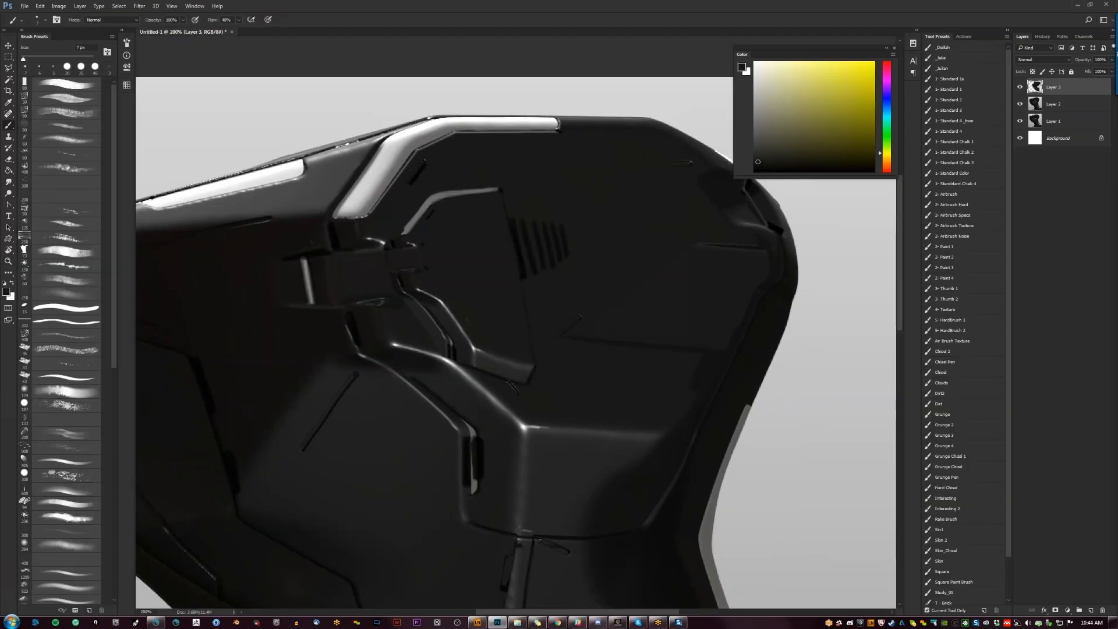
key("z")
left_click(521, 414, "alt")
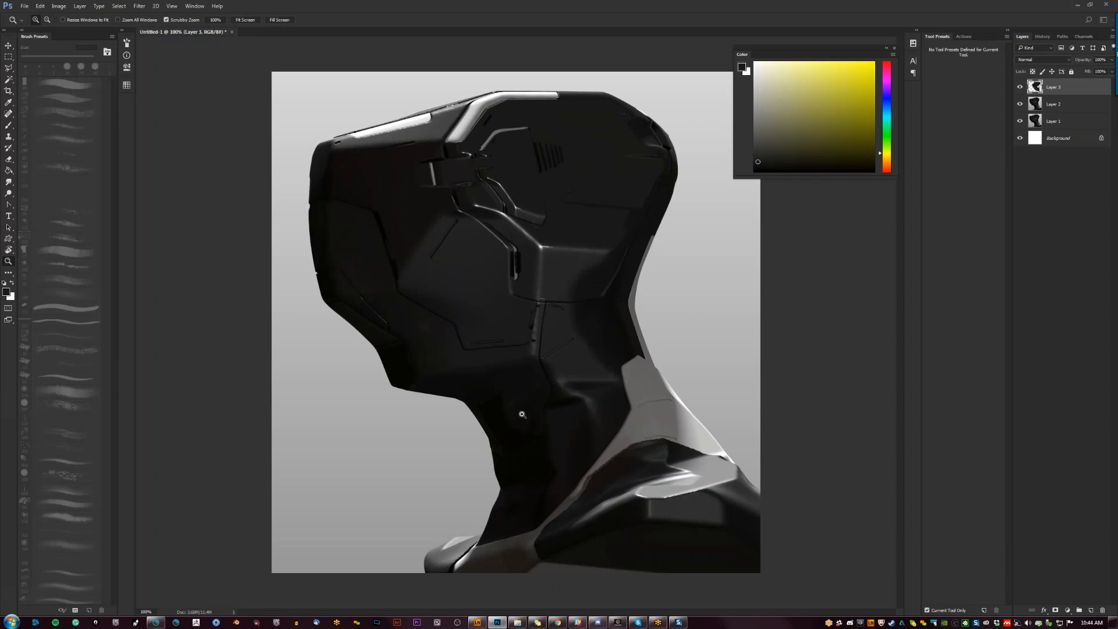
Touch up the bend of the upper highlight strip with the dark panel colour.
left_click(499, 122)
key("b")
key("x")
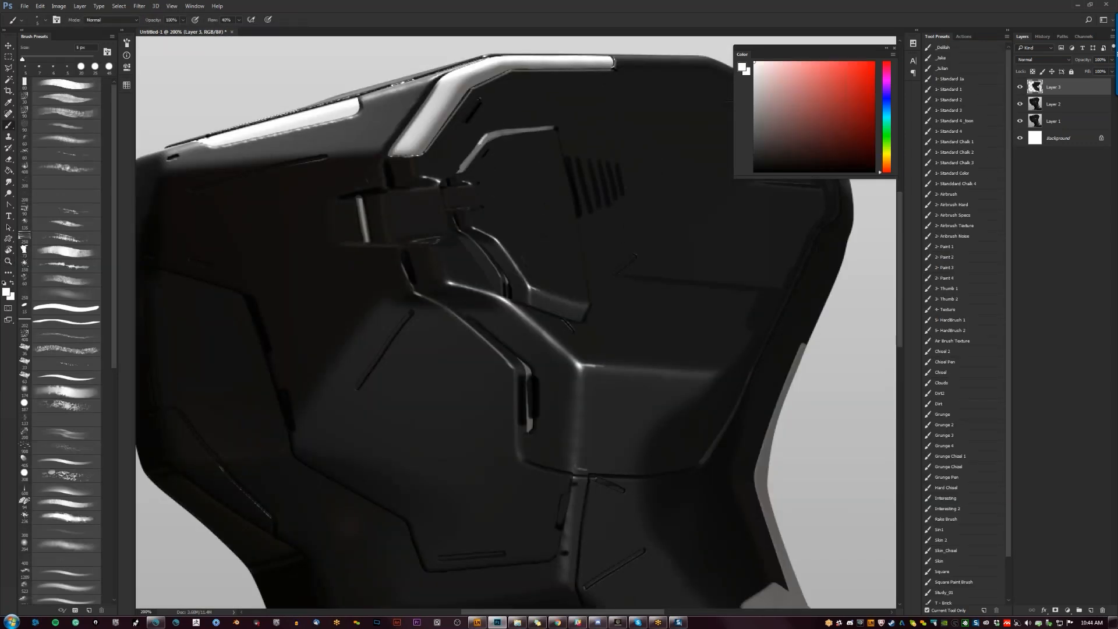
key("x")
left_click_drag(487, 136, 502, 131)
key("z")
left_click(514, 197, "alt")
left_click(515, 196, "alt")
key("ctrl+shift+h")
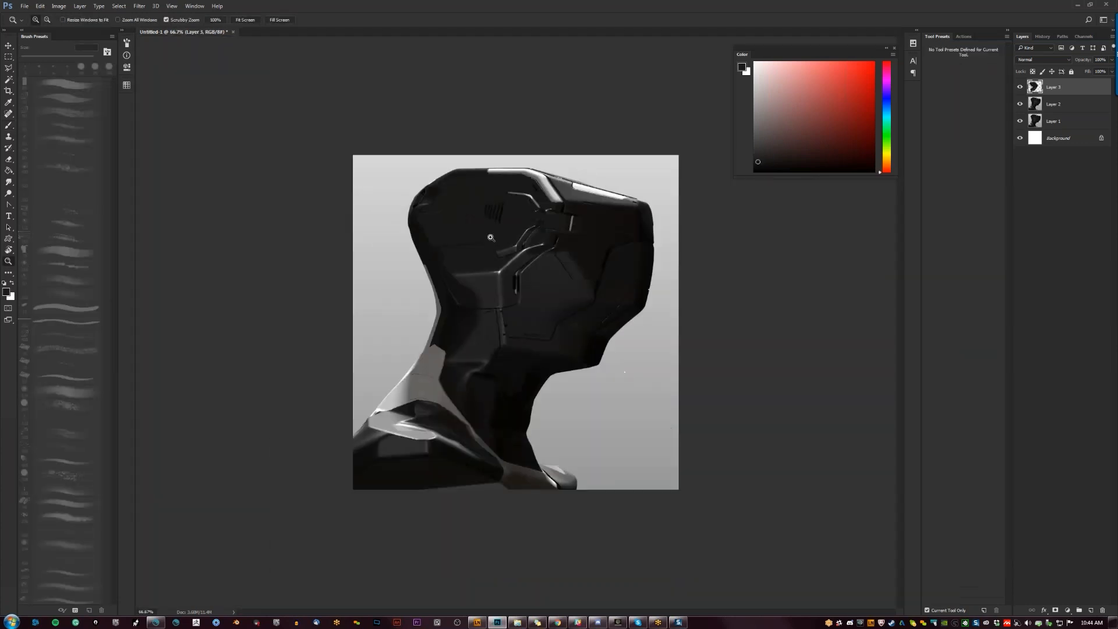
Sharpen the diagonal part of the upper strip with sampled tones, trimming its outer edge in the dark panel colour.
left_click(535, 181)
left_click(535, 182)
key("ctrl+shift+h")
left_click_drag(533, 182, 496, 374)
key("b")
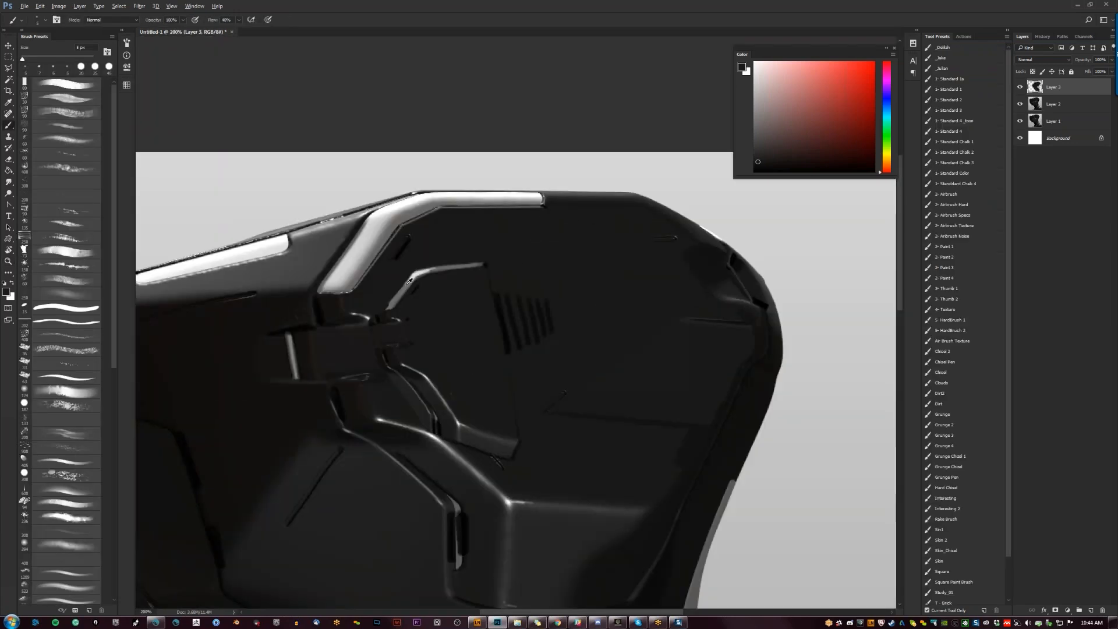
left_click(410, 280, "alt")
left_click(418, 272, "alt")
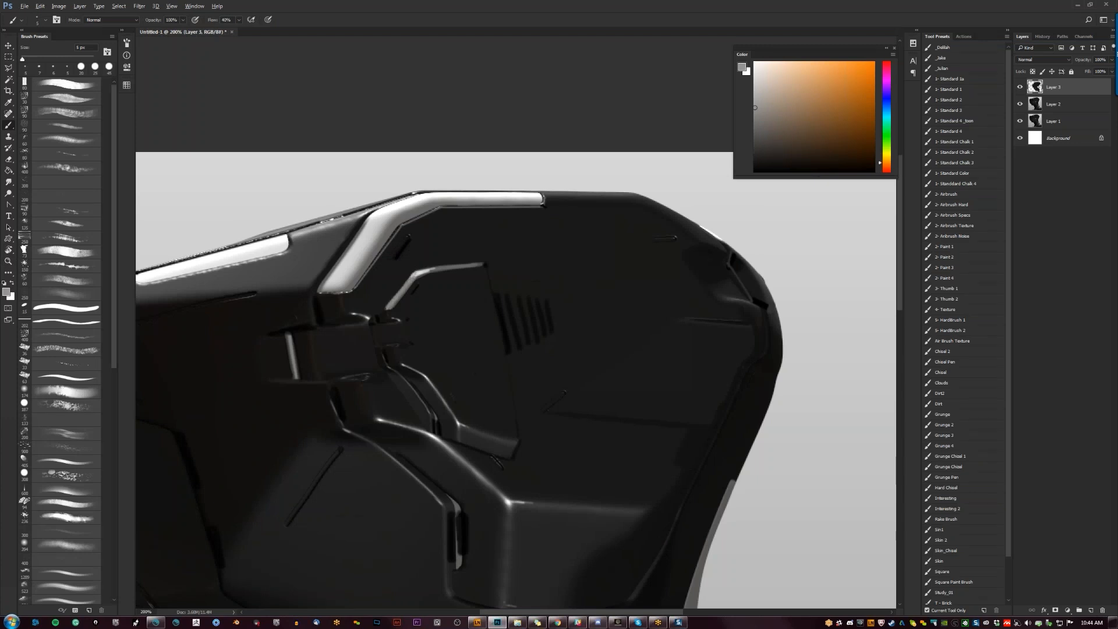
left_click(409, 277, "alt")
left_click_drag(413, 269, 386, 307)
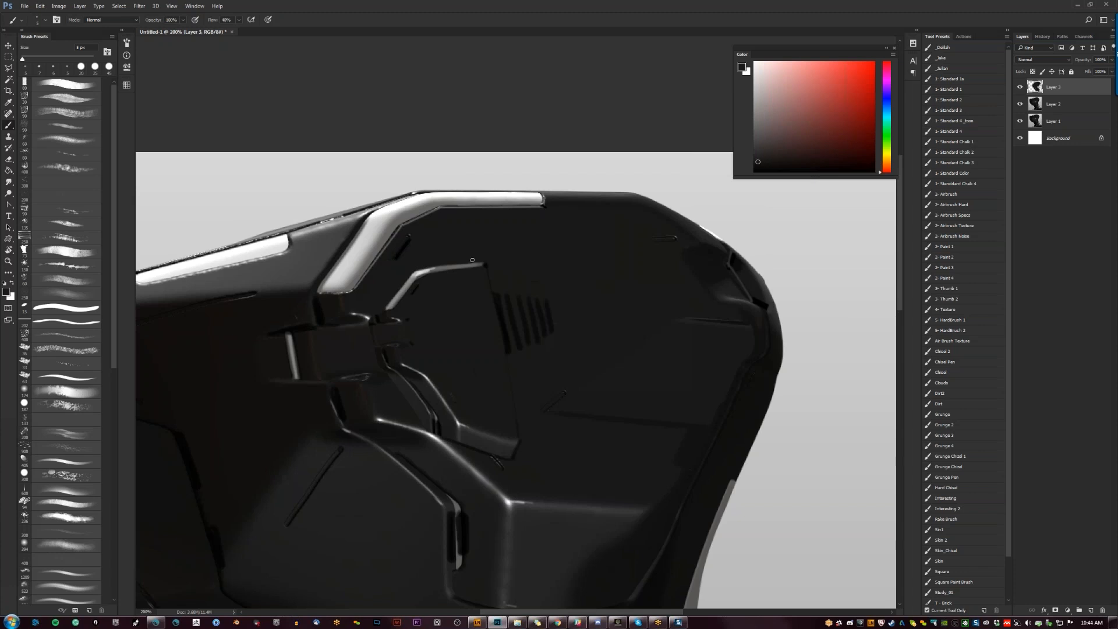
Trim the upper edge of the strip's horizontal run and undo the stray touch-up strokes.
left_click_drag(418, 271, 482, 263)
left_click(436, 268, "alt")
left_click(437, 268, "alt")
left_click_drag(438, 268, 488, 262)
key("ctrl+z")
left_click(425, 270, "alt")
key("ctrl+z")
Touch up the bend of the lower strip beneath the hinge with a tone sampled beside it.
left_click(444, 441, "alt")
left_click(440, 441, "alt")
mouse_move(440, 440)
left_mouse_down()
mouse_move(420, 428)
mouse_move(446, 445)
left_mouse_up()
Mirror the canvas and refine the rear end of the upper strip with a sampled panel tone.
key("z")
triple_click(562, 235, "alt")
key("ctrl+shift+h")
triple_click(498, 235)
left_click_drag(510, 294, 586, 391)
key("b")
left_click(546, 250, "alt")
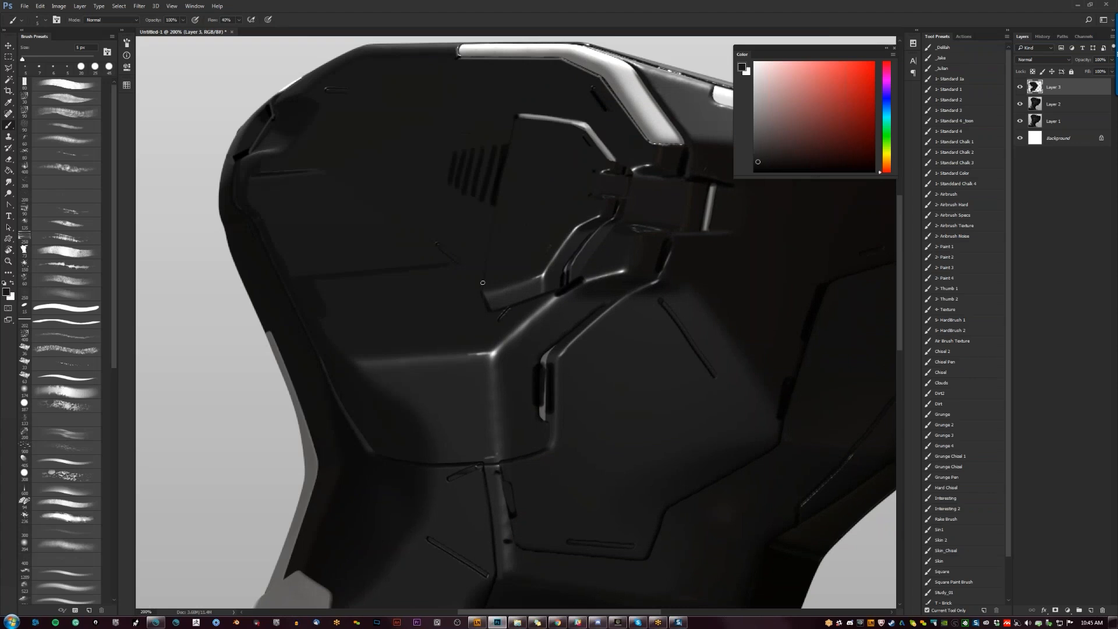
left_click_drag(524, 119, 540, 121)
key("ctrl+minus")
key("ctrl+minus")
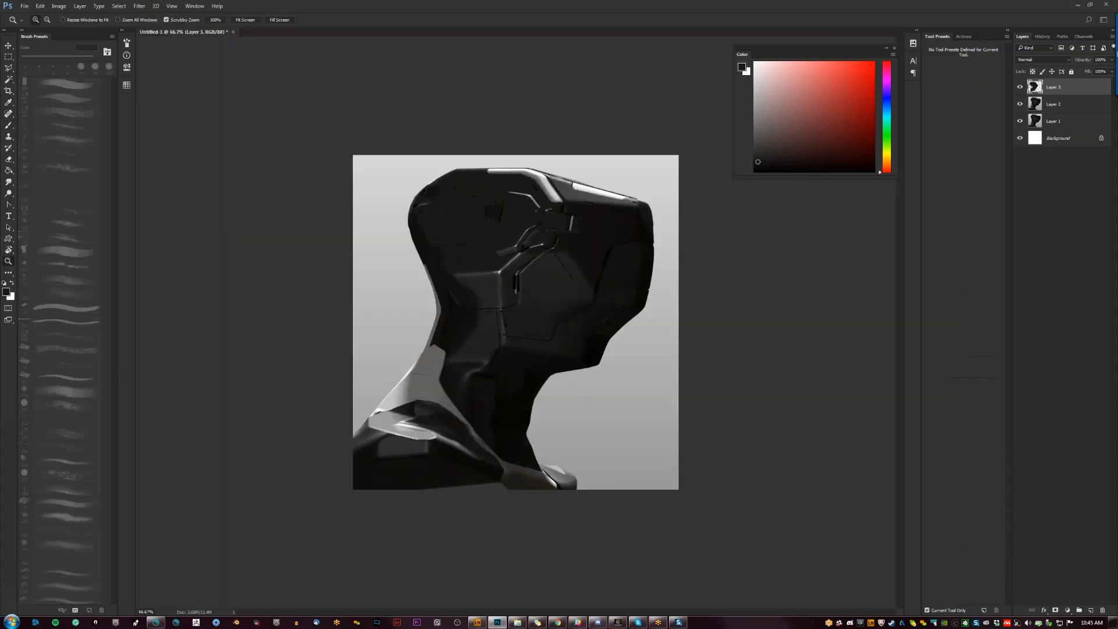
Hide the interface panels and paint dark gaps around the small connector behind the hinge block.
key("Tab")
key("ctrl+plus")
key("ctrl+plus")
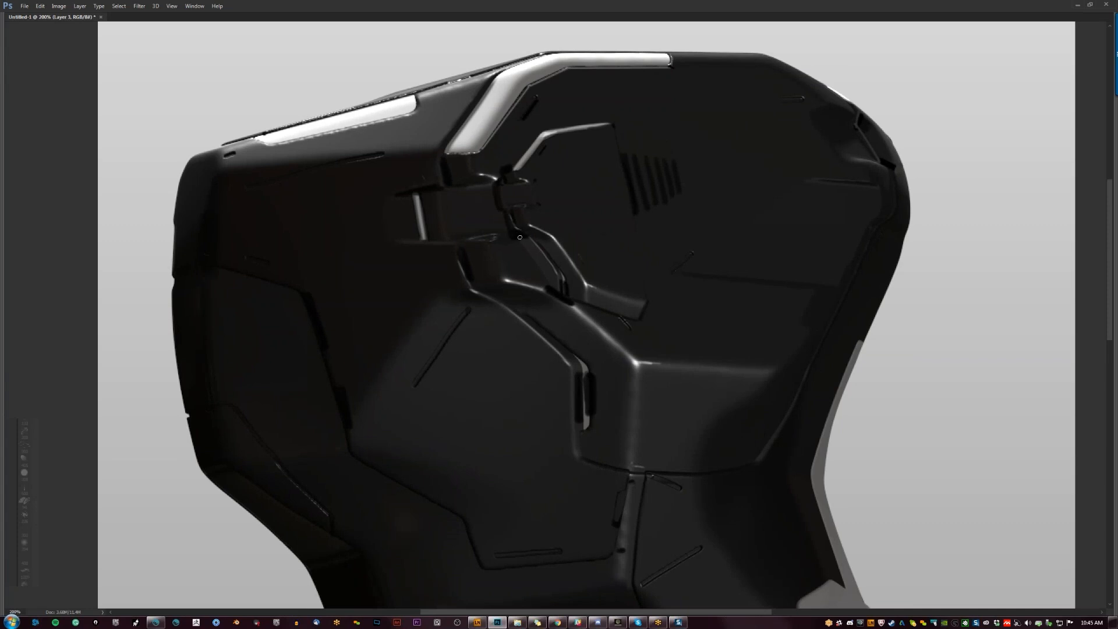
key("ctrl+minus")
key("ctrl+minus")
key("ctrl+minus")
key("ctrl+shift+h")
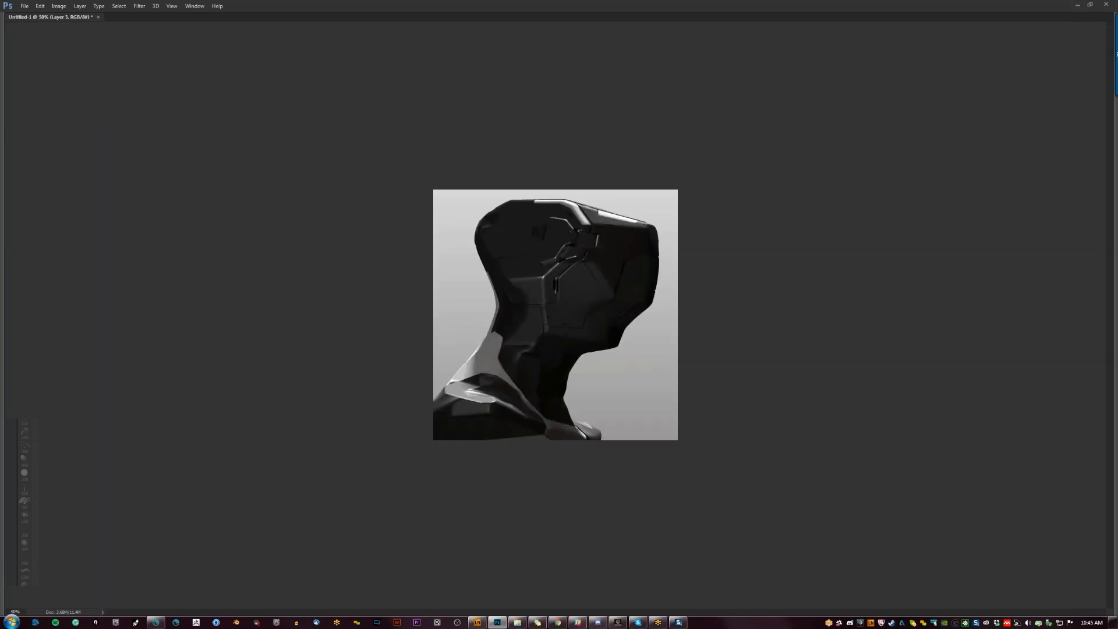
key("ctrl+plus")
key("ctrl+plus")
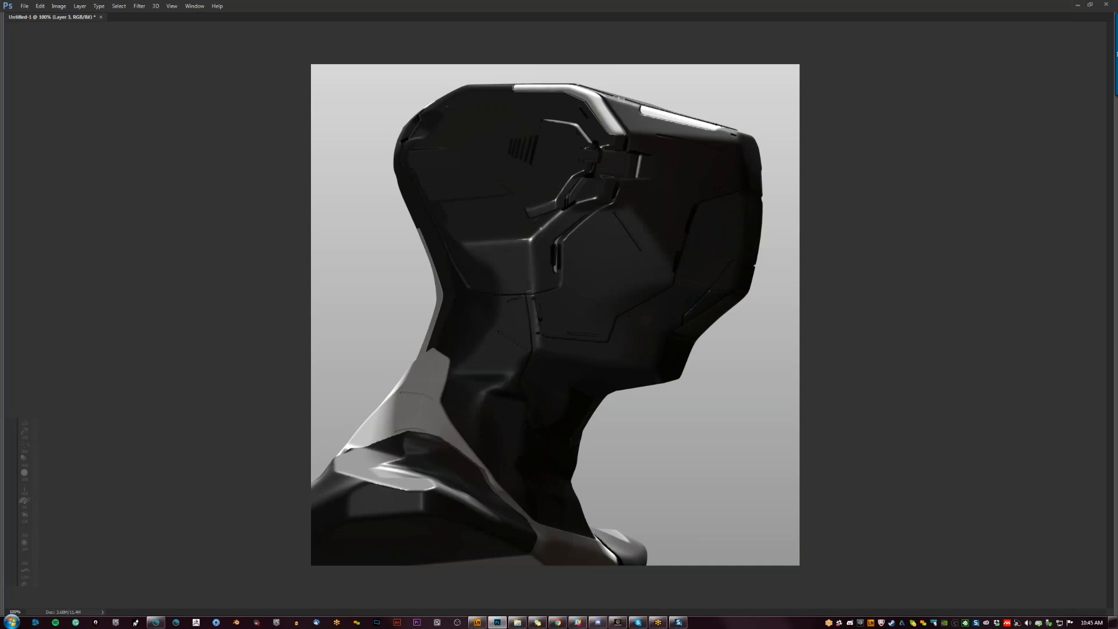
Paint a grey edge highlight joining the upper strip's rear end to the end of the bright crown band.
key("ctrl+shift+h")
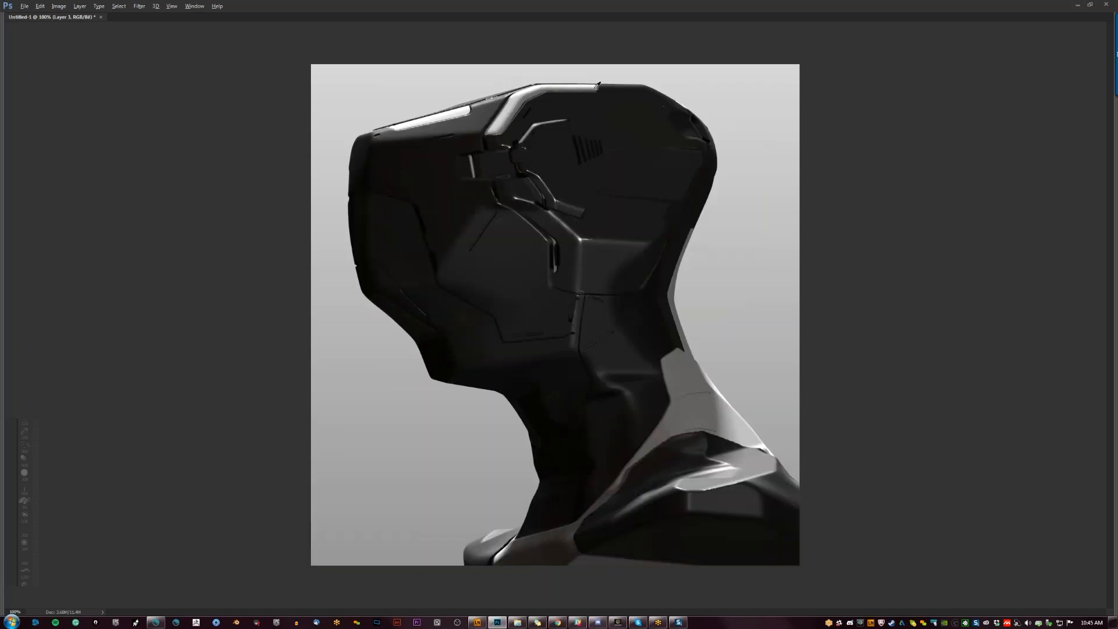
mouse_move(566, 120)
left_mouse_down()
mouse_move(598, 89)
mouse_move(564, 121)
left_mouse_up()
mouse_move(593, 98)
left_mouse_down()
mouse_move(571, 115)
mouse_move(598, 90)
left_mouse_up()
left_click(617, 249, "alt")
key("ctrl+shift+h")
left_click(567, 265, "ctrl")
left_click(570, 263, "ctrl")
left_click_drag(556, 216, 543, 371)
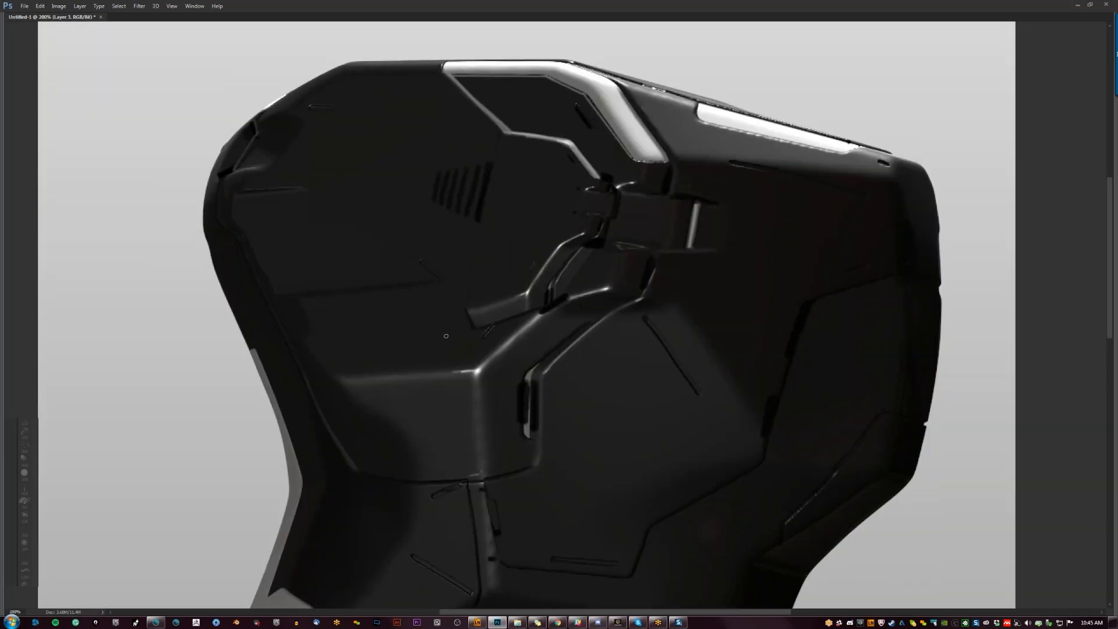
Paint a dark notch at the lower strip's end and a recessed channel from it down to the lower panel's ridge.
mouse_move(462, 320)
left_mouse_down()
mouse_move(433, 360)
mouse_move(461, 316)
mouse_move(418, 362)
mouse_move(433, 362)
left_mouse_up()
mouse_move(466, 328)
left_mouse_down()
mouse_move(461, 314)
mouse_move(469, 325)
left_mouse_up()
key("ctrl+minus")
key("ctrl+minus")
key("ctrl+minus")
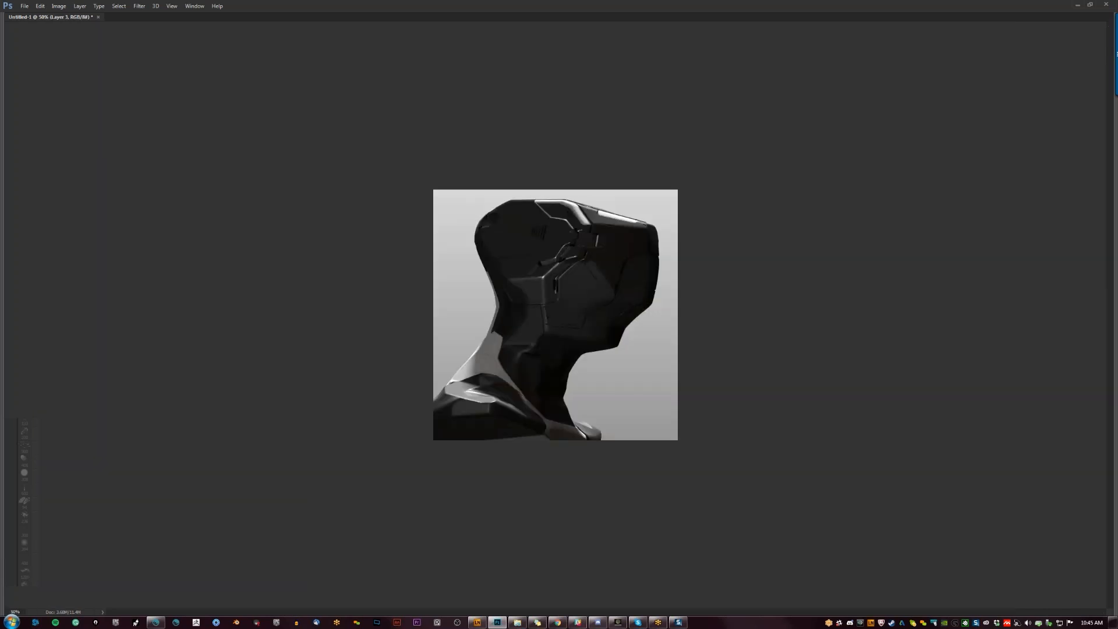
key("ctrl+shift+h")
left_click(596, 247, "ctrl")
left_click(597, 242, "ctrl")
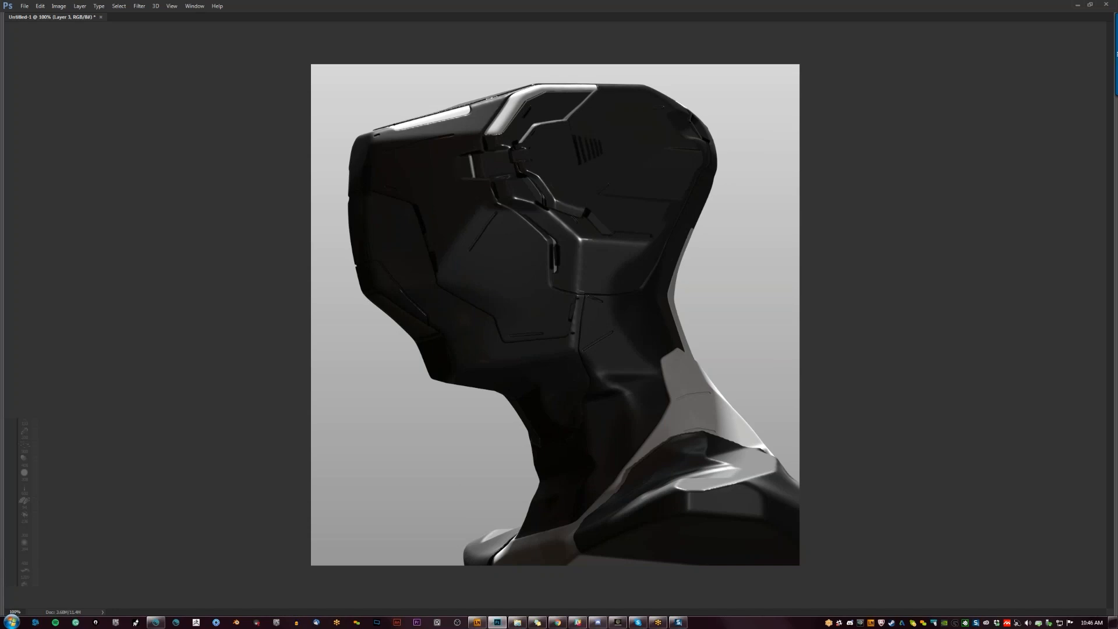
Refine the vertical slot beneath the hinge and darken the seam running down from it.
key("ctrl+minus")
key("ctrl+minus")
key("ctrl+shift+h")
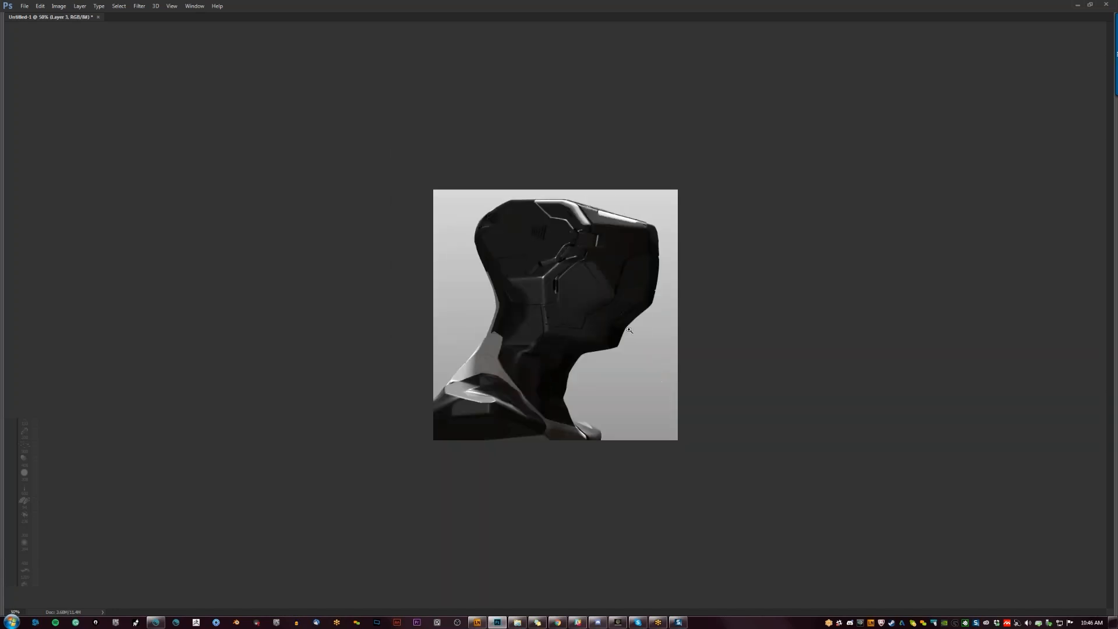
left_click(574, 302, "ctrl")
left_click(574, 302, "ctrl")
left_click(557, 268, "ctrl")
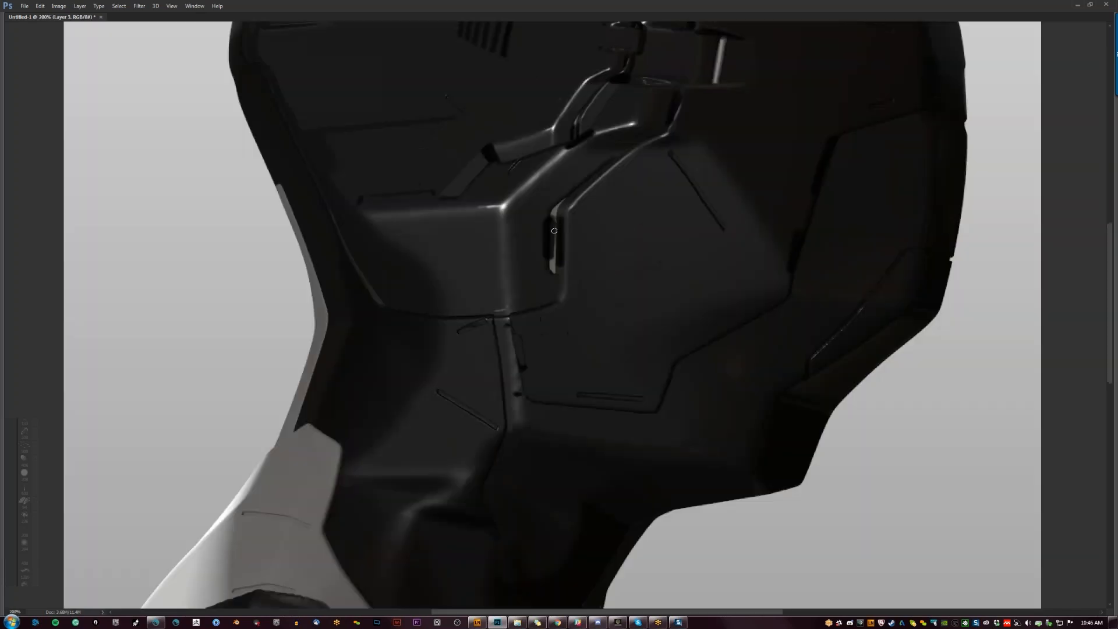
left_click_drag(555, 216, 559, 299)
left_click(646, 295, "alt")
left_click(643, 301, "alt")
left_click(638, 311, "ctrl")
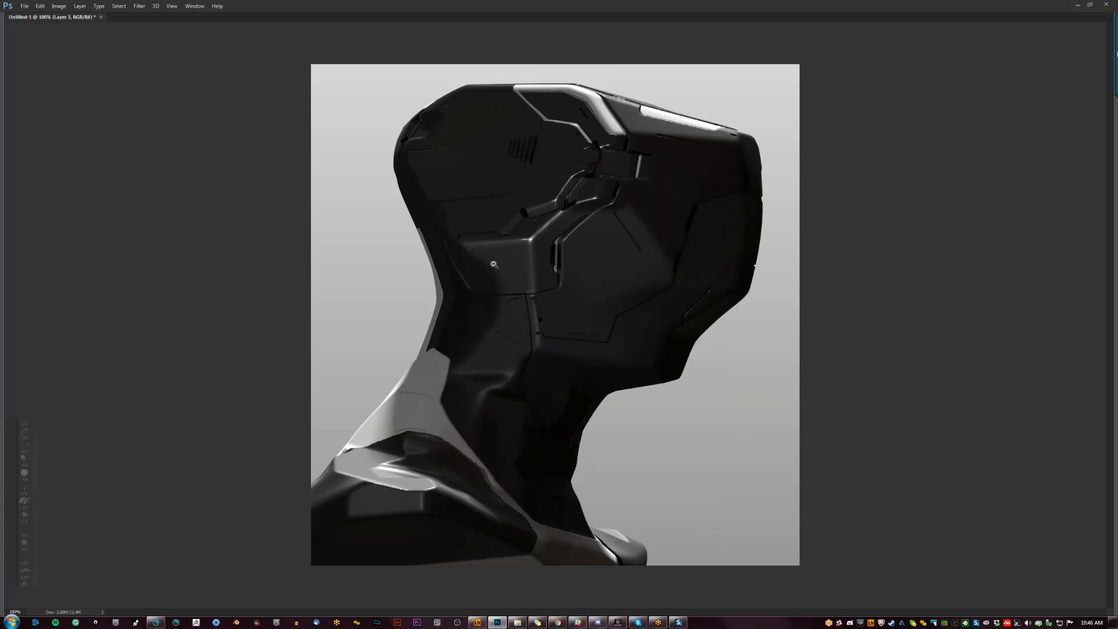
Paint a short dark bar on the horizontal seam where the helmet meets the neck, and mirror the canvas.
left_click(517, 294)
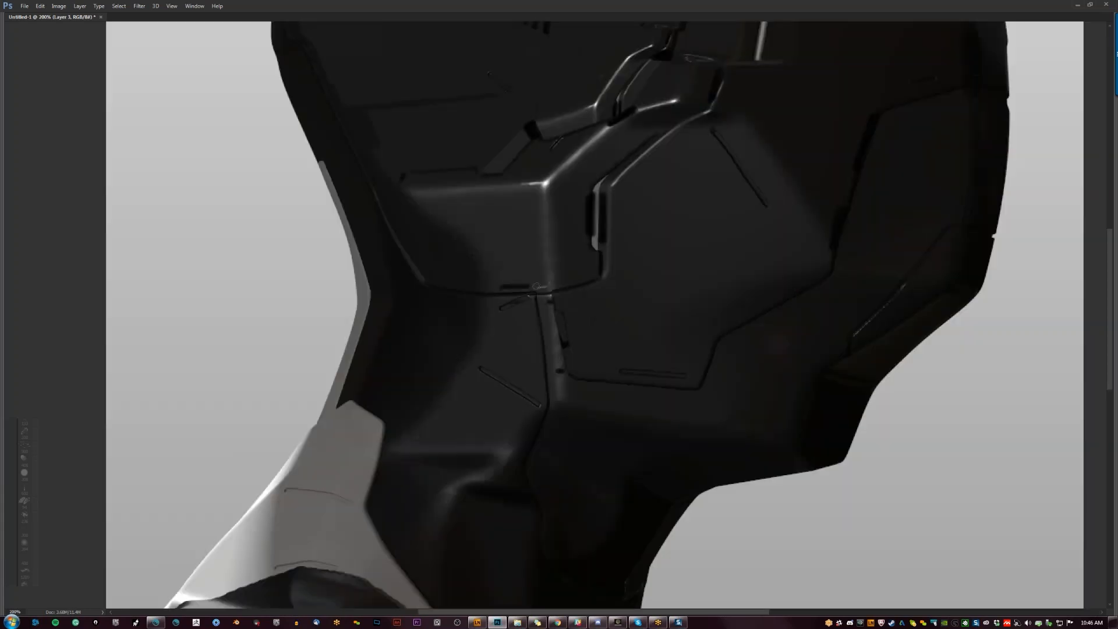
left_click(549, 330, "alt")
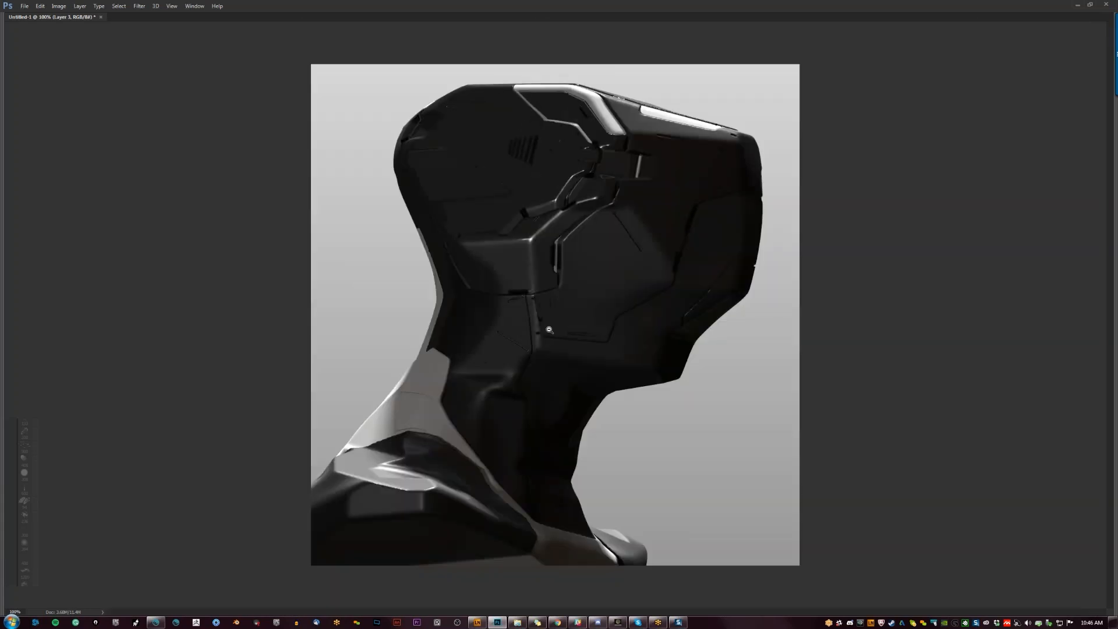
left_click(549, 330, "alt")
key("ctrl+shift+h")
left_click(579, 312, "ctrl")
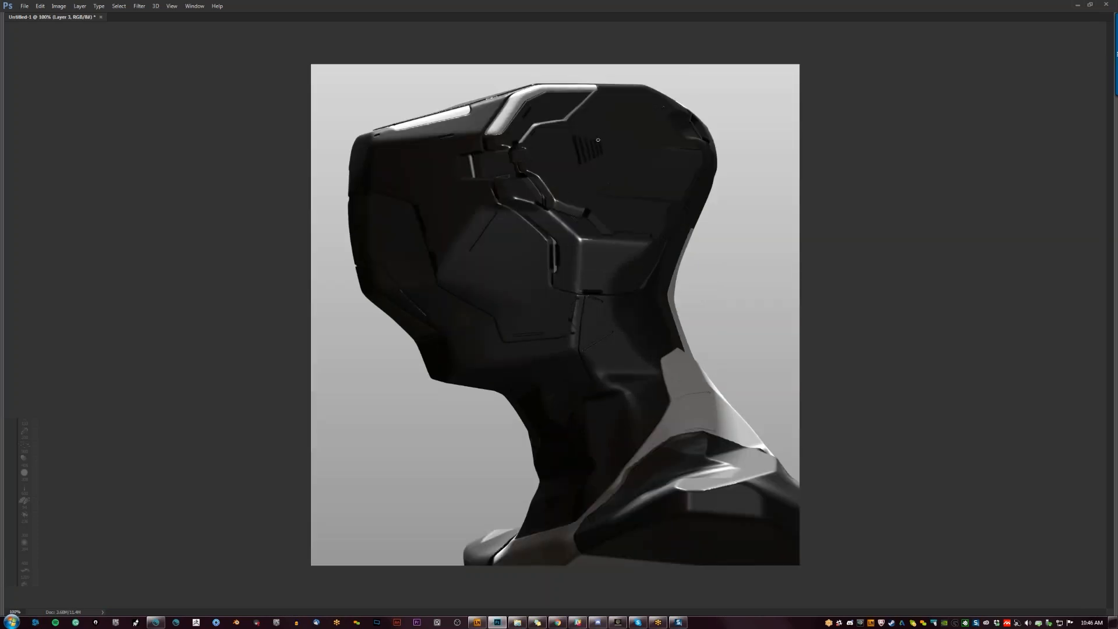
left_click(601, 181, "ctrl")
left_click(602, 170, "ctrl")
left_click_drag(600, 171, 570, 280)
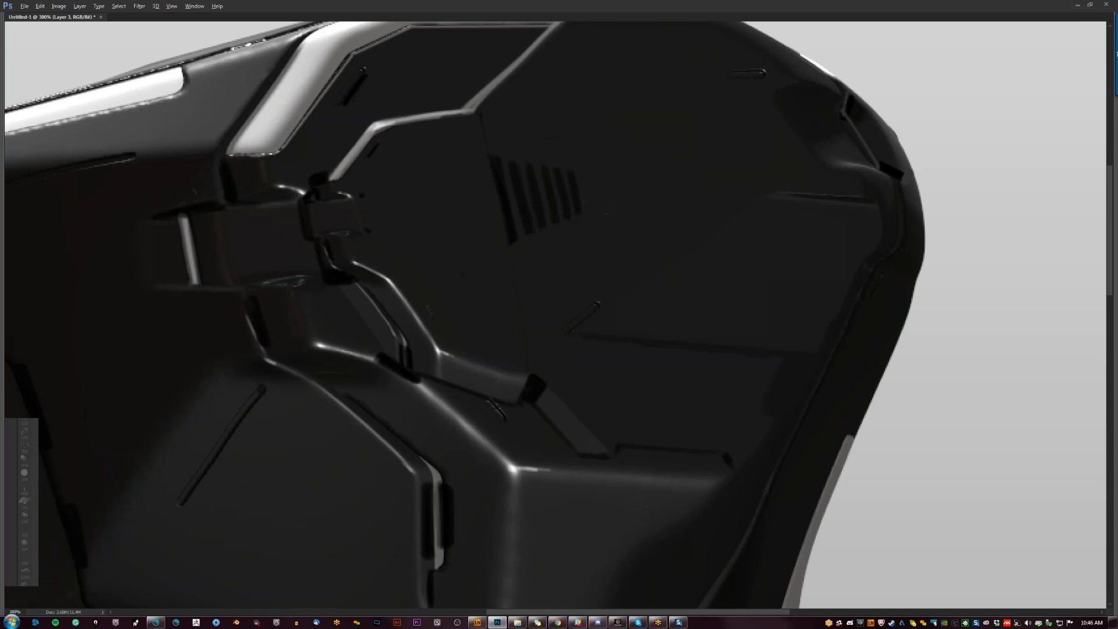
Mirror the canvas and examine the whole helmet bust at full and reduced size.
key("ctrl+minus")
key("ctrl+minus")
key("ctrl+minus")
key("ctrl+shift+h")
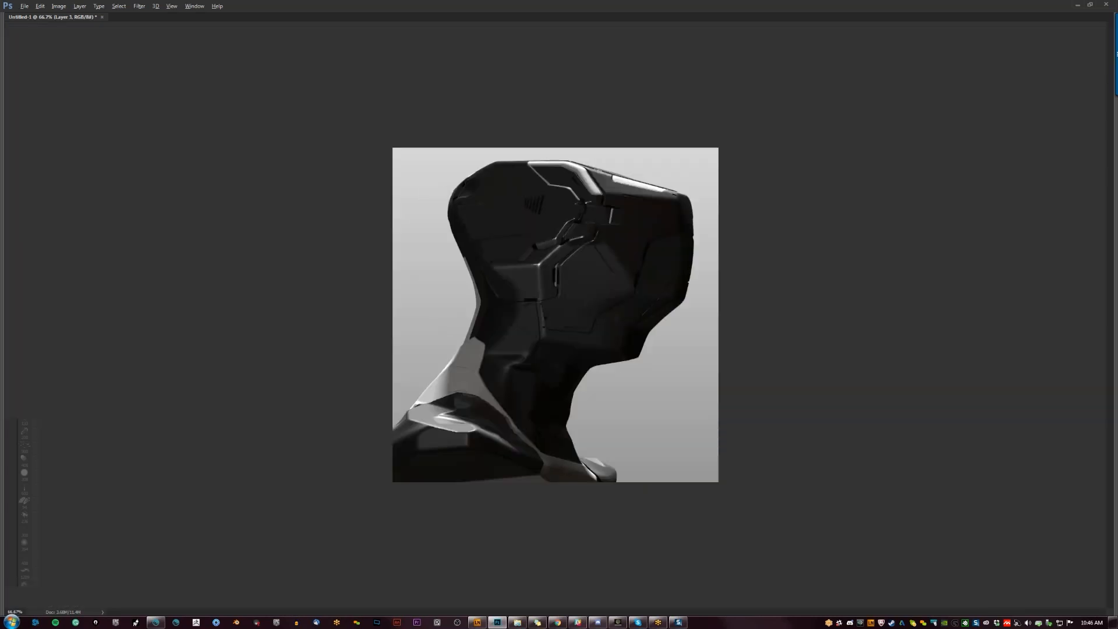
left_click(563, 324, "alt")
key("ctrl+1")
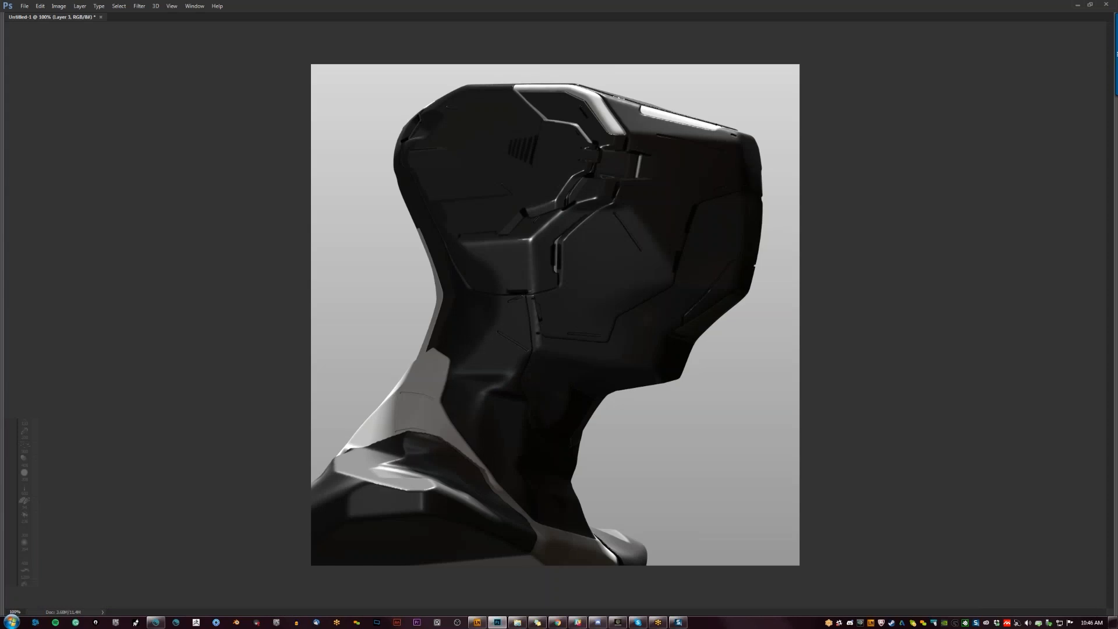
left_click(507, 300, "alt")
left_click(508, 323, "alt")
left_click(508, 336, "ctrl")
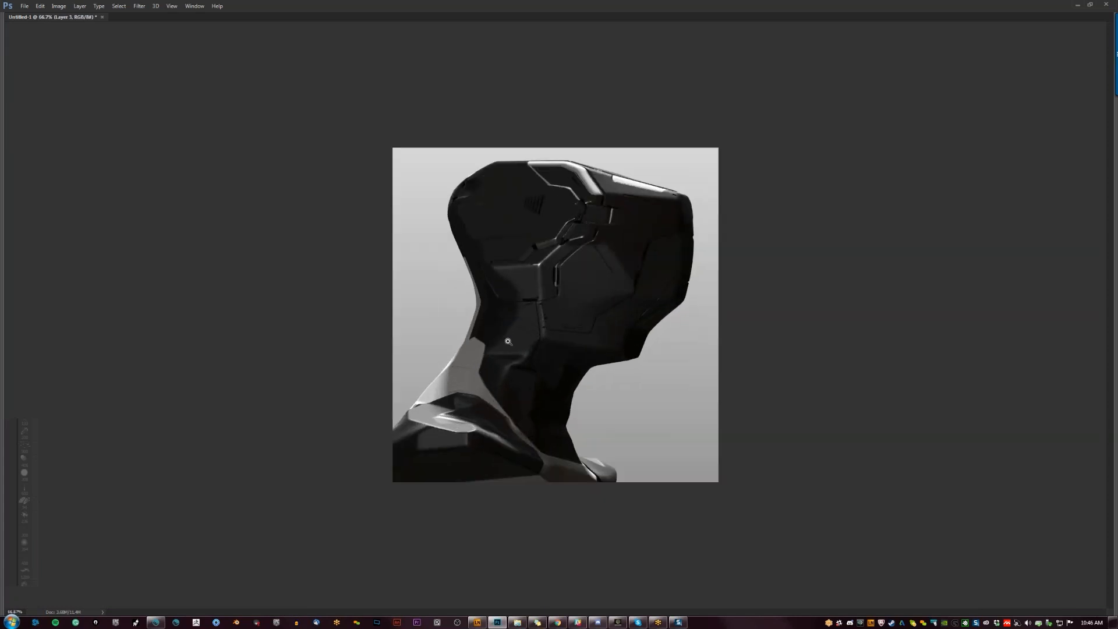
left_click(505, 358, "ctrl")
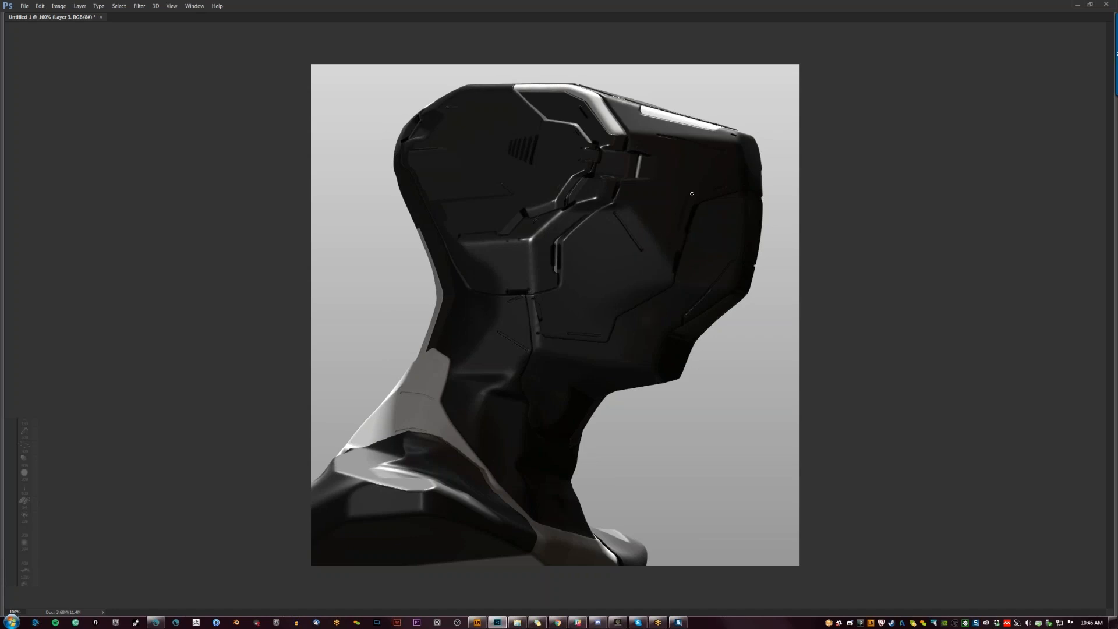
Paint a thin dark panel line down the faceplate from the brow's front corner, and merge Layer 3 into Layer 2.
left_click_drag(735, 134, 679, 227)
key("ctrl+minus")
key("z")
key("Tab")
key("F2")
key("Tab")
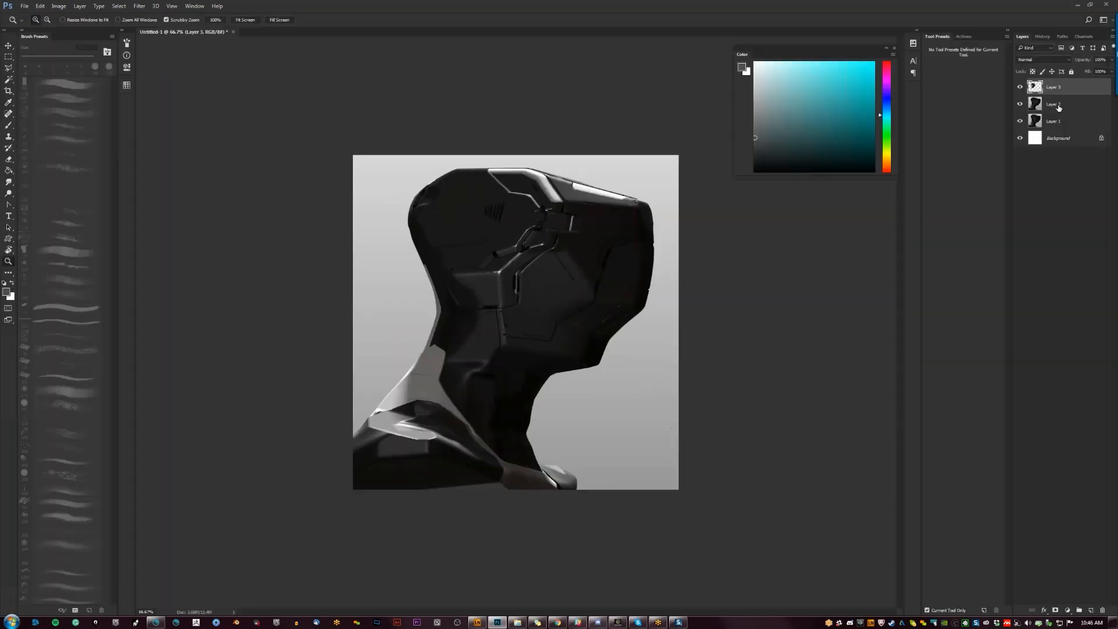
key("ctrl+e")
key("ctrl+plus")
key("b")
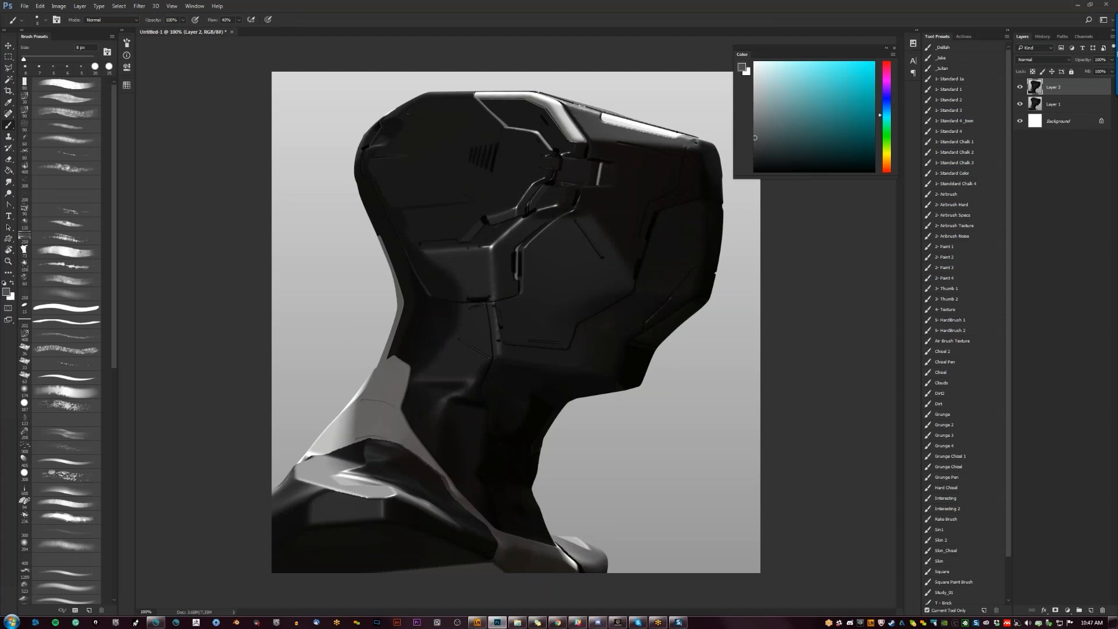
Compare the bust with and without Layer 2 by repeatedly switching the layer's visibility.
left_click(1019, 87)
left_click(1019, 87)
left_click(1019, 87)
left_click(1018, 87)
left_click(1018, 88)
left_click(1019, 88)
left_click(1018, 88)
left_click(1019, 88)
left_click(1019, 88)
Mirror the canvas and try a dark curved cable stroke from the base of the neck.
key("ctrl+shift+h")
key("z")
left_click(553, 389, "alt")
left_click(553, 390, "alt")
key("Tab")
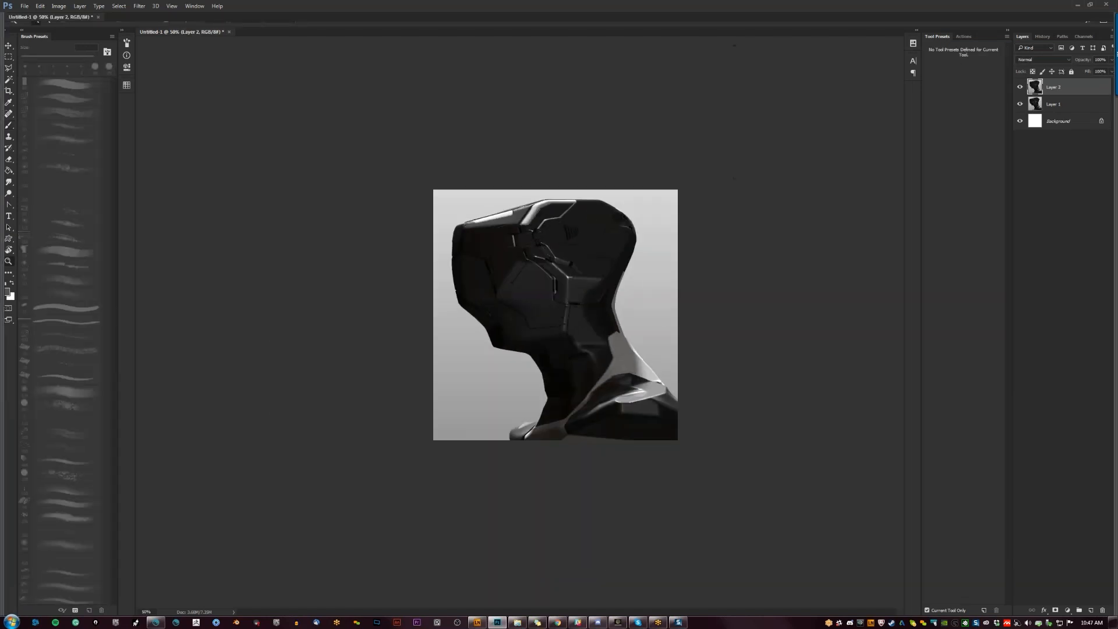
key("ctrl+1")
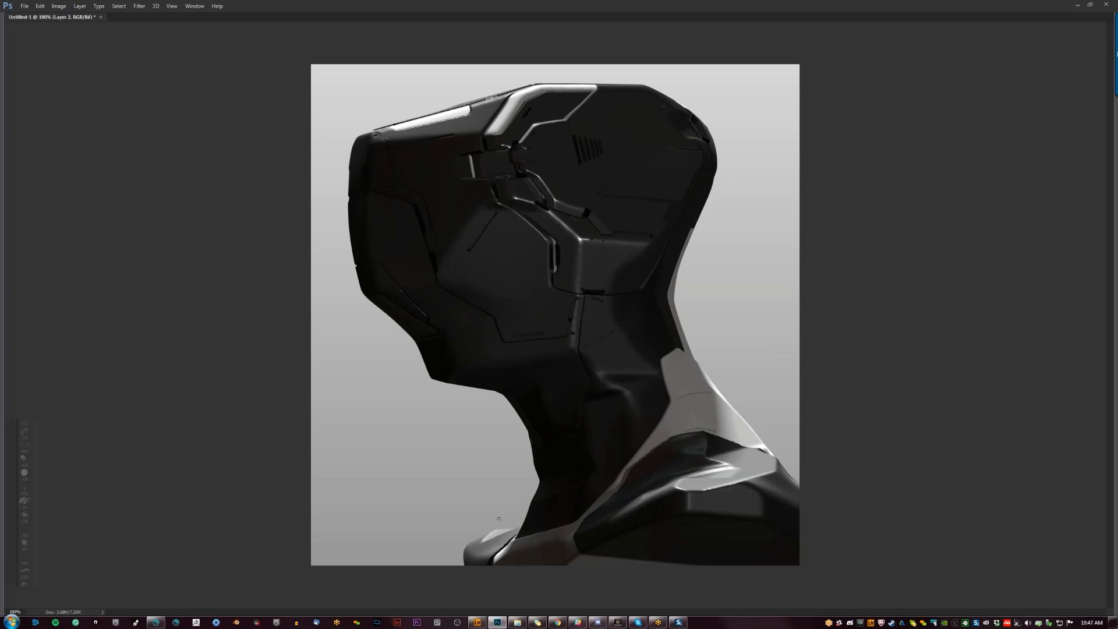
mouse_move(515, 543)
left_mouse_down()
mouse_move(531, 505)
mouse_move(405, 592)
left_mouse_up()
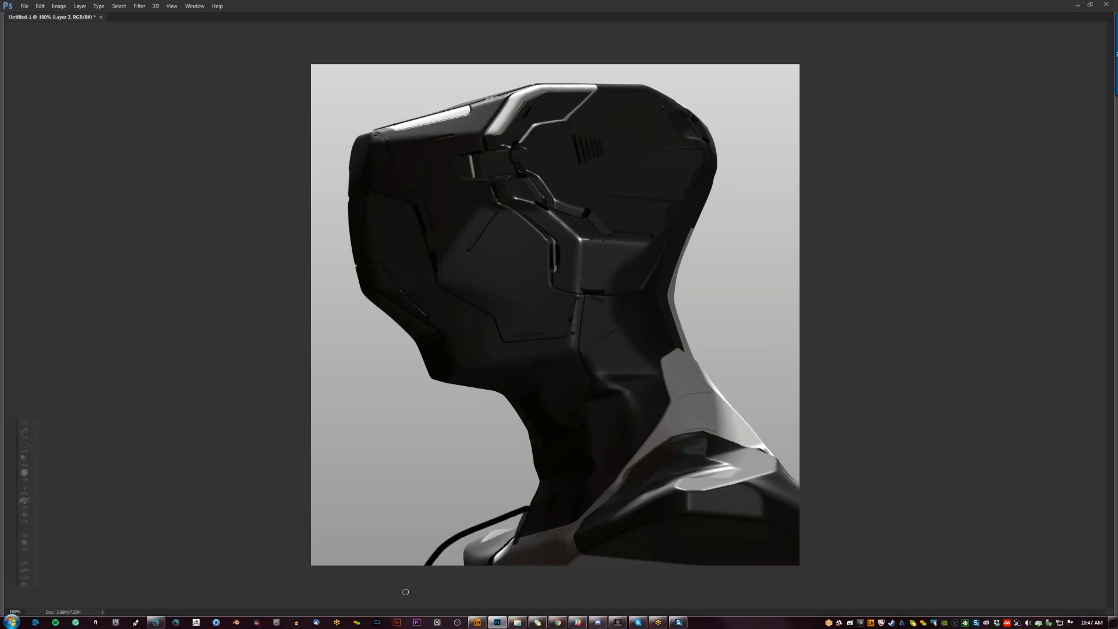
key("ctrl+z")
Darken the lower shoulder to near black with broad, curved strokes of an enlarged brush.
mouse_move(583, 565)
left_mouse_down()
mouse_move(610, 548)
mouse_move(769, 526)
left_mouse_up()
key("bracketright")
key("bracketright")
key("bracketright")
key("bracketright")
mouse_move(611, 552)
left_mouse_down()
mouse_move(827, 527)
mouse_move(753, 554)
left_mouse_up()
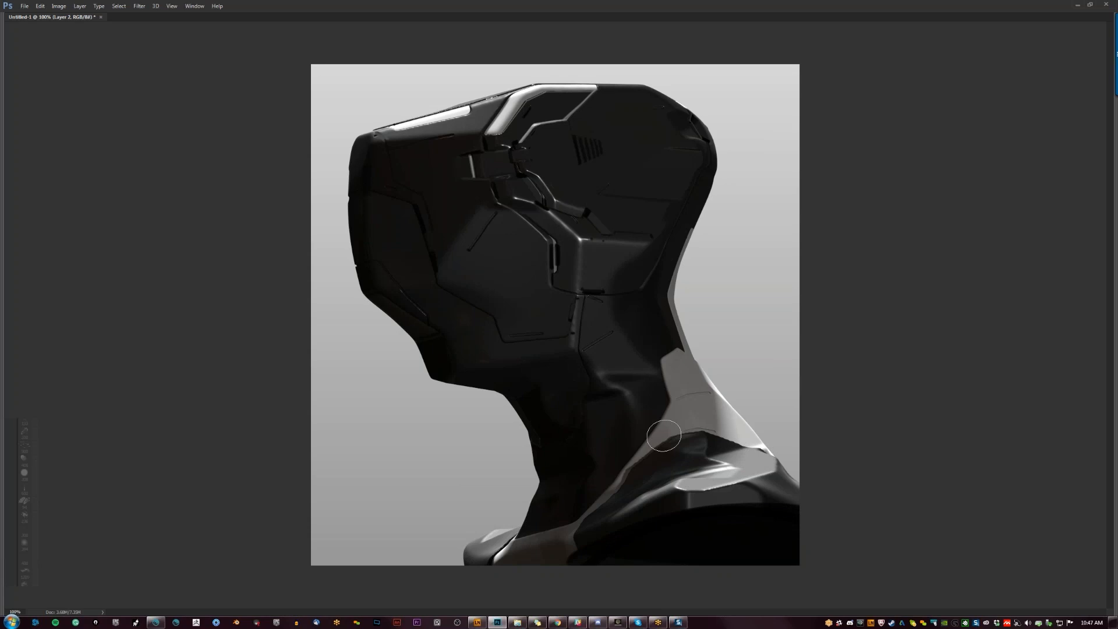
Touch up the edge where the light collar plate meets the neck with a smaller brush, and mirror the canvas.
key("bracketleft")
key("bracketleft")
key("bracketleft")
key("bracketleft")
left_click_drag(673, 436, 650, 451)
key("ctrl+shift+h")
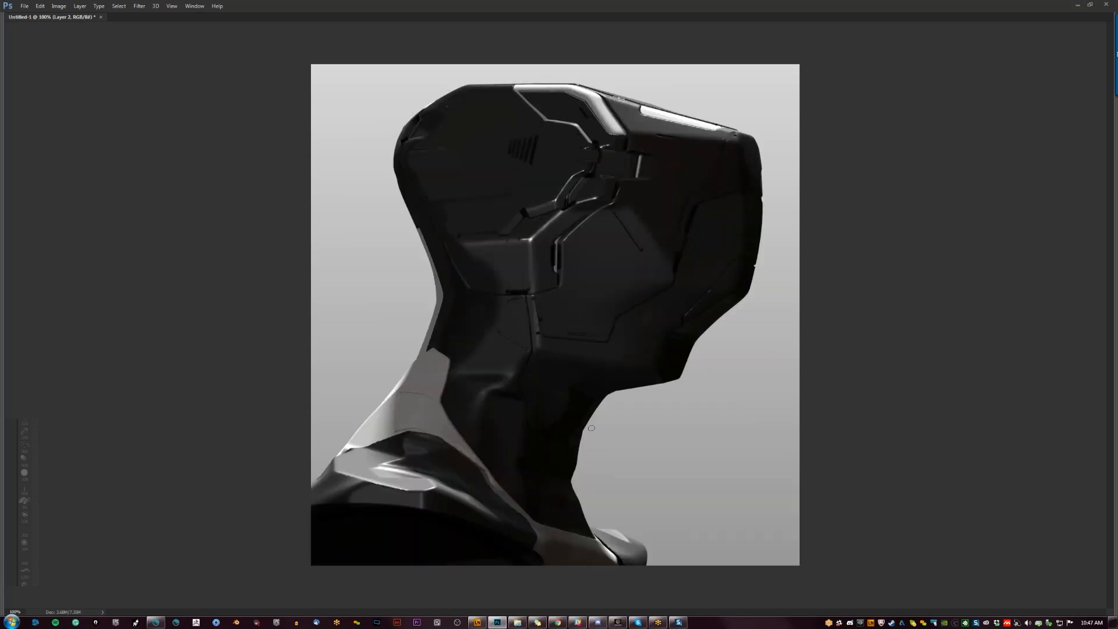
Paint a dark recessed panel seam on the neck and small rivet dots at the light collar plate's upper corners.
mouse_move(517, 452)
left_mouse_down()
mouse_move(510, 466)
mouse_move(477, 464)
mouse_move(485, 474)
left_mouse_up()
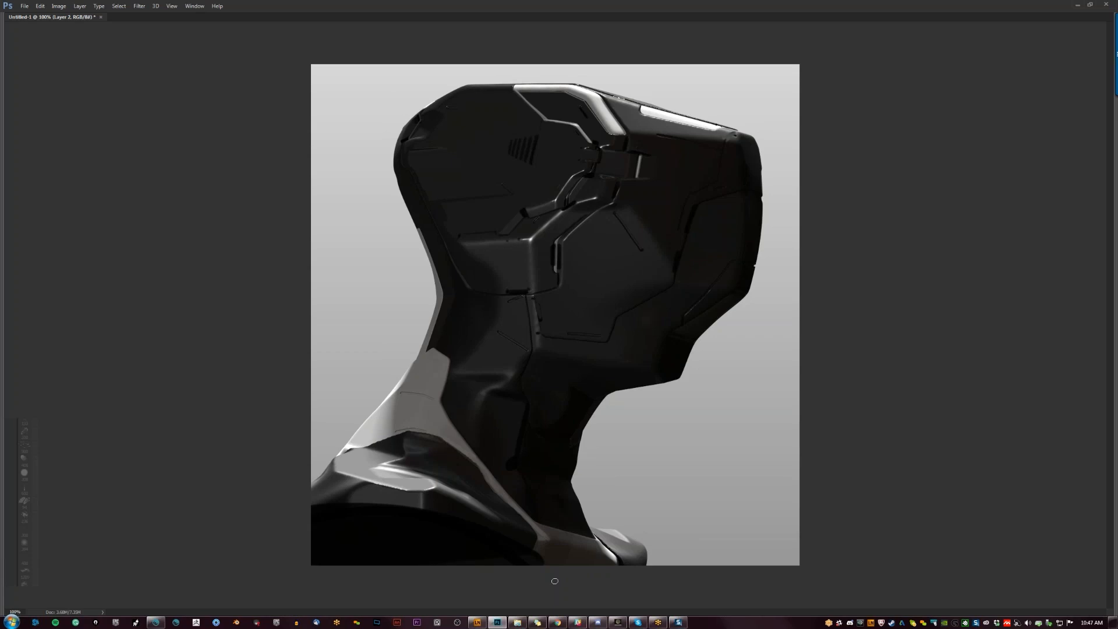
key("F2")
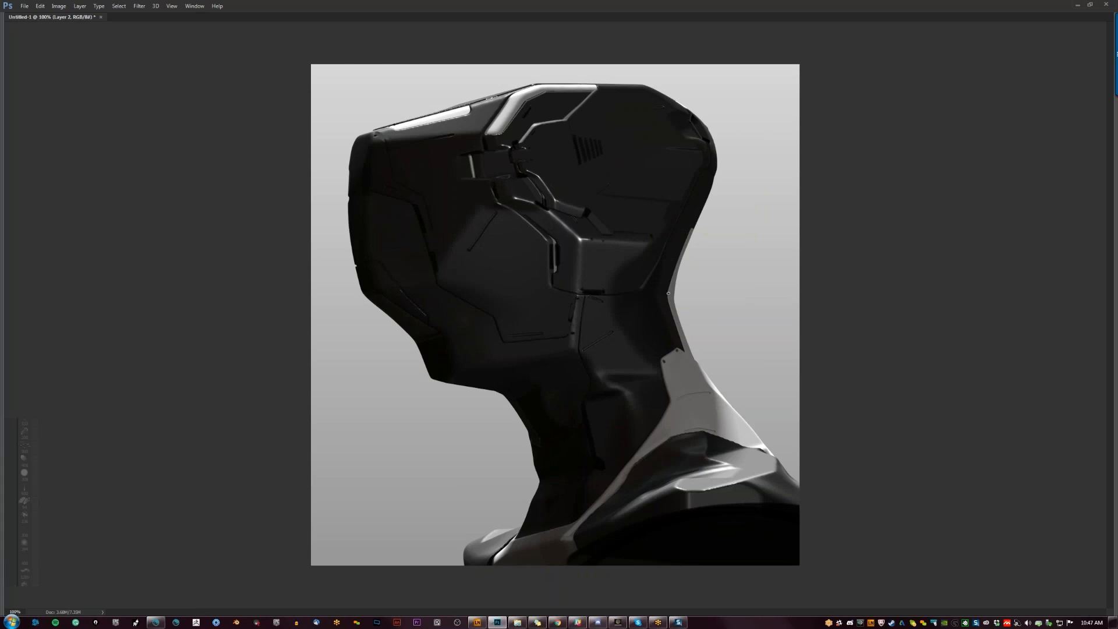
key("F2")
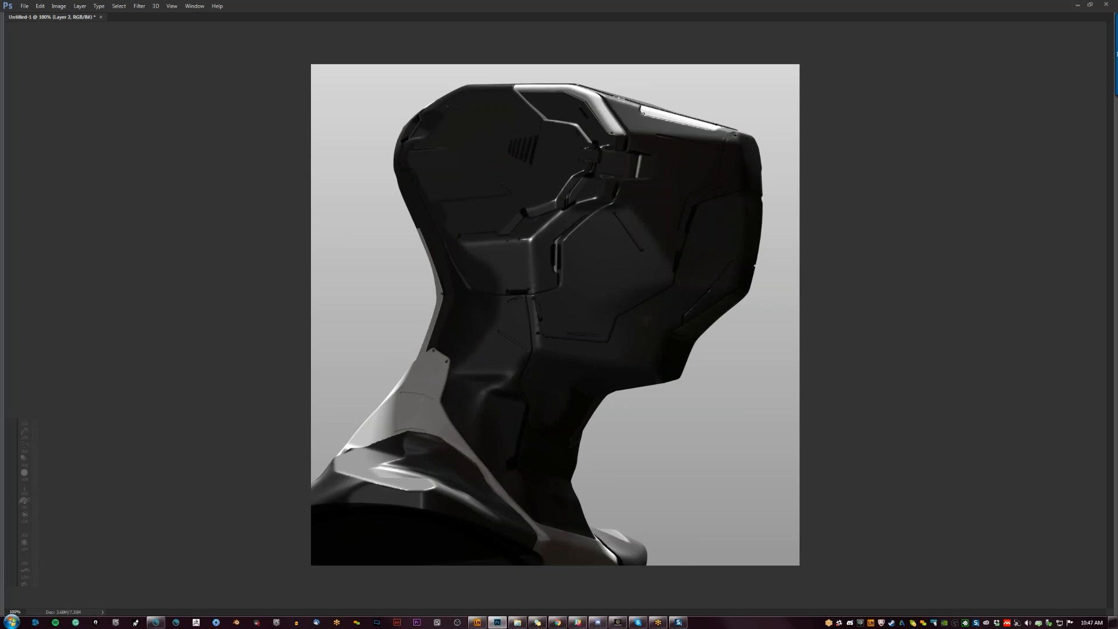
Add small dark rivet dots at the ends of the bright brow and crown strips and along the side panel ridge.
scroll(708, 140, "up", 1, "alt")
left_click_drag(707, 138, 699, 236)
key("F2")
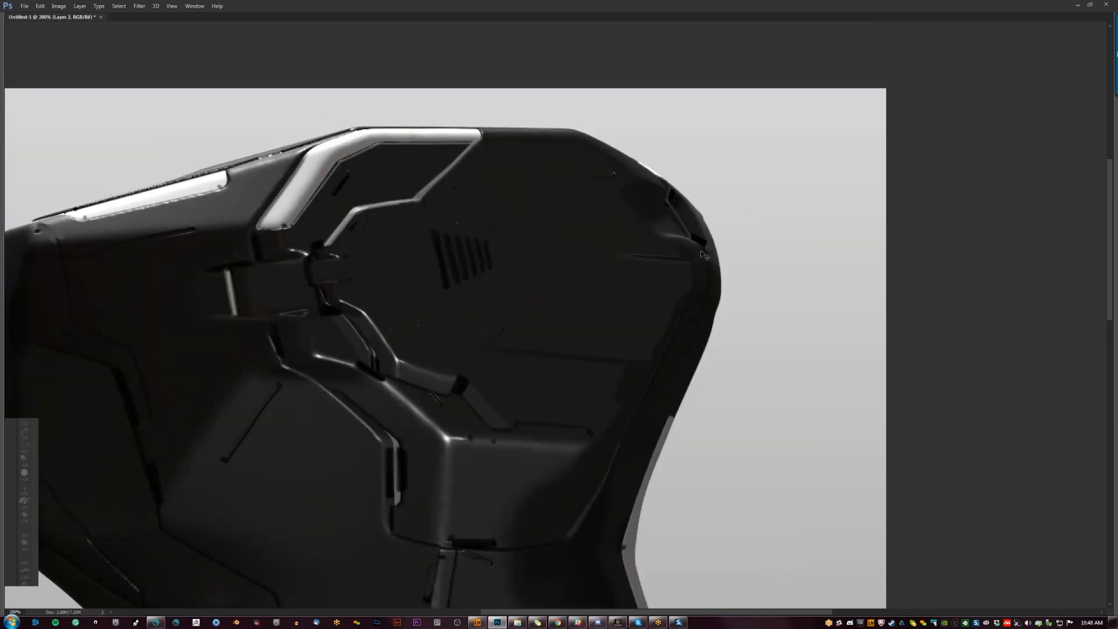
key("F2")
Choose the HardBrush 2 preset and sample a grey from the bright brow strip's edge.
key("Tab")
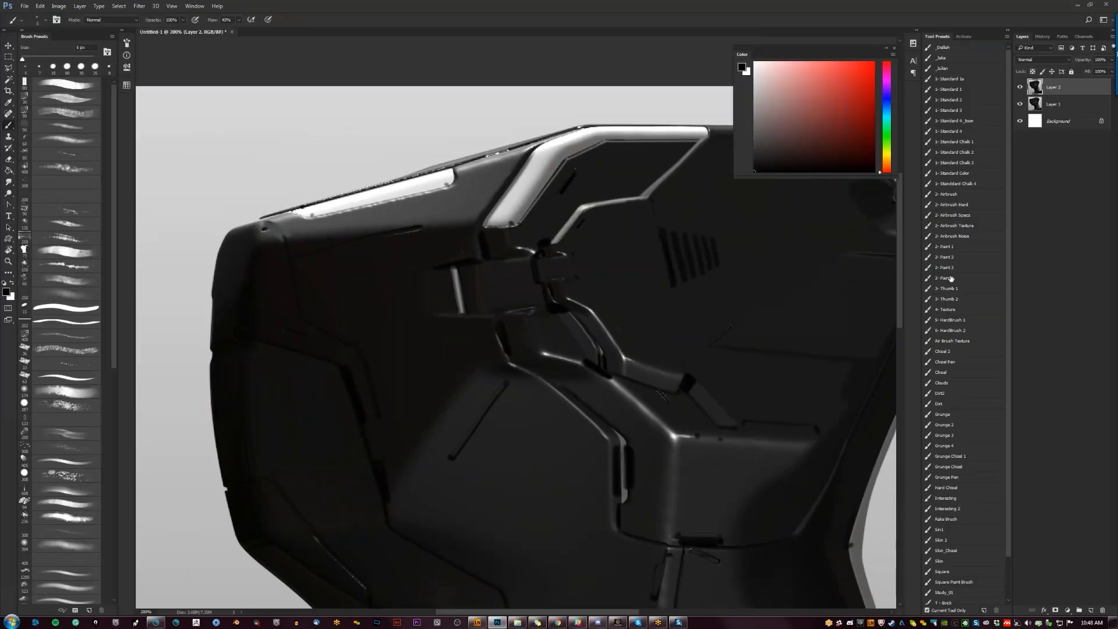
left_click(987, 330)
left_click_drag(344, 148, 550, 208)
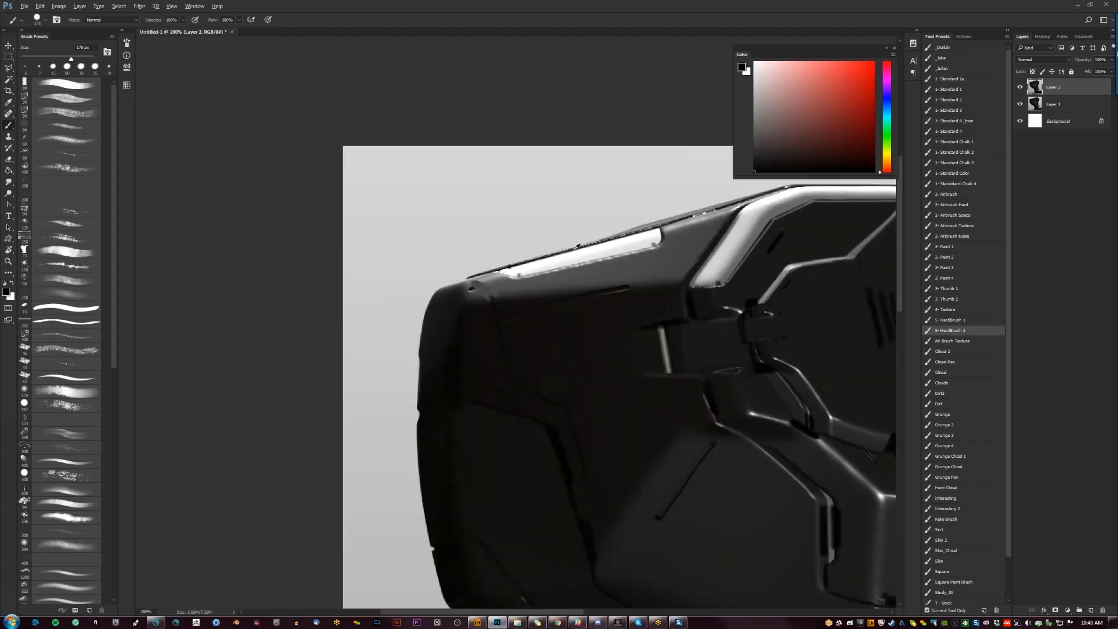
left_click(571, 263, "alt")
Enlarge the image with Preserve Details (enlargement) resampling.
key("ctrl+alt+i")
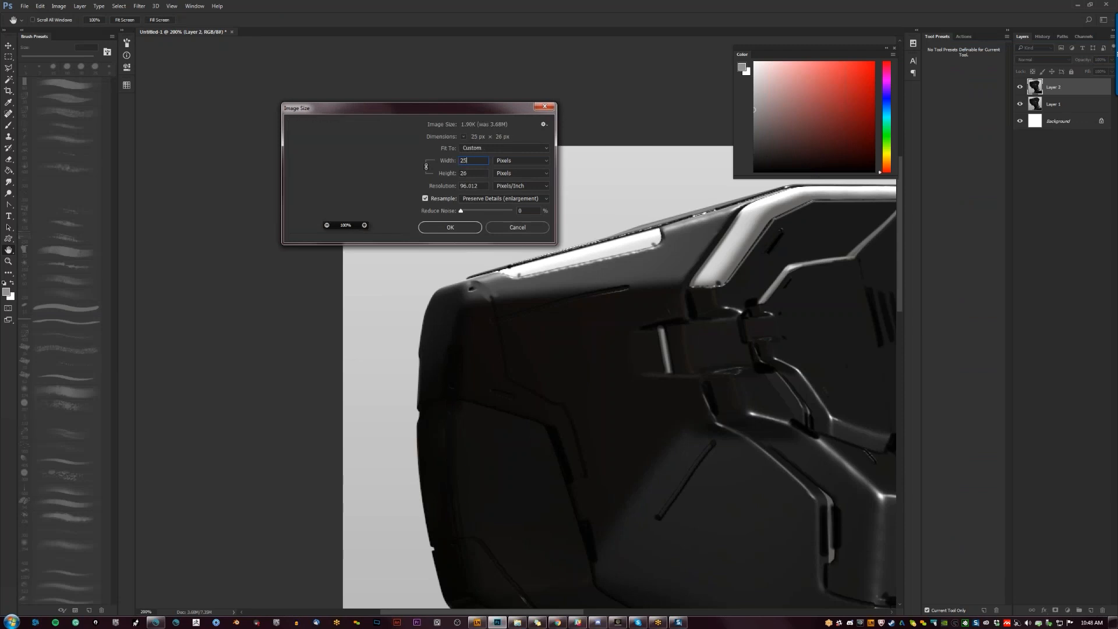
key("Escape")
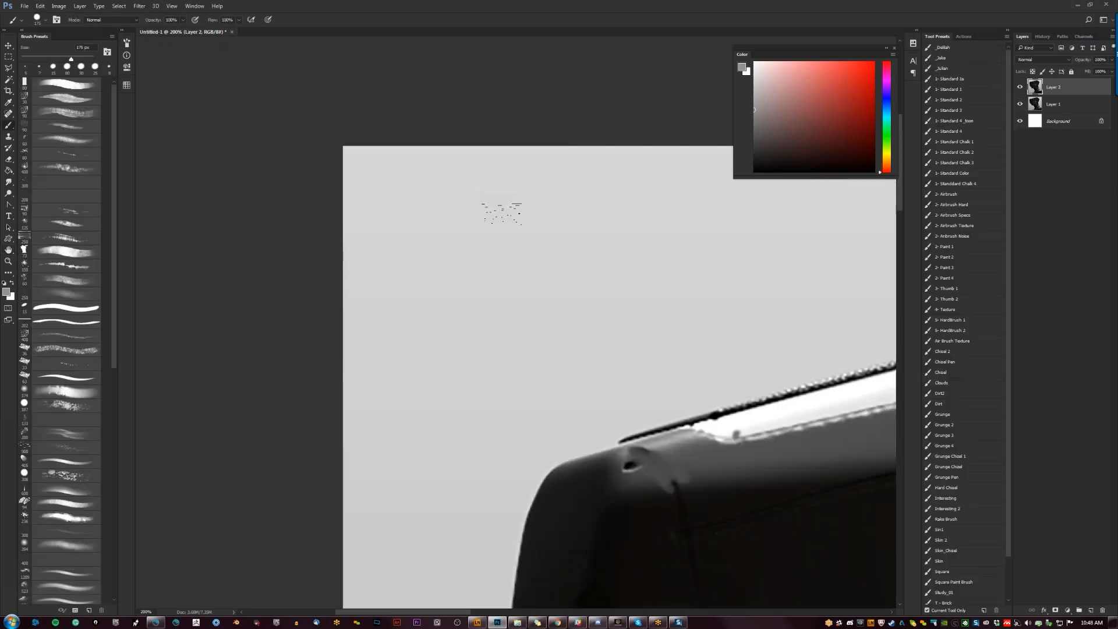
left_click_drag(502, 214, 268, 29)
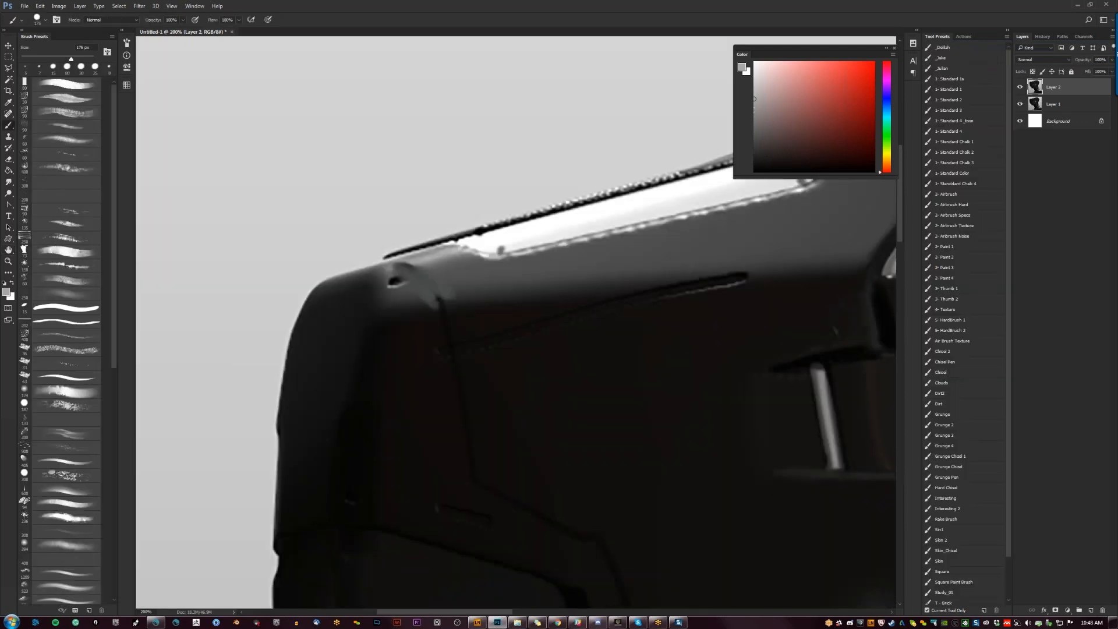
Clean up the bright brow strip's lower border with a straight light grey line running its whole length.
key("Tab")
left_click(372, 242)
left_click(685, 170, "shift")
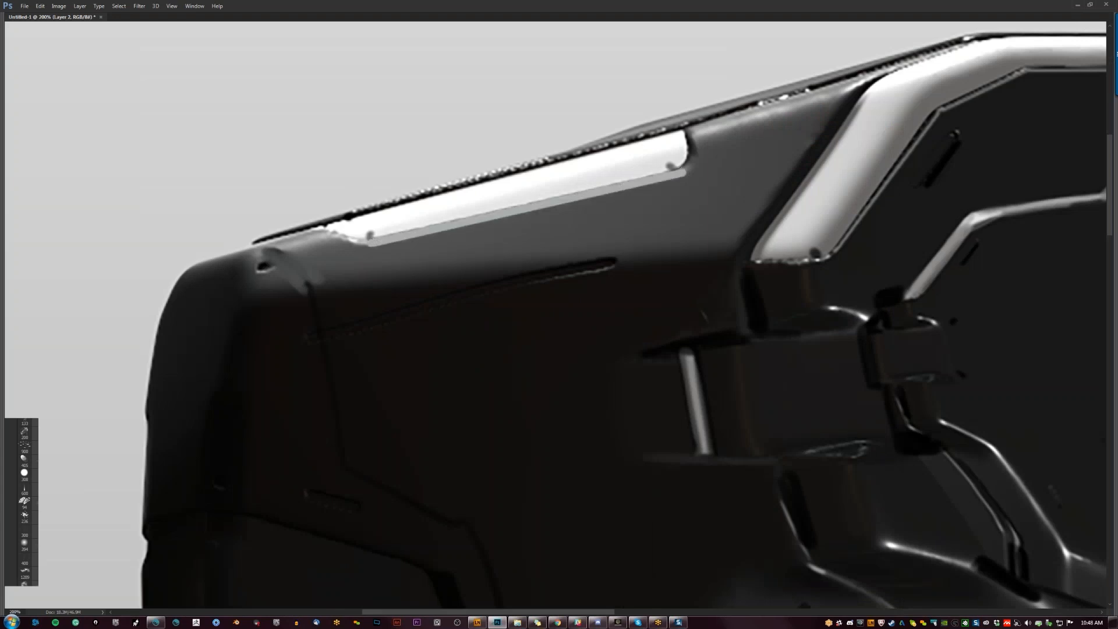
key("ctrl+minus")
key("ctrl+minus")
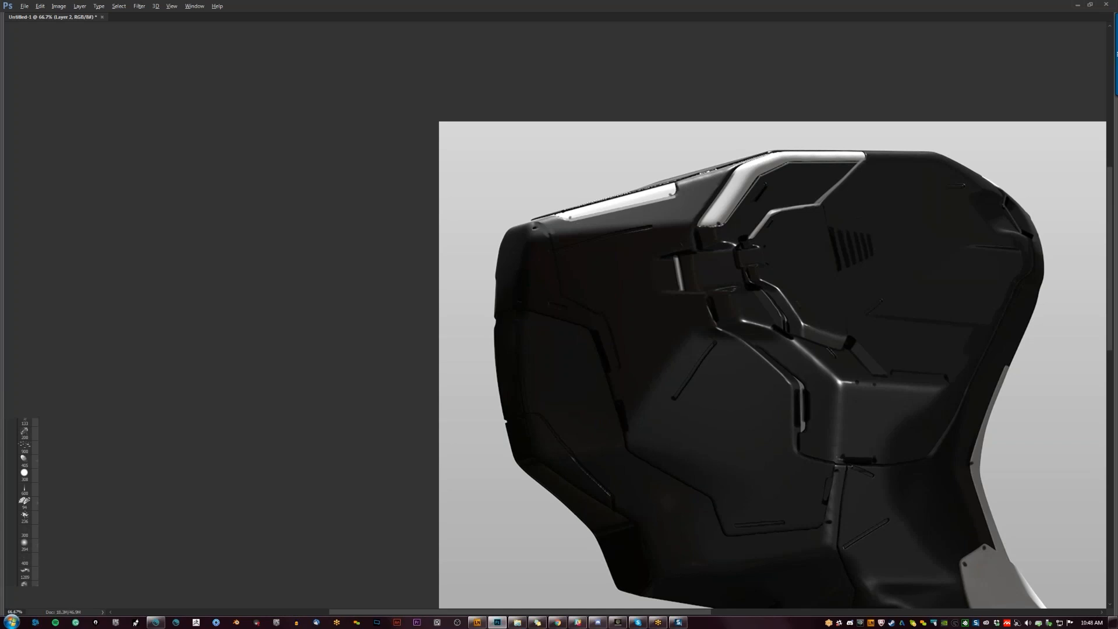
key("ctrl+z")
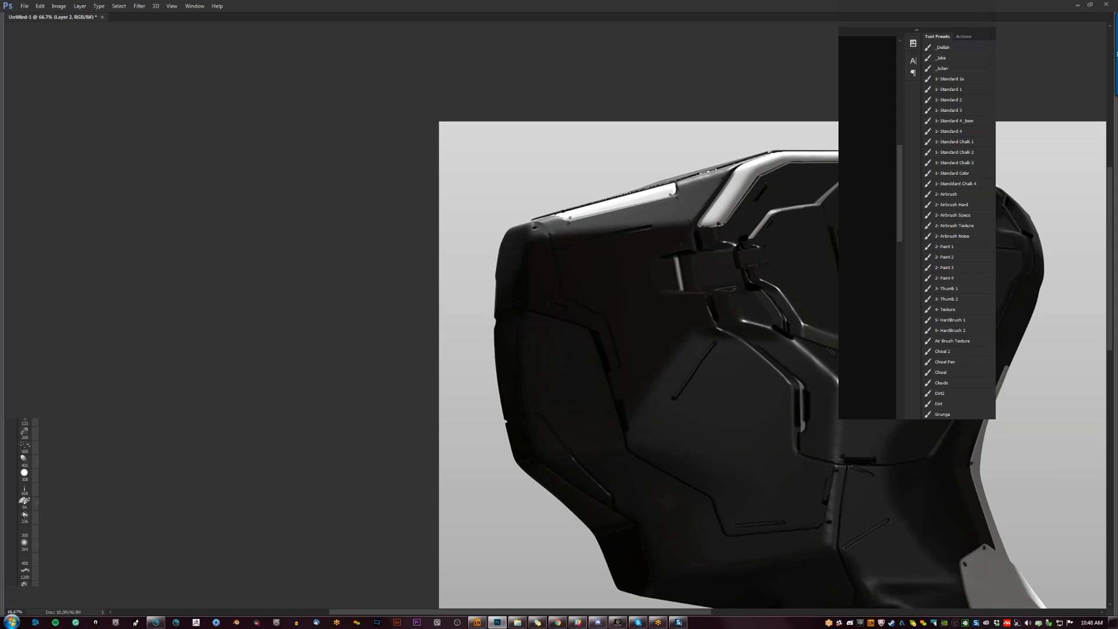
Mirror the enlarged canvas and check the whole bust from a distance.
key("ctrl+minus")
key("ctrl+minus")
key("ctrl+shift+h")
left_click(601, 322, "ctrl")
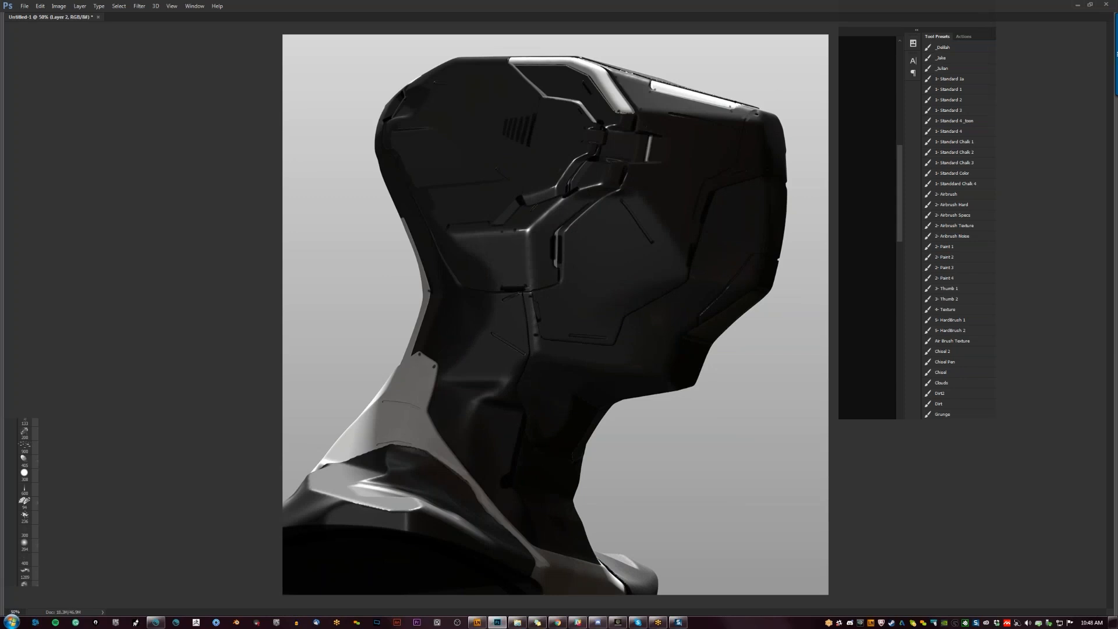
left_click_drag(475, 339, 480, 348)
key("ctrl+minus")
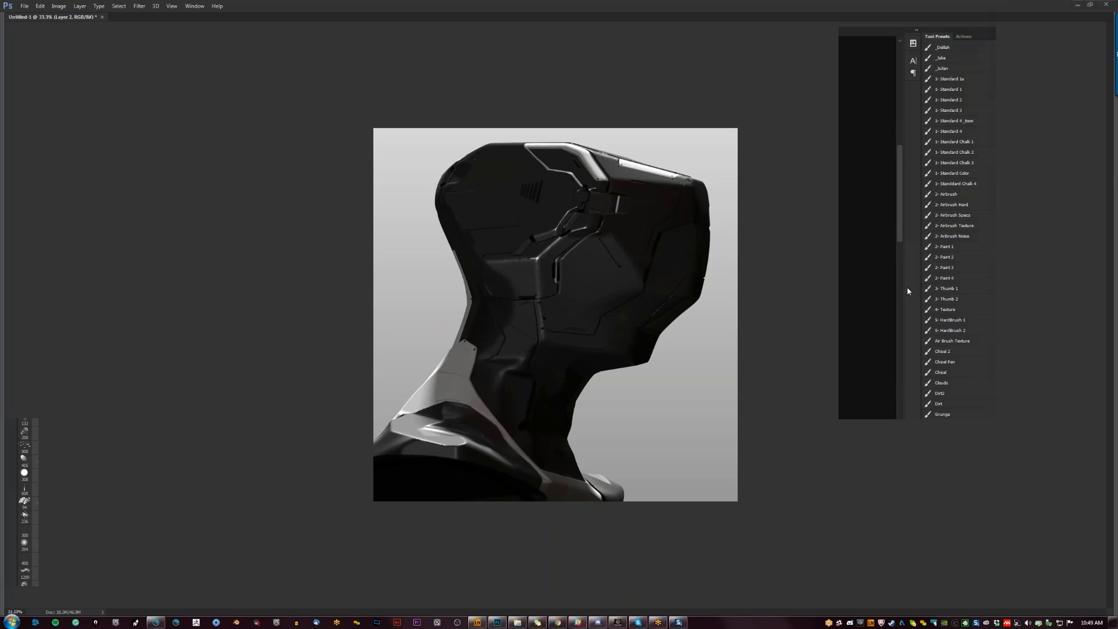
Switch to Chrome and look through the open concept art portfolio's illustrations one after another, from the fire demon character to the GaiaOnline spritework.
key("alt+Tab")
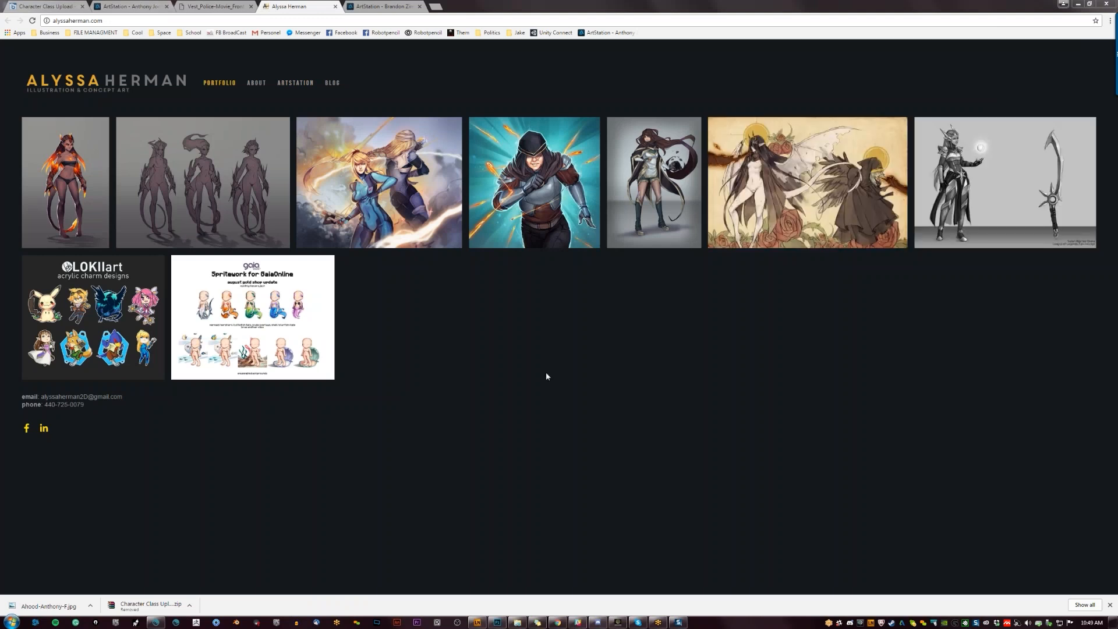
left_click(70, 216)
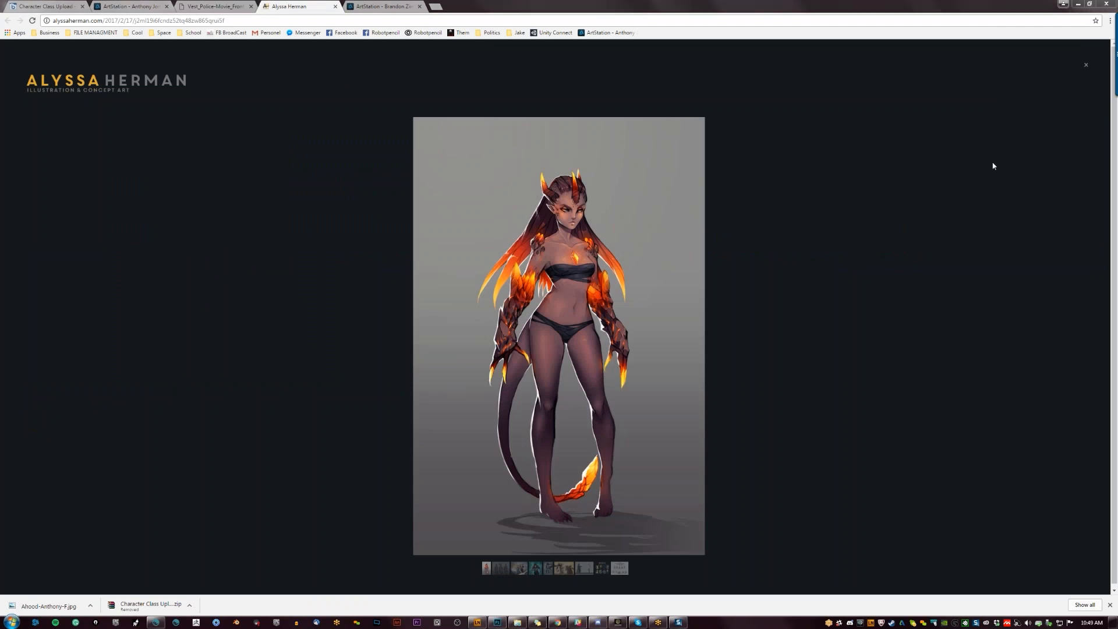
left_click(503, 569)
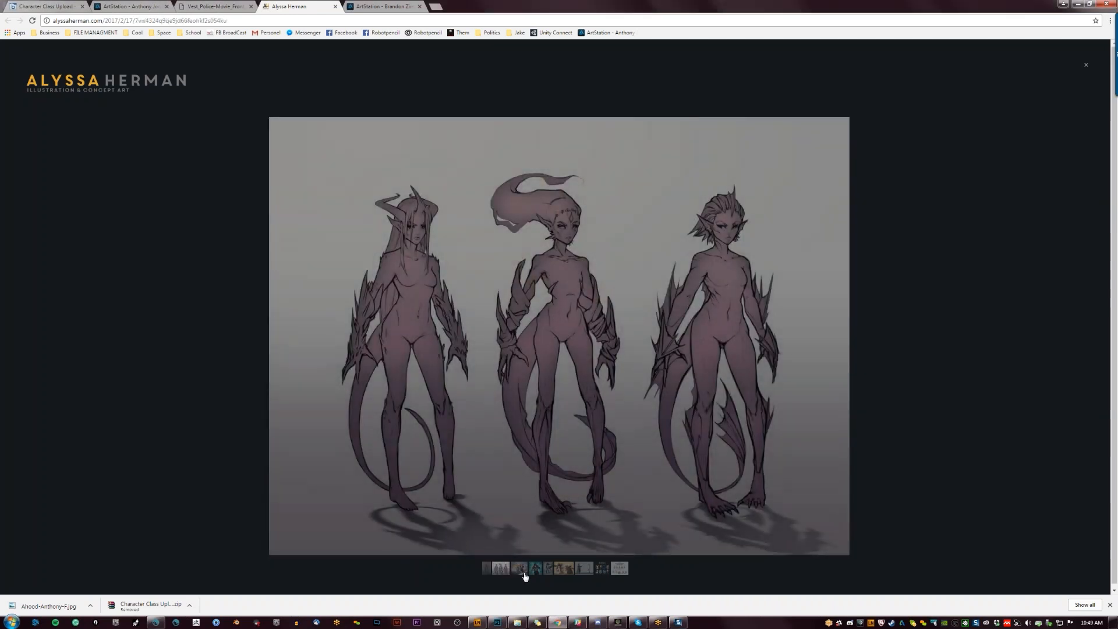
left_click(522, 575)
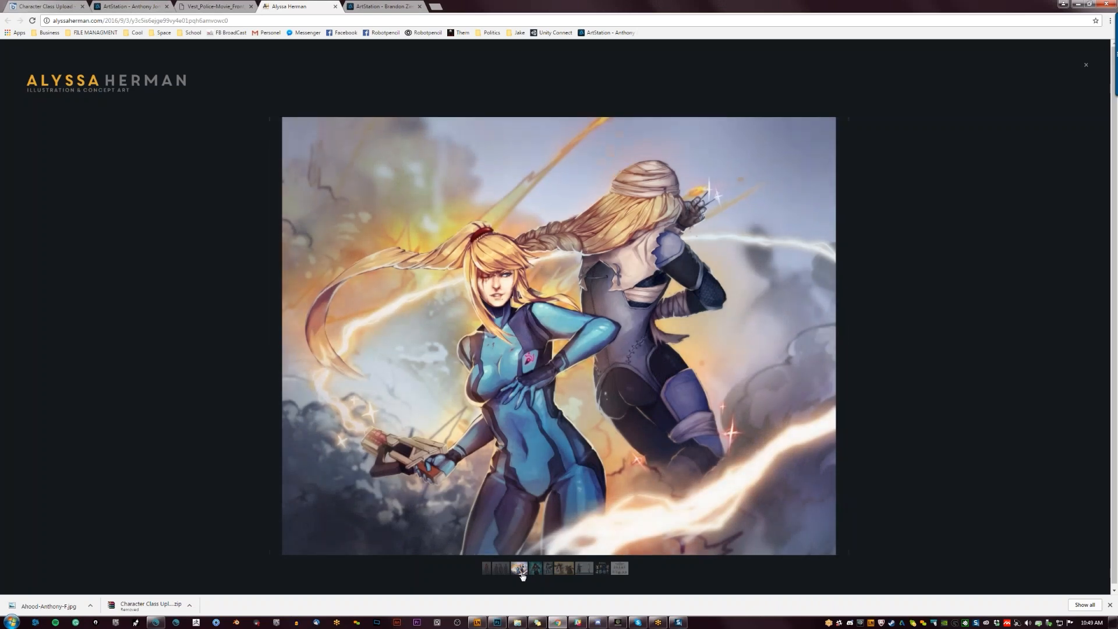
left_click(536, 576)
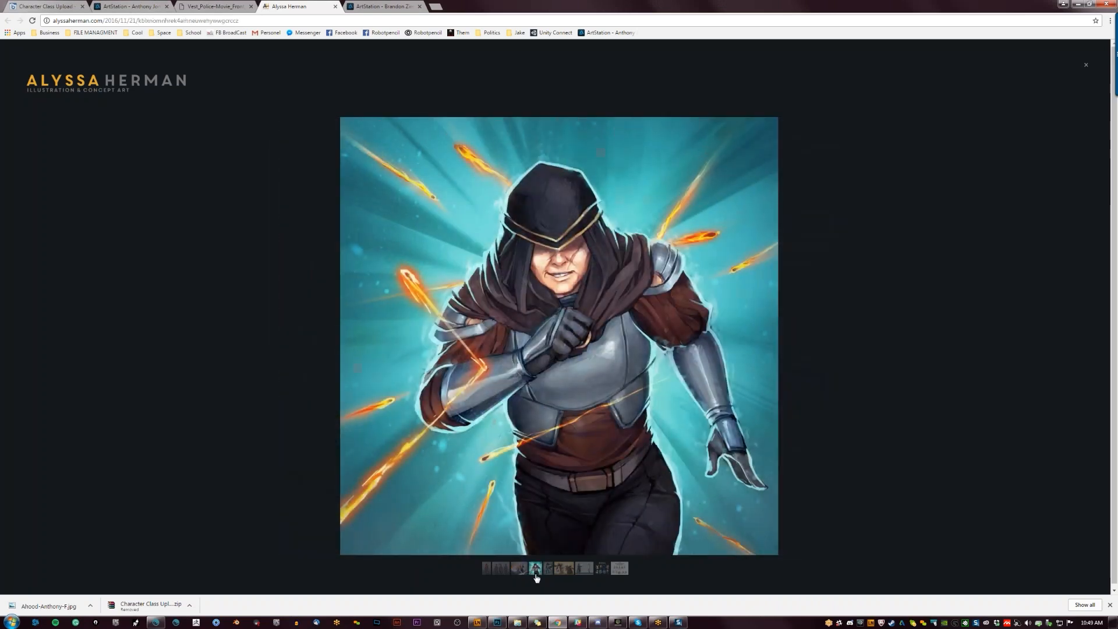
left_click(547, 577)
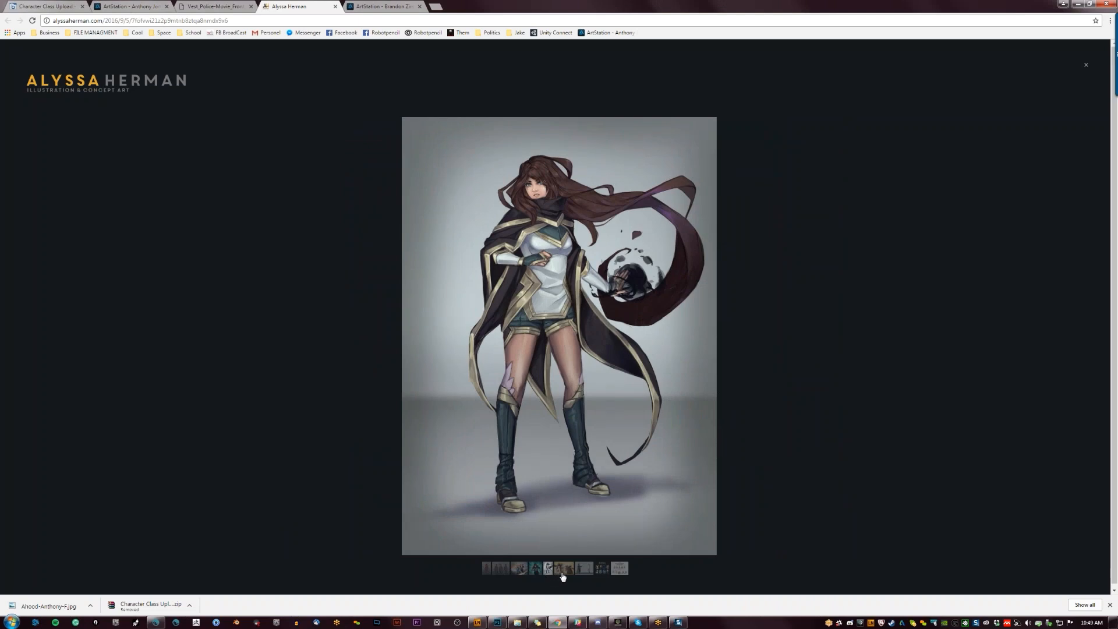
left_click(562, 576)
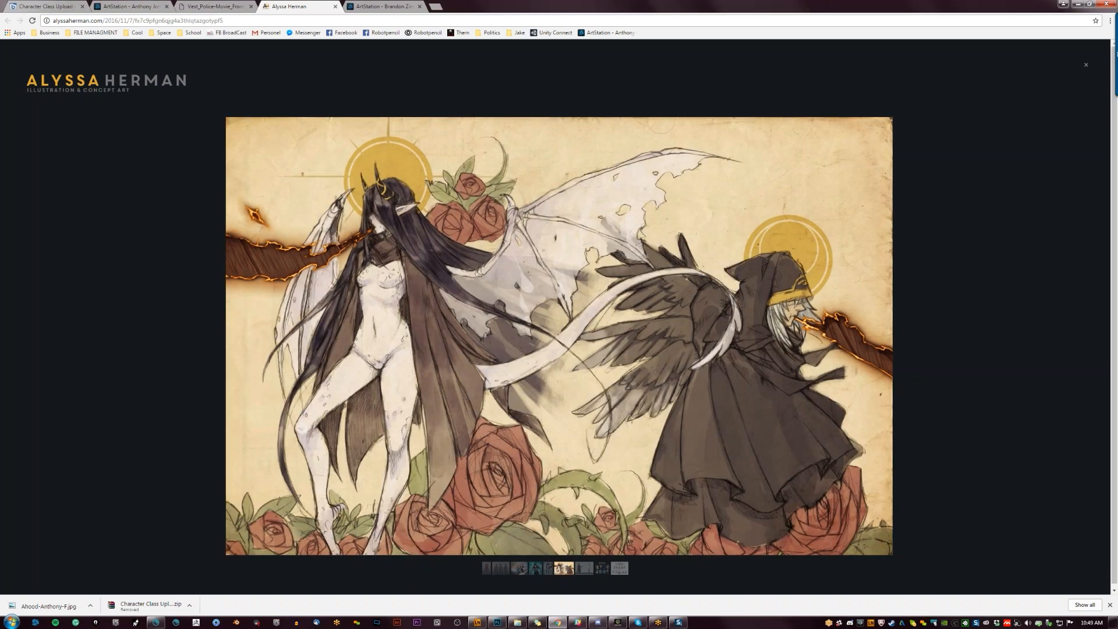
left_click(584, 569)
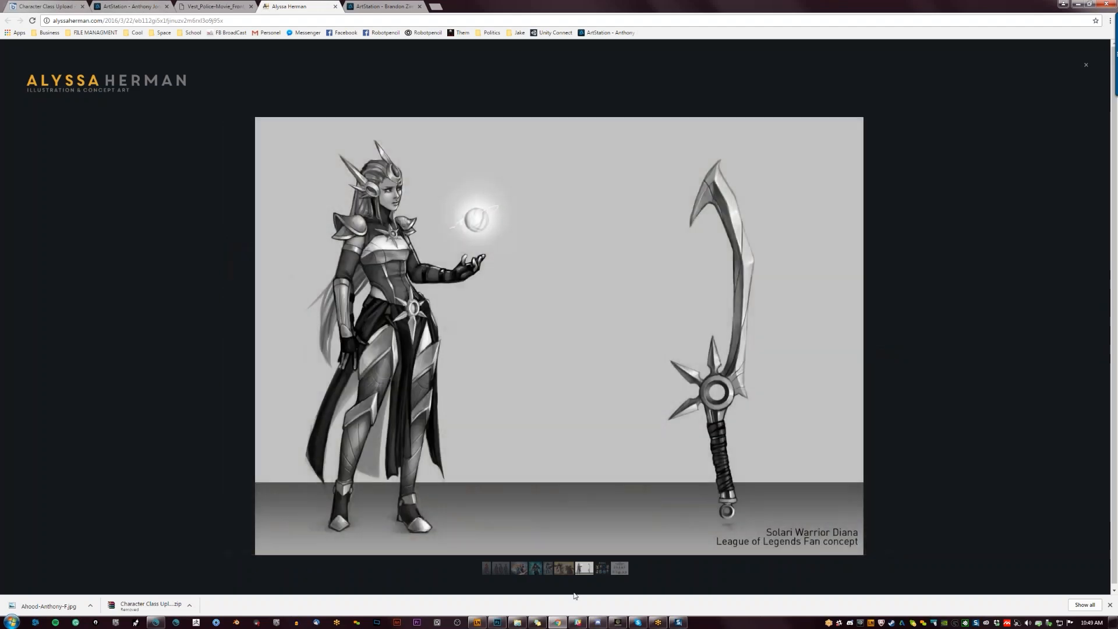
left_click(601, 568)
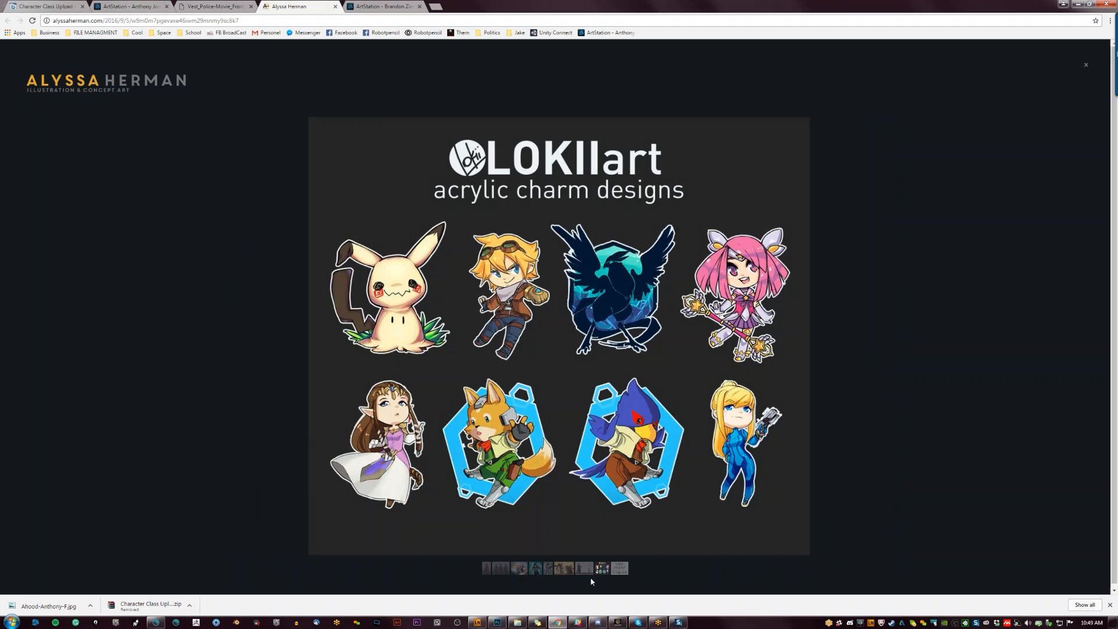
left_click(620, 570)
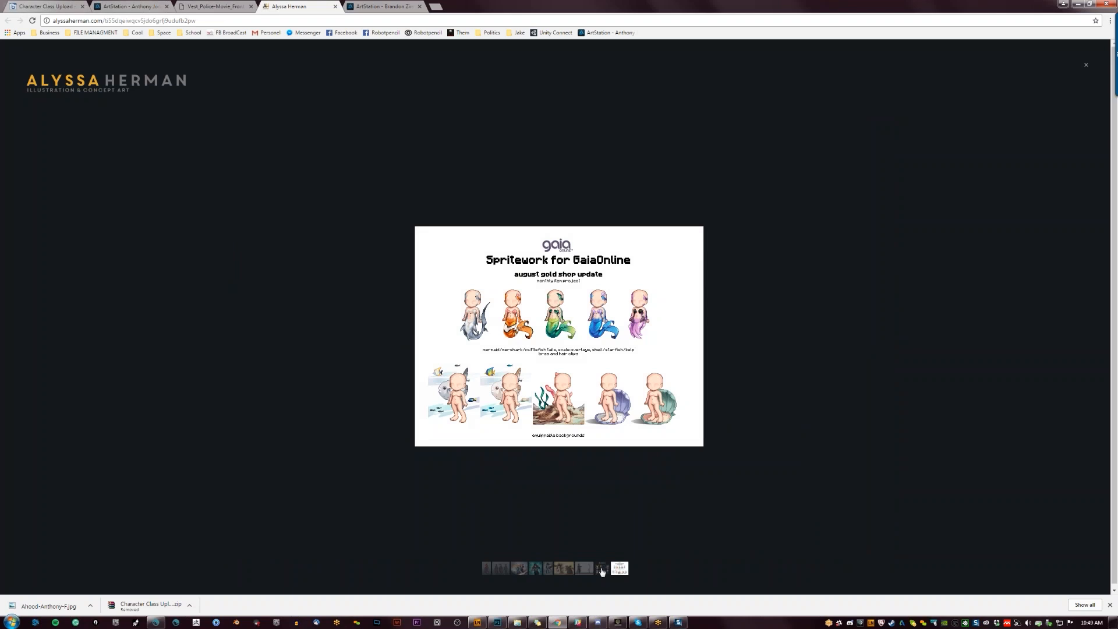
Review the portfolio's illustrations in reverse order, from the acrylic charm designs back to the fire demon character.
left_click(602, 570)
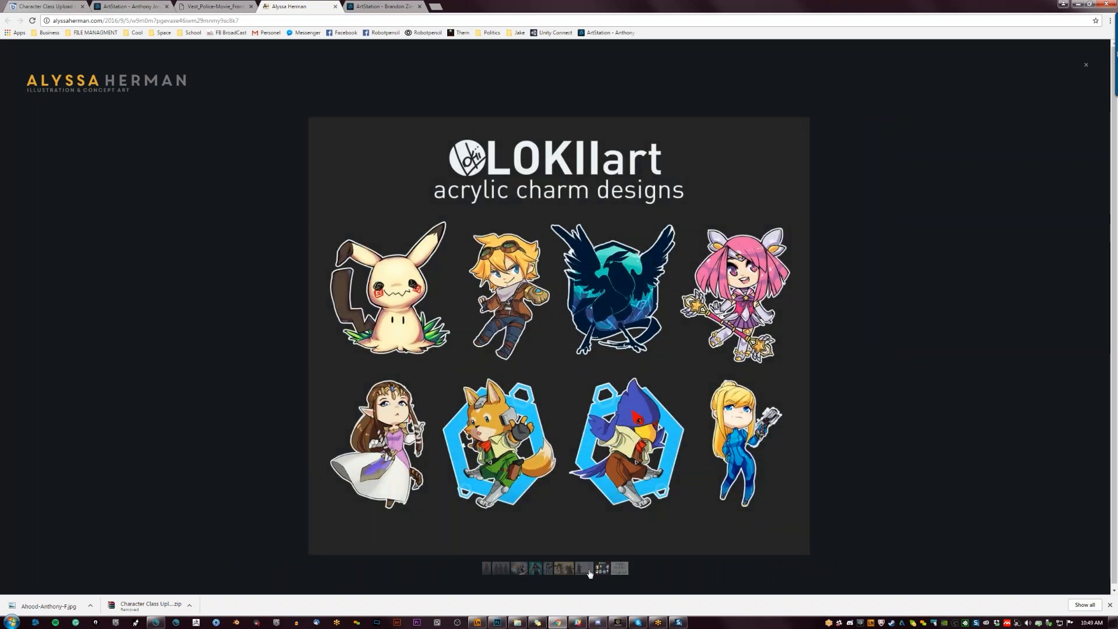
left_click(588, 574)
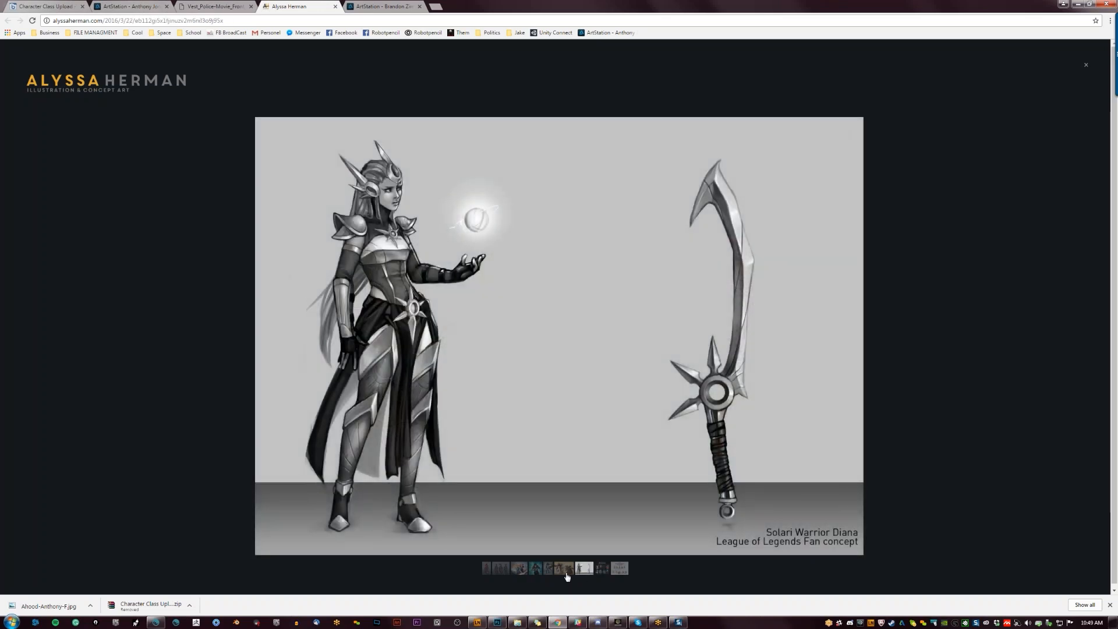
left_click(536, 571)
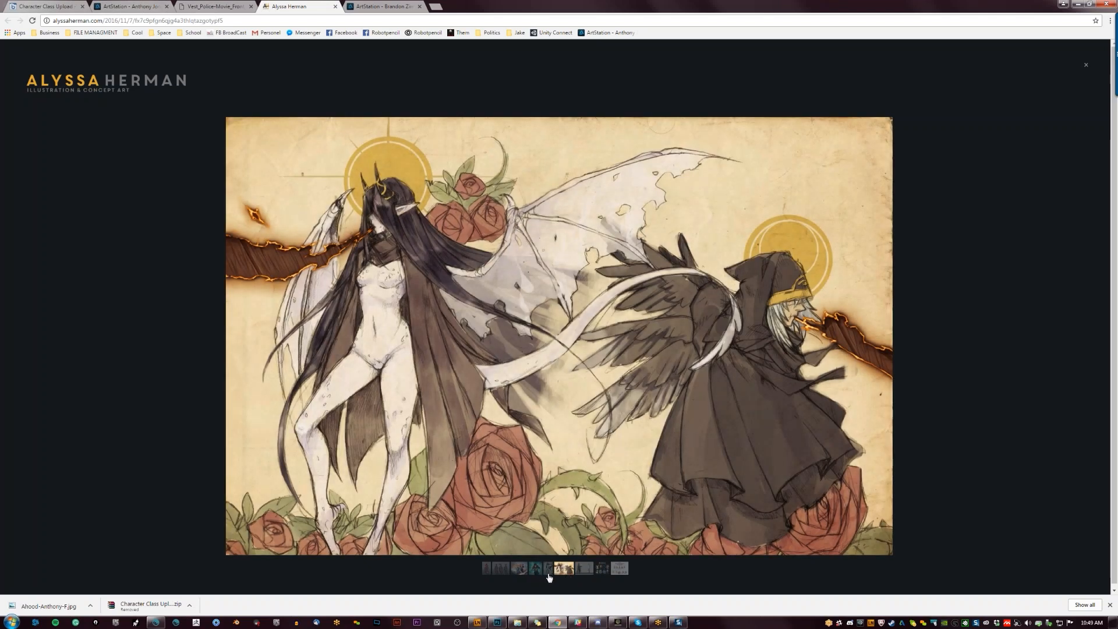
left_click(536, 574)
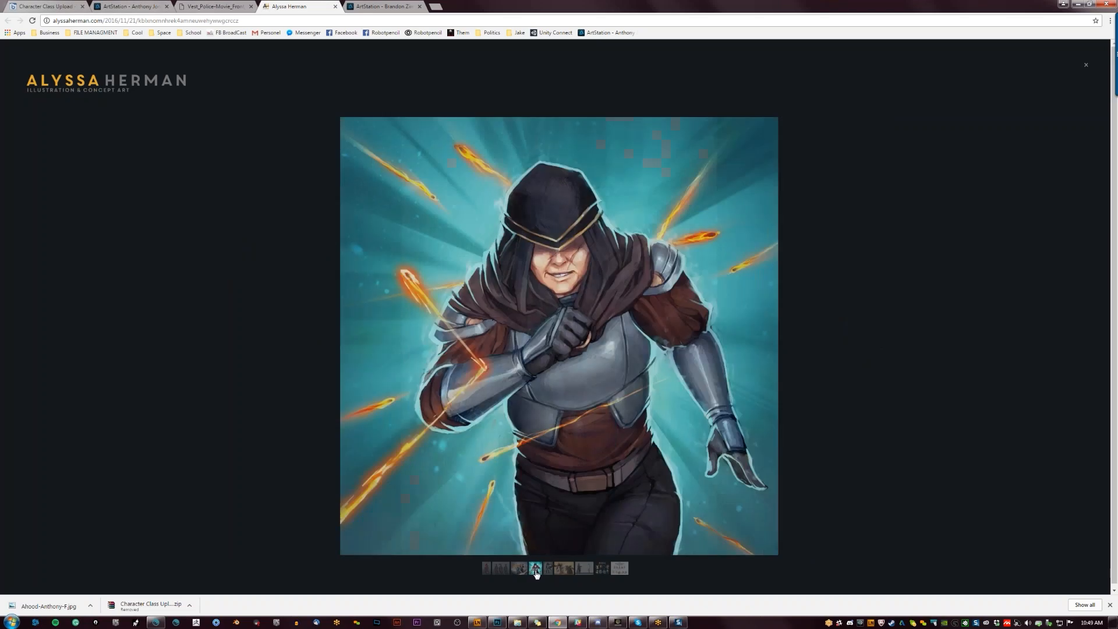
left_click(528, 573)
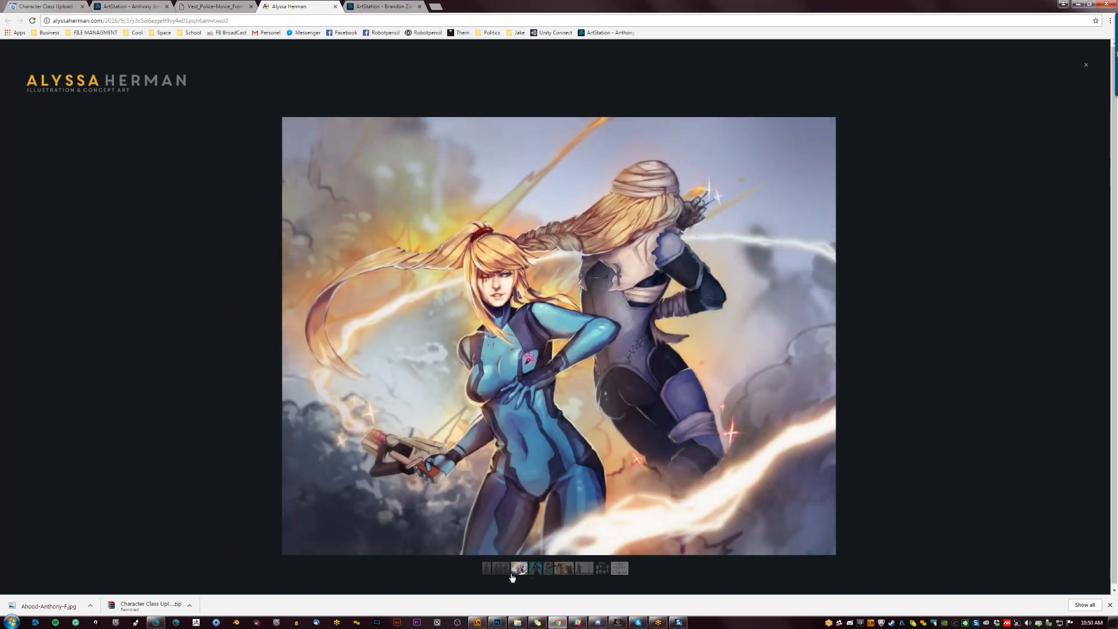
left_click(486, 570)
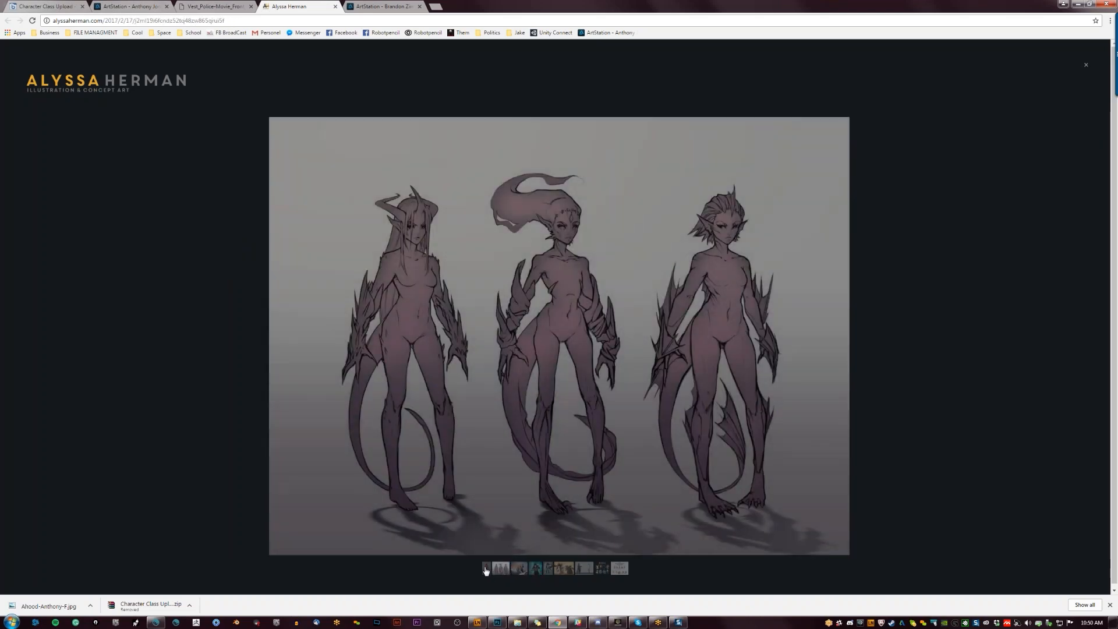
left_click(486, 570)
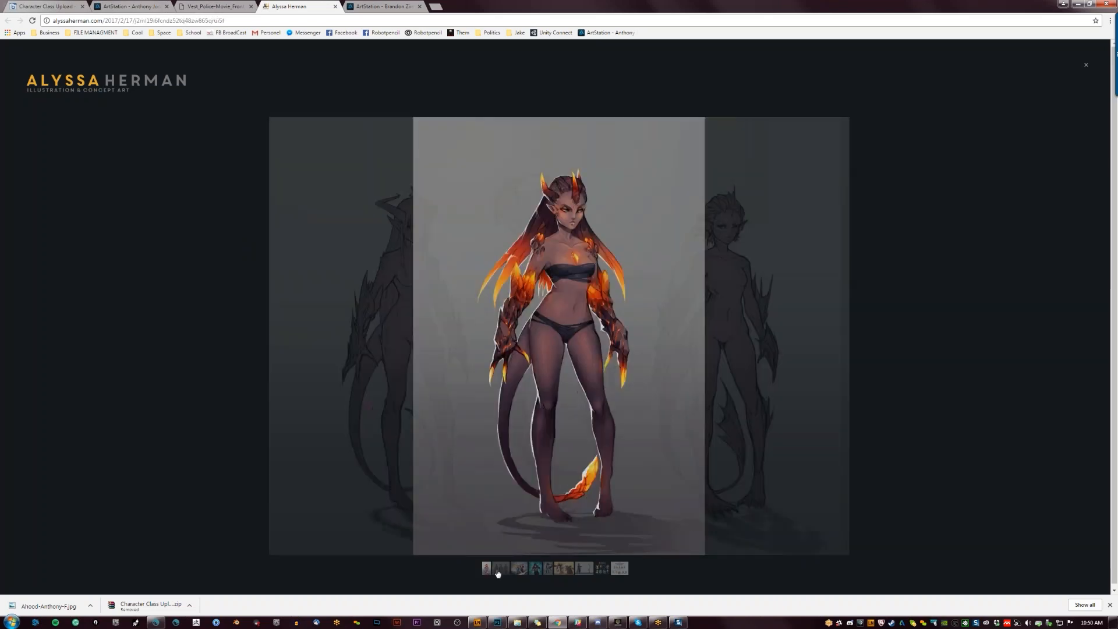
Go forward through the portfolio from the blue-suited heroine painting to the Solari Warrior Diana fan concept.
left_click(505, 573)
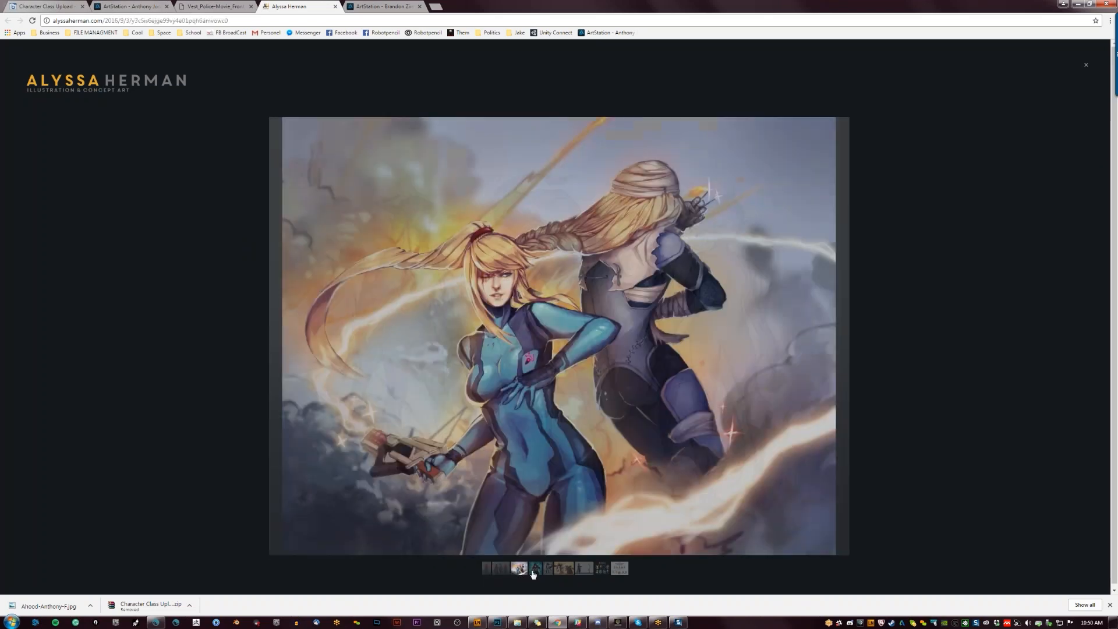
left_click(532, 573)
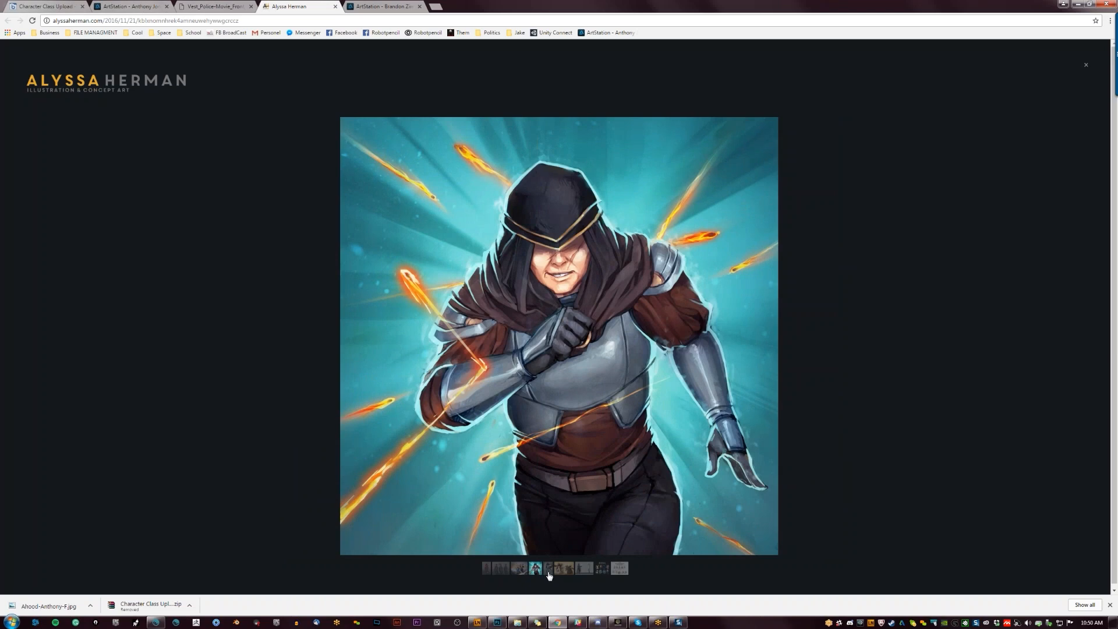
left_click(548, 573)
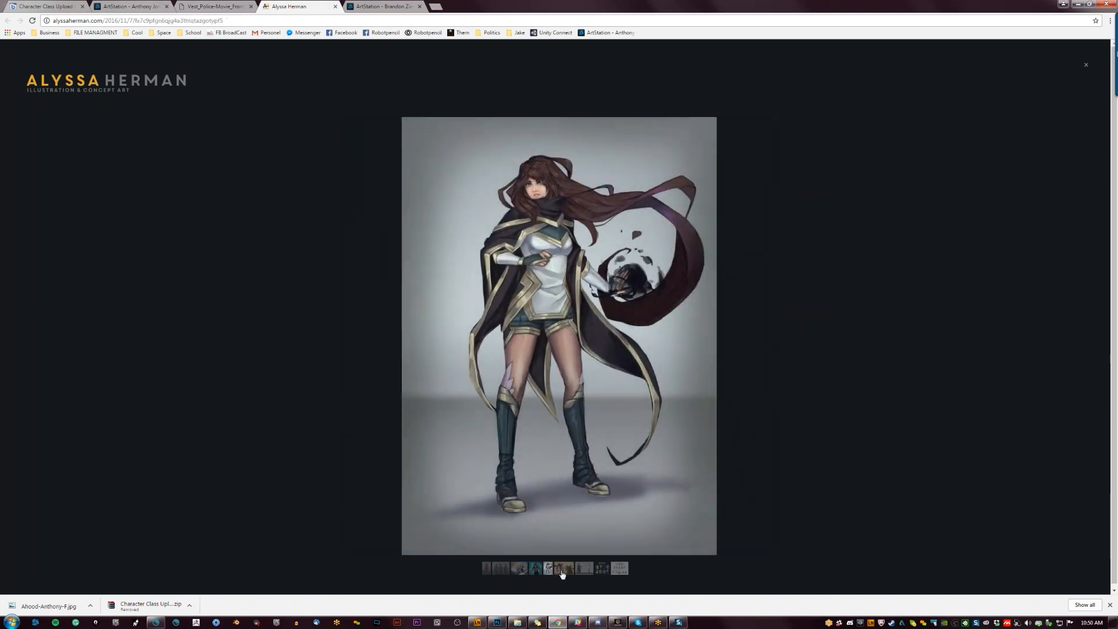
left_click(562, 573)
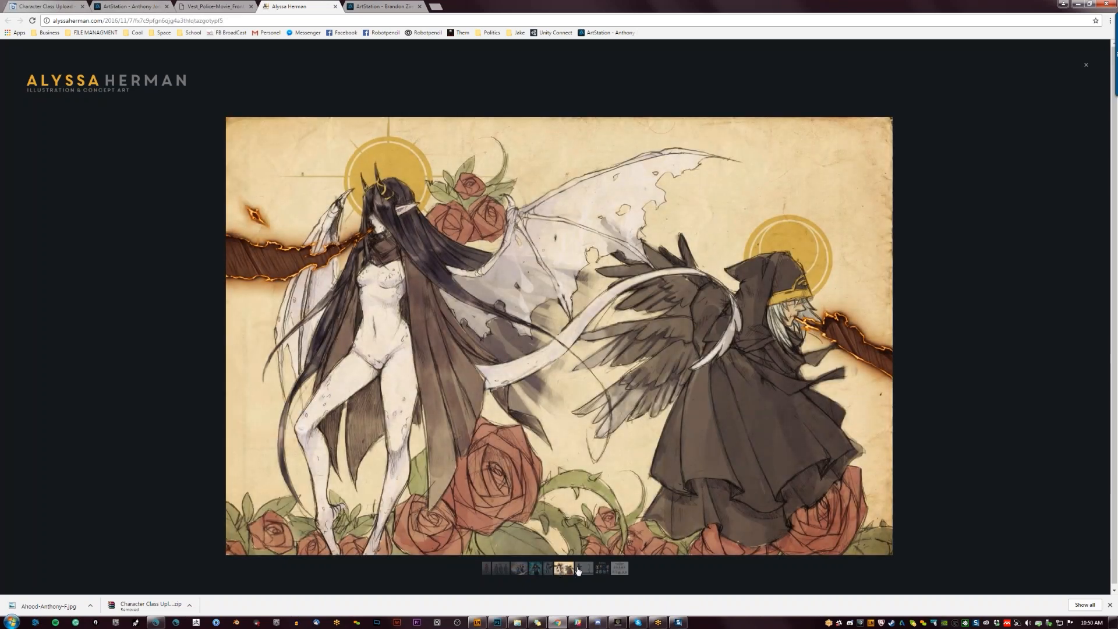
left_click(580, 570)
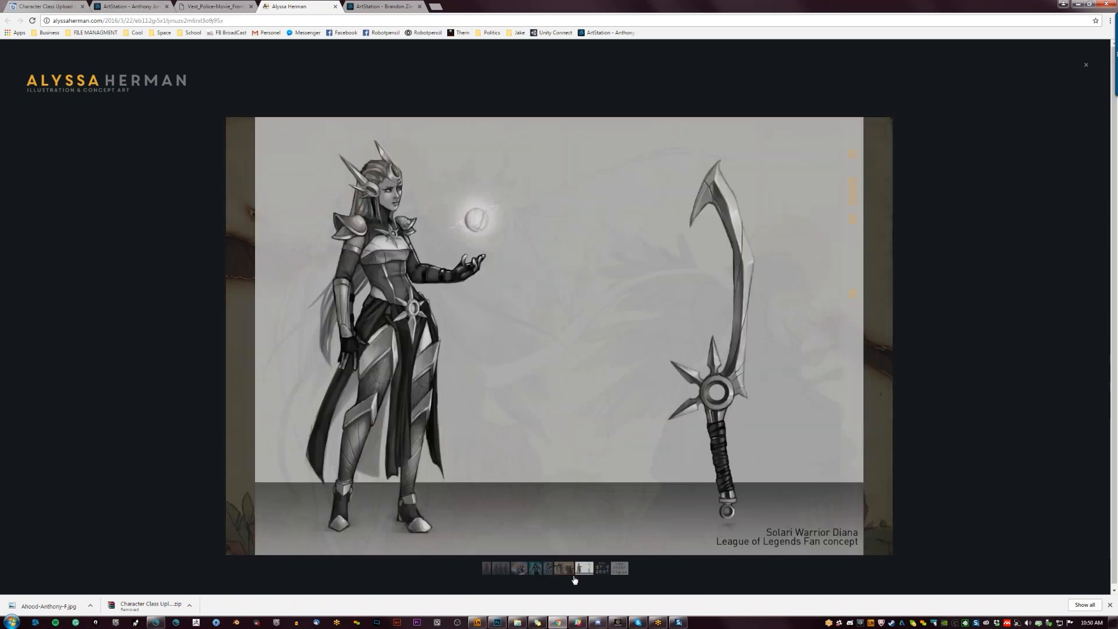
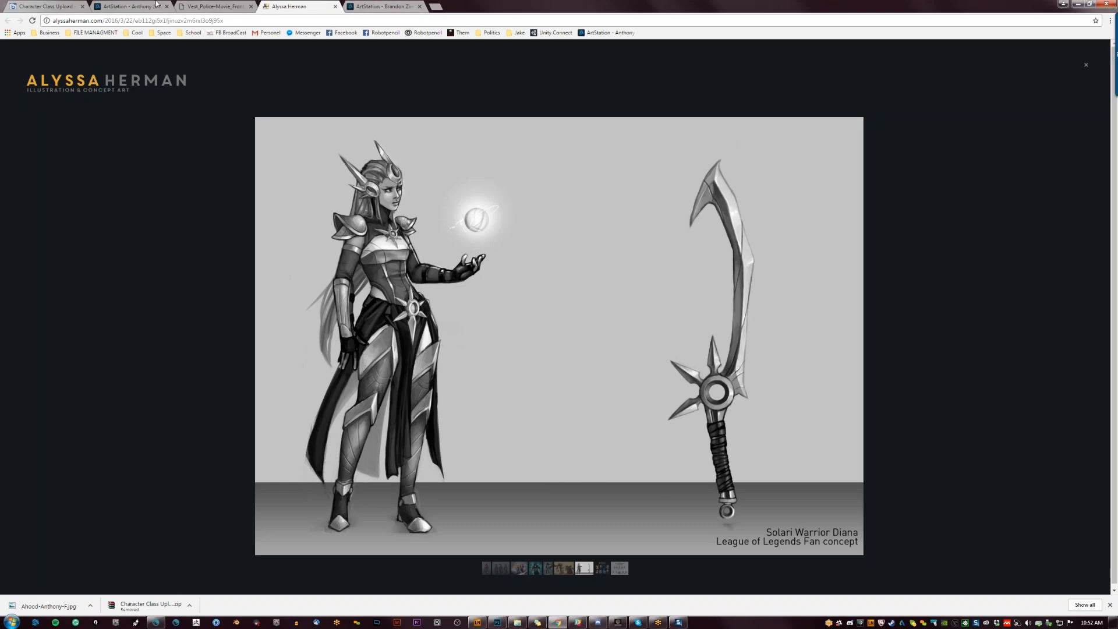
Go from the liked artworks on ArtStation, through the crab man renders, to the account's own profile page.
left_click(137, 5)
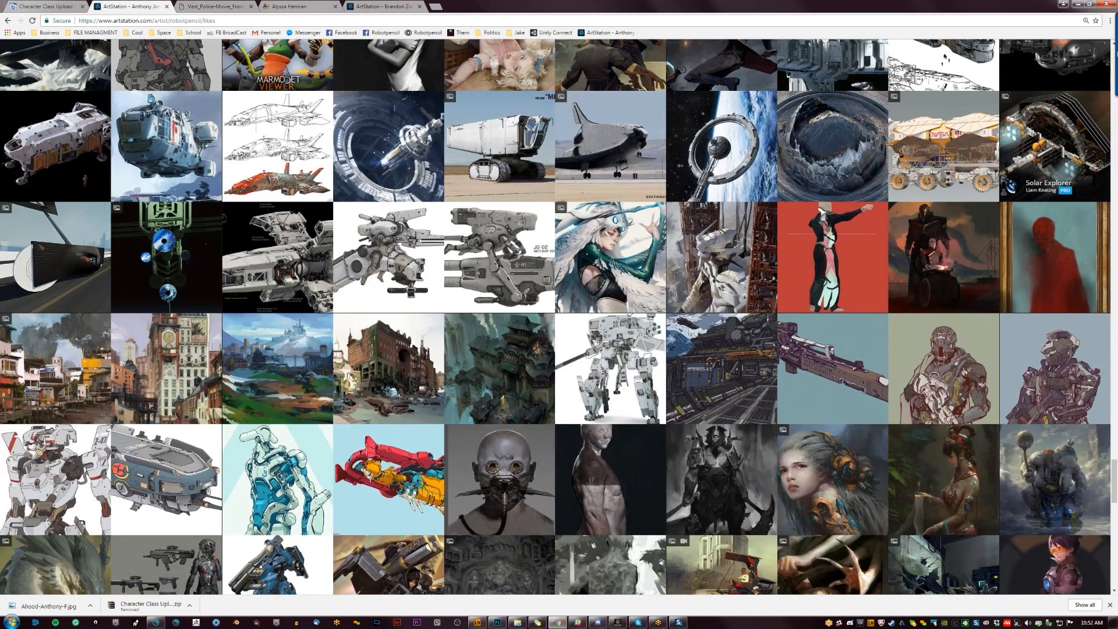
left_click(1114, 98)
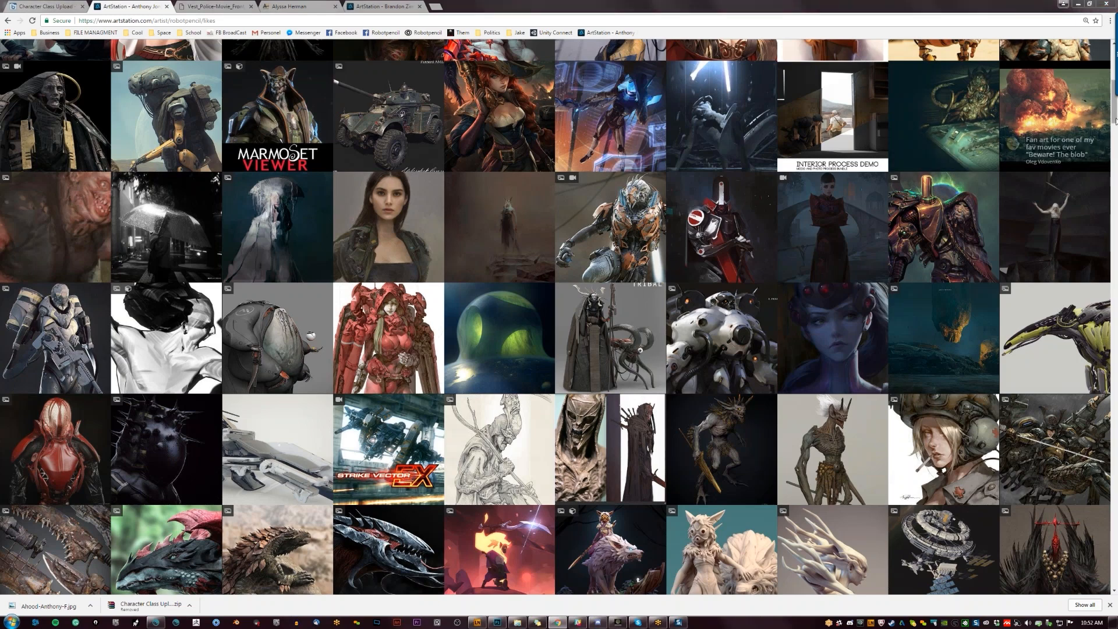
left_click(1103, 60)
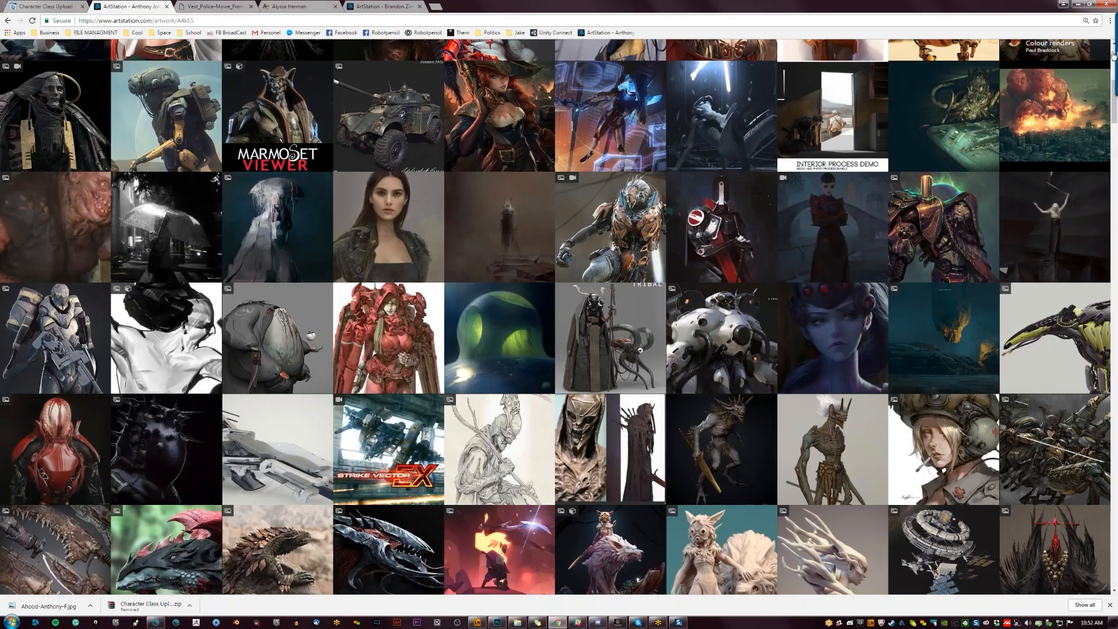
mouse_move(1055, 68)
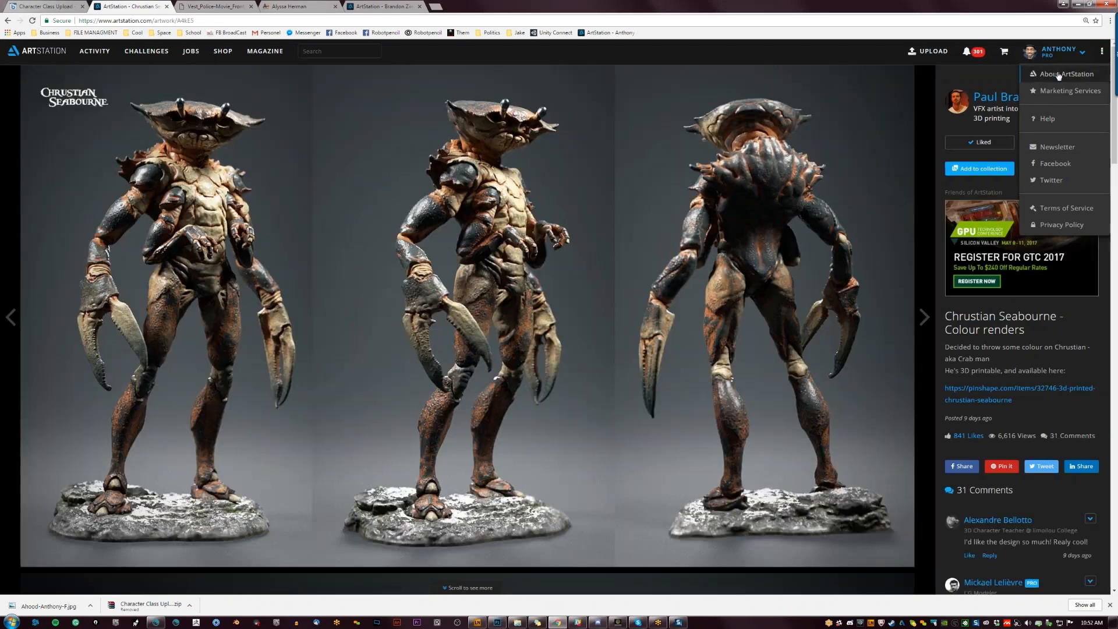
left_click(1058, 73)
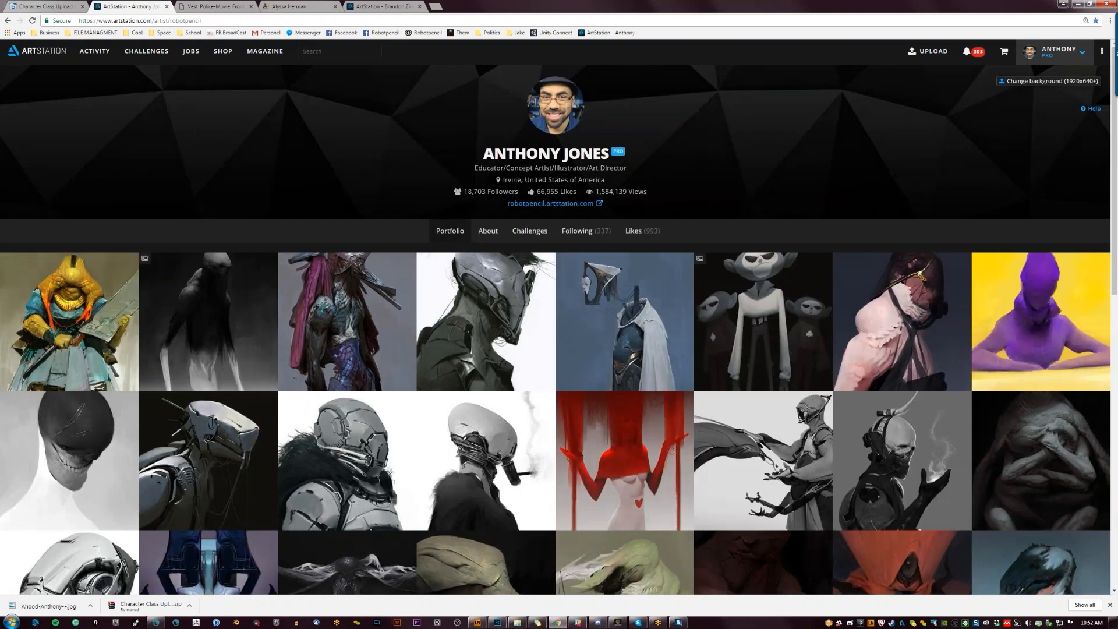
Open the robotpencil.artstation.com website linked on the profile and look over its front page down to the footer.
left_click(550, 204)
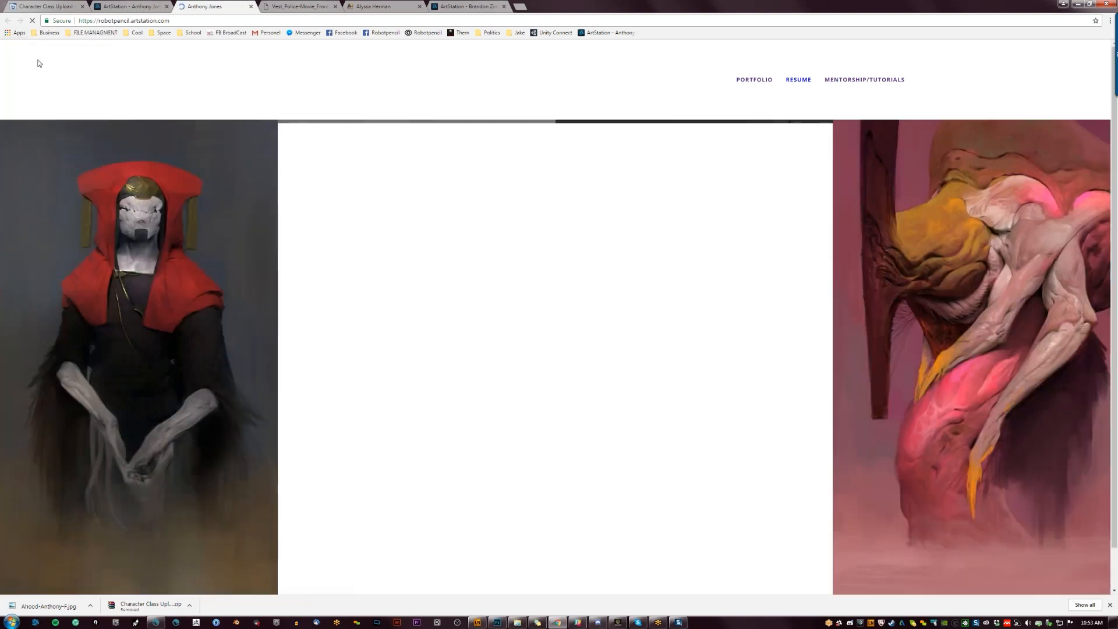
scroll(603, 375, "down", 1)
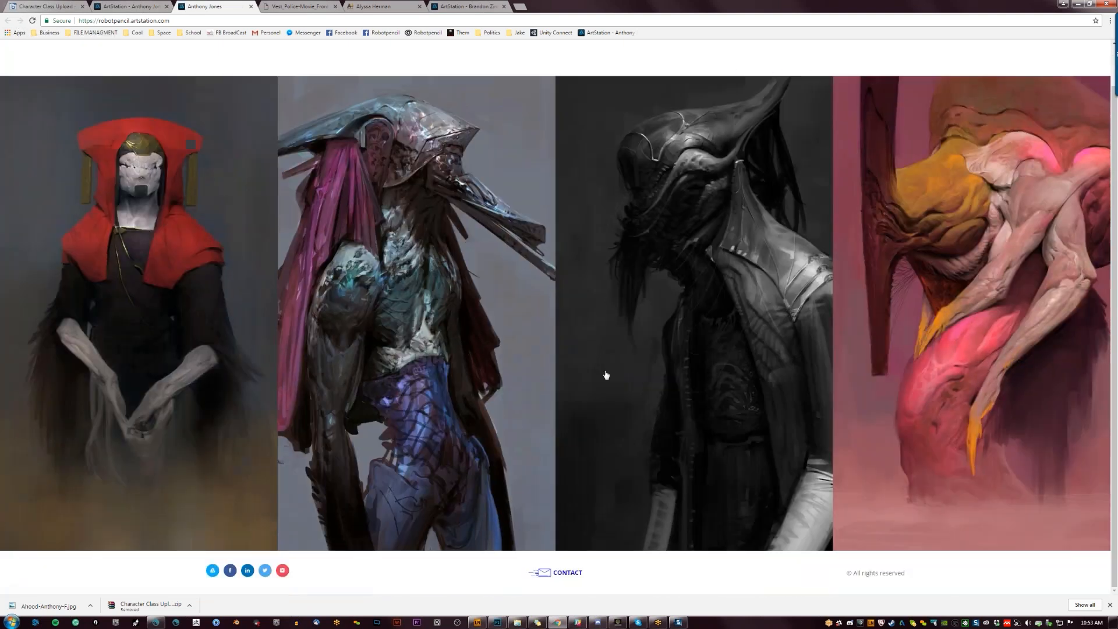
scroll(603, 411, "up", 1)
scroll(604, 404, "down", 1)
scroll(603, 405, "up", 1)
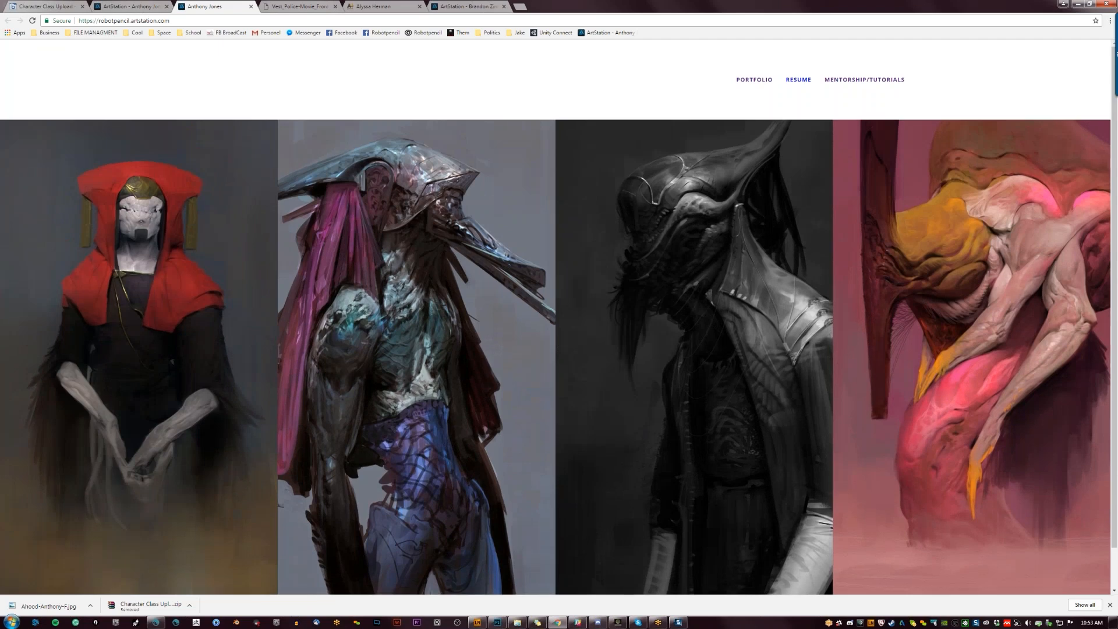
scroll(926, 483, "down", 1)
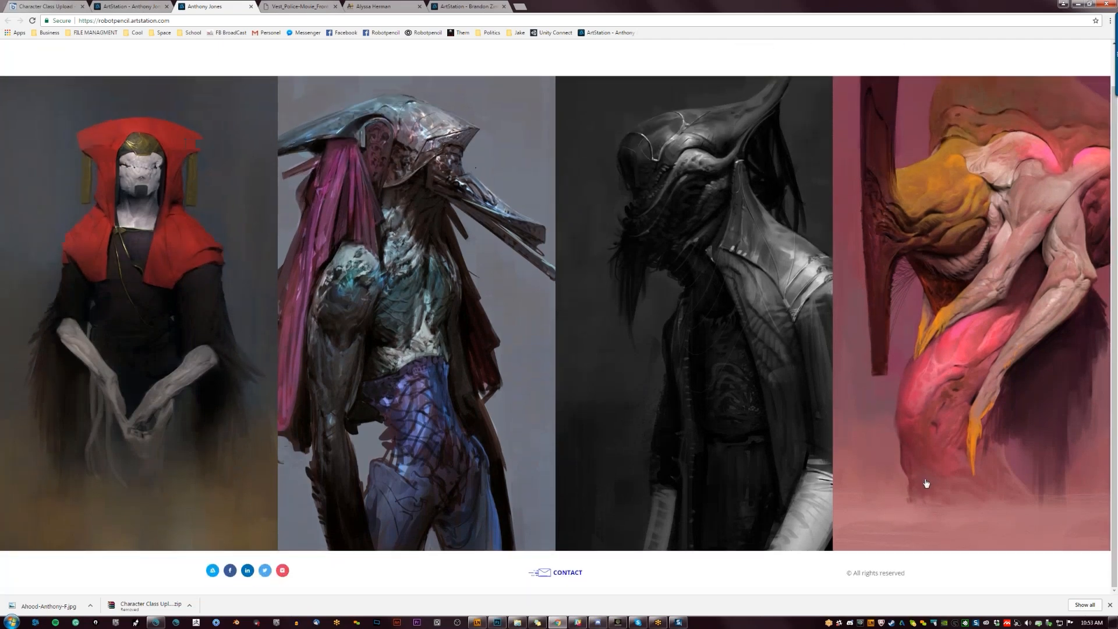
scroll(926, 483, "up", 1)
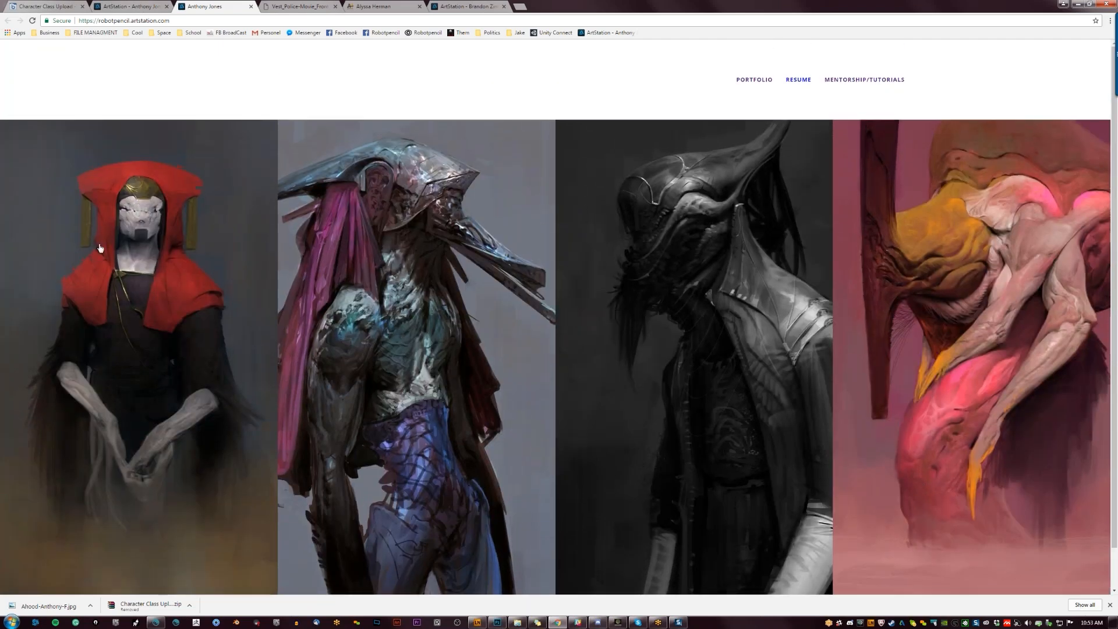
Open the robotpencil website's portfolio page and skim the whole grid of projects.
left_click(752, 85)
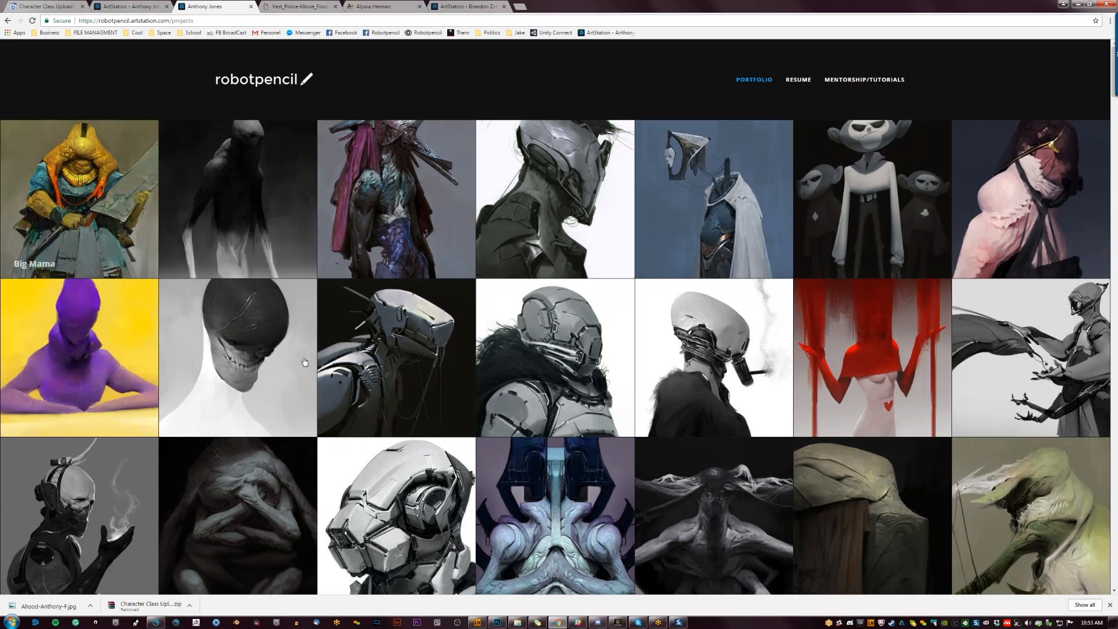
scroll(716, 447, "down", 2)
scroll(716, 447, "down", 15)
scroll(682, 488, "up", 18)
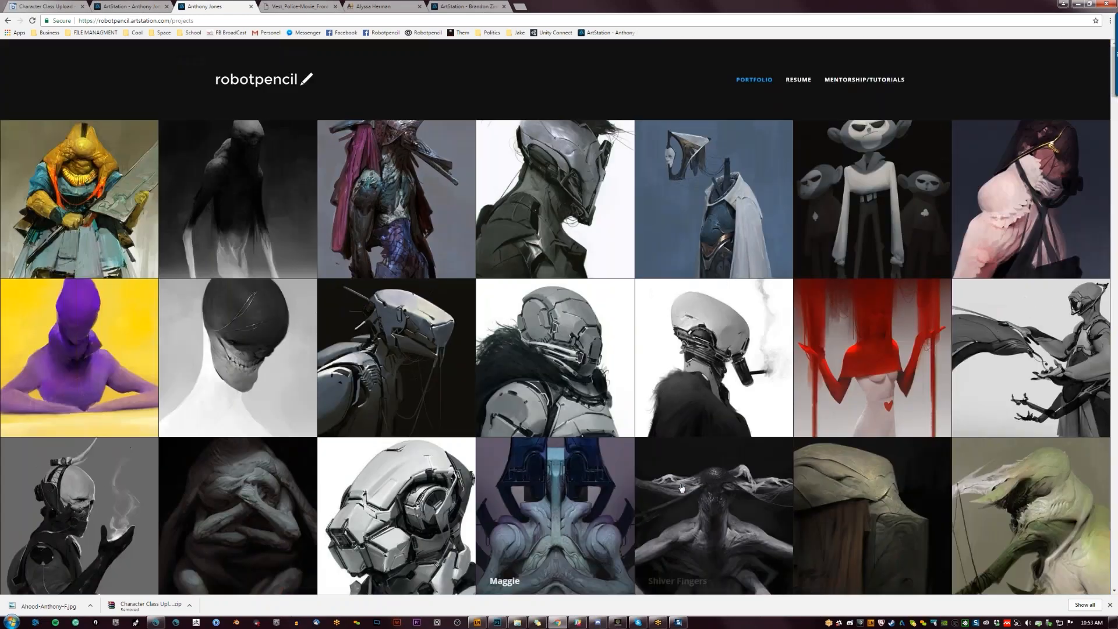
Return to the robotpencil website's front page and examine its layout with the four featured paintings.
left_click(263, 74)
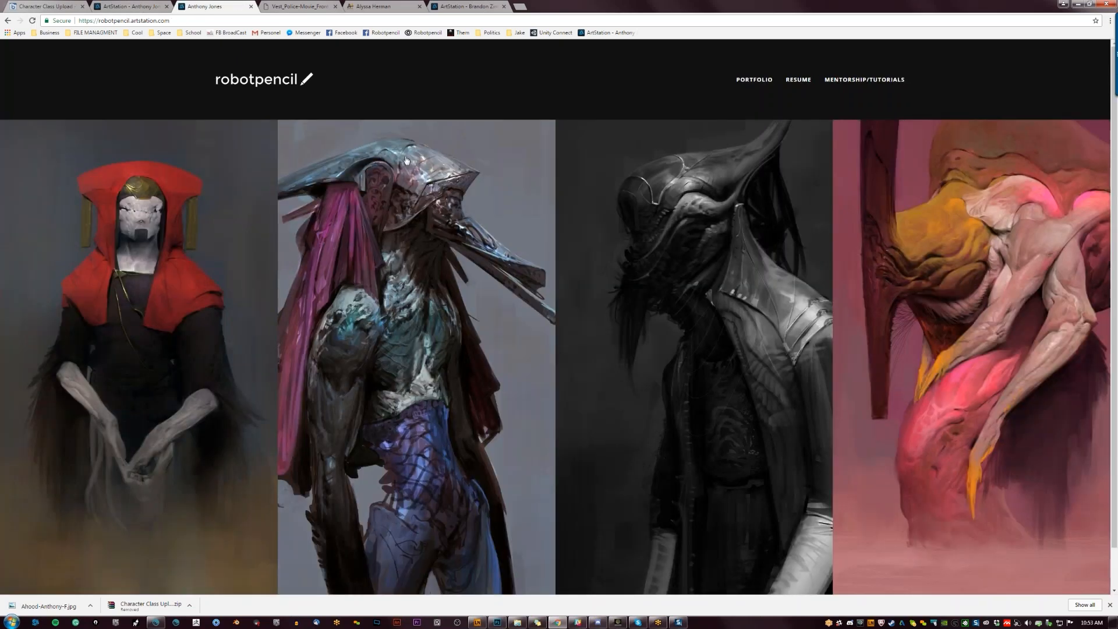
scroll(765, 567, "down", 1)
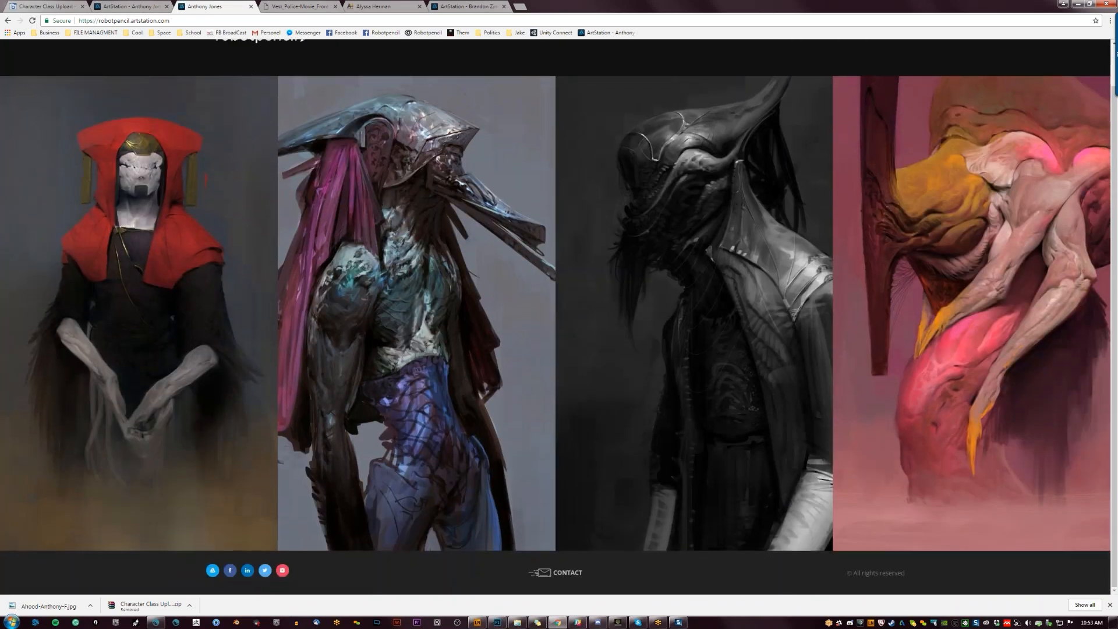
scroll(766, 545, "up", 1)
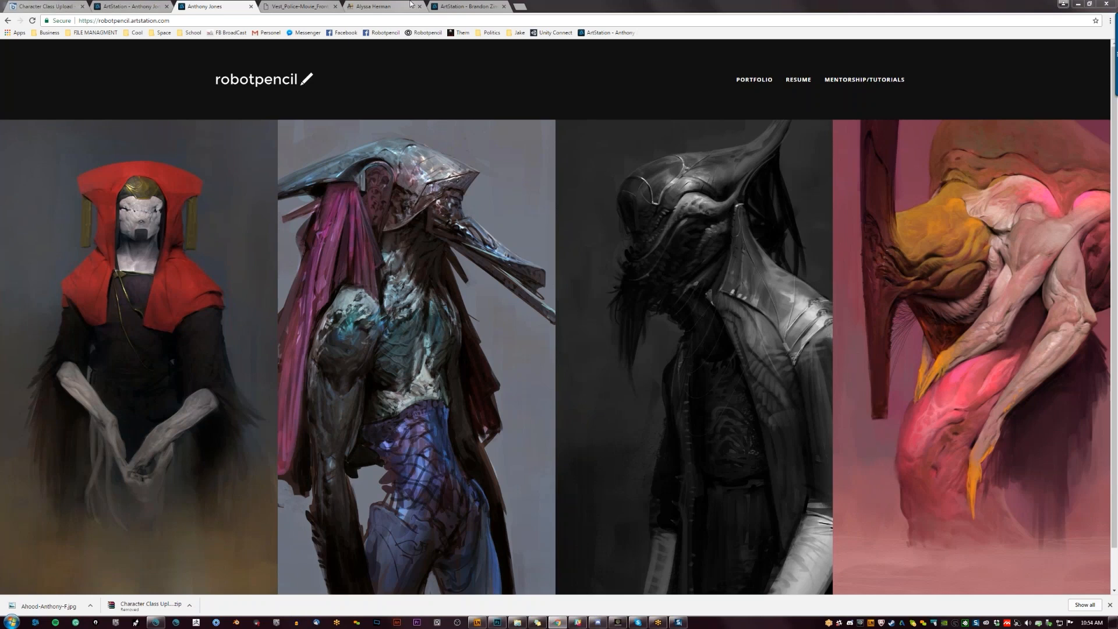
View the site linked under Mentorship/Tutorials on the front page and close it again.
right_click(186, 20)
left_click(153, 21)
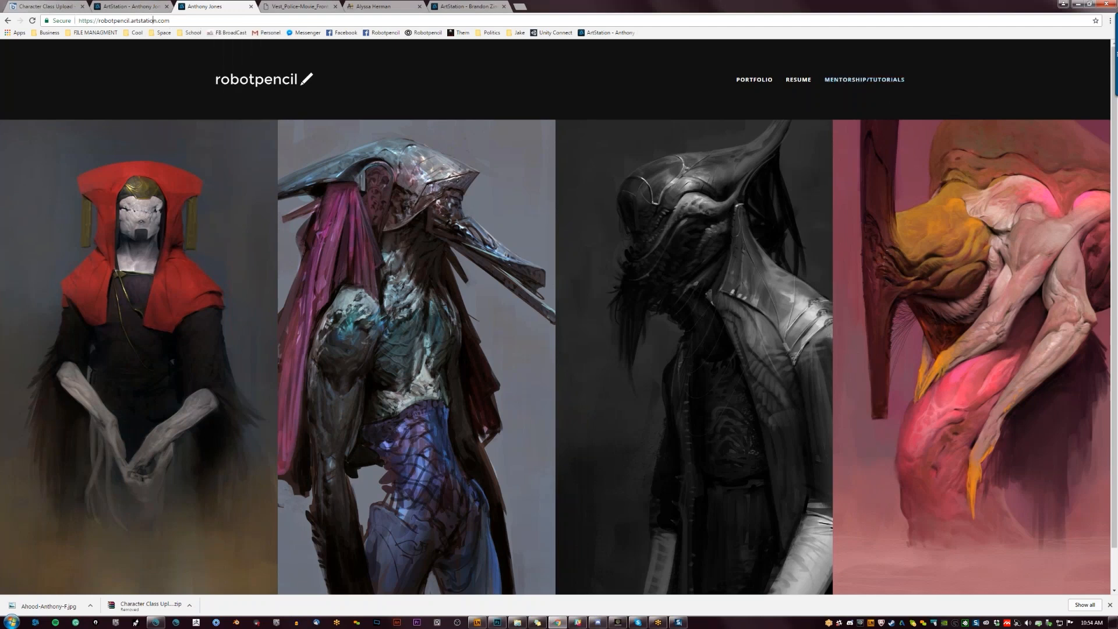
left_click(865, 79)
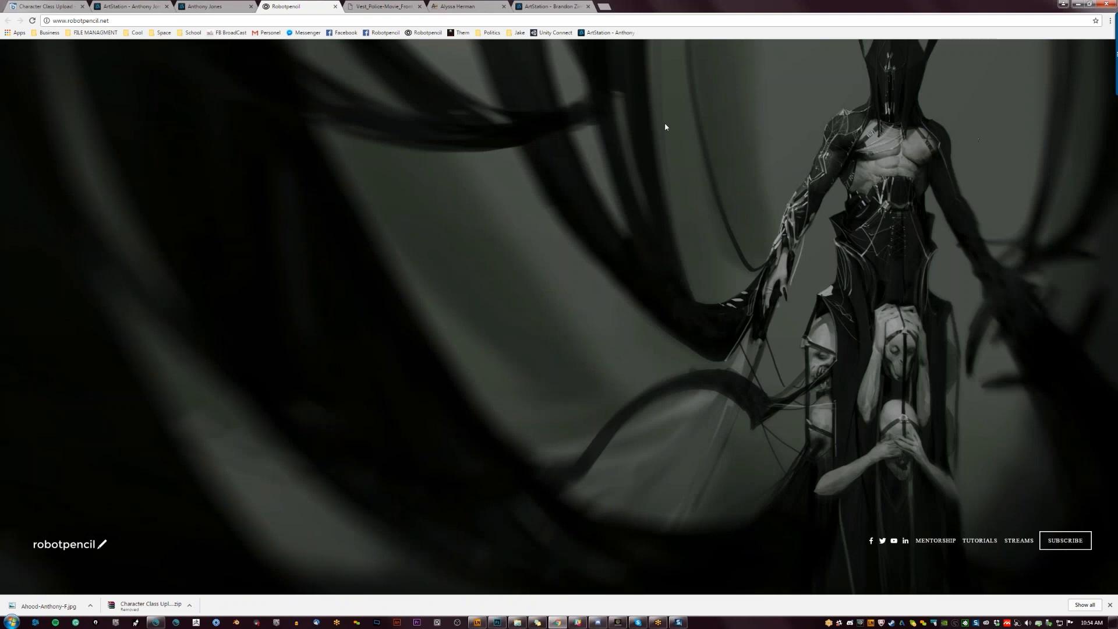
left_click(336, 8)
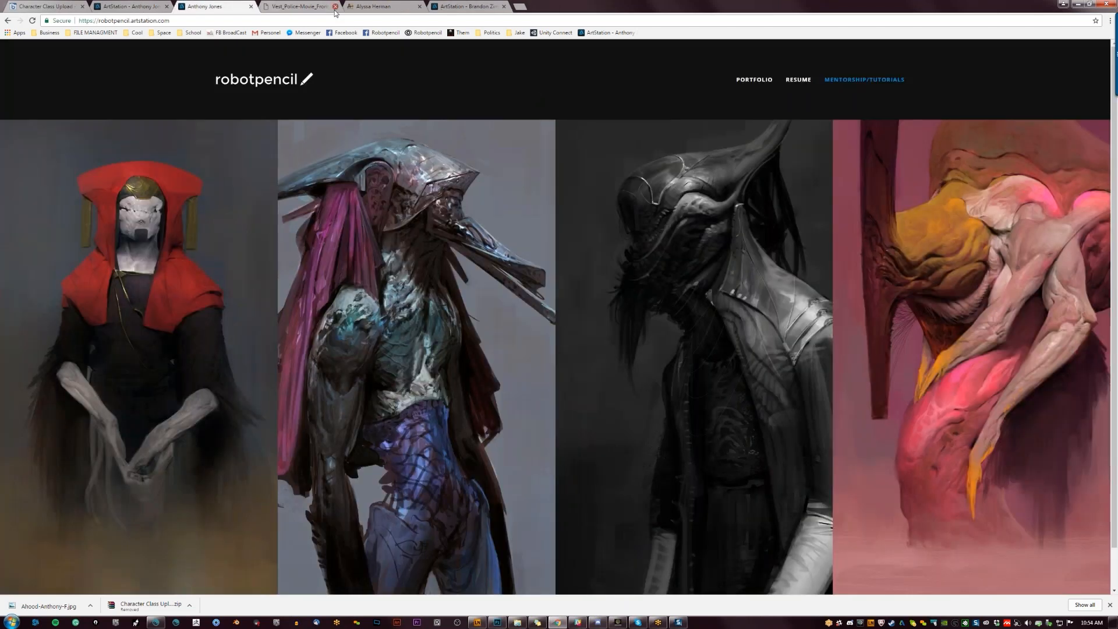
Close the police vest reference image and the illustration and concept art portfolio.
left_click(336, 6)
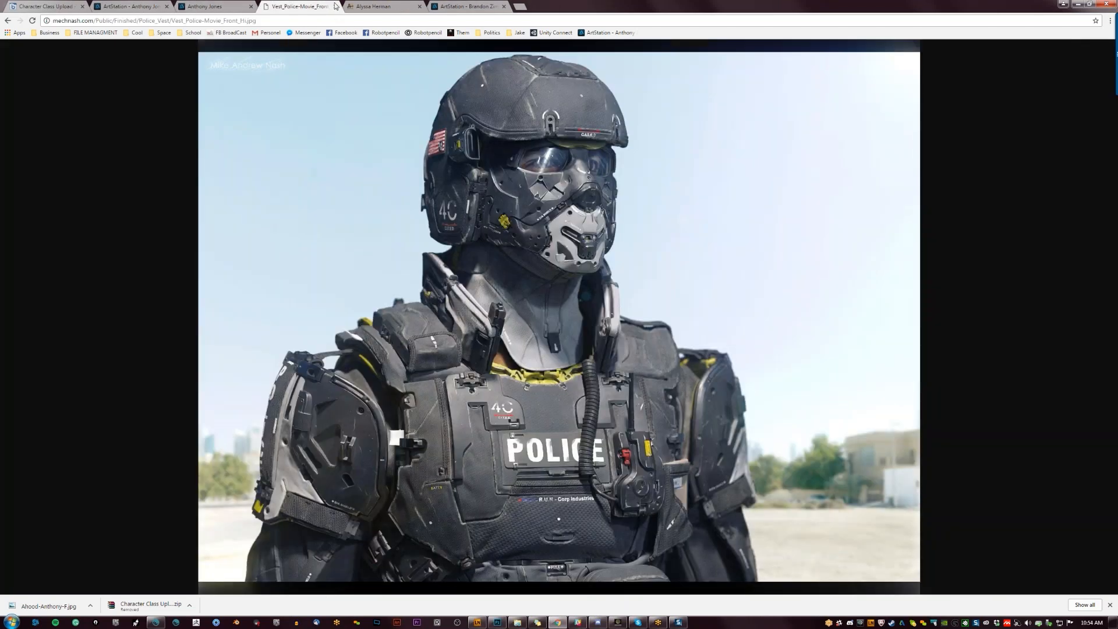
left_click(335, 6)
left_click(335, 7)
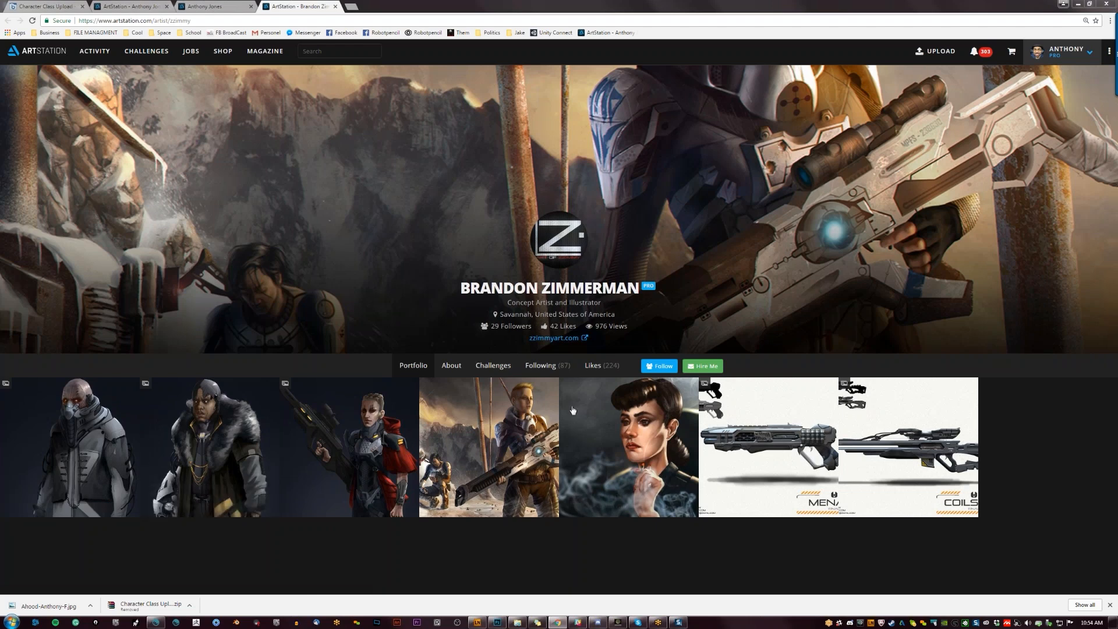
Open the Winters Wrath artwork in the other artist's ArtStation portfolio and advance to Rachael - Blade Runner.
left_click(523, 395)
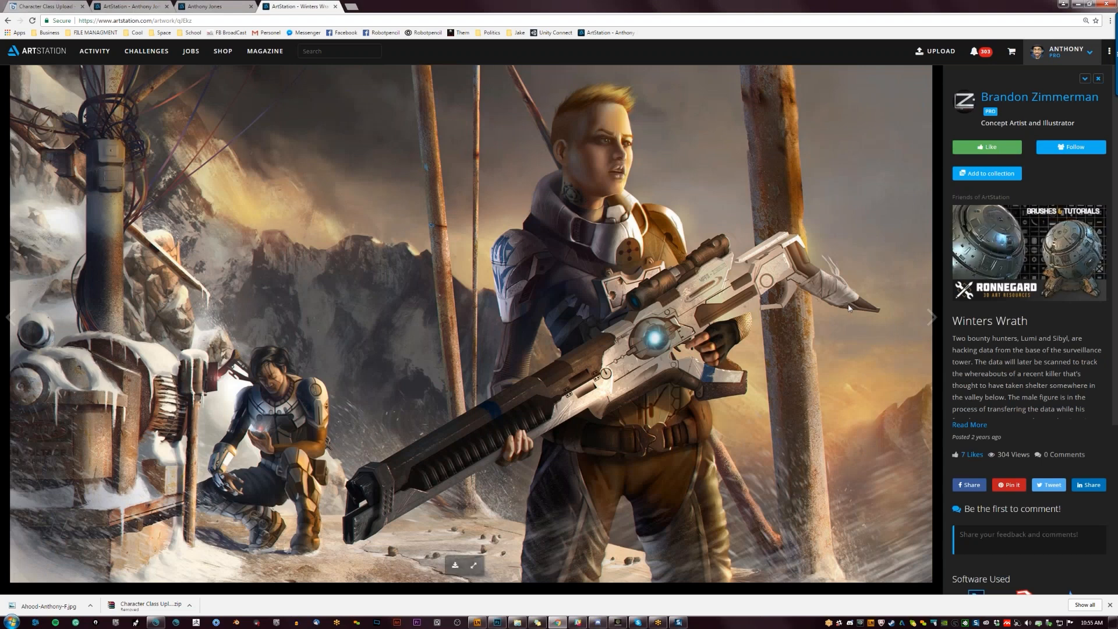
left_click(930, 317)
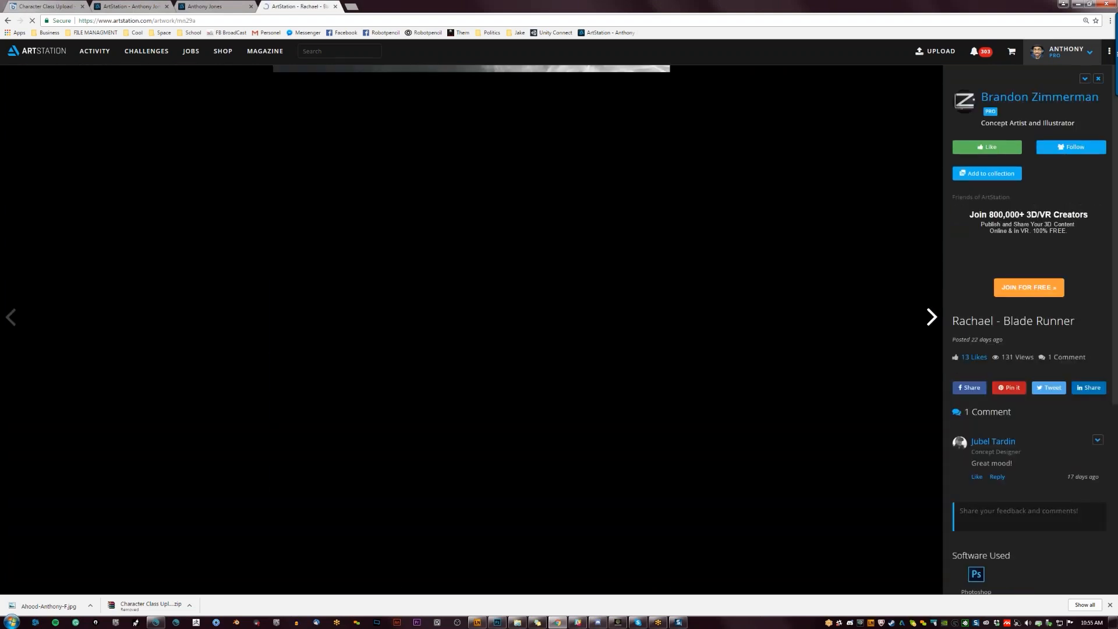
View the Menace and Coilshot weapon artworks and return to the artist's ArtStation portfolio page.
left_click(928, 320)
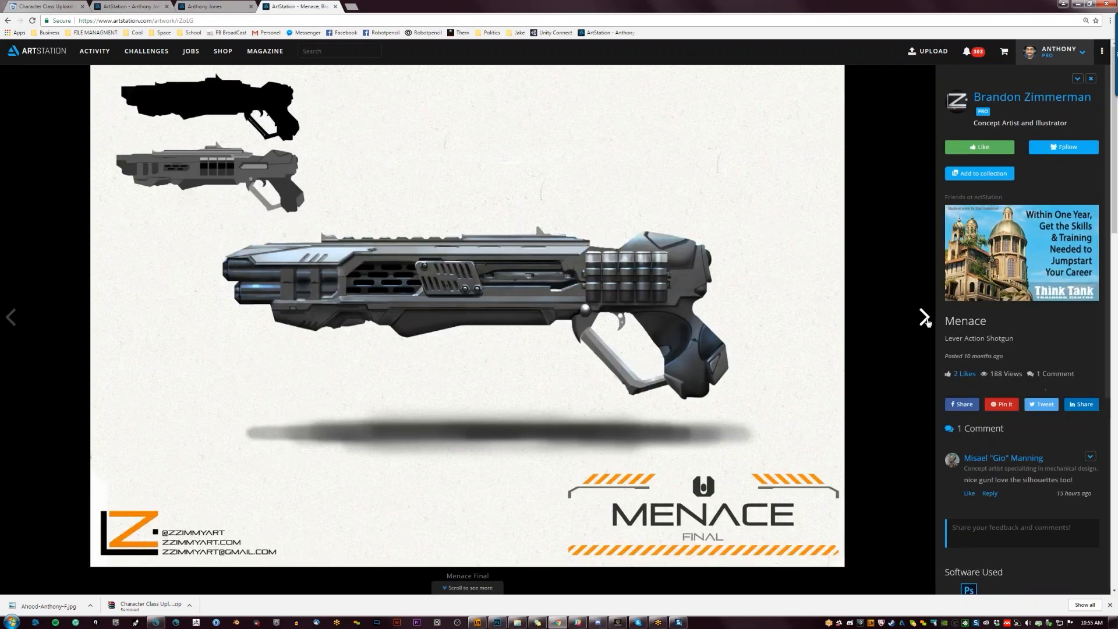
left_click(927, 320)
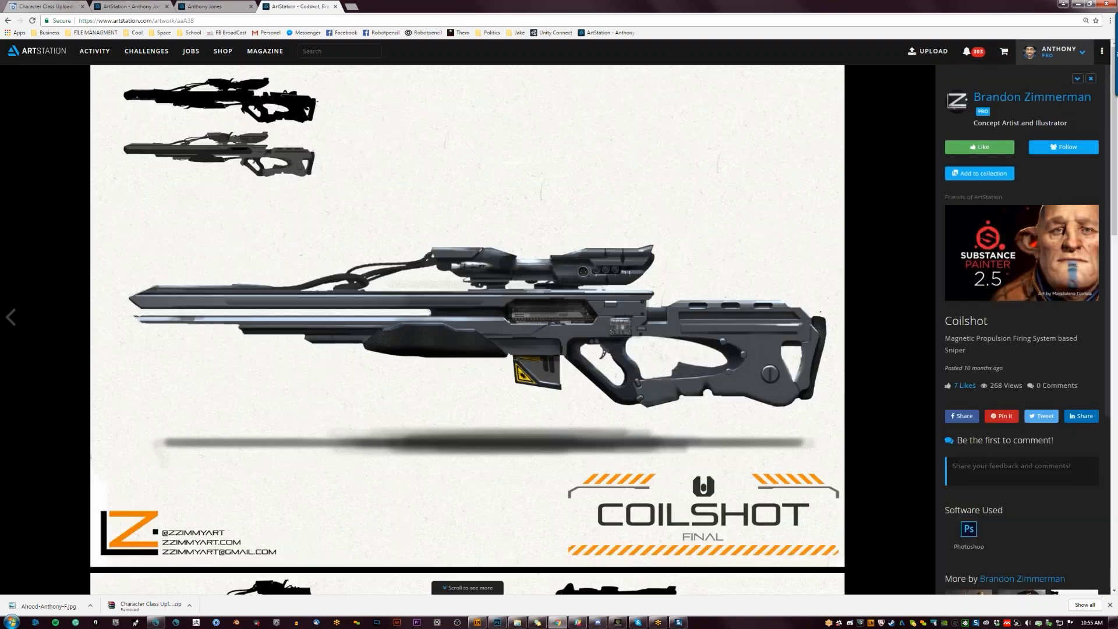
left_click(992, 99)
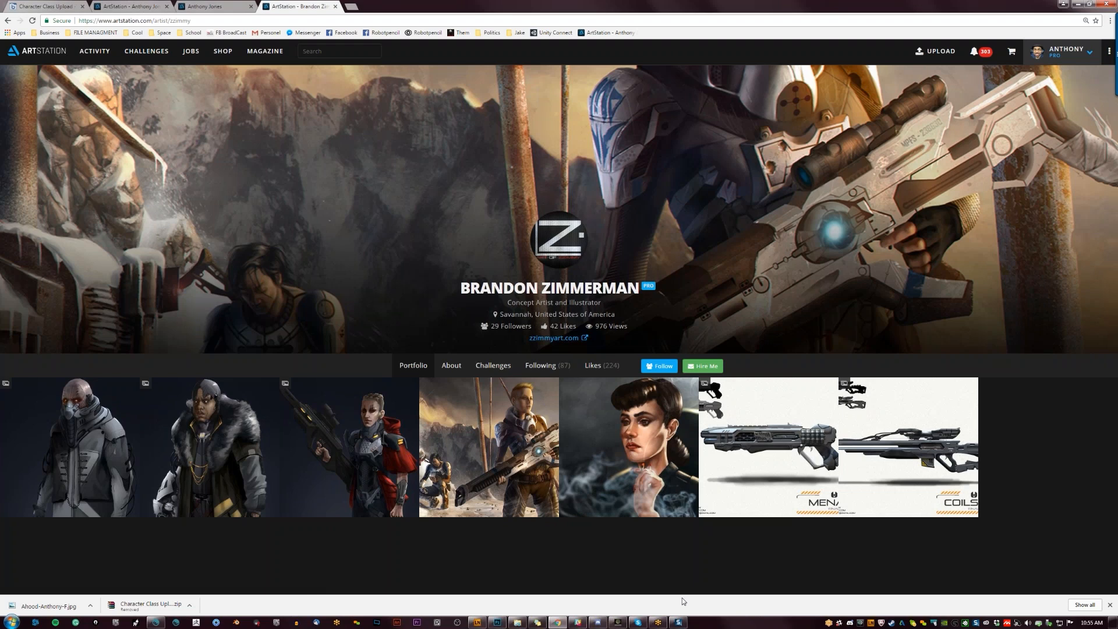
Reopen the Menace shotgun artwork and go to ArtStation's front page to browse the community artwork.
left_click(810, 457)
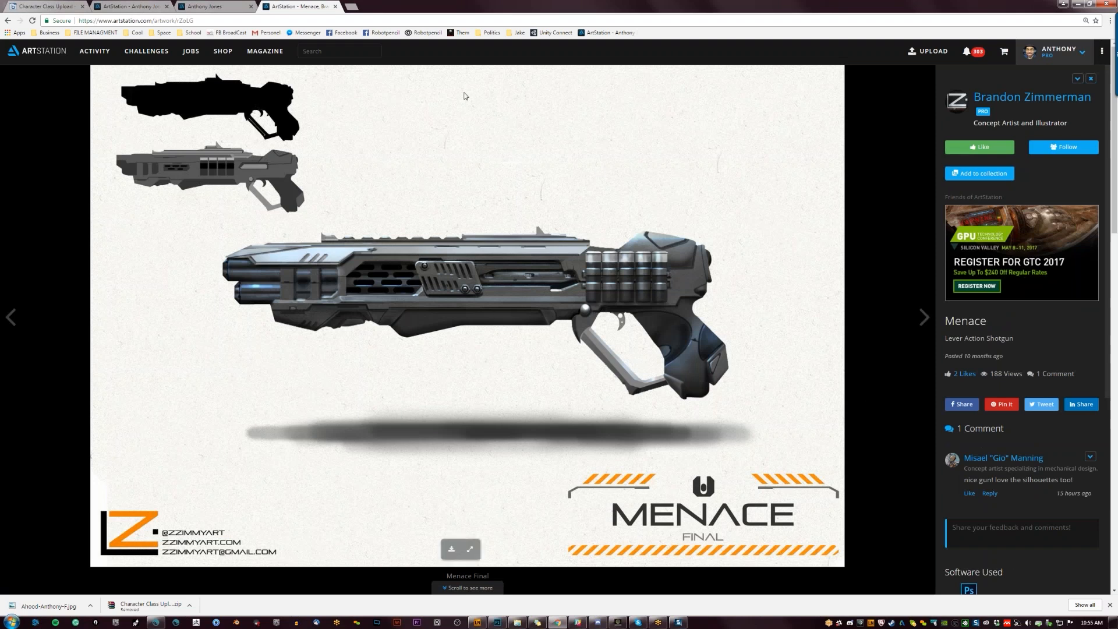
left_click(36, 51)
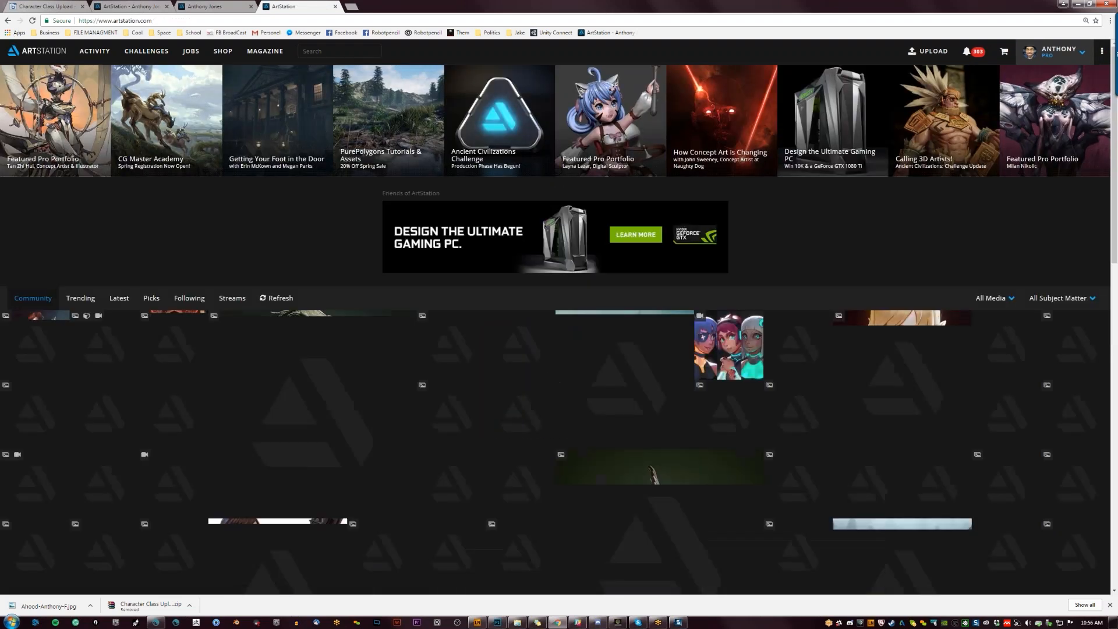
scroll(398, 302, "down", 2)
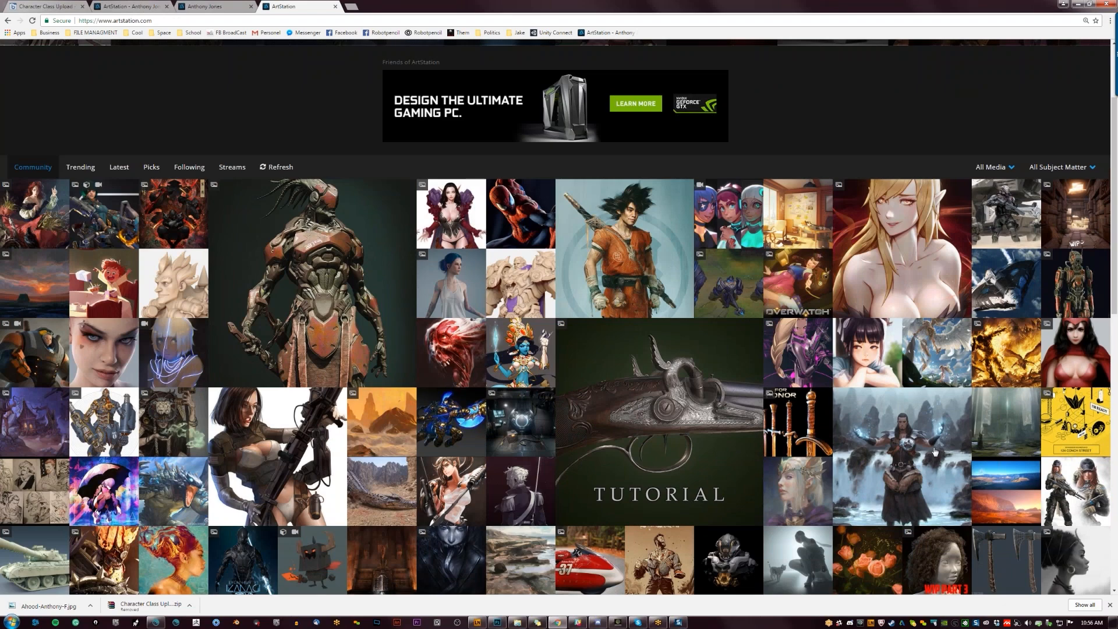
scroll(932, 460, "down", 2)
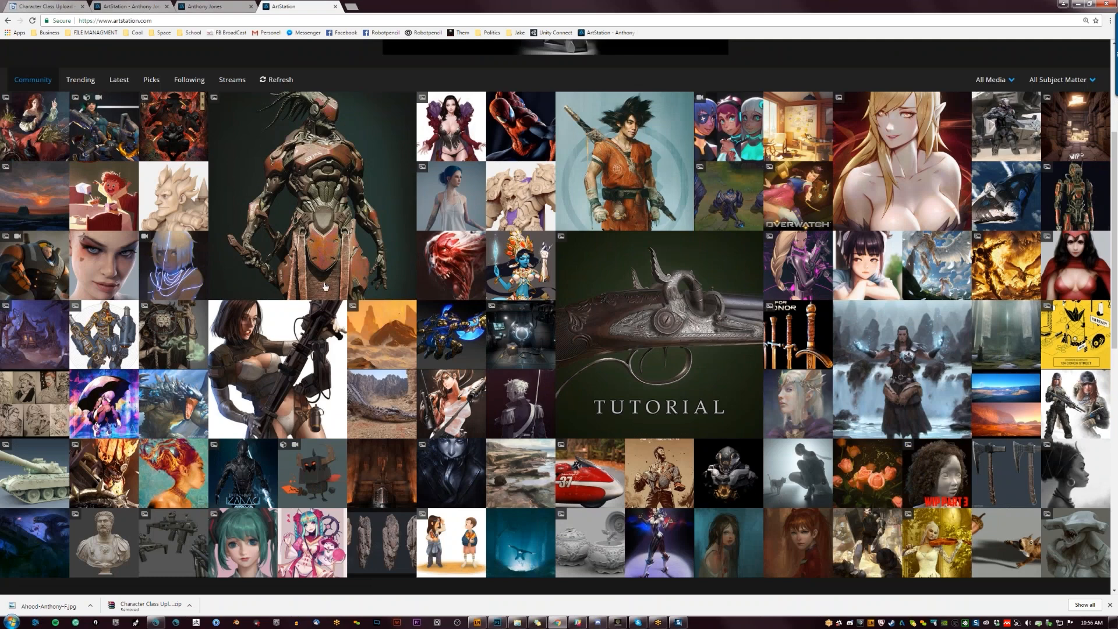
Open the large red cyborg artwork, Ryuu, and look through its artist's whole portfolio.
left_click(343, 173)
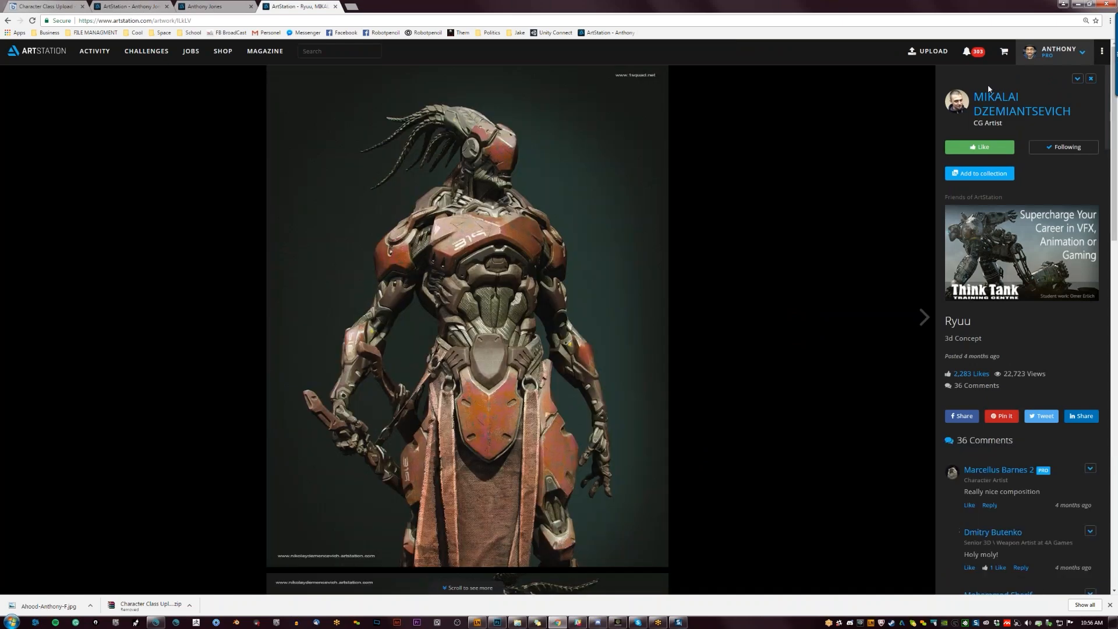
left_click(1020, 110)
scroll(663, 414, "down", 5)
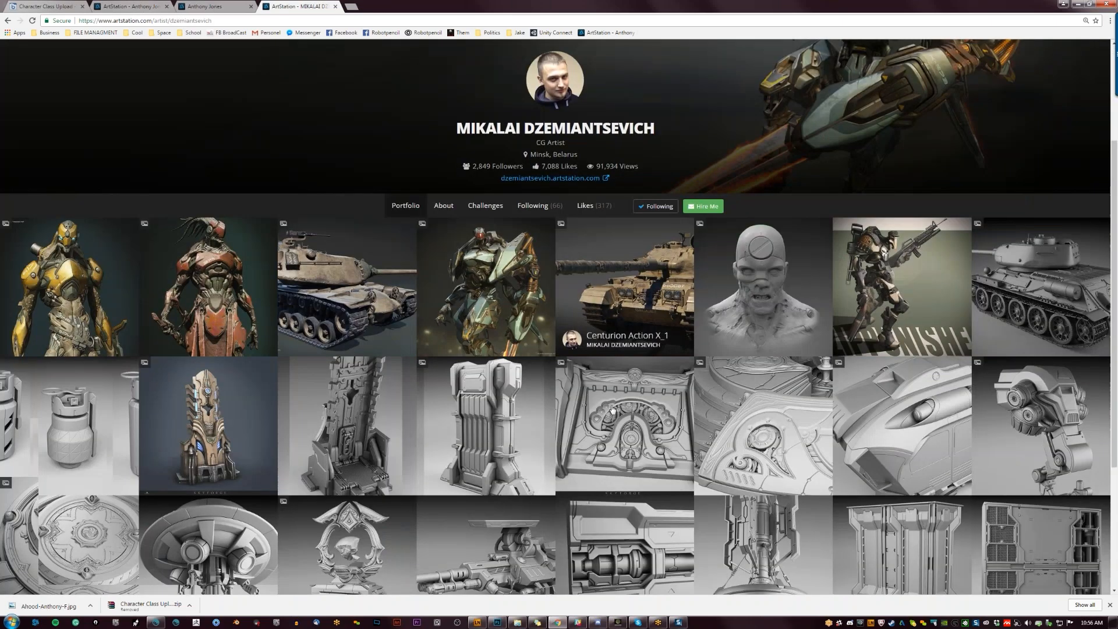
scroll(47, 329, "up", 2)
scroll(250, 431, "down", 2)
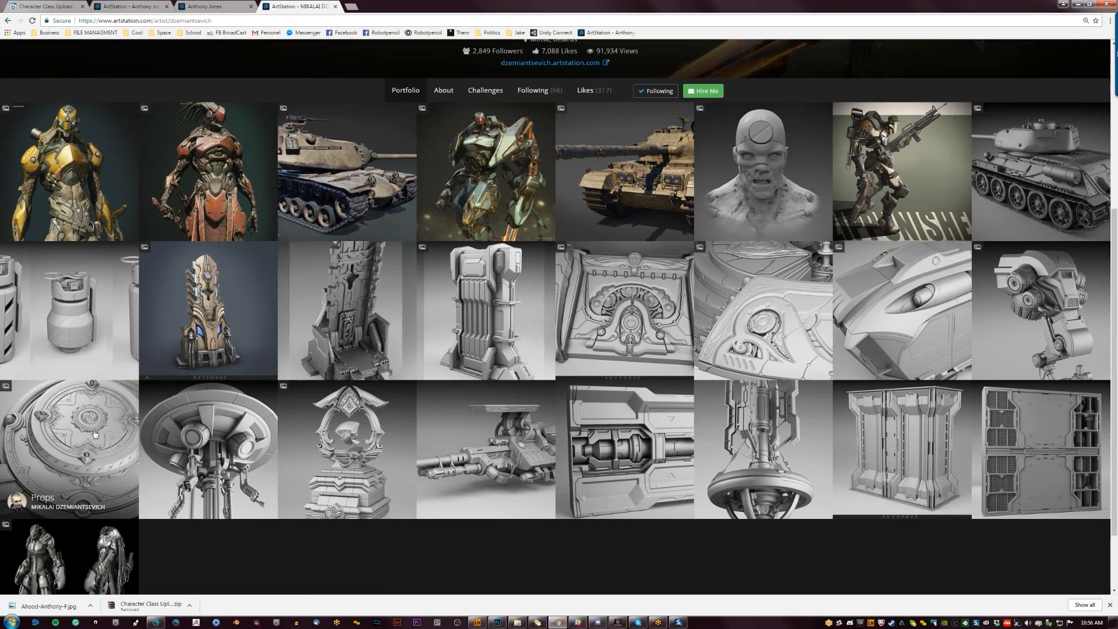
scroll(95, 432, "down", 2)
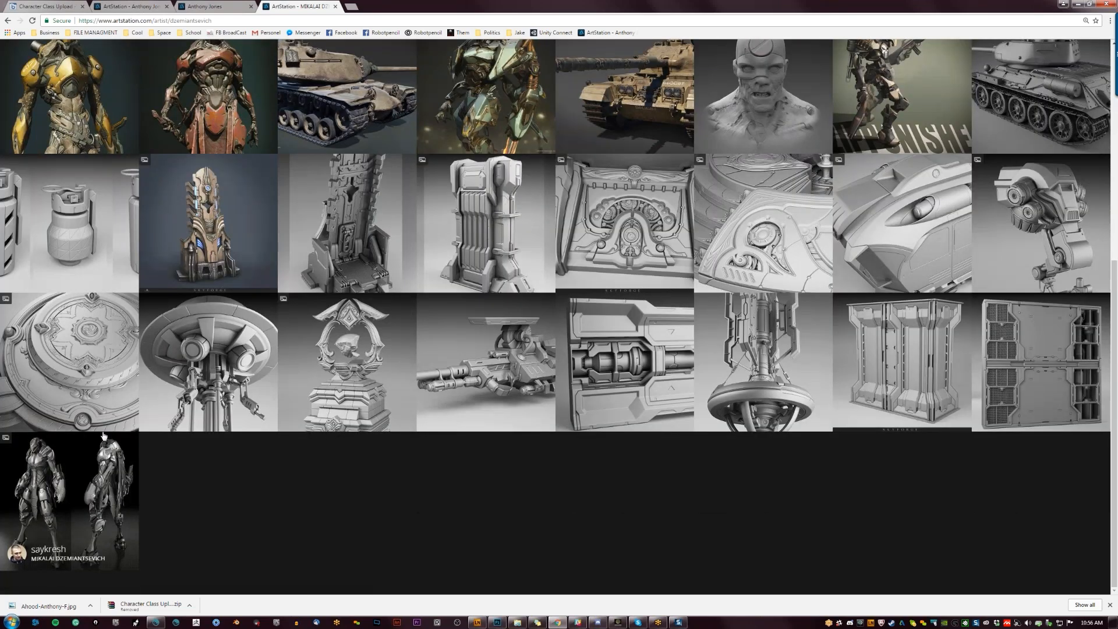
scroll(139, 204, "up", 2)
View the yellow-armoured Leaper artwork and return to ArtStation's front page to browse the community thumbnails.
left_click(138, 204)
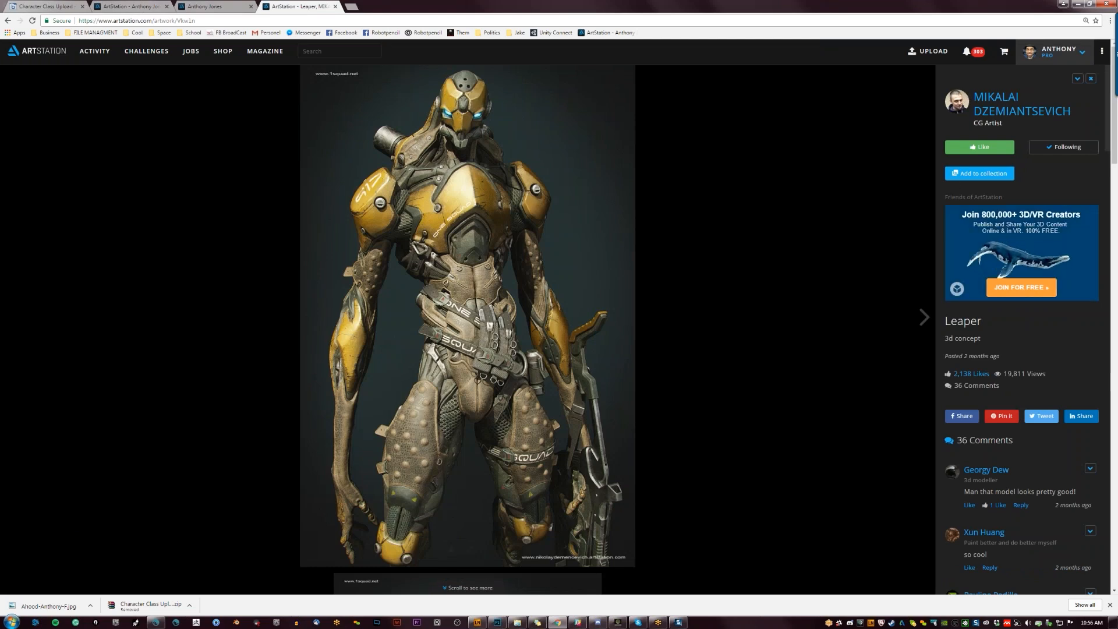
left_click(18, 50)
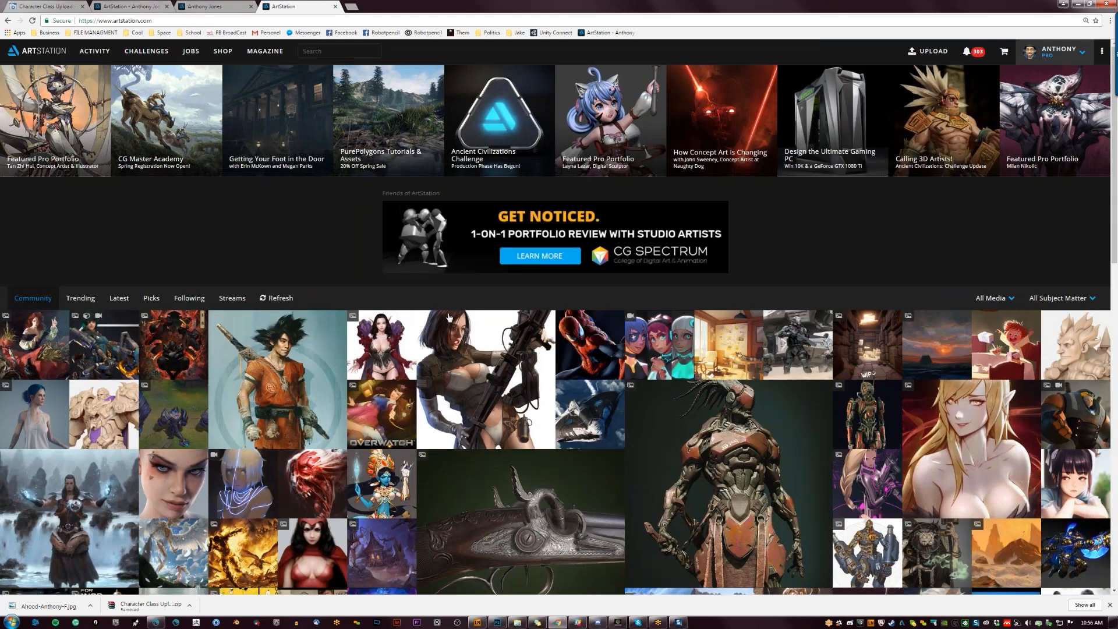
scroll(449, 351, "down", 3)
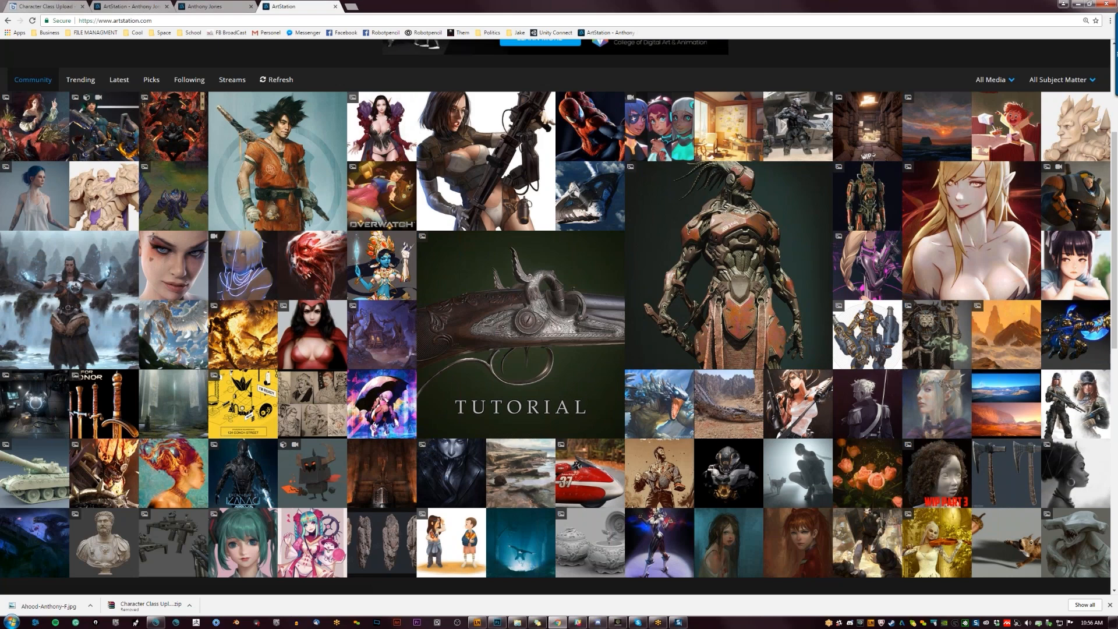
Open the red robot artwork 2323 and look through its artist's portfolio.
left_click(895, 197)
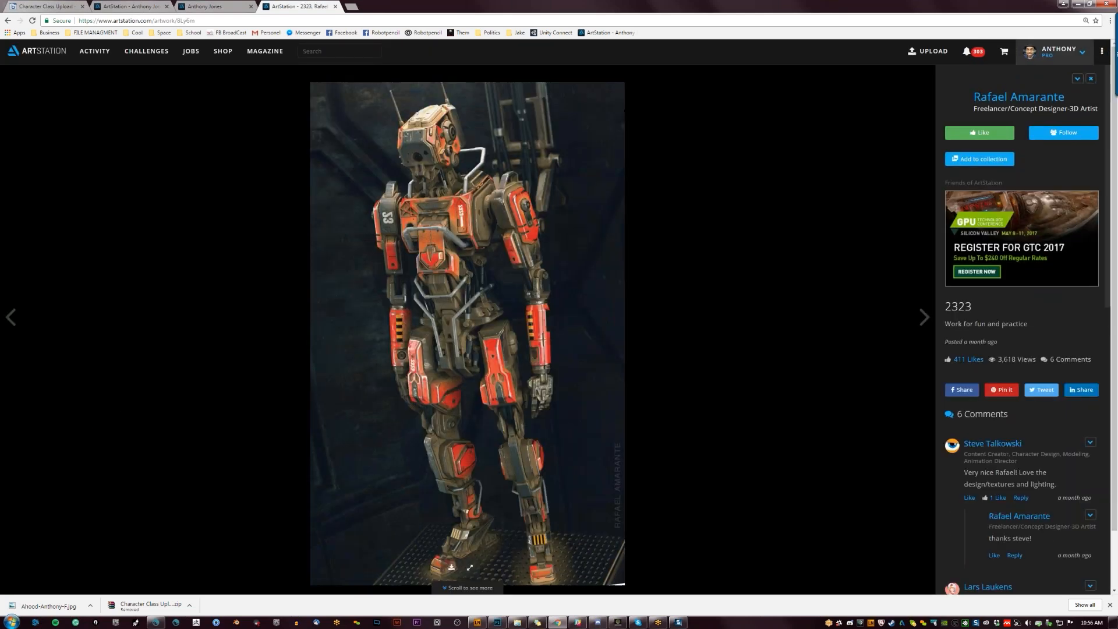
left_click(1039, 100)
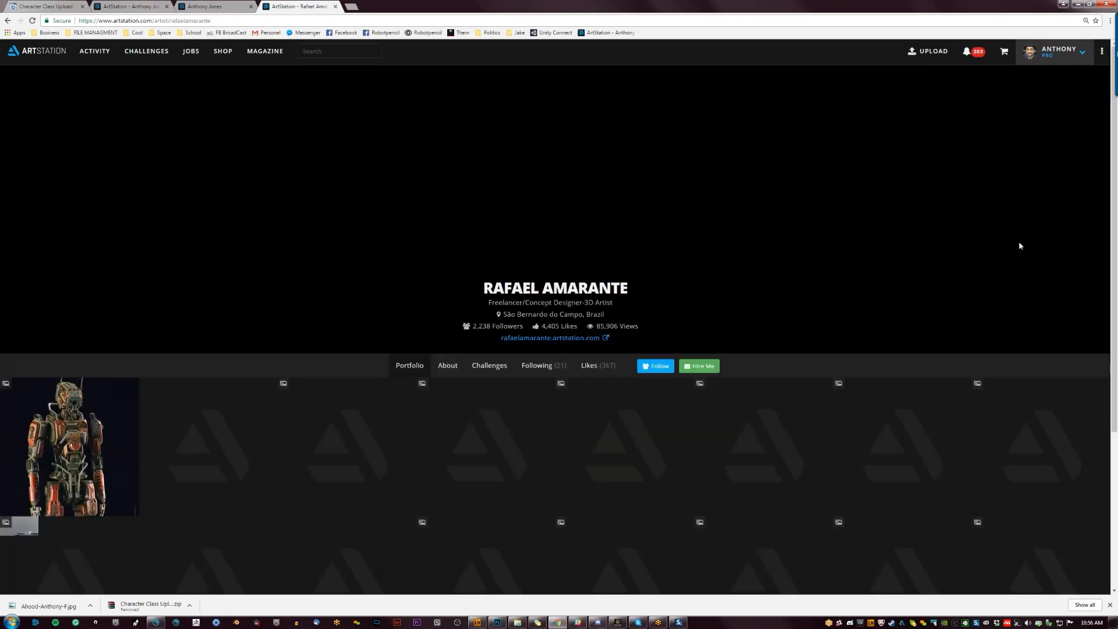
scroll(878, 237, "down", 4)
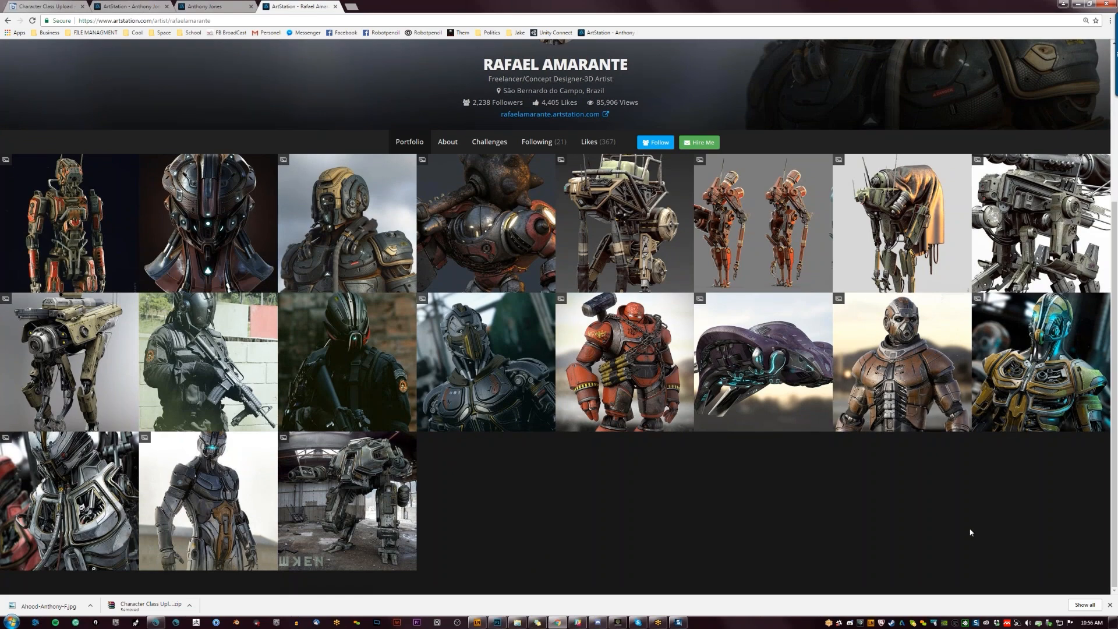
View the 01 - BOPE artwork, close that page, and switch back to the helmet painting in Photoshop.
left_click(204, 349)
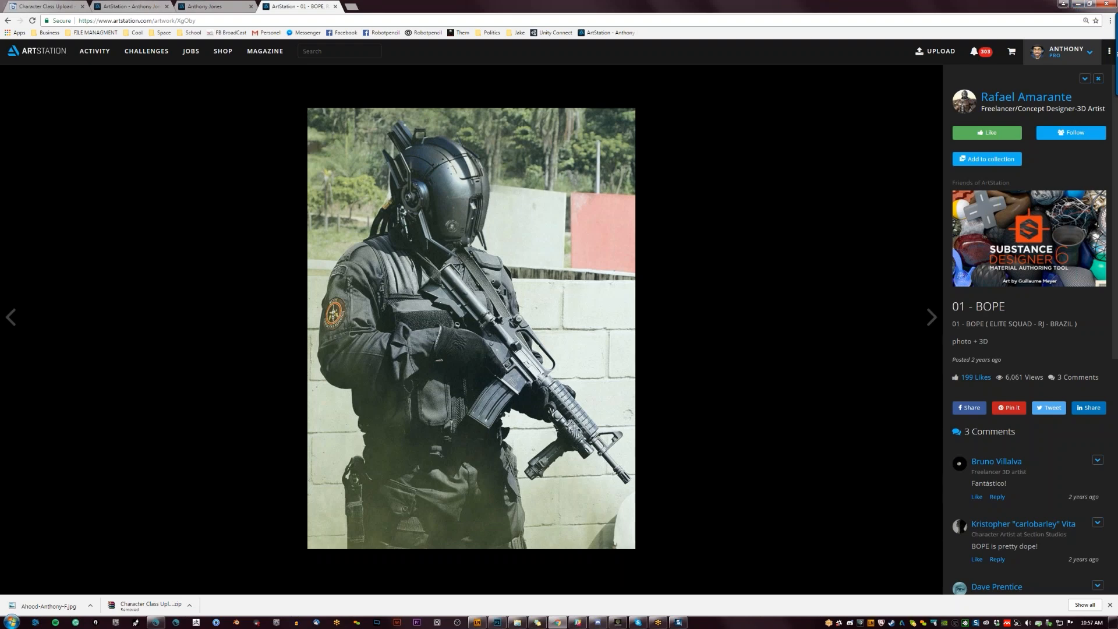
left_click(336, 7)
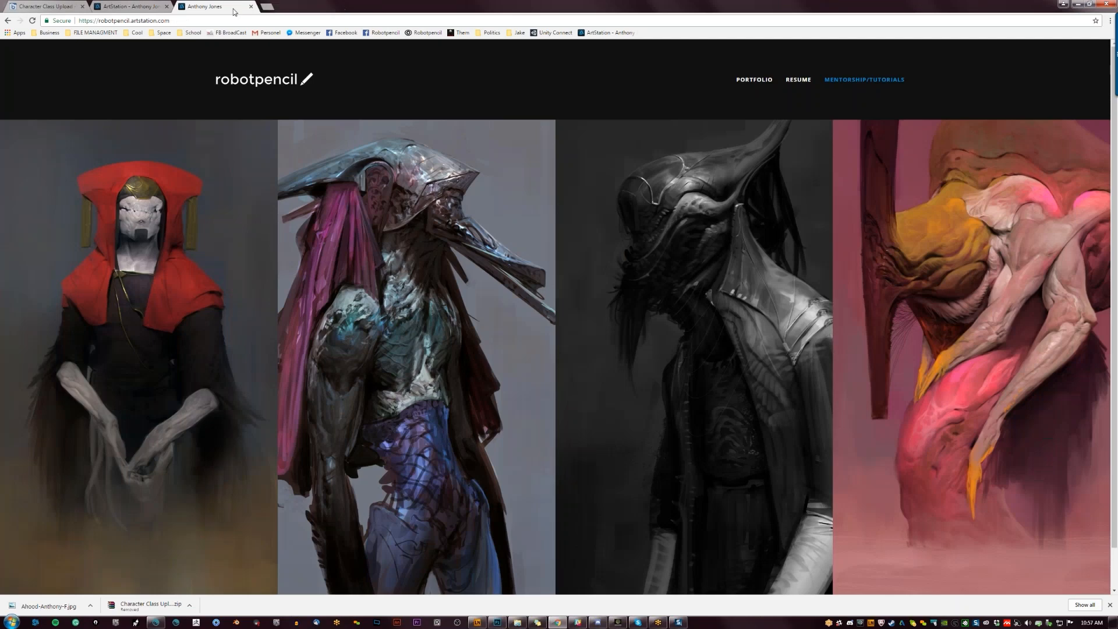
left_click(1077, 7)
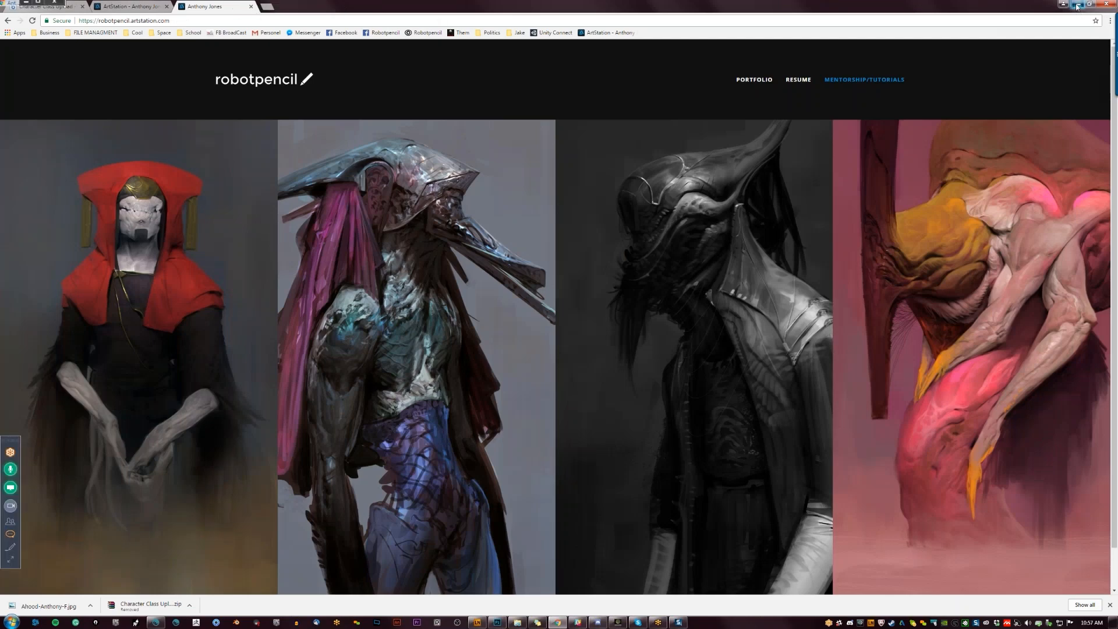
left_click(1076, 7)
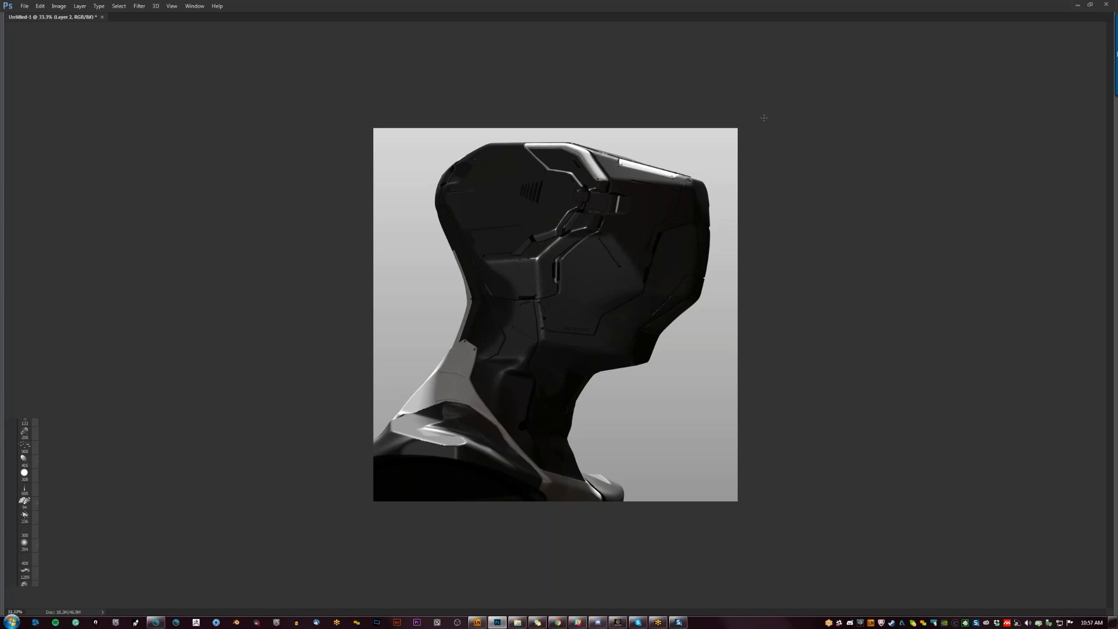
Try a short brush stroke on the small hinge detail below the helmet's bright panel and undo it.
key("ctrl+plus")
key("ctrl+plus")
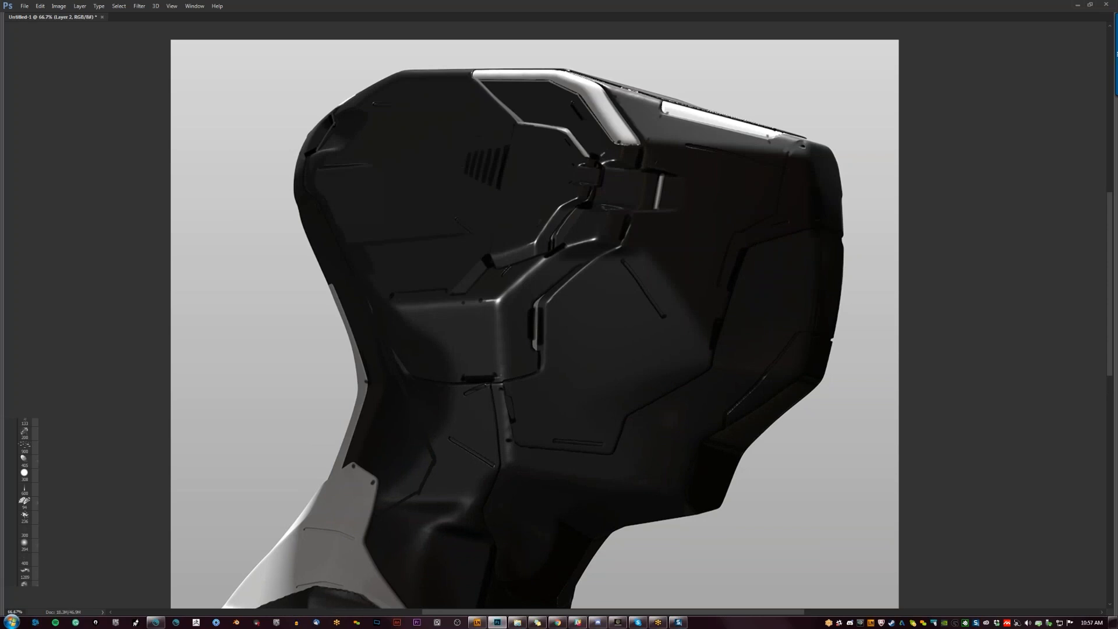
scroll(606, 175, "down", 2, "alt")
scroll(605, 175, "up", 2, "alt")
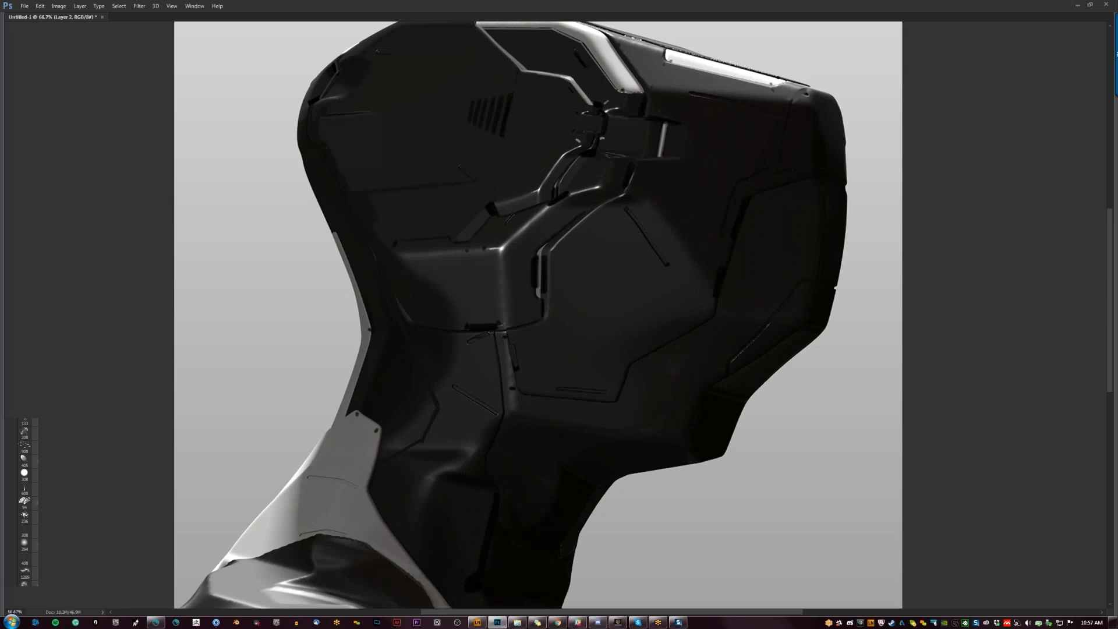
left_click_drag(609, 118, 607, 136)
key("ctrl+z")
scroll(572, 205, "down", 2, "alt")
Flip the canvas horizontally and touch up the lower end and upper edge of the helmet's bright panel.
key("ctrl+shift+h")
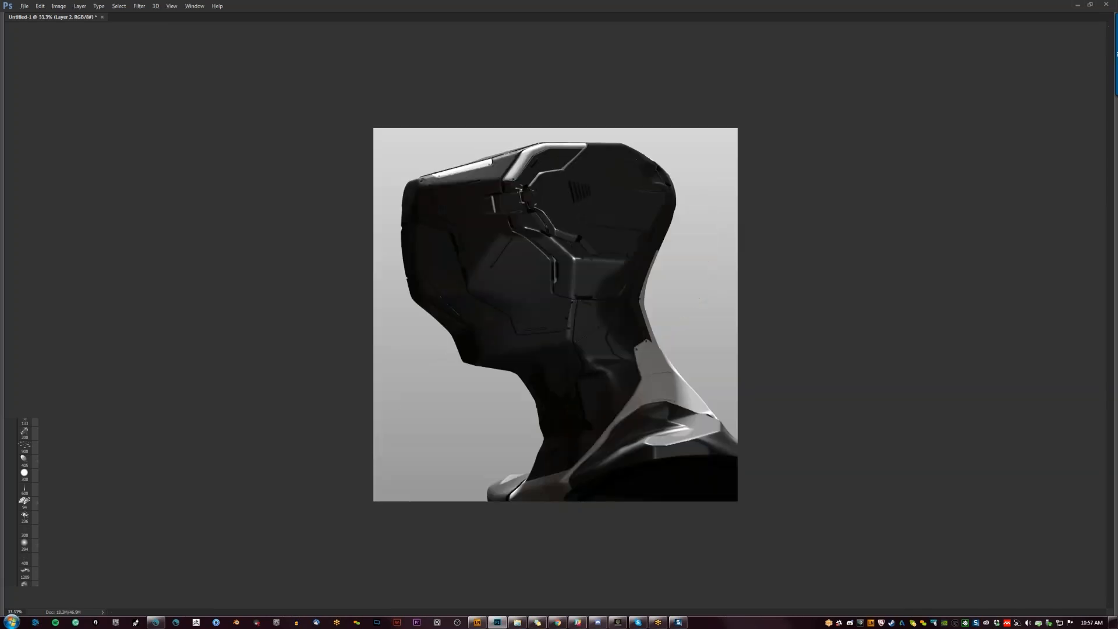
scroll(526, 194, "up", 2, "alt")
scroll(554, 243, "up", 2, "alt")
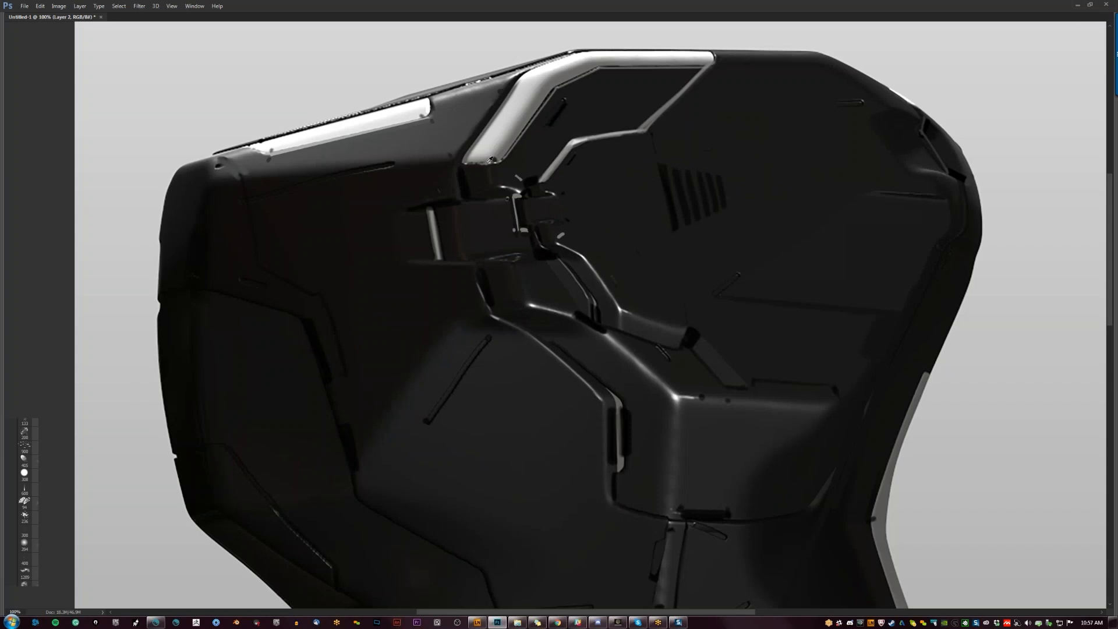
mouse_move(465, 164)
left_mouse_down()
mouse_move(484, 165)
mouse_move(466, 164)
left_mouse_up()
mouse_move(556, 87)
left_mouse_down()
mouse_move(599, 65)
mouse_move(702, 67)
left_mouse_up()
left_click(691, 126, "alt")
left_click(691, 127, "alt")
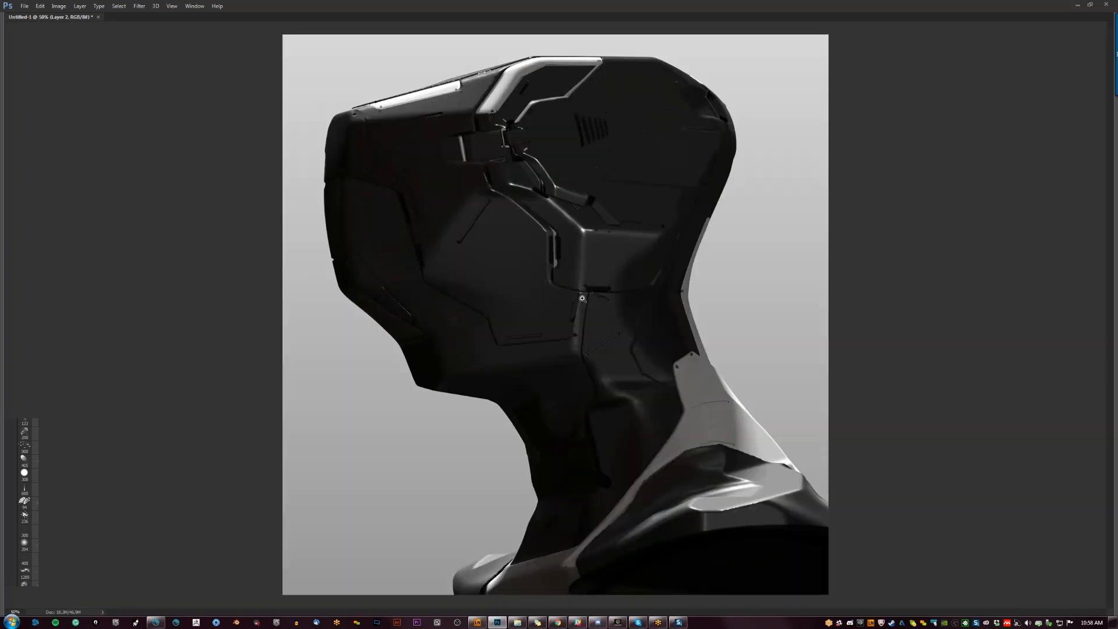
Flip the canvas back and dot small grey rivets onto the helmet's bright top panel and the white strip beside it.
key("ctrl+shift+h")
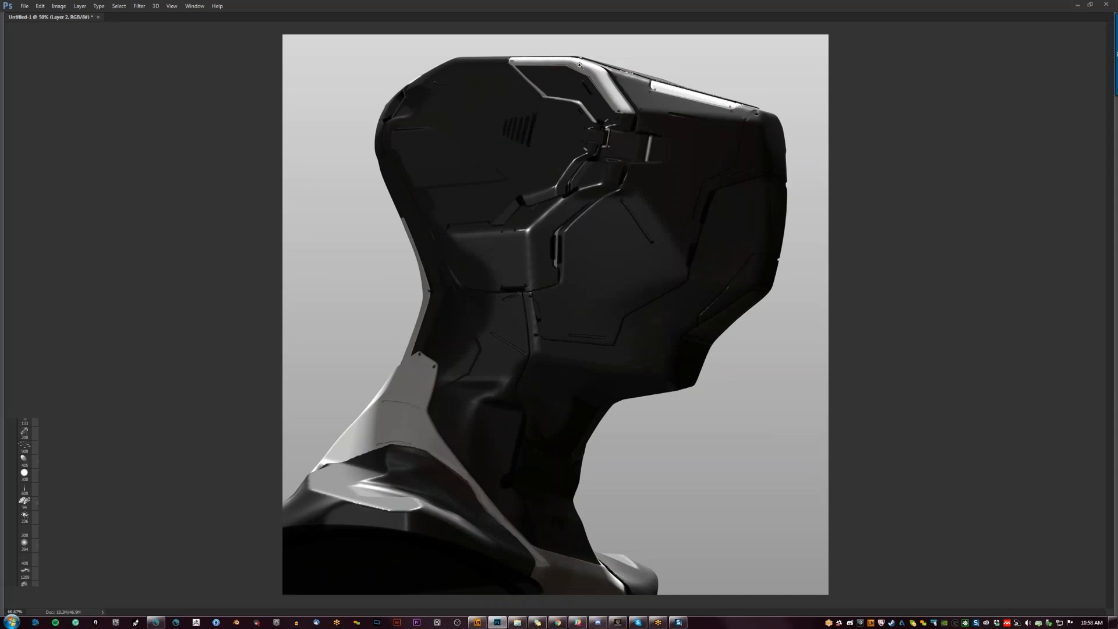
left_click(579, 62)
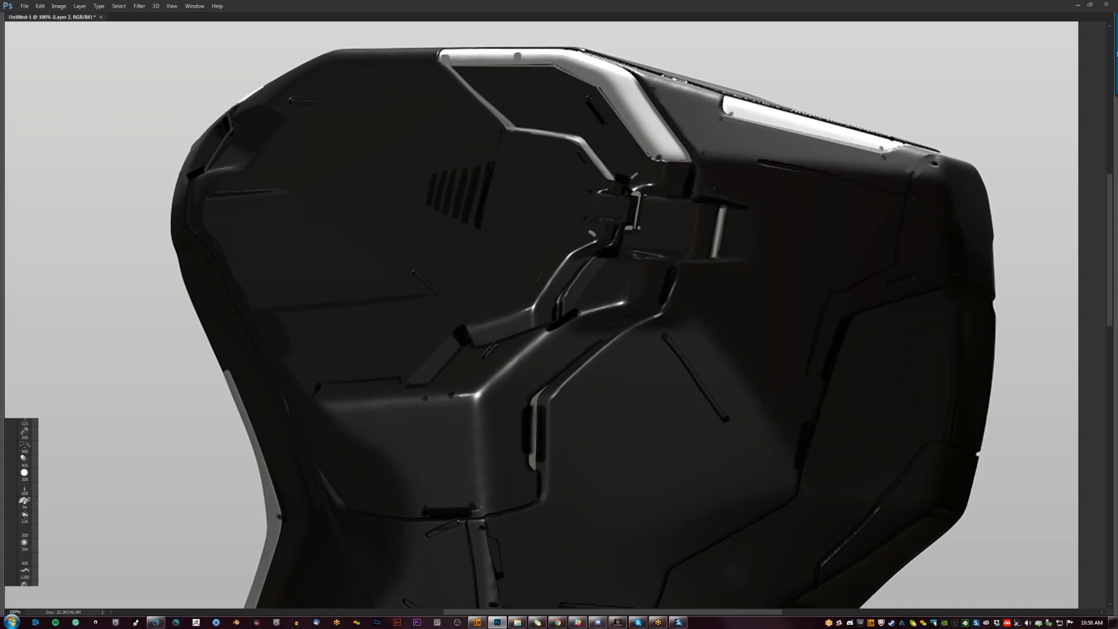
left_click(519, 92, "alt")
left_click(520, 92, "alt")
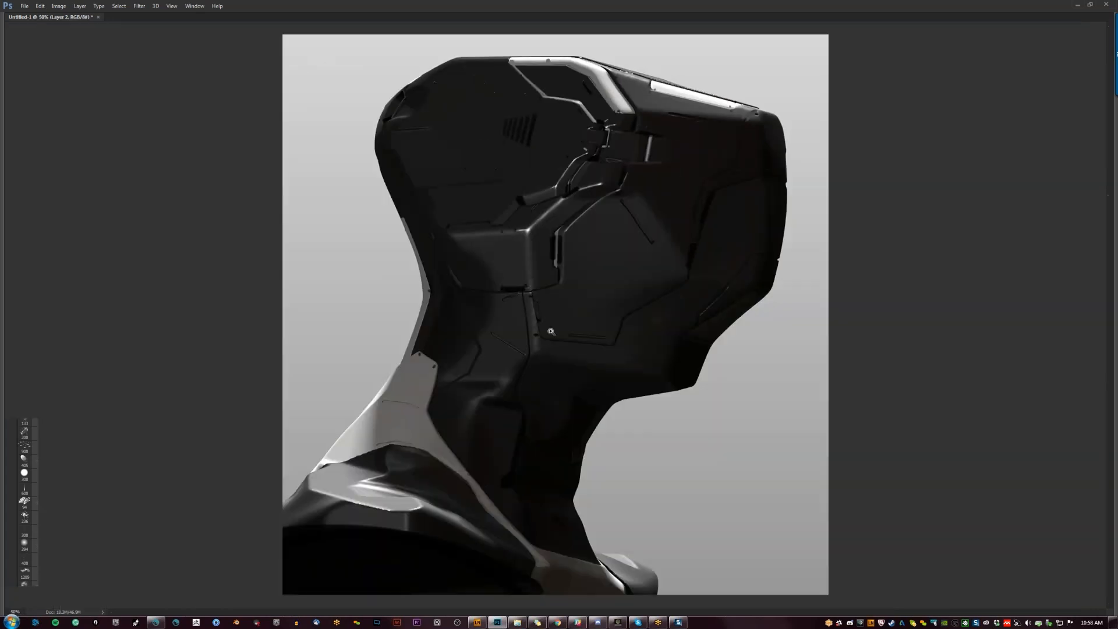
left_click(667, 79)
left_click(664, 82)
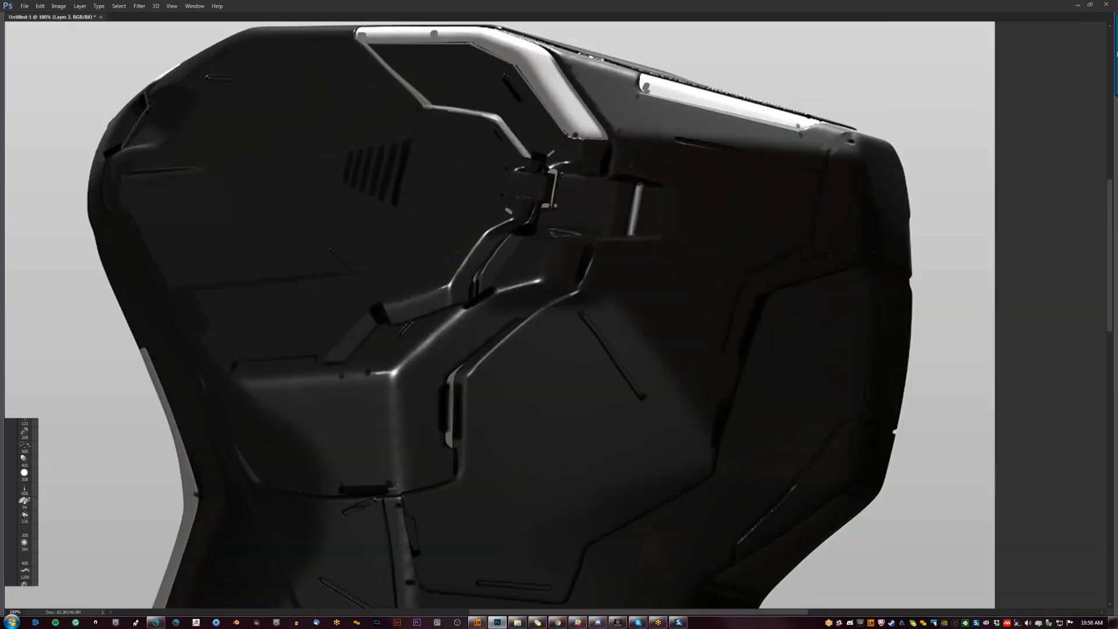
left_click(618, 356, "alt")
left_click(619, 356, "alt")
left_click(618, 356, "alt")
Check the helmet's jaw, neck and side panels up close, flipping the canvas horizontally between views.
key("ctrl+shift+h")
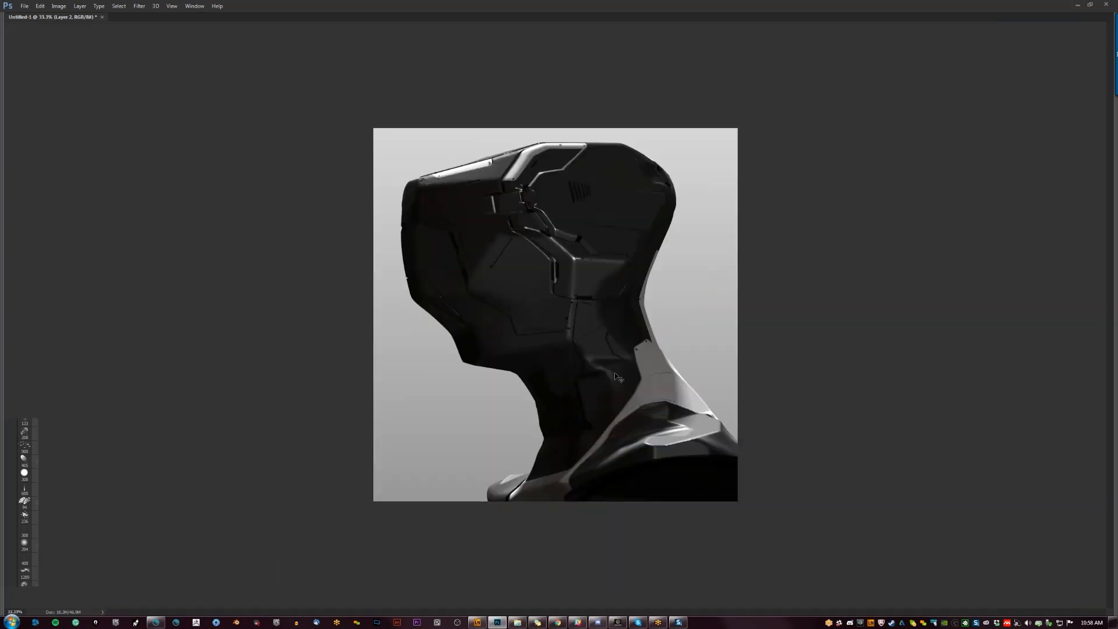
left_click(588, 335)
left_click(585, 310)
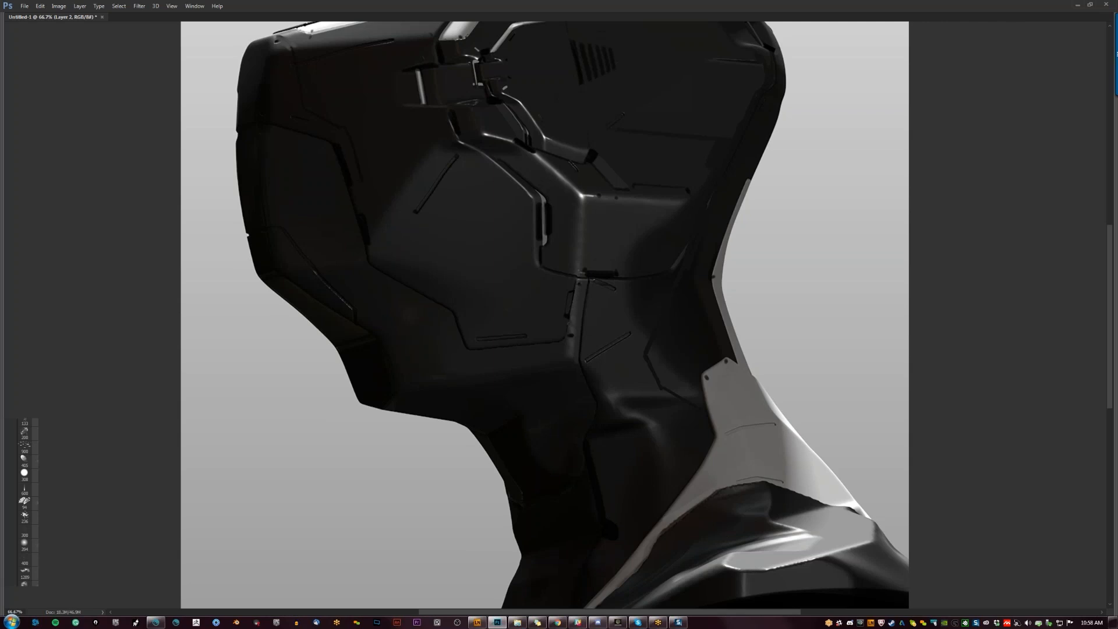
key("ctrl+minus")
key("ctrl+minus")
key("ctrl+shift+h")
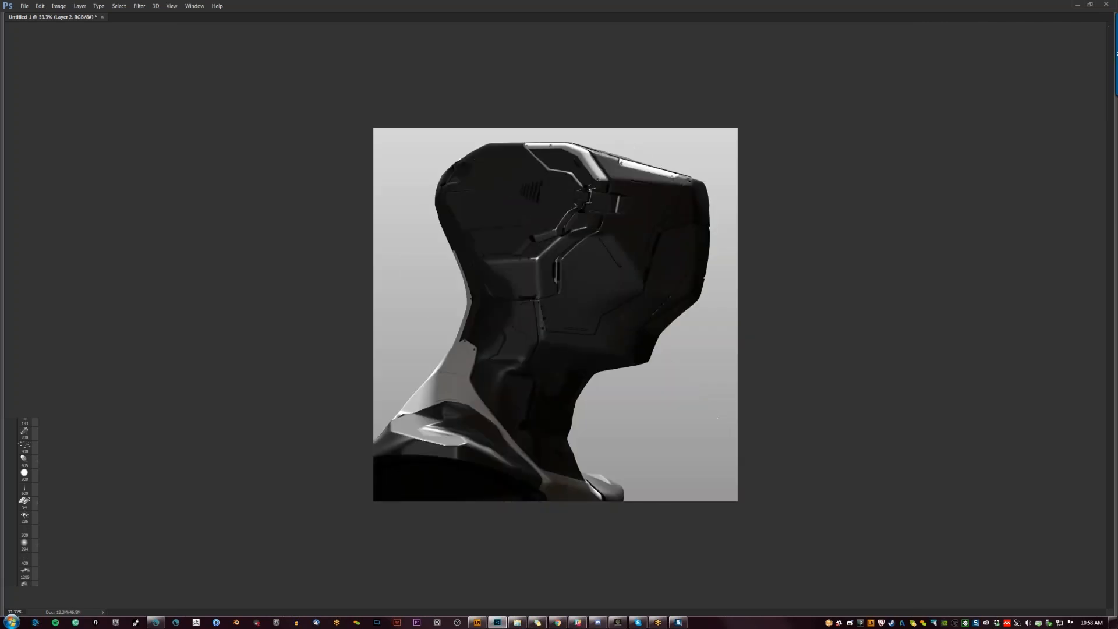
left_click(549, 299, "ctrl")
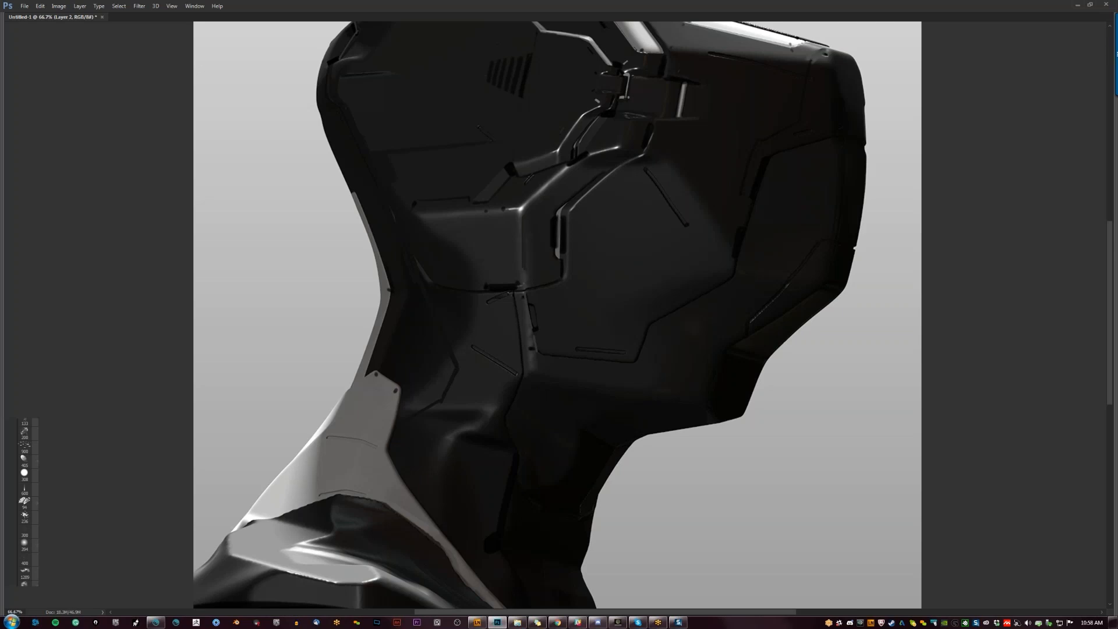
key("ctrl+minus")
key("ctrl+minus")
key("F2")
left_click(588, 292, "ctrl")
left_click(588, 292, "ctrl")
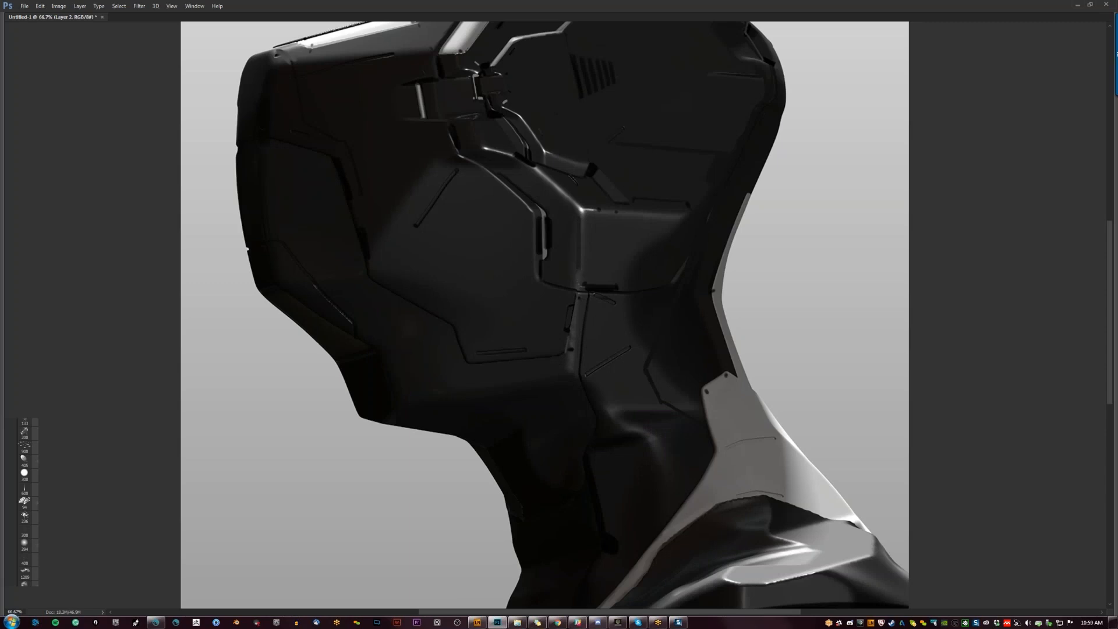
Compare the helmet and neck in both horizontal orientations, alternating between the whole bust and close-up views.
key("ctrl+minus")
key("ctrl+minus")
key("F2")
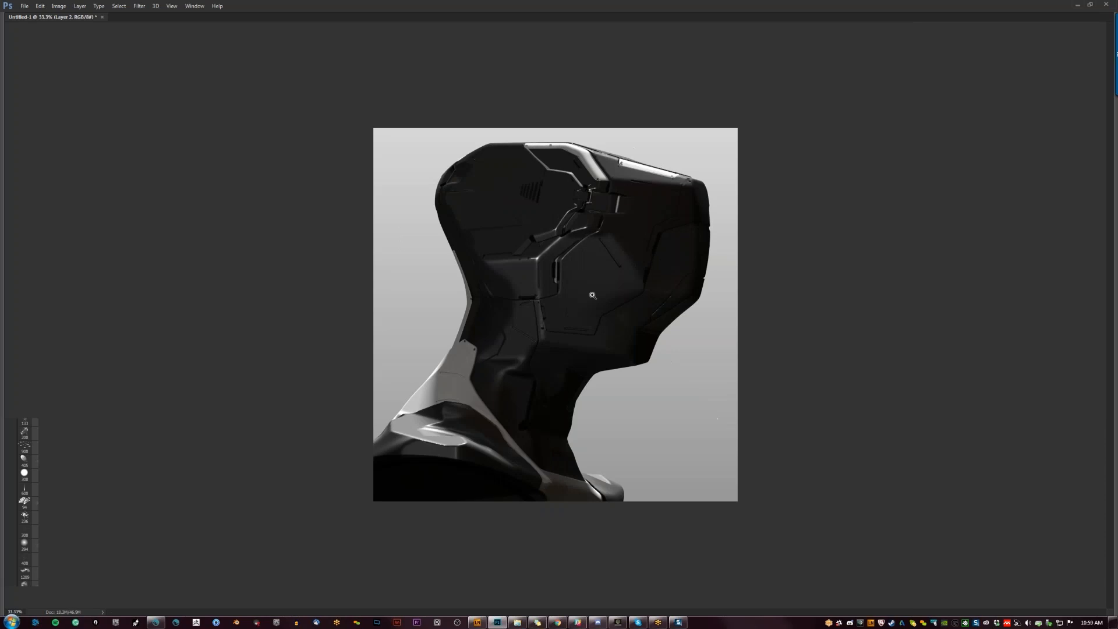
left_click(570, 279, "ctrl")
left_click(568, 278, "ctrl")
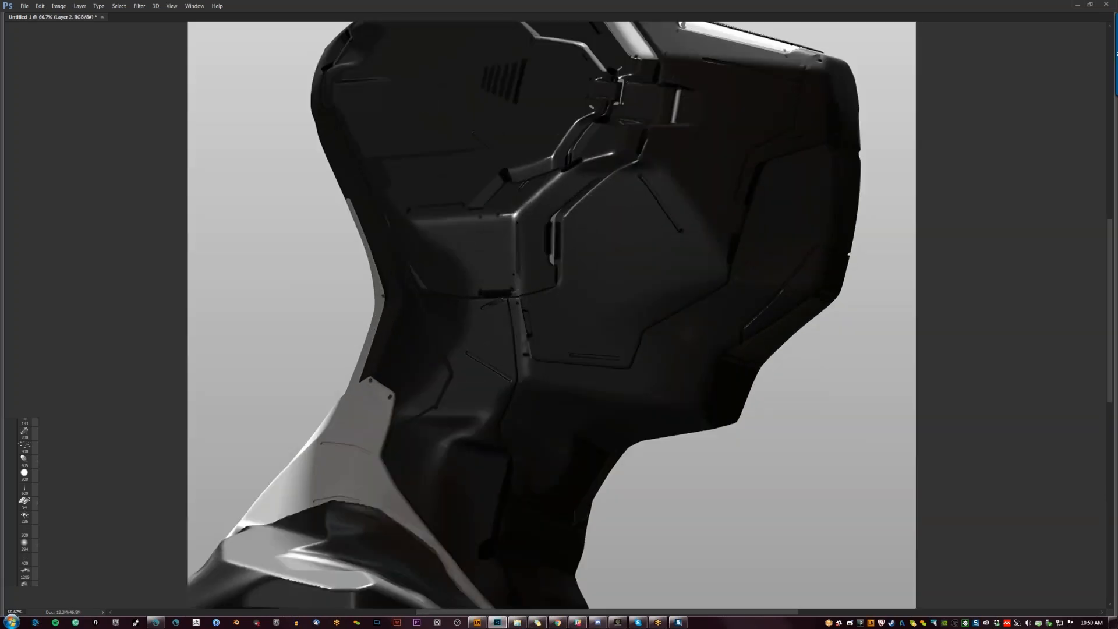
key("ctrl+minus")
key("ctrl+minus")
key("ctrl+minus")
key("Tab")
key("F2")
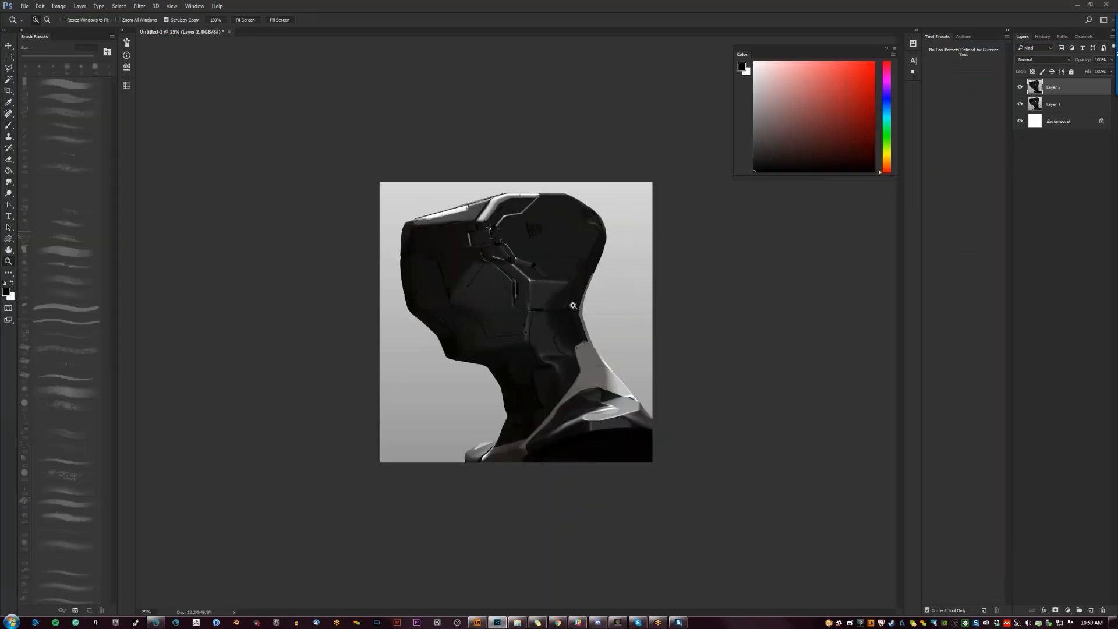
Paint a soft dark stroke across the helmet's lower cheek panel with an enlarged brush and ready a larger Smudge brush.
key("ctrl+plus")
key("ctrl+plus")
key("b")
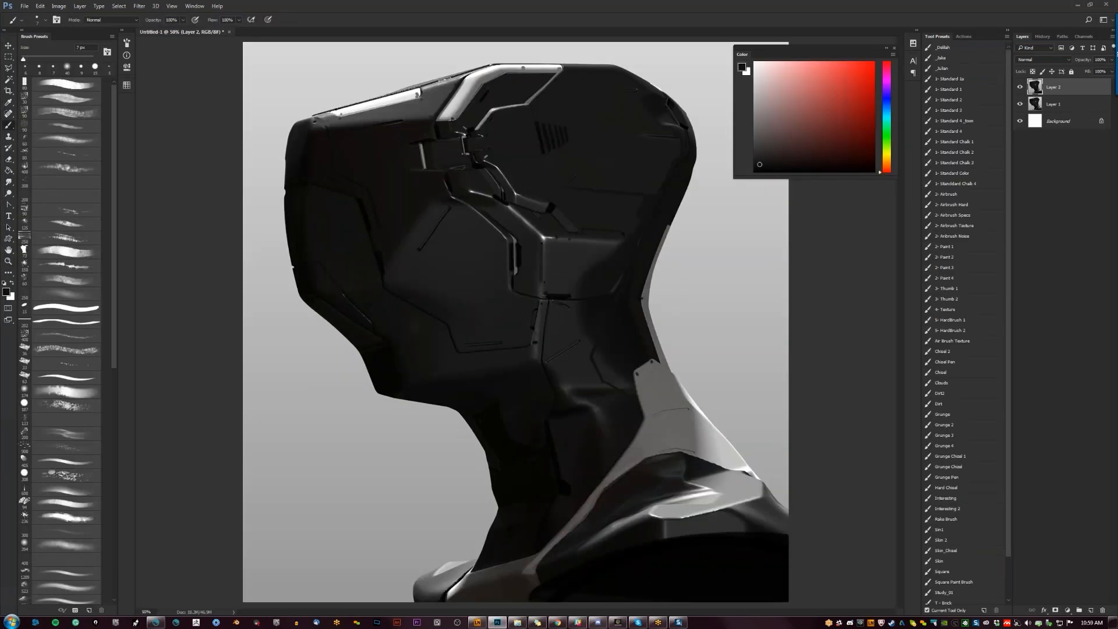
key("bracketright")
key("bracketright")
key("bracketright")
key("bracketright")
key("bracketright")
key("bracketright")
key("bracketright")
key("bracketright")
key("bracketright")
key("bracketright")
key("bracketright")
key("bracketright")
left_click_drag(434, 300, 463, 319)
key("r")
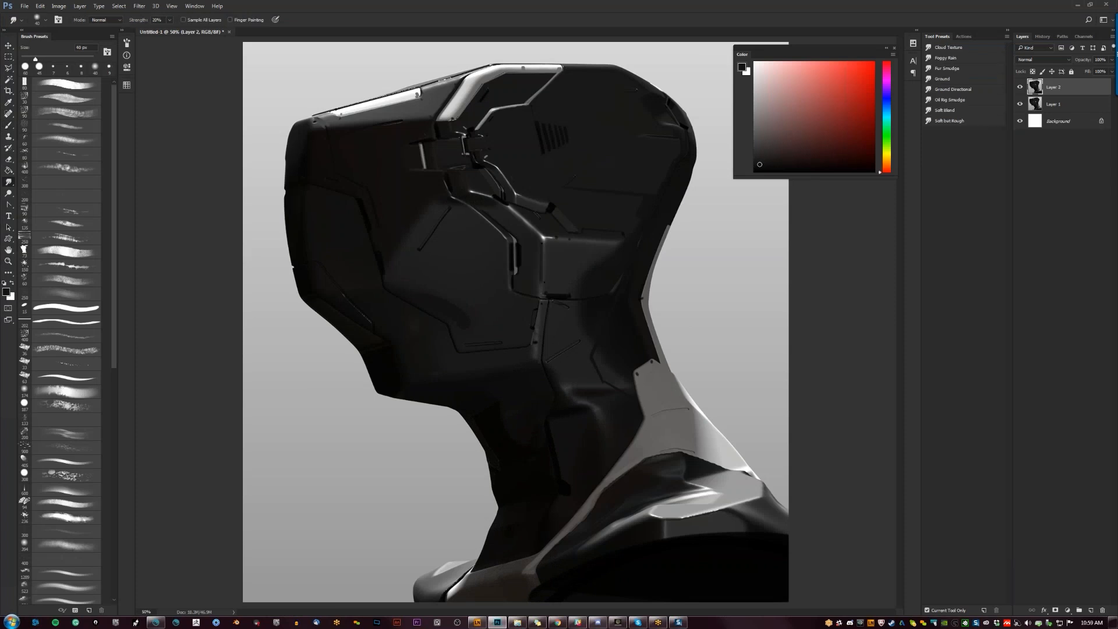
key("bracketright")
key("bracketright")
Flip the canvas horizontally and paint a dark stroke along the neck edge beside the light grey collar plate.
key("z")
left_click(575, 355, "alt")
left_click(576, 355, "alt")
key("ctrl+shift+h")
left_click(575, 355)
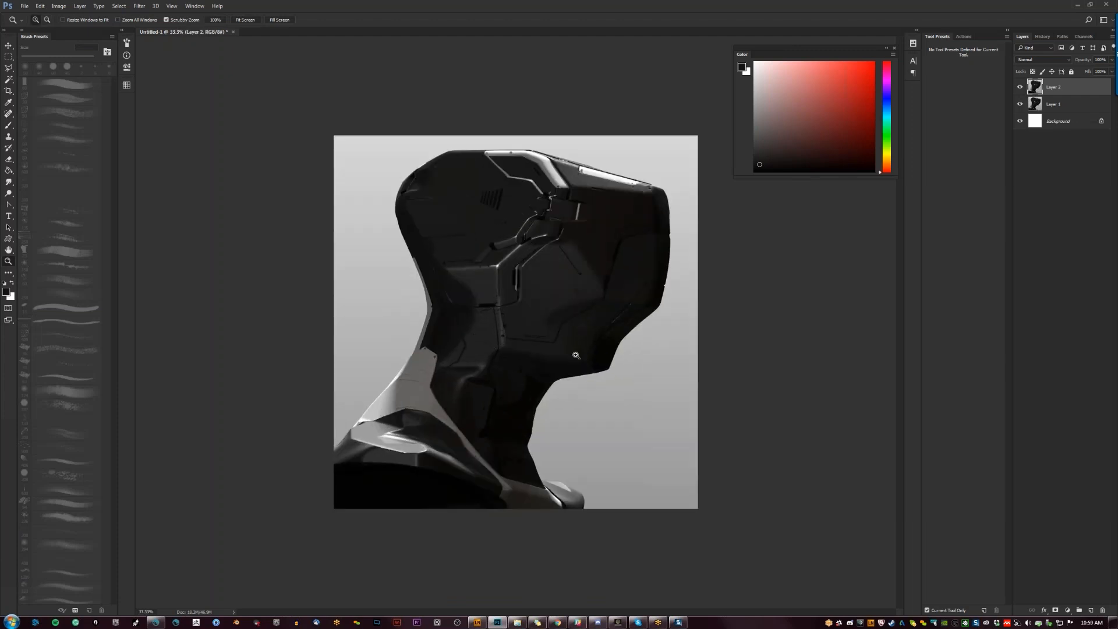
left_click(576, 355)
key("b")
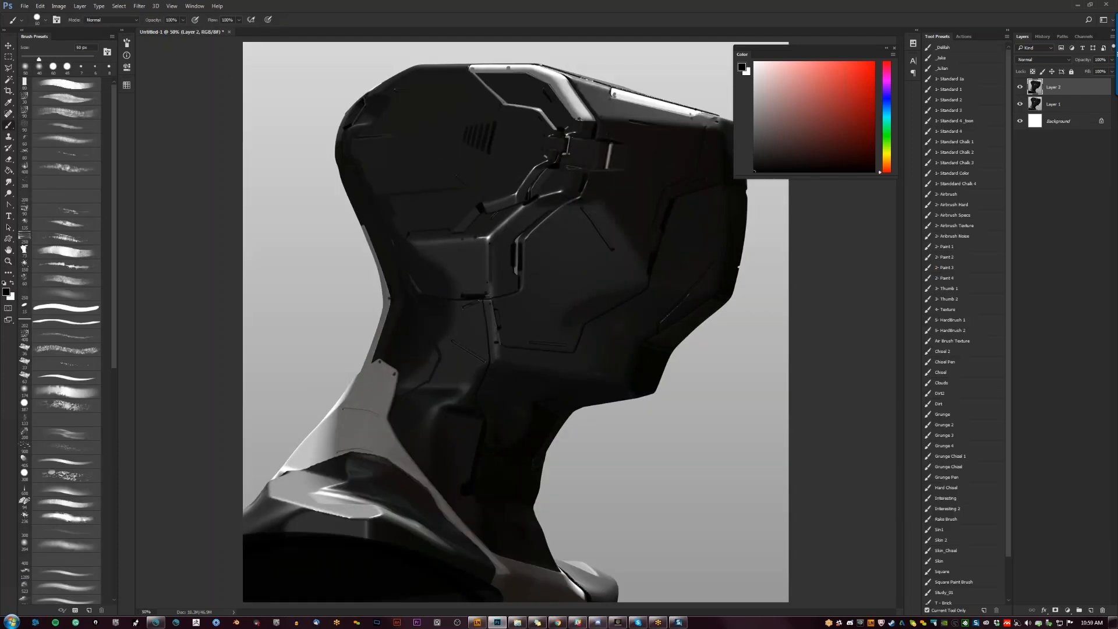
key("Tab")
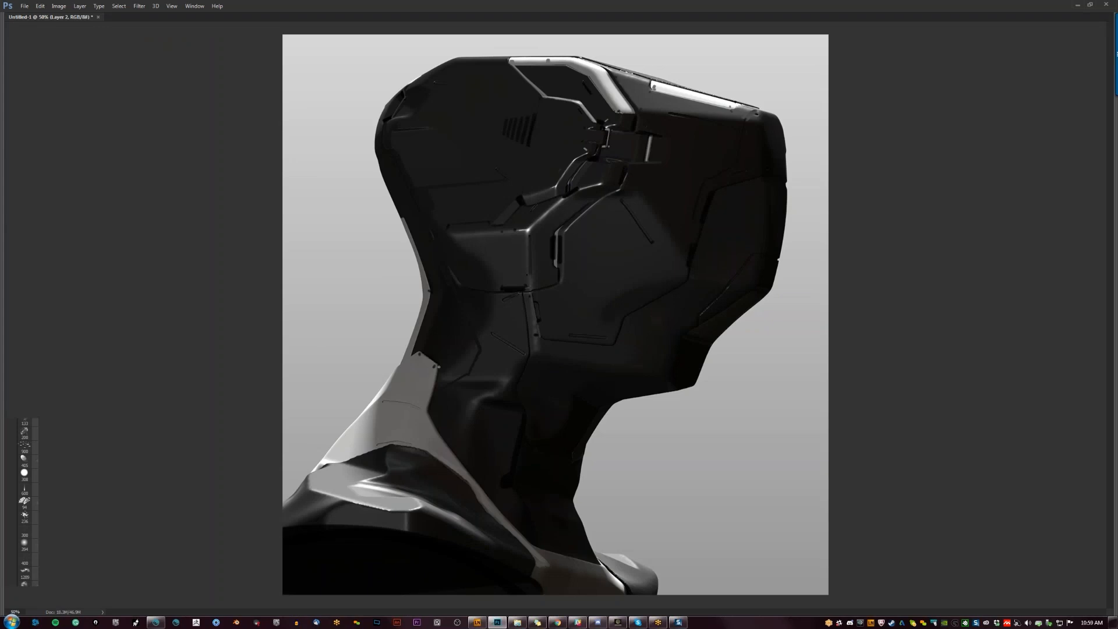
left_click_drag(438, 367, 431, 419)
Check the whole bust's silhouette and values in both horizontal orientations, at overview and close-up size.
key("ctrl+minus")
key("ctrl+minus")
key("F2")
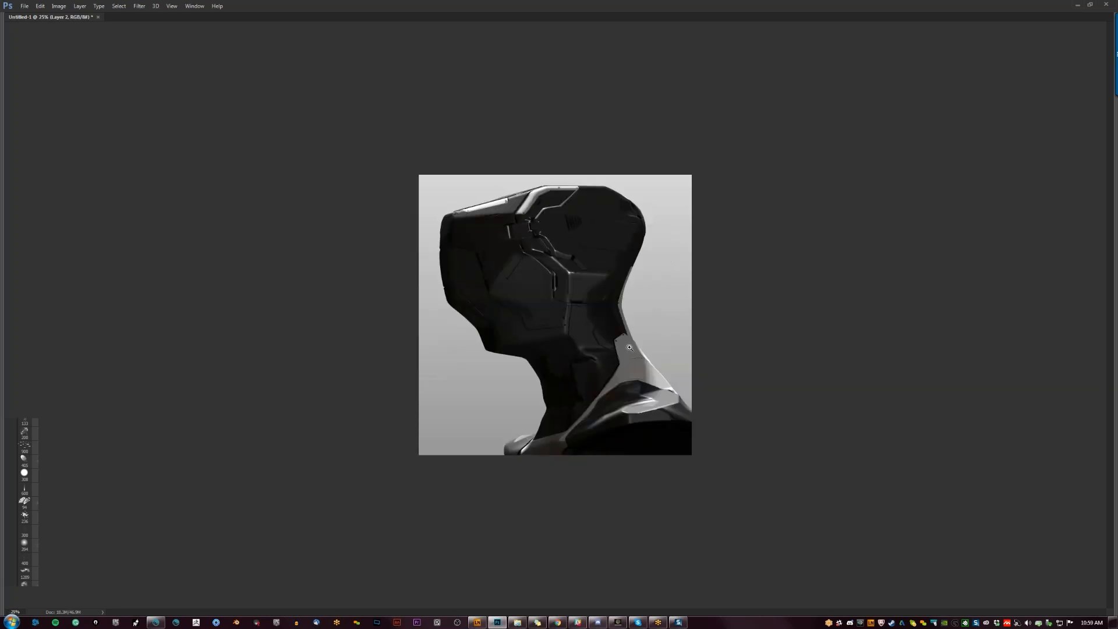
left_click(610, 318, "ctrl")
left_click(585, 314)
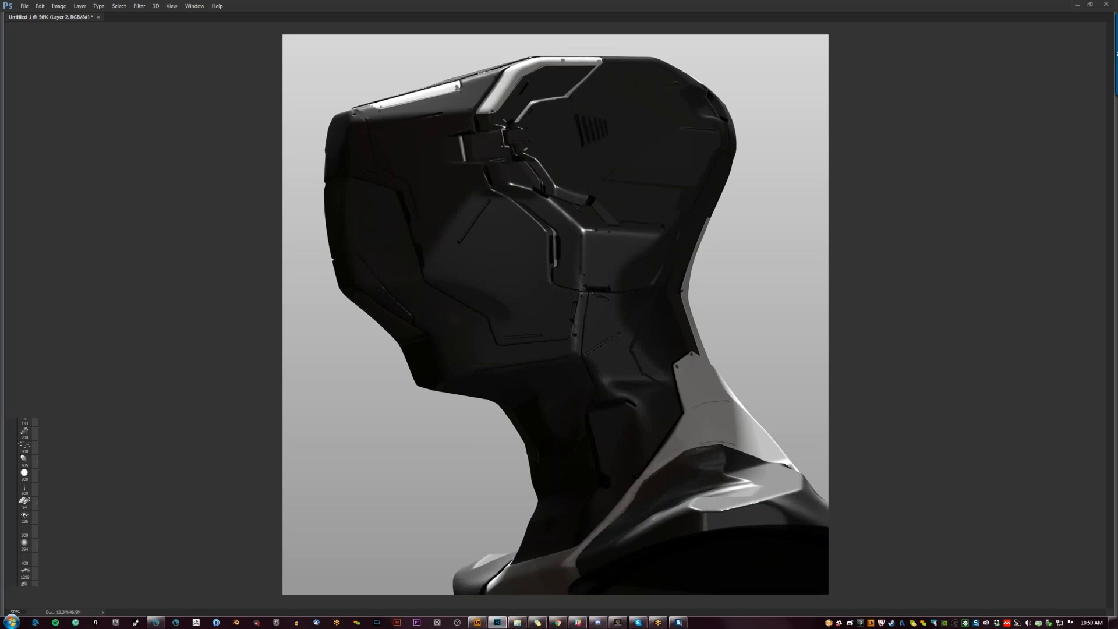
key("ctrl+minus")
key("ctrl+minus")
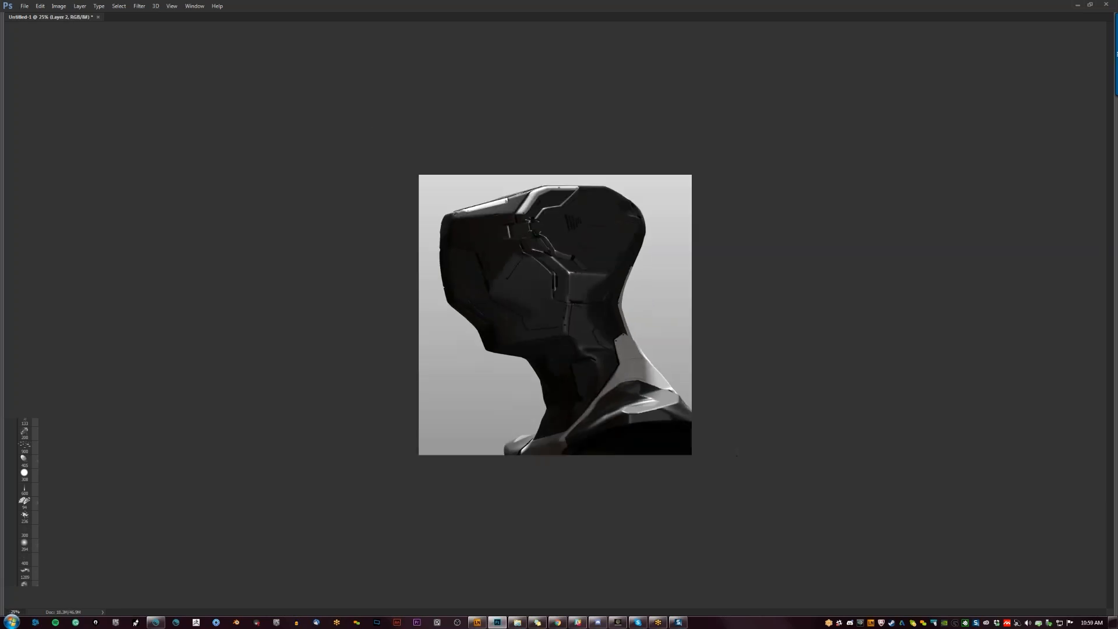
key("F2")
left_click(593, 316, "ctrl")
left_click(570, 329)
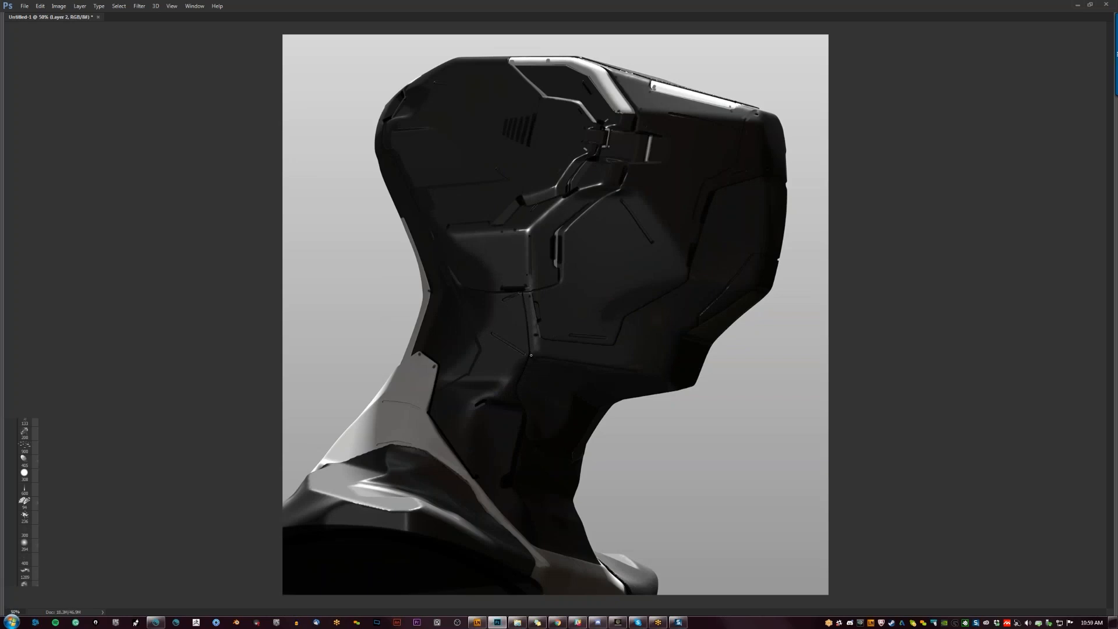
Paint a short dark stroke just above the horizontal band at the back of the helmet.
key("ctrl+minus")
key("ctrl+minus")
key("ctrl+plus")
key("ctrl+plus")
left_click_drag(455, 225, 487, 222)
key("ctrl+minus")
key("ctrl+minus")
Switch to full-screen mode, add a new layer above the painting and set up the Gradient tool with a white foreground.
key("Tab")
key("f")
key("f")
left_click(608, 411, "ctrl")
key("f")
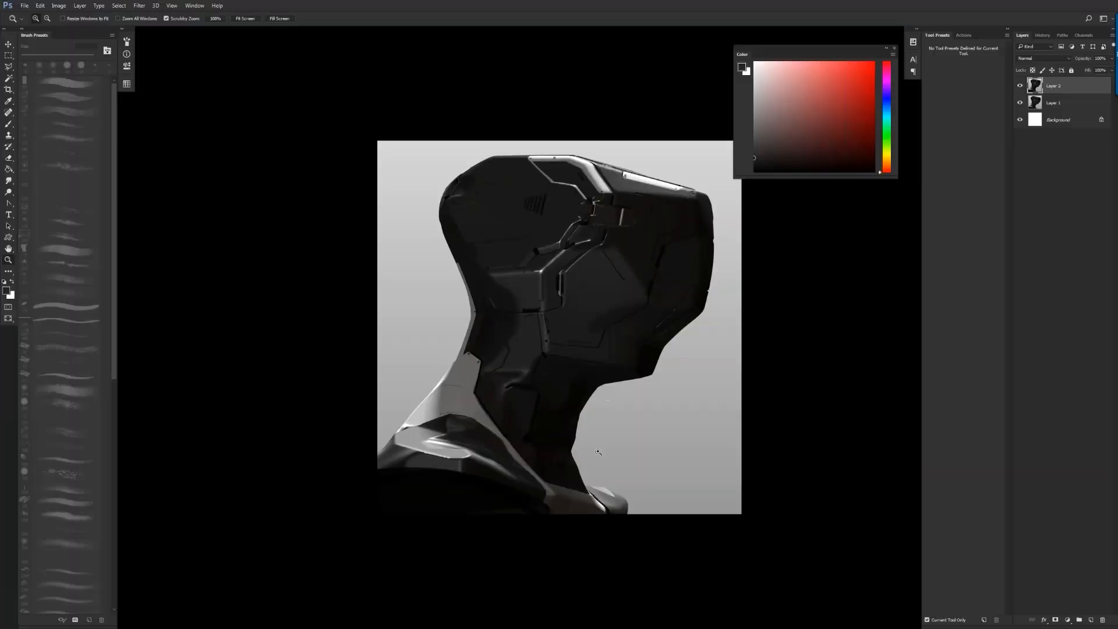
key("ctrl+shift+alt+n")
key("g")
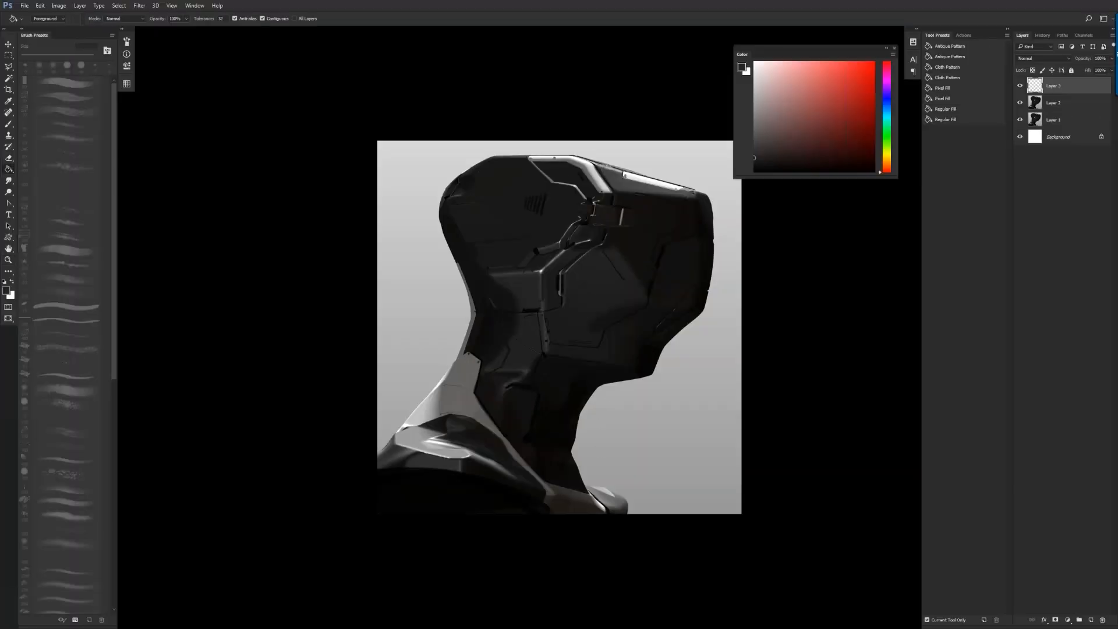
left_click(600, 147, "alt")
key("shift+g")
key("shift+g")
key("d")
key("x")
Try several white gradients running from above the helmet down across the canvas, undoing them in between.
left_click_drag(608, 95, 443, 620)
key("ctrl+z")
left_click_drag(579, 104, 456, 548)
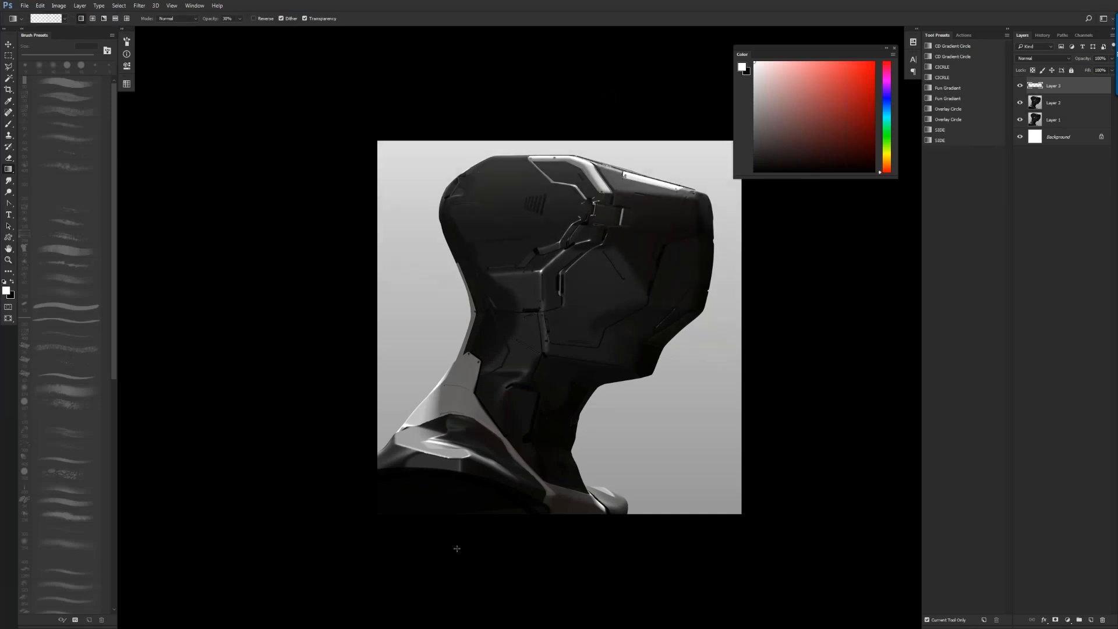
key("ctrl+z")
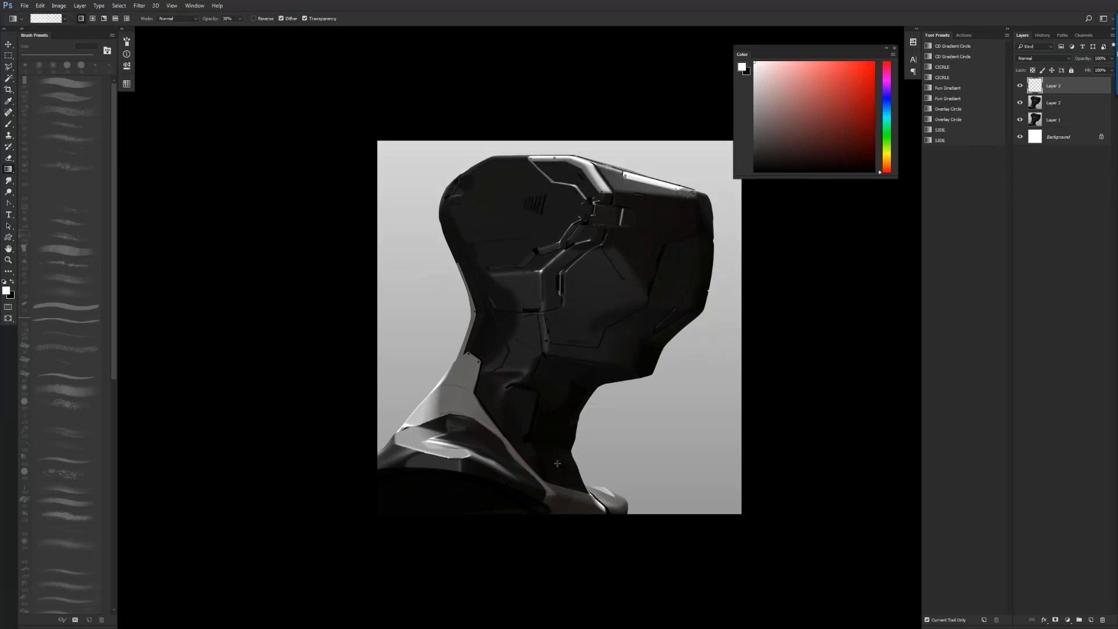
key("ctrl+z")
left_click_drag(604, 76, 594, 303)
key("ctrl+z")
key("ctrl+z")
left_click_drag(576, 76, 524, 361)
key("ctrl+z")
Draw a white gradient downward from the helmet and a black gradient rising from the canvas's lower edge on the new layer.
left_click_drag(591, 178, 501, 520)
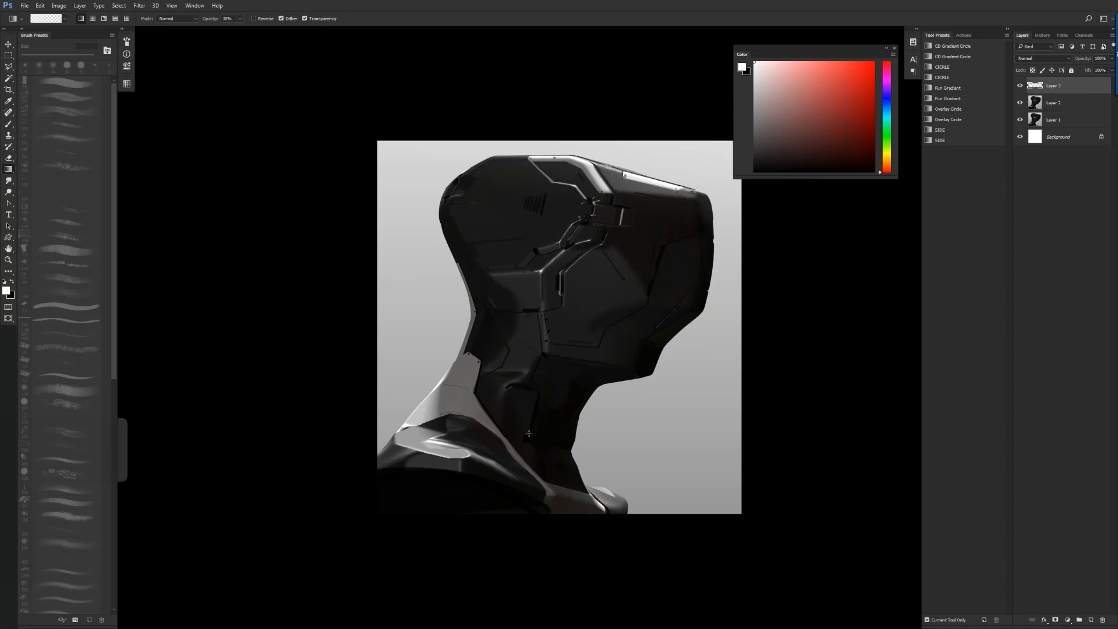
left_click_drag(488, 559, 524, 439)
key("ctrl+z")
key("ctrl+z")
key("x")
left_click_drag(501, 519, 532, 420)
key("ctrl+z")
key("ctrl+z")
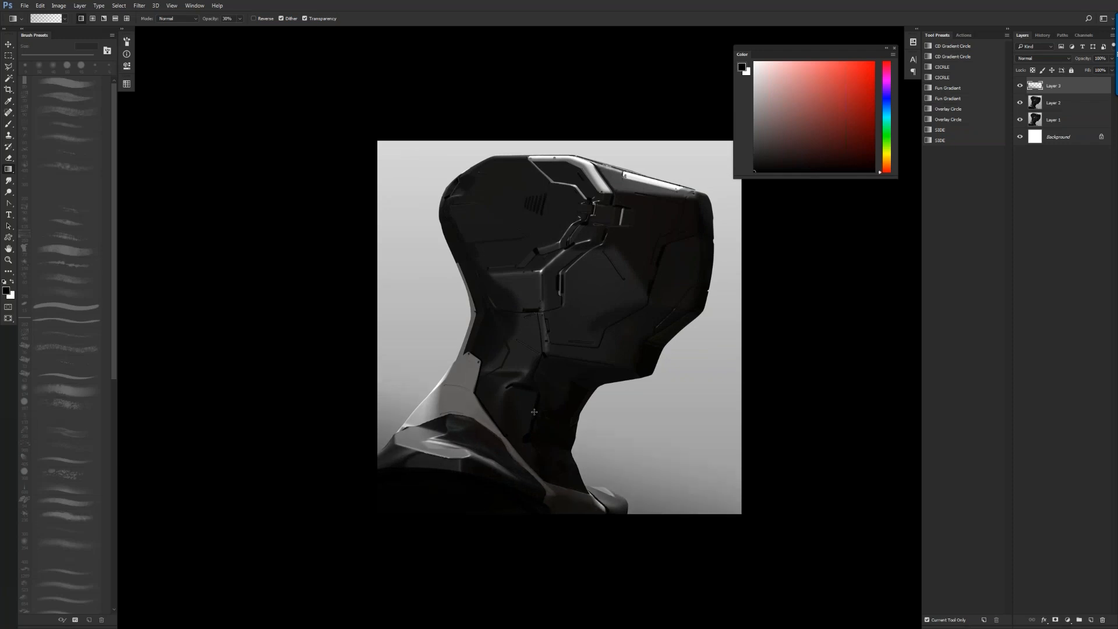
key("ctrl+z")
Examine the bust up close with the gradient layer hidden and shown to compare its effect.
key("z")
left_click(533, 510)
key("f")
left_click_drag(534, 396, 530, 404)
key("f")
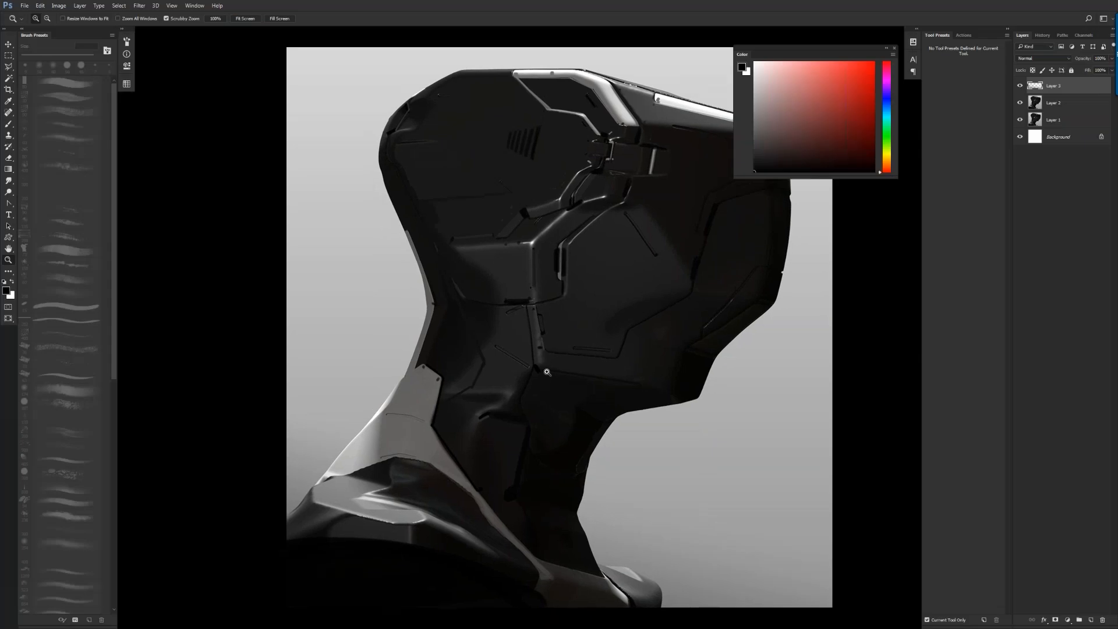
left_click(1051, 103)
left_click(1019, 87)
left_click(1019, 87)
left_click(1053, 86)
left_click(1020, 89)
left_click(1020, 88)
Set the gradient opacity to 20% and draw a light grey gradient downward from above the canvas onto the helmet.
key("g")
scroll(585, 225, "down", 1, "alt")
left_click_drag(590, 100, 591, 271)
key("ctrl+z")
key("2")
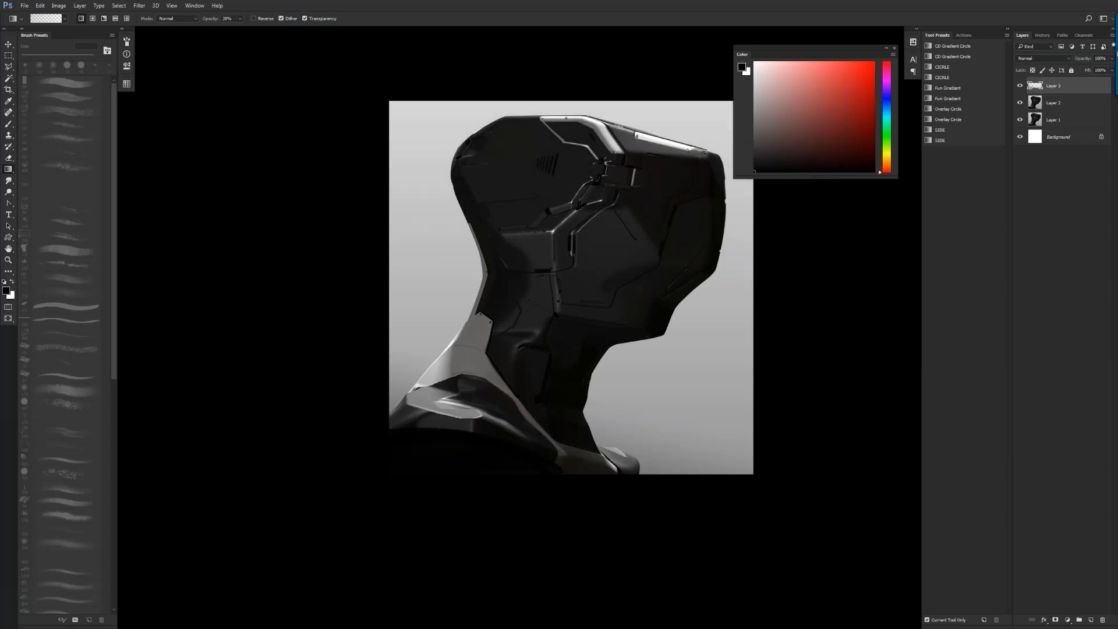
key("x")
left_click_drag(628, 70, 590, 255)
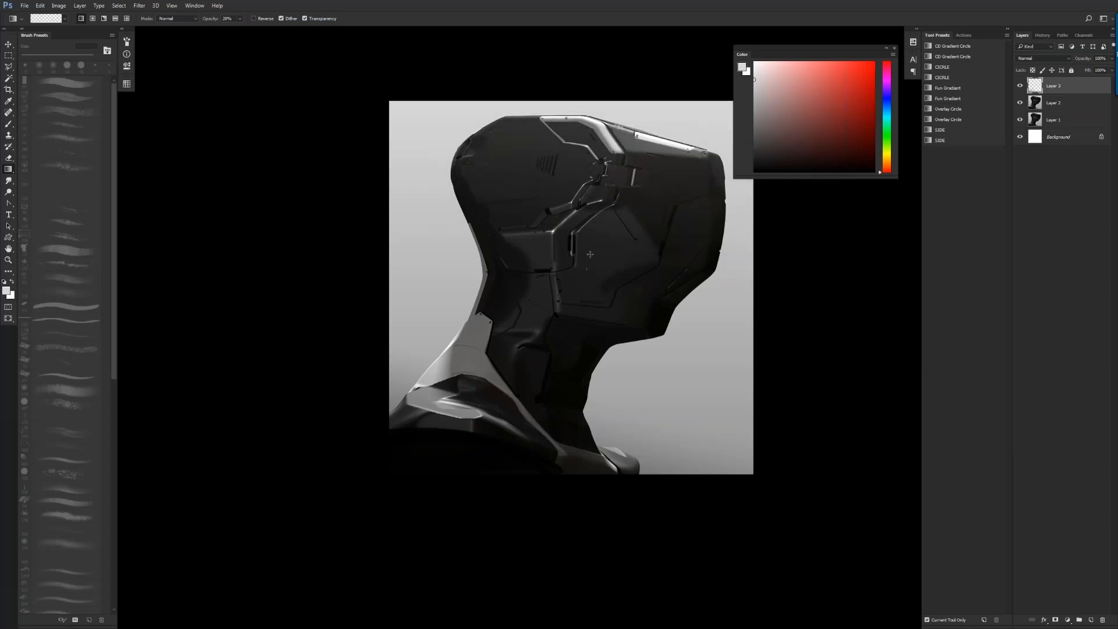
key("ctrl+z")
left_click_drag(566, 60, 560, 195)
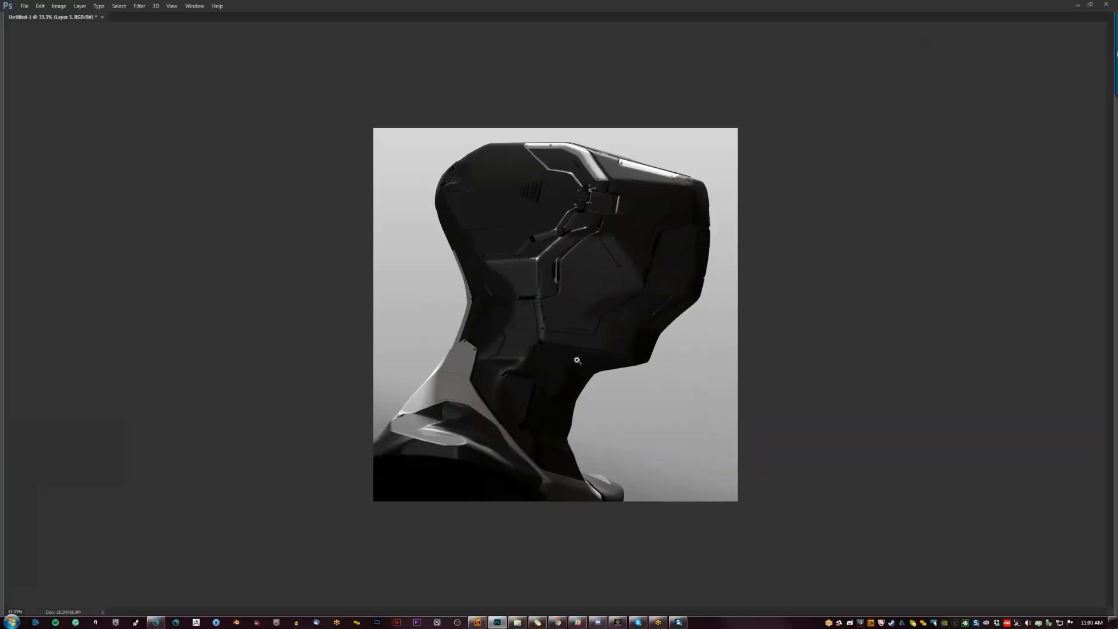
left_click(577, 360)
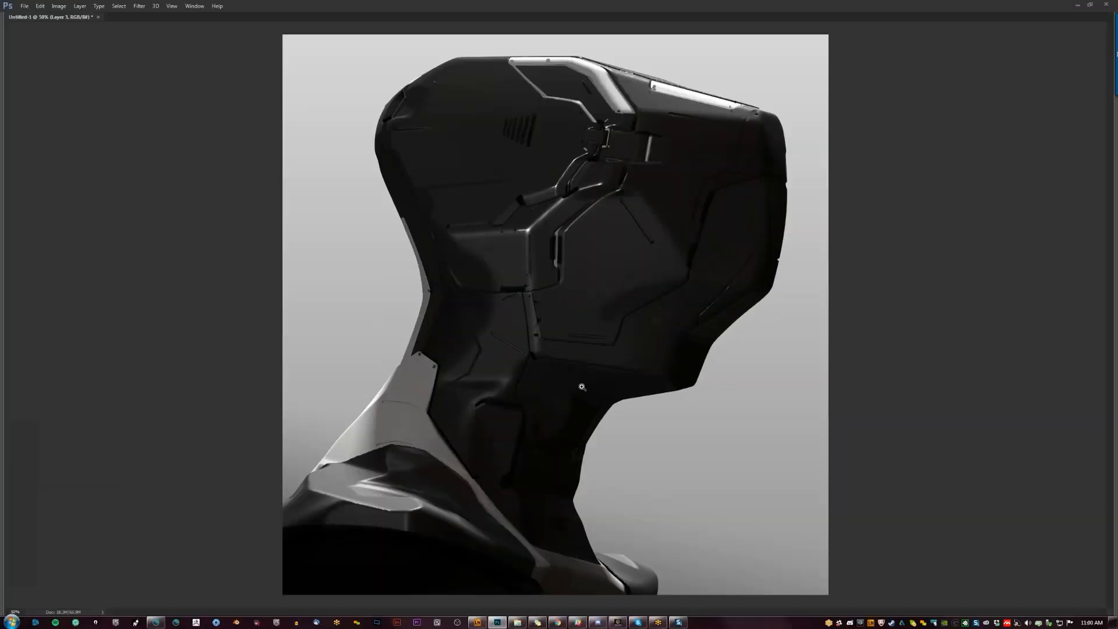